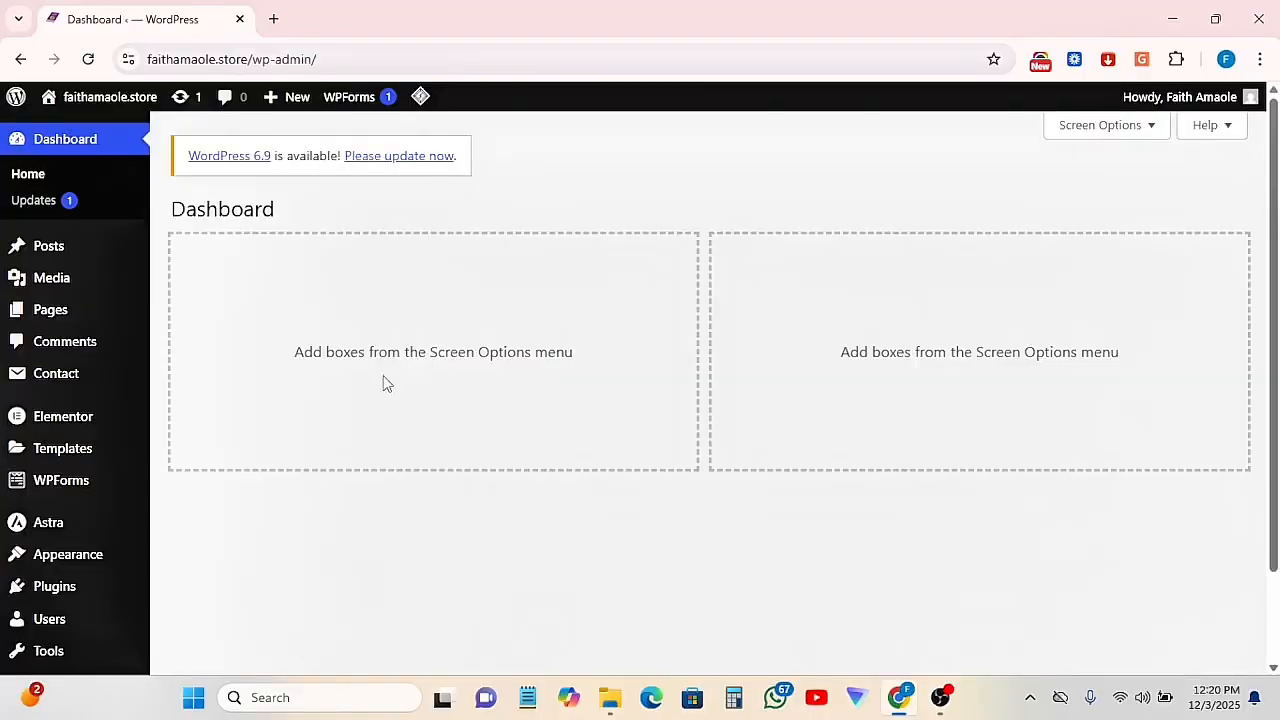
Create a new page titled "Home2" and open it for editing with Elementor
{"action": "mouse_move", "coordinate": [27, 318]}
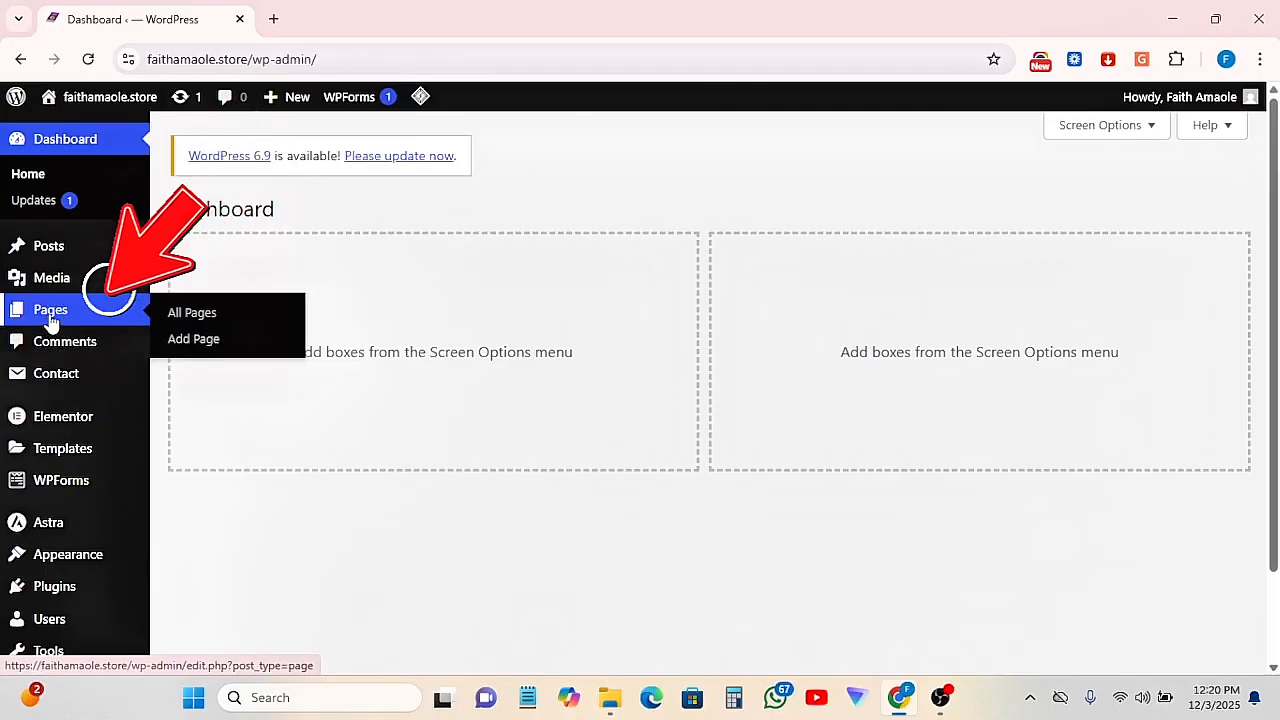
{"action": "left_click", "coordinate": [197, 341]}
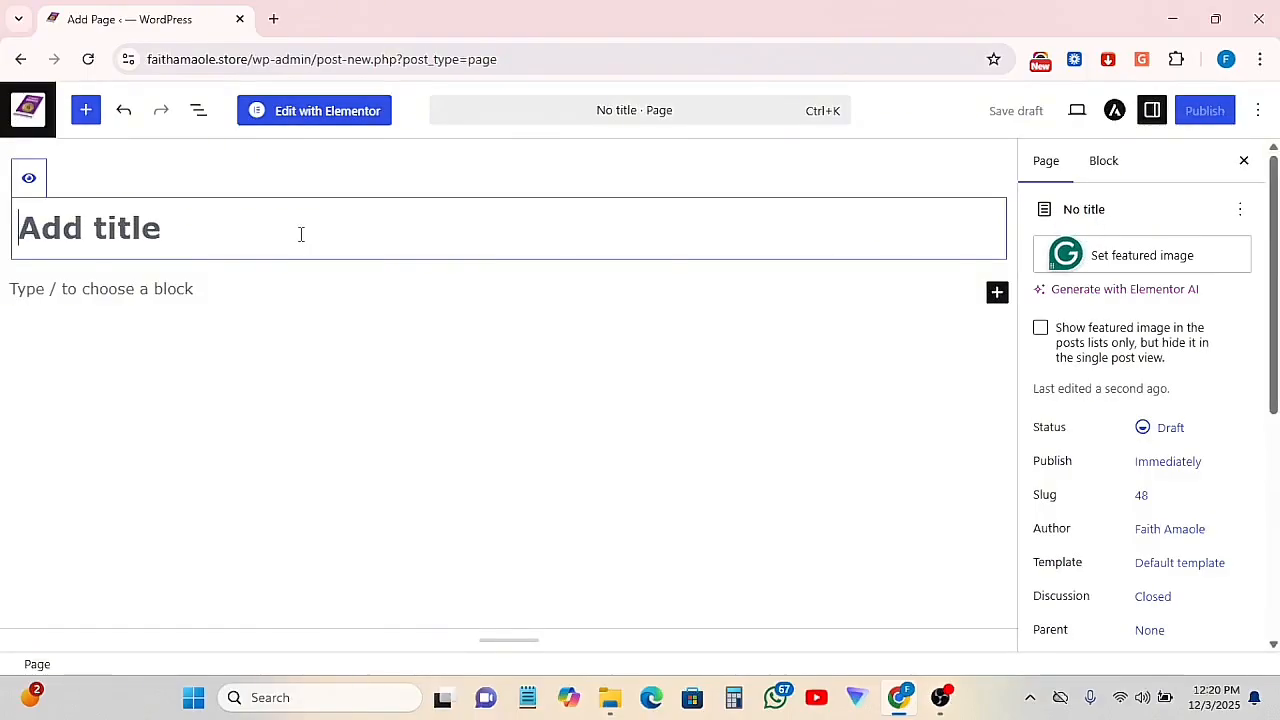
{"action": "type", "text": "Home2"}
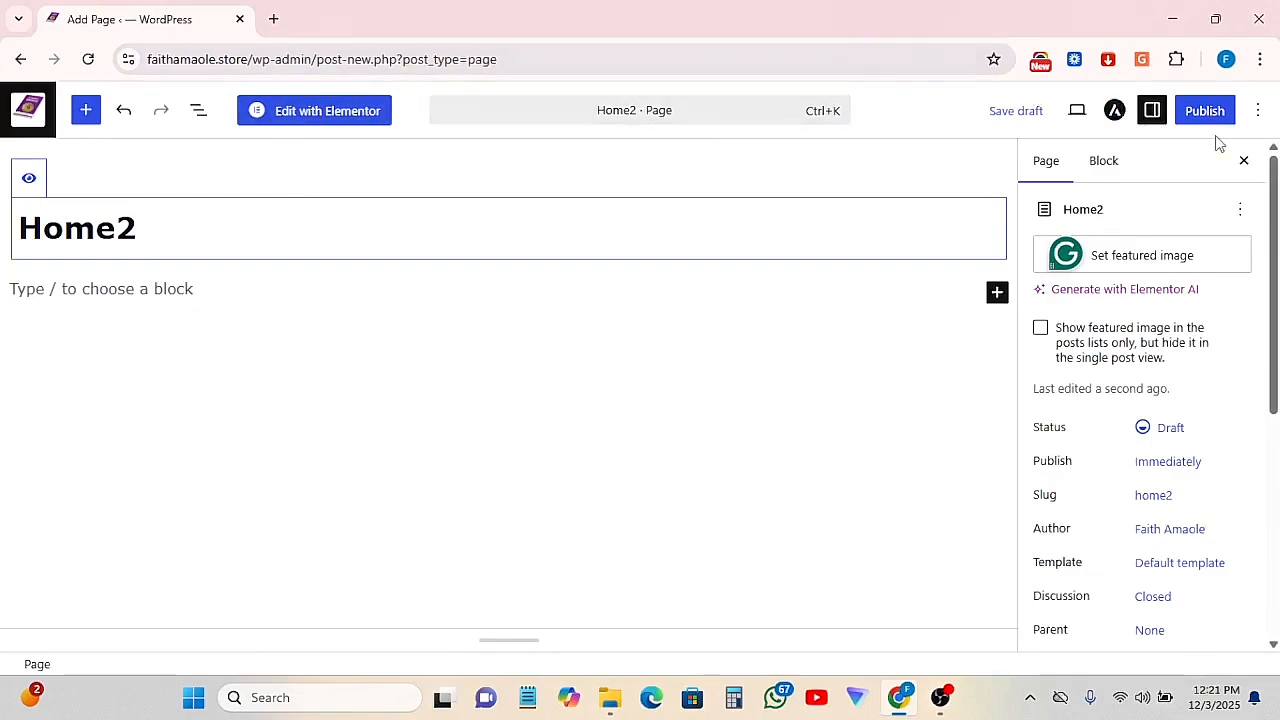
{"action": "left_click", "coordinate": [328, 116]}
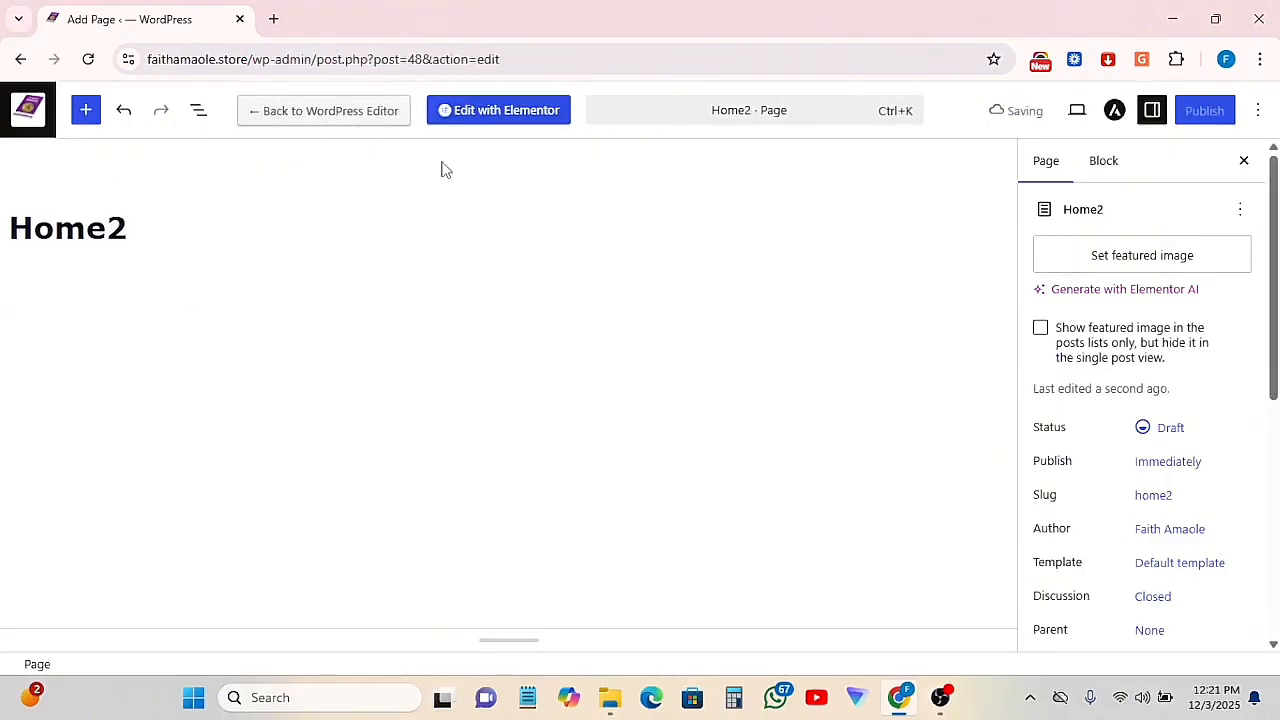
{"action": "left_click", "coordinate": [505, 116]}
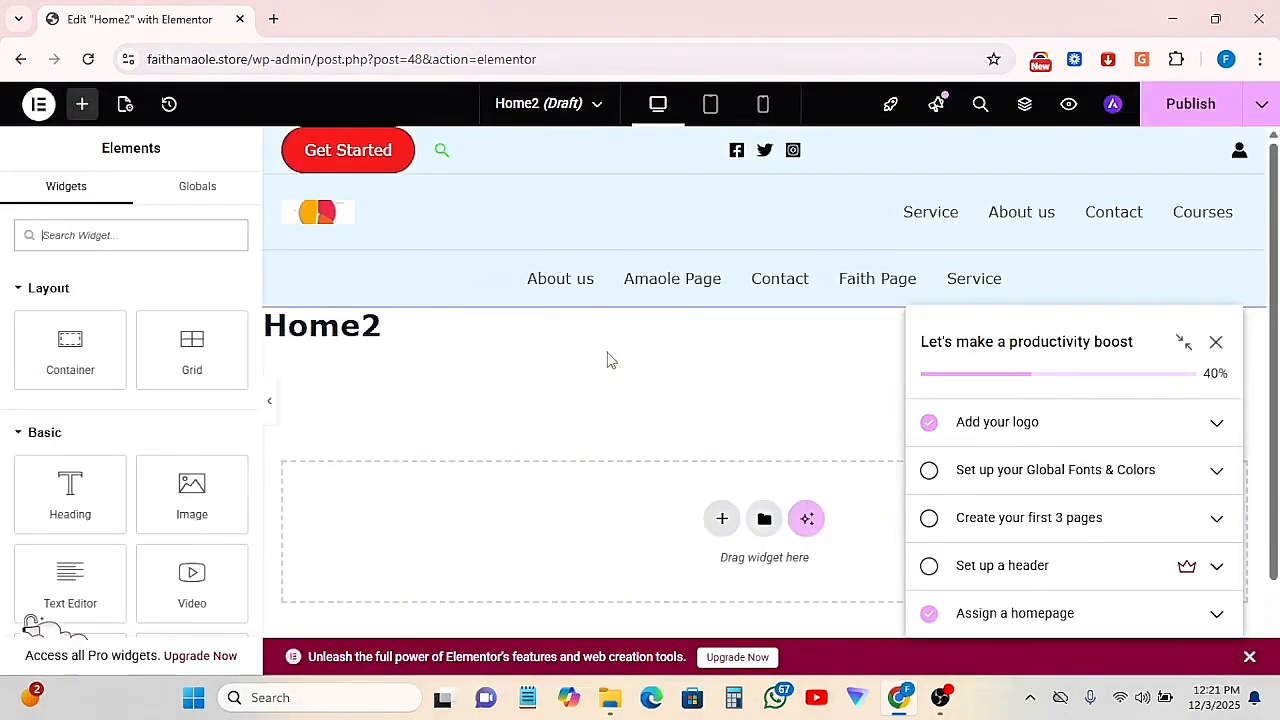
Dismiss the productivity checklist, the Elementor upgrade banner and the Launchpad tip in the editor
{"action": "scroll", "coordinate": [723, 334], "scroll_direction": "down", "scroll_amount": 1}
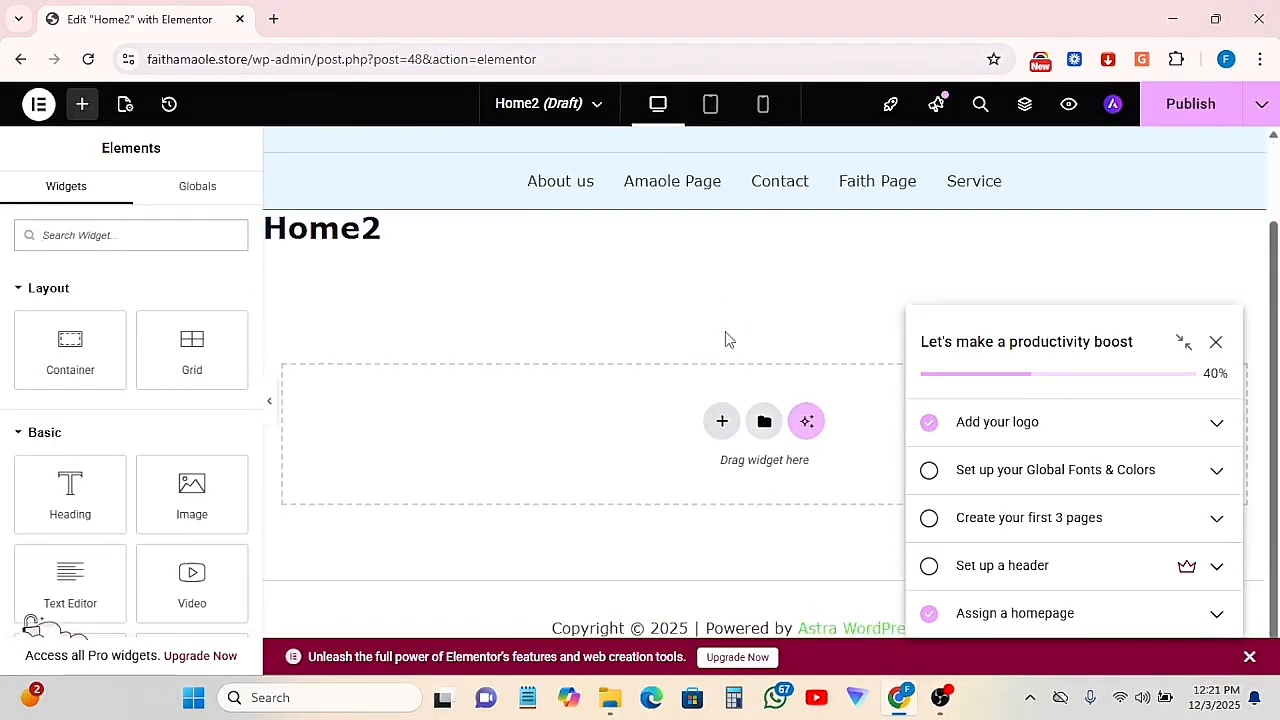
{"action": "left_click", "coordinate": [1216, 345]}
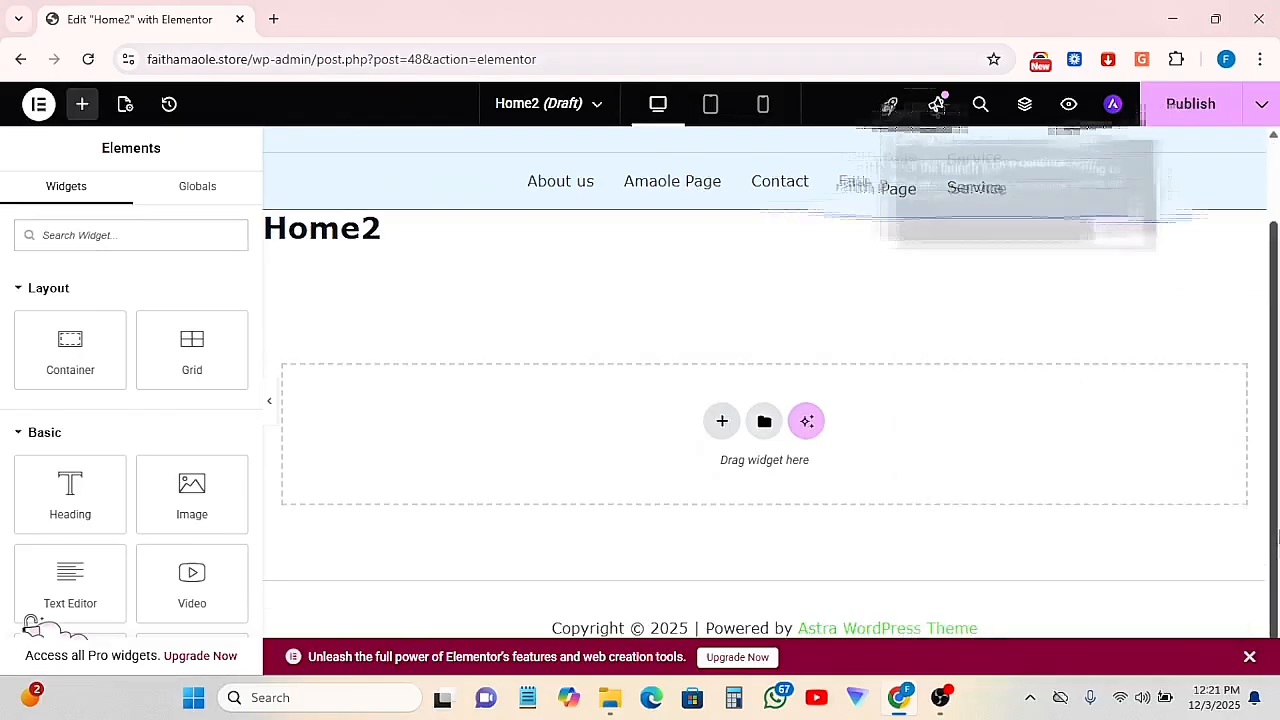
{"action": "left_click", "coordinate": [1249, 657]}
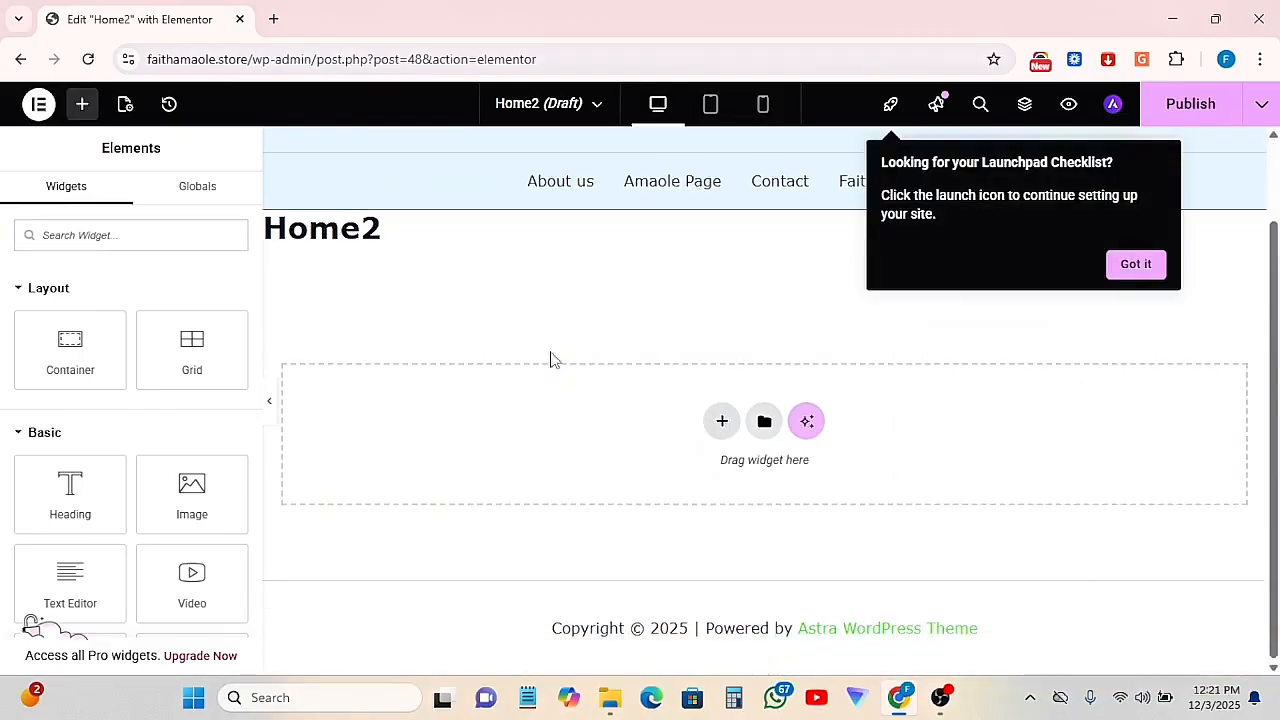
{"action": "scroll", "coordinate": [817, 297], "scroll_direction": "up", "scroll_amount": 1}
{"action": "left_click", "coordinate": [1140, 266]}
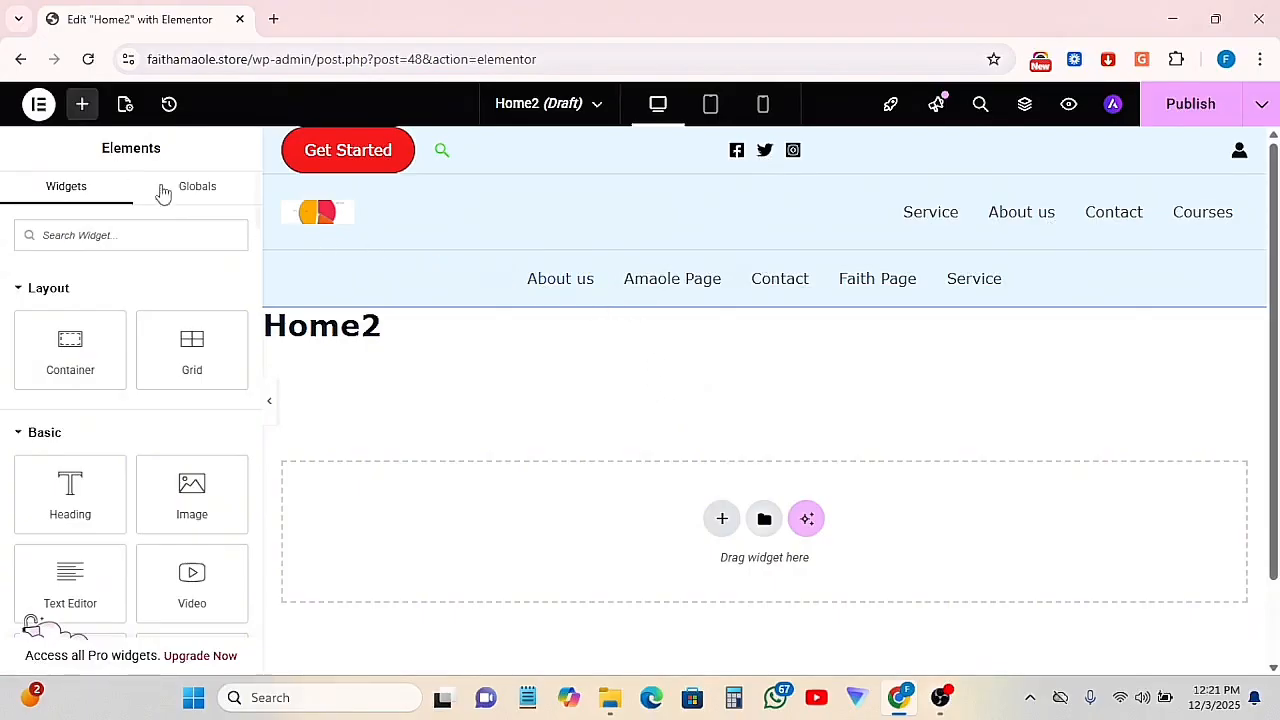
{"action": "right_click", "coordinate": [38, 108]}
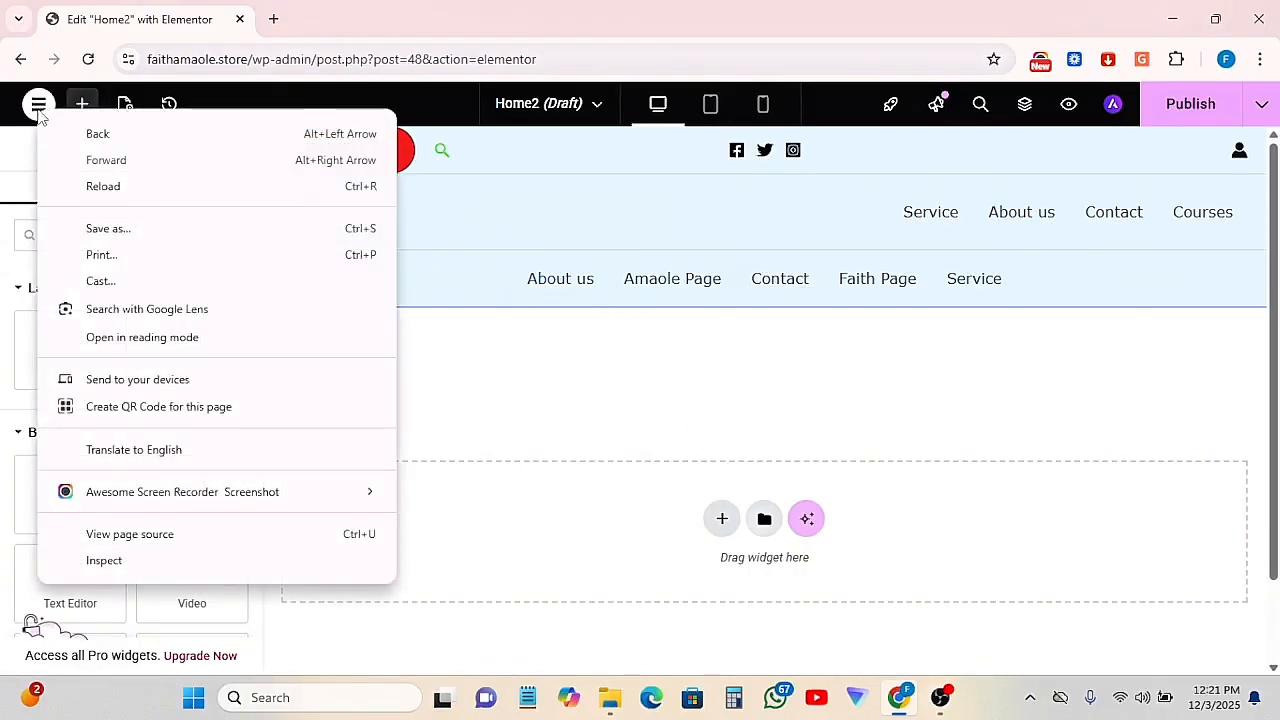
{"action": "left_click", "coordinate": [497, 354]}
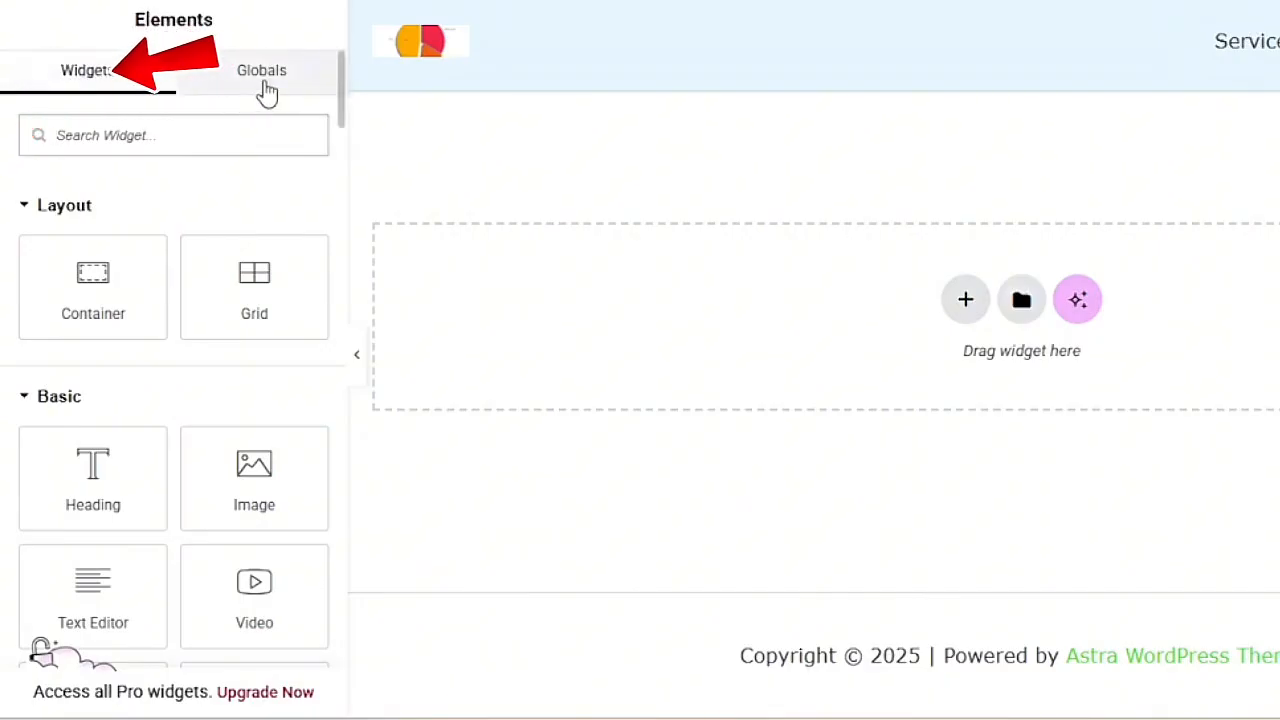
{"action": "scroll", "coordinate": [207, 228], "scroll_direction": "down", "scroll_amount": 6}
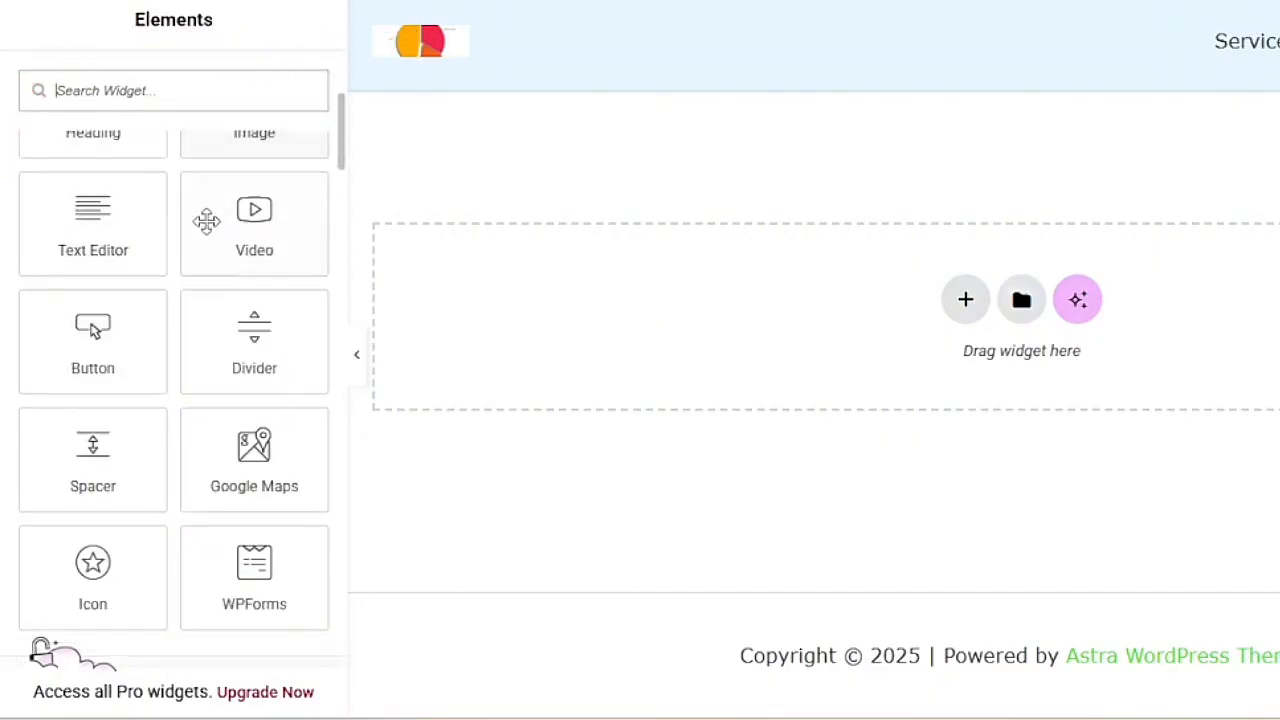
{"action": "scroll", "coordinate": [207, 235], "scroll_direction": "up", "scroll_amount": 6}
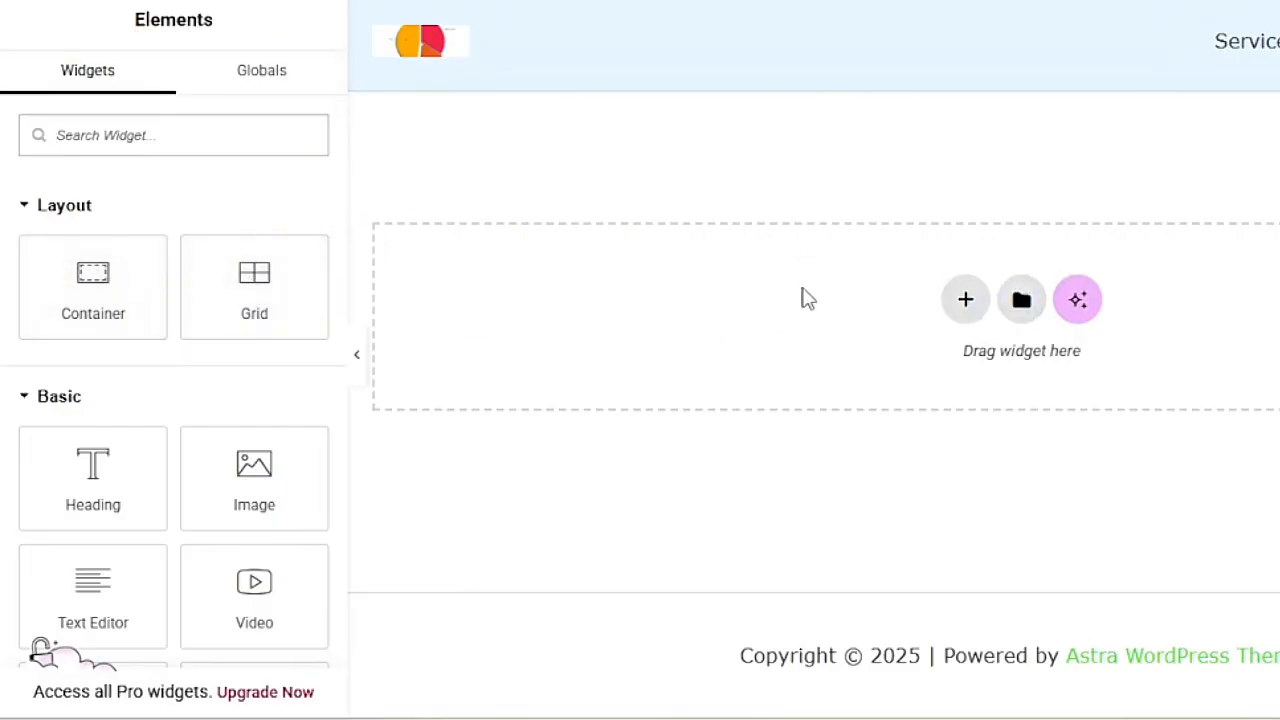
Add a Heading widget to the empty page and try to place an Image widget below it
{"action": "scroll", "coordinate": [56, 395], "scroll_direction": "down", "scroll_amount": 1}
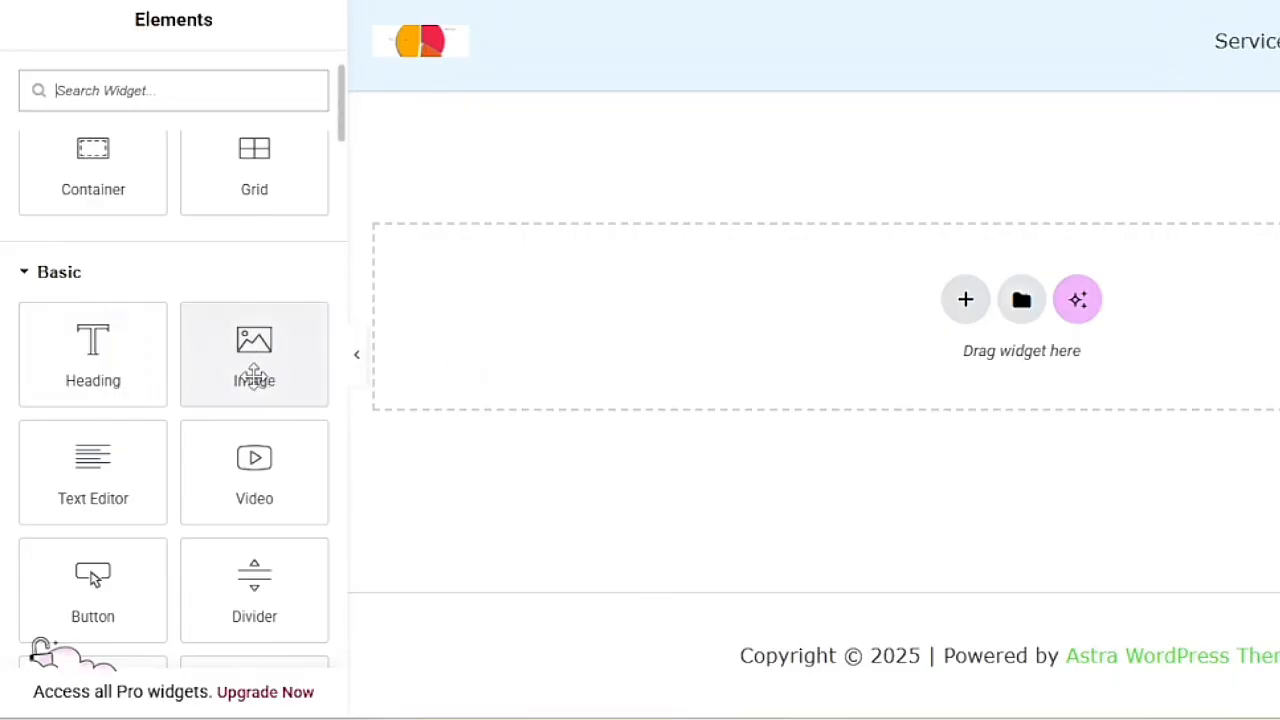
{"action": "left_click_drag", "start_coordinate": [103, 369], "coordinate": [680, 346]}
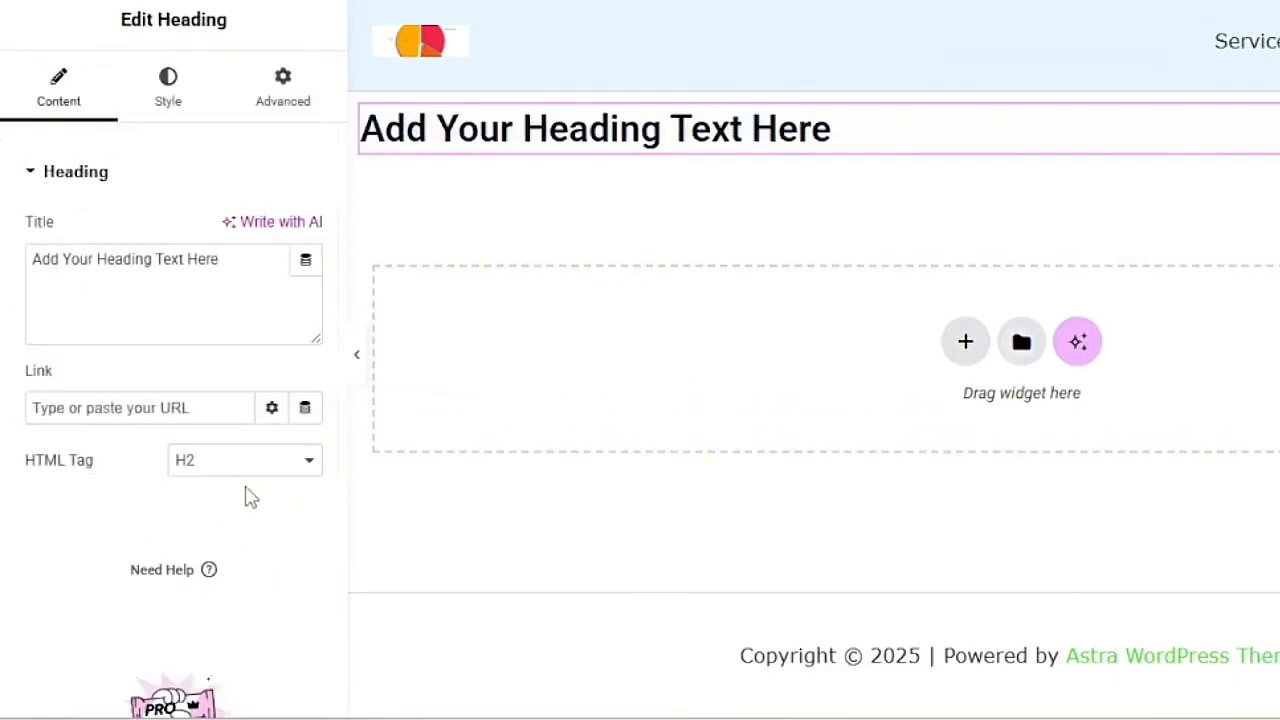
{"action": "left_click", "coordinate": [101, 6]}
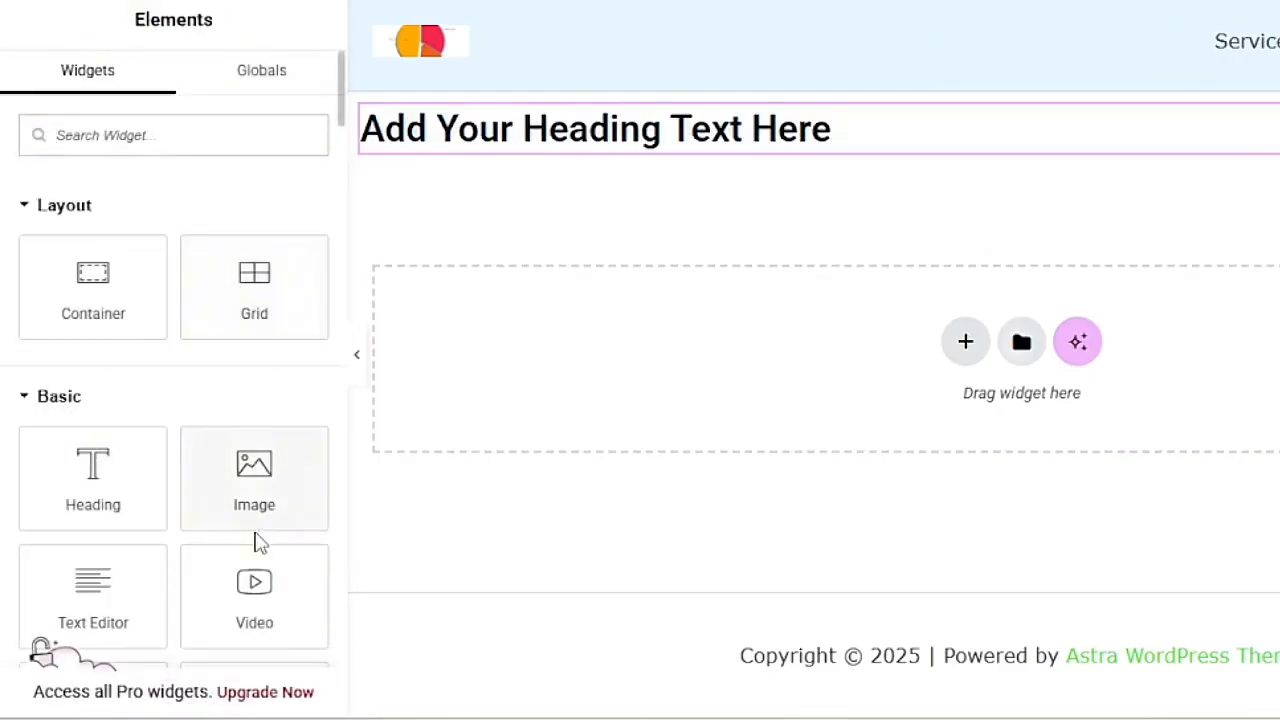
{"action": "left_click_drag", "start_coordinate": [243, 480], "coordinate": [803, 180]}
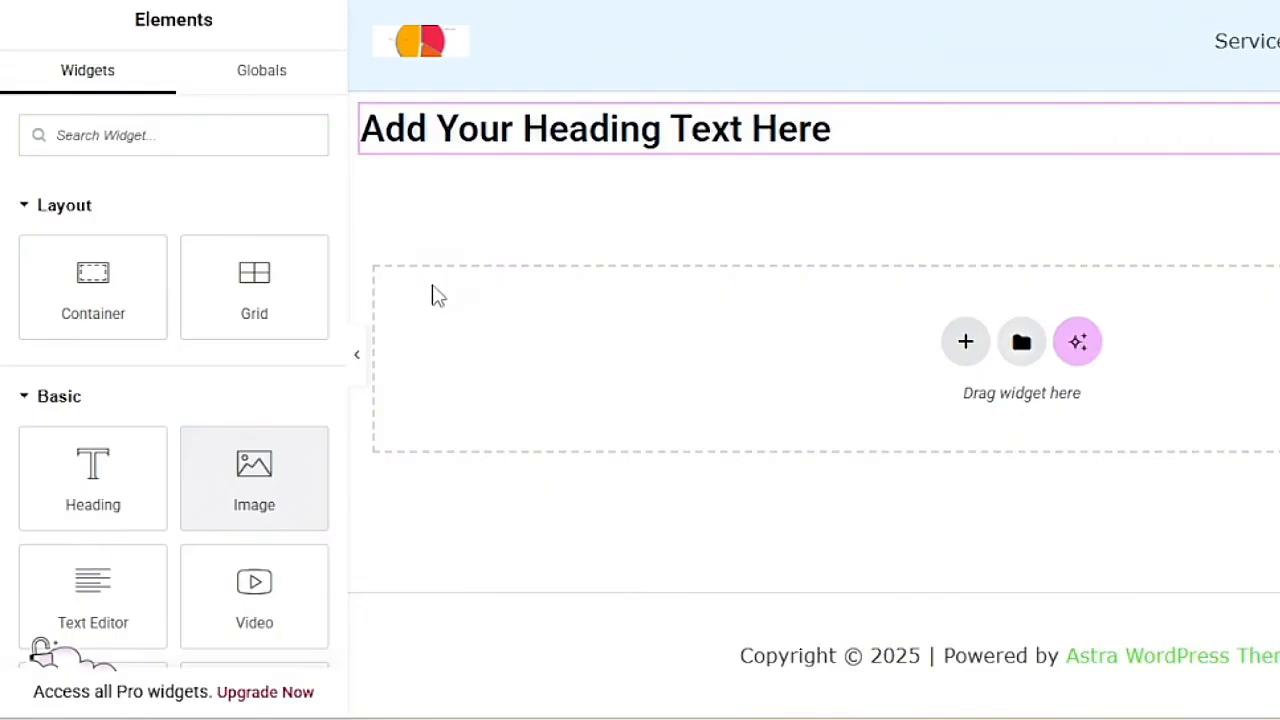
Examine the widgets offered in the Basic, Pro and General categories, with the Layout category collapsed
{"action": "scroll", "coordinate": [225, 350], "scroll_direction": "down", "scroll_amount": 3}
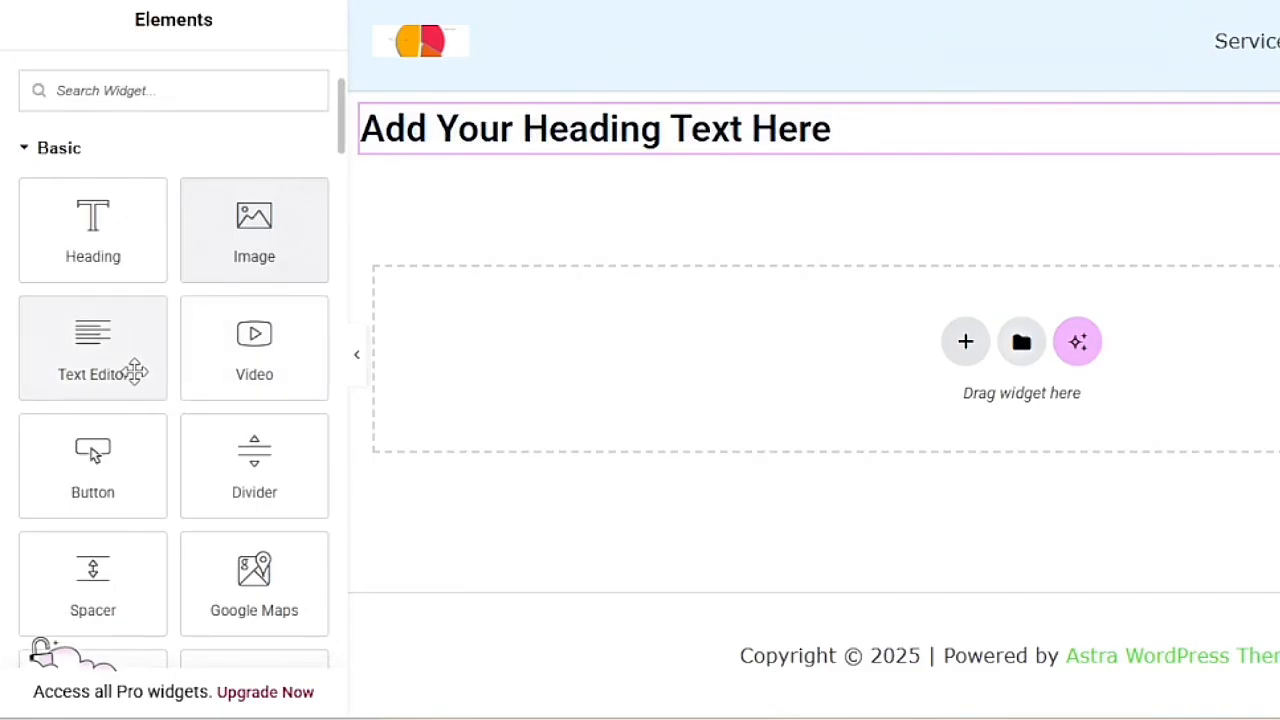
{"action": "scroll", "coordinate": [123, 240], "scroll_direction": "up", "scroll_amount": 3}
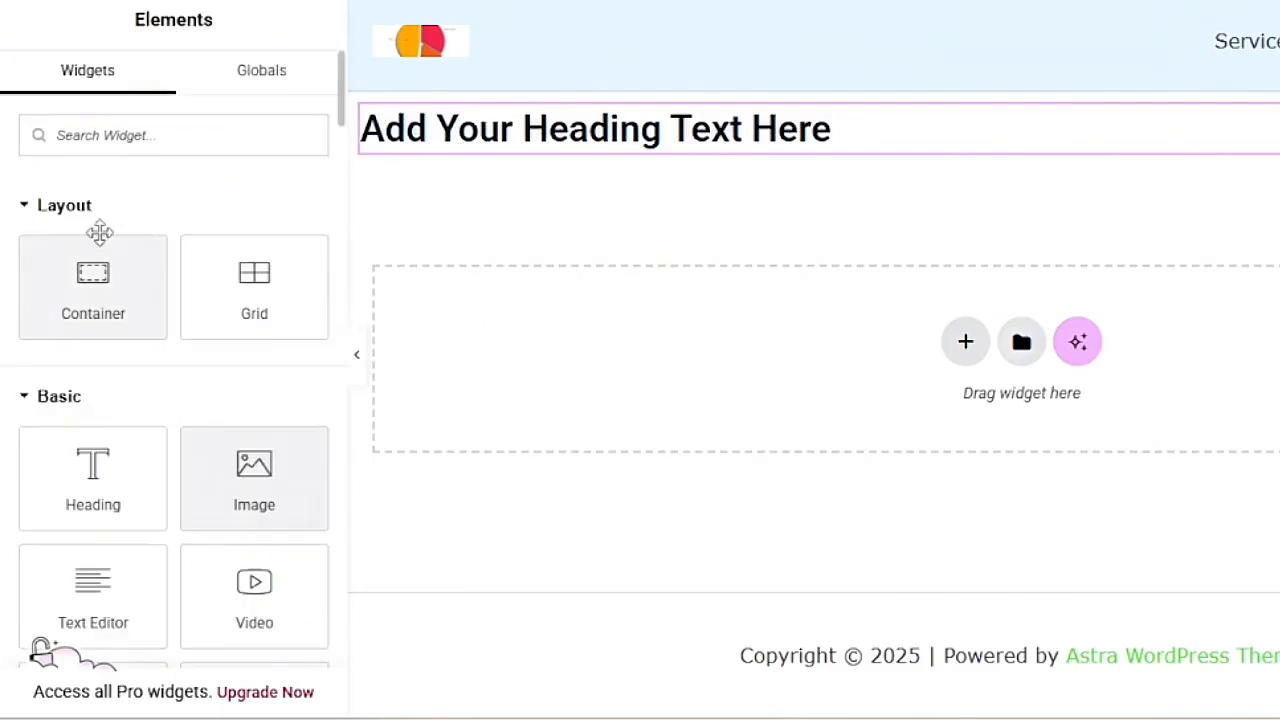
{"action": "left_click", "coordinate": [26, 212]}
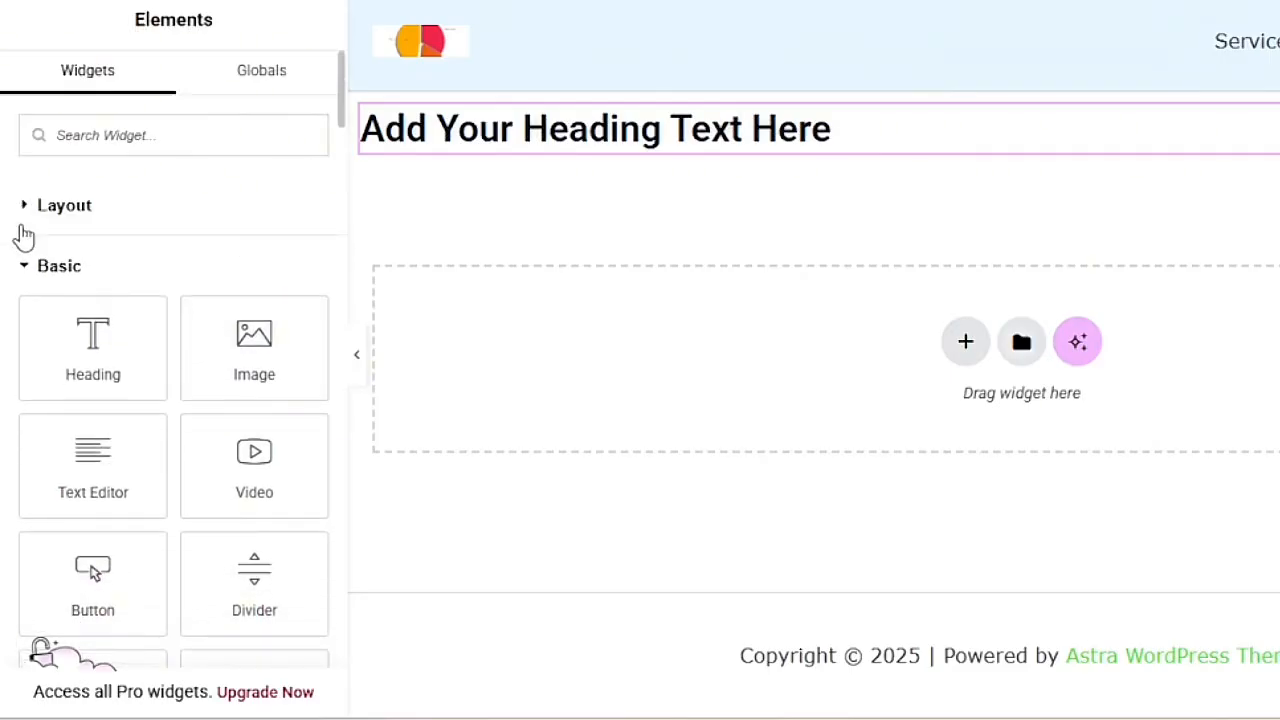
{"action": "scroll", "coordinate": [120, 335], "scroll_direction": "down", "scroll_amount": 3}
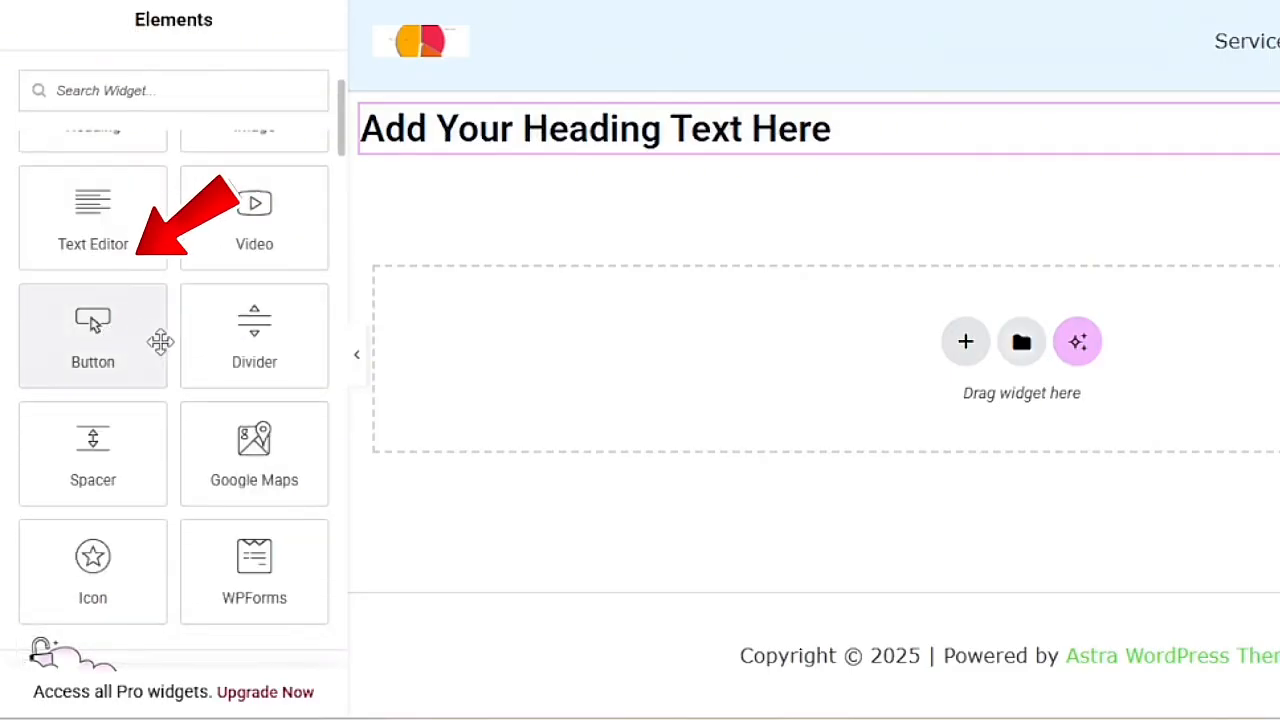
{"action": "scroll", "coordinate": [214, 330], "scroll_direction": "down", "scroll_amount": 3}
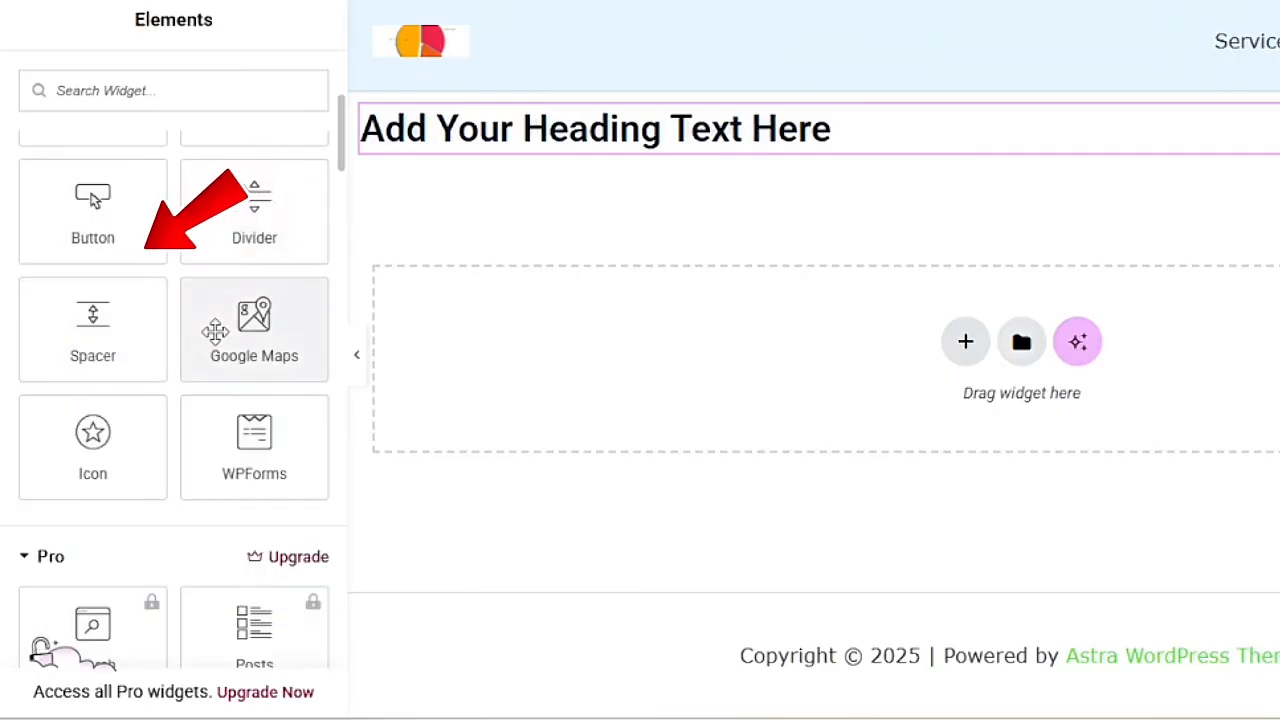
{"action": "scroll", "coordinate": [214, 333], "scroll_direction": "down", "scroll_amount": 1}
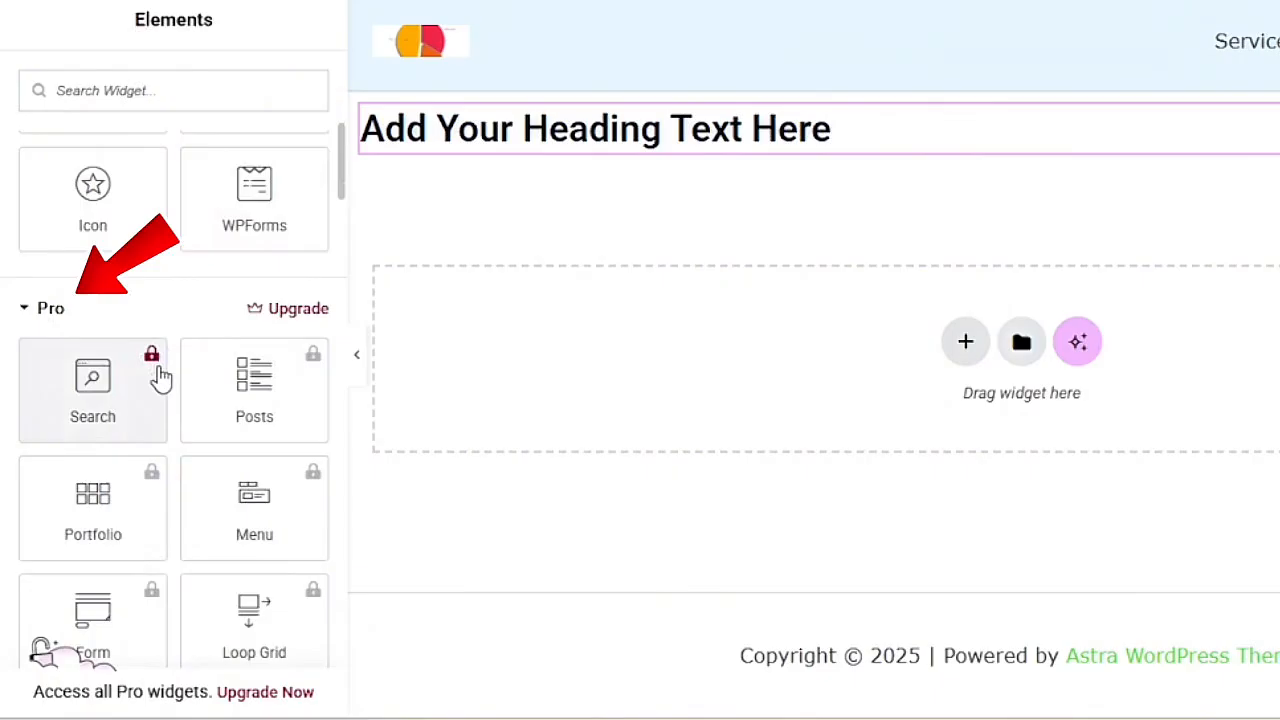
{"action": "scroll", "coordinate": [160, 384], "scroll_direction": "down", "scroll_amount": 3}
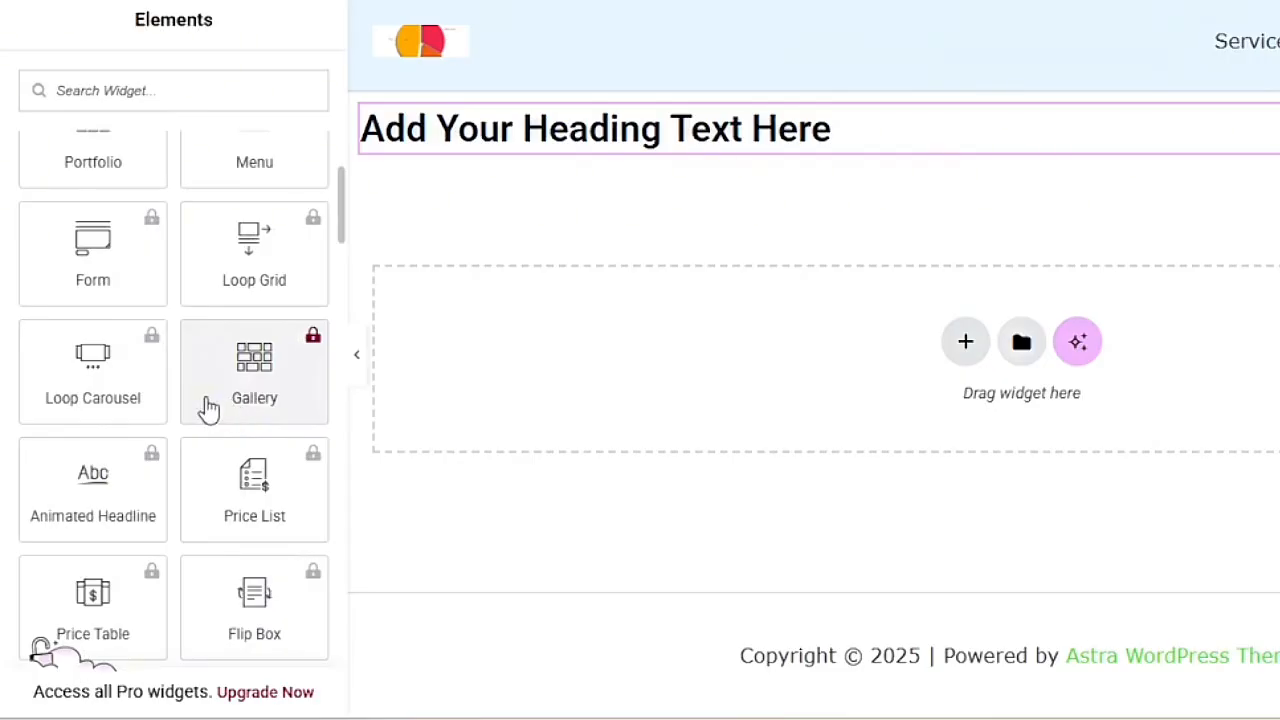
{"action": "scroll", "coordinate": [190, 415], "scroll_direction": "down", "scroll_amount": 3}
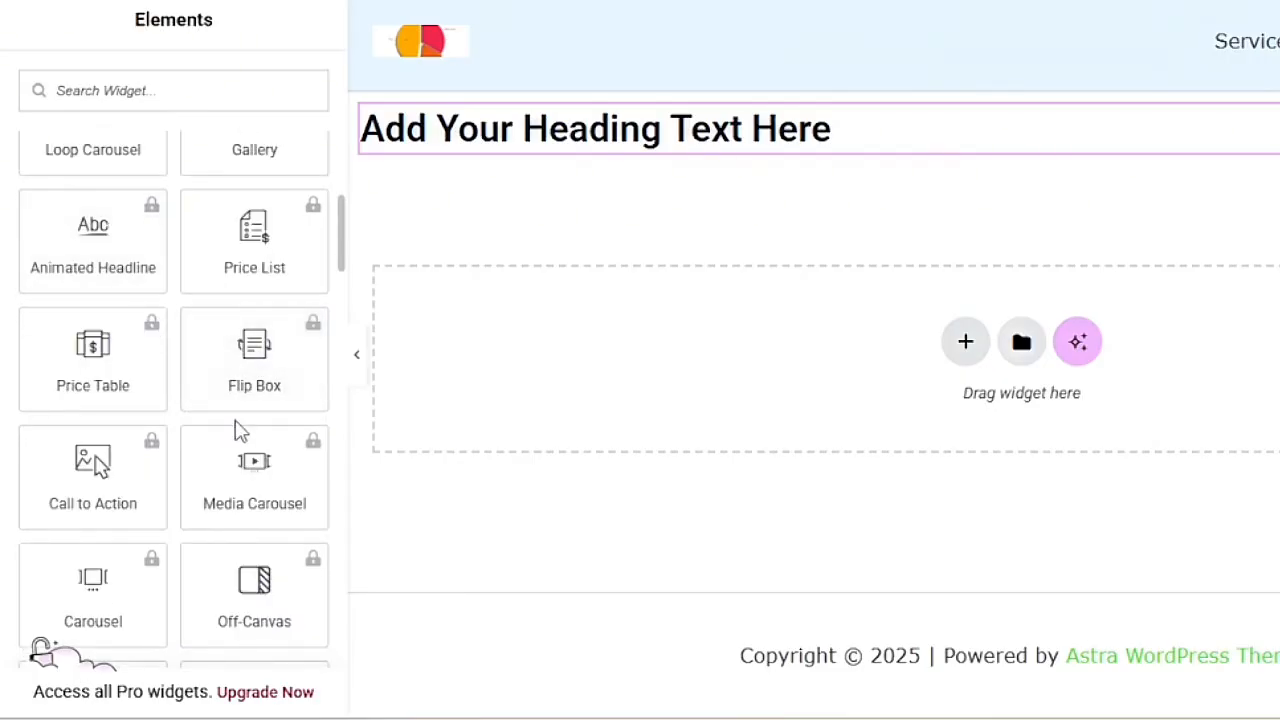
{"action": "scroll", "coordinate": [243, 437], "scroll_direction": "down", "scroll_amount": 3}
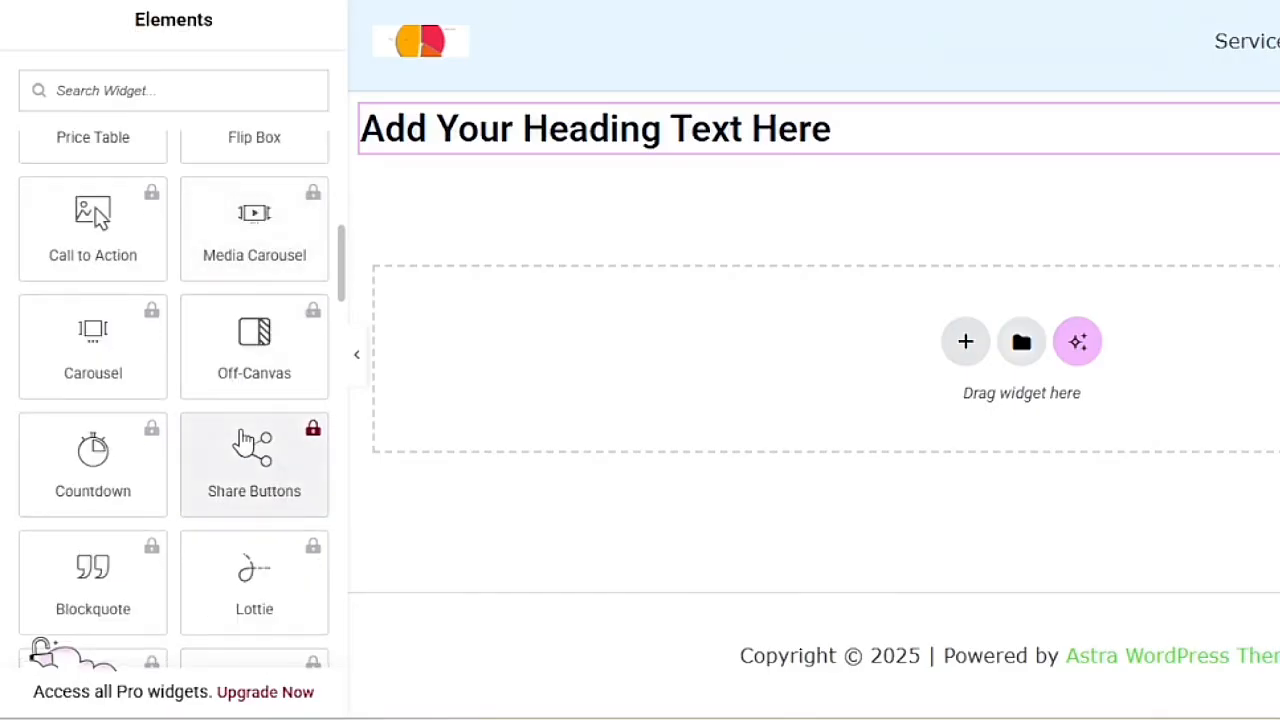
{"action": "scroll", "coordinate": [243, 445], "scroll_direction": "down", "scroll_amount": 12}
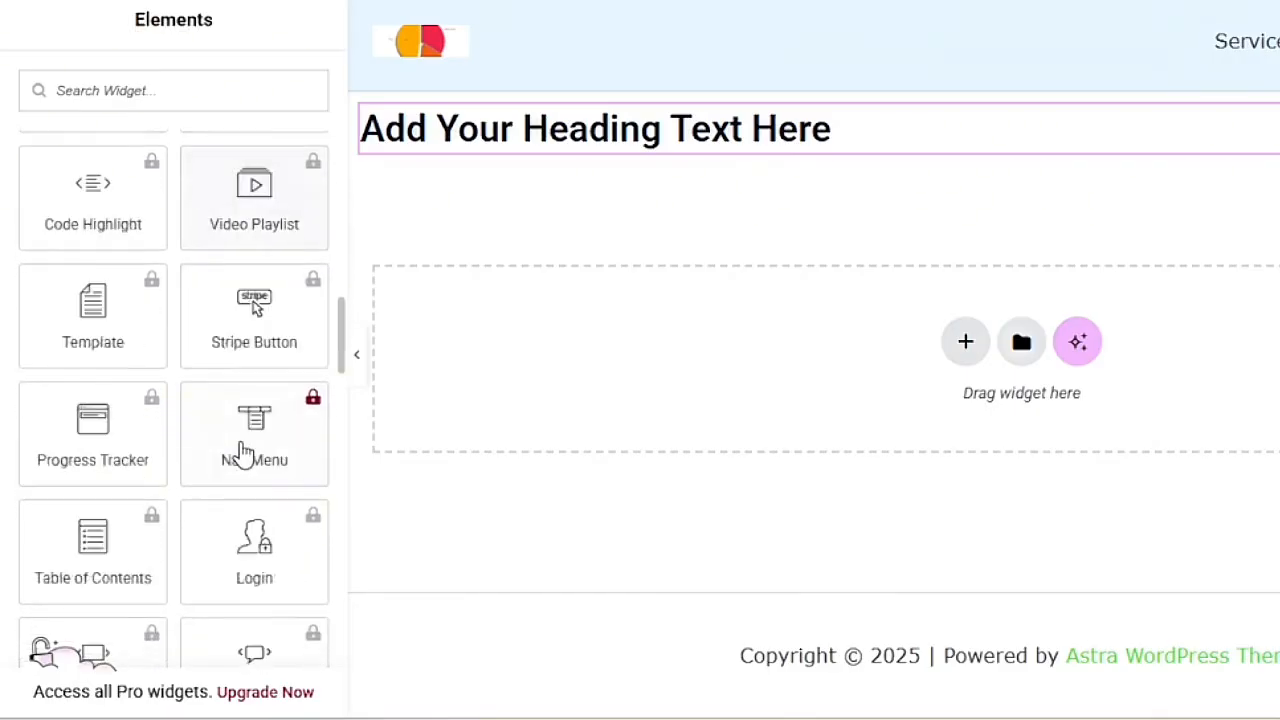
{"action": "scroll", "coordinate": [243, 452], "scroll_direction": "down", "scroll_amount": 3}
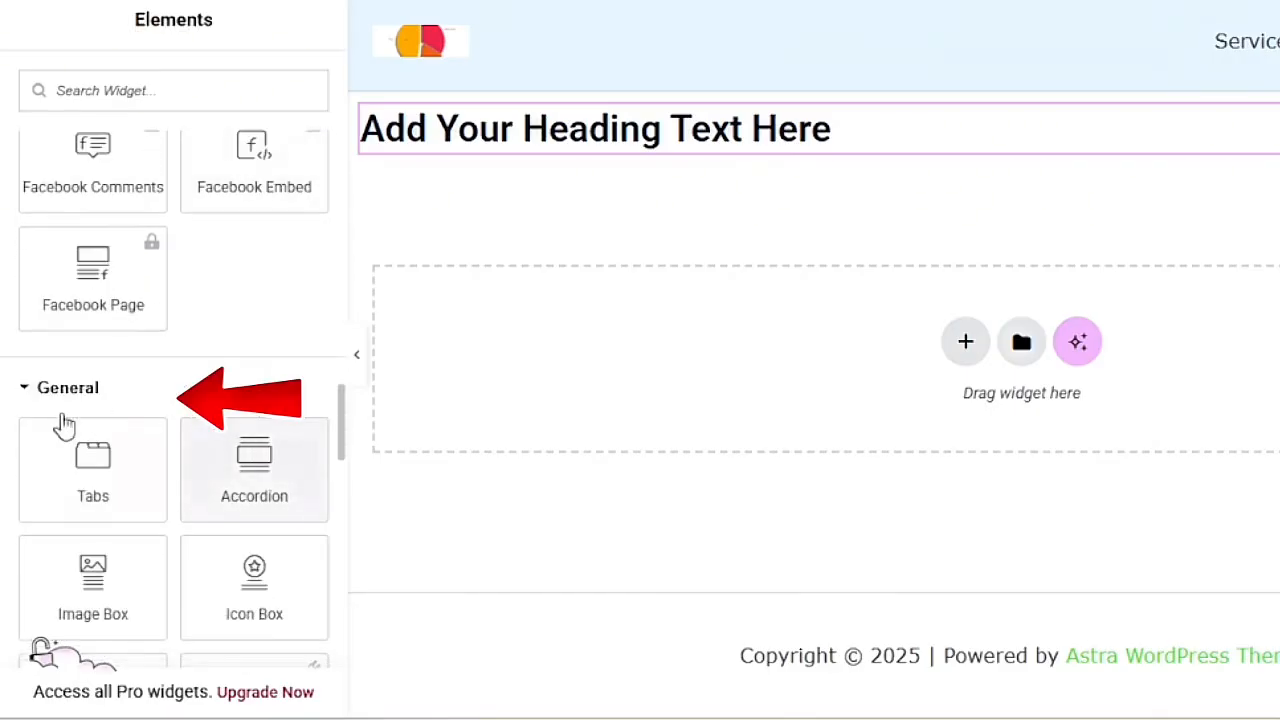
{"action": "scroll", "coordinate": [123, 537], "scroll_direction": "down", "scroll_amount": 3}
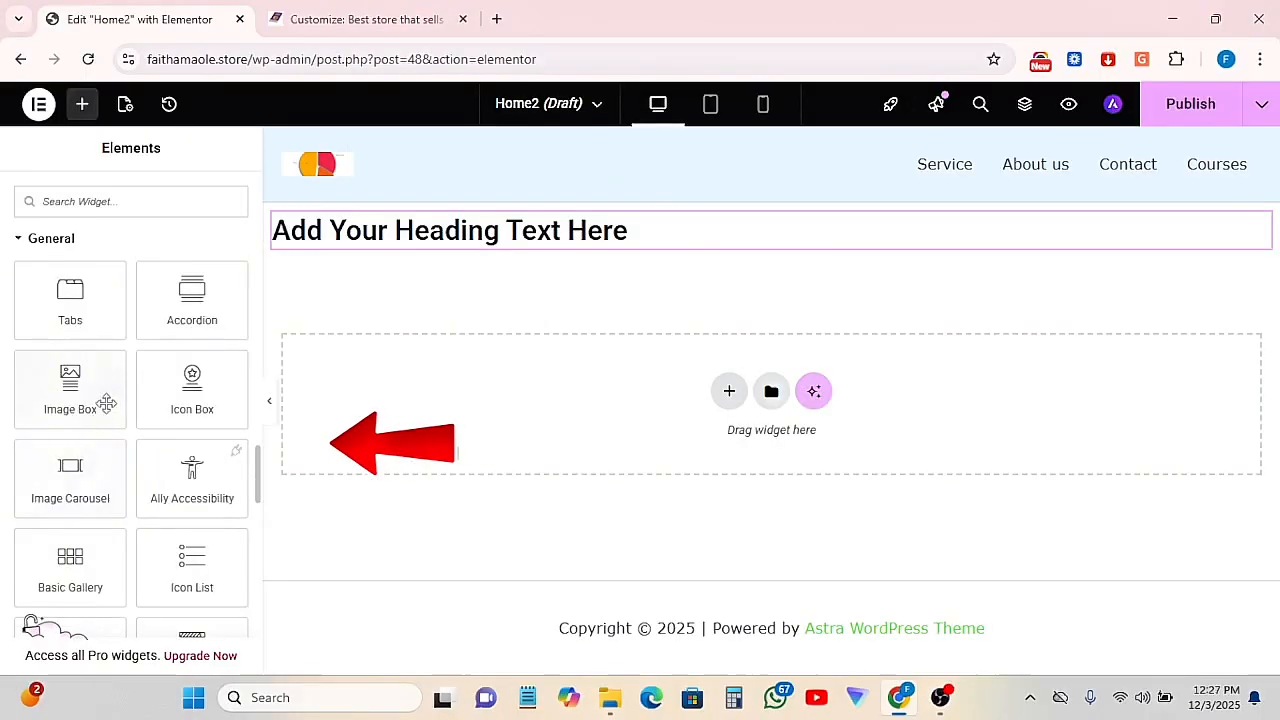
Add a Social Icons widget below the heading and return to the widget list
{"action": "scroll", "coordinate": [196, 563], "scroll_direction": "down", "scroll_amount": 4}
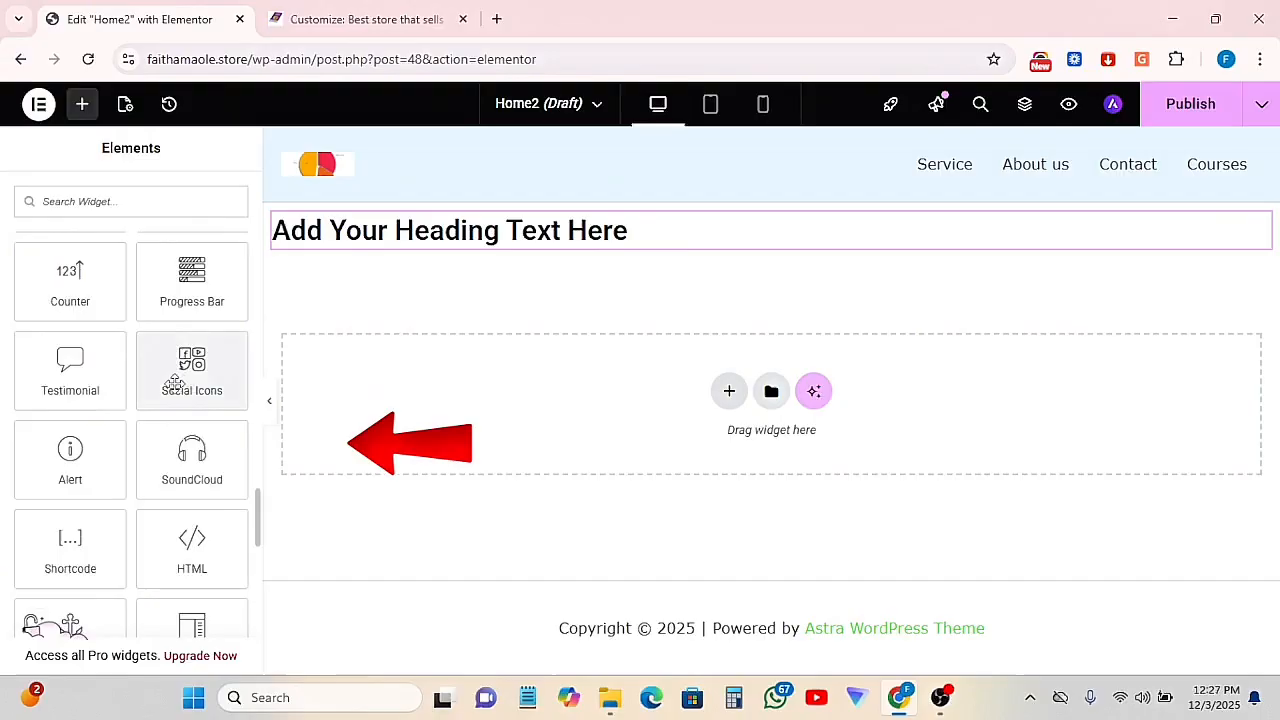
{"action": "left_click_drag", "start_coordinate": [200, 365], "coordinate": [663, 242]}
{"action": "left_click", "coordinate": [82, 104]}
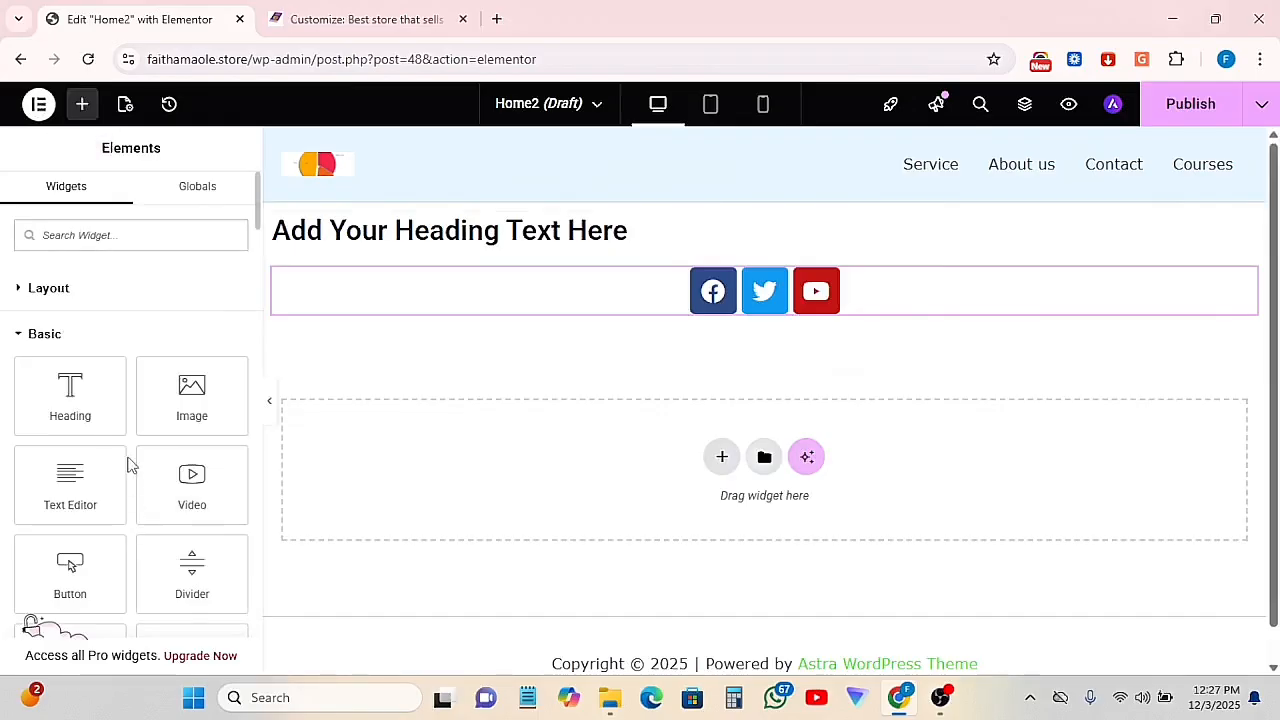
Look through the widget categories from Basic down to Link In Bio
{"action": "scroll", "coordinate": [130, 470], "scroll_direction": "down", "scroll_amount": 5}
{"action": "scroll", "coordinate": [142, 505], "scroll_direction": "down", "scroll_amount": 10}
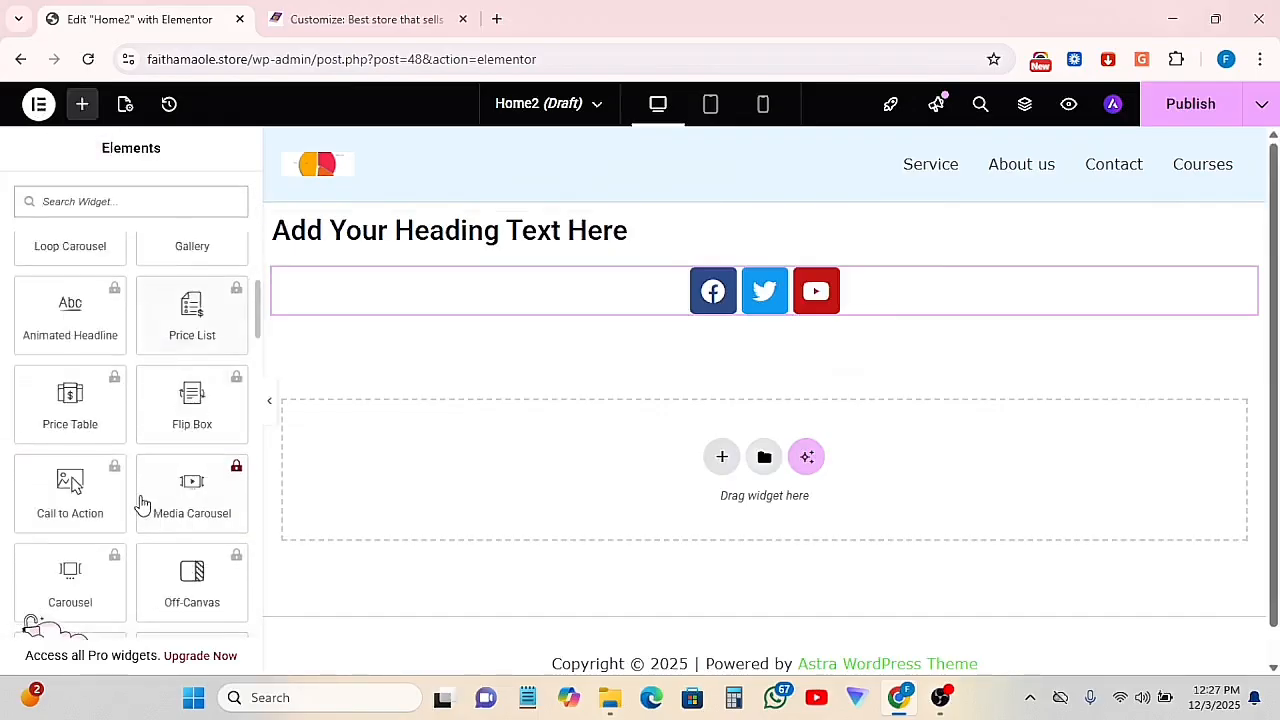
{"action": "scroll", "coordinate": [142, 505], "scroll_direction": "down", "scroll_amount": 1}
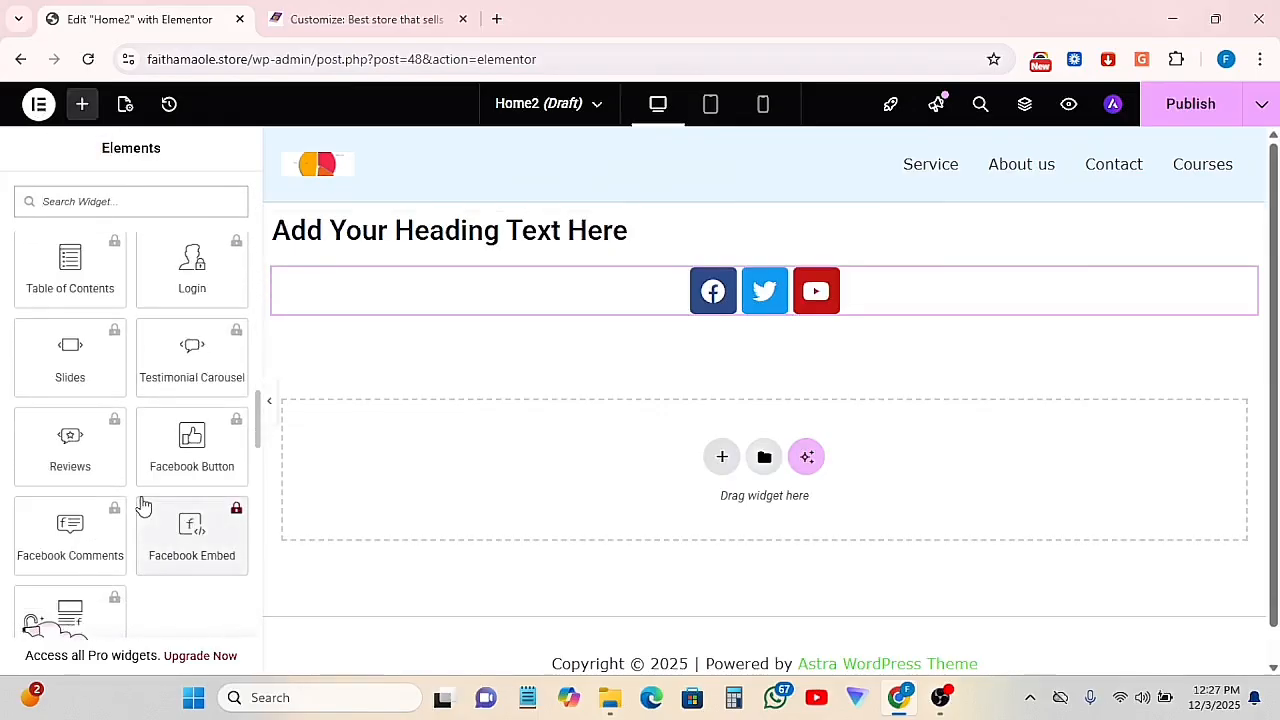
{"action": "scroll", "coordinate": [145, 505], "scroll_direction": "down", "scroll_amount": 15}
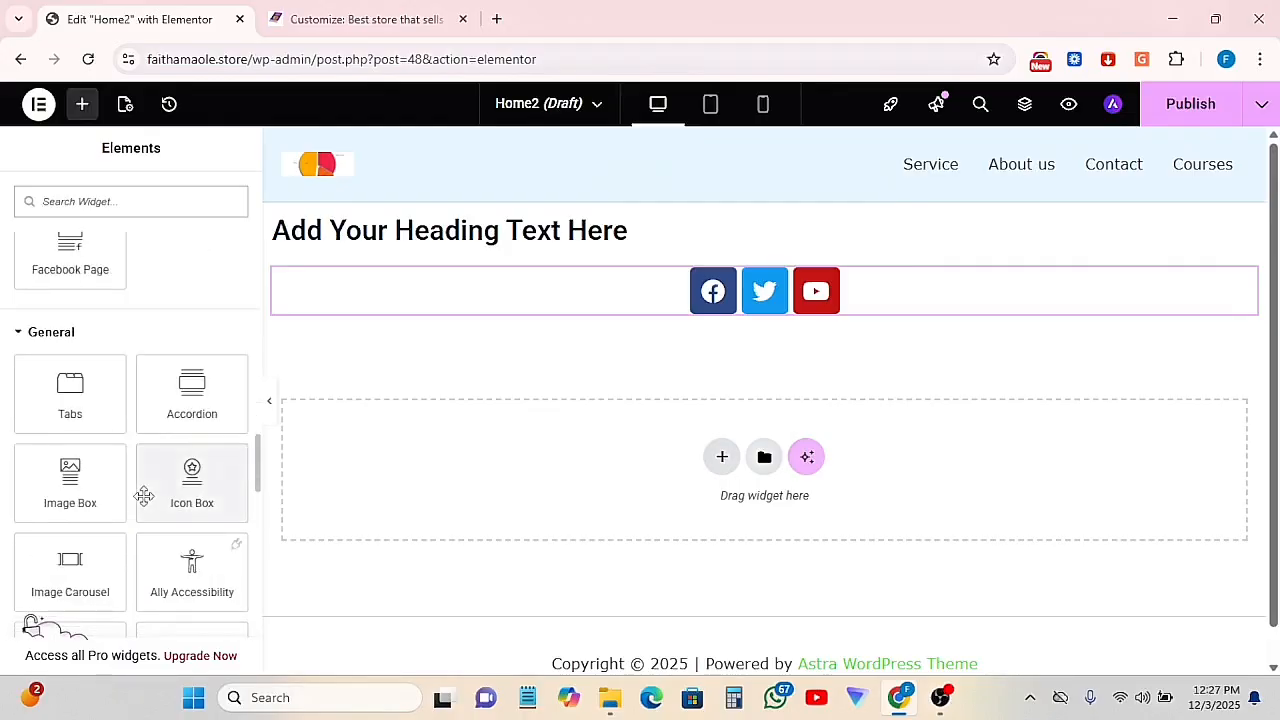
{"action": "scroll", "coordinate": [148, 502], "scroll_direction": "up", "scroll_amount": 15}
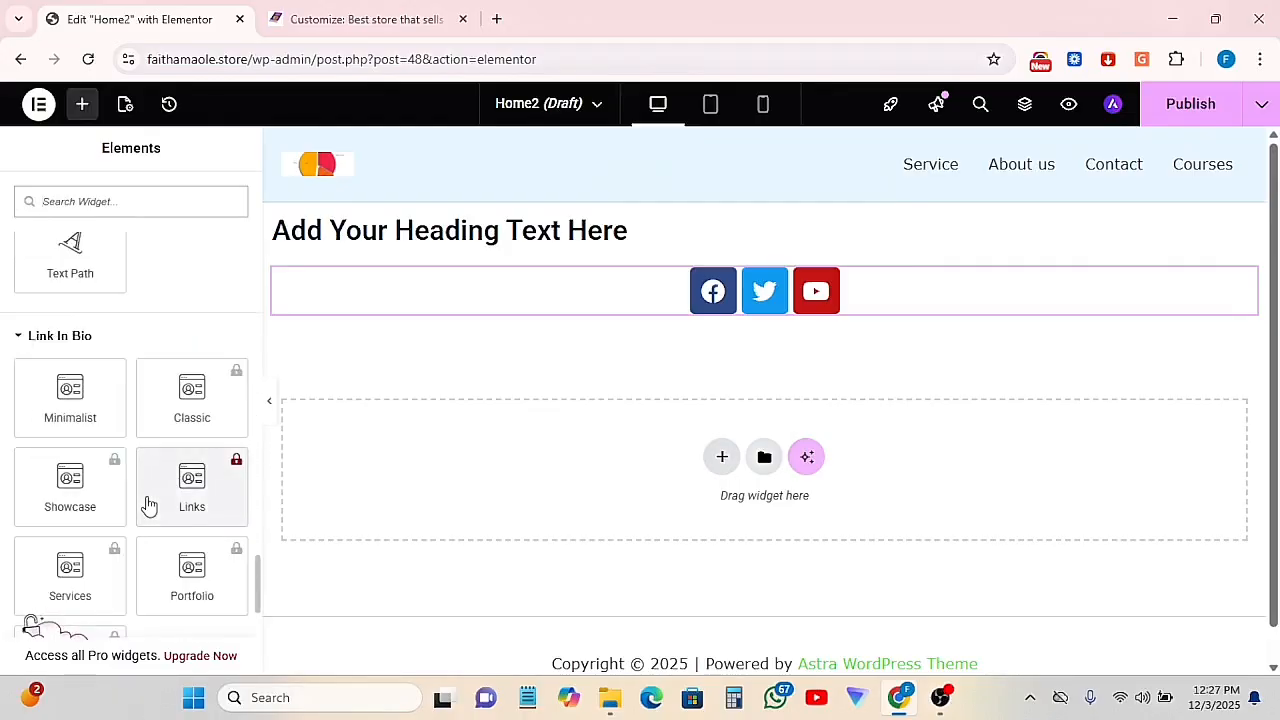
Add a Button widget below the social icons and a second Heading widget between the icons and the button
{"action": "scroll", "coordinate": [148, 502], "scroll_direction": "up", "scroll_amount": 10}
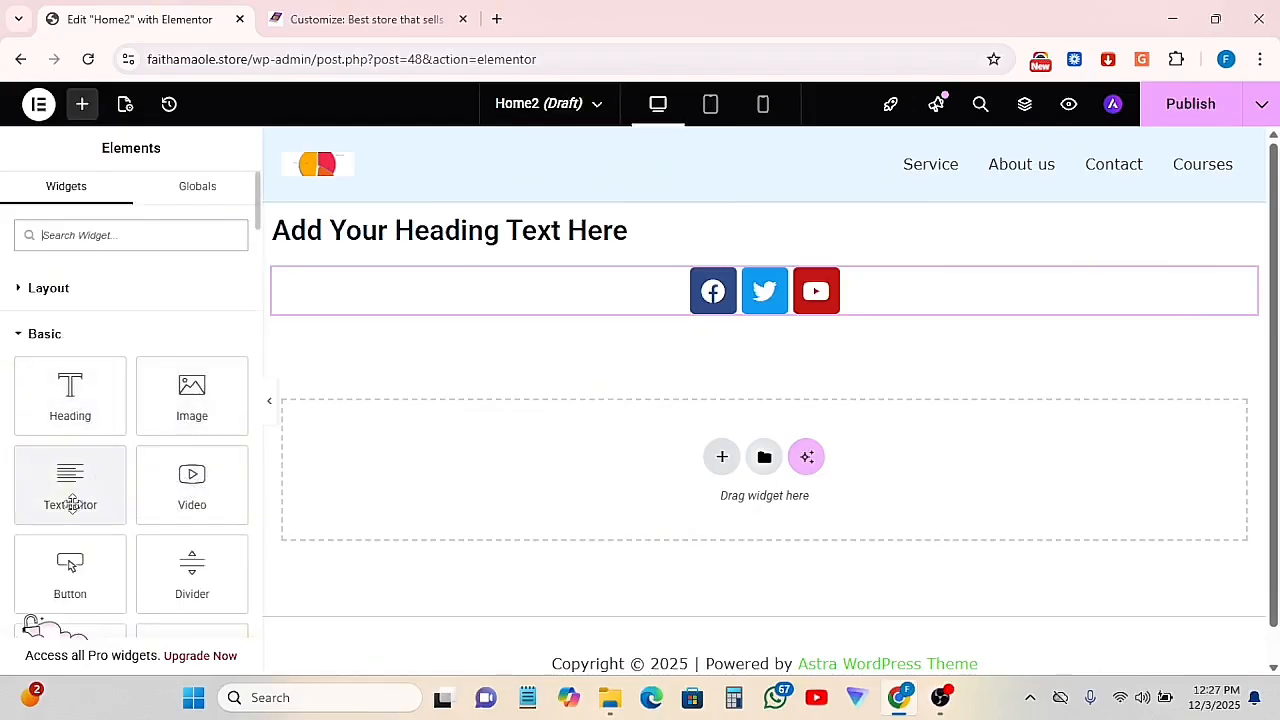
{"action": "left_click_drag", "start_coordinate": [69, 563], "coordinate": [714, 330]}
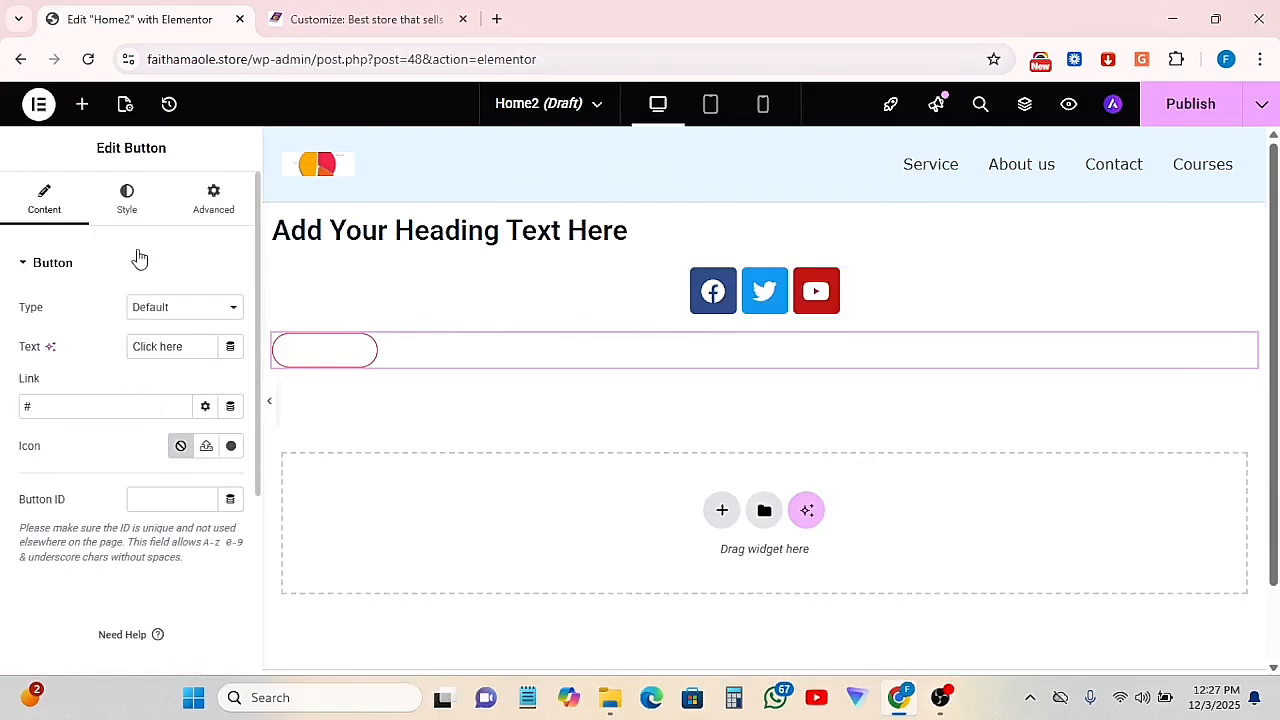
{"action": "left_click", "coordinate": [82, 104]}
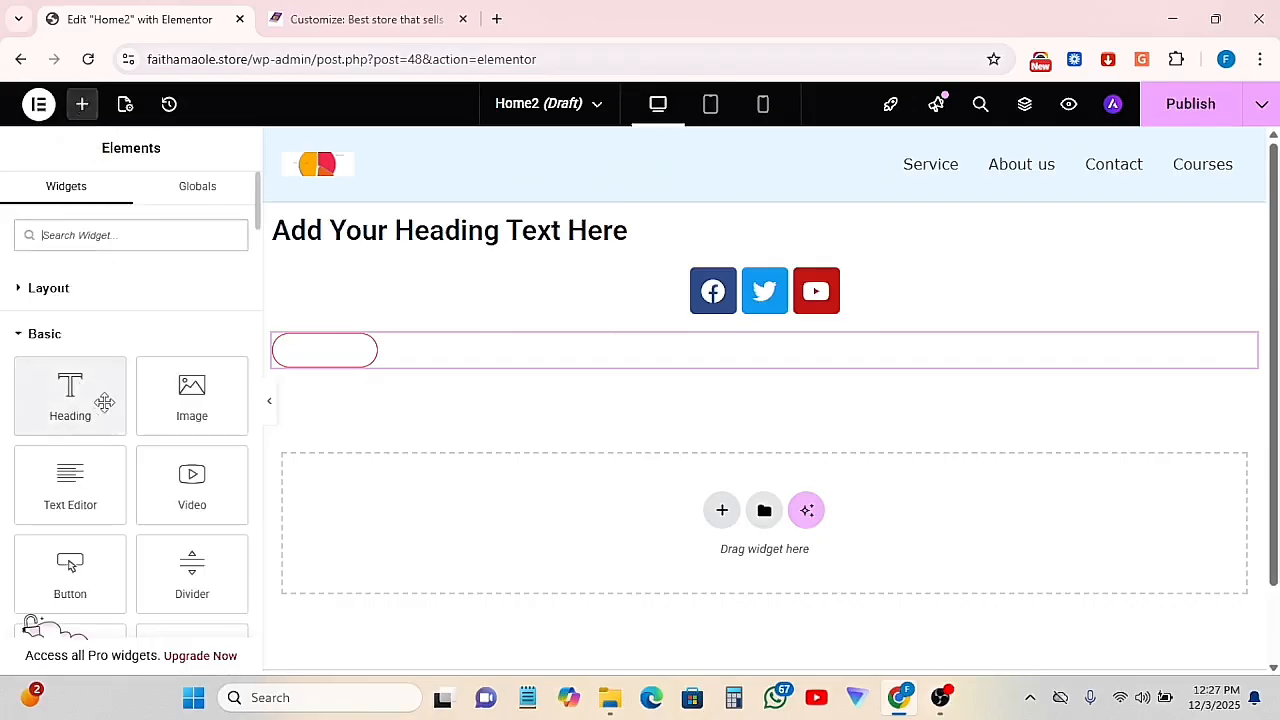
{"action": "left_click_drag", "start_coordinate": [100, 400], "coordinate": [614, 297]}
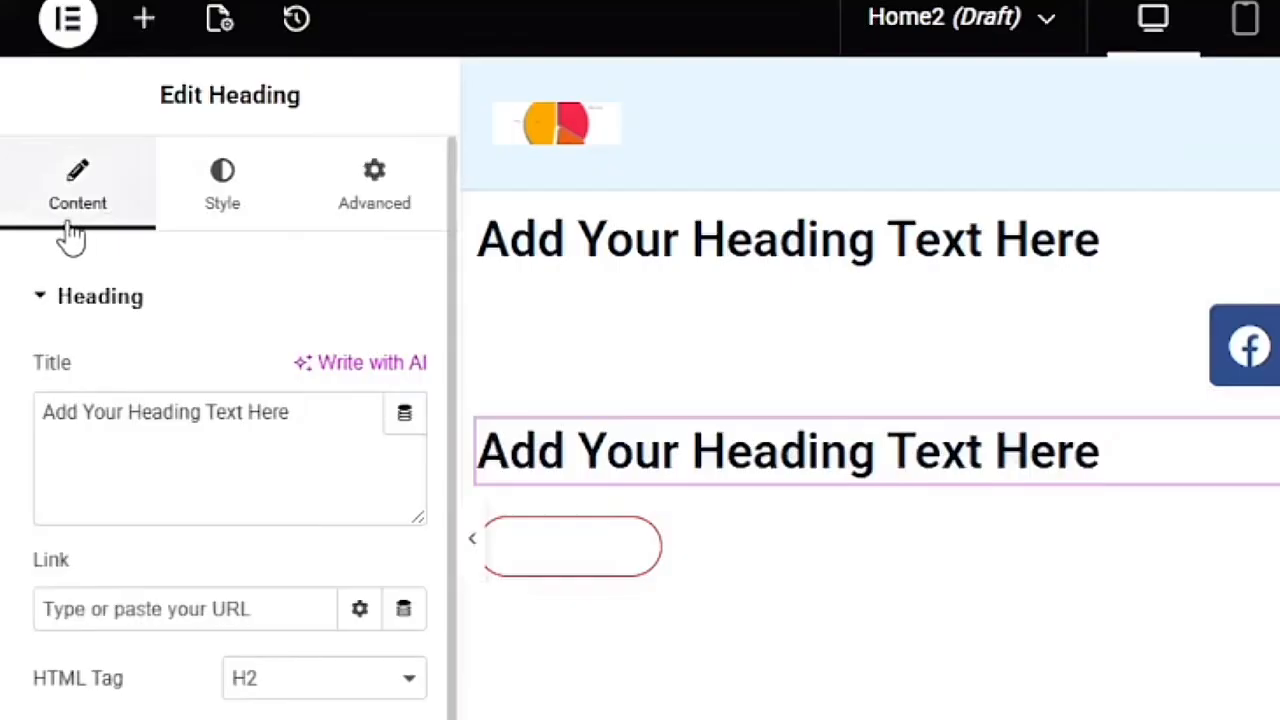
Set the typography of the heading below the social icons to Roboto at 48 px
{"action": "left_click", "coordinate": [92, 205]}
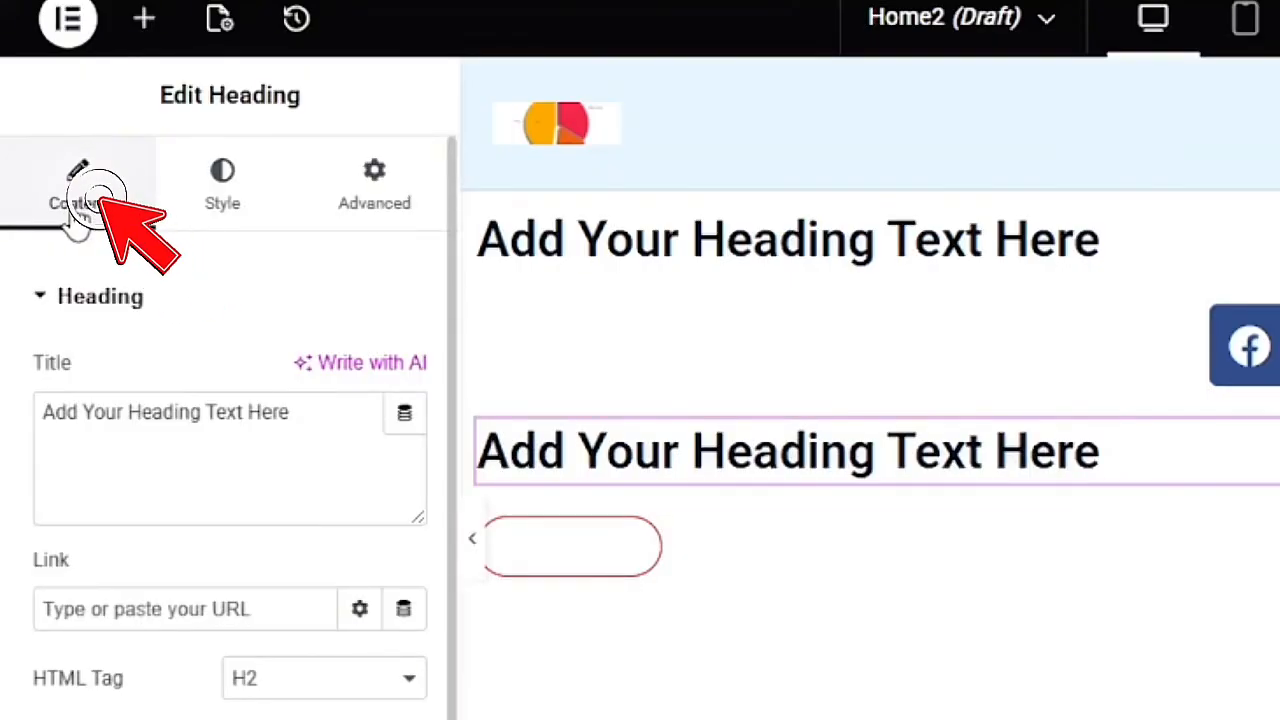
{"action": "left_click", "coordinate": [223, 192]}
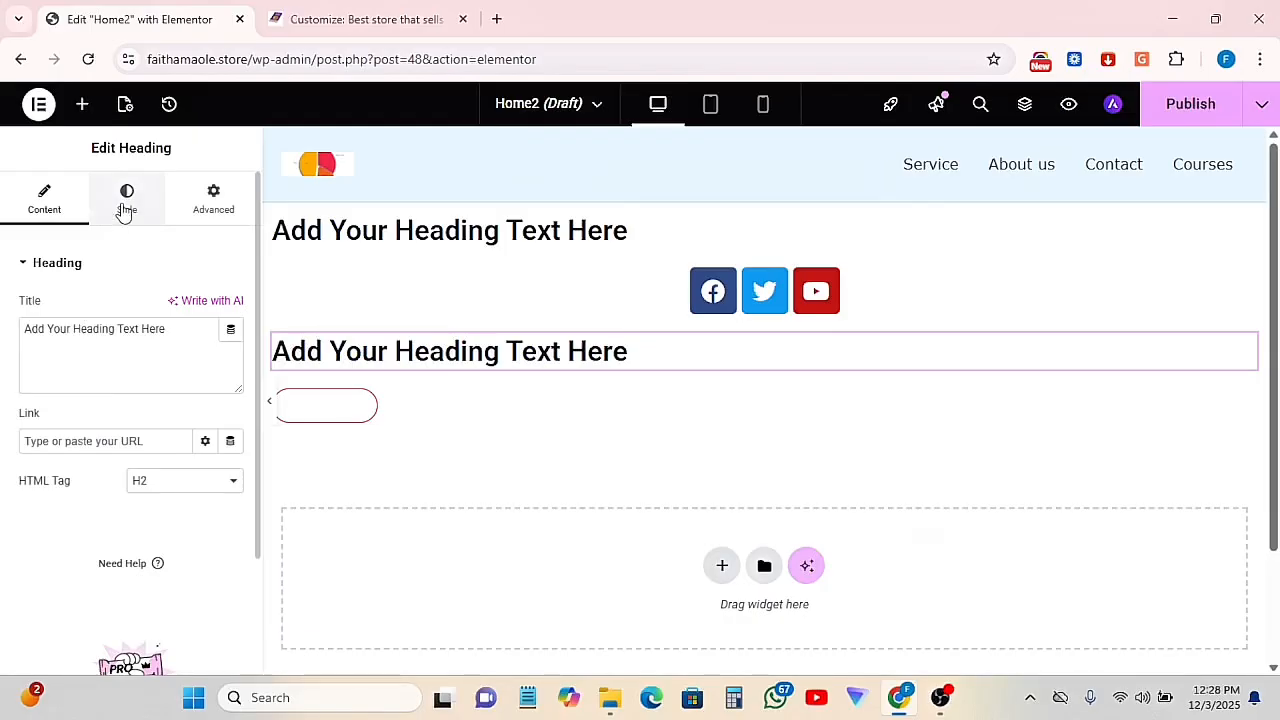
{"action": "left_click", "coordinate": [220, 198]}
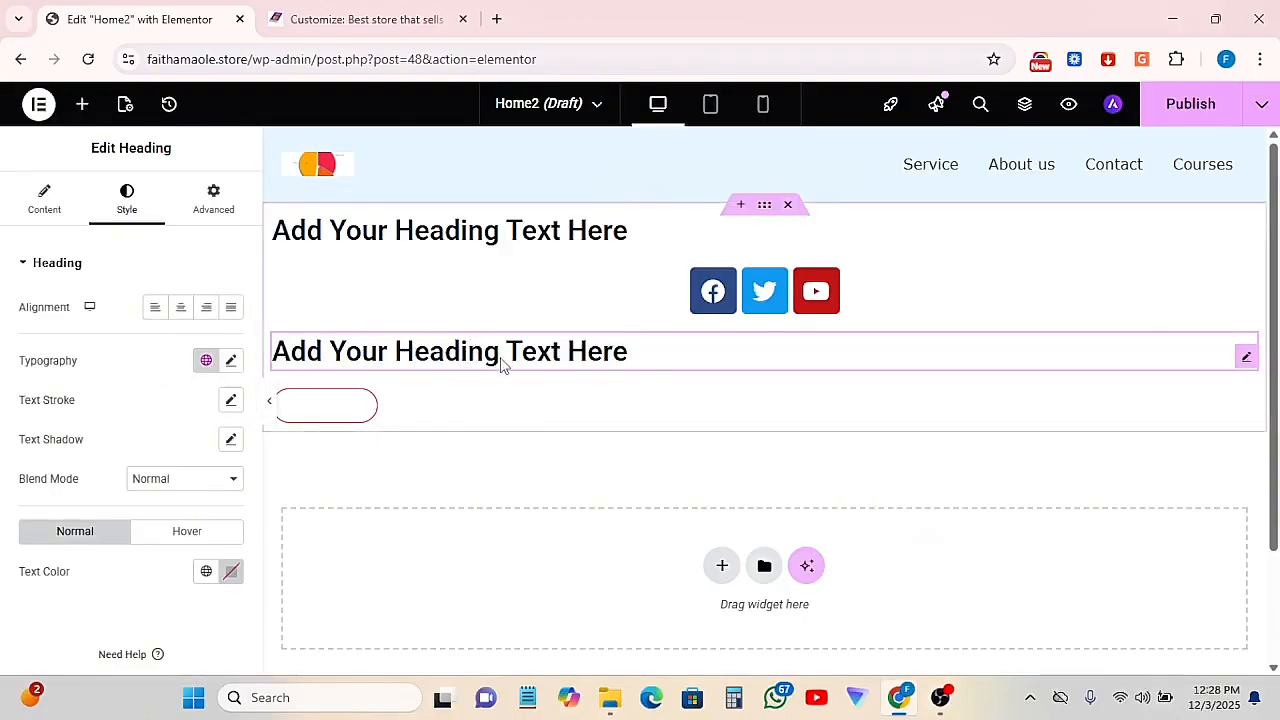
{"action": "left_click", "coordinate": [547, 358]}
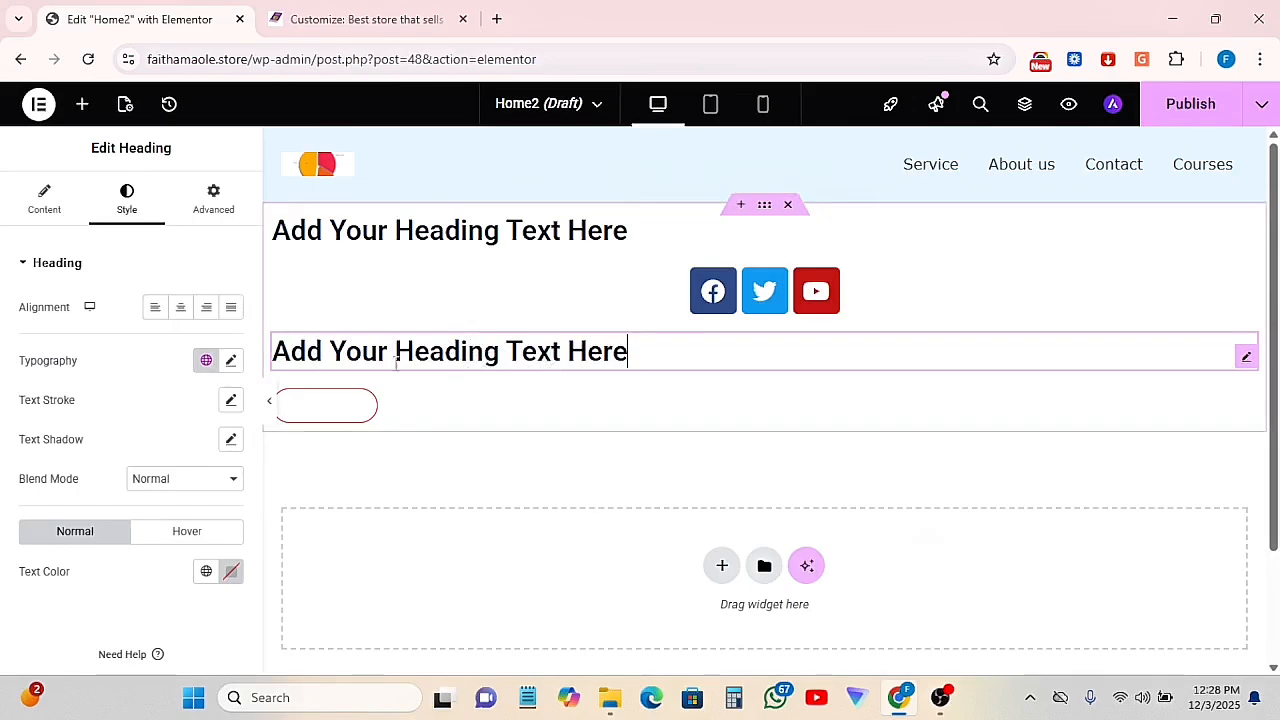
{"action": "left_click", "coordinate": [232, 362]}
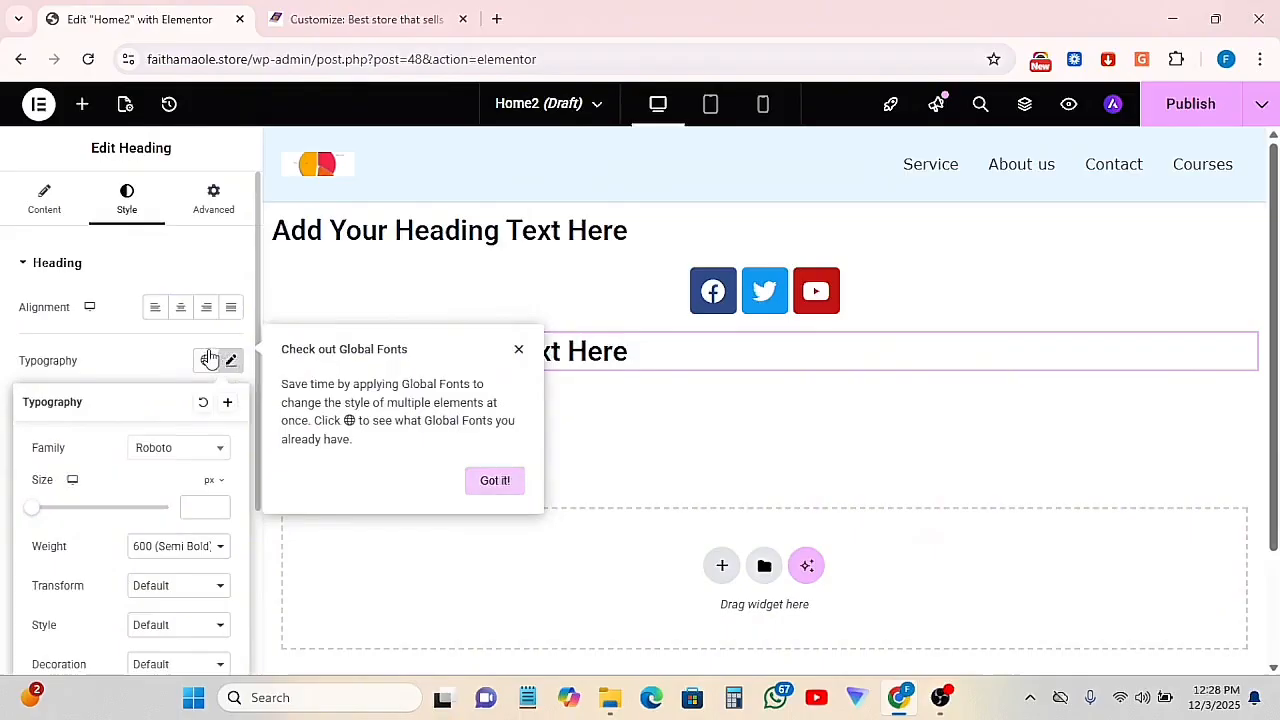
{"action": "left_click_drag", "start_coordinate": [26, 508], "coordinate": [77, 480]}
{"action": "left_click", "coordinate": [517, 349]}
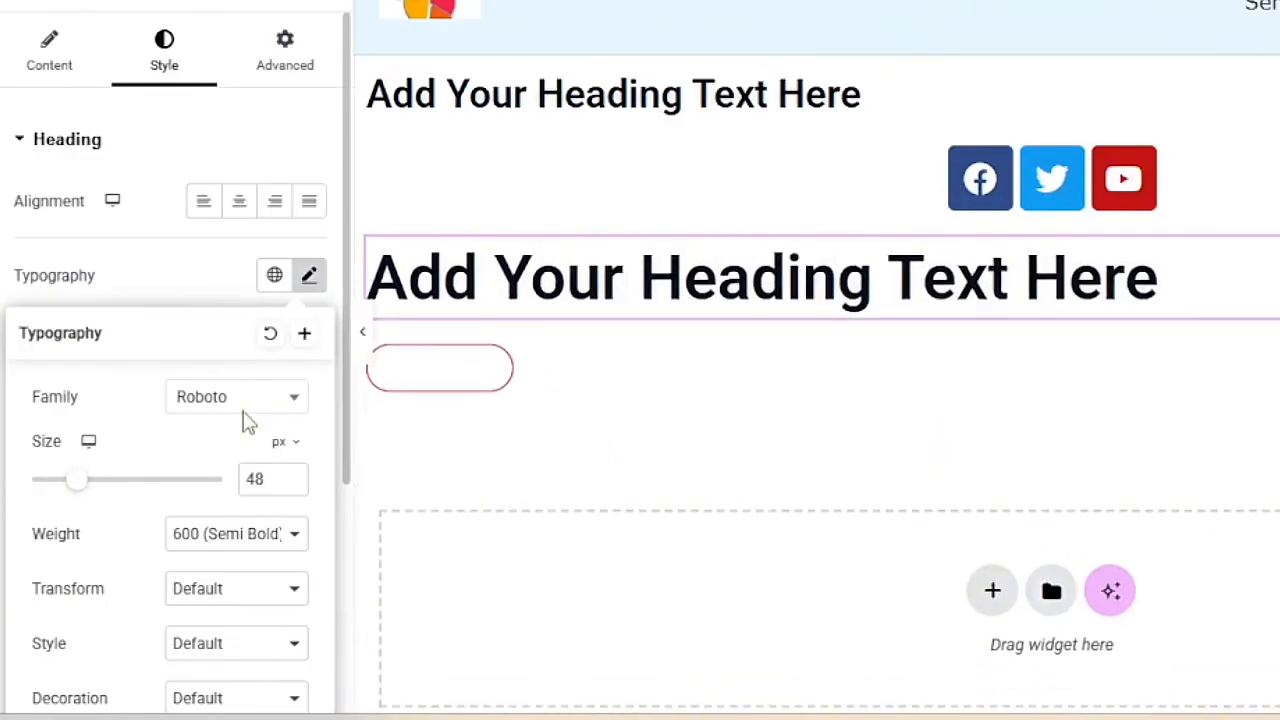
{"action": "left_click", "coordinate": [270, 408]}
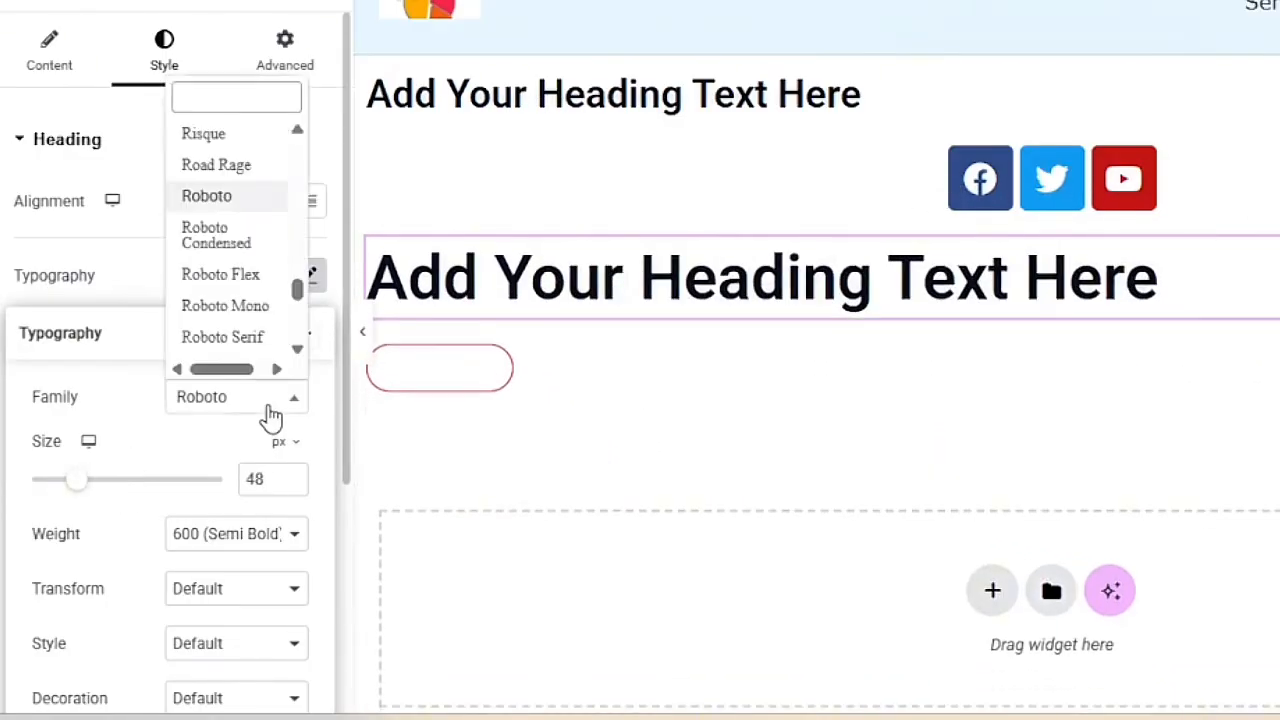
{"action": "left_click", "coordinate": [206, 196]}
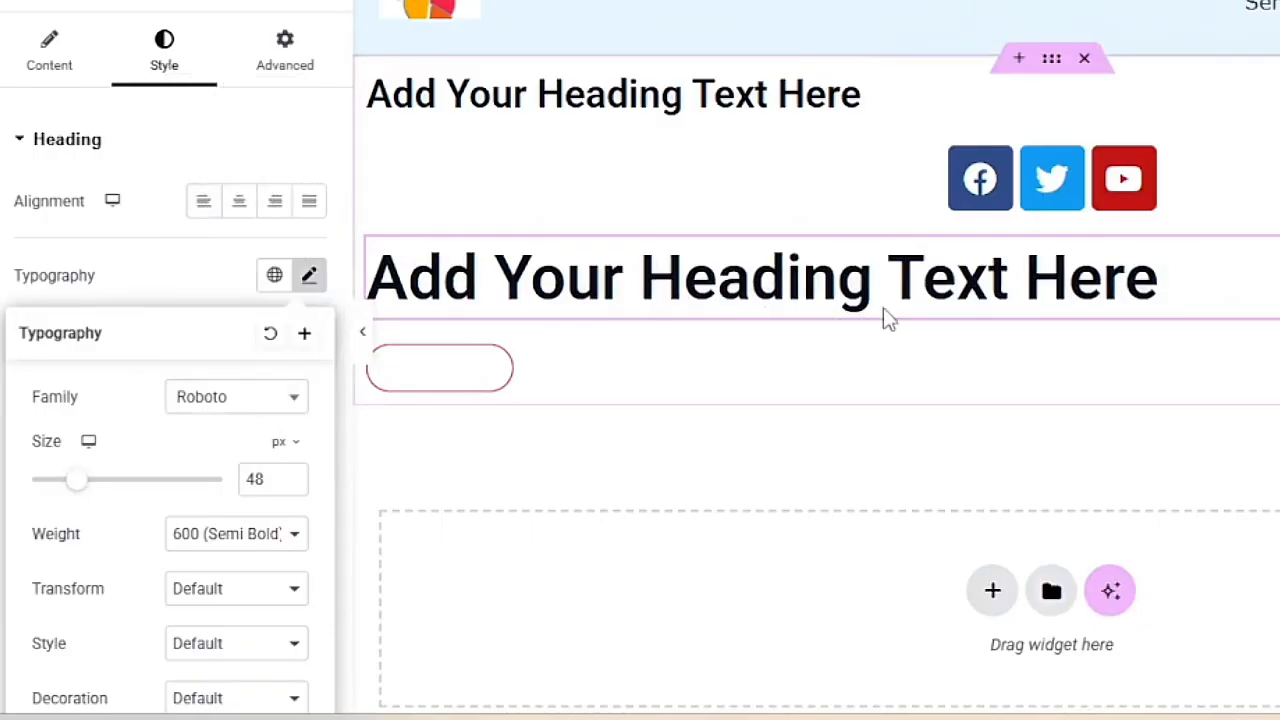
{"action": "left_click", "coordinate": [150, 258]}
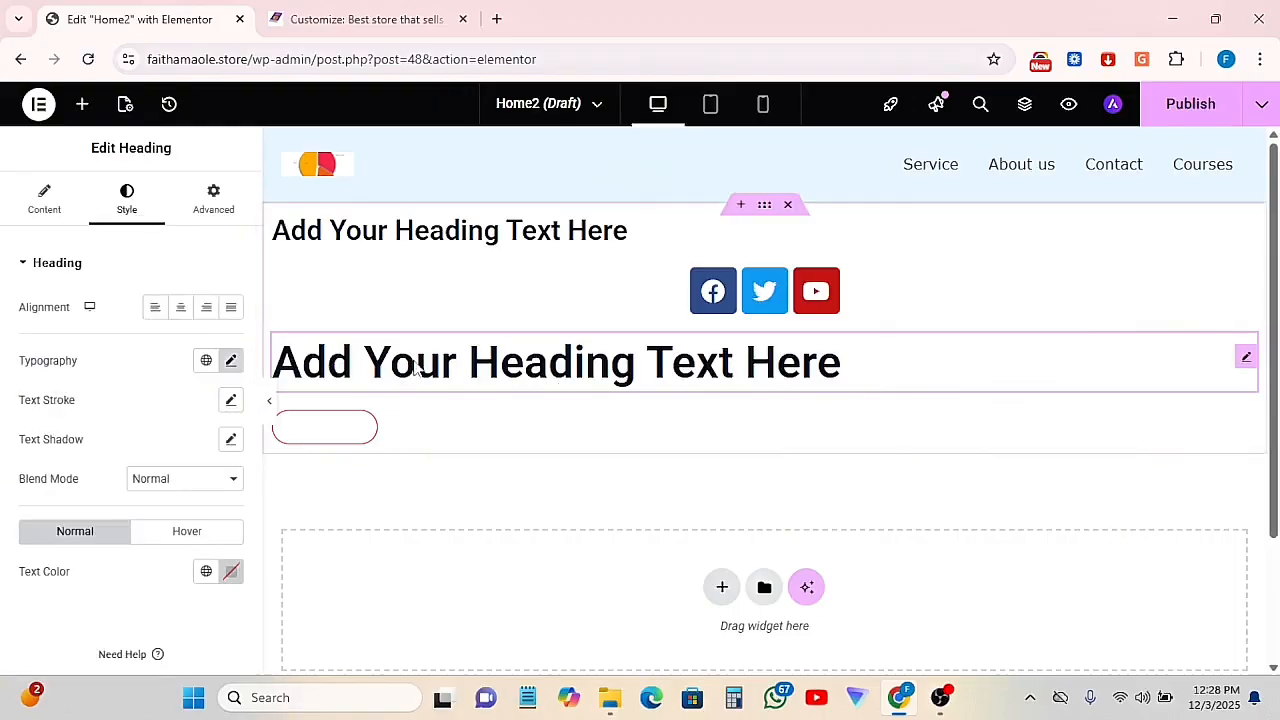
Give the heading below the social icons a red #F11212 text stroke, trying 5 px first and reducing it to 1 px
{"action": "left_click", "coordinate": [231, 401]}
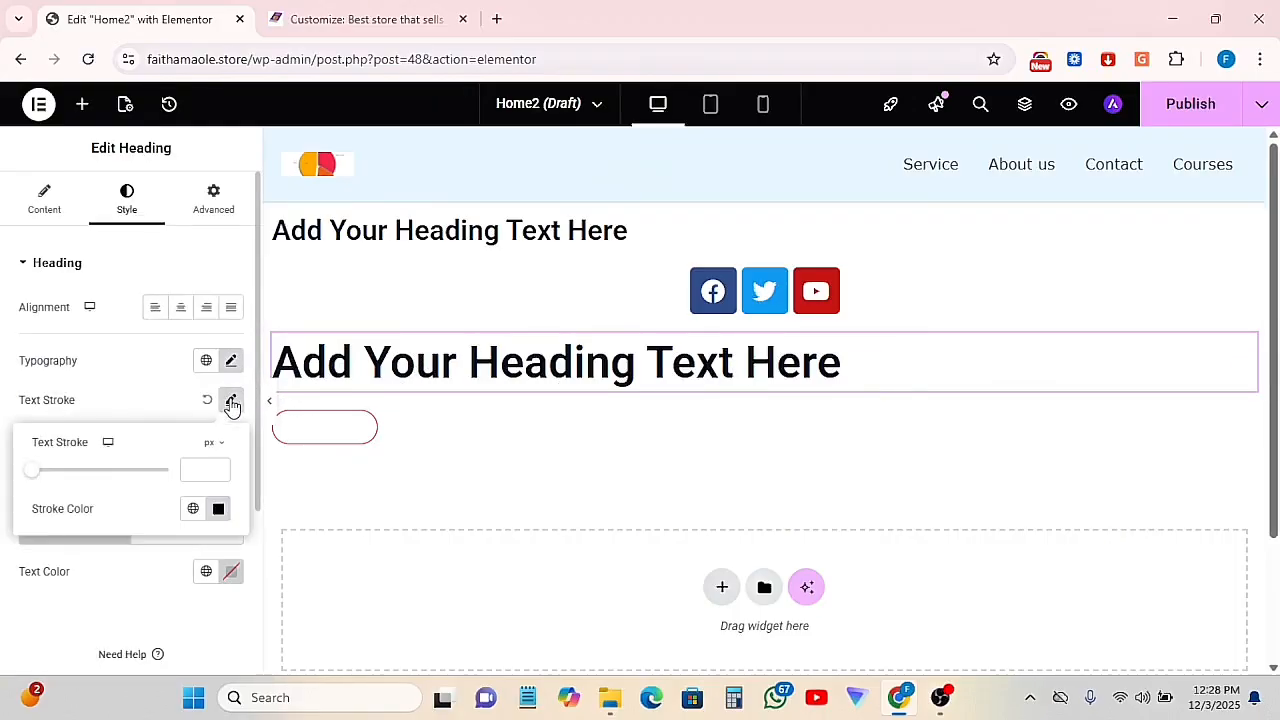
{"action": "left_click_drag", "start_coordinate": [38, 482], "coordinate": [105, 458]}
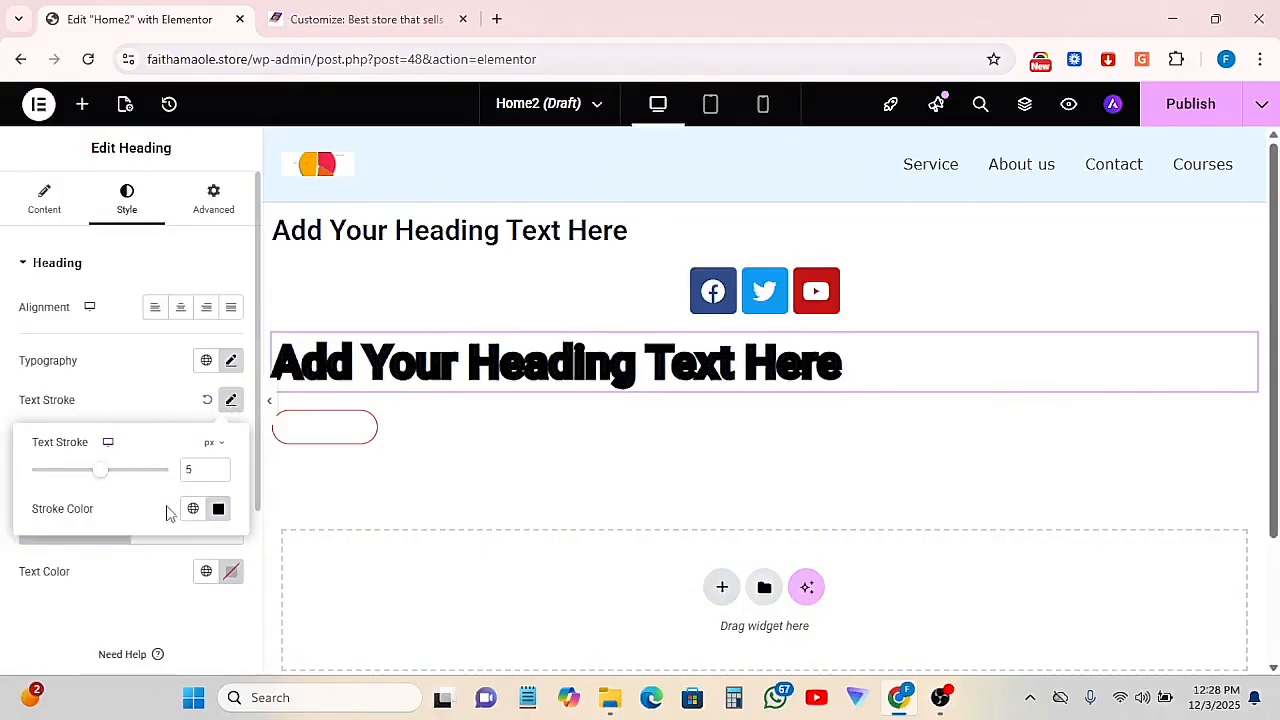
{"action": "left_click", "coordinate": [218, 510]}
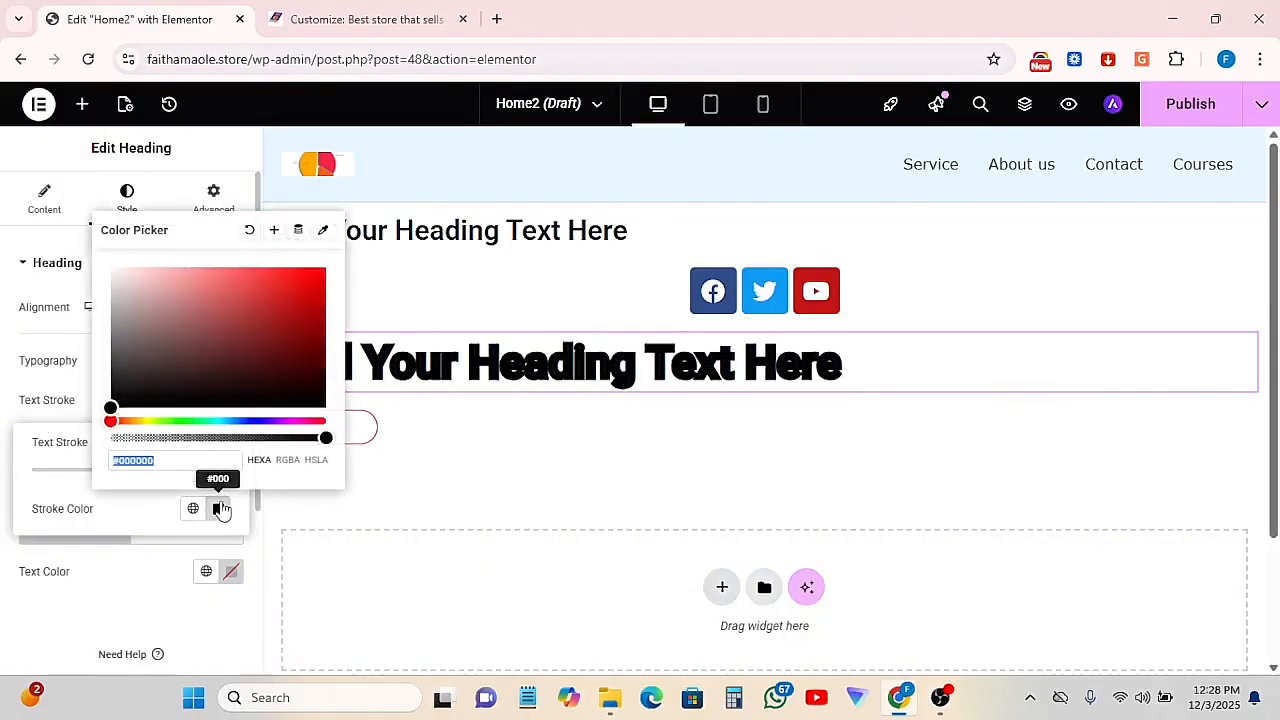
{"action": "left_click", "coordinate": [309, 274]}
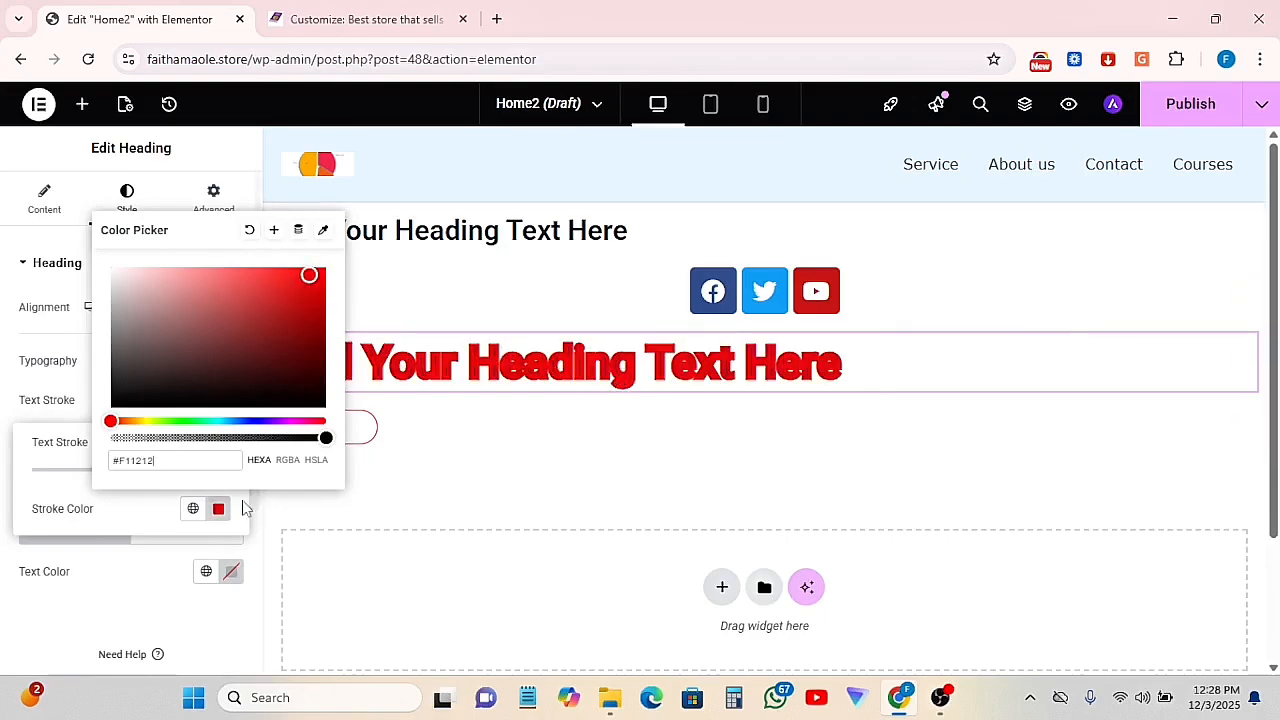
{"action": "left_click", "coordinate": [86, 480]}
{"action": "left_click_drag", "start_coordinate": [86, 480], "coordinate": [52, 478]}
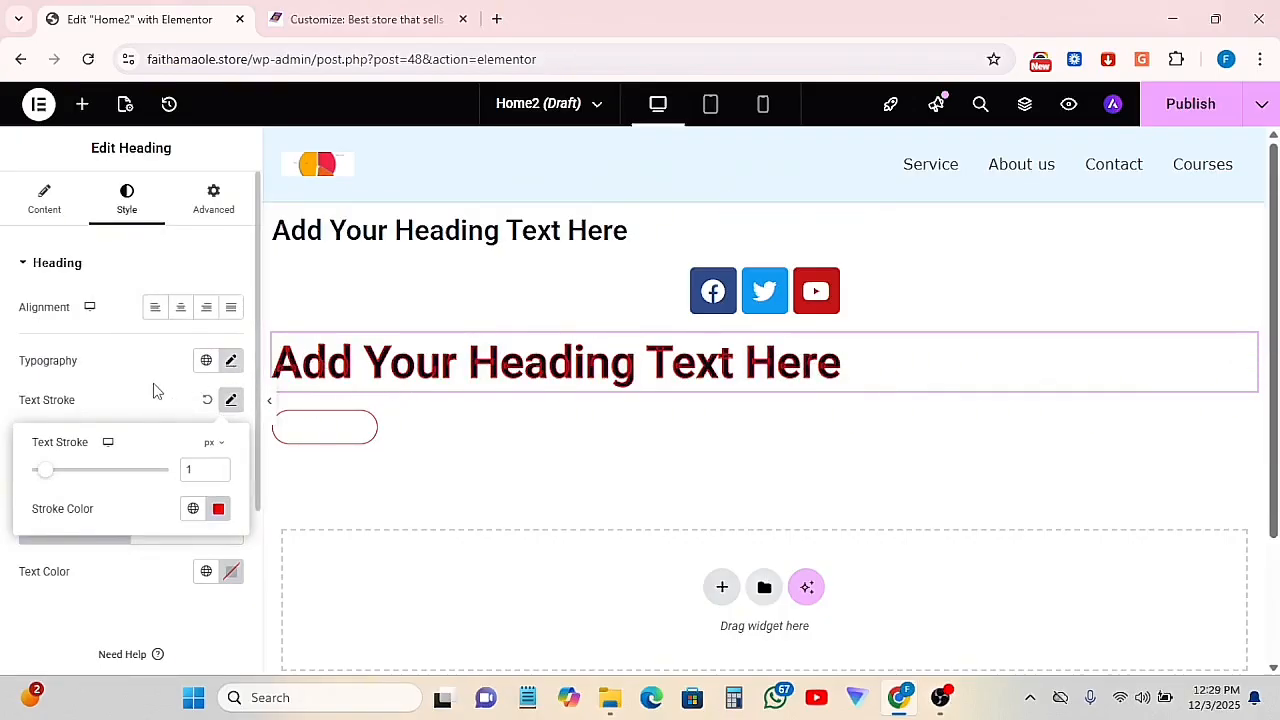
{"action": "left_click", "coordinate": [100, 372]}
Add a text shadow to the heading below the social icons with blur 10 and horizontal offset 40
{"action": "scroll", "coordinate": [97, 370], "scroll_direction": "down", "scroll_amount": 1}
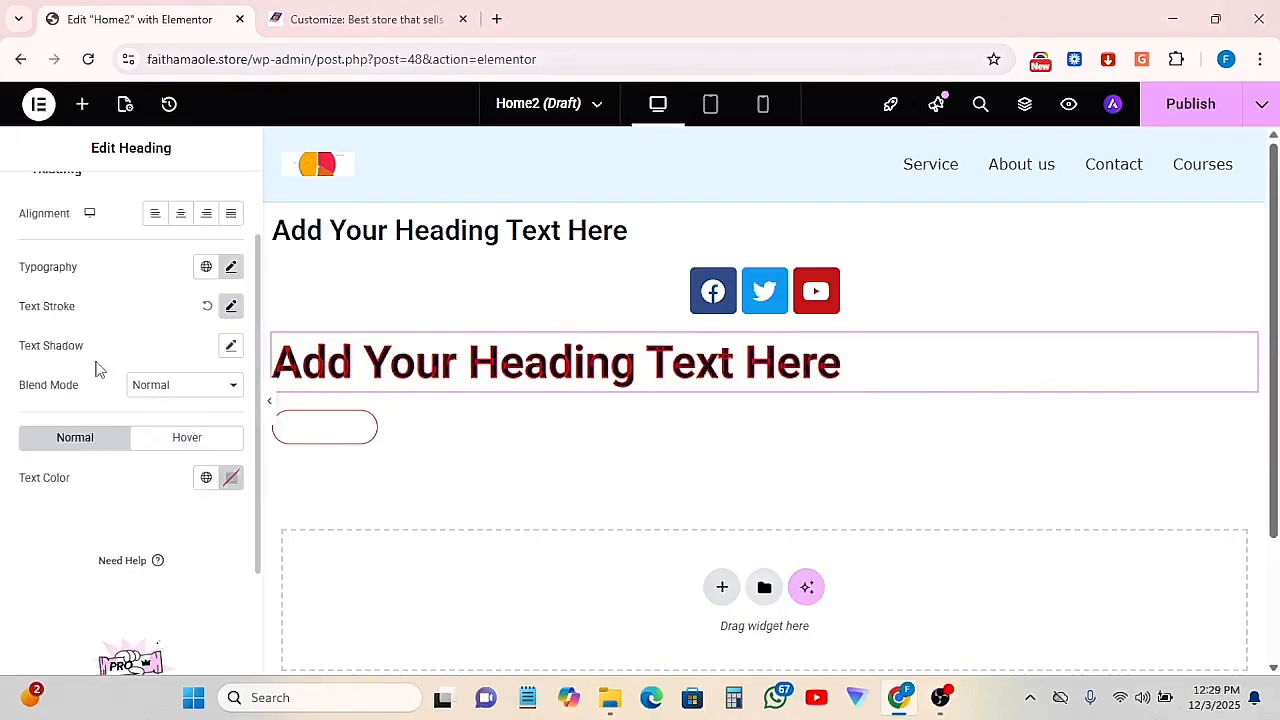
{"action": "left_click", "coordinate": [232, 347]}
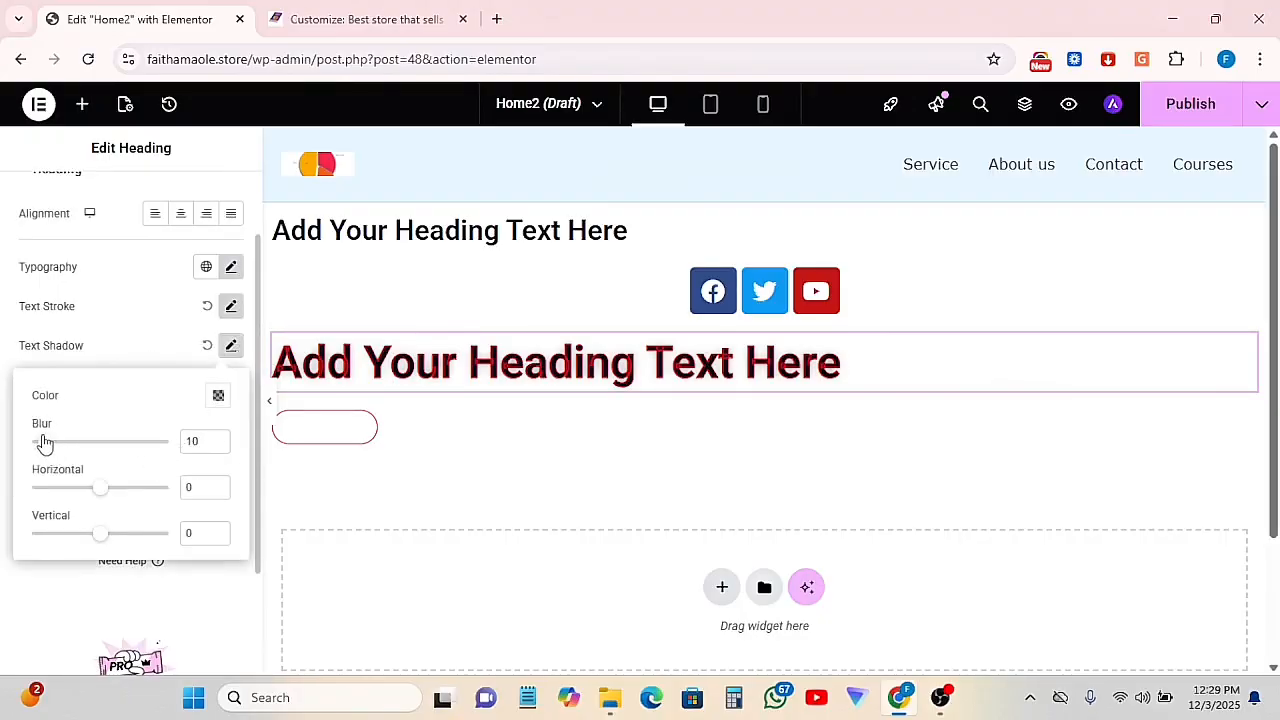
{"action": "mouse_move", "coordinate": [100, 489]}
{"action": "left_mouse_down"}
{"action": "mouse_move", "coordinate": [150, 503]}
{"action": "mouse_move", "coordinate": [77, 500]}
{"action": "mouse_move", "coordinate": [126, 514]}
{"action": "mouse_move", "coordinate": [100, 512]}
{"action": "left_mouse_up"}
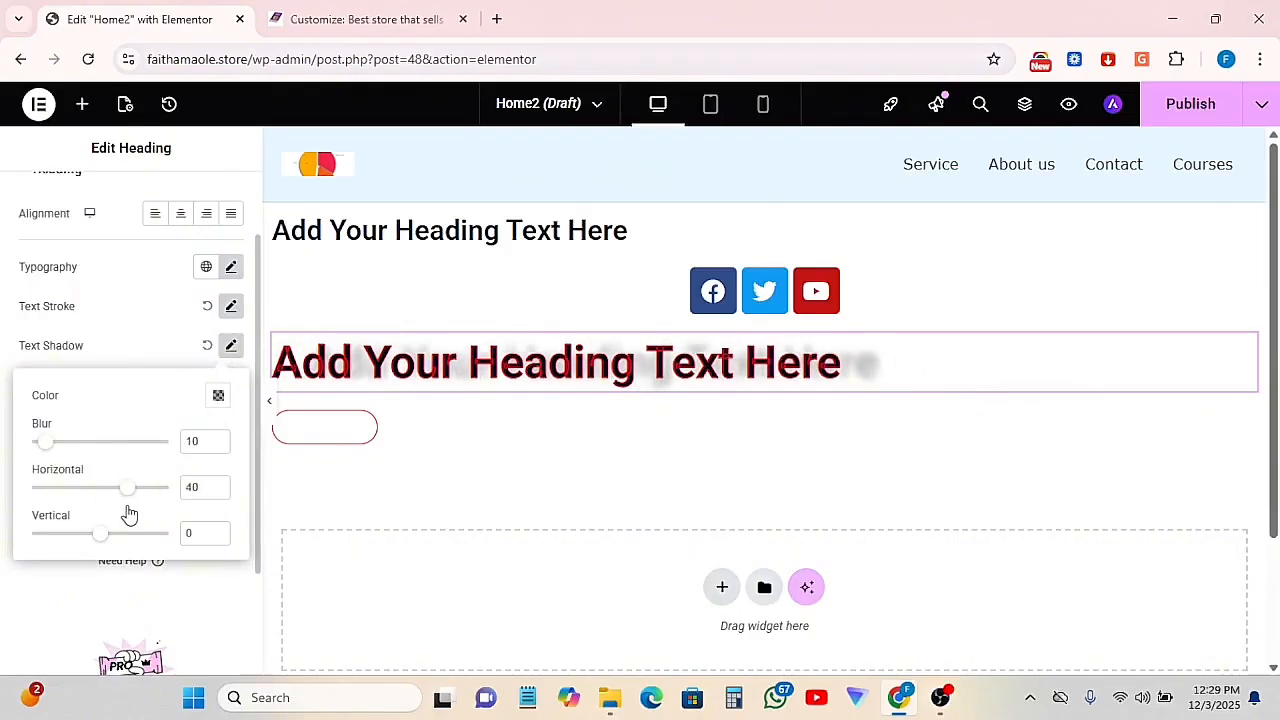
{"action": "left_click", "coordinate": [128, 370]}
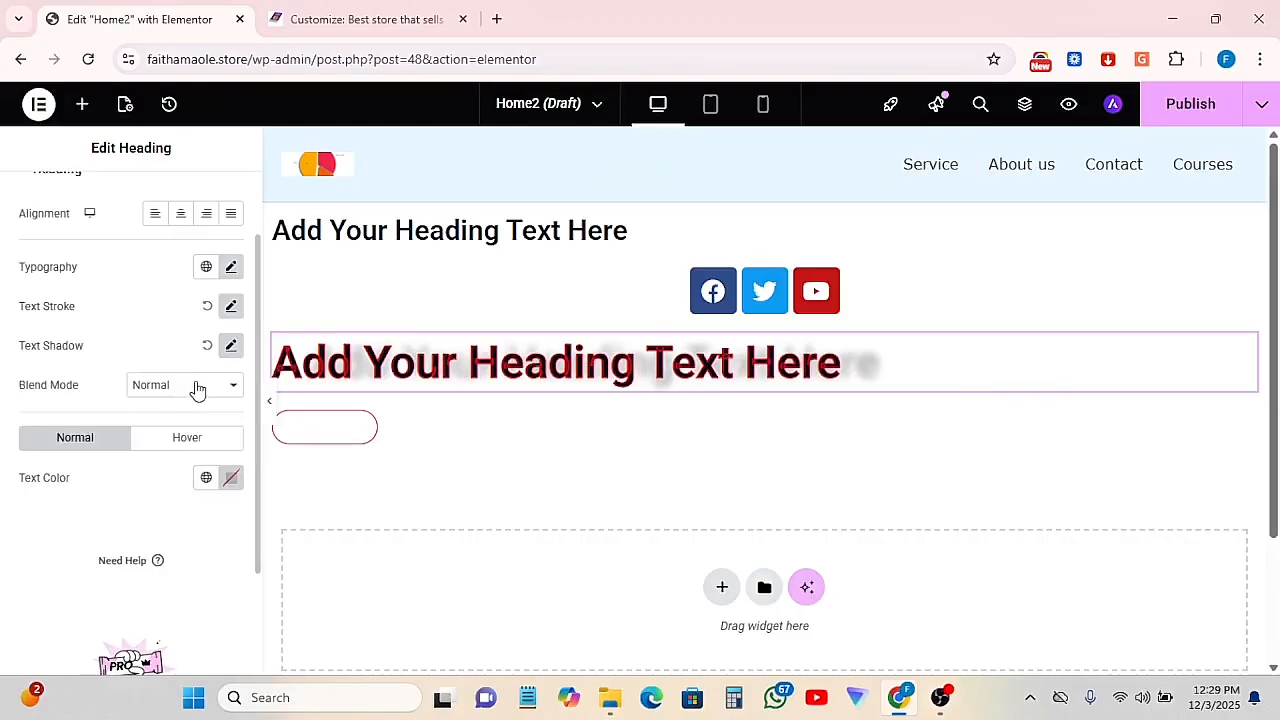
Try left alignment on the heading below the social icons and set it to centered
{"action": "scroll", "coordinate": [160, 445], "scroll_direction": "up", "scroll_amount": 1}
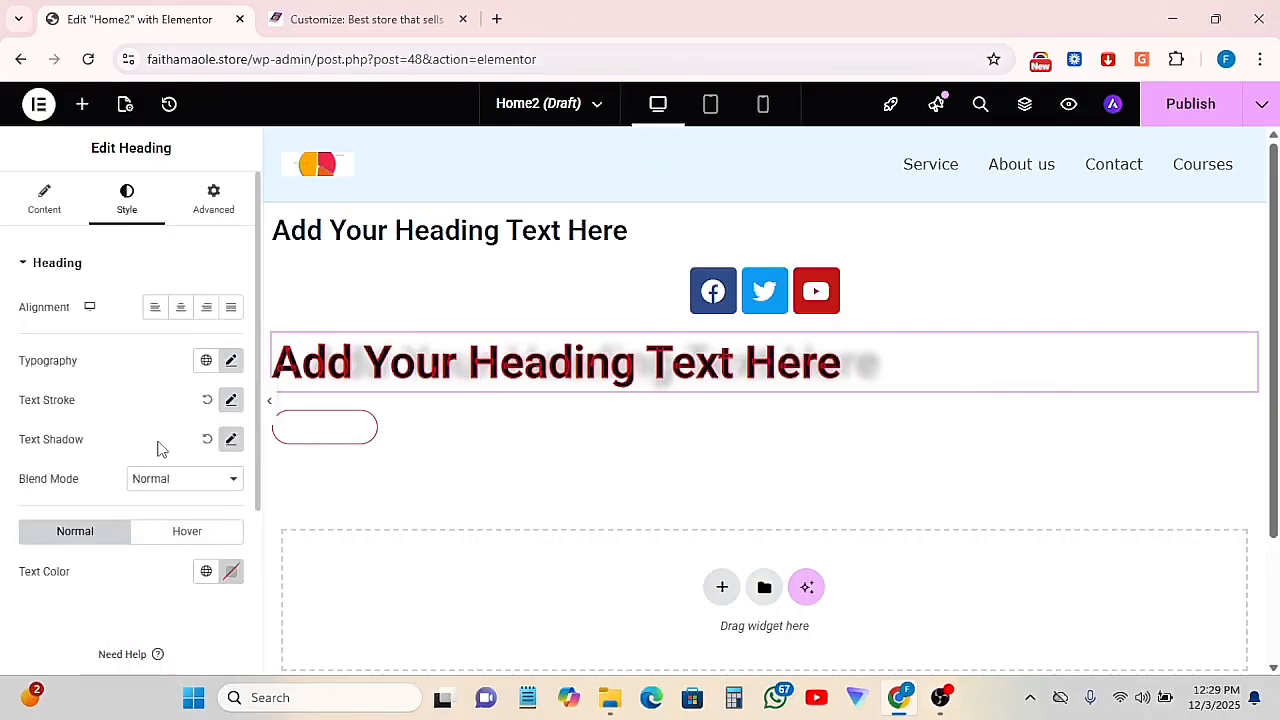
{"action": "left_click", "coordinate": [157, 313]}
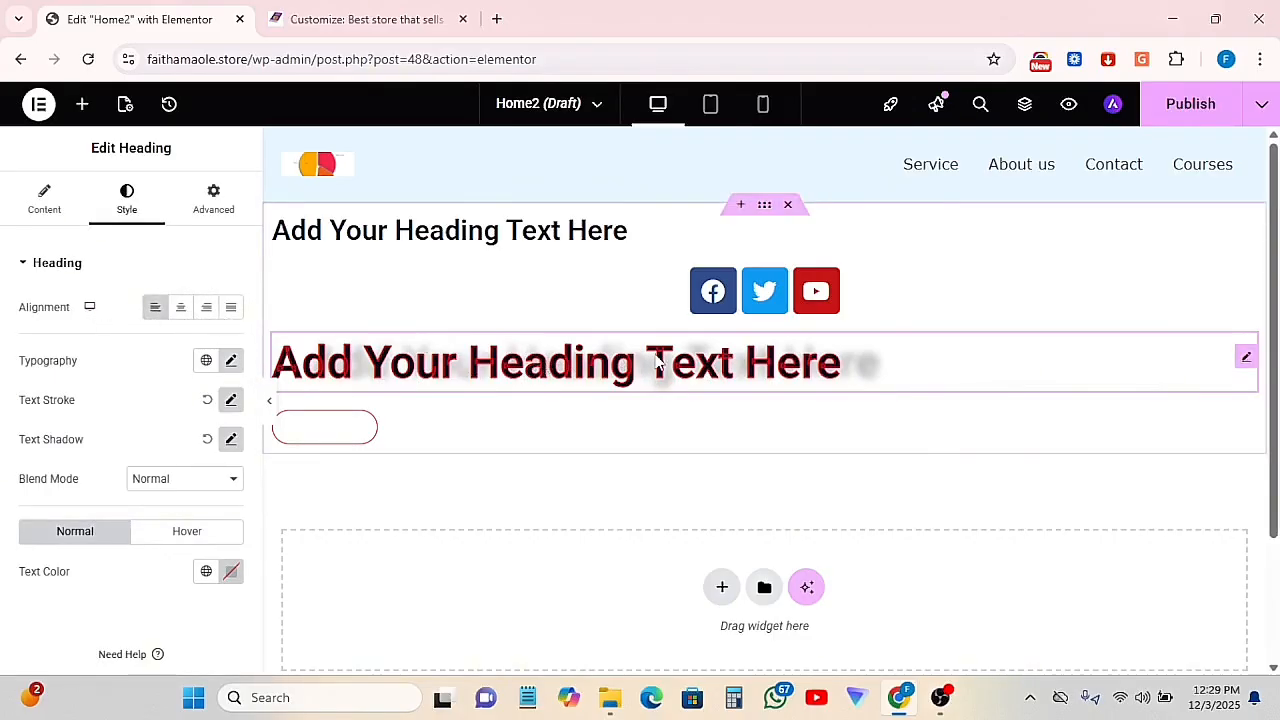
{"action": "left_click", "coordinate": [182, 308]}
{"action": "left_click", "coordinate": [166, 308]}
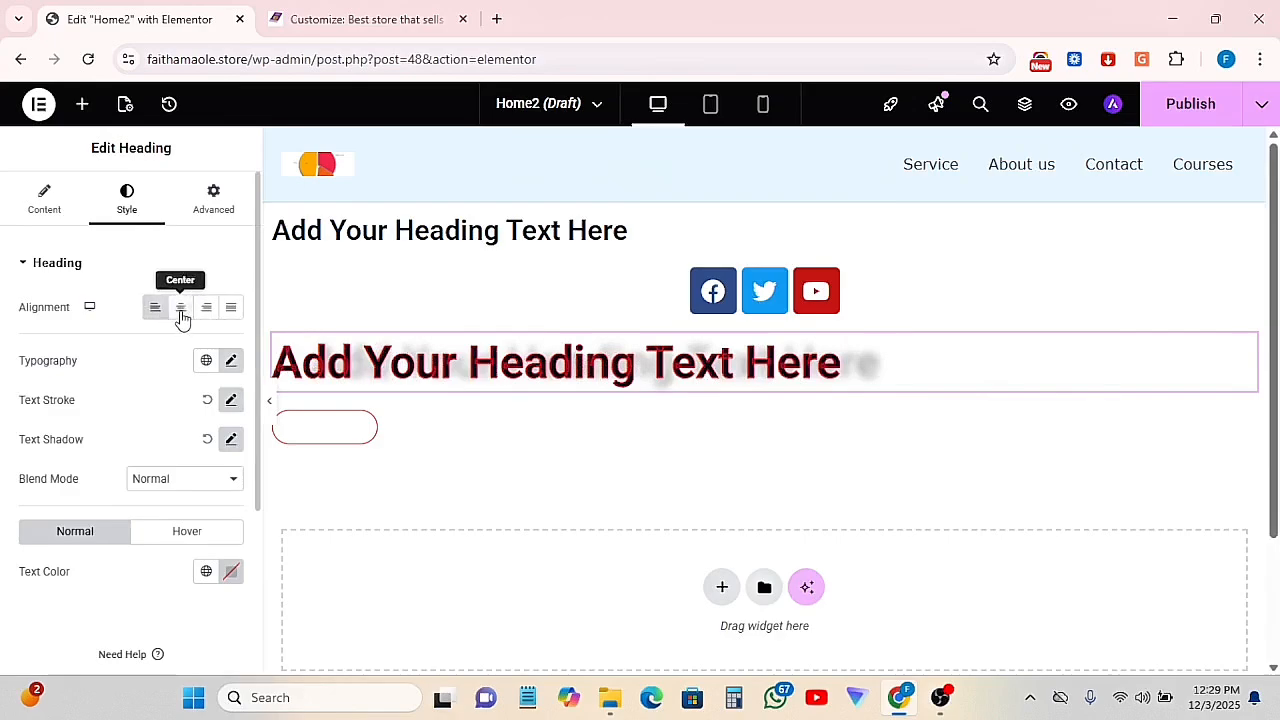
{"action": "left_click", "coordinate": [182, 310]}
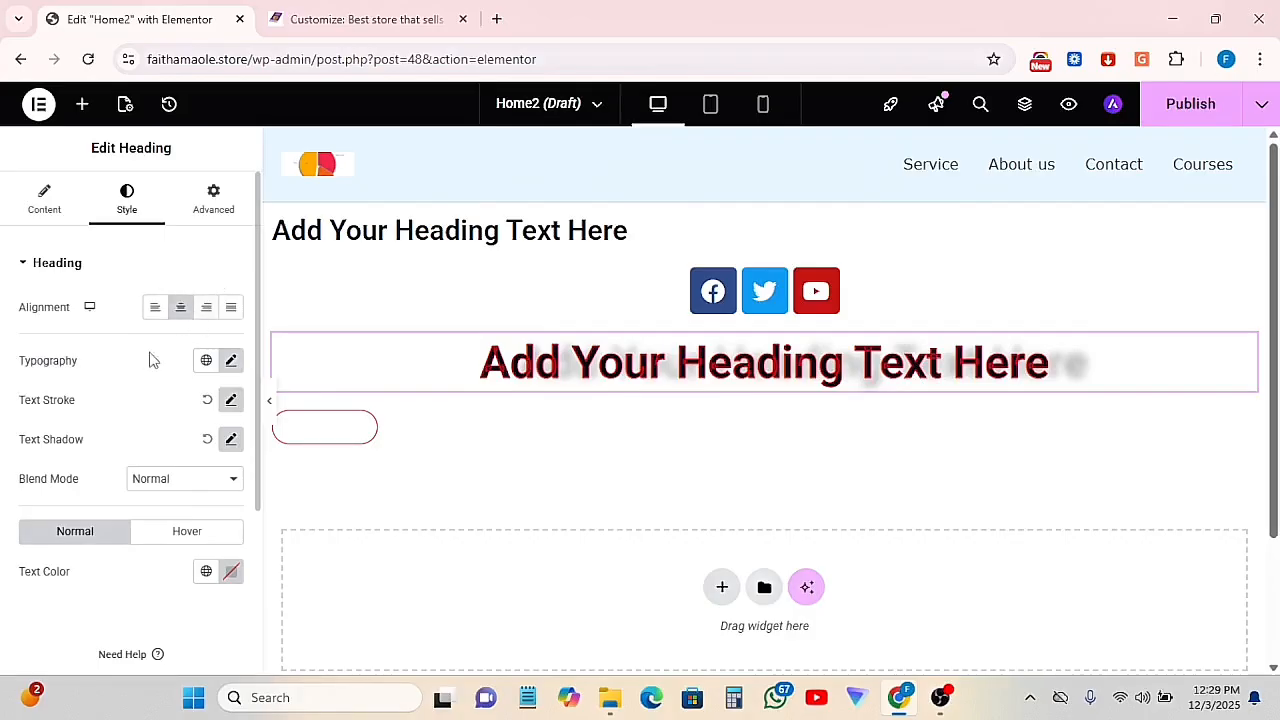
Look through the blend mode options for the centered heading without choosing another one
{"action": "scroll", "coordinate": [90, 430], "scroll_direction": "down", "scroll_amount": 1}
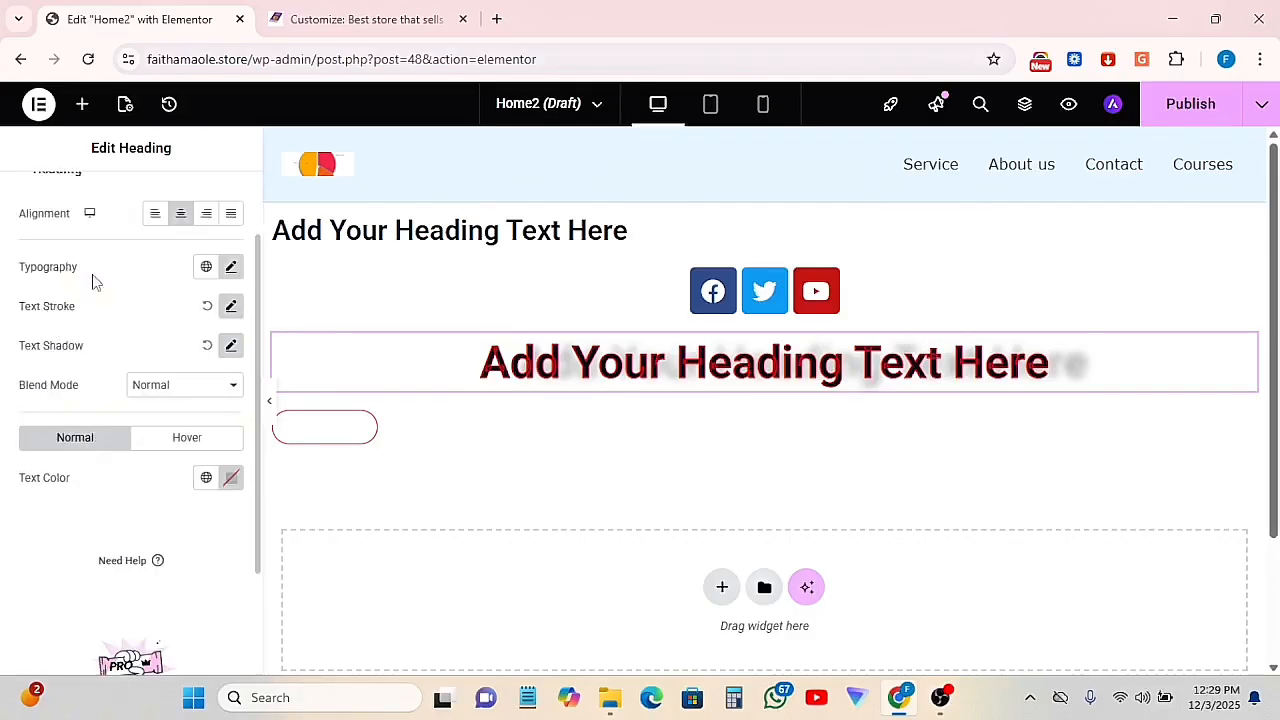
{"action": "left_click", "coordinate": [195, 385]}
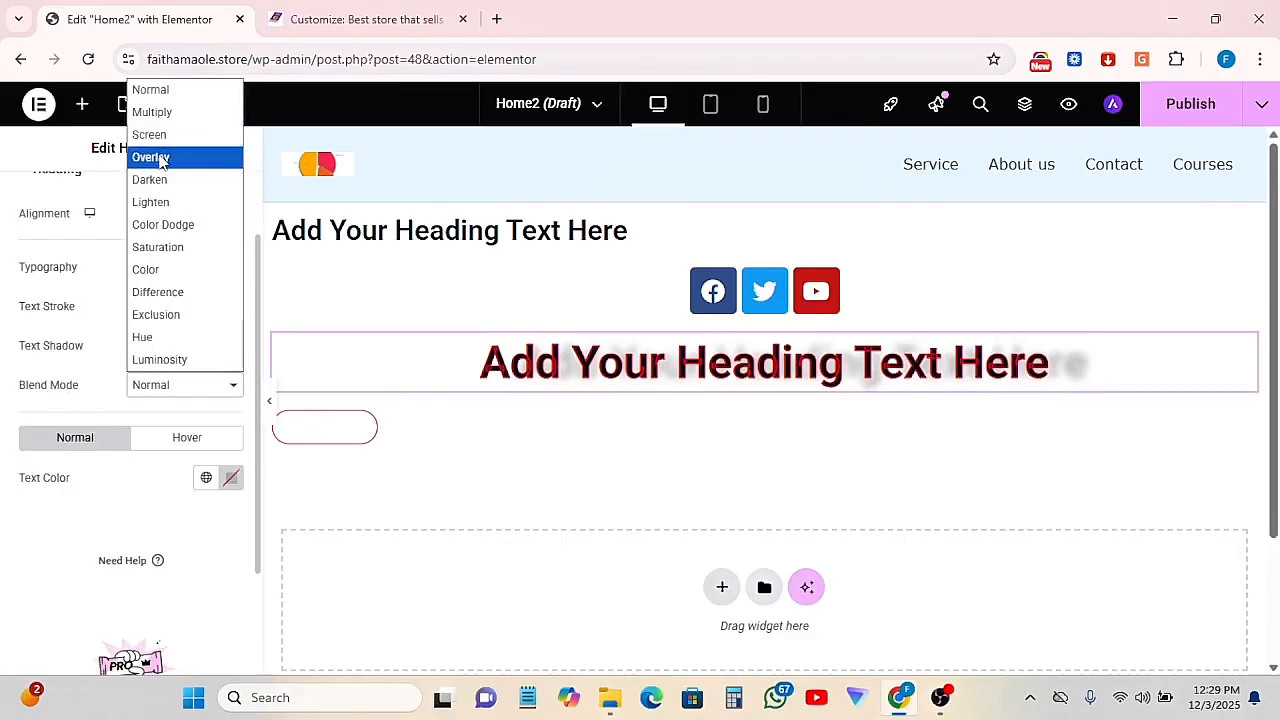
{"action": "left_click", "coordinate": [79, 449]}
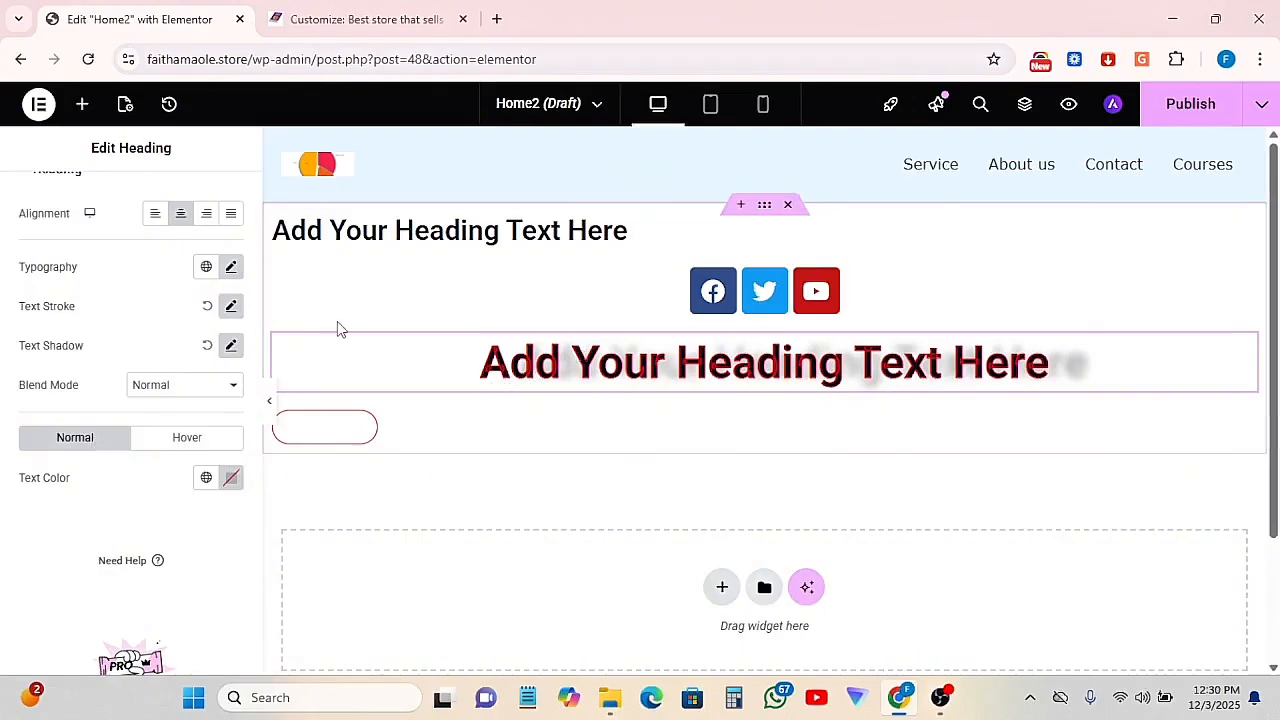
Reset the centered heading's text stroke
{"action": "left_click", "coordinate": [207, 306]}
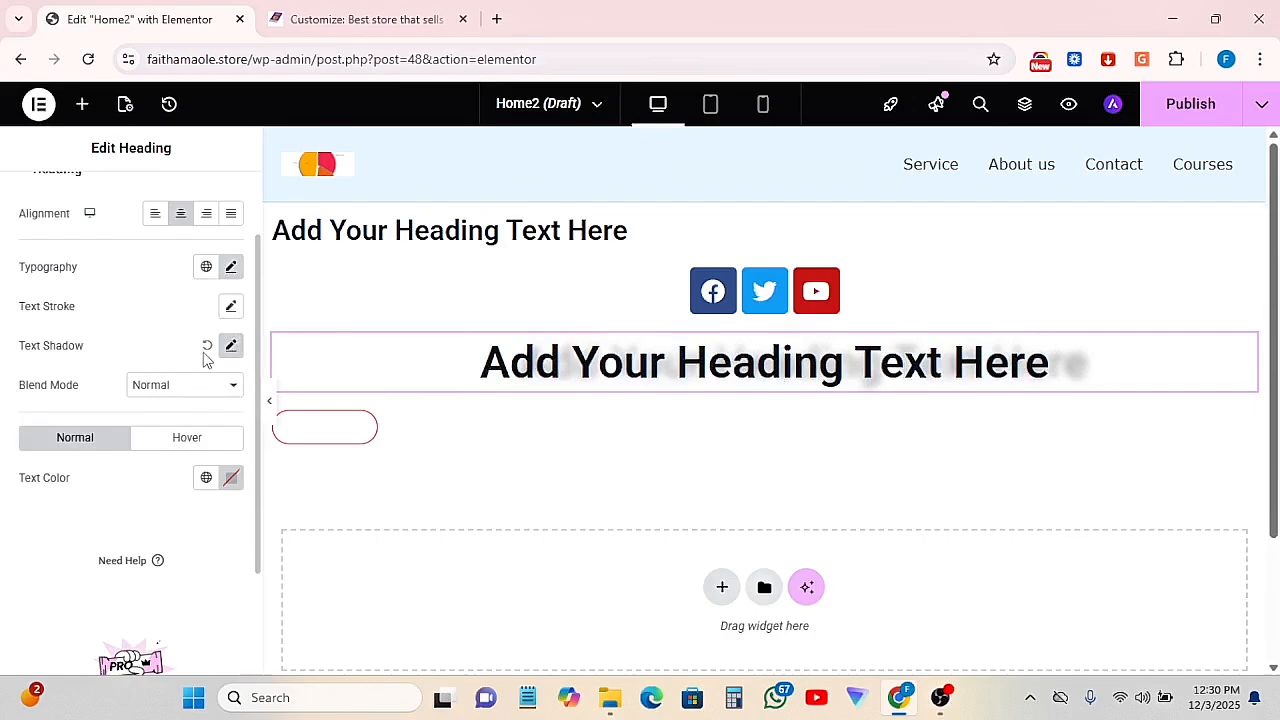
{"action": "scroll", "coordinate": [215, 350], "scroll_direction": "down", "scroll_amount": 1}
{"action": "scroll", "coordinate": [127, 370], "scroll_direction": "up", "scroll_amount": 2}
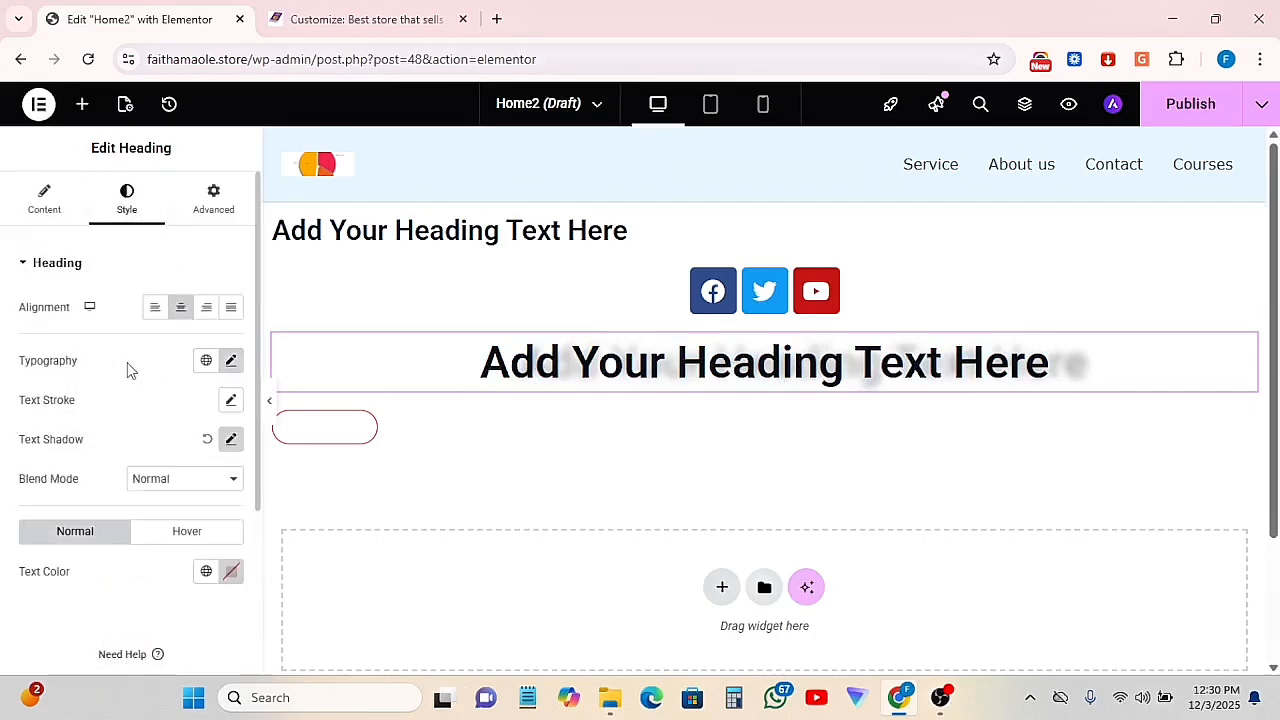
Add a Heading widget between the centered heading and the empty outlined button, and open its style settings
{"action": "left_click", "coordinate": [82, 104]}
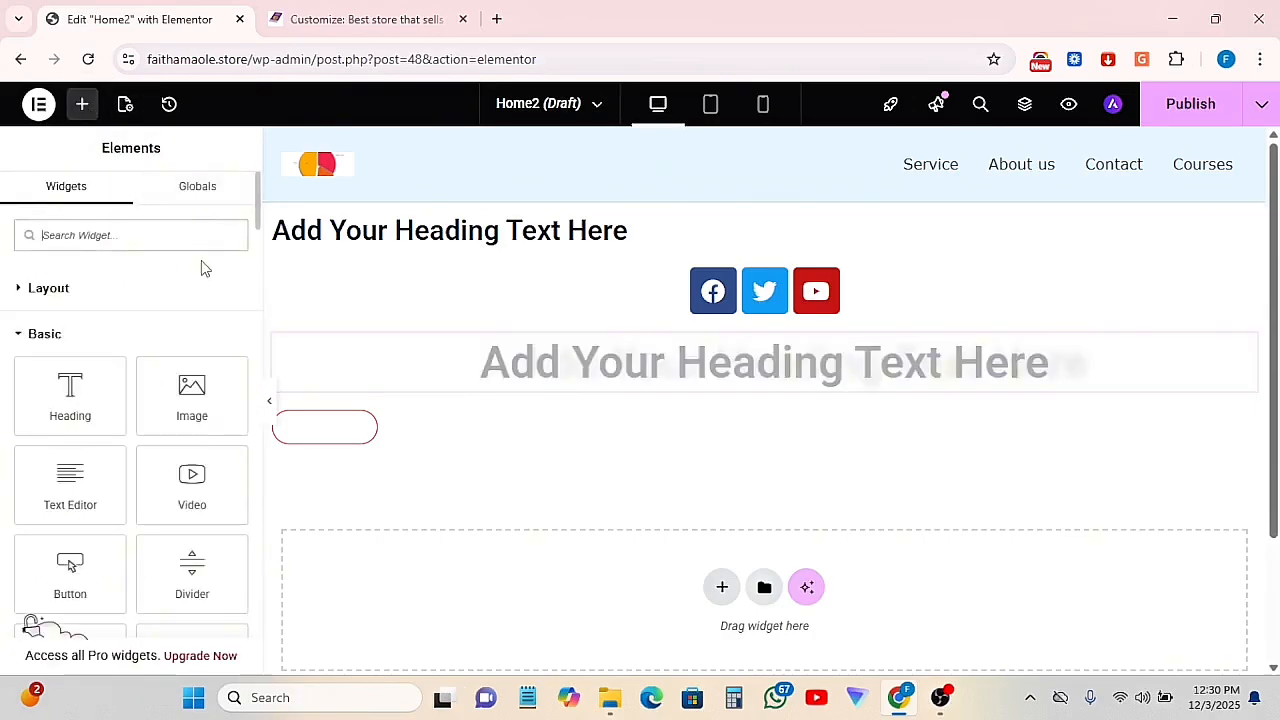
{"action": "left_click_drag", "start_coordinate": [60, 402], "coordinate": [646, 416]}
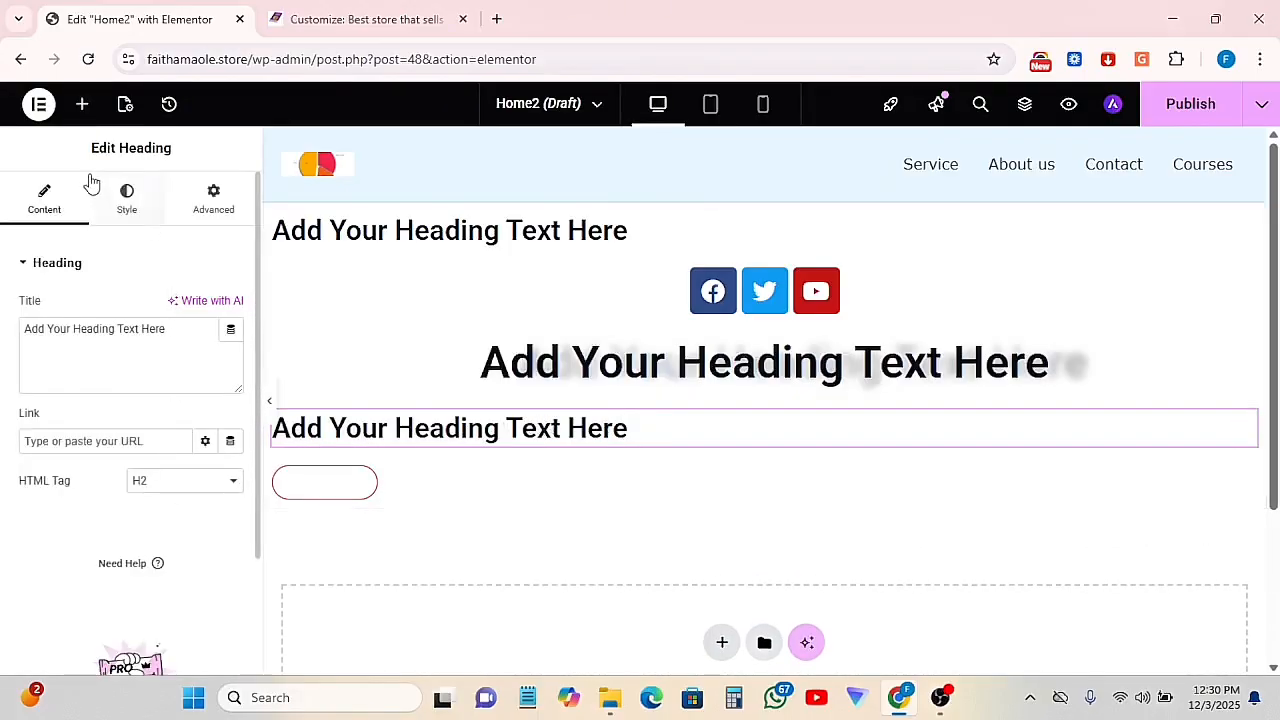
{"action": "left_click", "coordinate": [124, 222]}
{"action": "scroll", "coordinate": [23, 477], "scroll_direction": "down", "scroll_amount": 1}
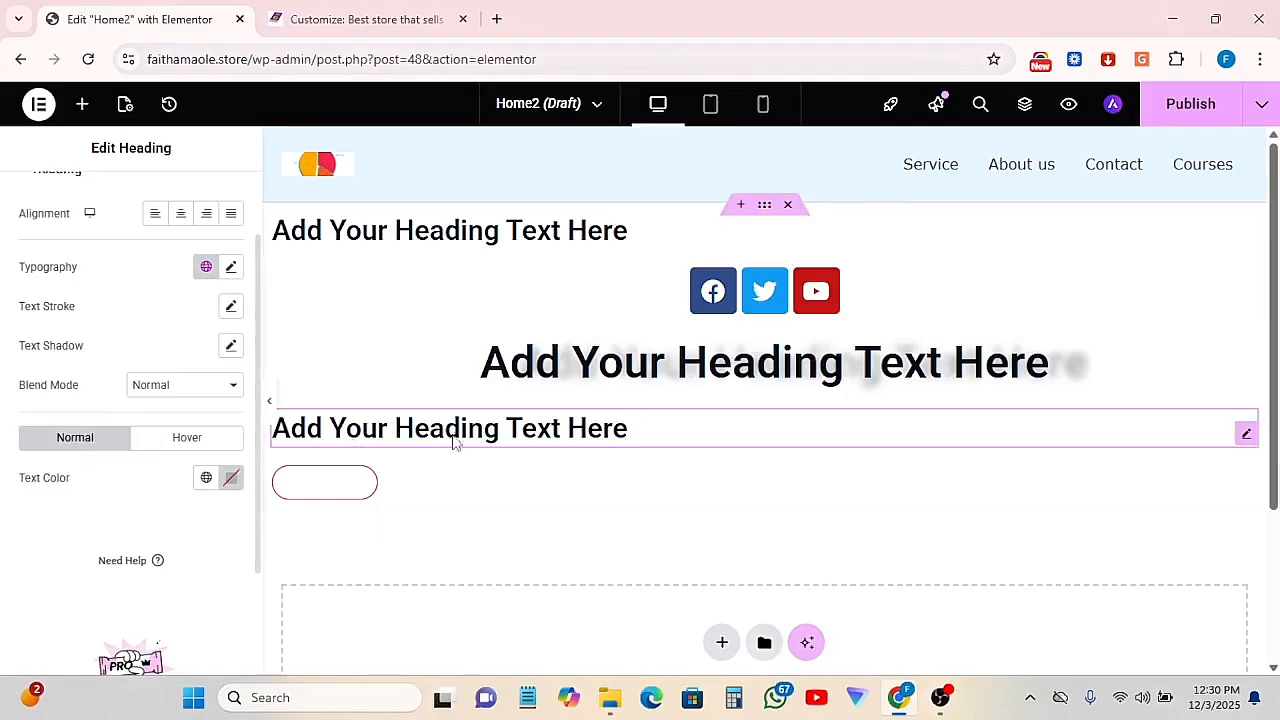
Check the global colors for the new heading's text, then set a custom dark red text color
{"action": "left_click", "coordinate": [206, 479]}
{"action": "left_click", "coordinate": [233, 482]}
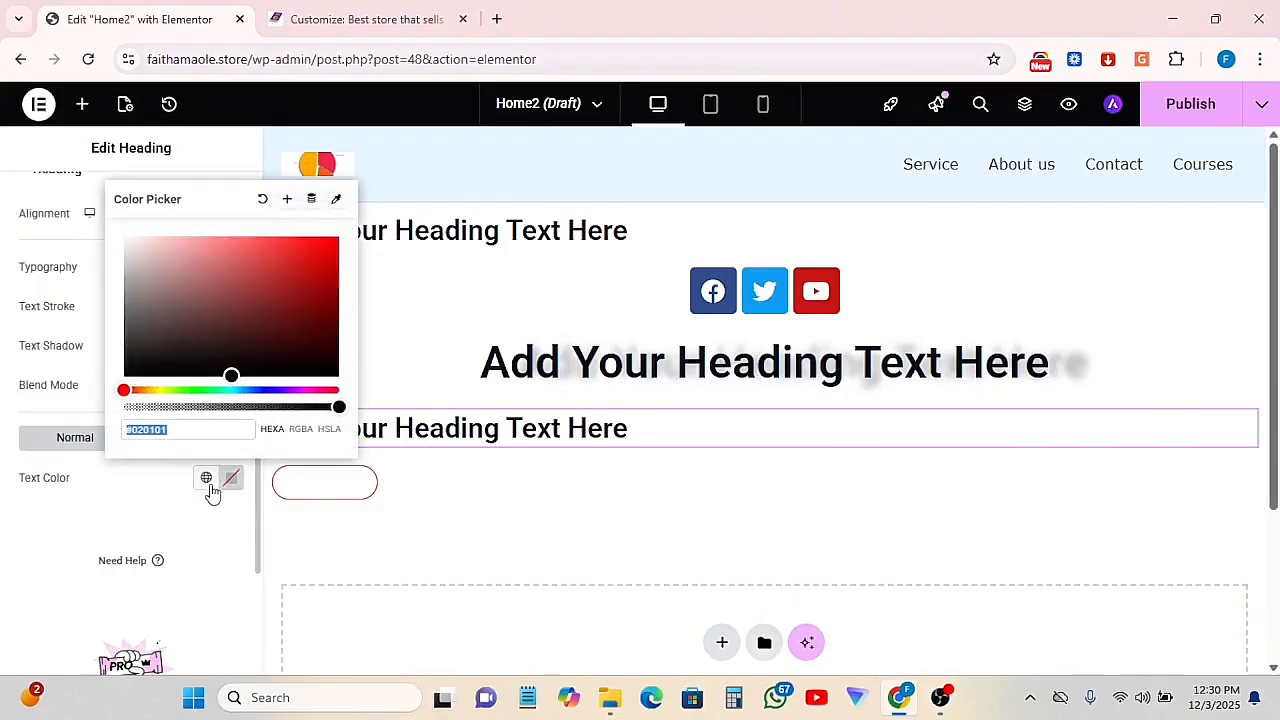
{"action": "left_click", "coordinate": [206, 480]}
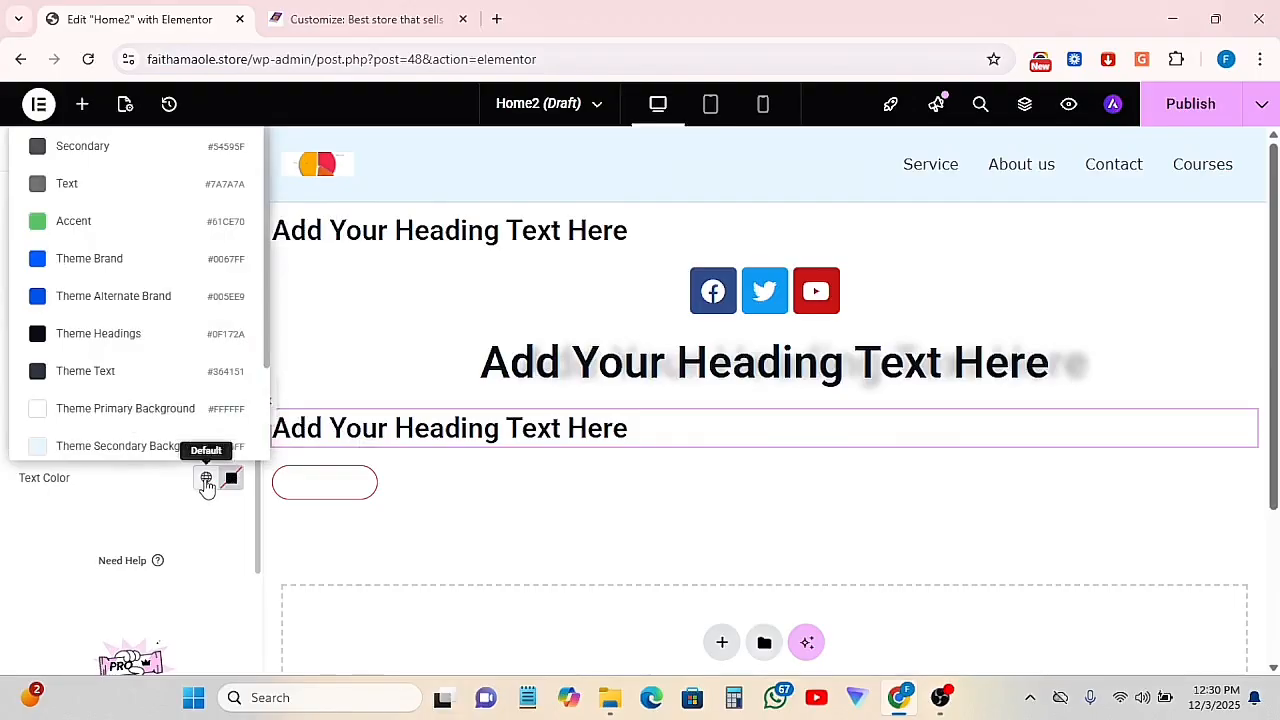
{"action": "left_click", "coordinate": [157, 506]}
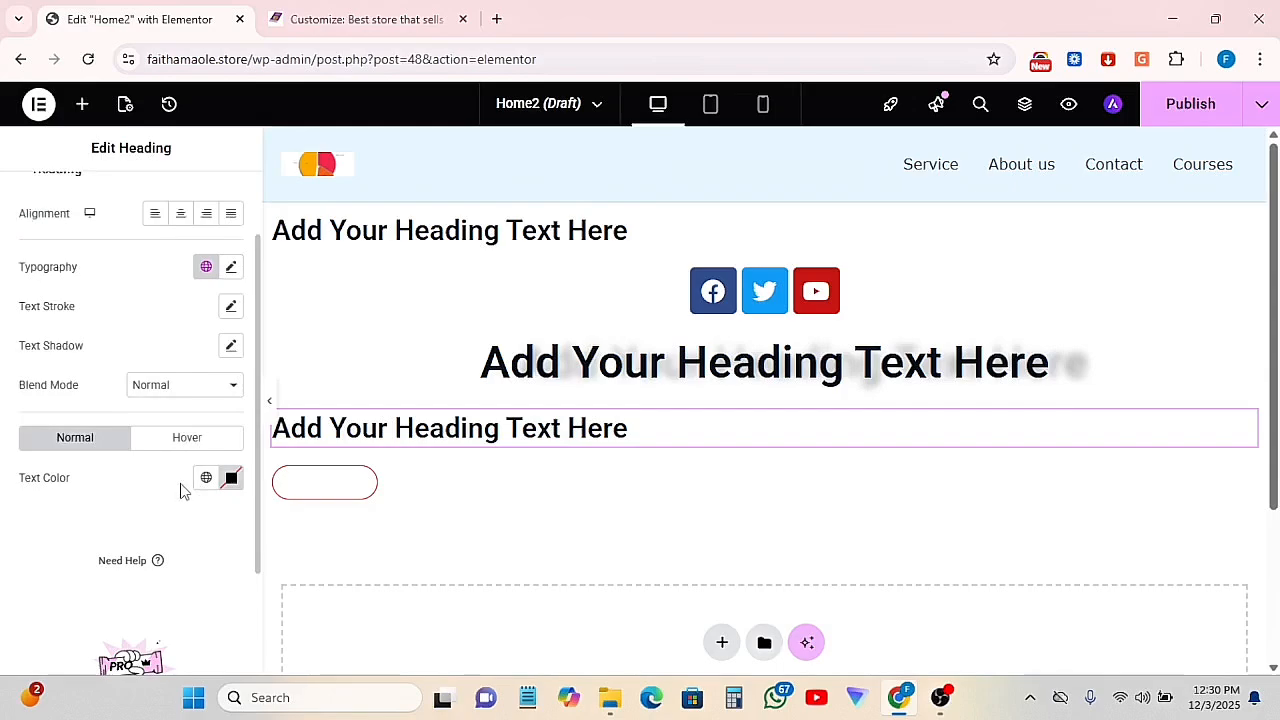
{"action": "left_click", "coordinate": [230, 479]}
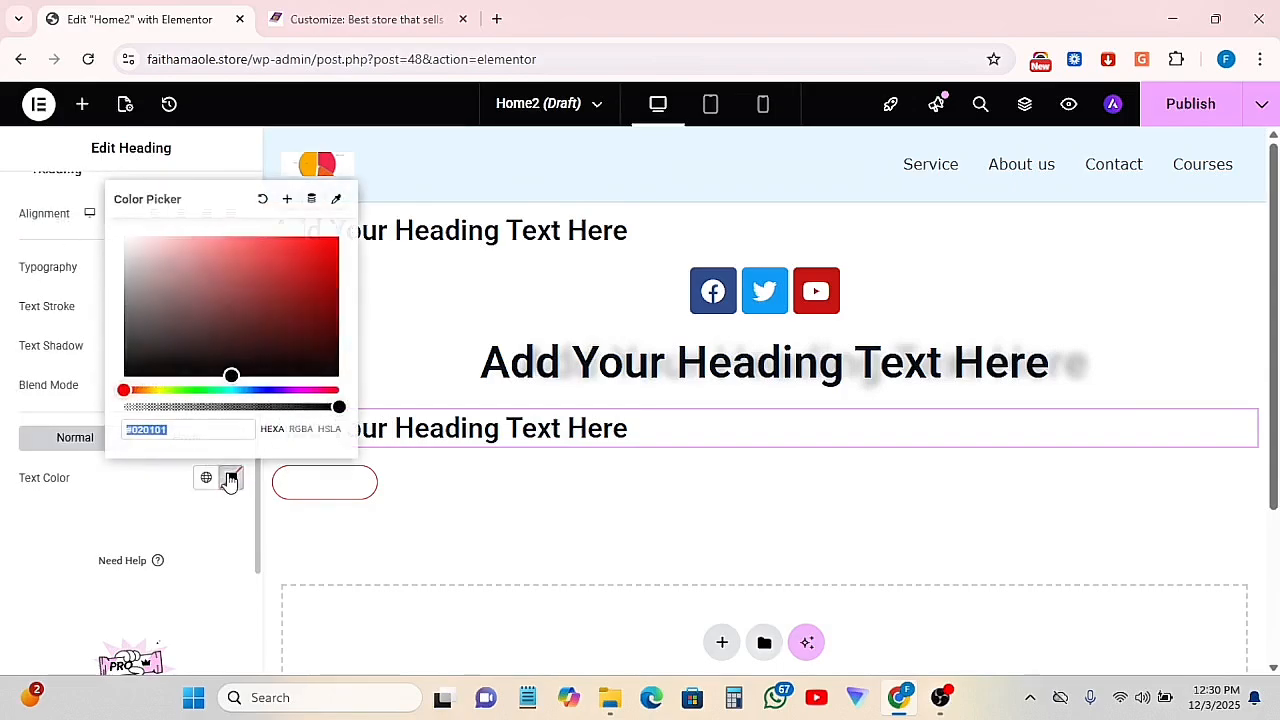
{"action": "left_click_drag", "start_coordinate": [235, 371], "coordinate": [316, 248]}
{"action": "left_click_drag", "start_coordinate": [303, 303], "coordinate": [318, 258]}
{"action": "left_click", "coordinate": [191, 446]}
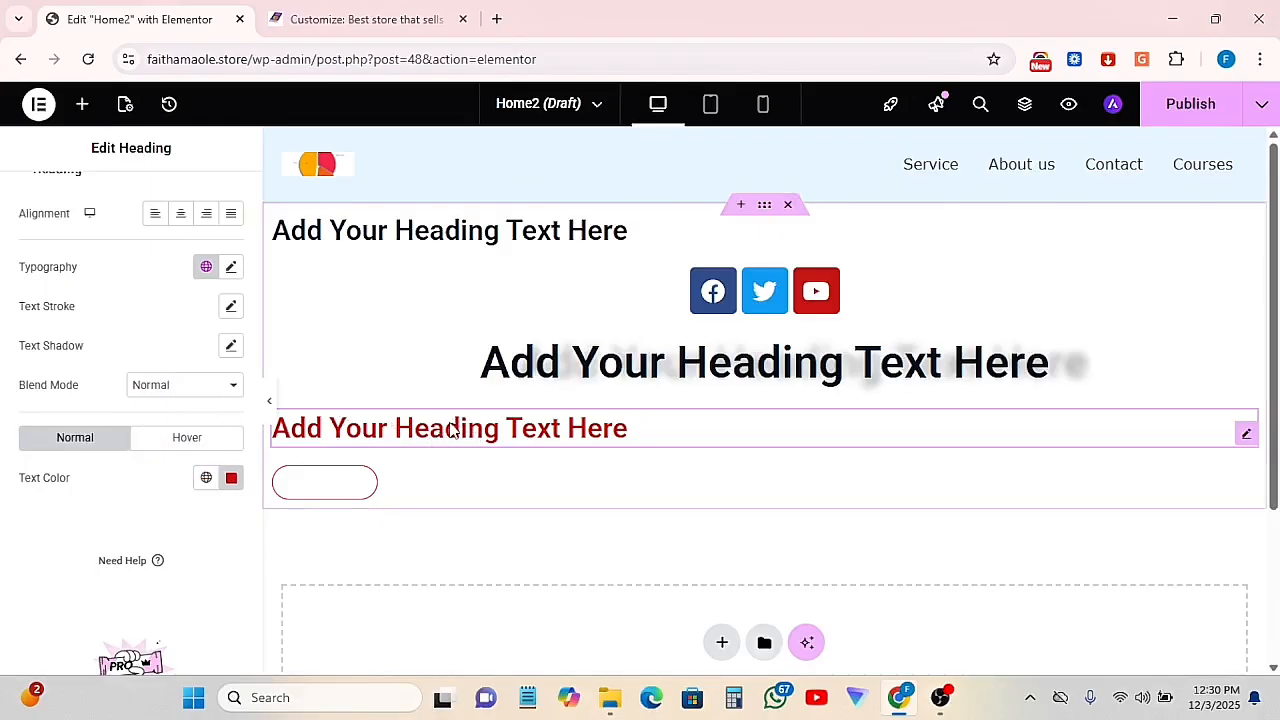
Set the red heading's link color for the hover state to dark green
{"action": "left_click", "coordinate": [197, 442]}
{"action": "left_click", "coordinate": [231, 478]}
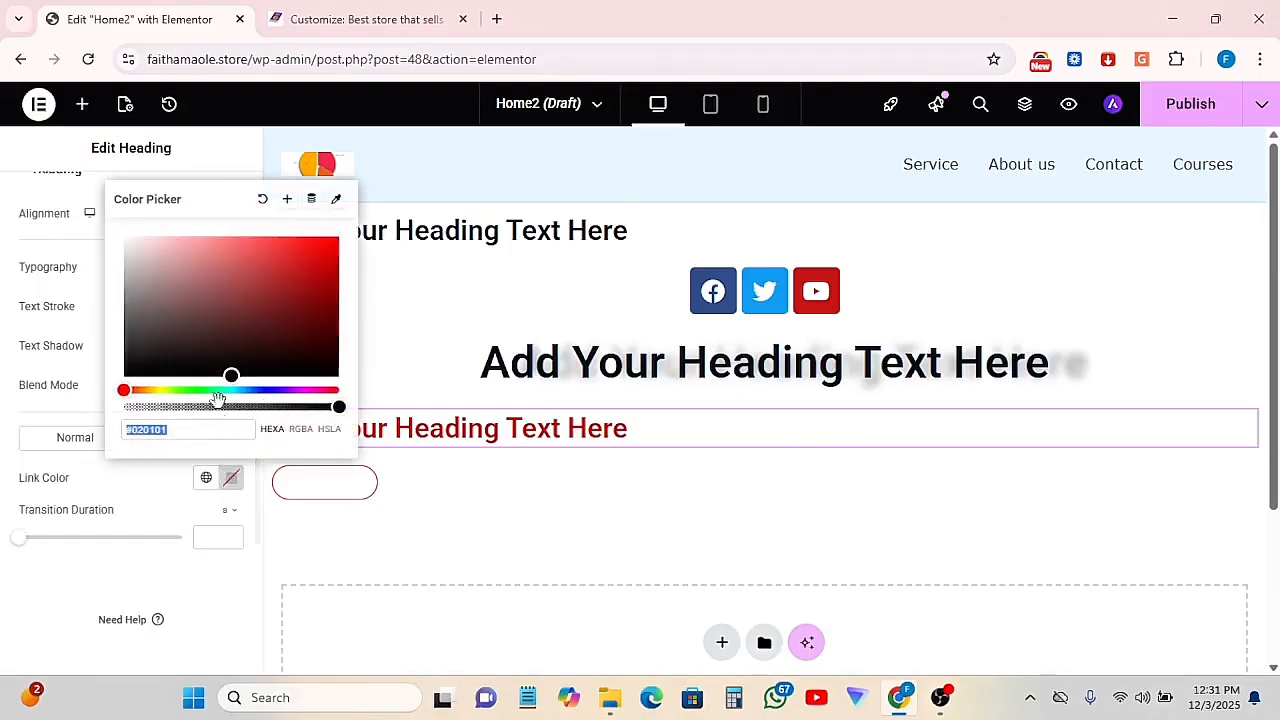
{"action": "left_click", "coordinate": [184, 389]}
{"action": "left_click_drag", "start_coordinate": [279, 300], "coordinate": [312, 268]}
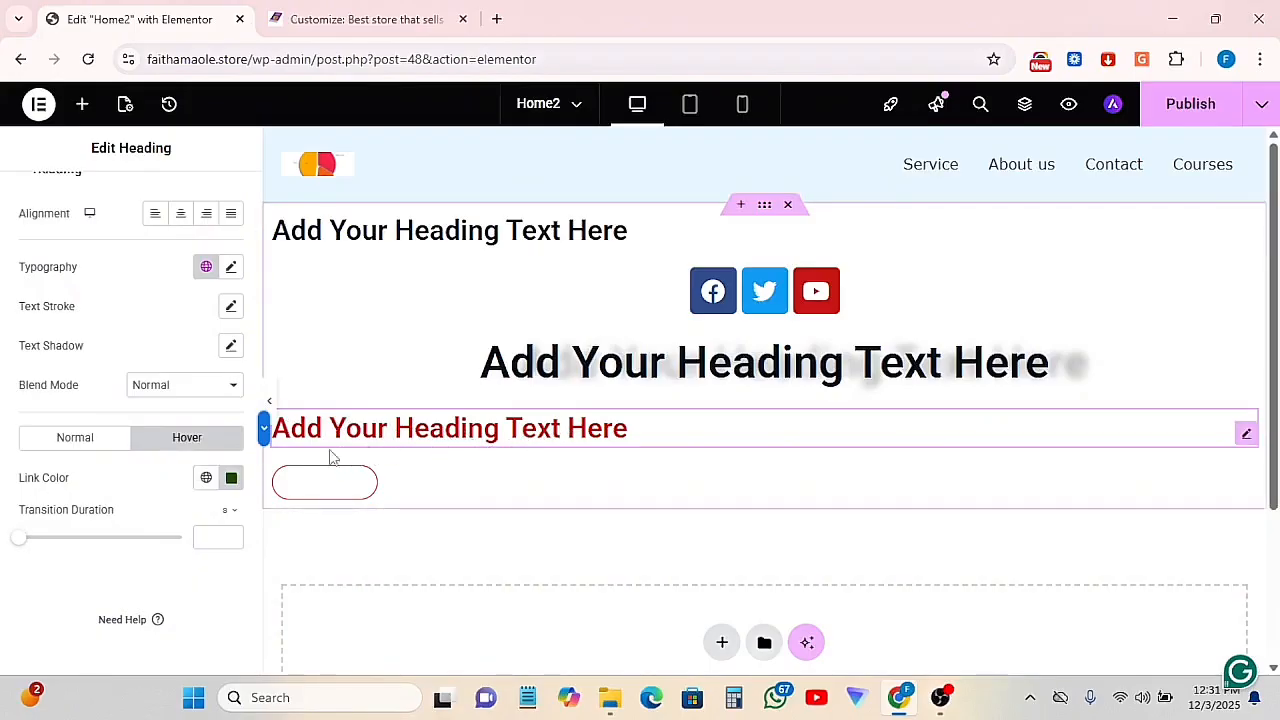
{"action": "left_click", "coordinate": [627, 428]}
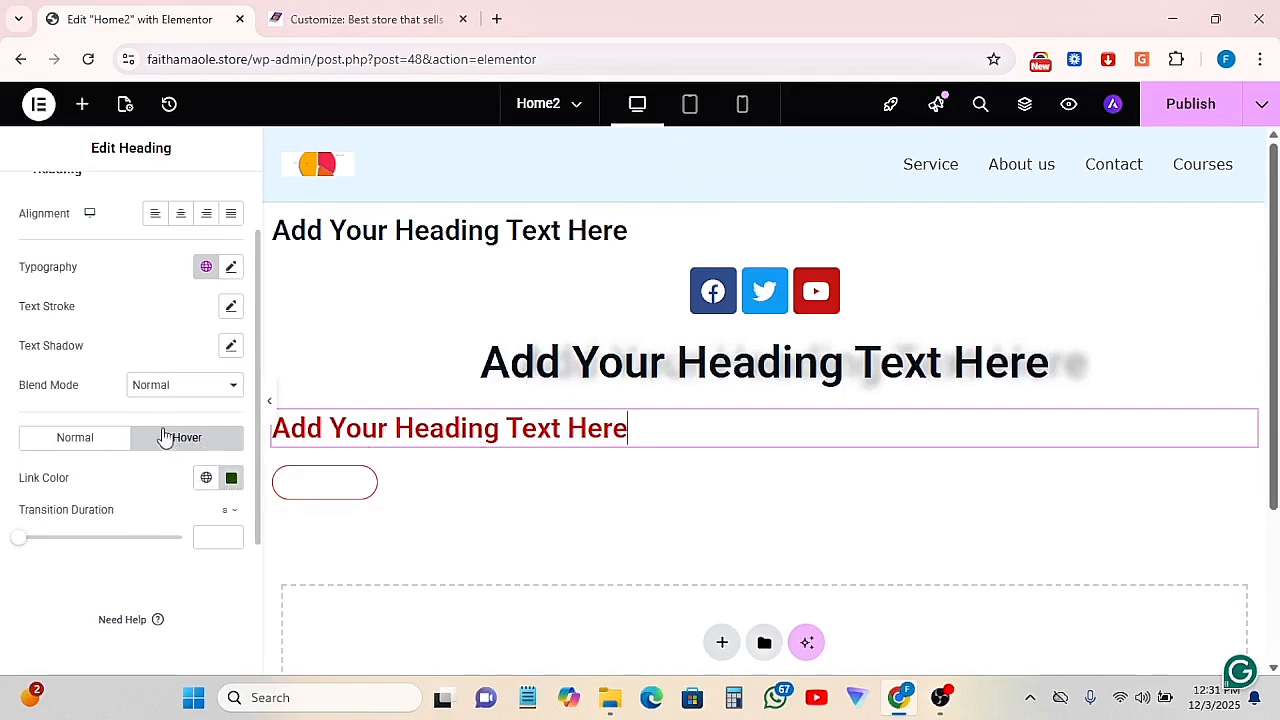
Open the red heading's advanced settings and move the heading below the empty outlined button
{"action": "scroll", "coordinate": [166, 429], "scroll_direction": "up", "scroll_amount": 2}
{"action": "left_click", "coordinate": [211, 200]}
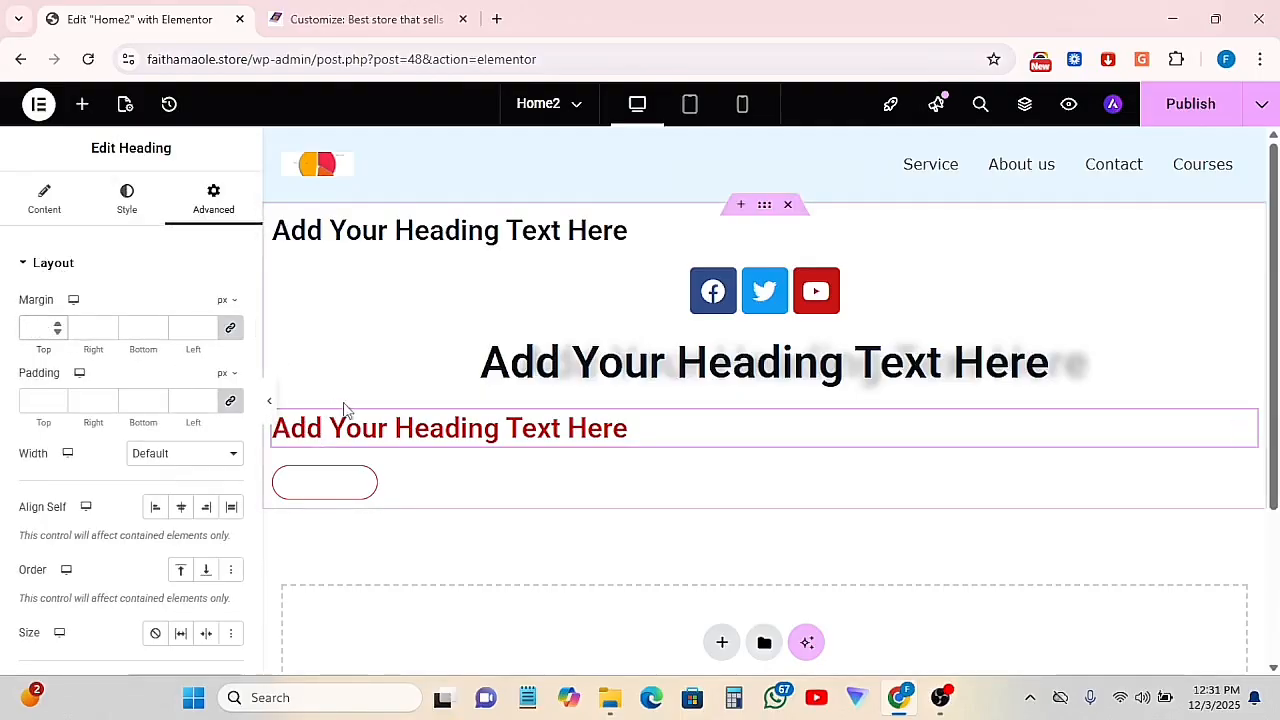
{"action": "left_click_drag", "start_coordinate": [631, 427], "coordinate": [637, 440]}
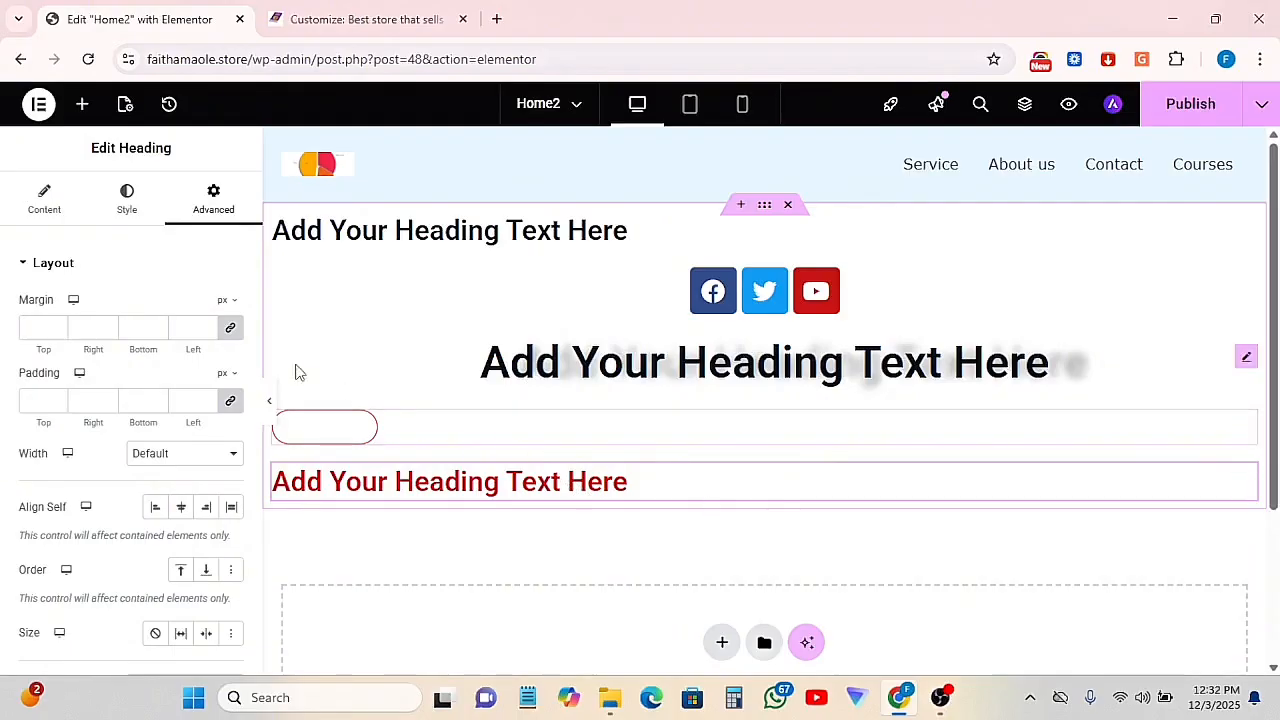
Set the red heading's margin to 10 px on all sides
{"action": "left_click", "coordinate": [27, 329]}
{"action": "type", "text": "1"}
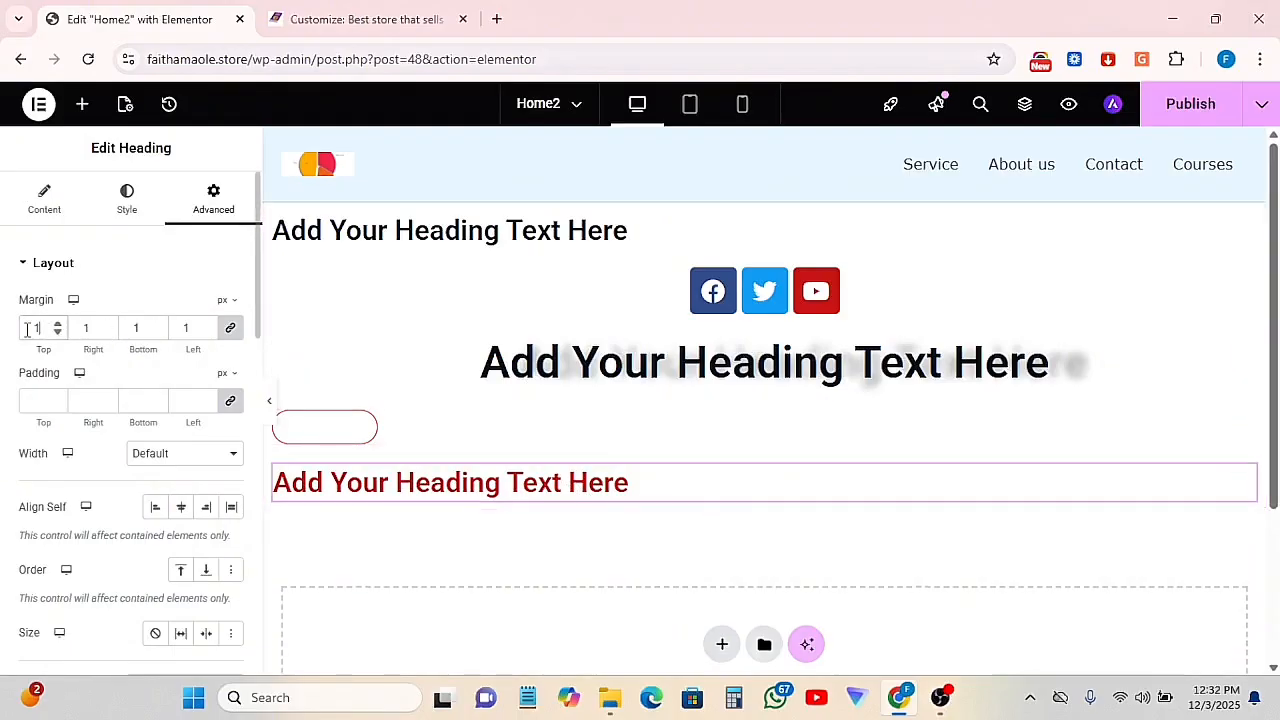
{"action": "type", "text": "0"}
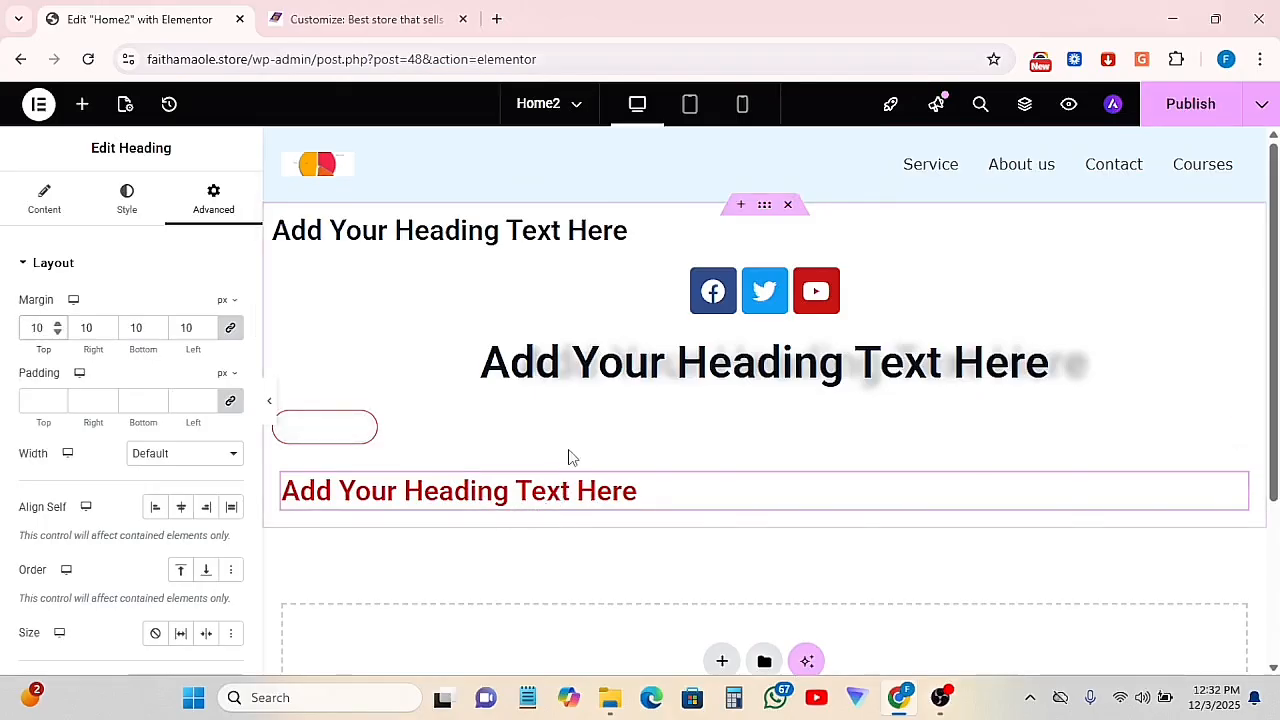
Try a padding of 10 px on all sides of the red heading and clear it again
{"action": "left_click", "coordinate": [32, 396]}
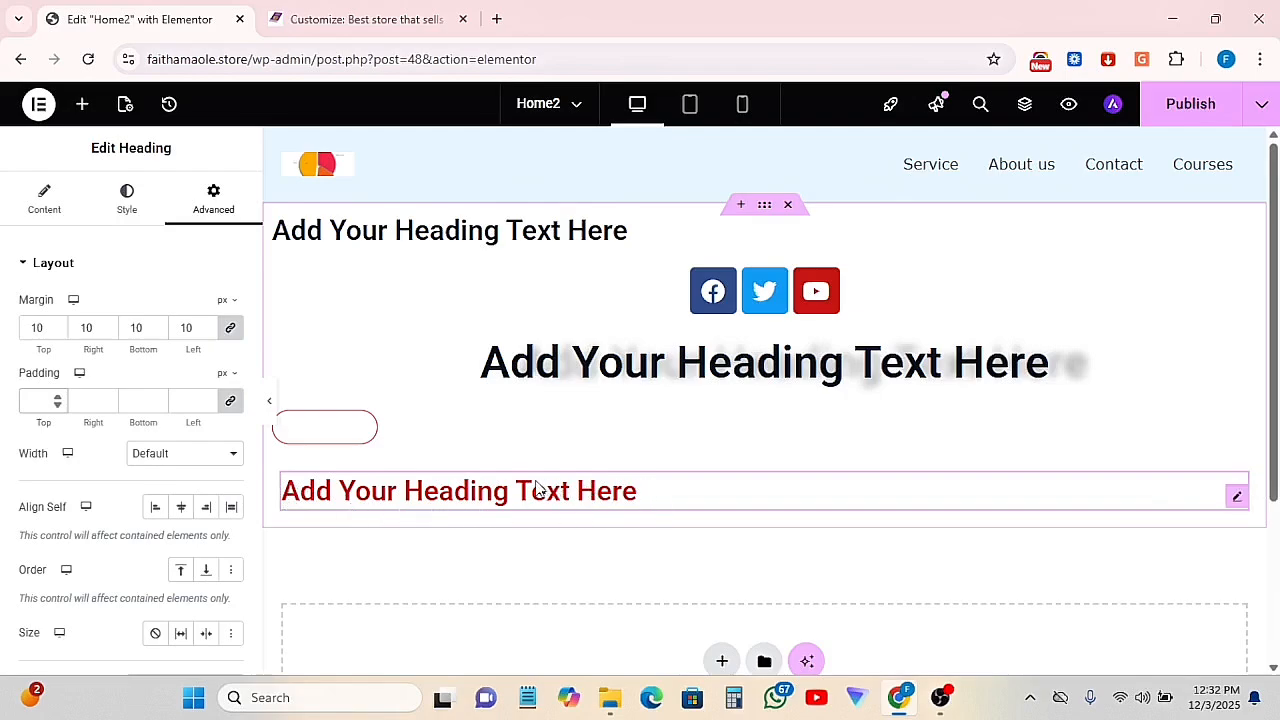
{"action": "type", "text": "1"}
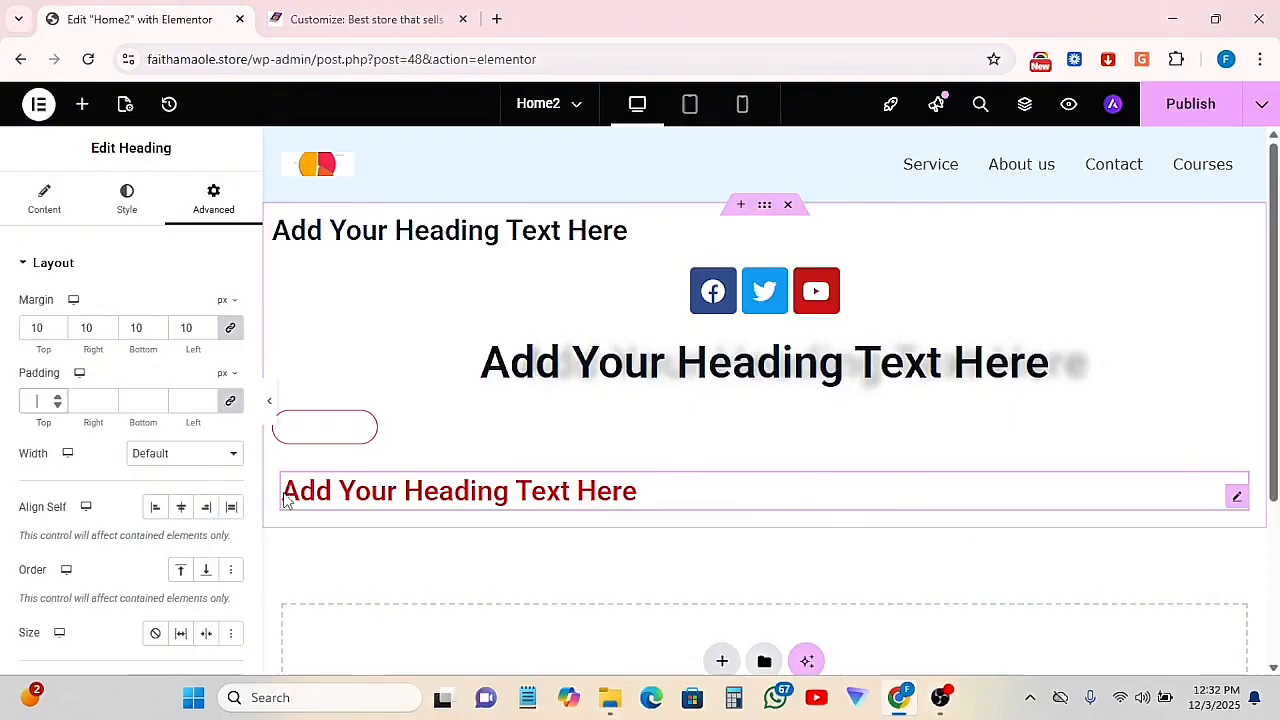
{"action": "type", "text": "0"}
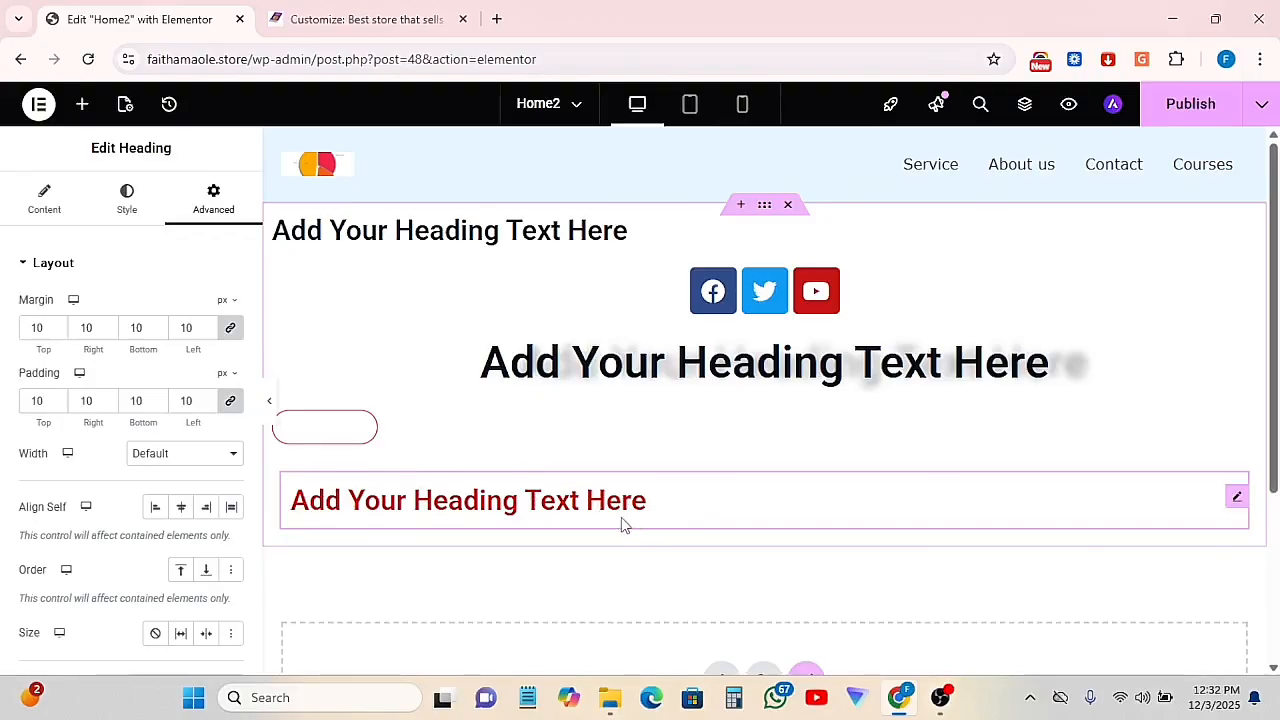
{"action": "double_click", "coordinate": [31, 400]}
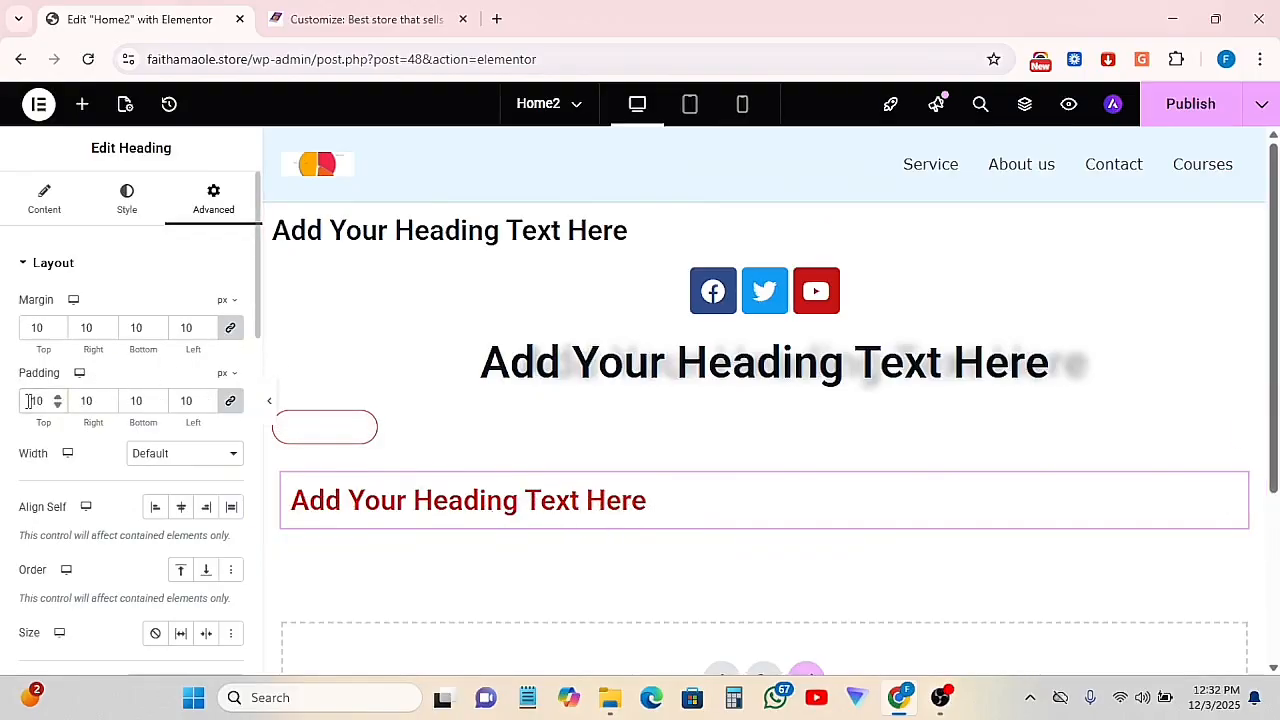
{"action": "key", "text": "BackSpace"}
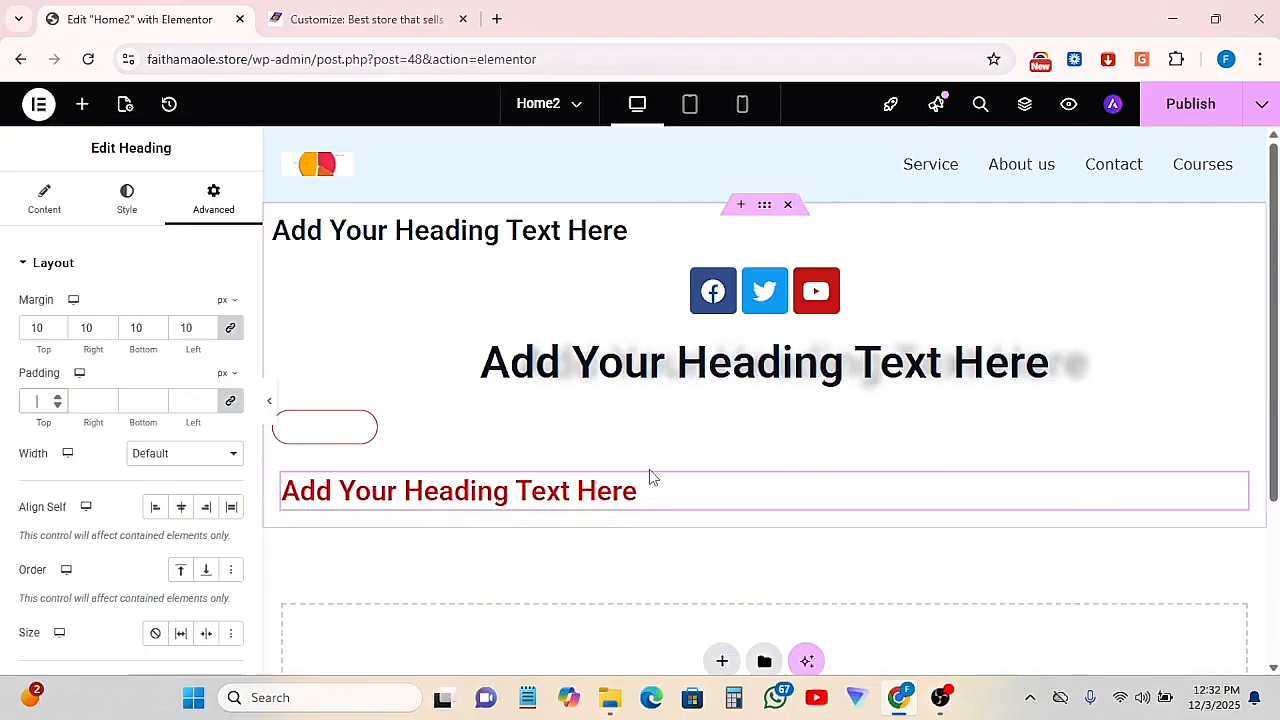
Try Full Width (100%) for the red heading and switch its width to Custom
{"action": "left_click", "coordinate": [202, 459]}
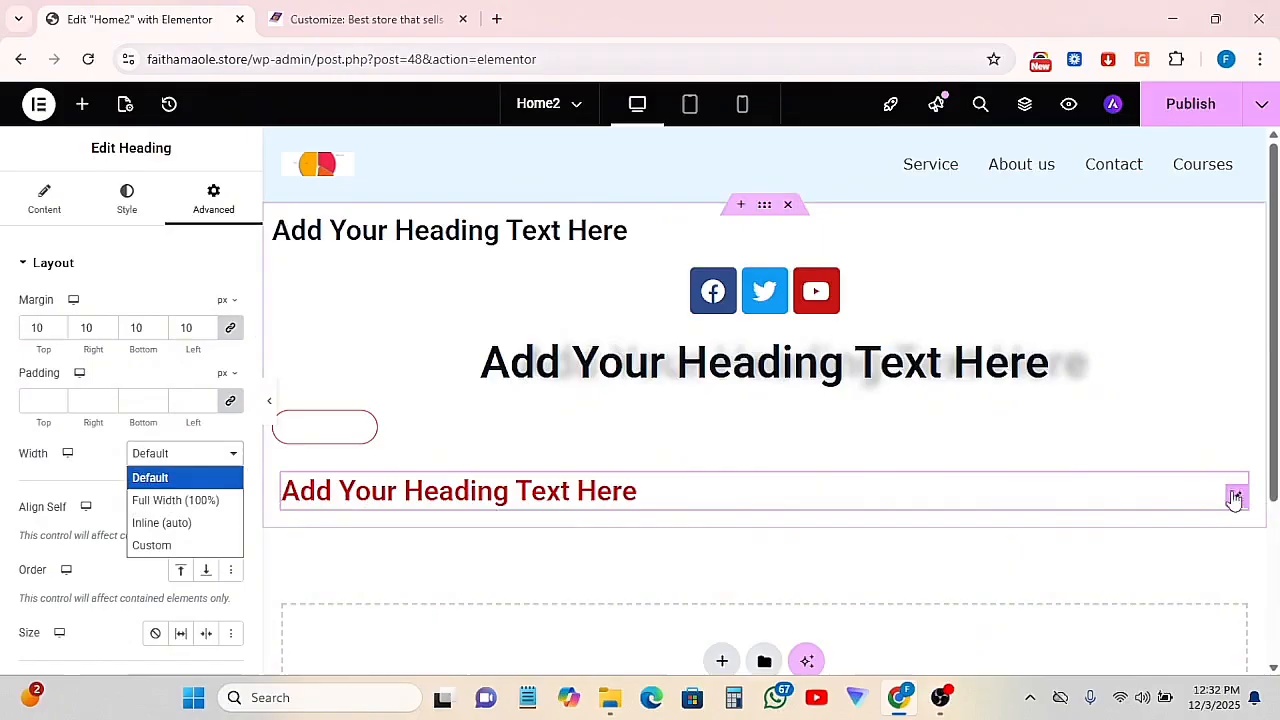
{"action": "left_click", "coordinate": [178, 499]}
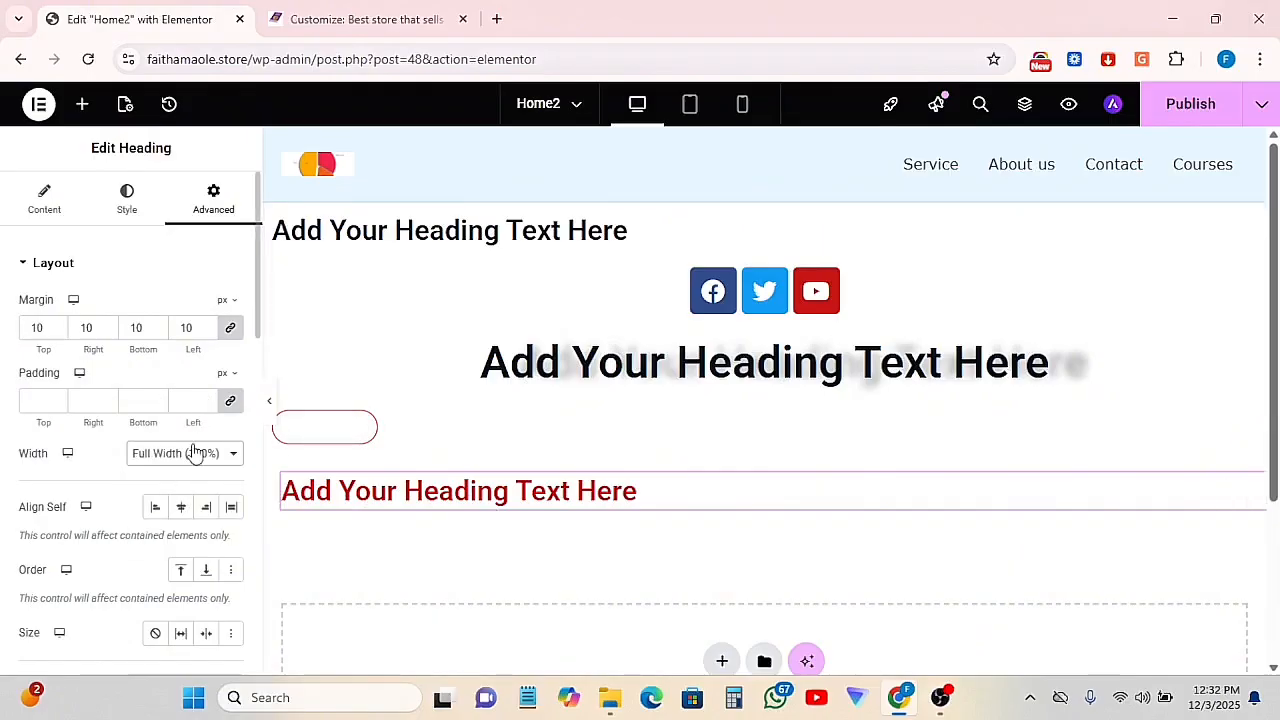
{"action": "left_click", "coordinate": [190, 452]}
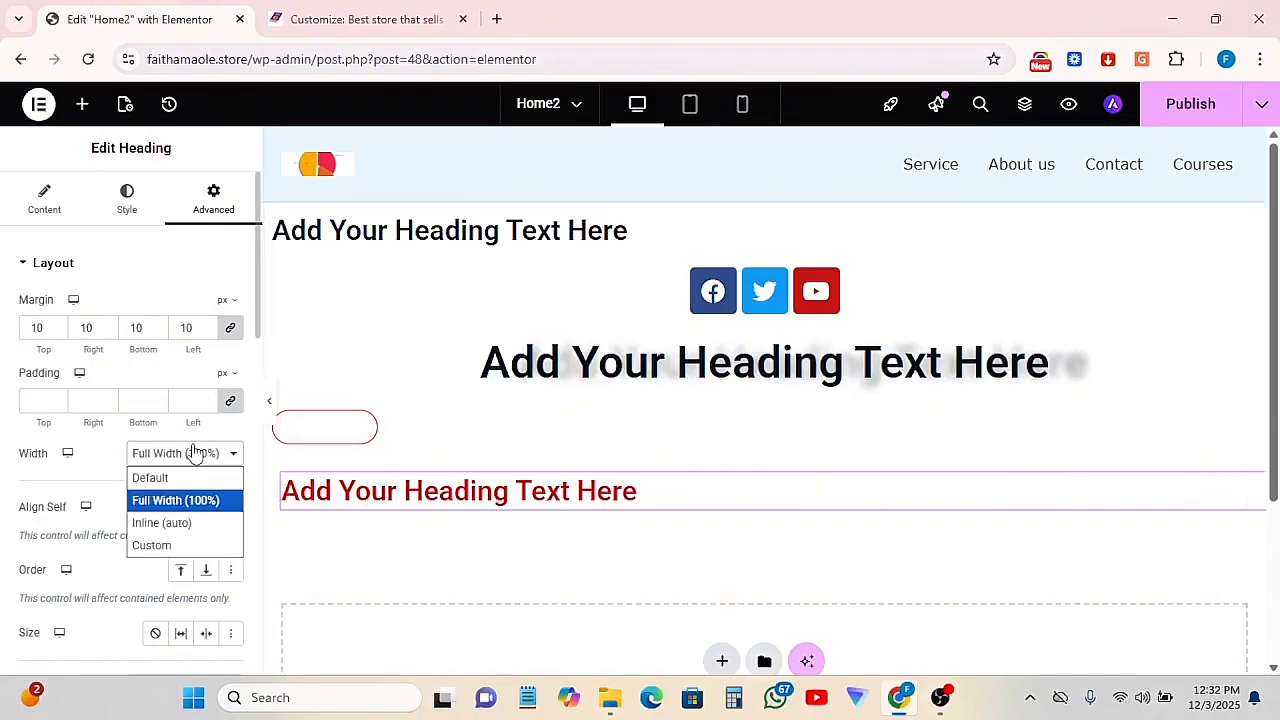
{"action": "left_click", "coordinate": [163, 547]}
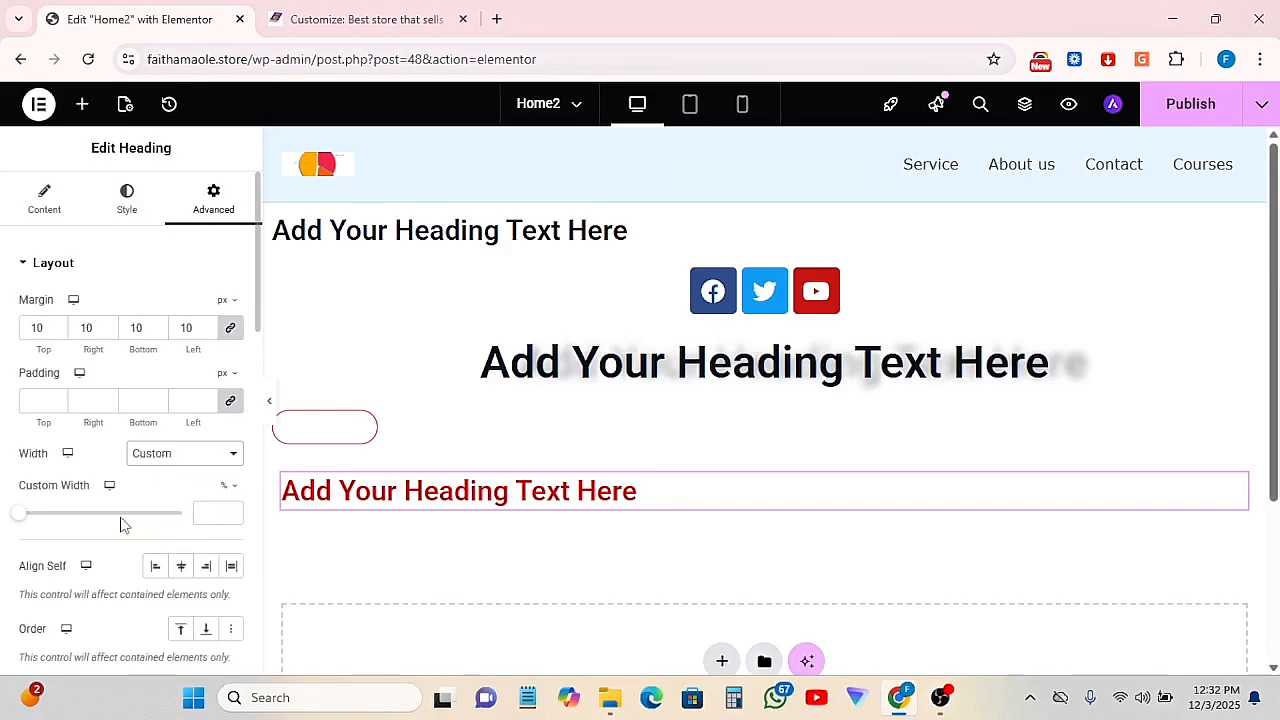
Try a custom width of 50% on the red heading and set it to 100%
{"action": "left_click", "coordinate": [205, 511]}
{"action": "type", "text": "50"}
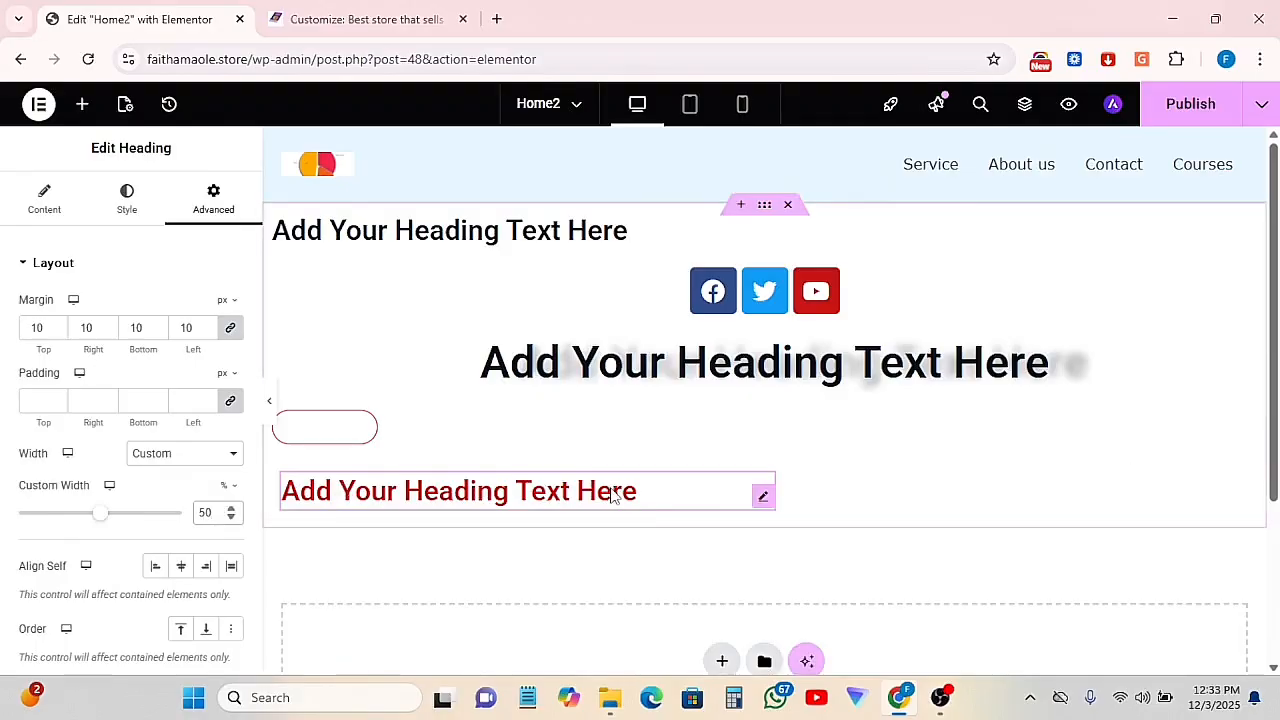
{"action": "left_click_drag", "start_coordinate": [96, 516], "coordinate": [289, 531]}
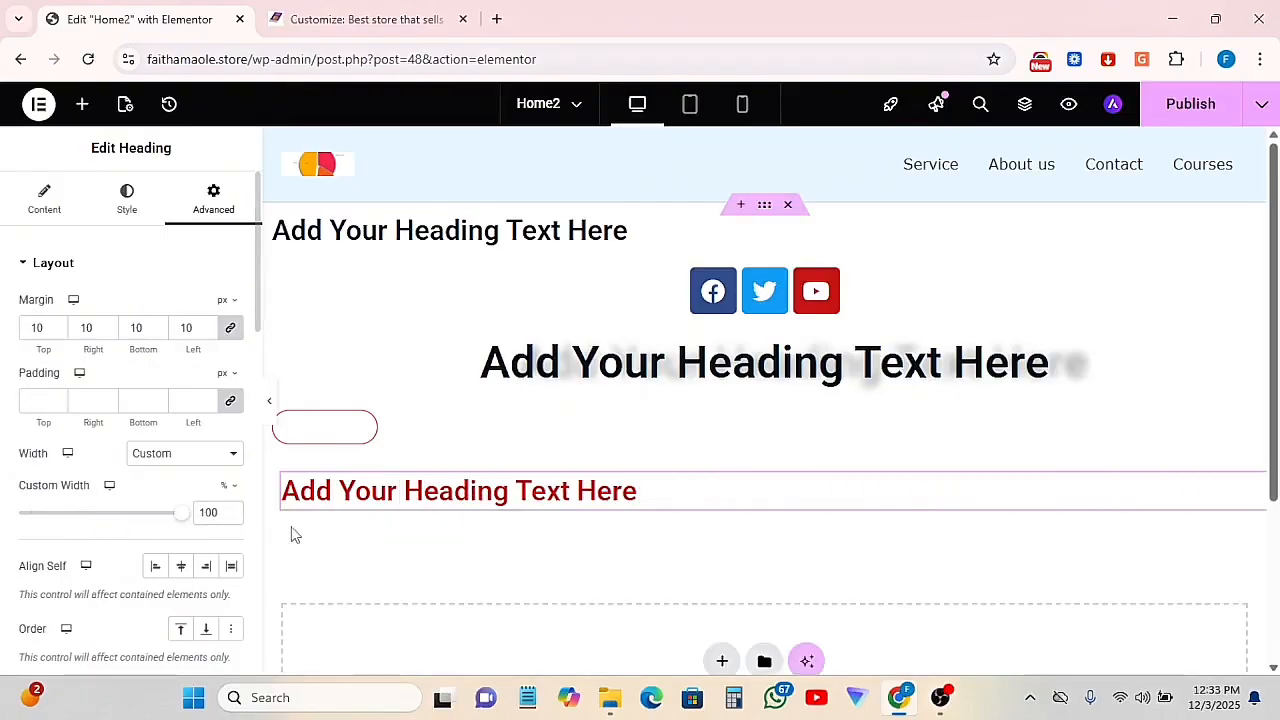
Try the center and start self-alignments on the red heading and set Align Self to End
{"action": "scroll", "coordinate": [100, 460], "scroll_direction": "down", "scroll_amount": 1}
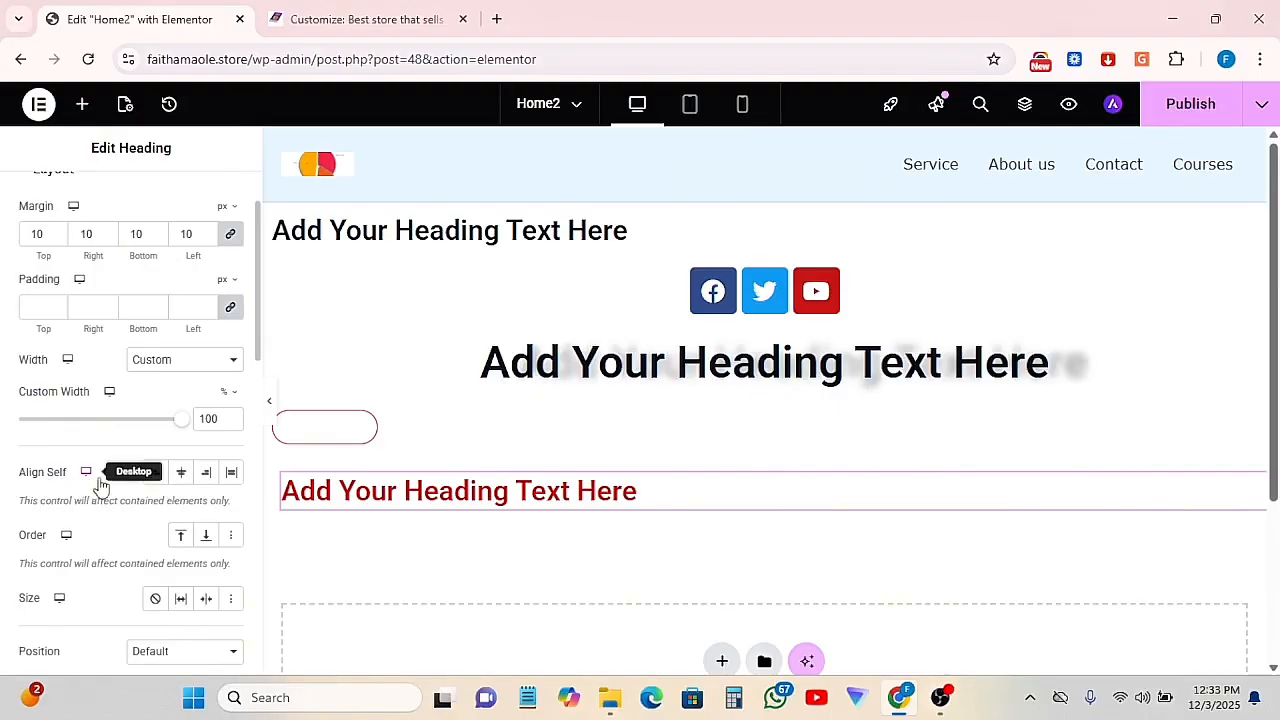
{"action": "left_click", "coordinate": [186, 484]}
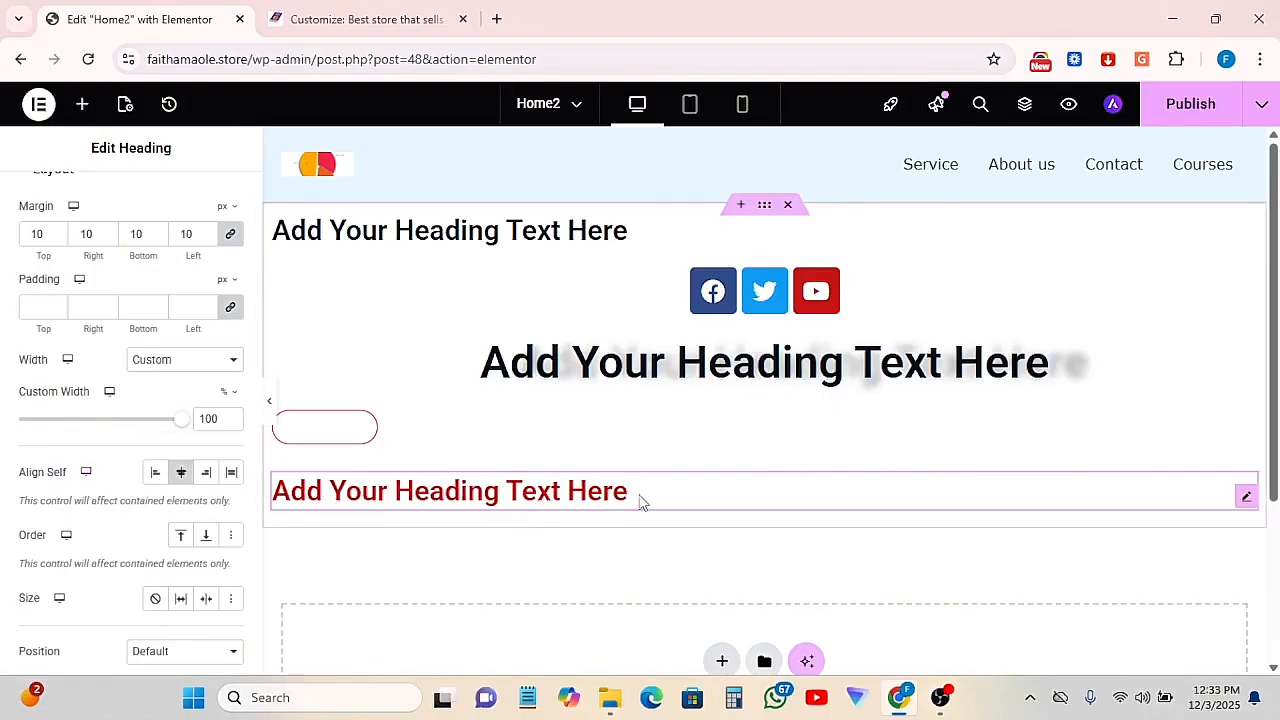
{"action": "left_click", "coordinate": [155, 476]}
{"action": "left_click", "coordinate": [207, 472]}
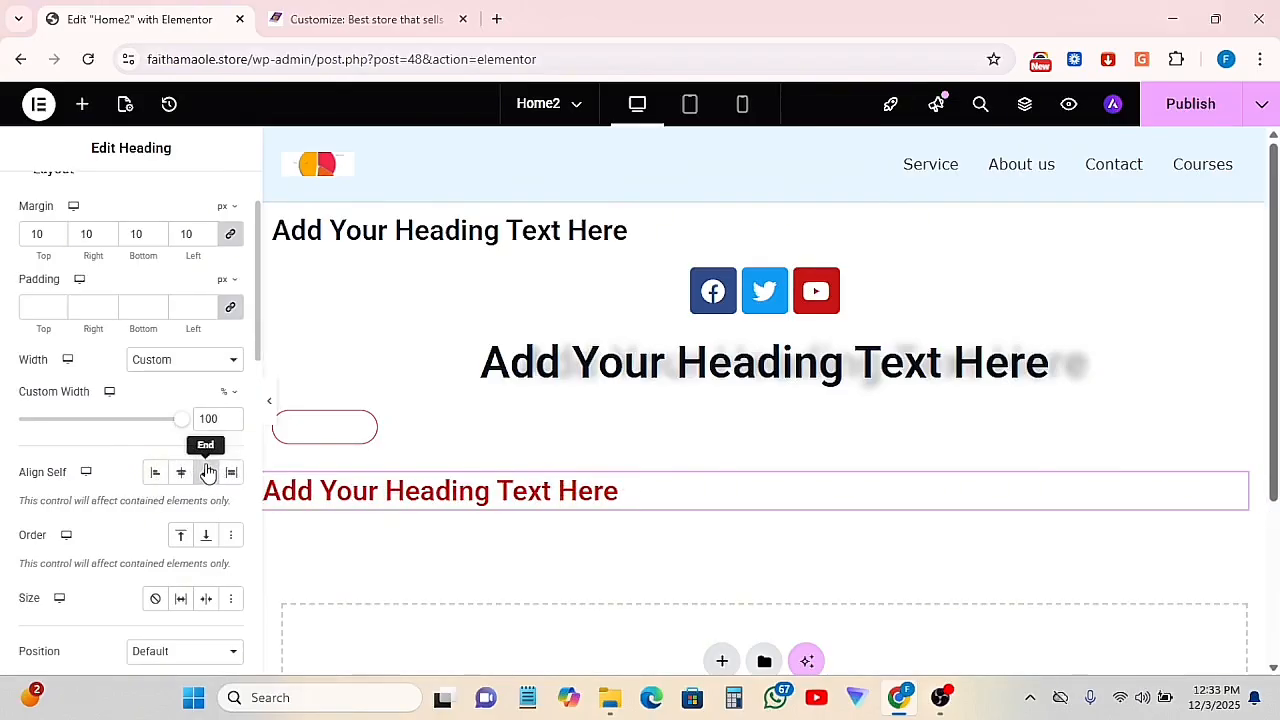
{"action": "scroll", "coordinate": [84, 536], "scroll_direction": "down", "scroll_amount": 5}
{"action": "scroll", "coordinate": [92, 537], "scroll_direction": "up", "scroll_amount": 10}
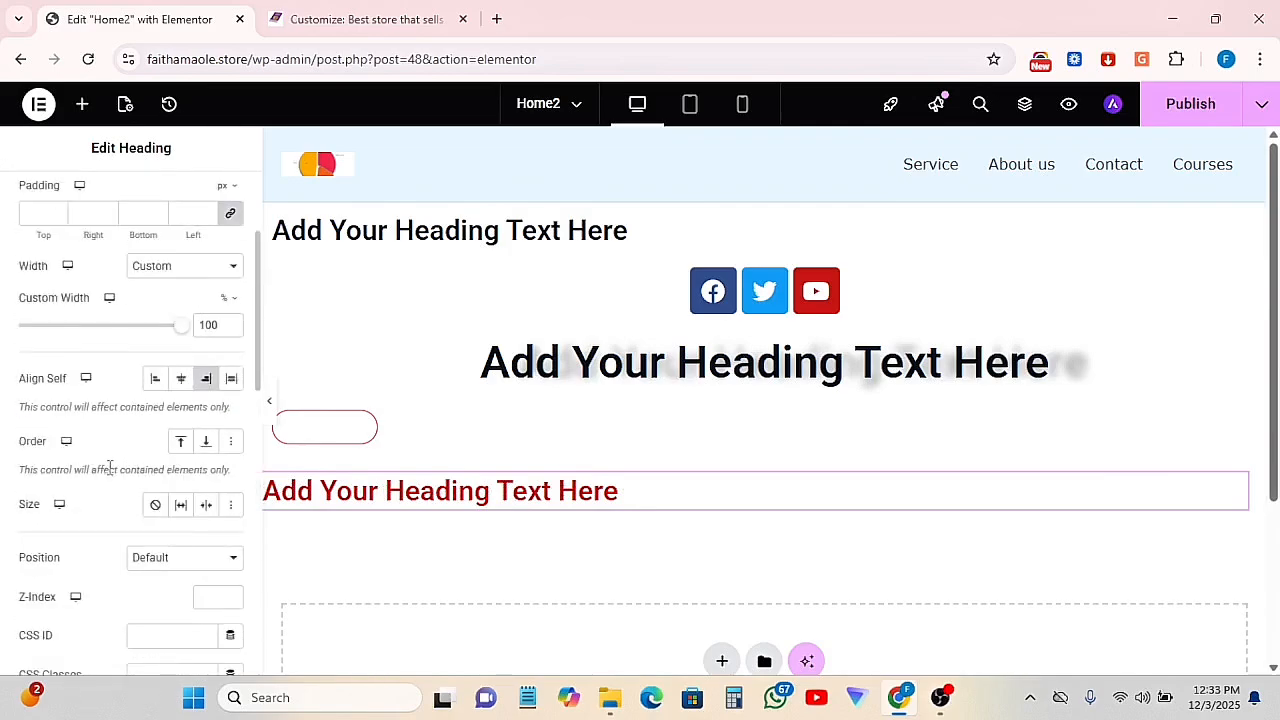
Try a classic near-black background colour (#080808) on the red heading
{"action": "left_click", "coordinate": [22, 264]}
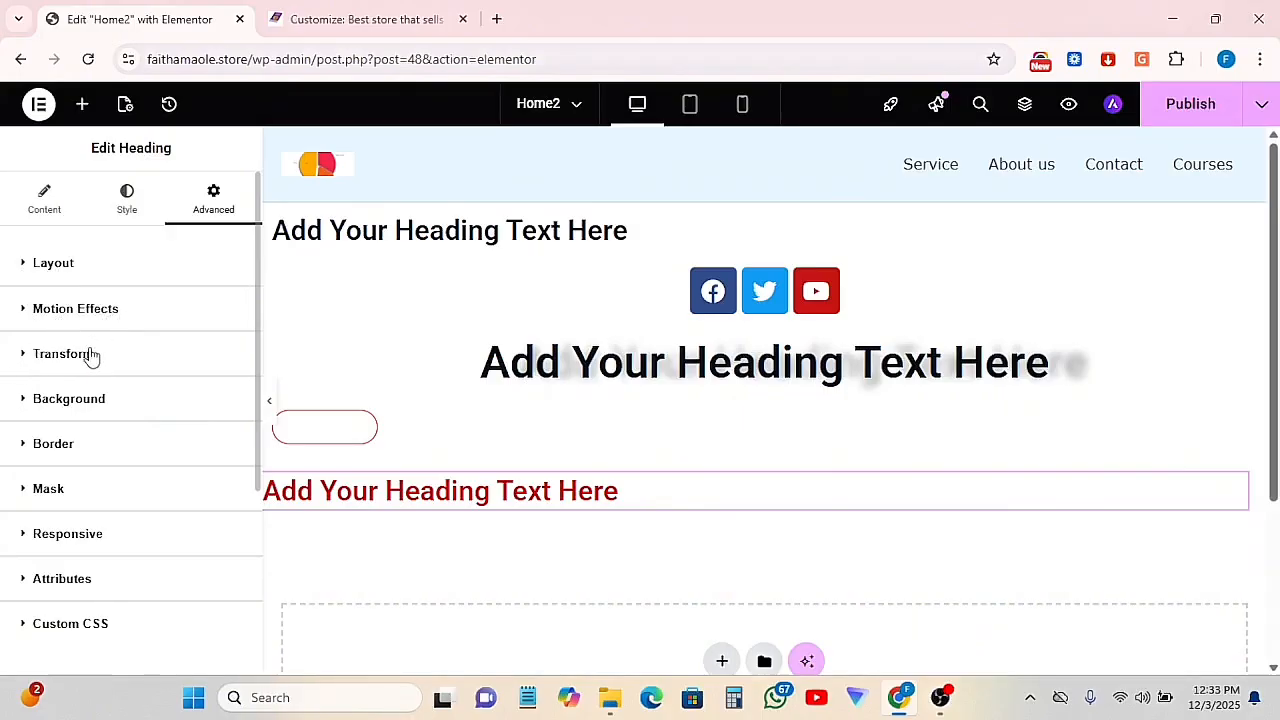
{"action": "left_click", "coordinate": [61, 401]}
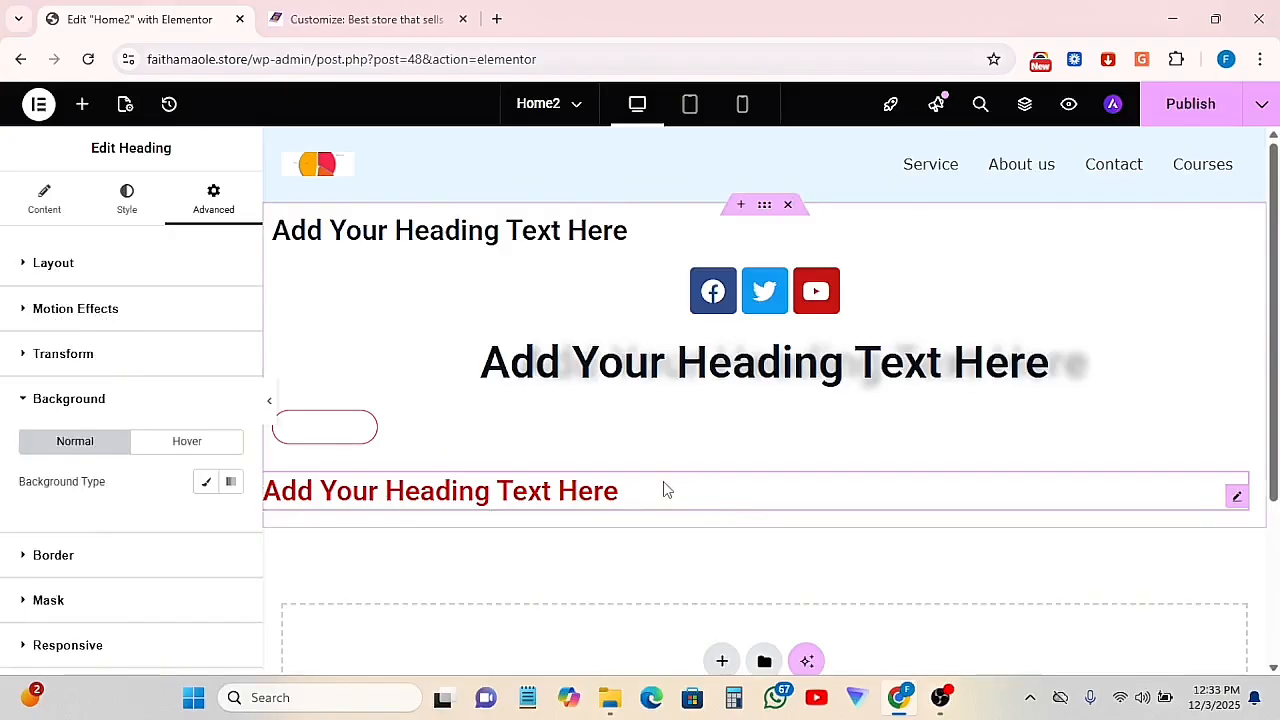
{"action": "left_click", "coordinate": [207, 484]}
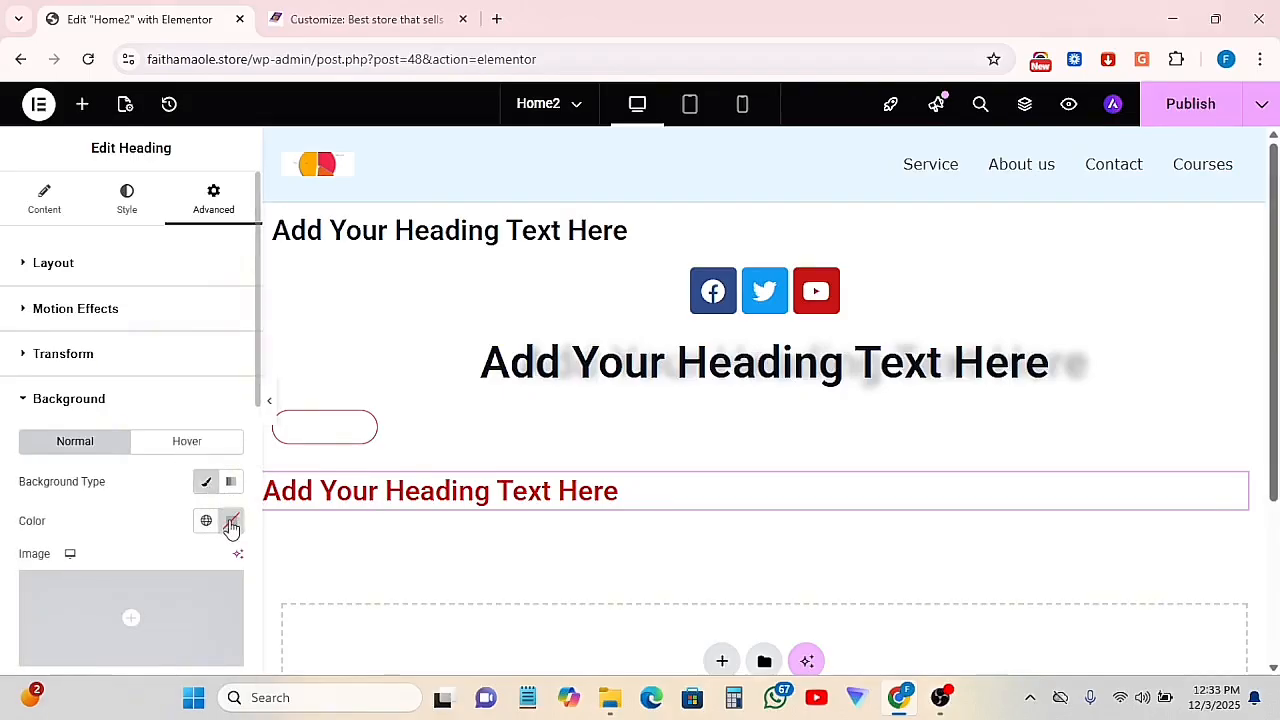
{"action": "left_click", "coordinate": [231, 521]}
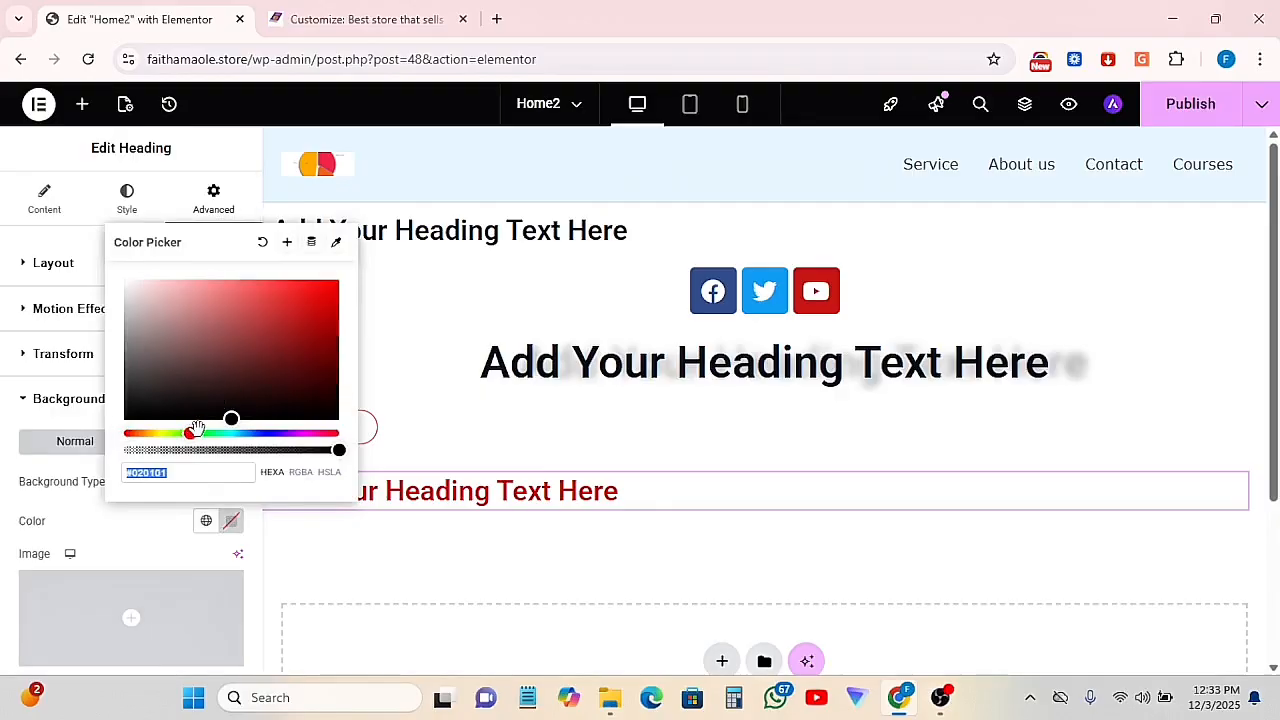
{"action": "left_click", "coordinate": [199, 428]}
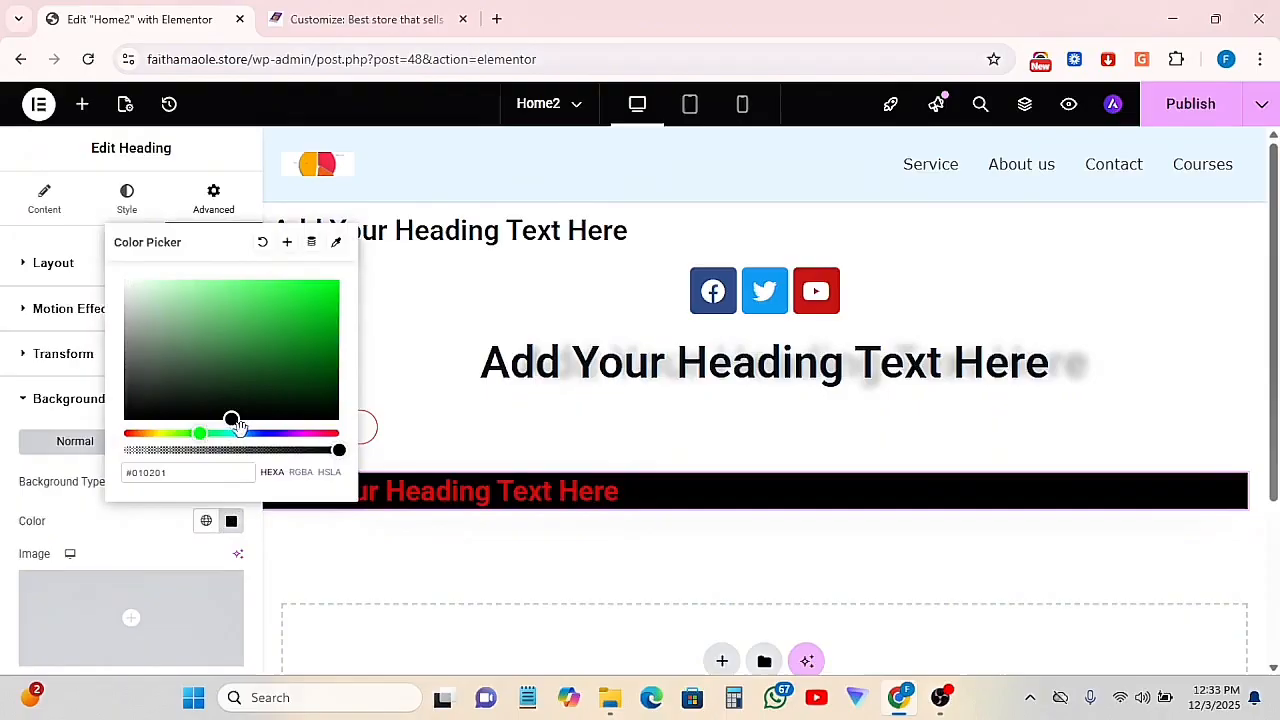
{"action": "left_click", "coordinate": [142, 414]}
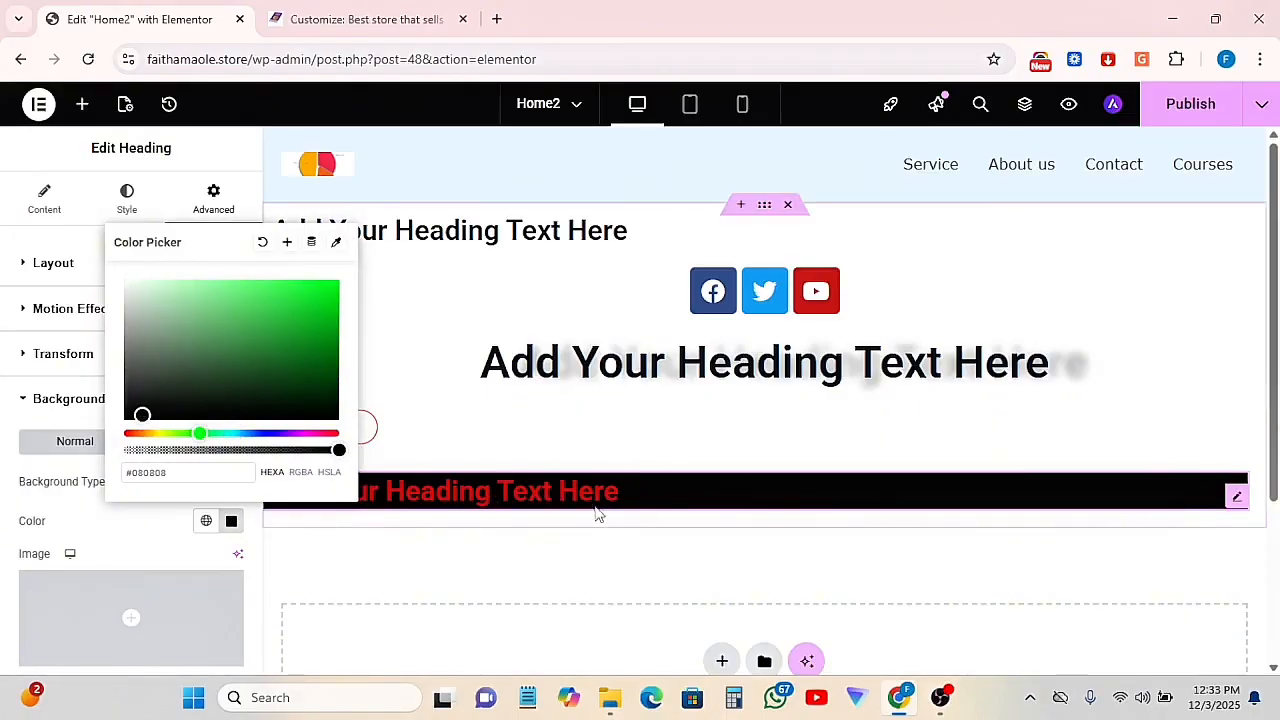
{"action": "left_click", "coordinate": [134, 545]}
{"action": "left_click", "coordinate": [16, 412]}
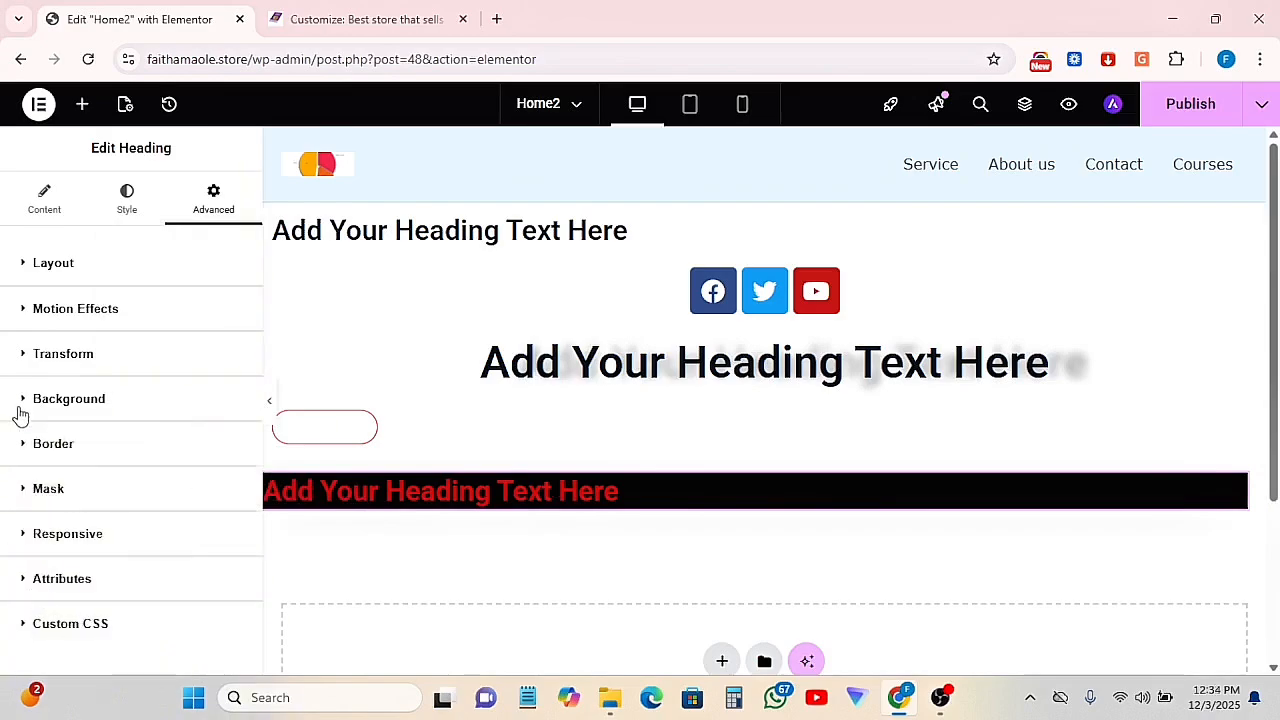
Clear the red heading's background colour
{"action": "left_click", "coordinate": [58, 446]}
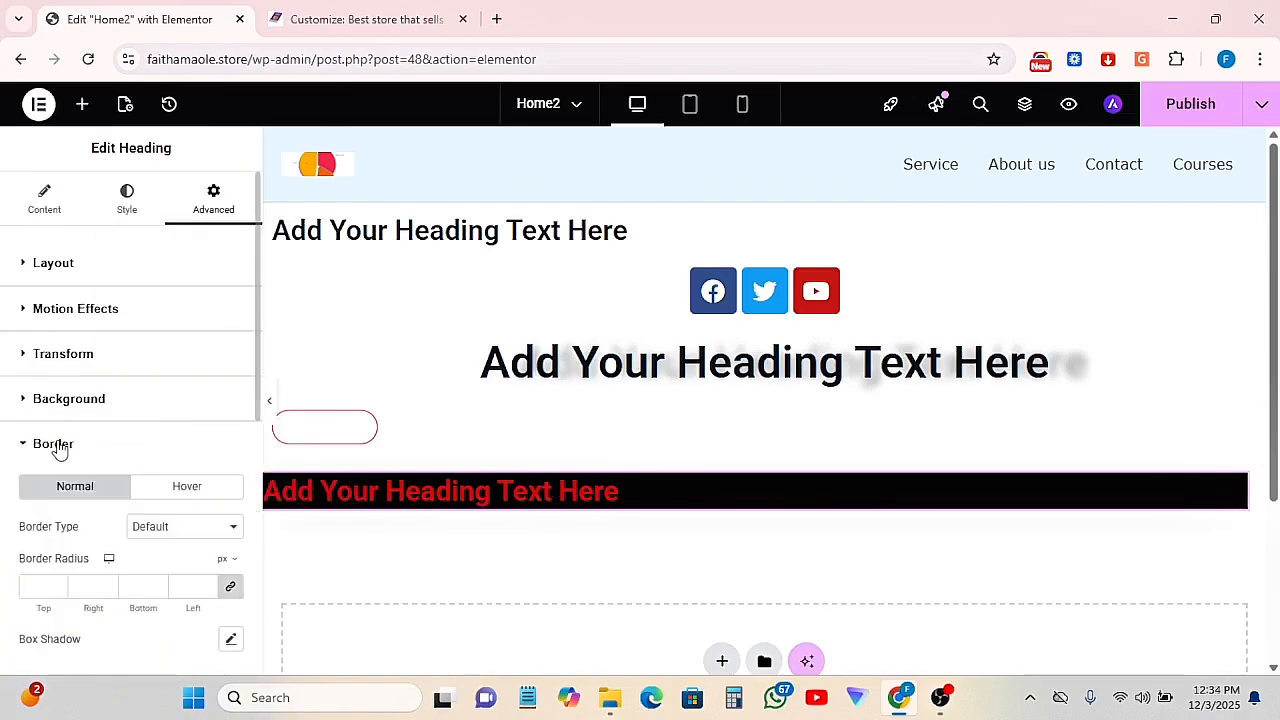
{"action": "left_click", "coordinate": [96, 404]}
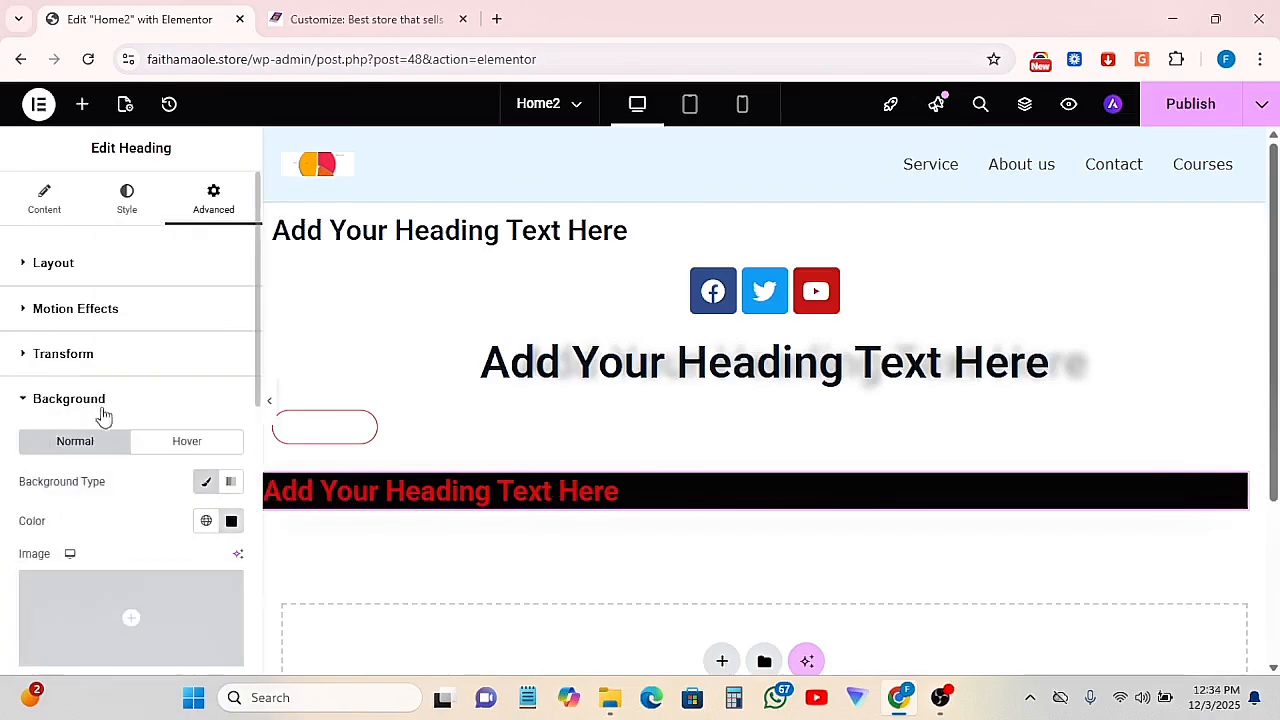
{"action": "left_click", "coordinate": [231, 520]}
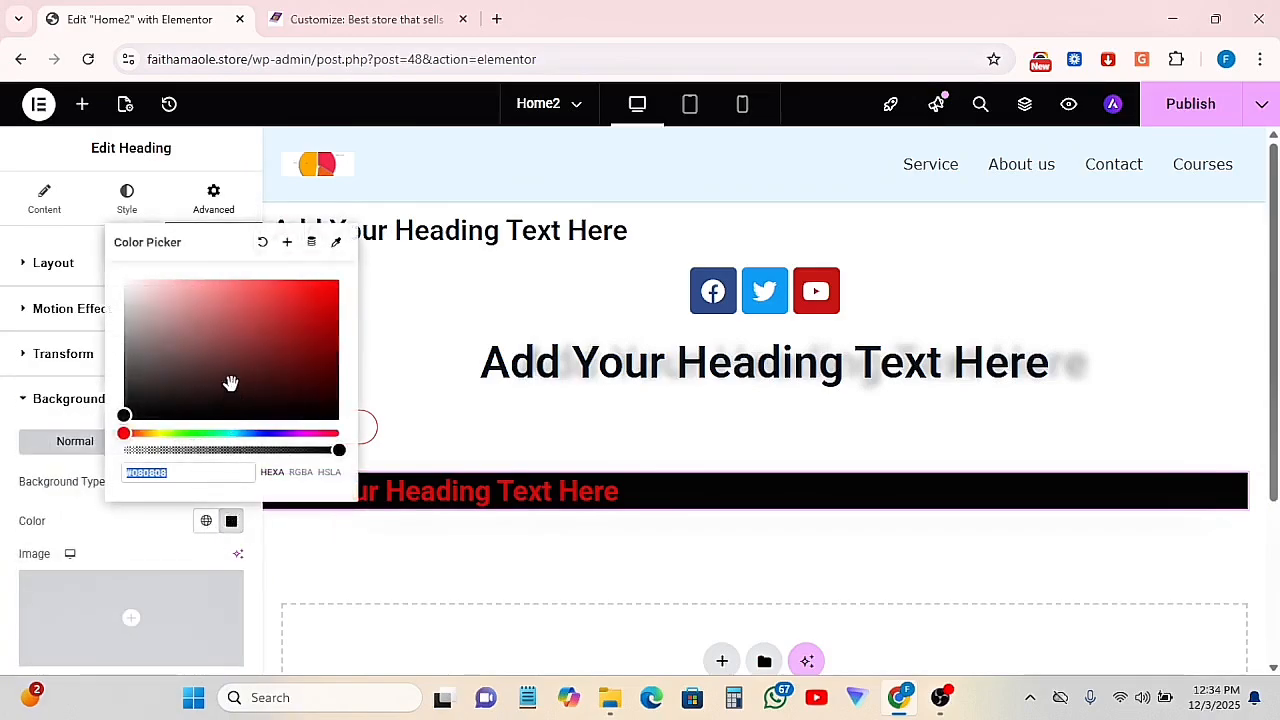
{"action": "left_click", "coordinate": [263, 244]}
{"action": "scroll", "coordinate": [131, 463], "scroll_direction": "down", "scroll_amount": 1}
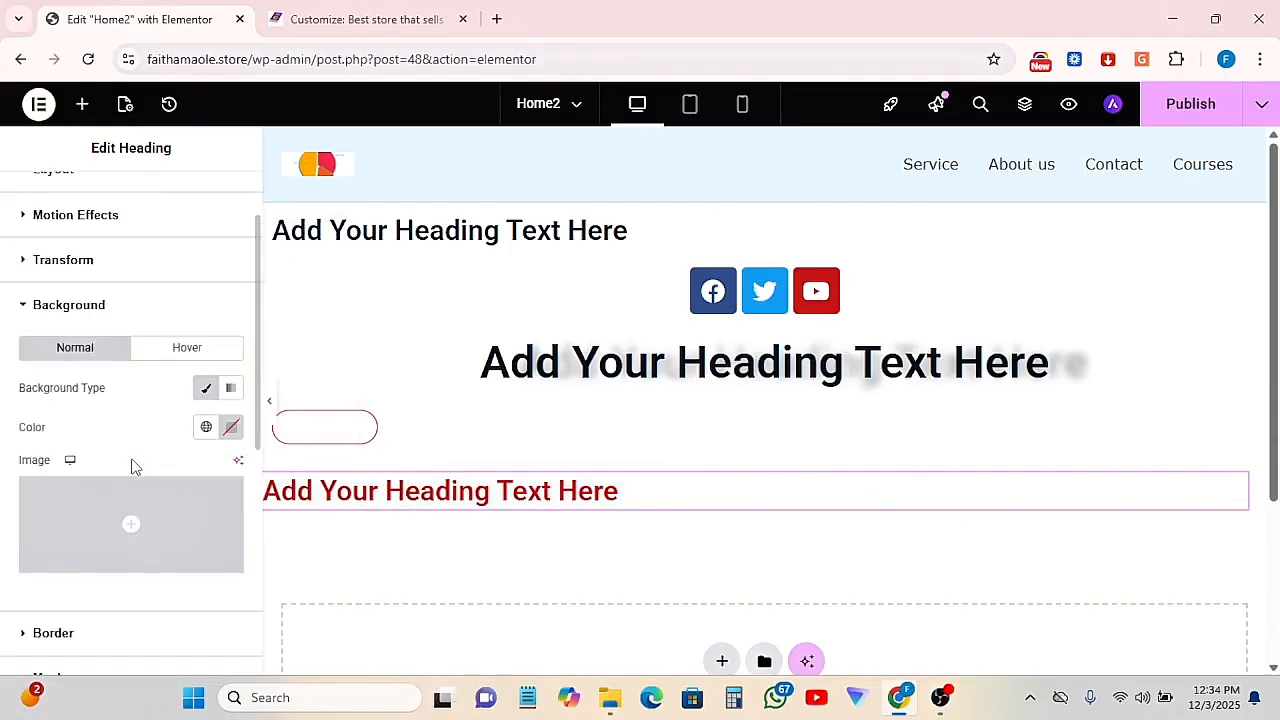
{"action": "left_click", "coordinate": [19, 305]}
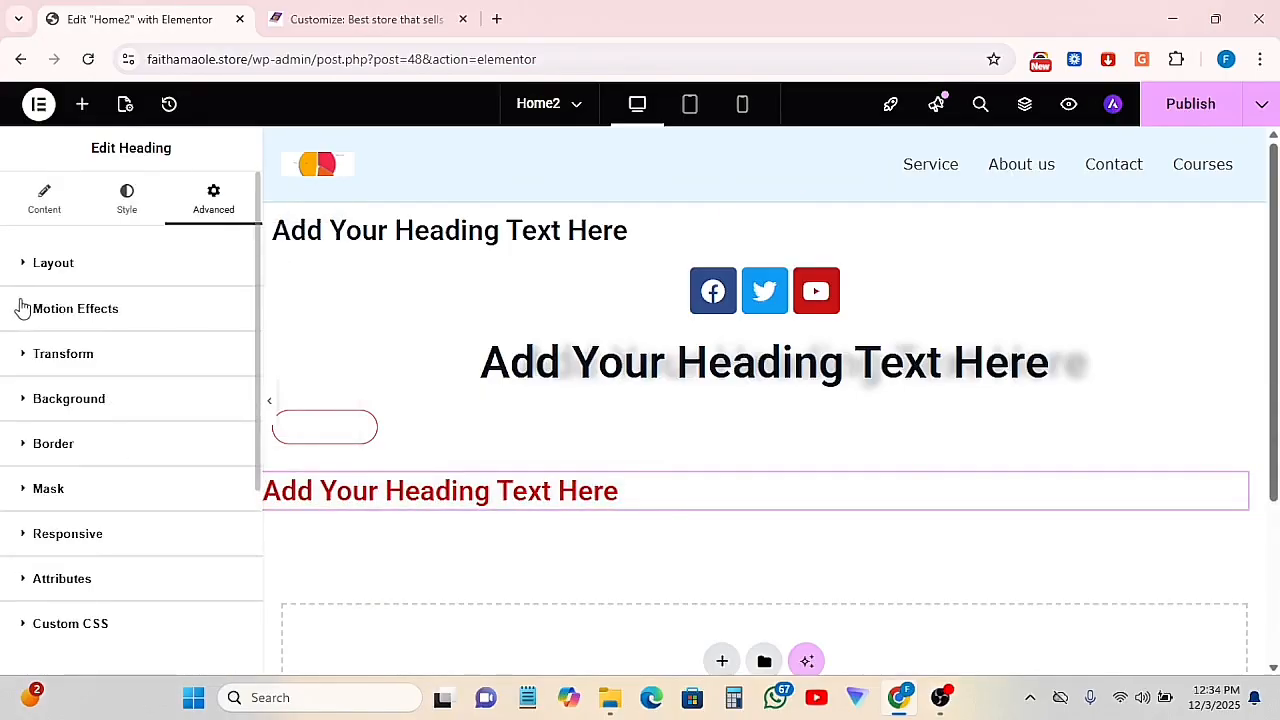
{"action": "left_click", "coordinate": [100, 357]}
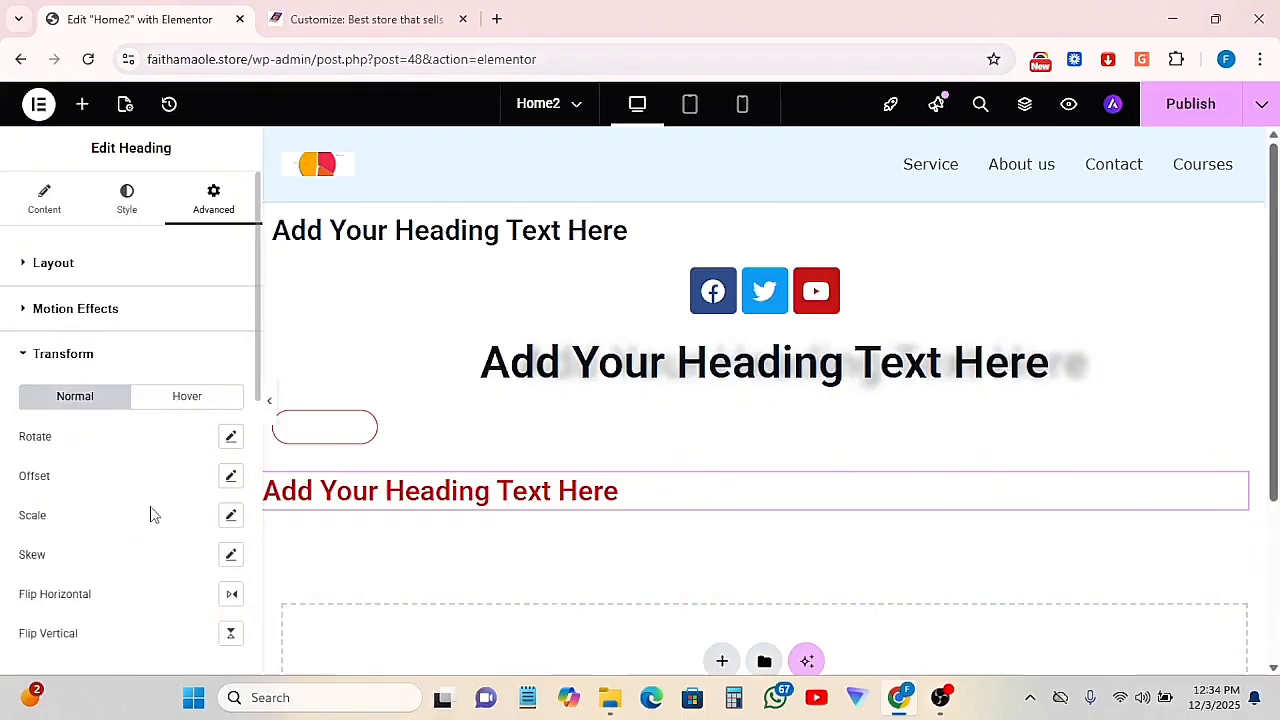
{"action": "scroll", "coordinate": [151, 514], "scroll_direction": "down", "scroll_amount": 2}
{"action": "scroll", "coordinate": [143, 526], "scroll_direction": "up", "scroll_amount": 1}
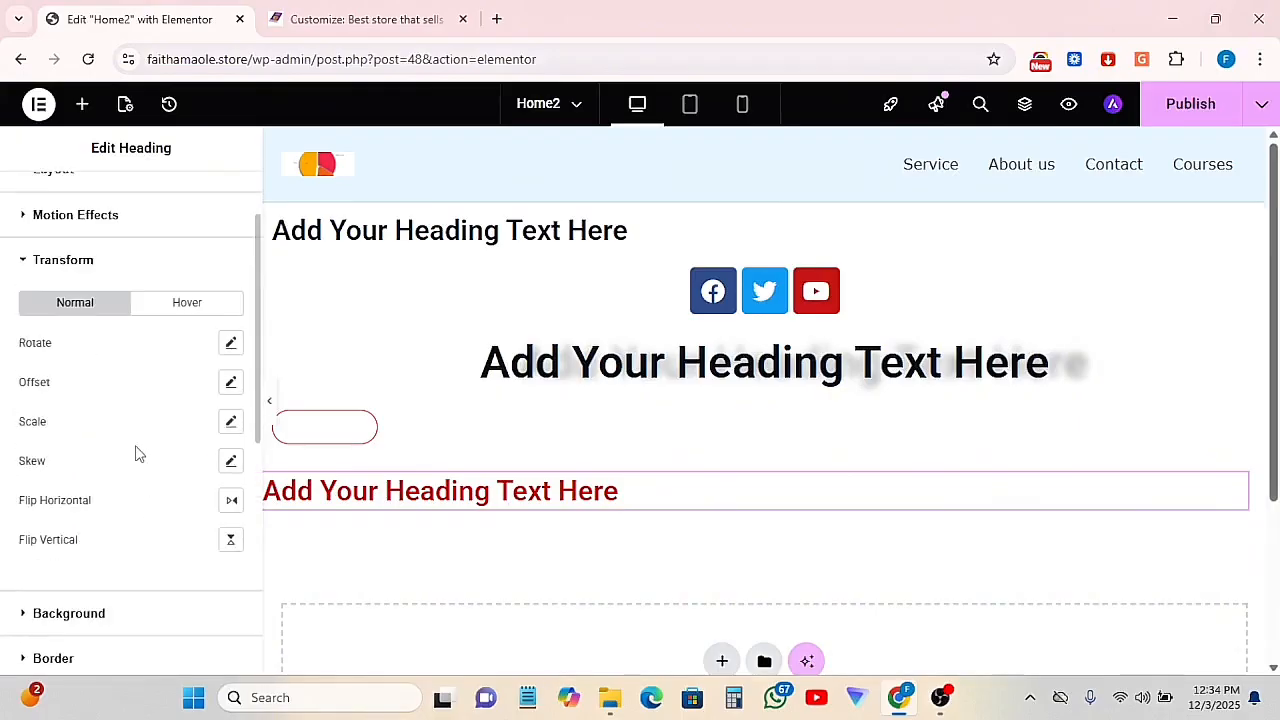
{"action": "left_click", "coordinate": [30, 264]}
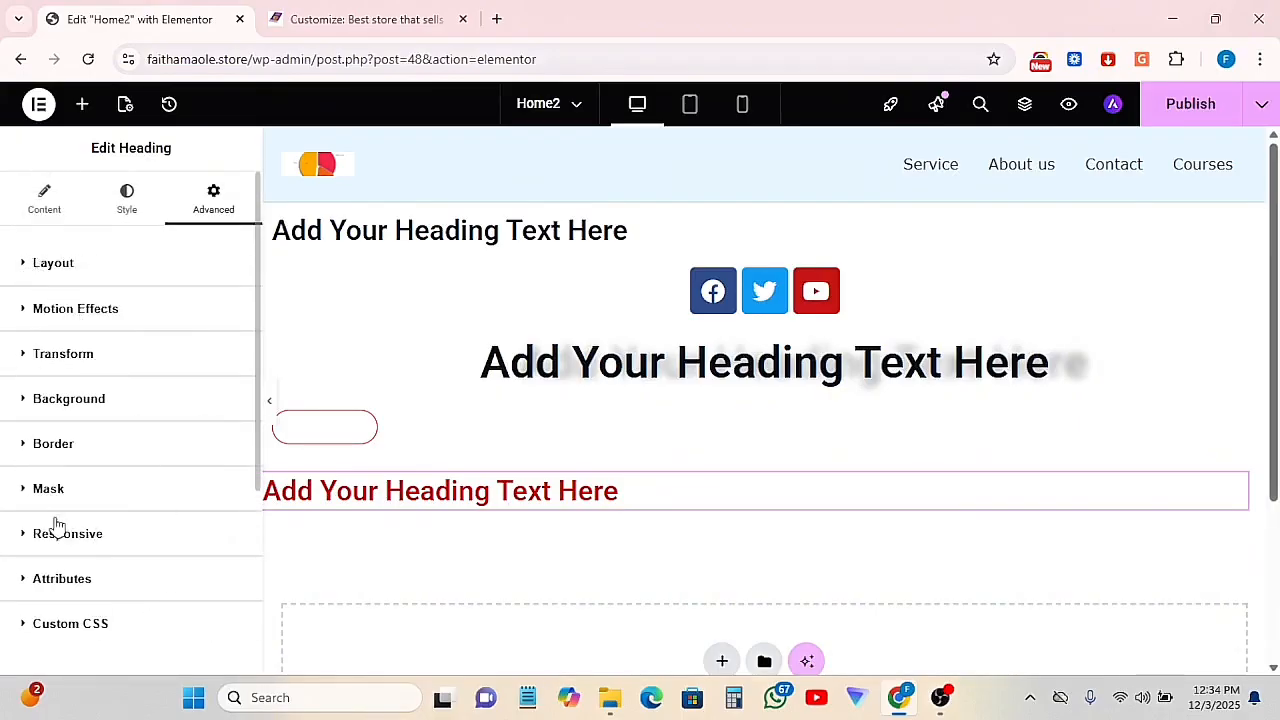
Try the Solid and Double border types on the red heading and set Border Type to Dotted
{"action": "left_click", "coordinate": [44, 446]}
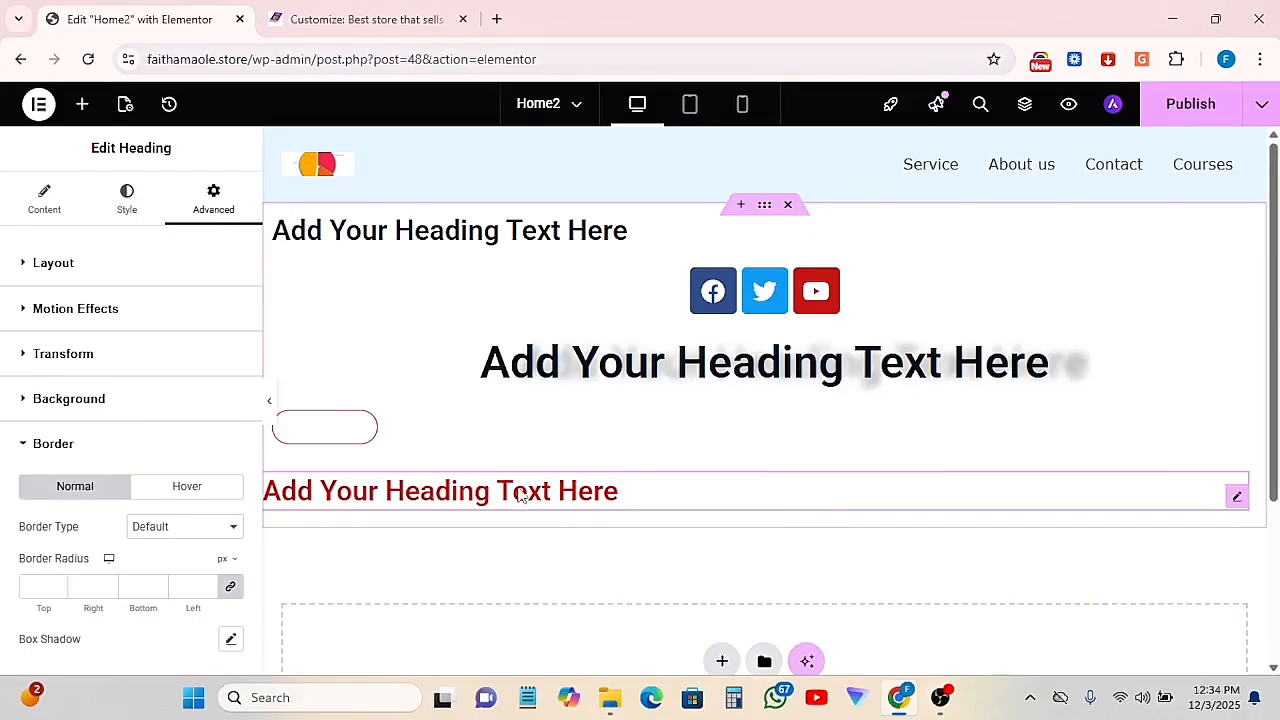
{"action": "scroll", "coordinate": [200, 443], "scroll_direction": "down", "scroll_amount": 1}
{"action": "left_click", "coordinate": [199, 438]}
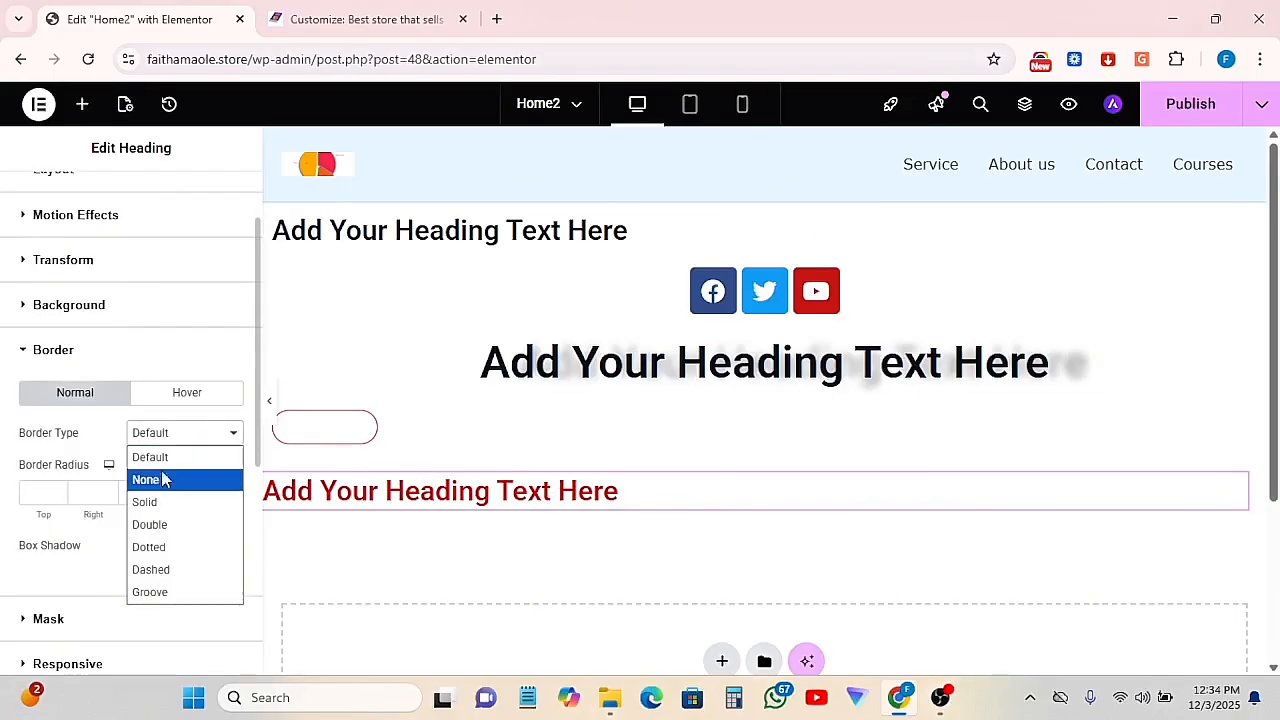
{"action": "left_click", "coordinate": [146, 501]}
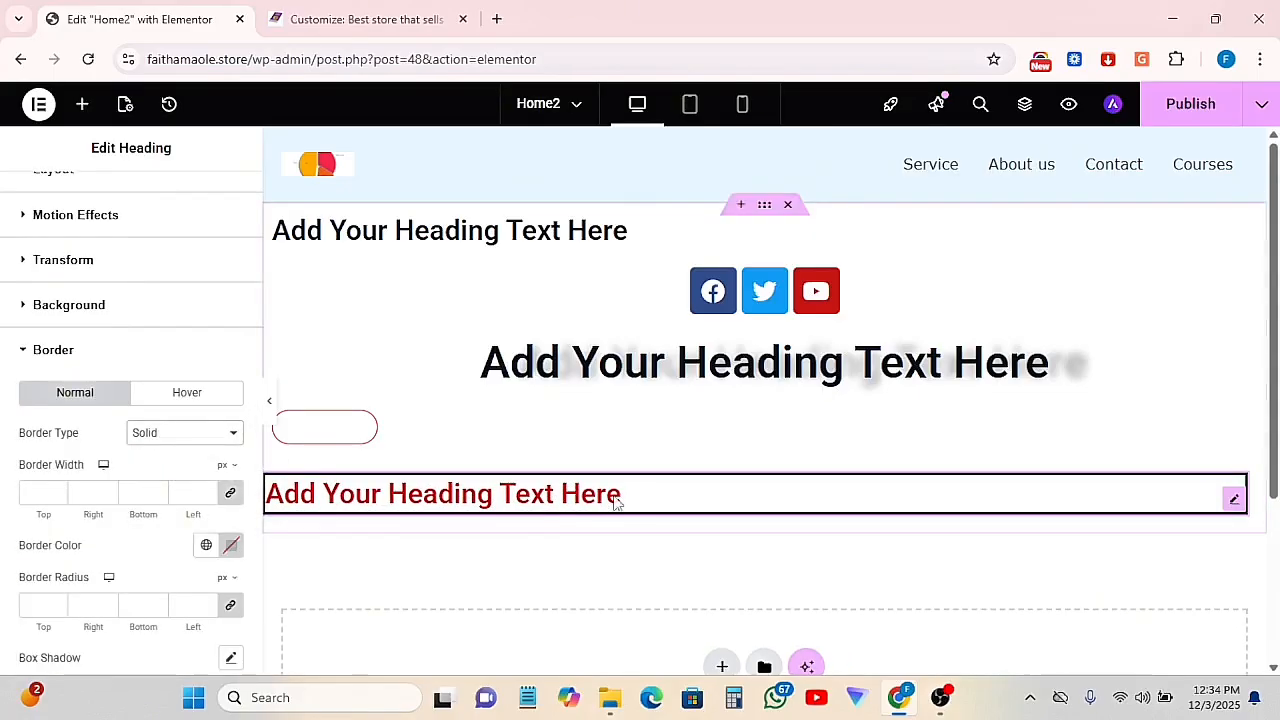
{"action": "left_click", "coordinate": [171, 432]}
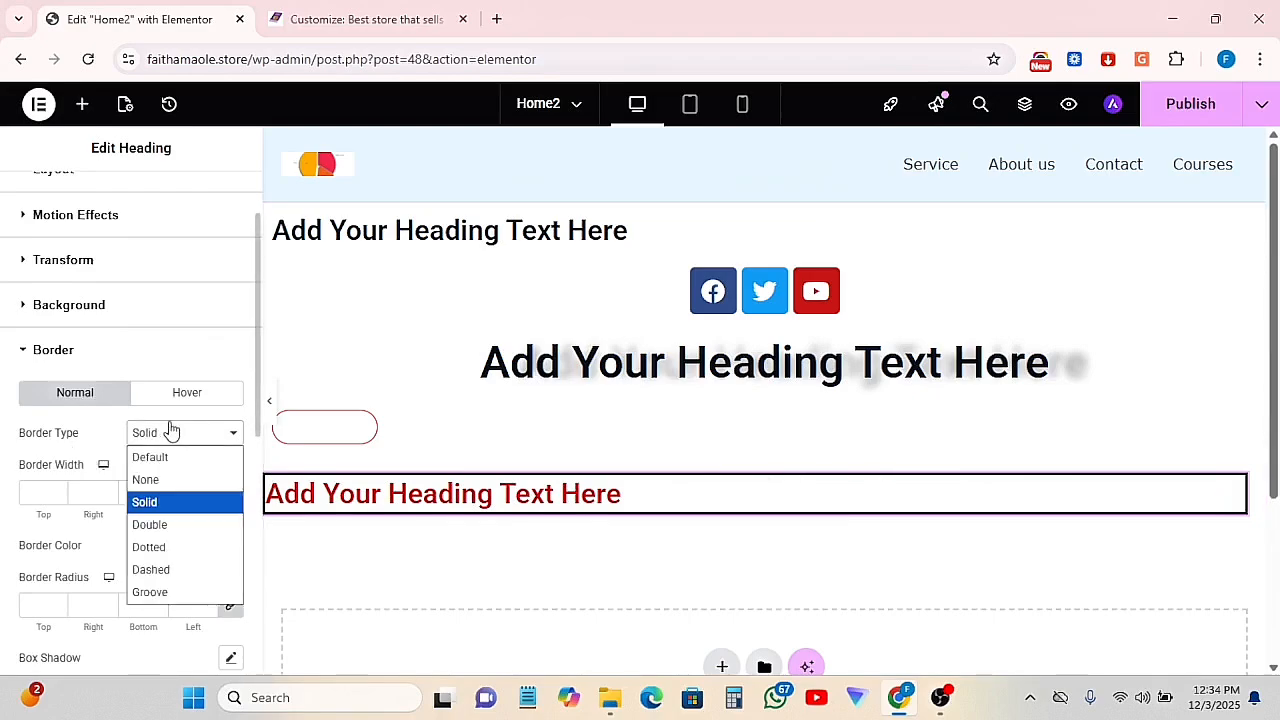
{"action": "left_click", "coordinate": [155, 525]}
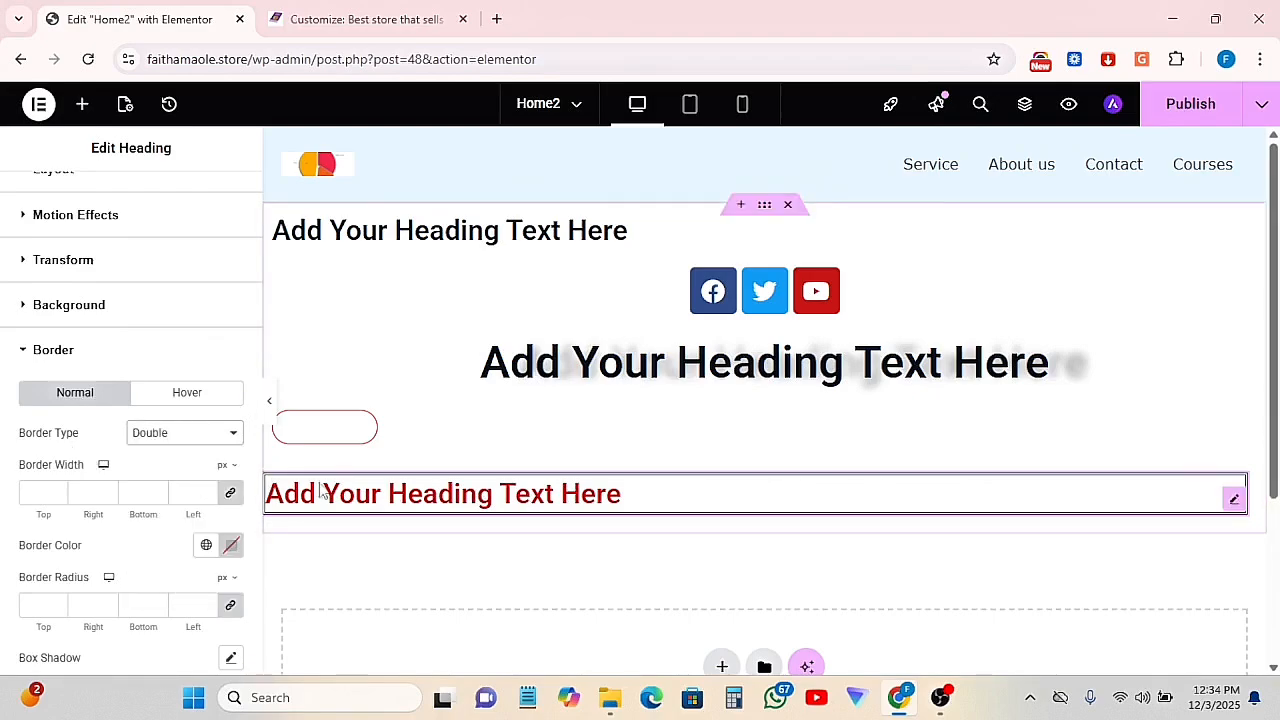
{"action": "left_click", "coordinate": [205, 436]}
{"action": "left_click", "coordinate": [150, 547]}
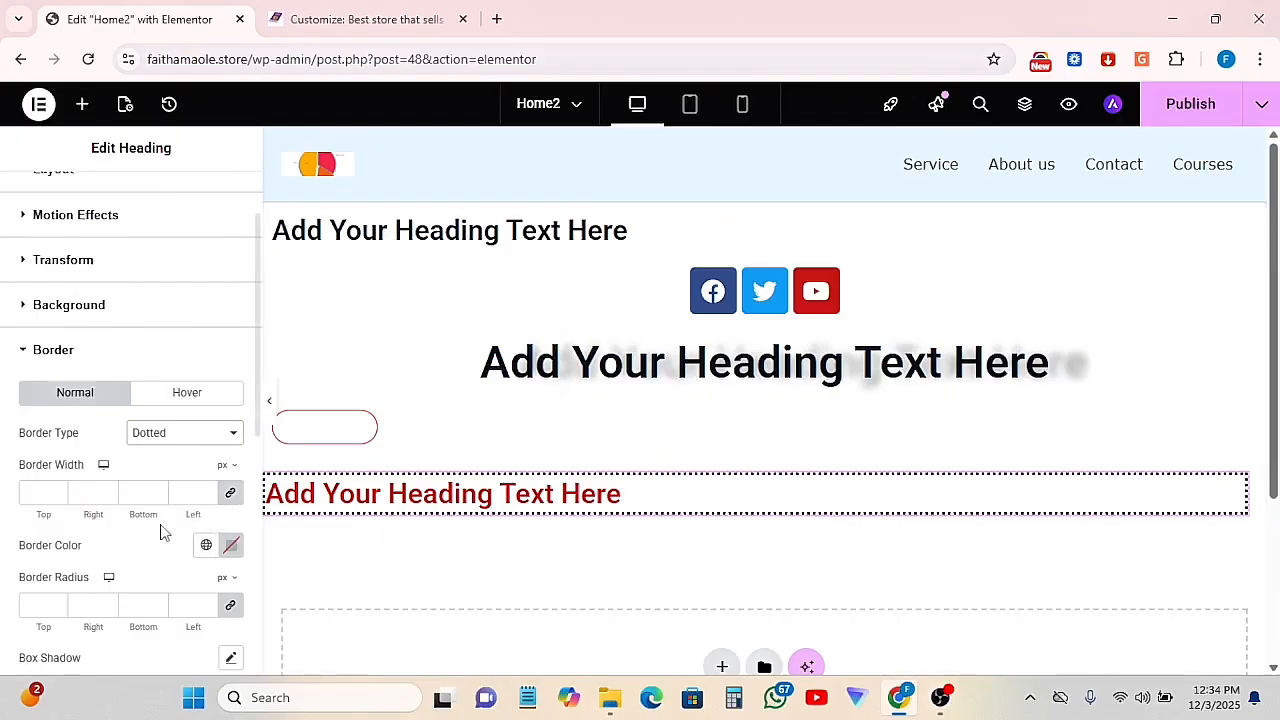
Set the border colour of the red heading to green (#04D867)
{"action": "scroll", "coordinate": [155, 520], "scroll_direction": "down", "scroll_amount": 1}
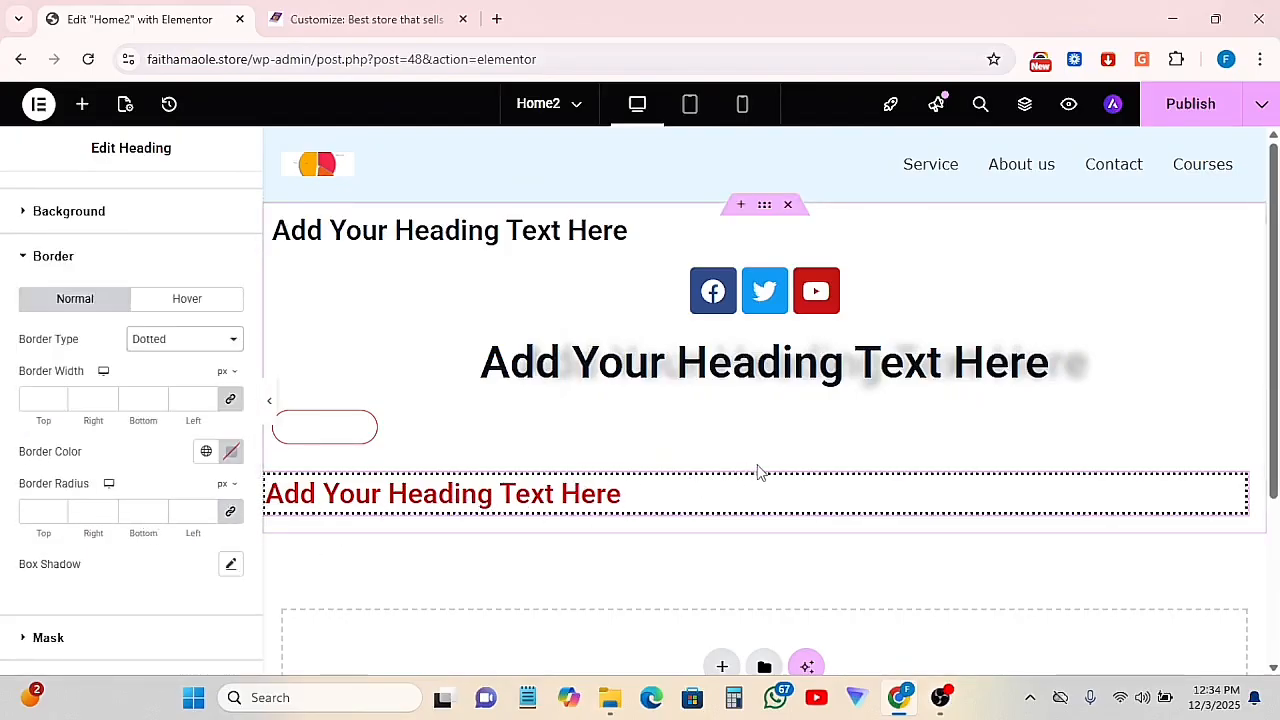
{"action": "left_click", "coordinate": [231, 451]}
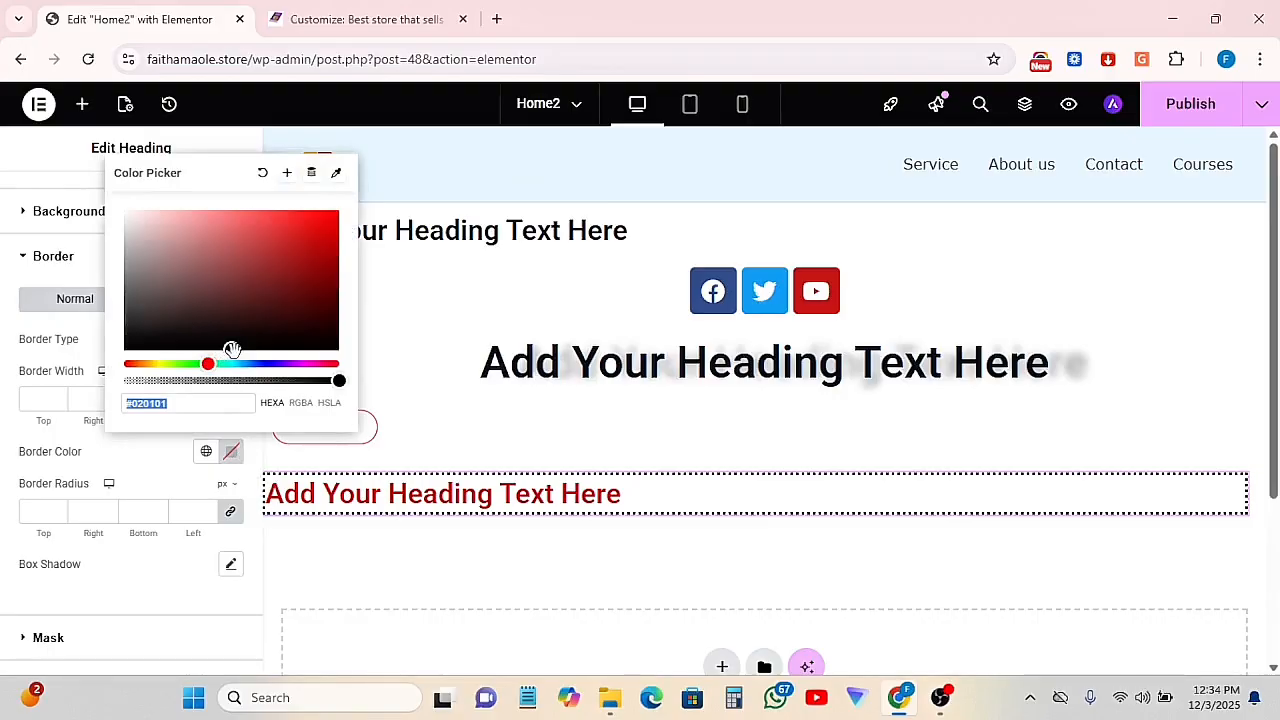
{"action": "left_click", "coordinate": [210, 364]}
{"action": "left_click", "coordinate": [286, 252]}
{"action": "left_click", "coordinate": [334, 232]}
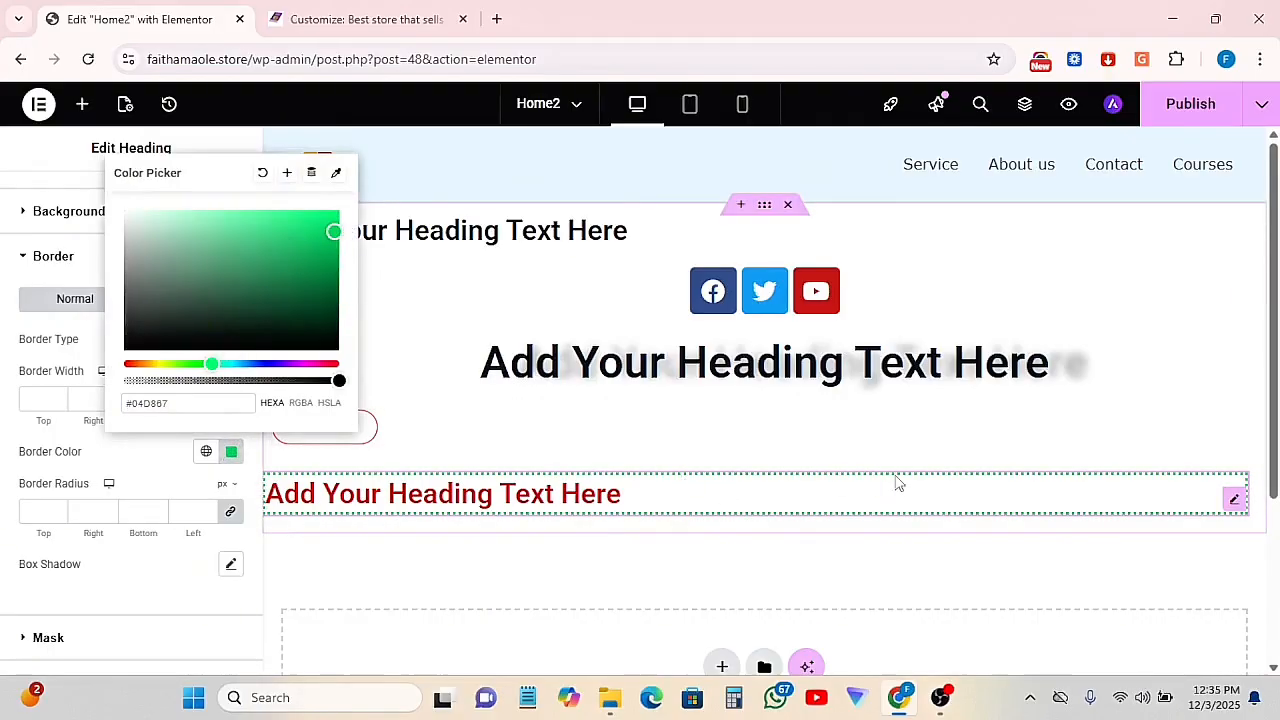
Try border radii of 60 px and 20 px on the red heading and set all corners to 10 px
{"action": "scroll", "coordinate": [92, 563], "scroll_direction": "down", "scroll_amount": 1}
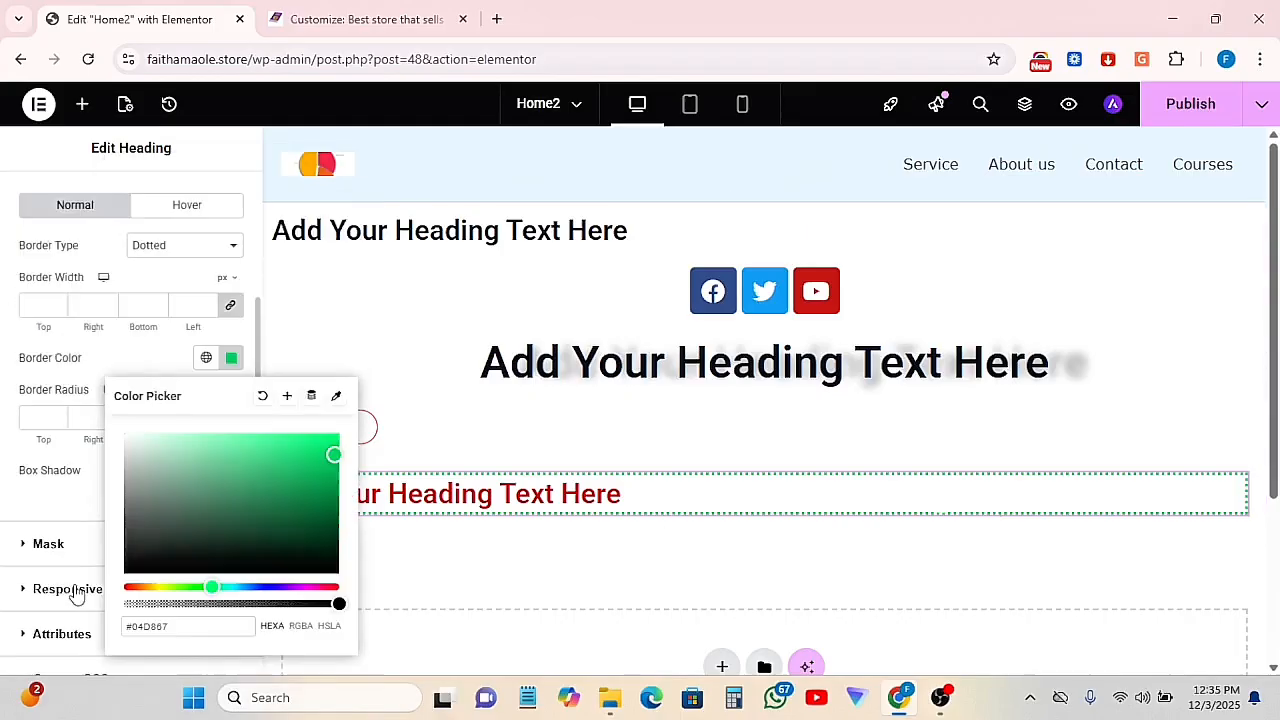
{"action": "left_click", "coordinate": [30, 410]}
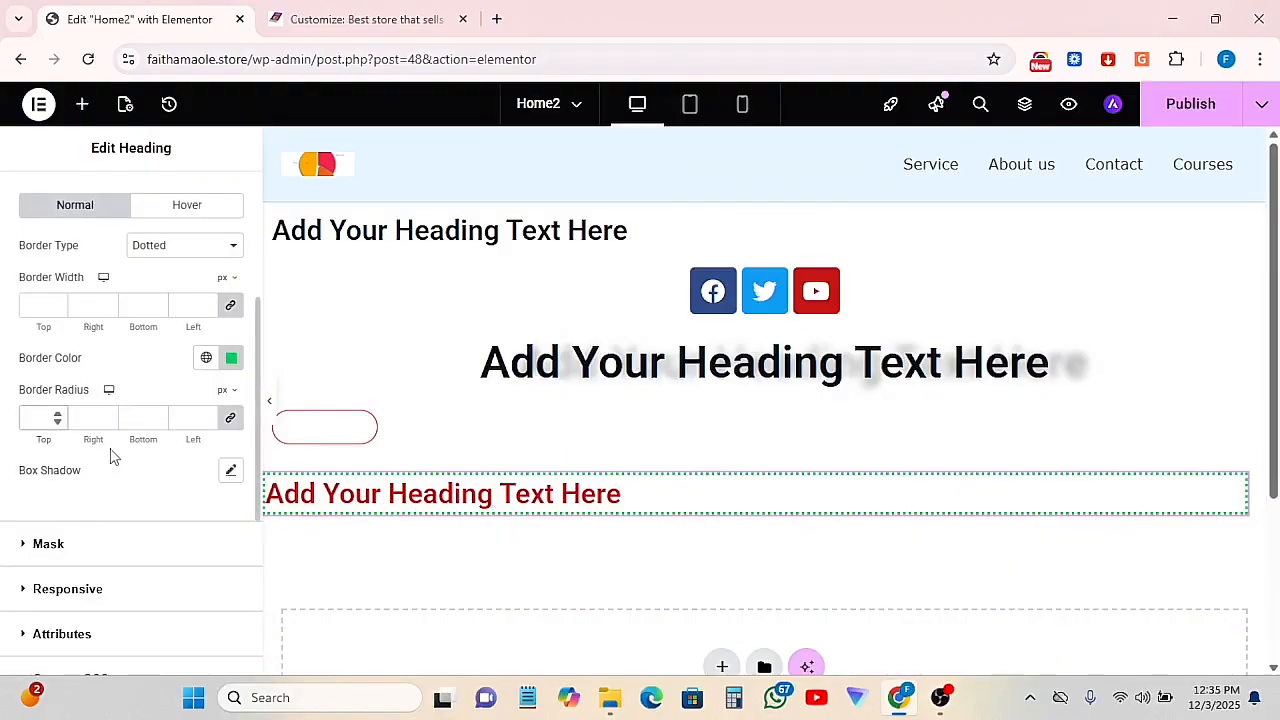
{"action": "type", "text": "60"}
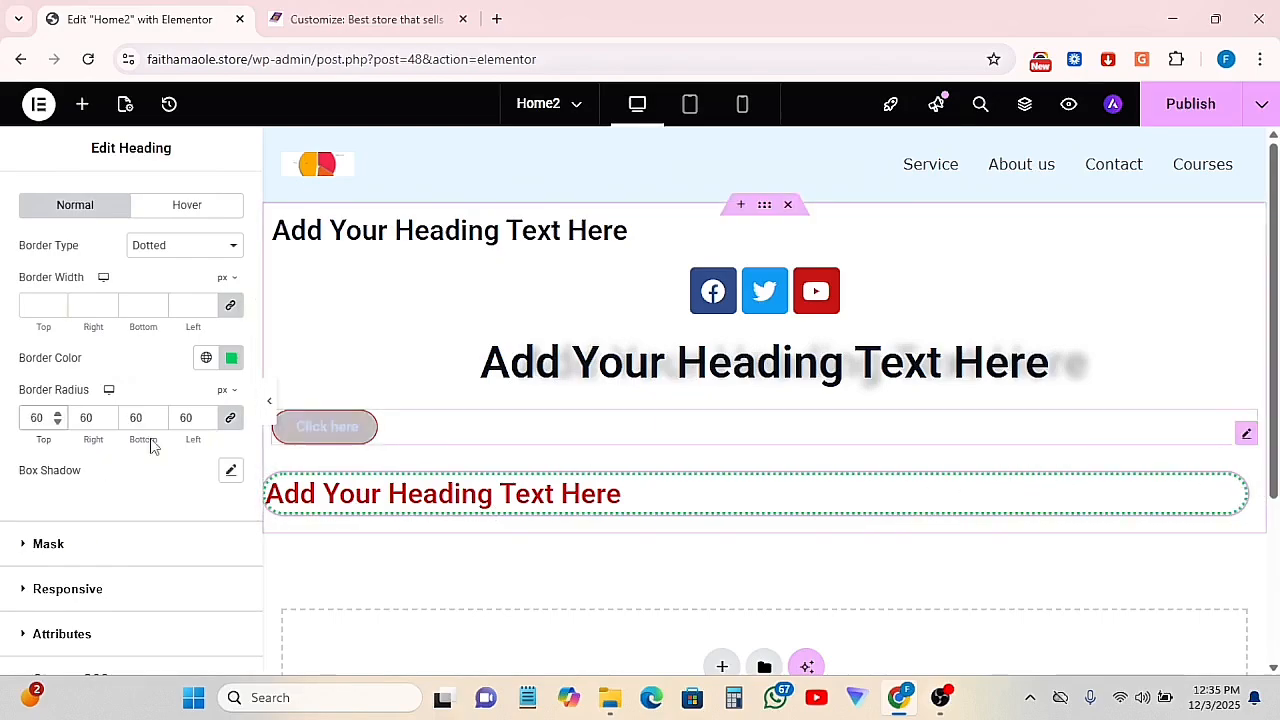
{"action": "type", "text": "2"}
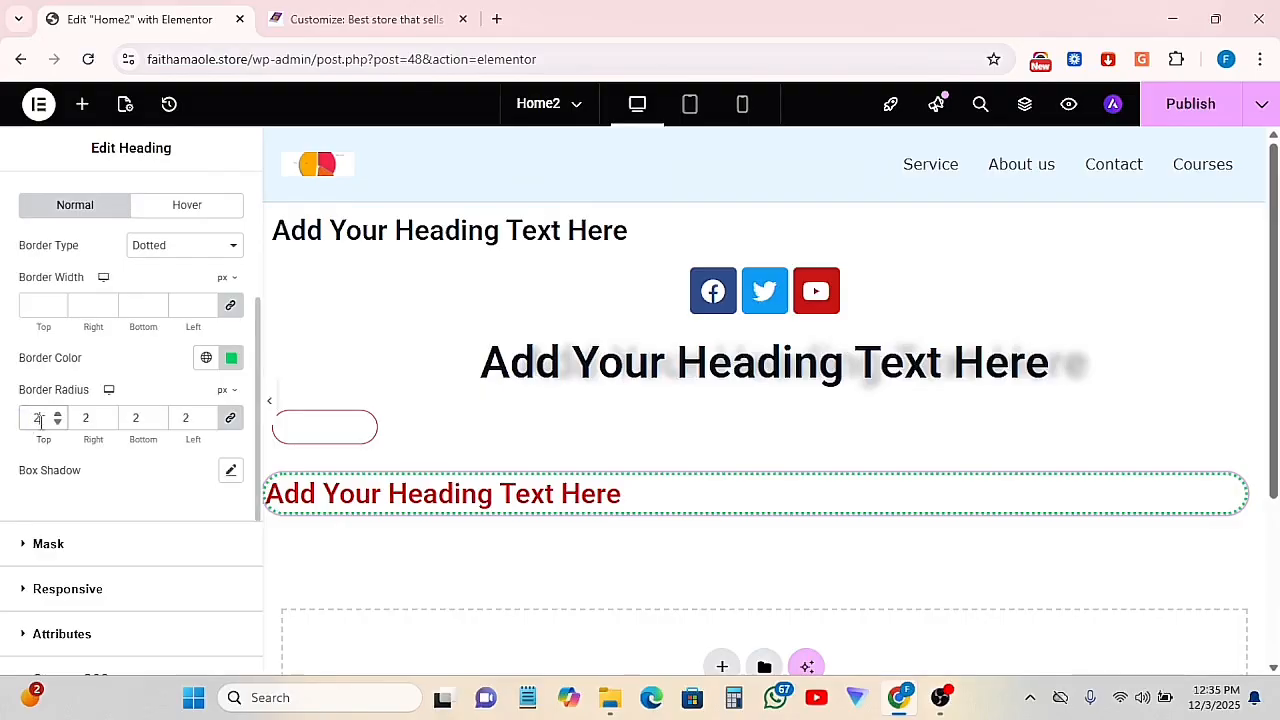
{"action": "type", "text": "0"}
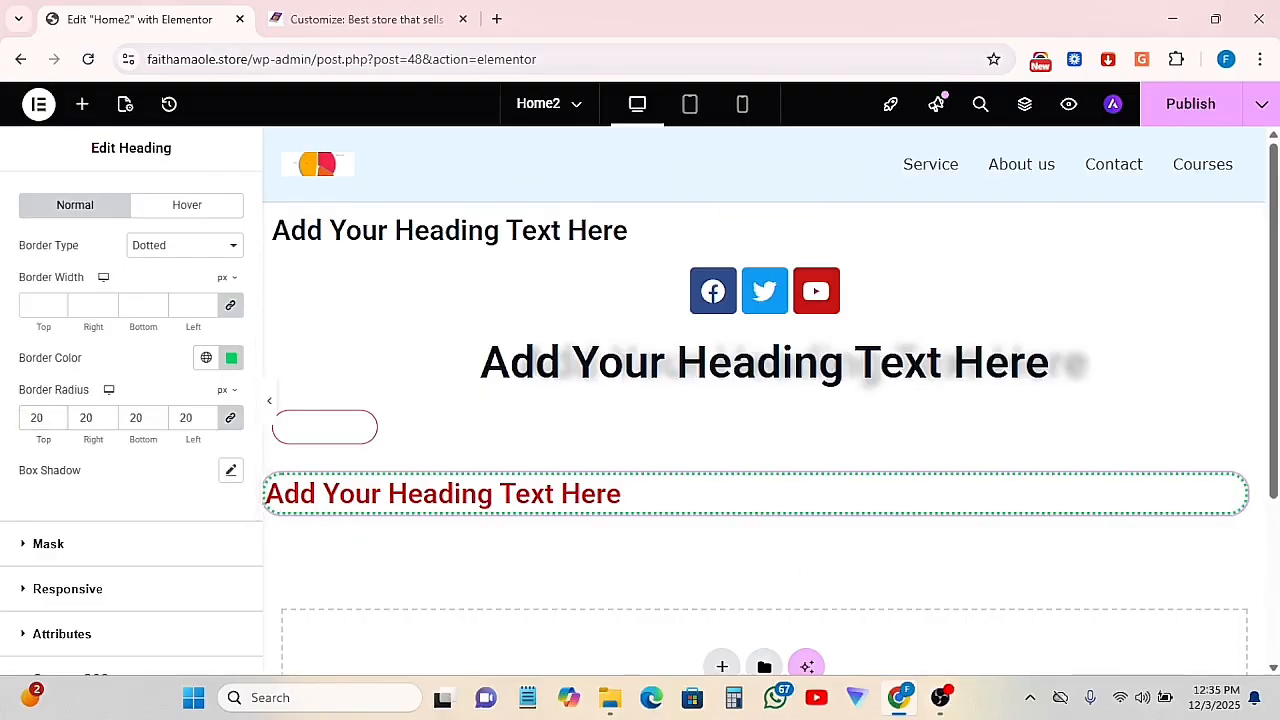
{"action": "double_click", "coordinate": [33, 418]}
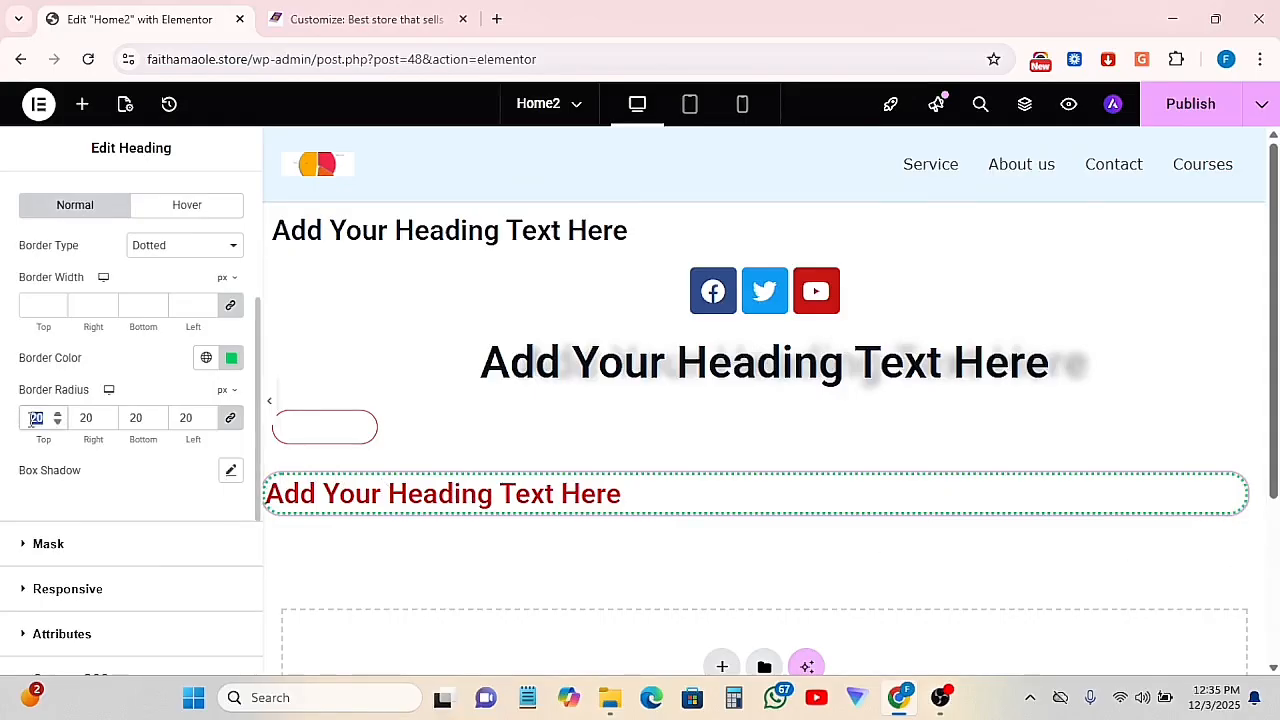
{"action": "type", "text": "10"}
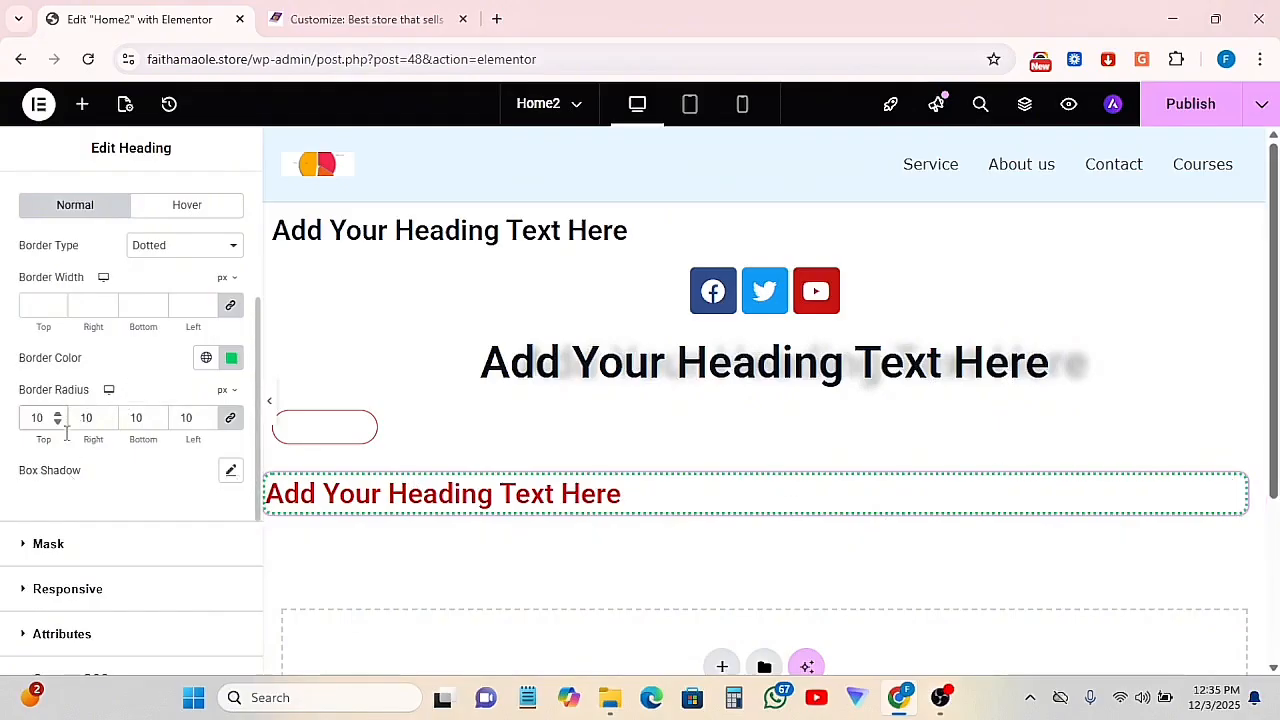
Turn on the mask for the red heading and choose the Oval vertical shape
{"action": "scroll", "coordinate": [128, 518], "scroll_direction": "down", "scroll_amount": 2}
{"action": "left_click", "coordinate": [48, 358]}
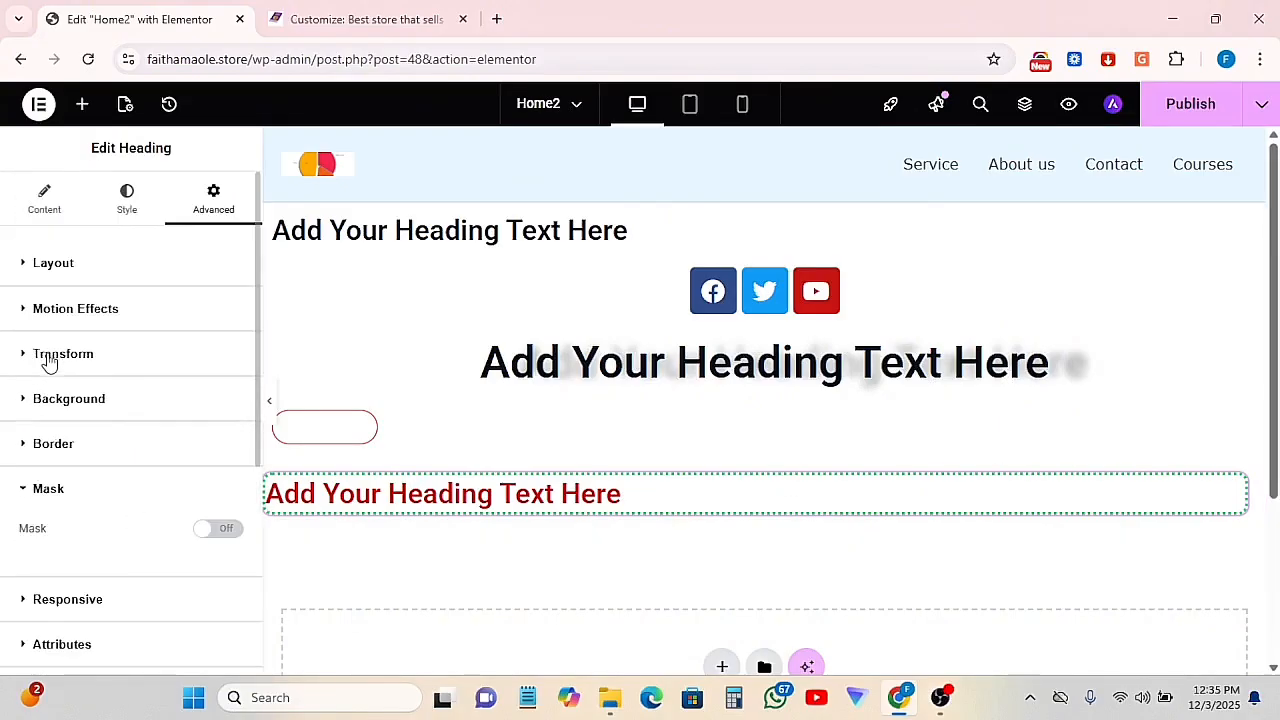
{"action": "left_click", "coordinate": [221, 533]}
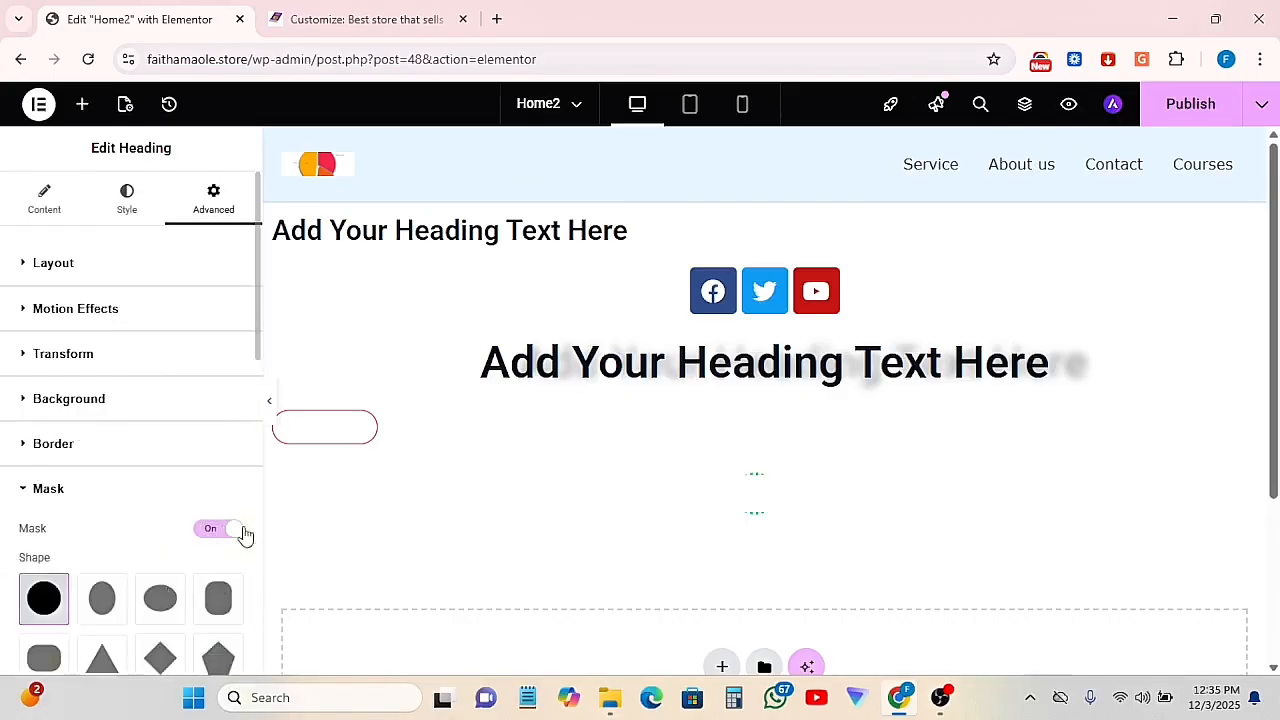
{"action": "left_click", "coordinate": [102, 600]}
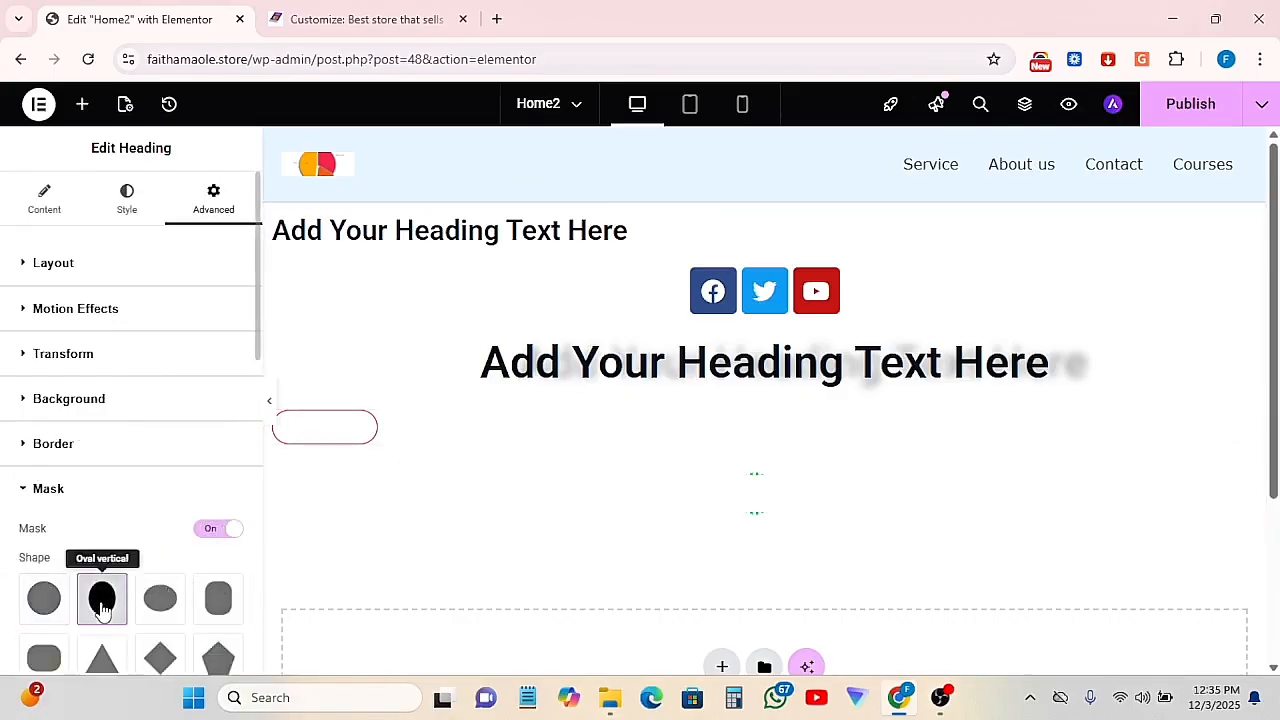
{"action": "scroll", "coordinate": [170, 610], "scroll_direction": "down", "scroll_amount": 2}
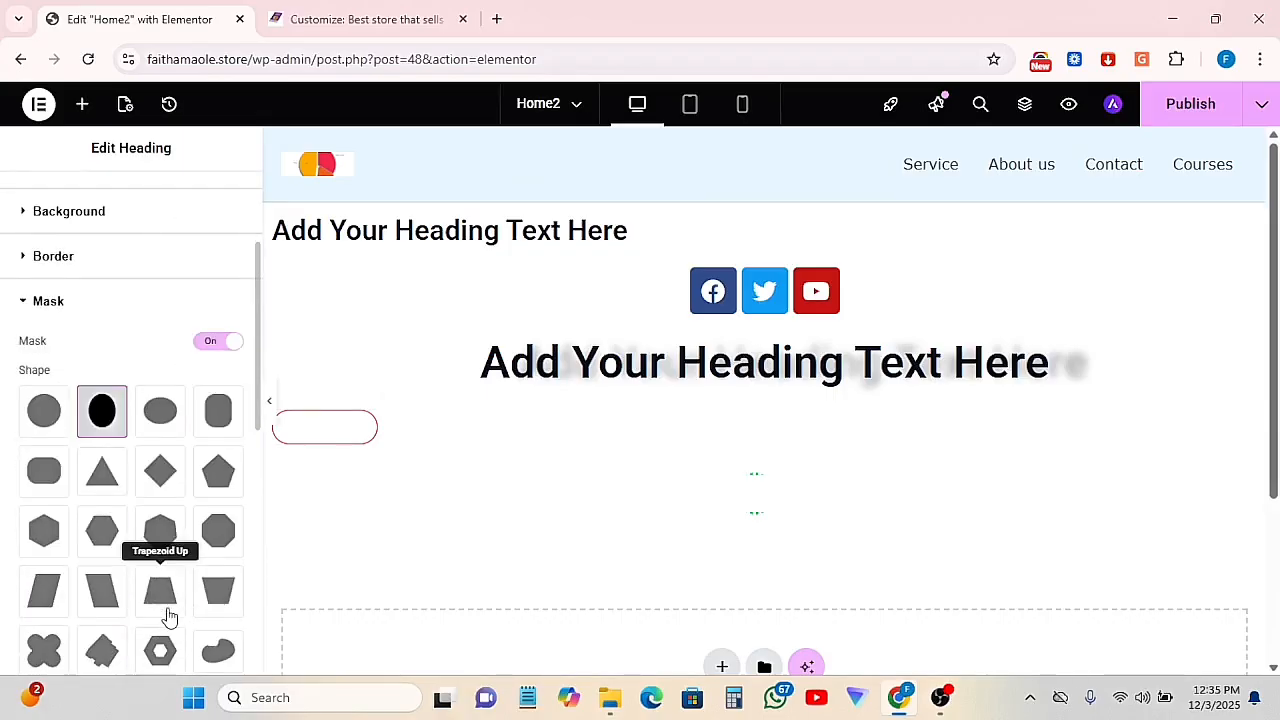
Turn off the mask for the red heading
{"action": "scroll", "coordinate": [170, 610], "scroll_direction": "up", "scroll_amount": 2}
{"action": "left_click", "coordinate": [221, 533]}
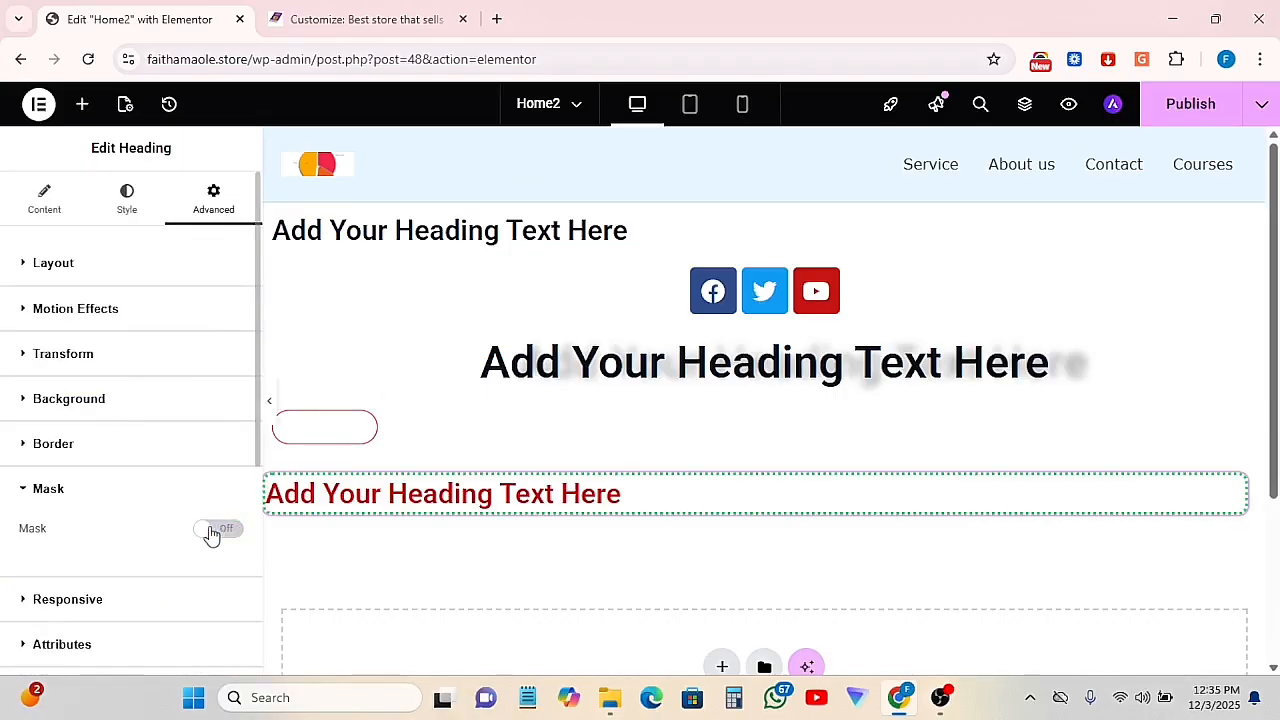
Try hiding the red heading on desktop through its responsive visibility settings and restore it
{"action": "left_click", "coordinate": [67, 599]}
{"action": "scroll", "coordinate": [533, 540], "scroll_direction": "down", "scroll_amount": 2}
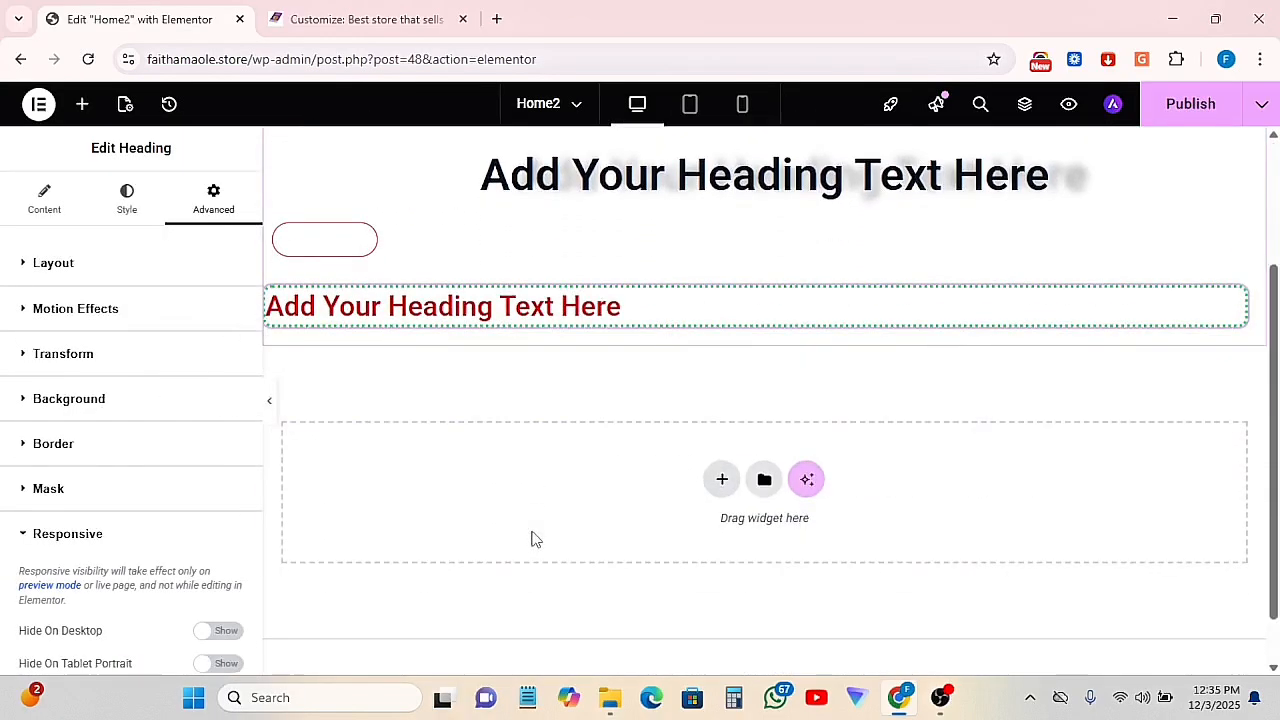
{"action": "scroll", "coordinate": [459, 325], "scroll_direction": "down", "scroll_amount": 1}
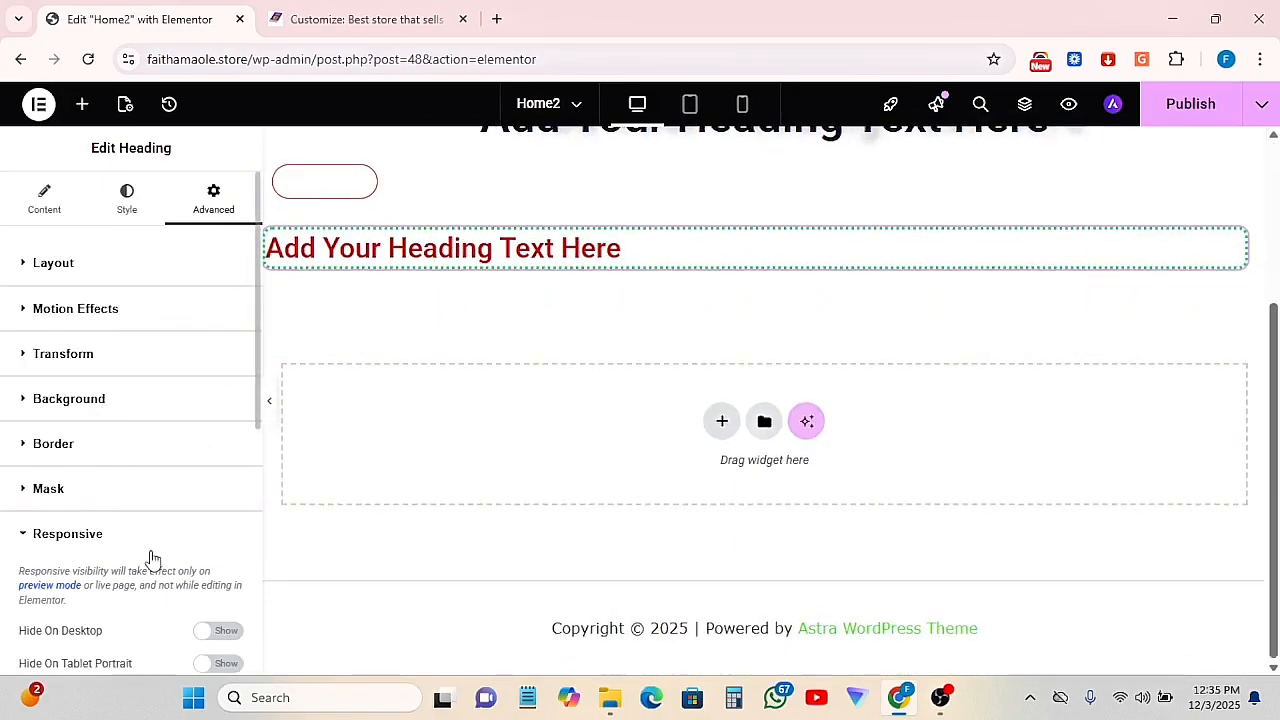
{"action": "scroll", "coordinate": [152, 555], "scroll_direction": "down", "scroll_amount": 3}
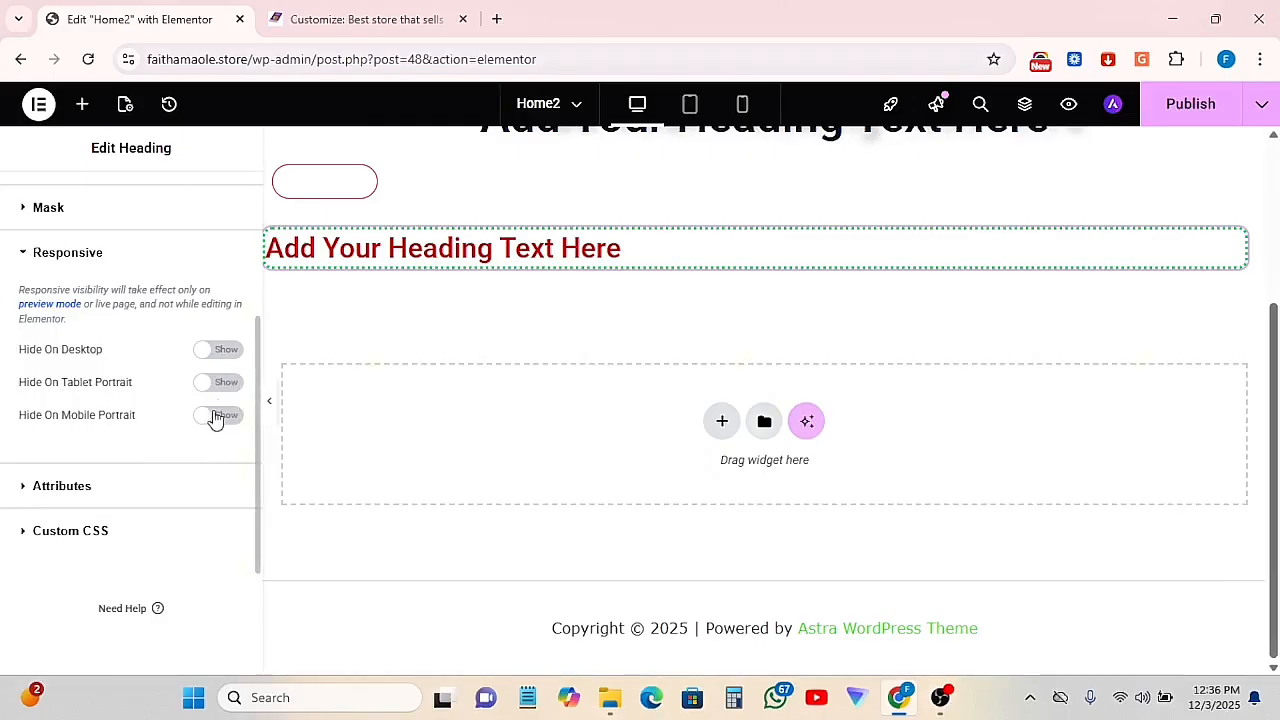
{"action": "left_click", "coordinate": [203, 353]}
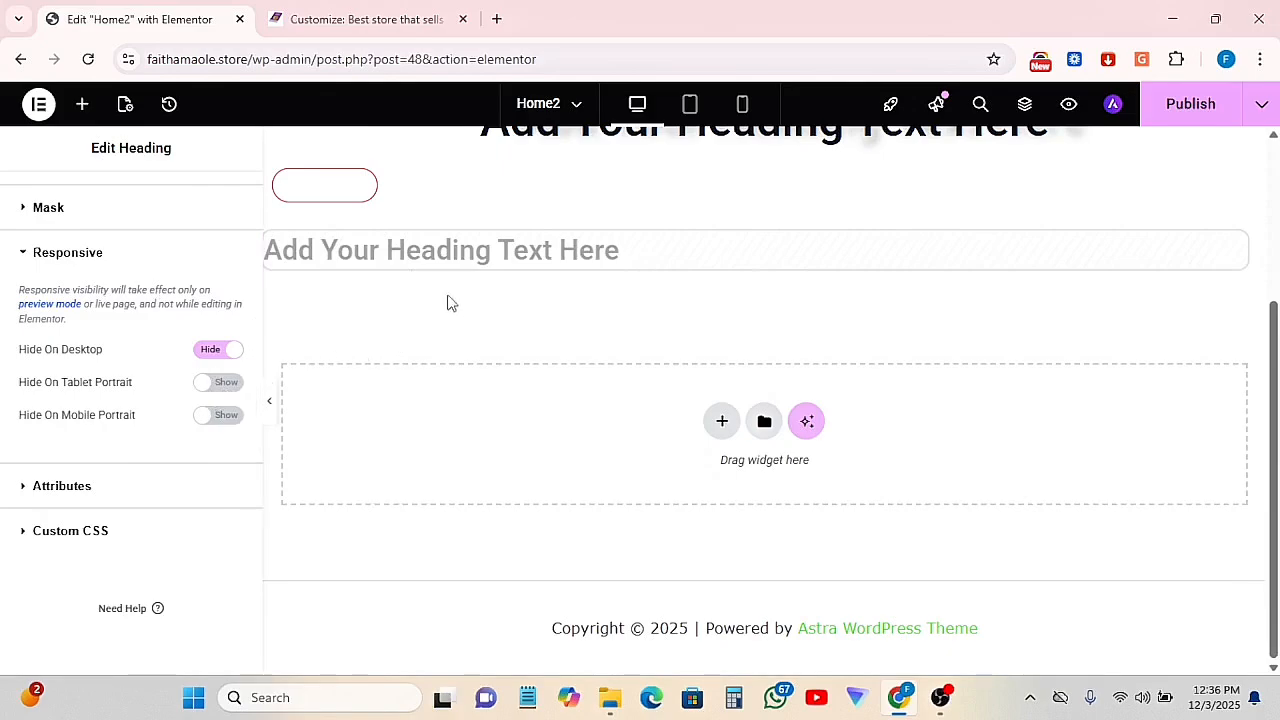
{"action": "left_click", "coordinate": [218, 350]}
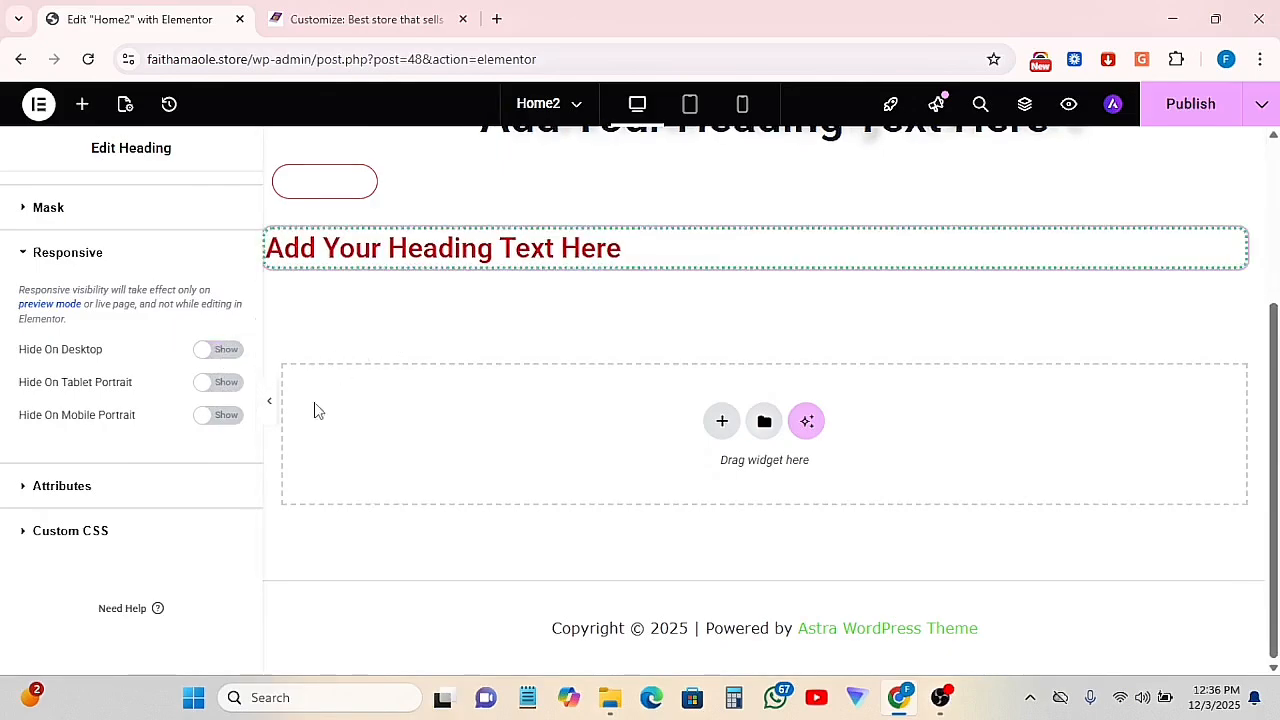
Hide the red heading on mobile portrait, preview the page in mobile view and return to desktop view
{"action": "left_click", "coordinate": [218, 418]}
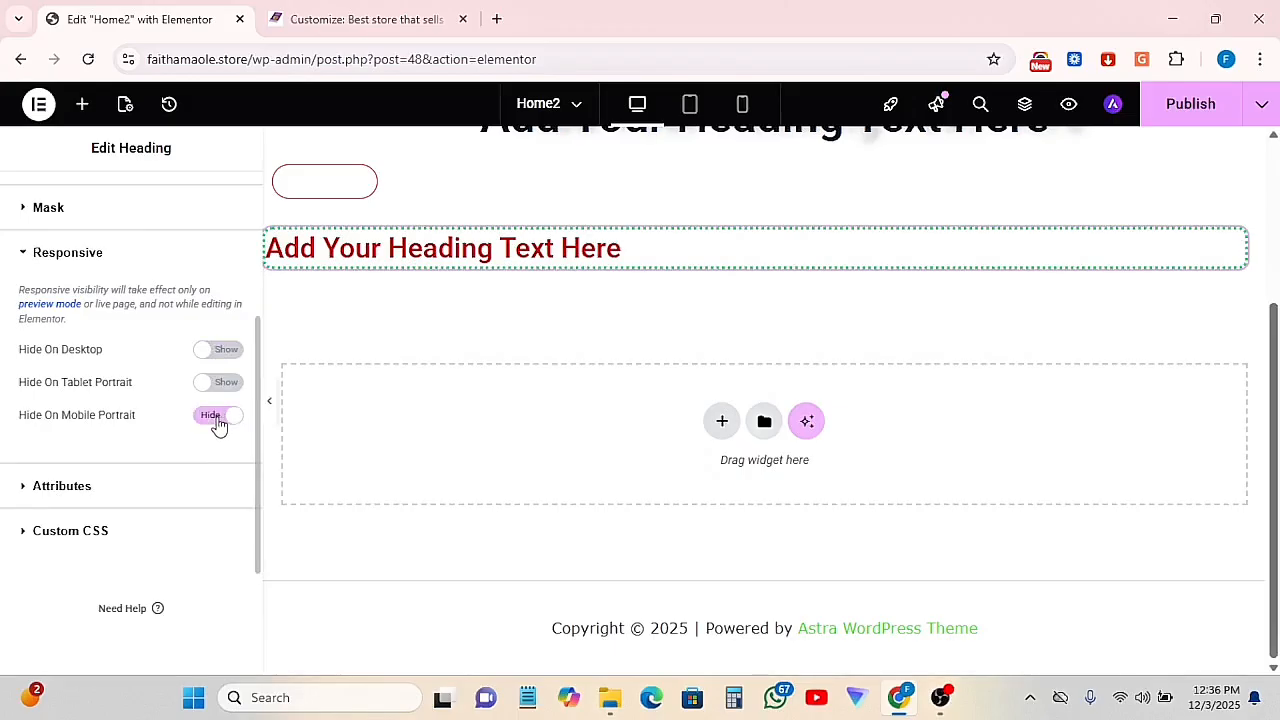
{"action": "left_click", "coordinate": [743, 106]}
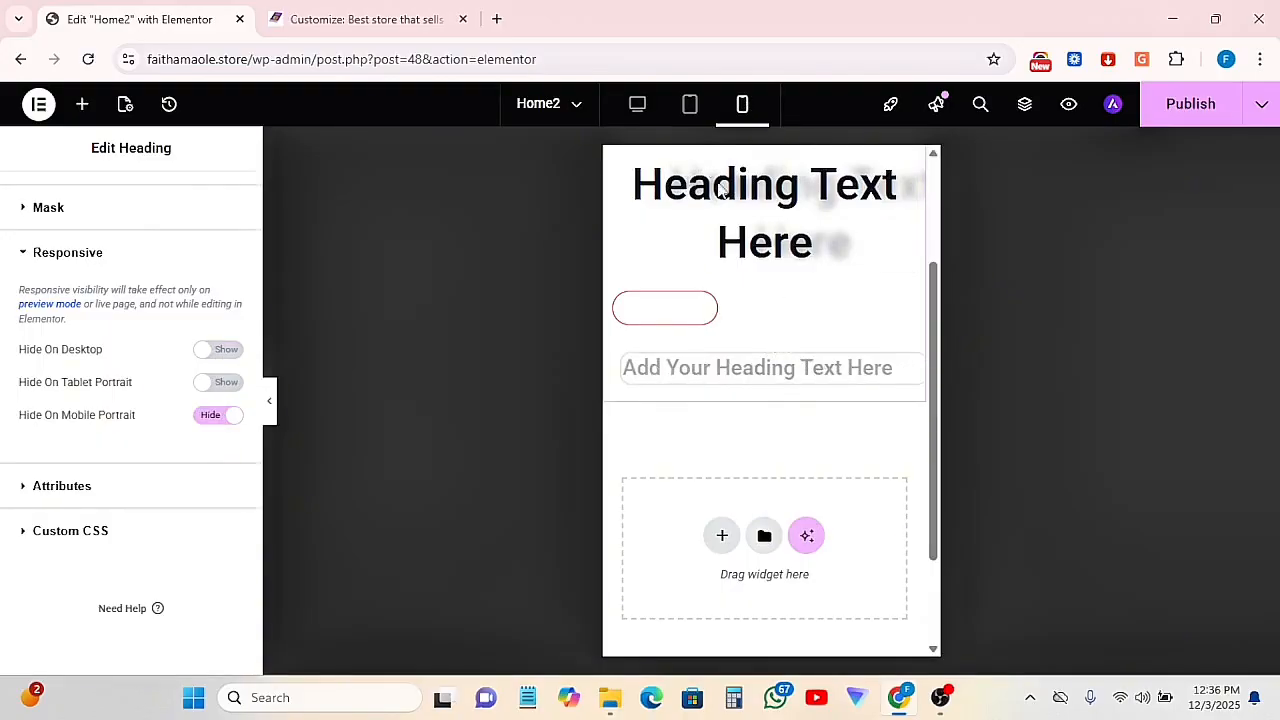
{"action": "left_click", "coordinate": [637, 104]}
Look at the Attributes and Custom CSS options of the red heading
{"action": "scroll", "coordinate": [100, 512], "scroll_direction": "down", "scroll_amount": 1}
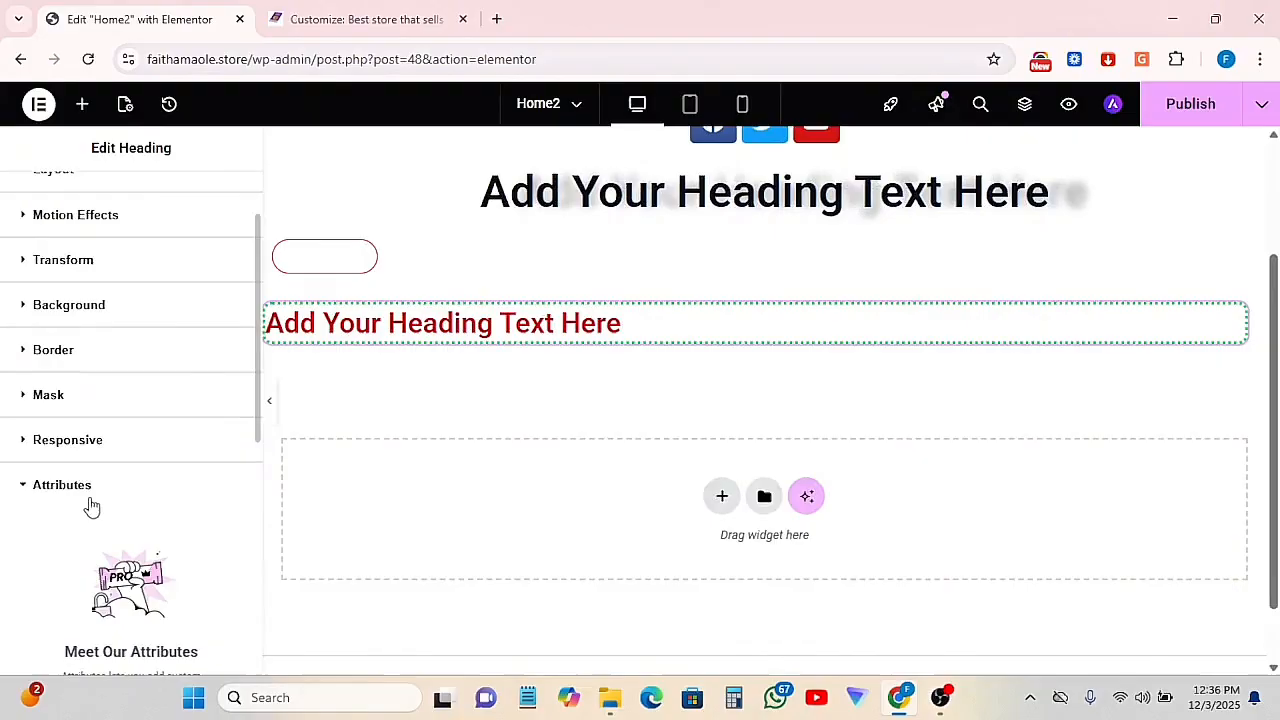
{"action": "left_click", "coordinate": [86, 497]}
{"action": "scroll", "coordinate": [87, 590], "scroll_direction": "down", "scroll_amount": 3}
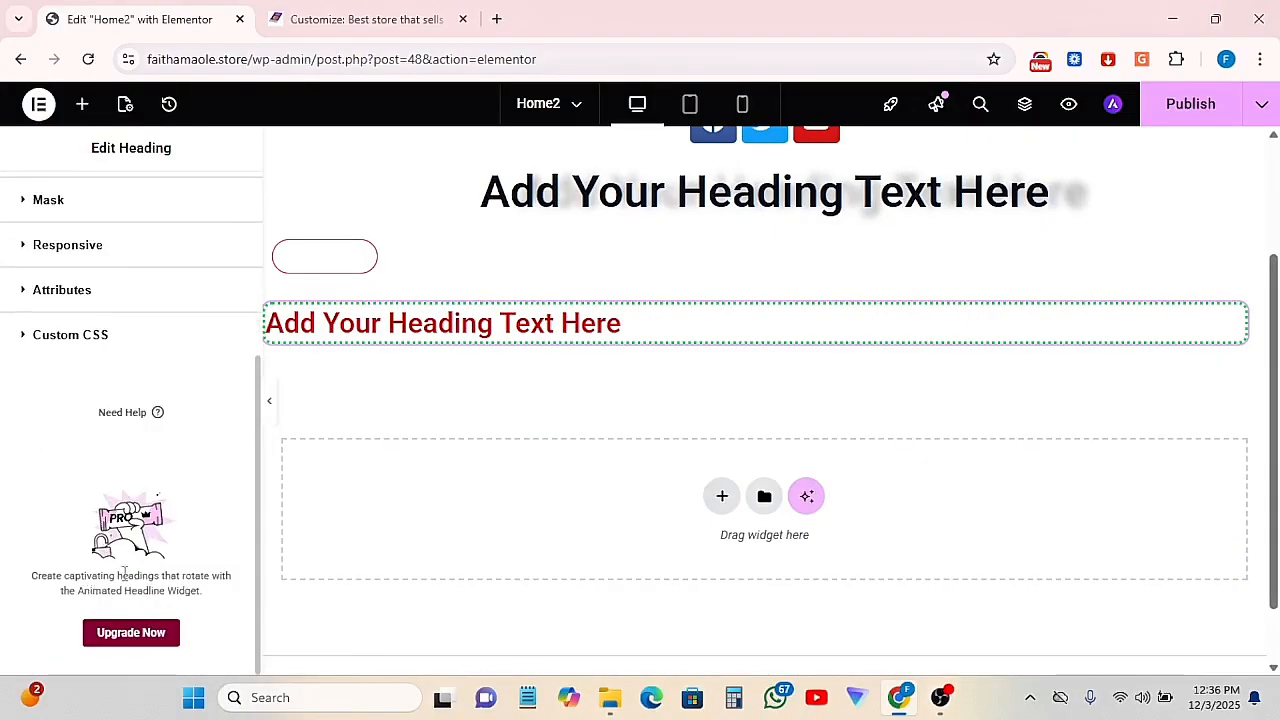
{"action": "left_click", "coordinate": [62, 338]}
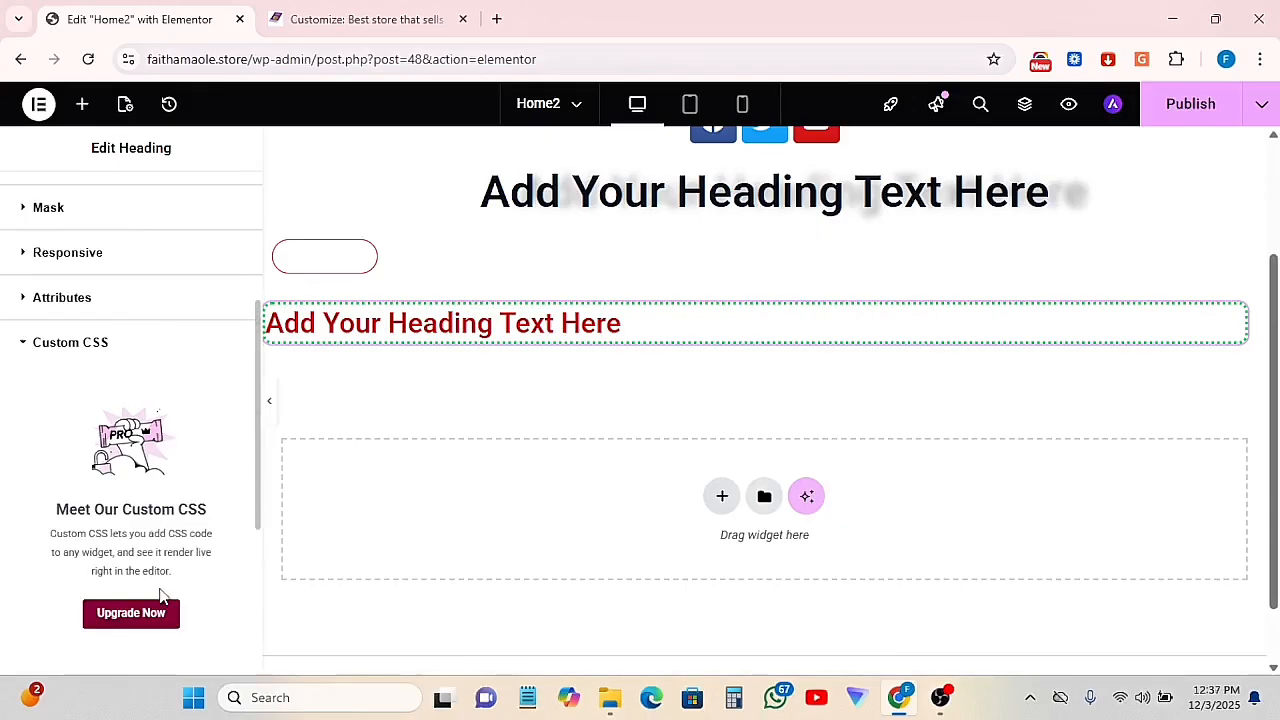
Try the Fade In entrance animation on the red heading and set Entrance Animation to Slide In Down
{"action": "scroll", "coordinate": [100, 450], "scroll_direction": "up", "scroll_amount": 10}
{"action": "left_click", "coordinate": [78, 309]}
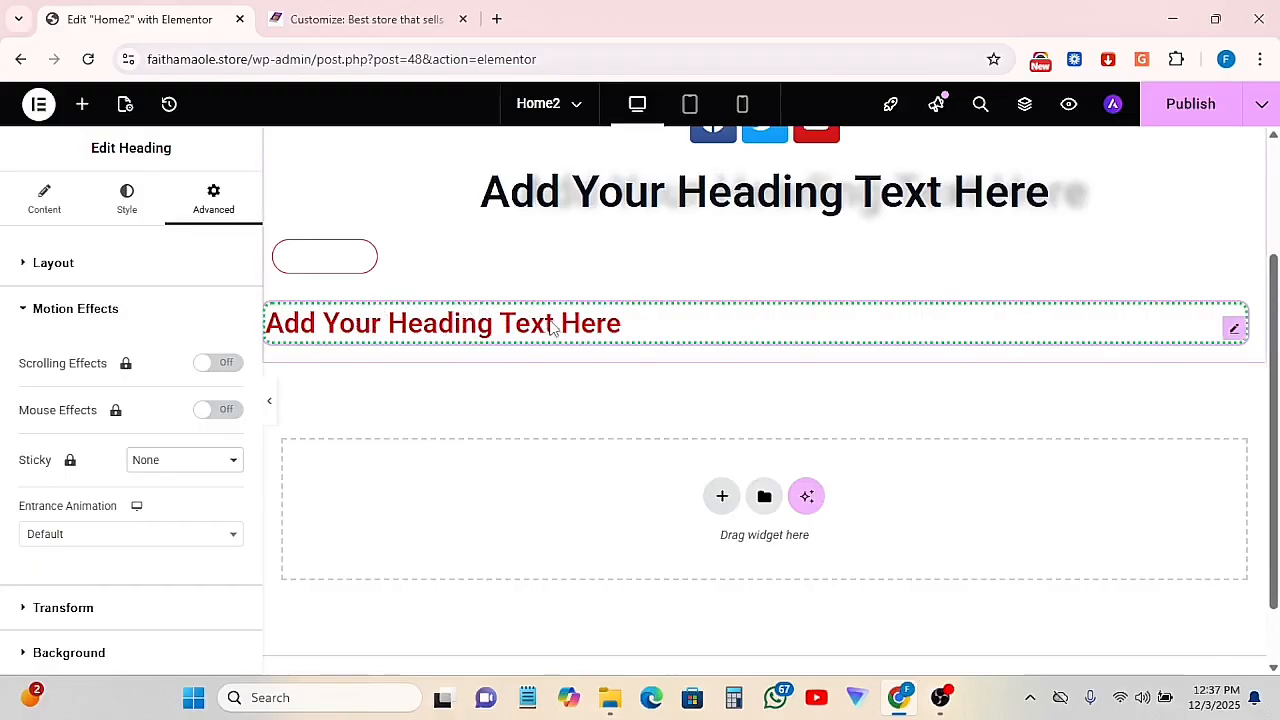
{"action": "left_click", "coordinate": [38, 538]}
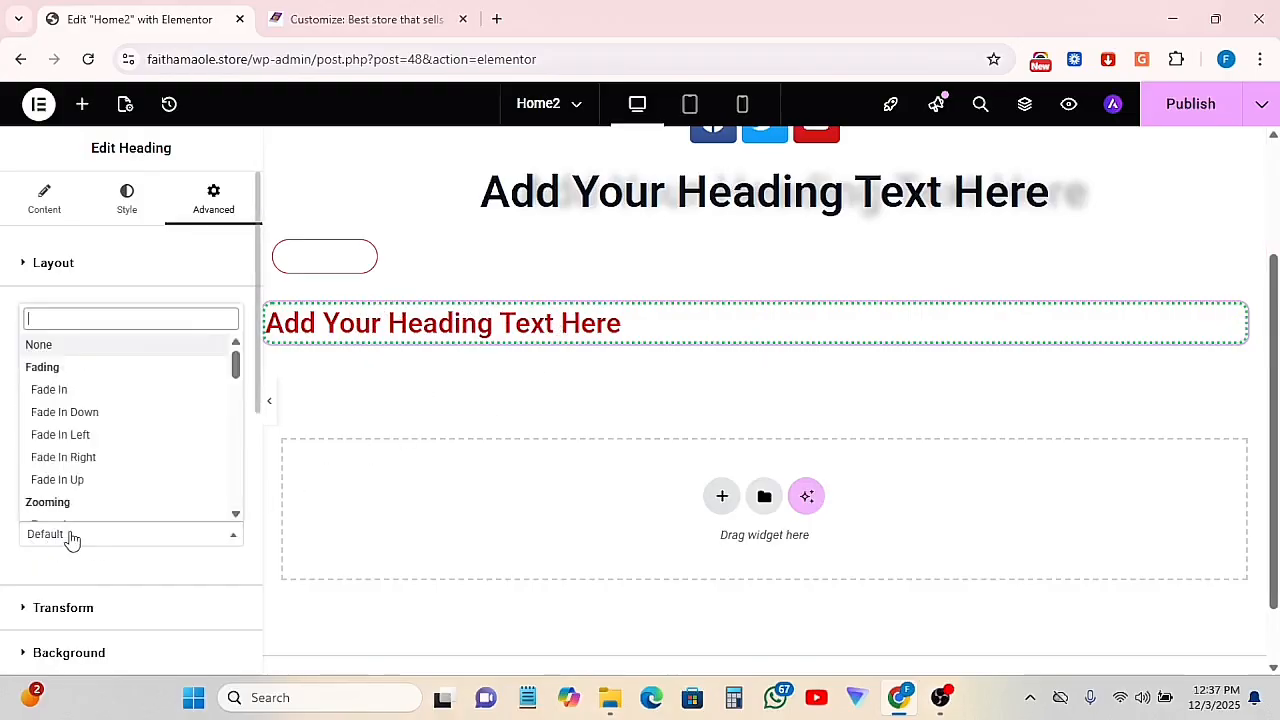
{"action": "left_click", "coordinate": [50, 390]}
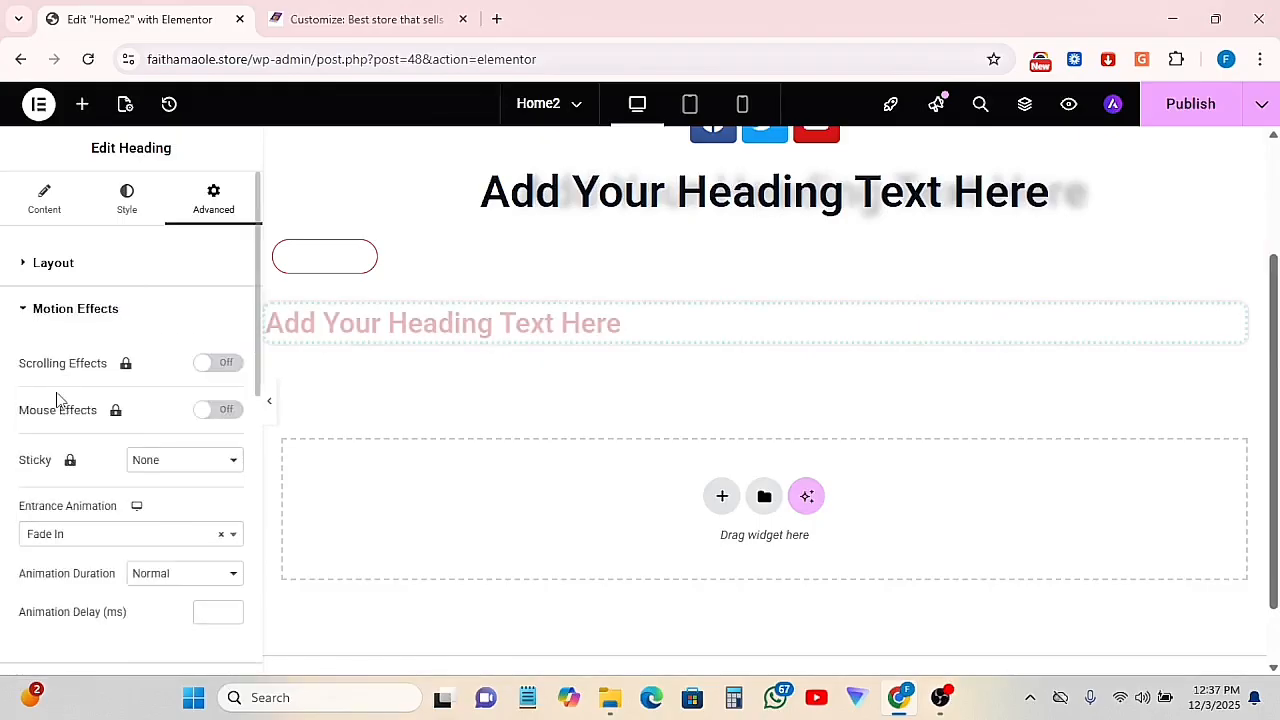
{"action": "left_click", "coordinate": [146, 546]}
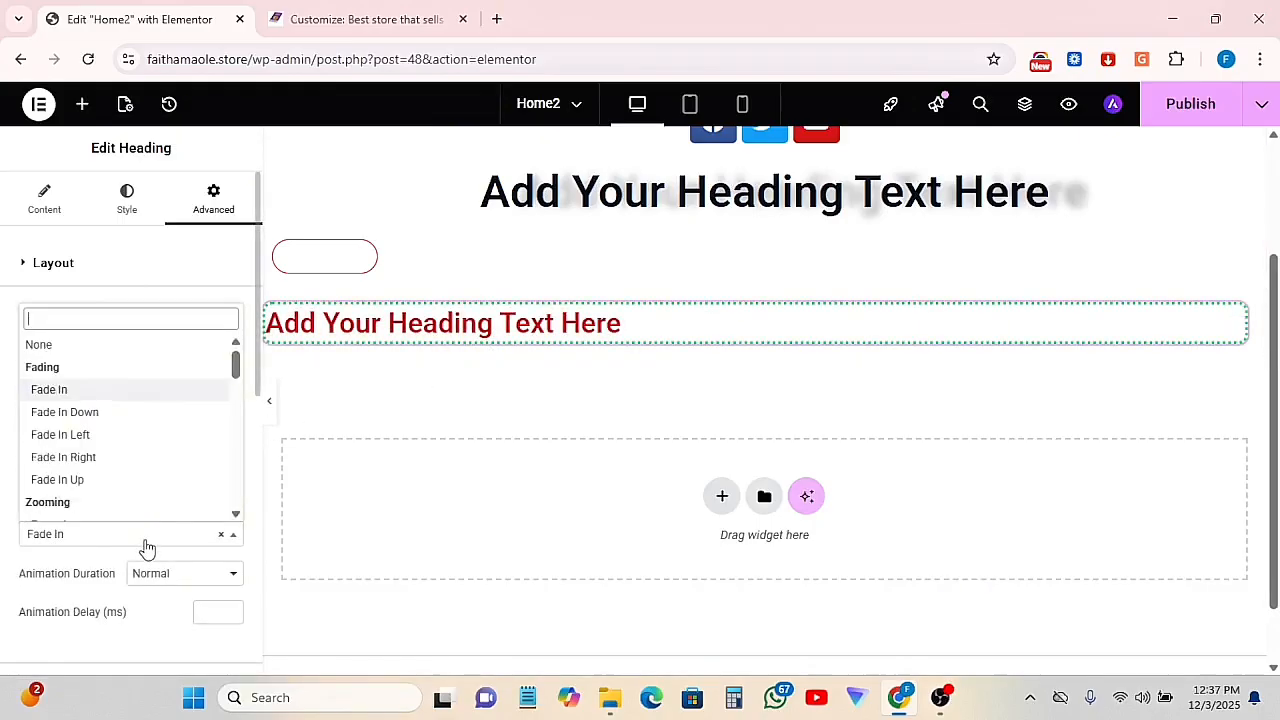
{"action": "scroll", "coordinate": [78, 440], "scroll_direction": "down", "scroll_amount": 2}
{"action": "scroll", "coordinate": [82, 450], "scroll_direction": "down", "scroll_amount": 2}
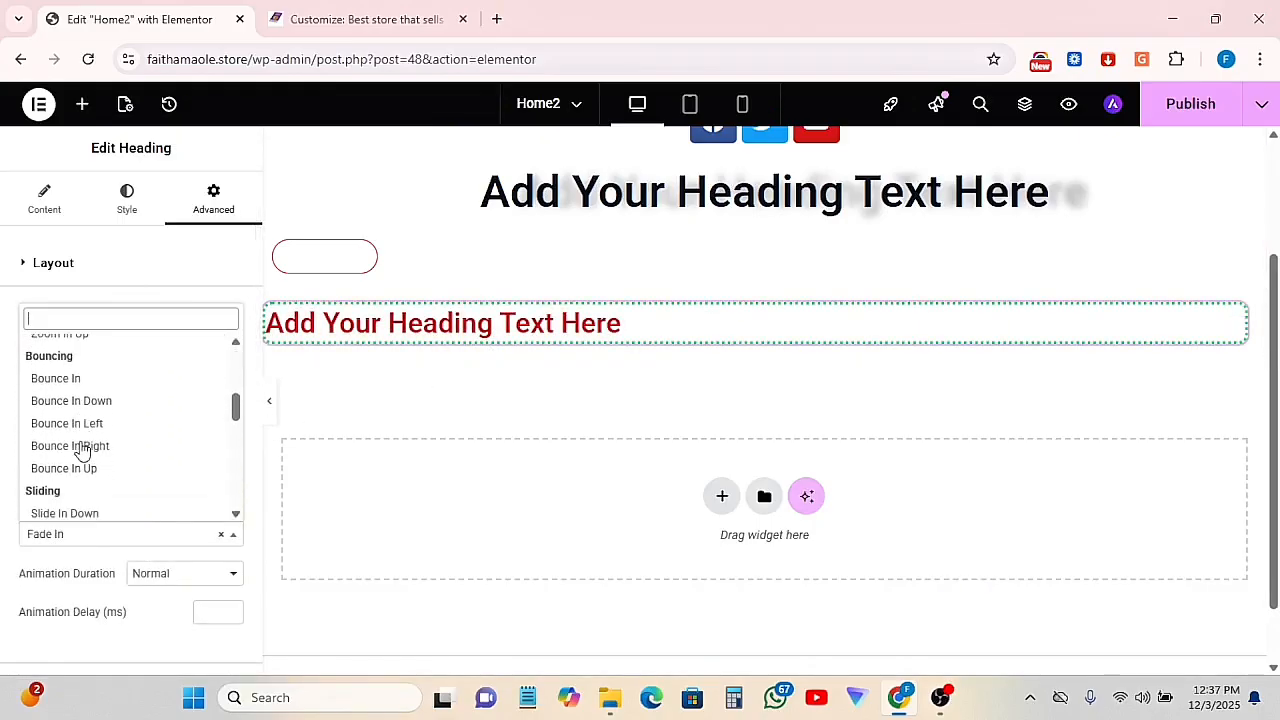
{"action": "left_click", "coordinate": [65, 513]}
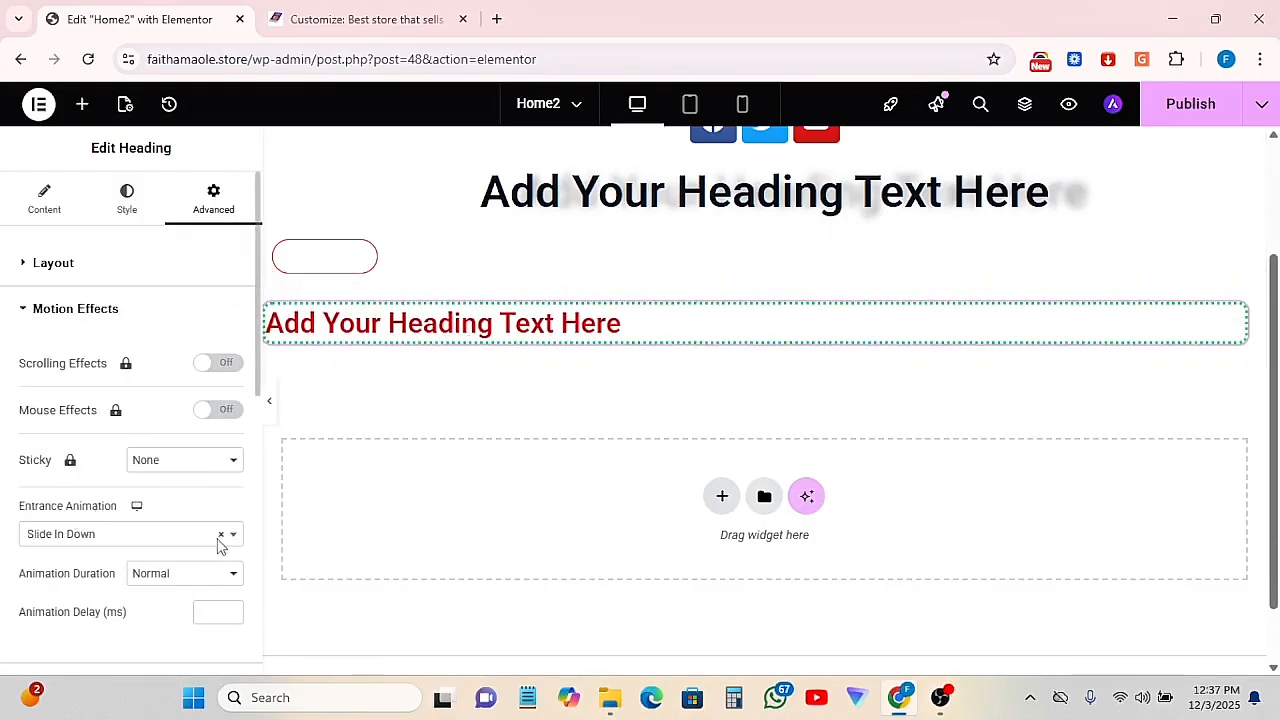
Set the entrance animation duration of the red heading to Fast and collapse its motion effects settings
{"action": "scroll", "coordinate": [214, 520], "scroll_direction": "down", "scroll_amount": 2}
{"action": "left_click", "coordinate": [205, 390]}
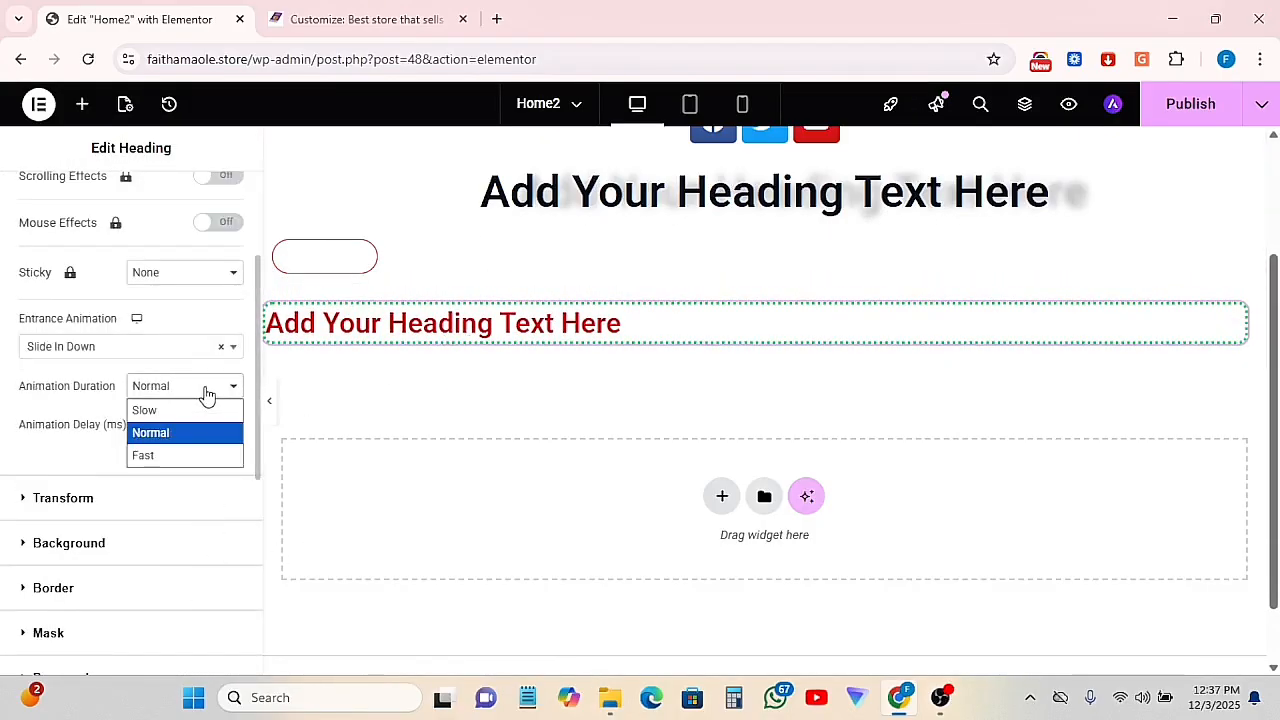
{"action": "left_click", "coordinate": [143, 456]}
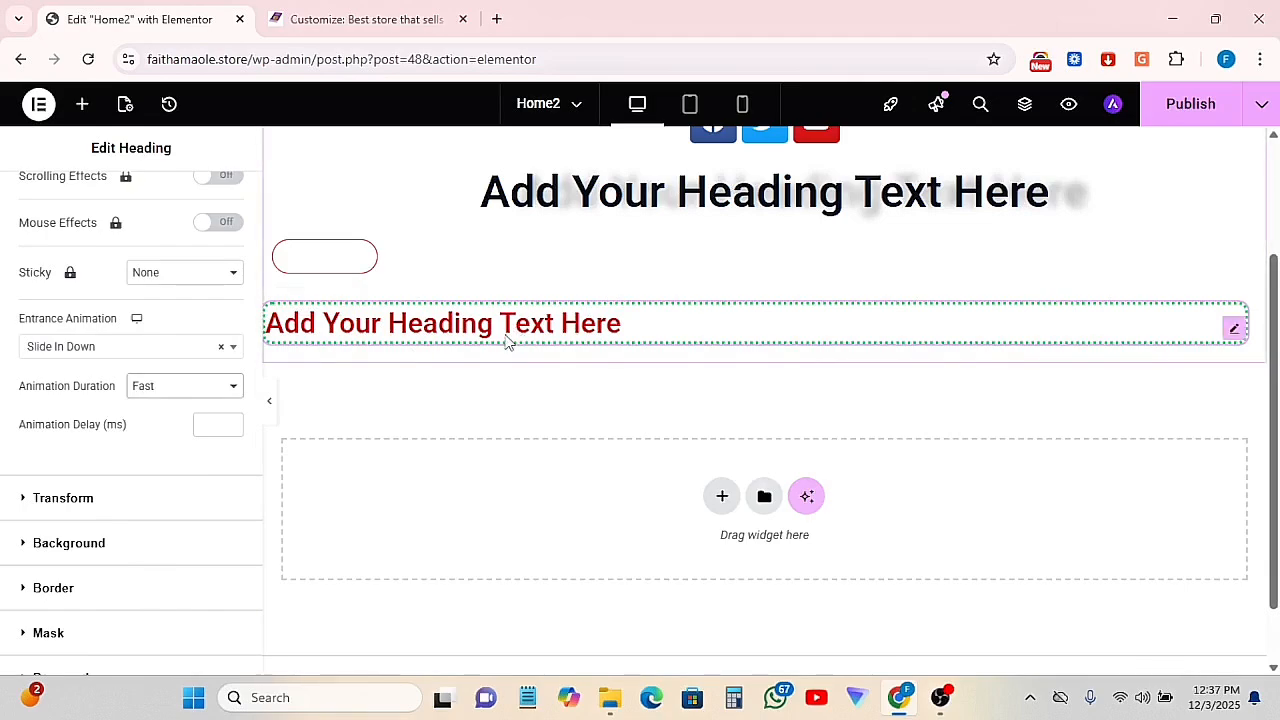
{"action": "scroll", "coordinate": [140, 437], "scroll_direction": "up", "scroll_amount": 2}
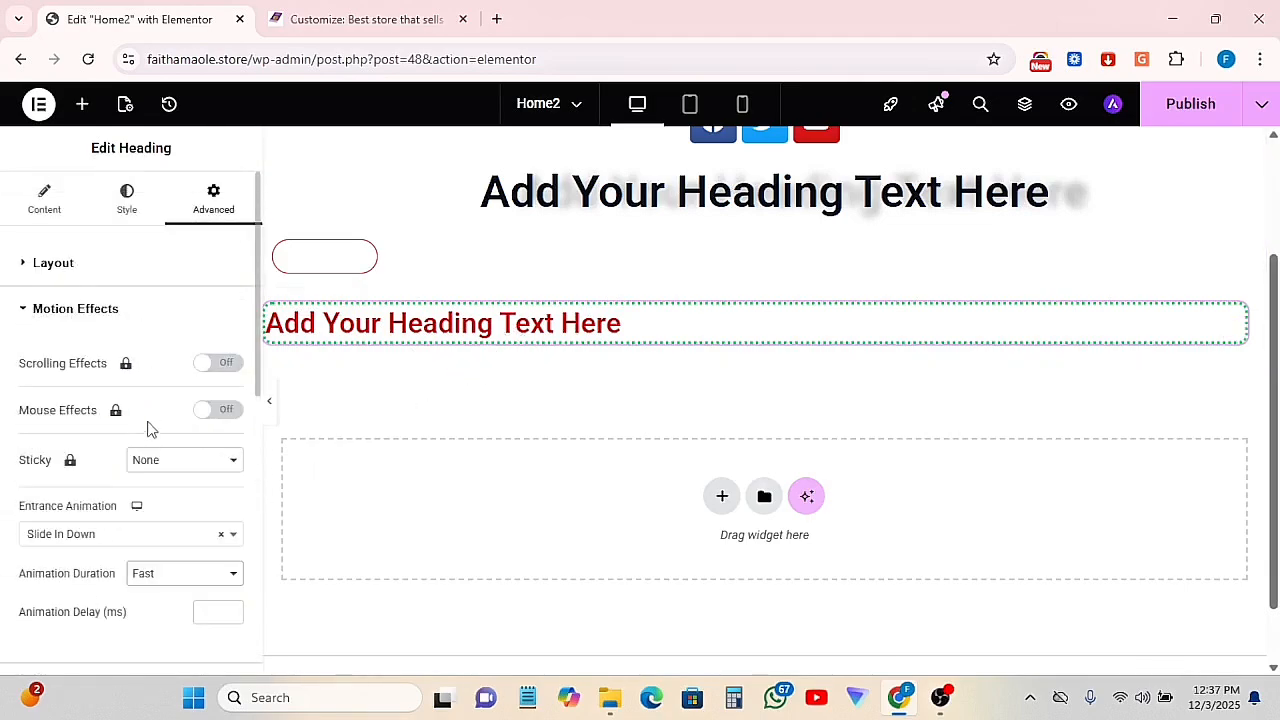
{"action": "left_click", "coordinate": [20, 308]}
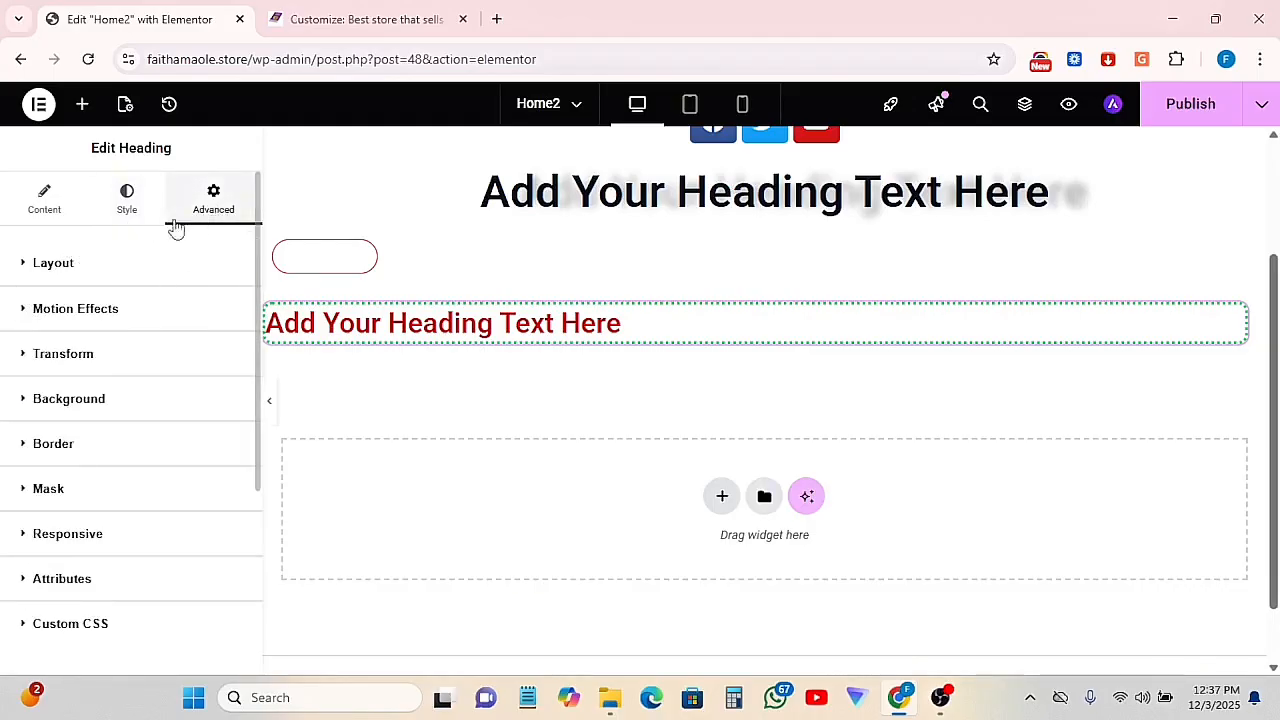
Review the red heading's layout settings and return to the list of widgets
{"action": "left_click", "coordinate": [53, 266]}
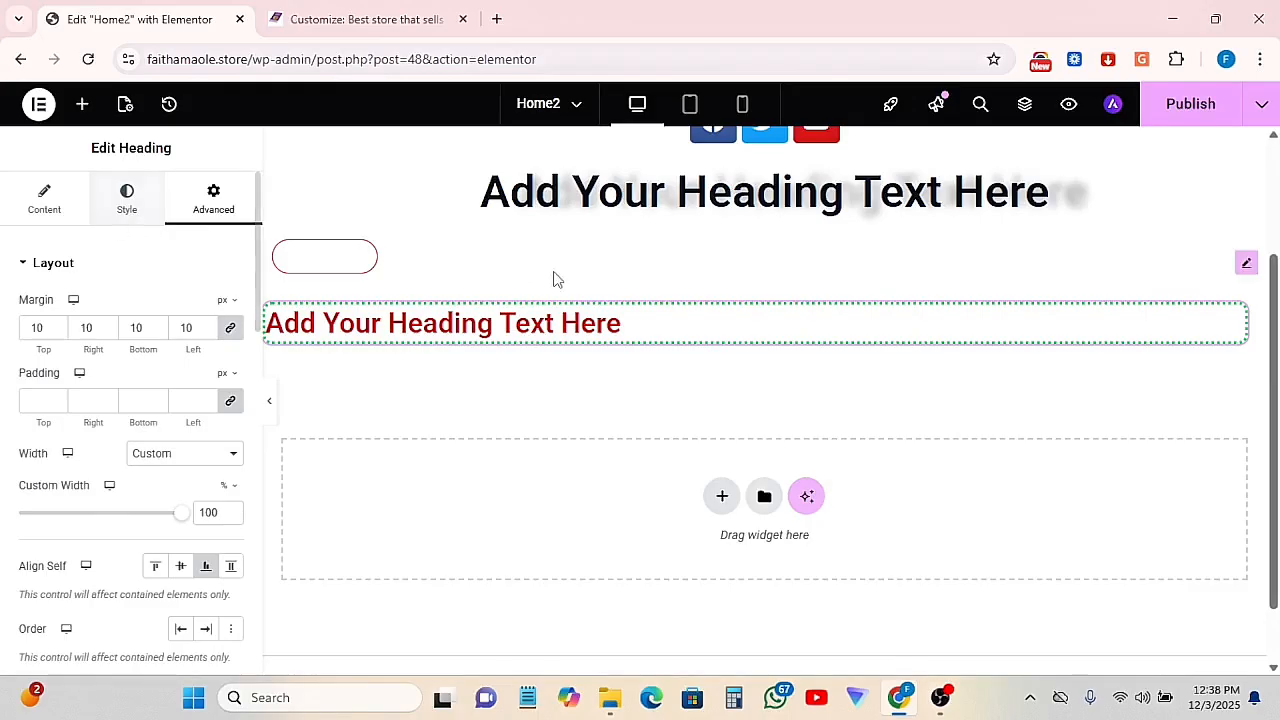
{"action": "scroll", "coordinate": [554, 280], "scroll_direction": "up", "scroll_amount": 2}
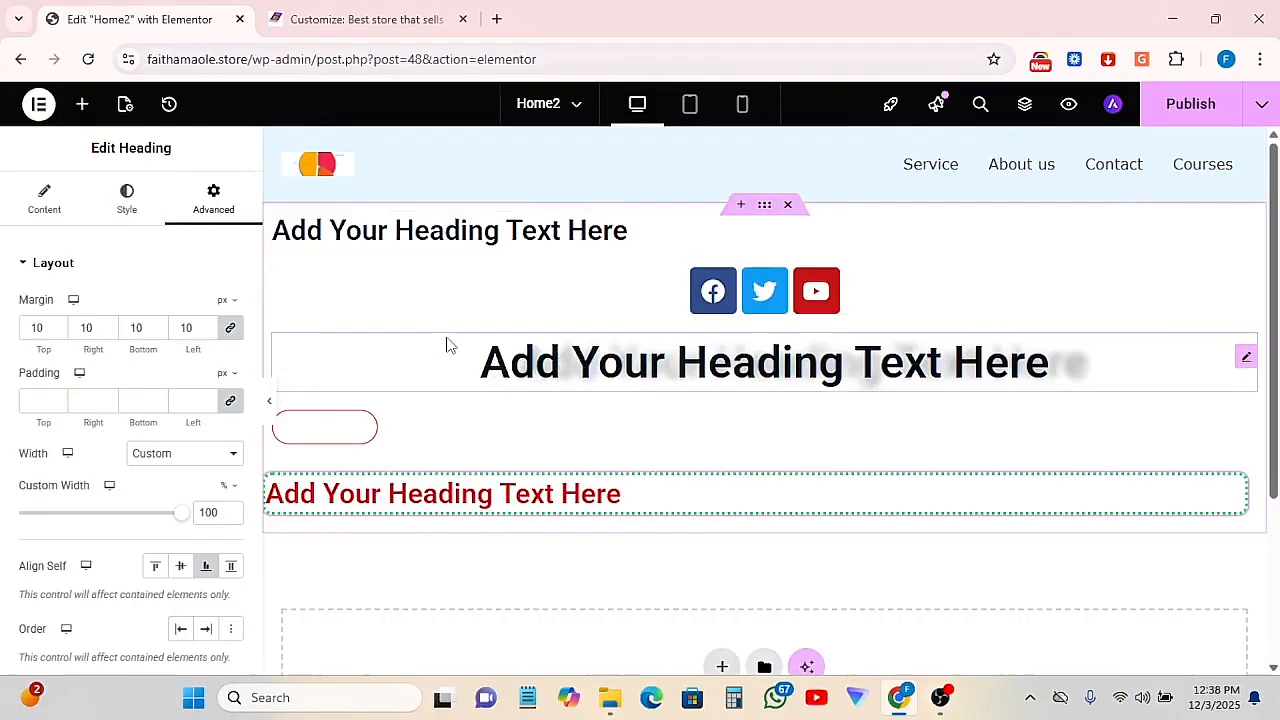
{"action": "left_click", "coordinate": [82, 104]}
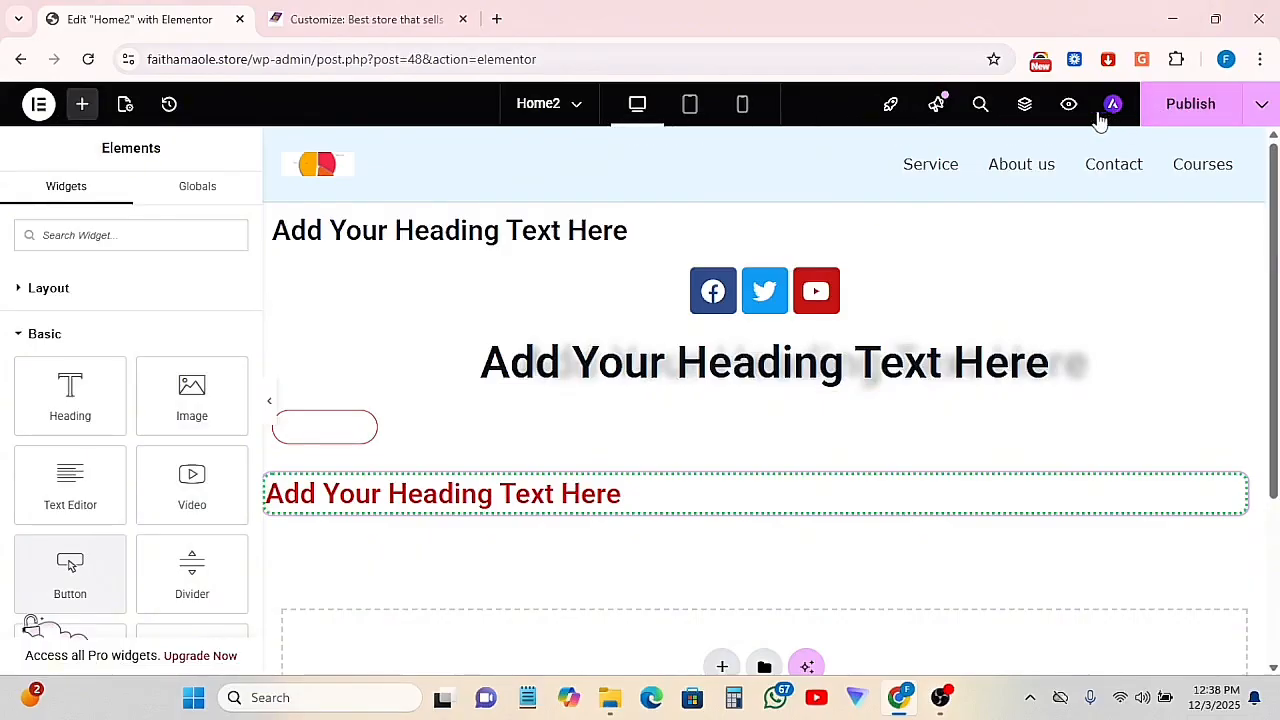
Open the editor's user preferences and set the Exit to destination to WP Dashboard
{"action": "left_click", "coordinate": [38, 104]}
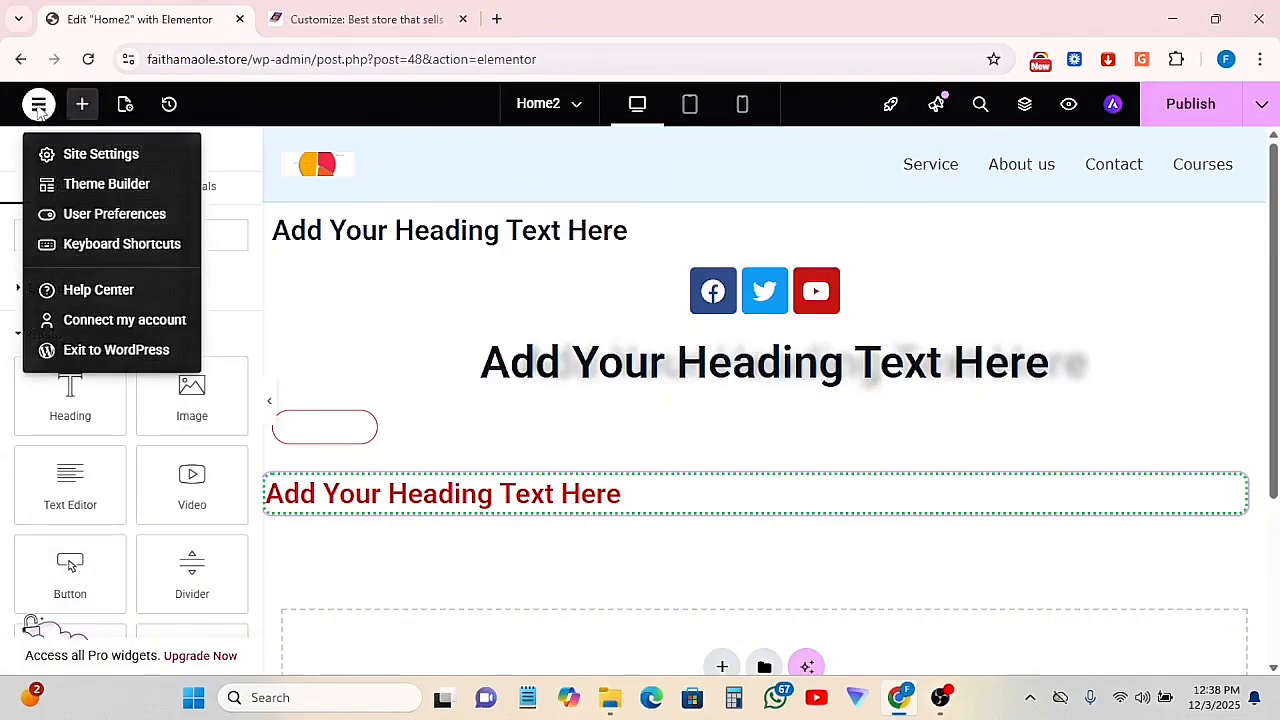
{"action": "left_click", "coordinate": [100, 216]}
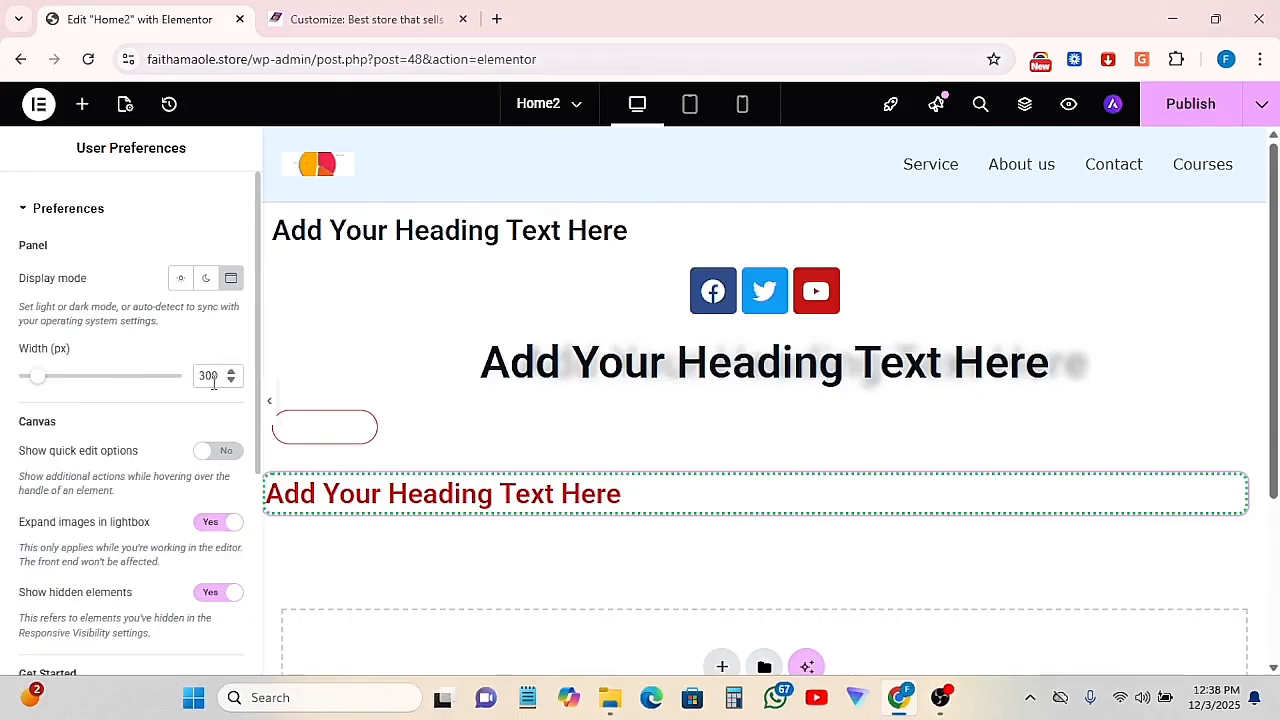
{"action": "scroll", "coordinate": [152, 415], "scroll_direction": "down", "scroll_amount": 3}
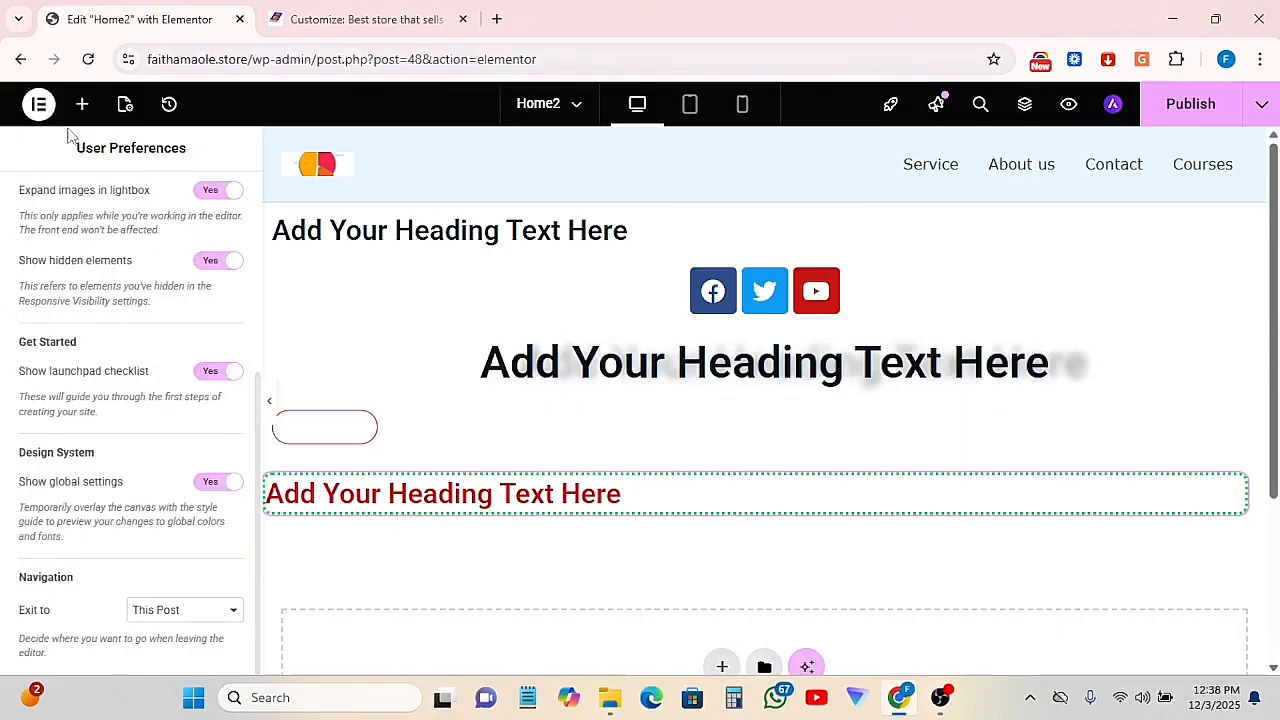
{"action": "left_click", "coordinate": [178, 617]}
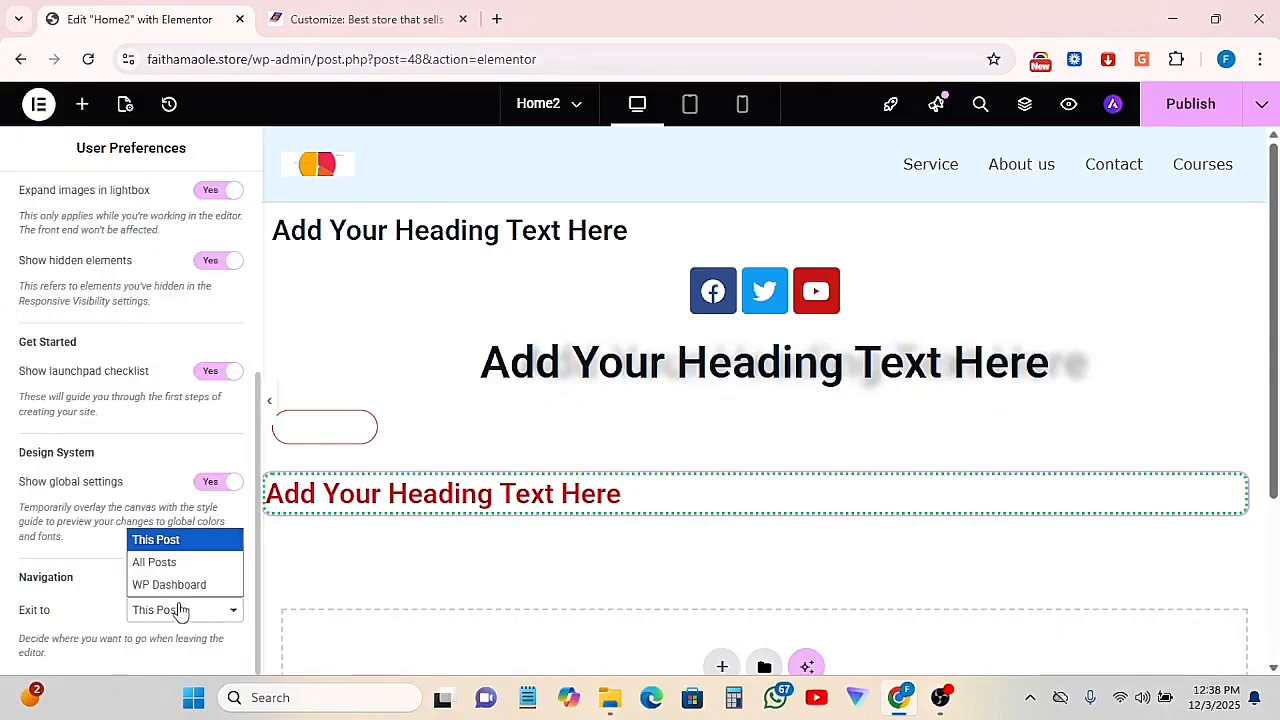
{"action": "left_click", "coordinate": [178, 590]}
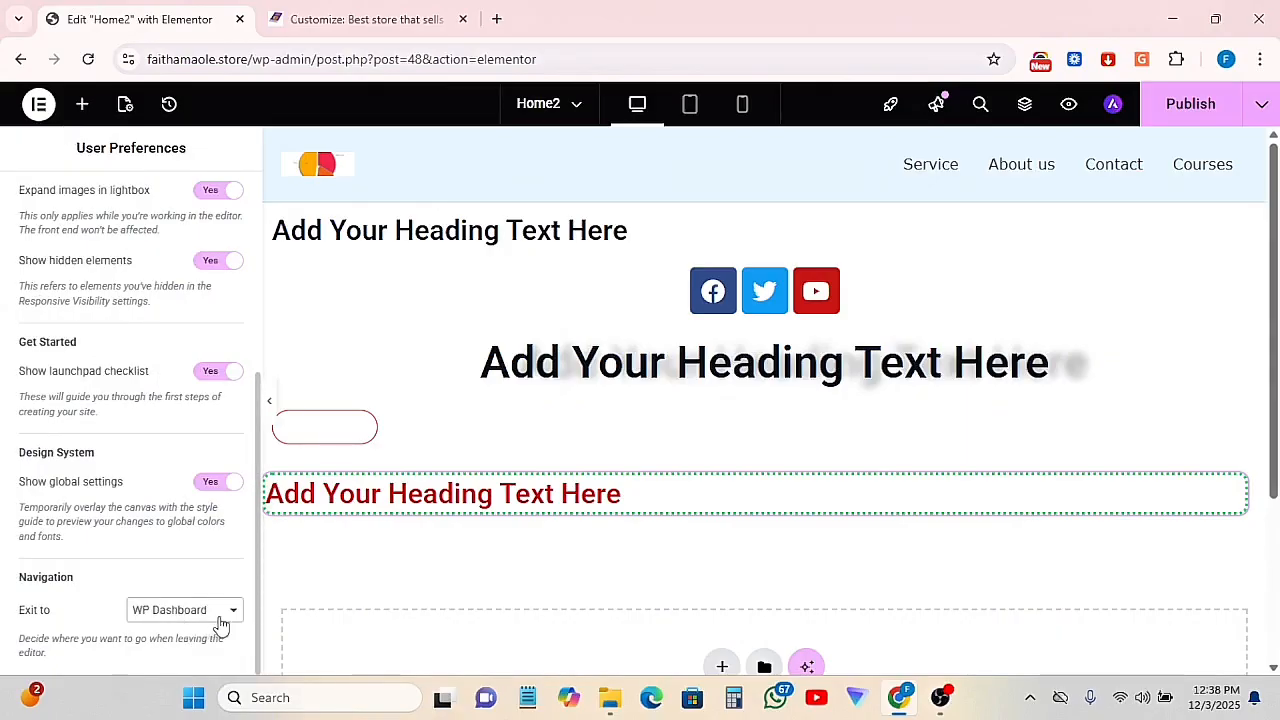
Try enabling quick edit options for the canvas, check the element handles and disable the option again
{"action": "scroll", "coordinate": [172, 568], "scroll_direction": "up", "scroll_amount": 4}
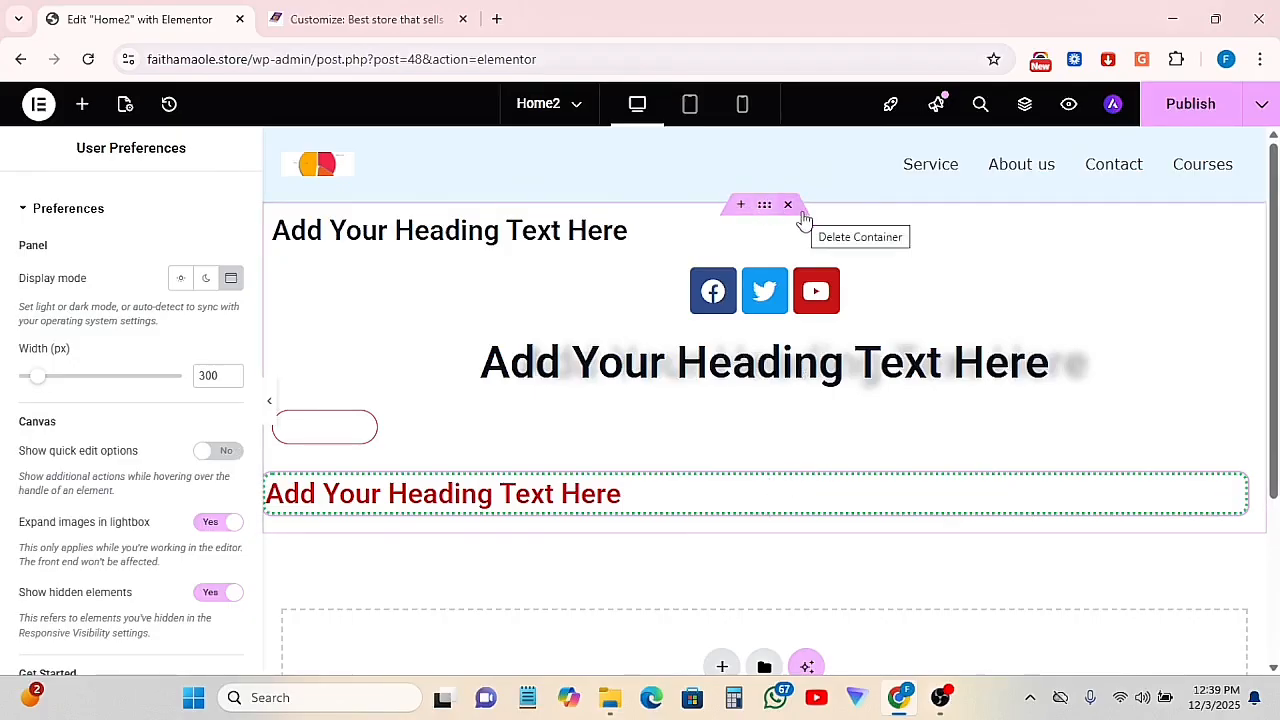
{"action": "left_click", "coordinate": [222, 451]}
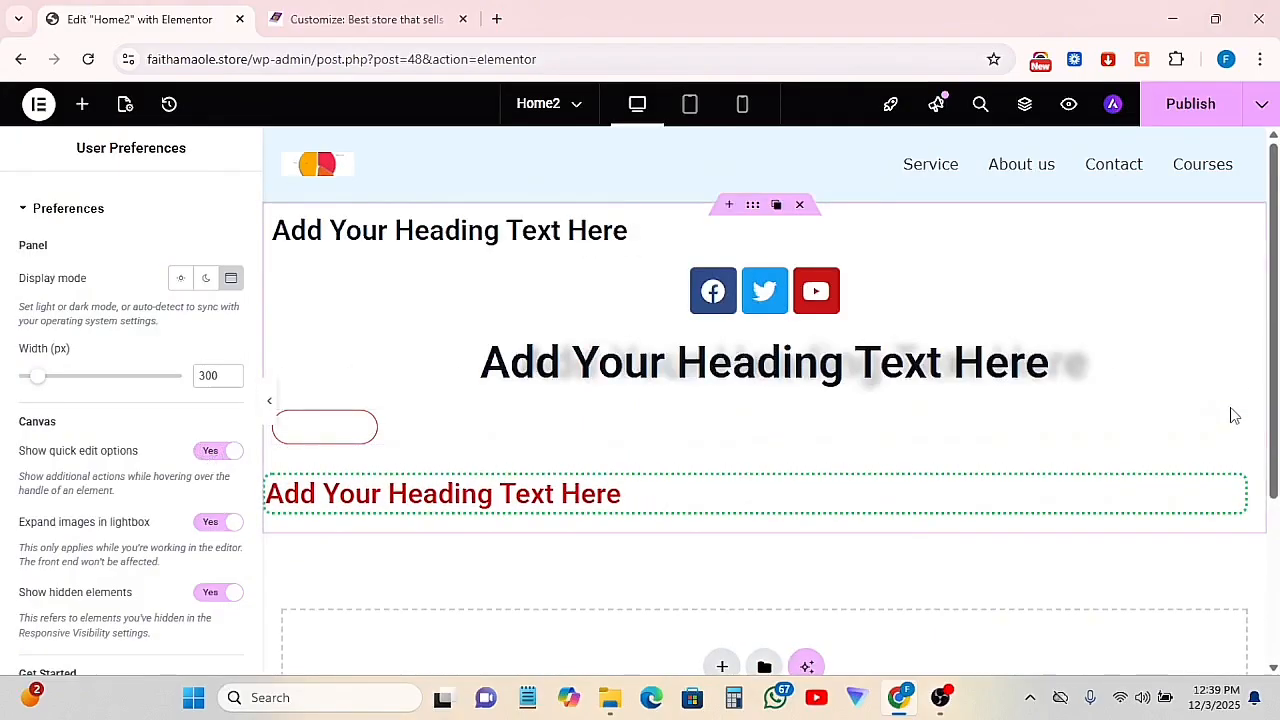
{"action": "mouse_move", "coordinate": [1247, 436]}
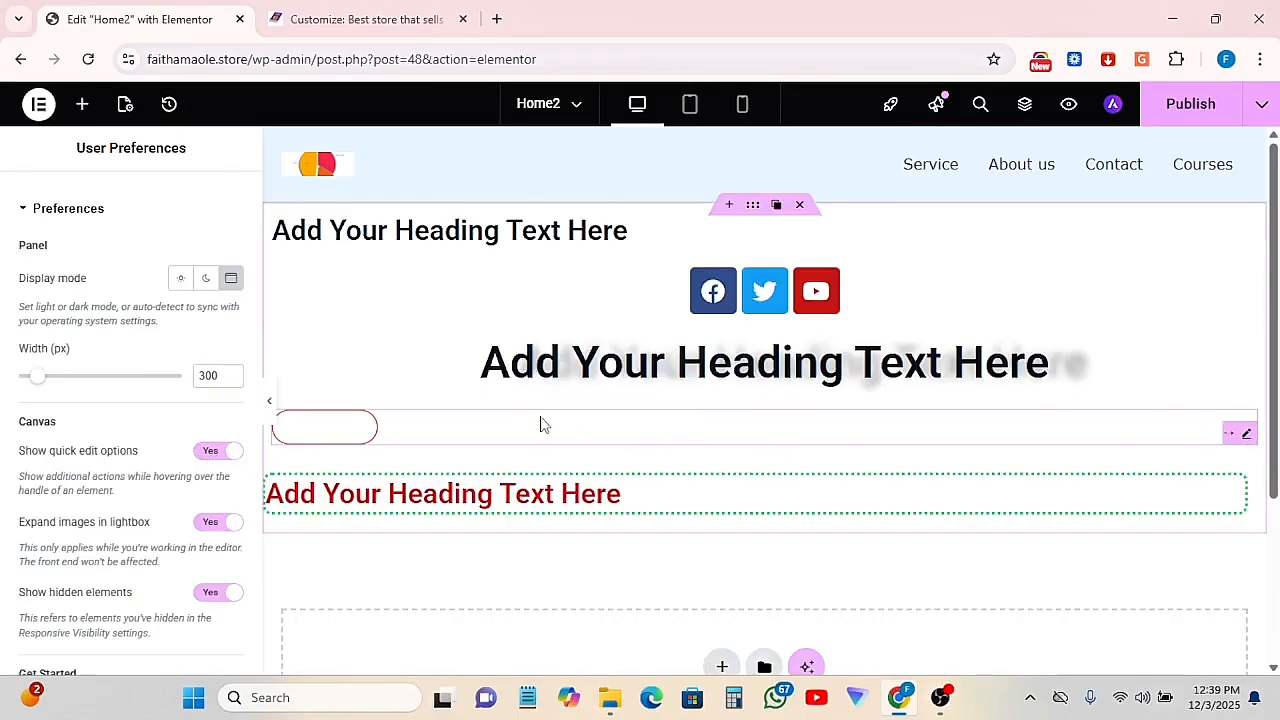
{"action": "left_click", "coordinate": [203, 453]}
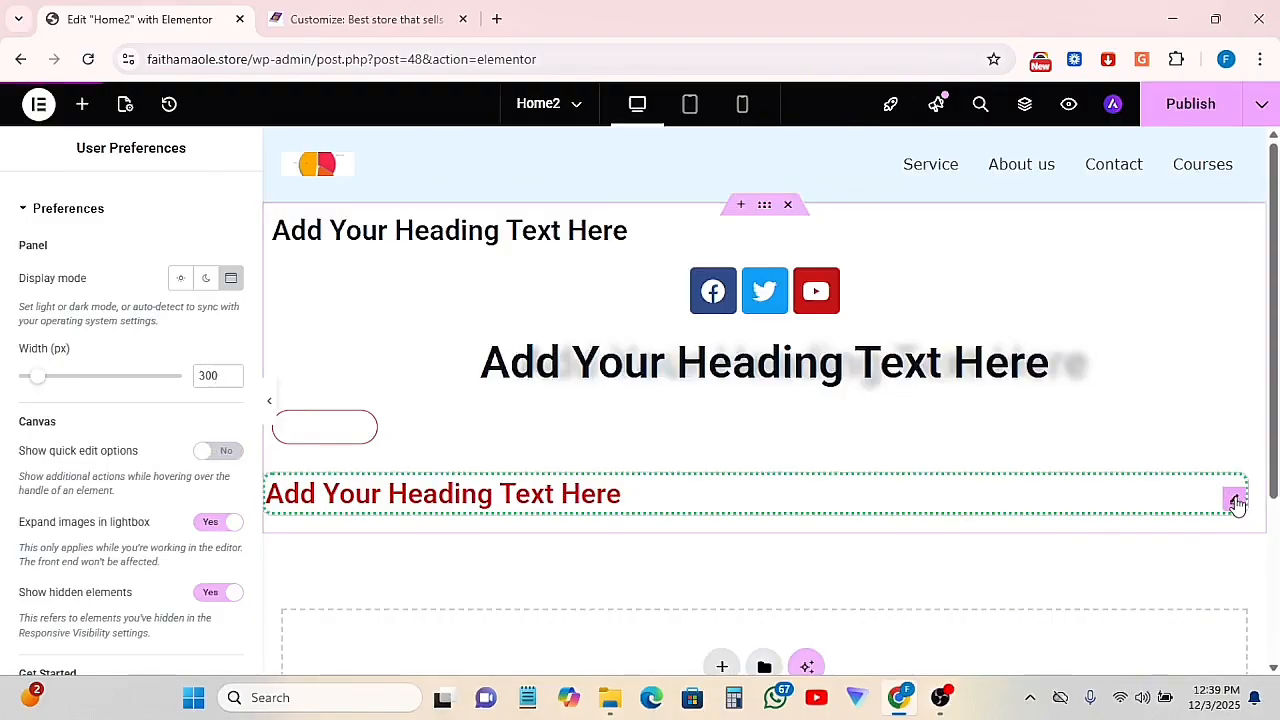
Delete the red heading with the green dotted border from the page
{"action": "right_click", "coordinate": [707, 513]}
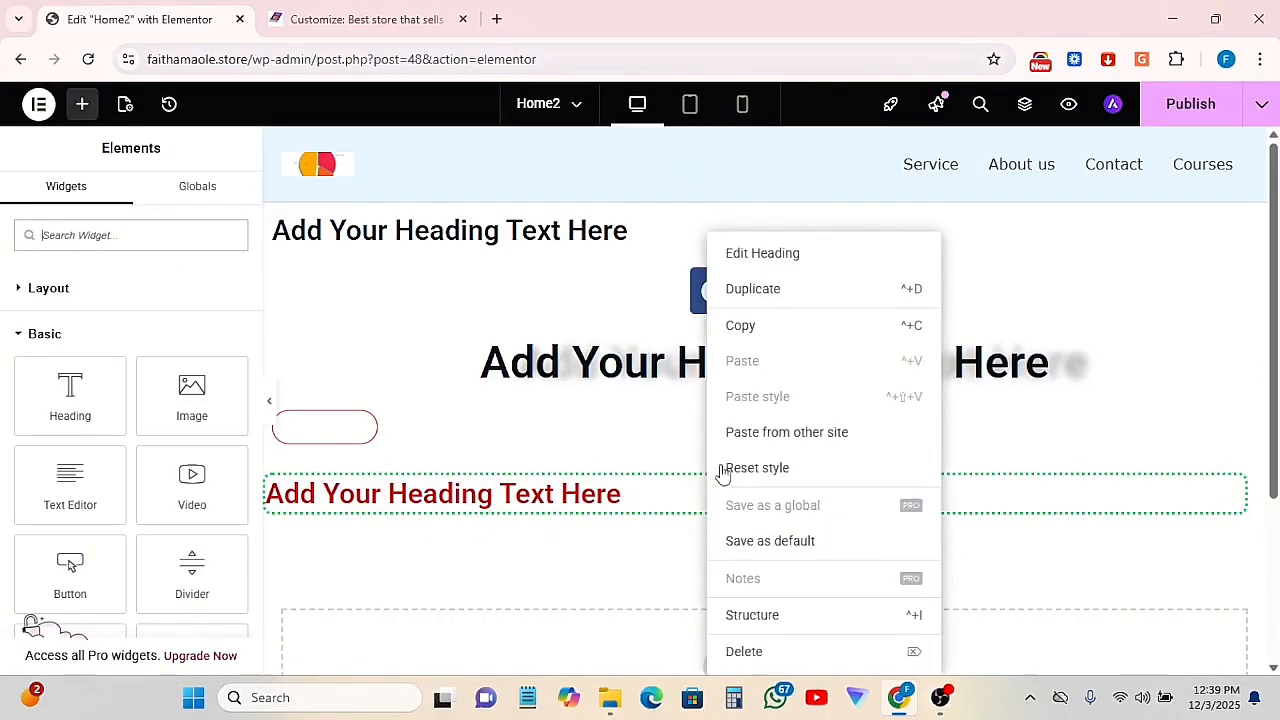
{"action": "left_click", "coordinate": [744, 652]}
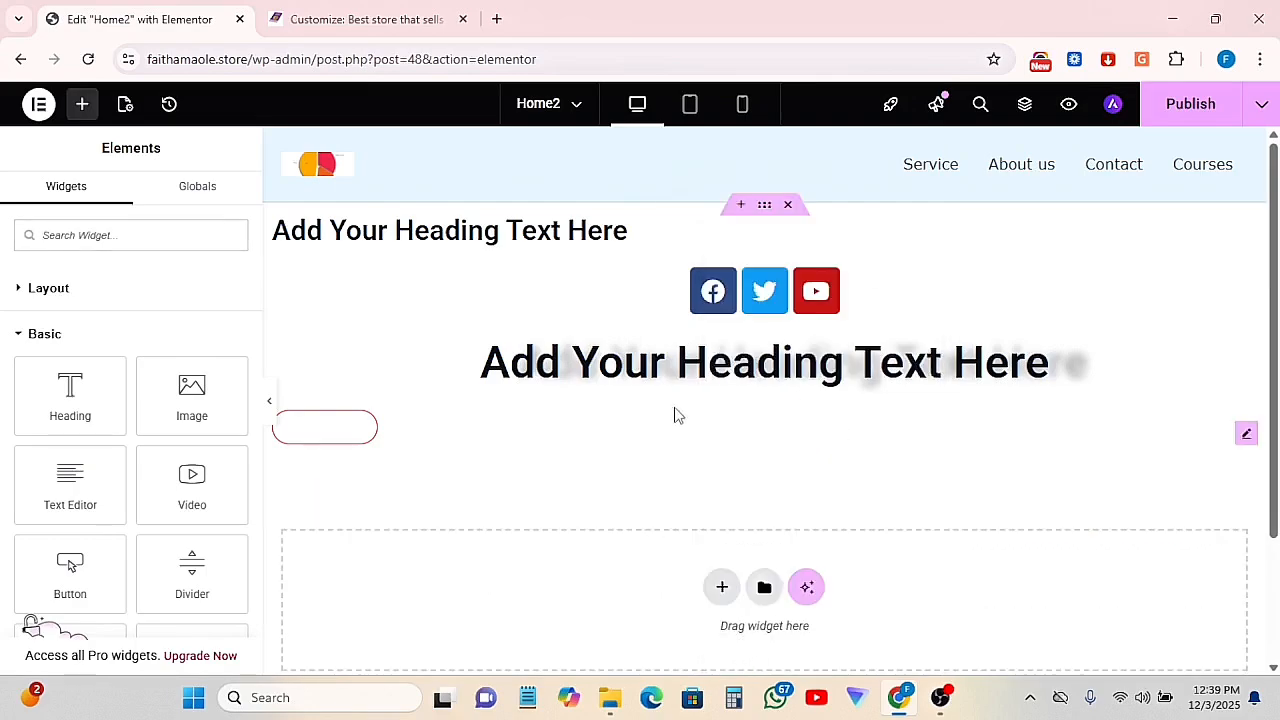
Delete the large centred heading with the blurred text shadow from the page
{"action": "right_click", "coordinate": [670, 372]}
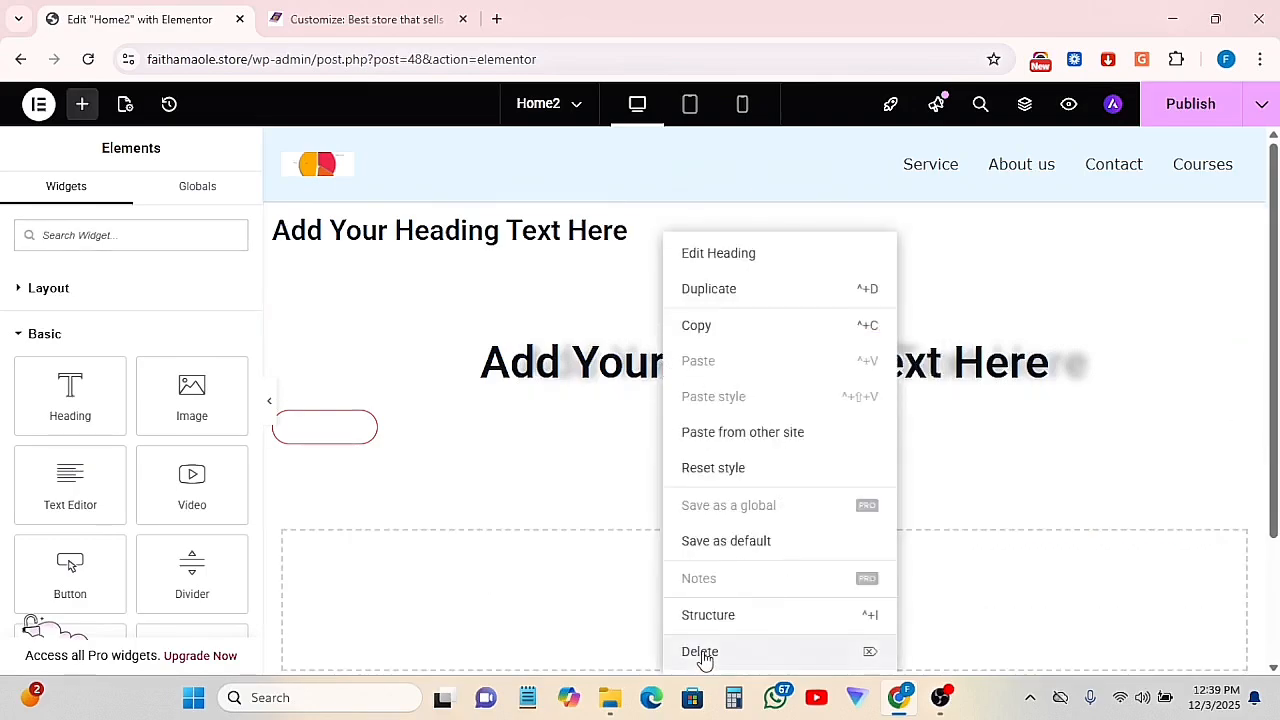
{"action": "left_click", "coordinate": [703, 652]}
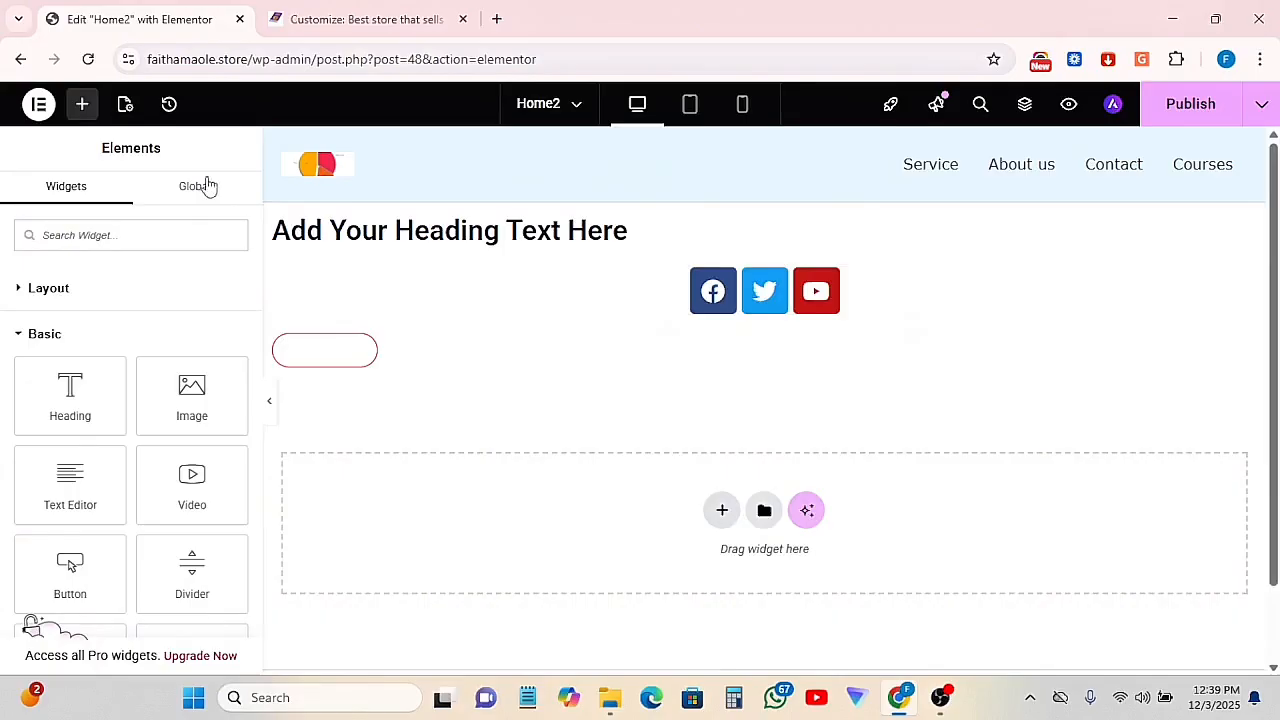
Enable quick edit options in the user preferences, then duplicate the social icons widget with its quick edit handle
{"action": "left_click", "coordinate": [45, 103]}
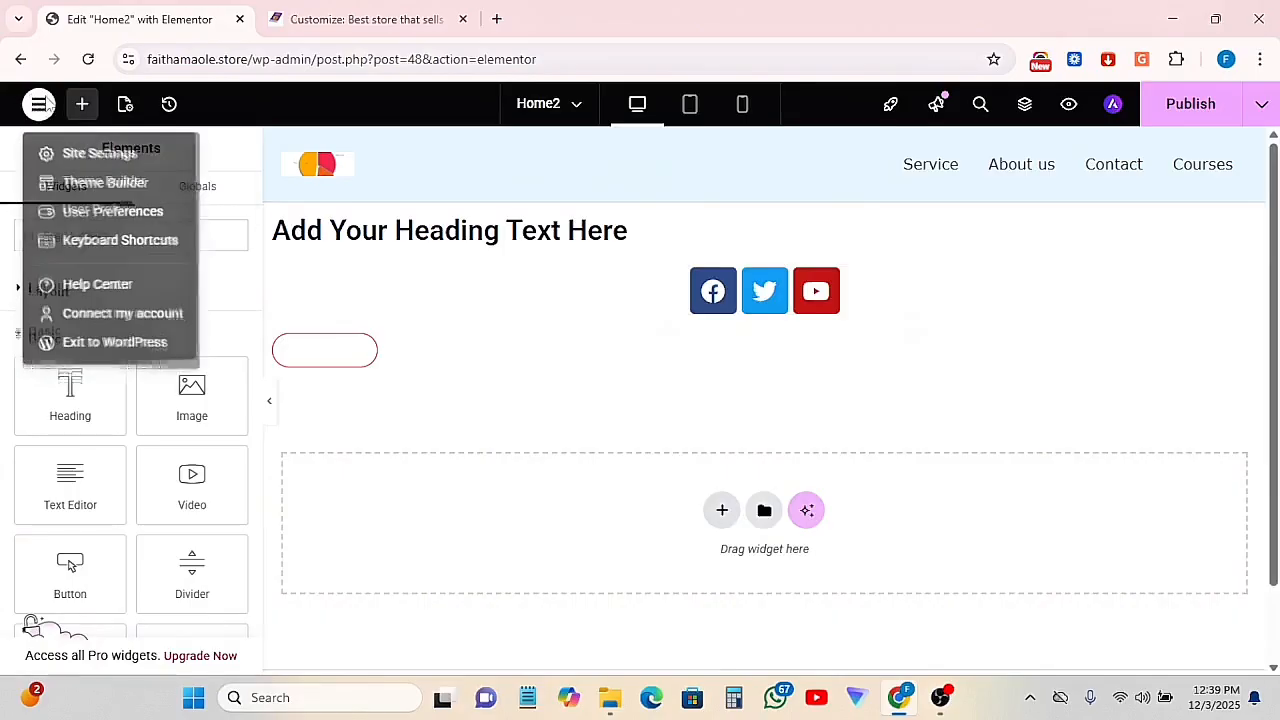
{"action": "left_click", "coordinate": [112, 211]}
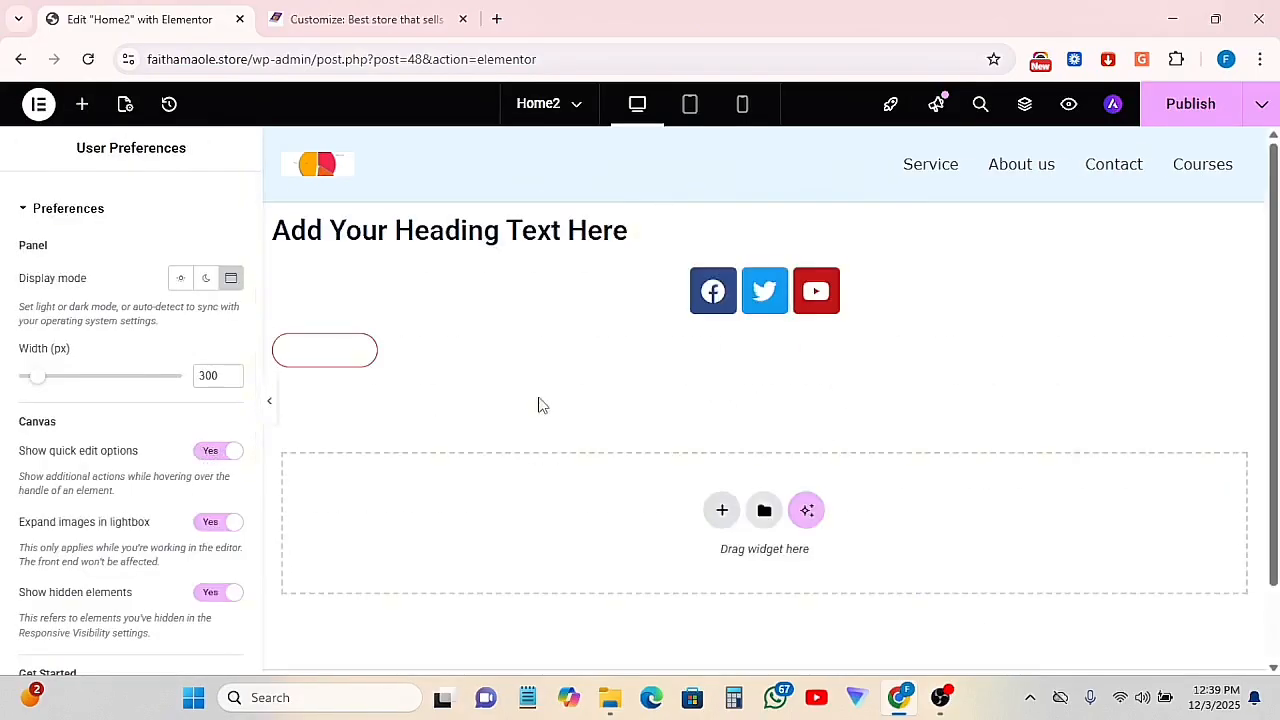
{"action": "mouse_move", "coordinate": [1246, 294]}
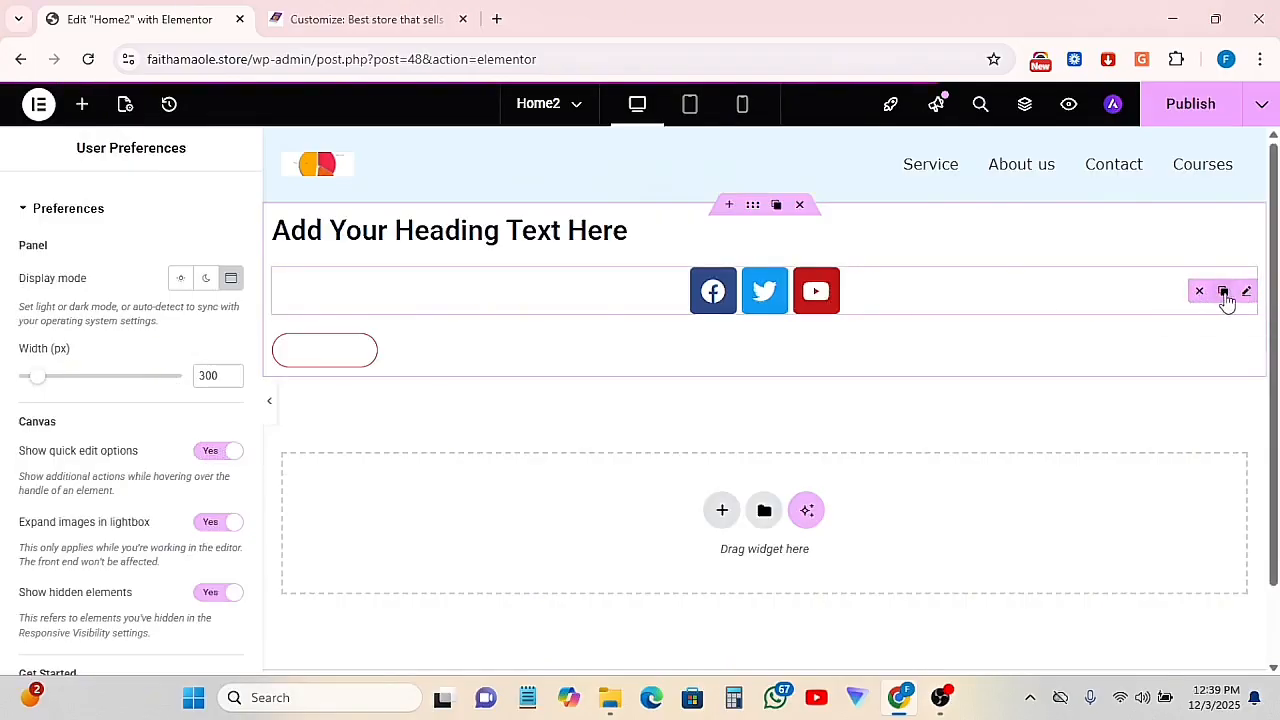
{"action": "left_click", "coordinate": [1223, 292]}
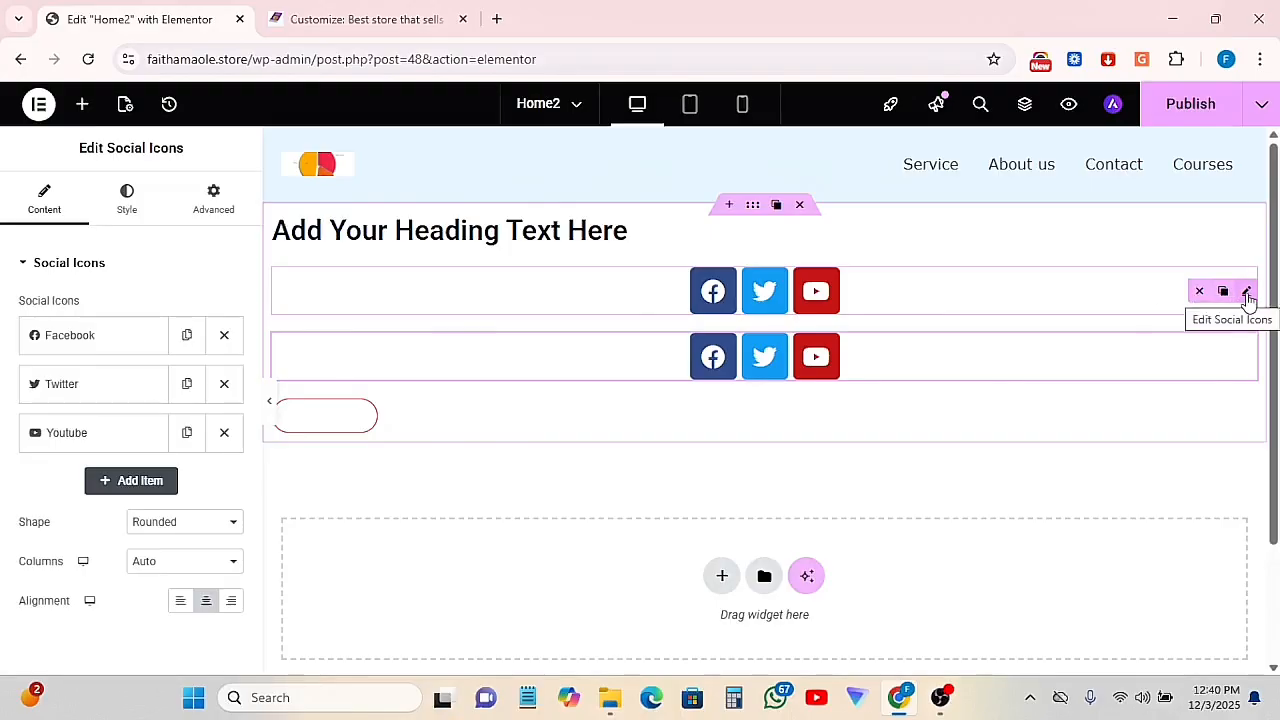
{"action": "left_click", "coordinate": [1247, 295]}
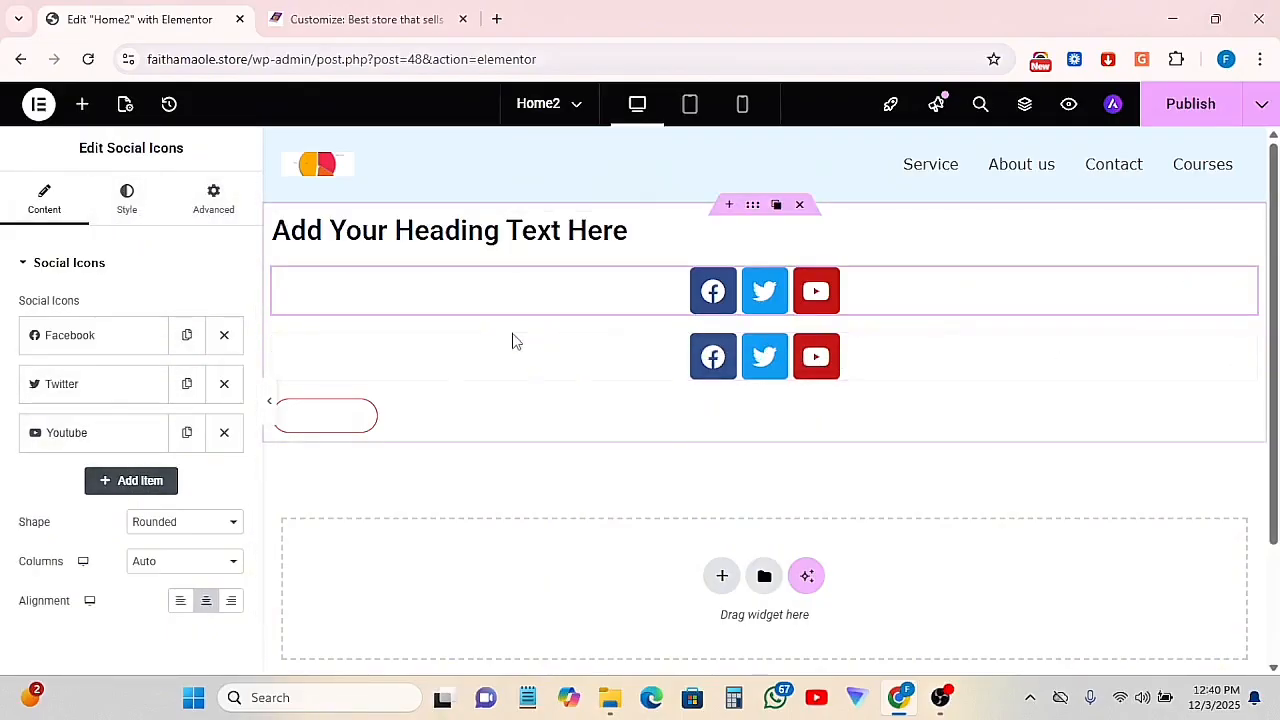
Set the page layout to Elementor Canvas in the page settings
{"action": "left_click", "coordinate": [126, 112]}
{"action": "scroll", "coordinate": [144, 441], "scroll_direction": "down", "scroll_amount": 3}
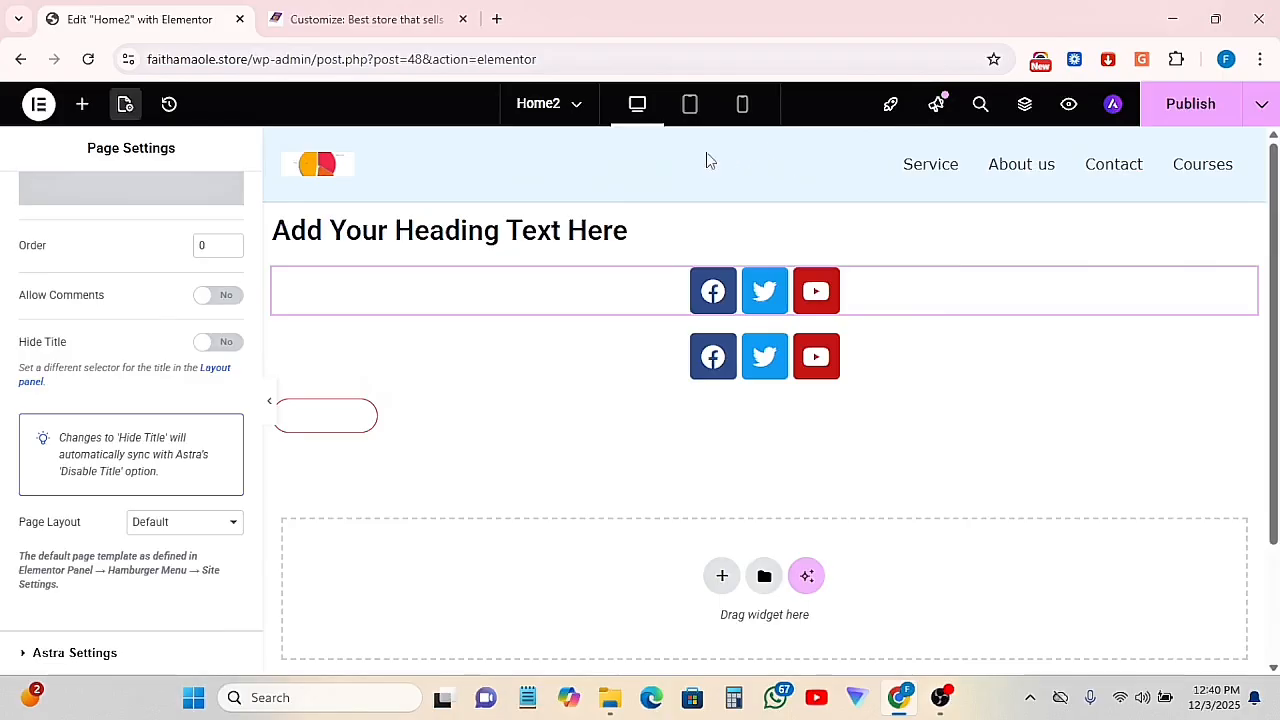
{"action": "left_click", "coordinate": [190, 523]}
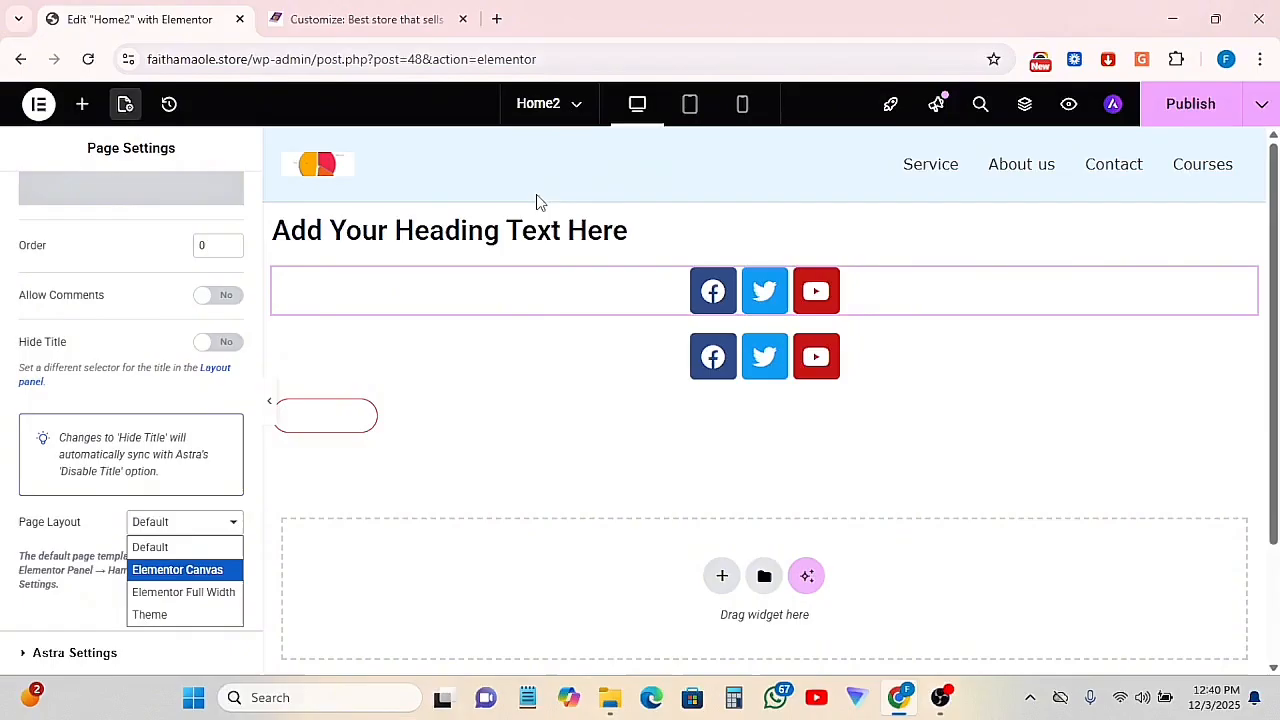
{"action": "left_click", "coordinate": [187, 574]}
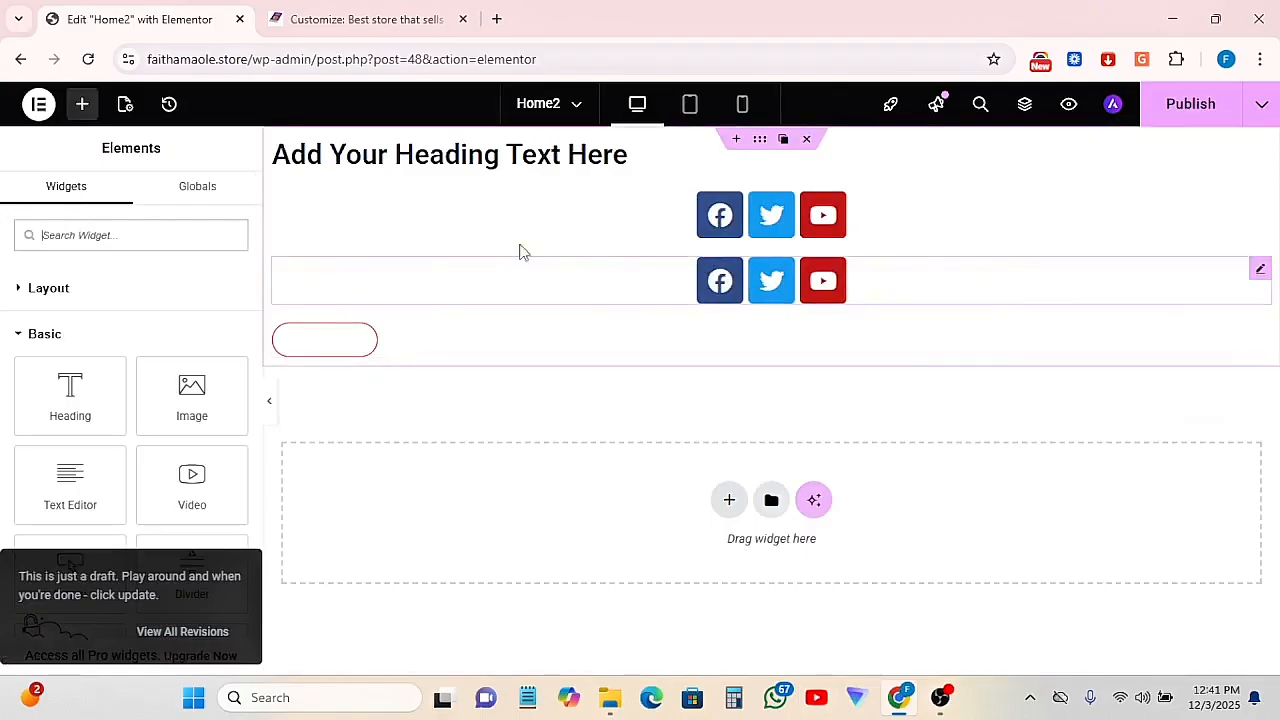
Set the page layout to Elementor Full Width in the page settings
{"action": "left_click", "coordinate": [124, 106]}
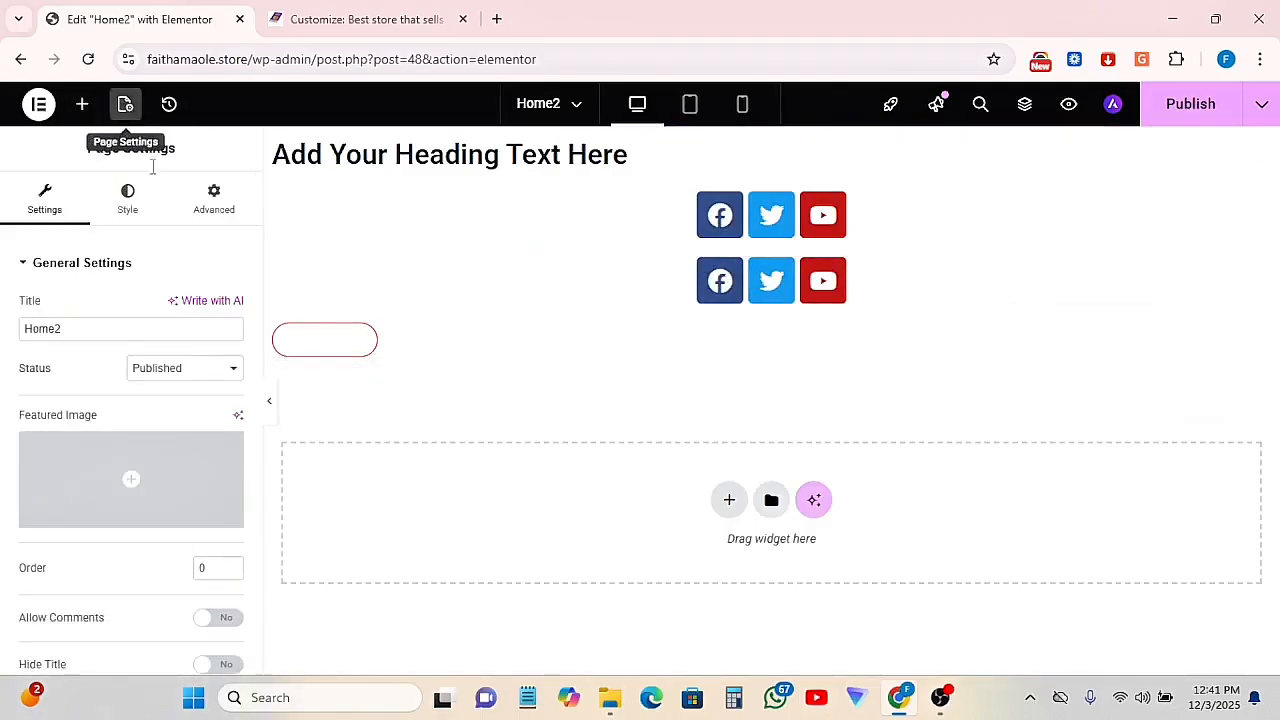
{"action": "scroll", "coordinate": [200, 570], "scroll_direction": "down", "scroll_amount": 5}
{"action": "left_click", "coordinate": [203, 566]}
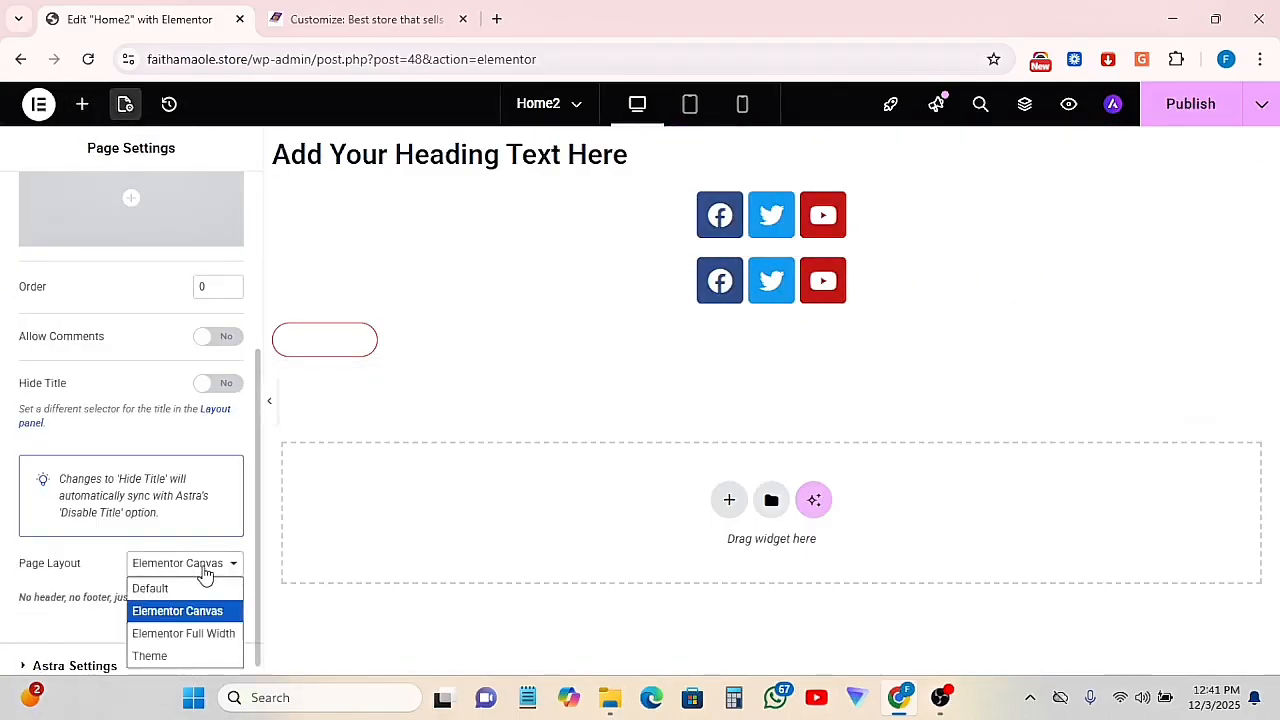
{"action": "left_click", "coordinate": [197, 636]}
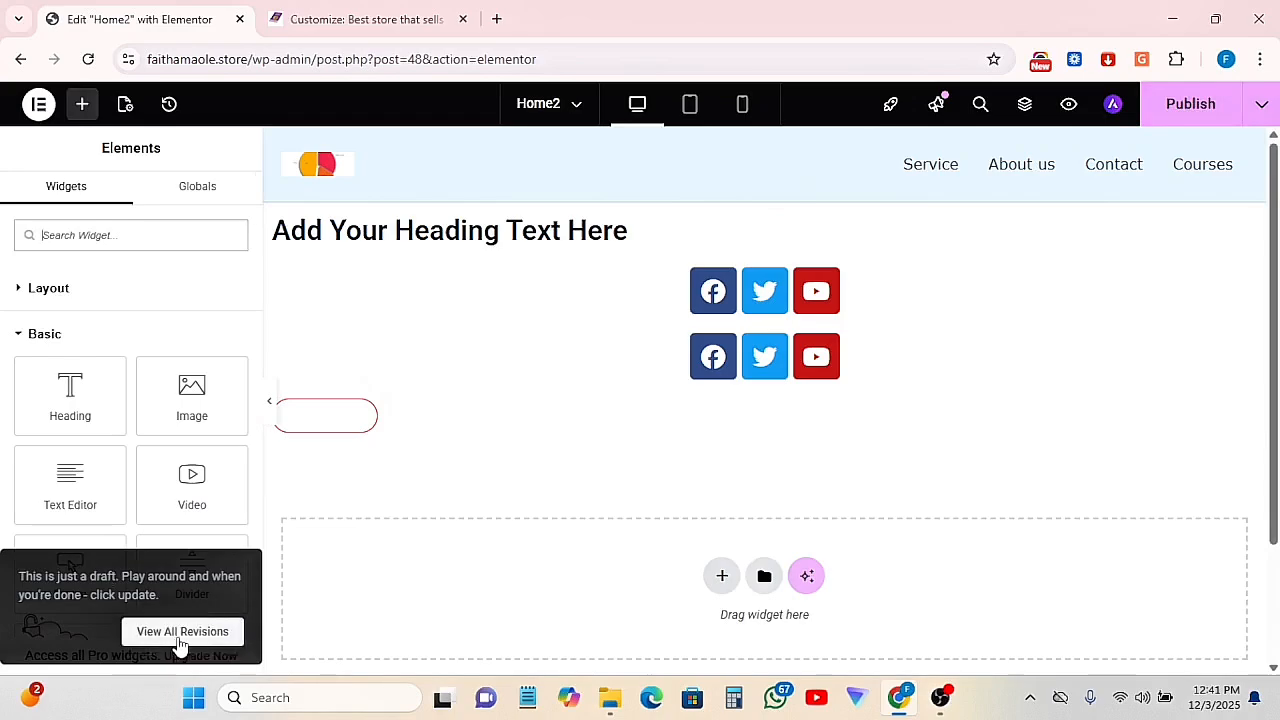
Revert the page to the latest Heading Removed entry in the action history and reopen the history to review it
{"action": "left_click", "coordinate": [169, 106]}
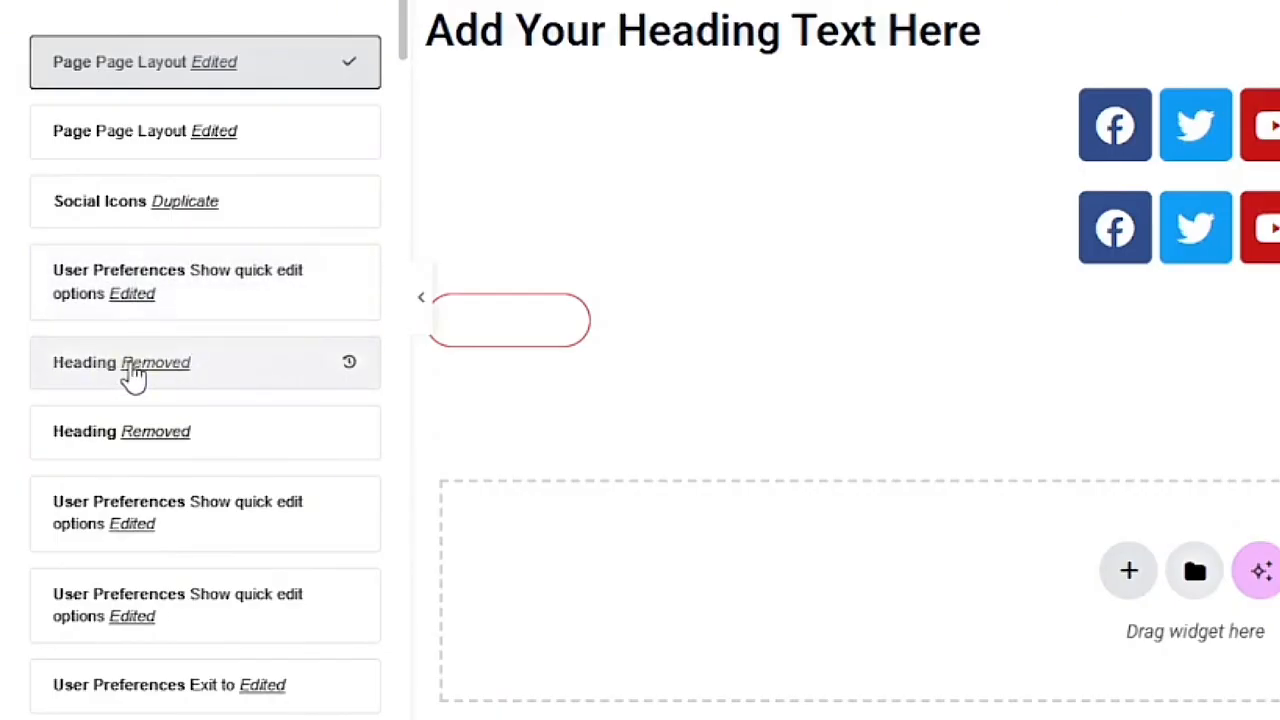
{"action": "left_click", "coordinate": [113, 378]}
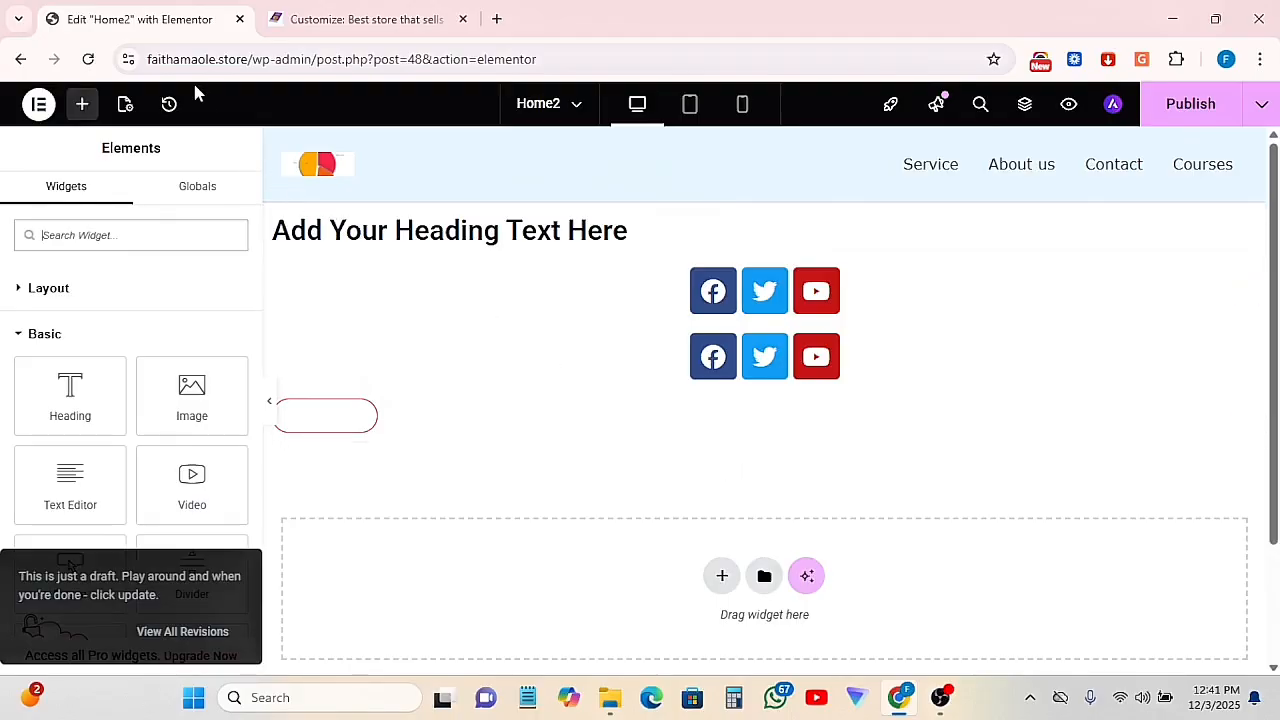
{"action": "left_click", "coordinate": [167, 106]}
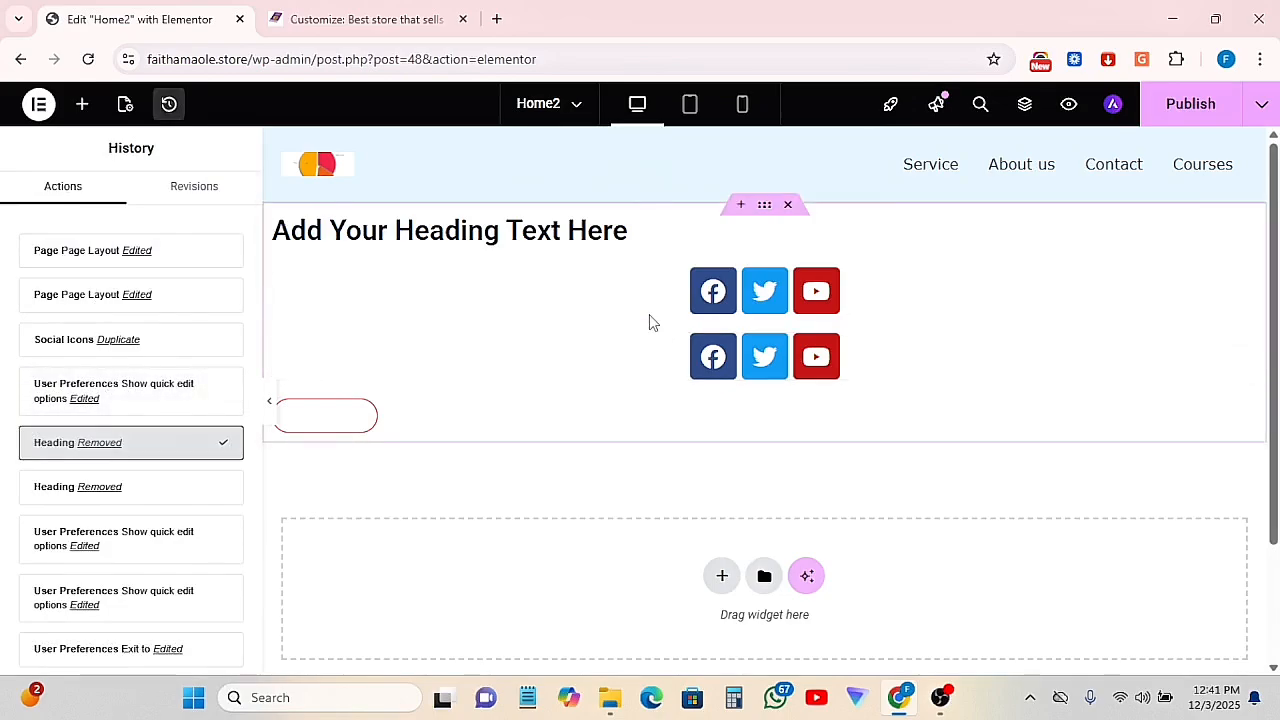
{"action": "scroll", "coordinate": [108, 322], "scroll_direction": "down", "scroll_amount": 2}
{"action": "scroll", "coordinate": [118, 392], "scroll_direction": "up", "scroll_amount": 2}
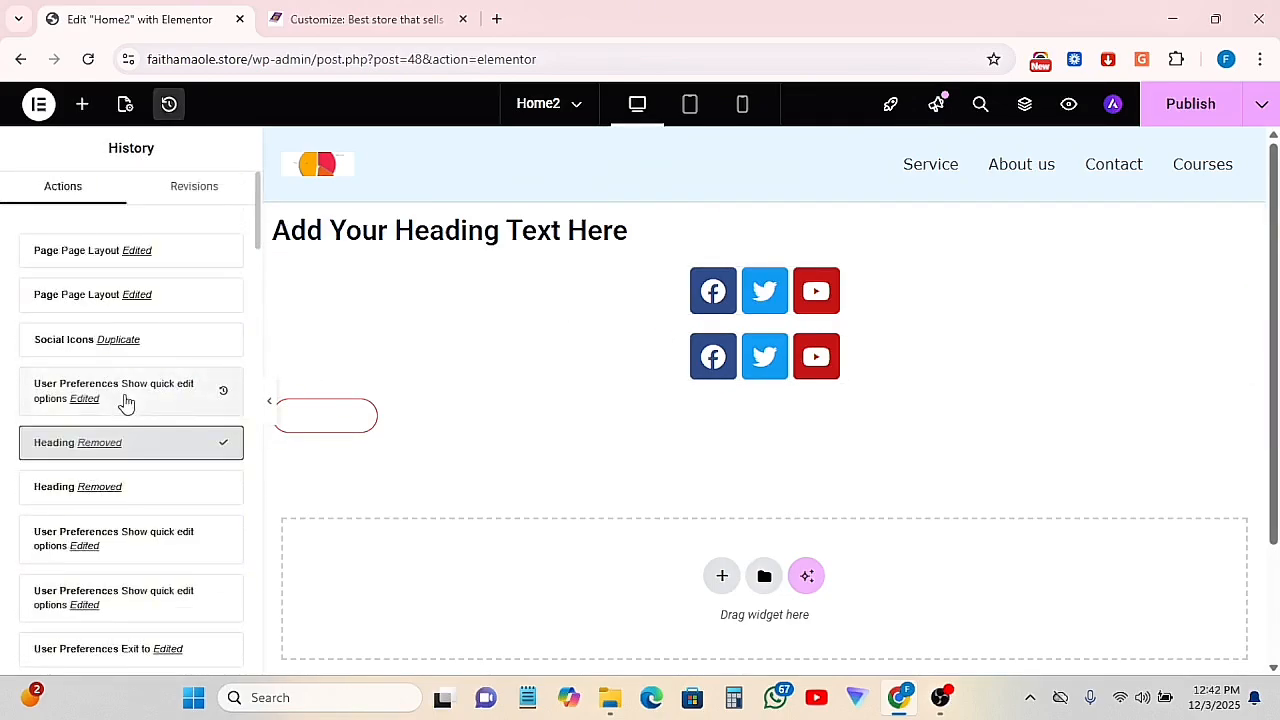
Load the saved 11:31 version from the page's revisions, try the autosave entry and return to the action history
{"action": "left_click", "coordinate": [196, 188]}
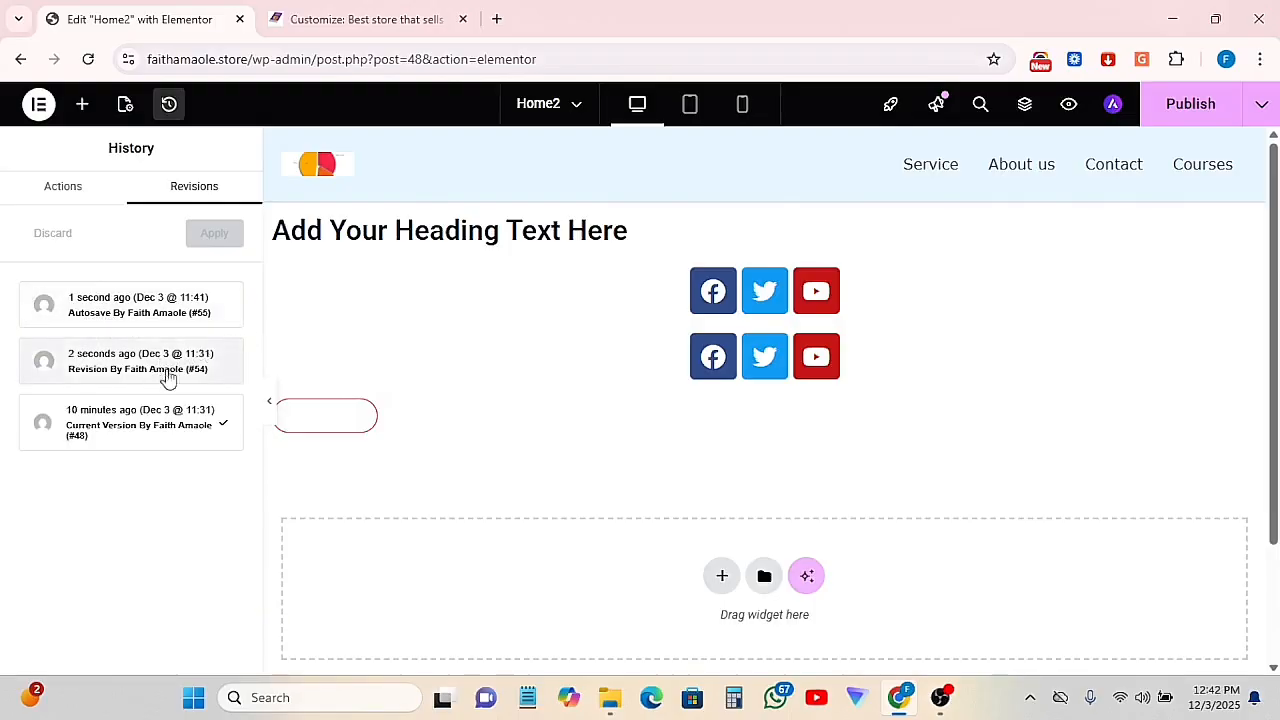
{"action": "left_click", "coordinate": [145, 361]}
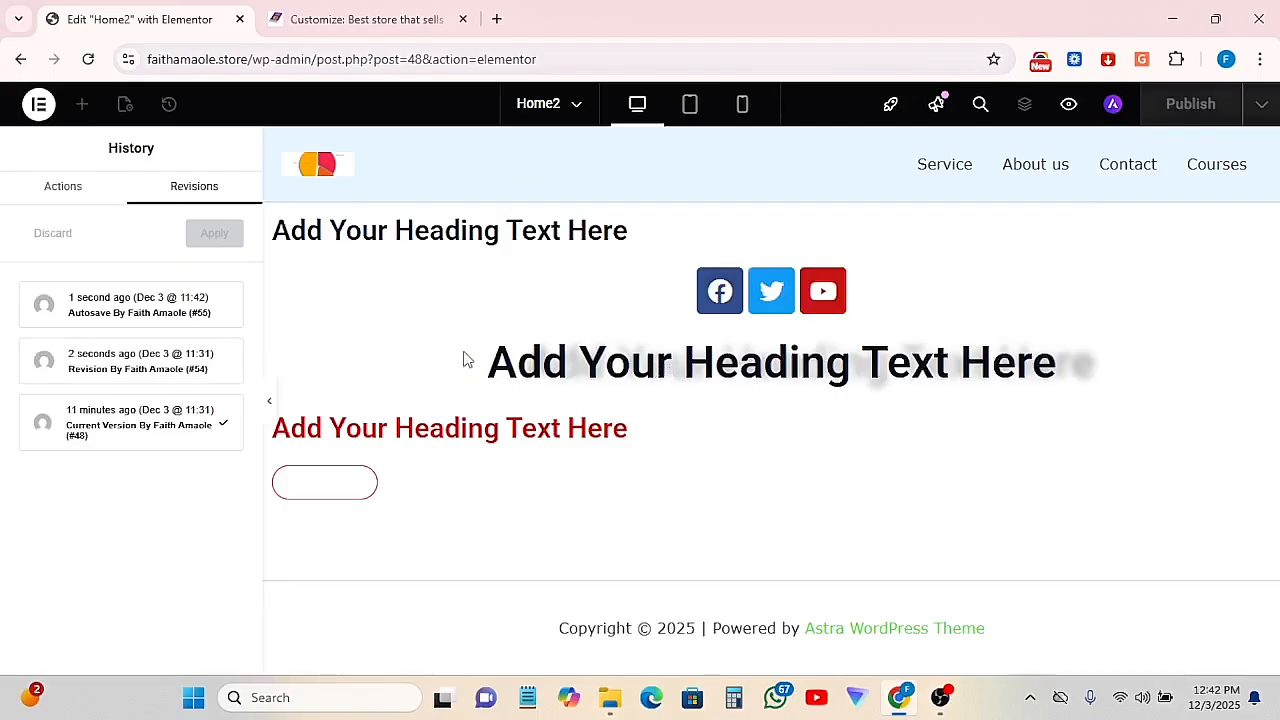
{"action": "left_click", "coordinate": [77, 423]}
{"action": "left_click", "coordinate": [48, 186]}
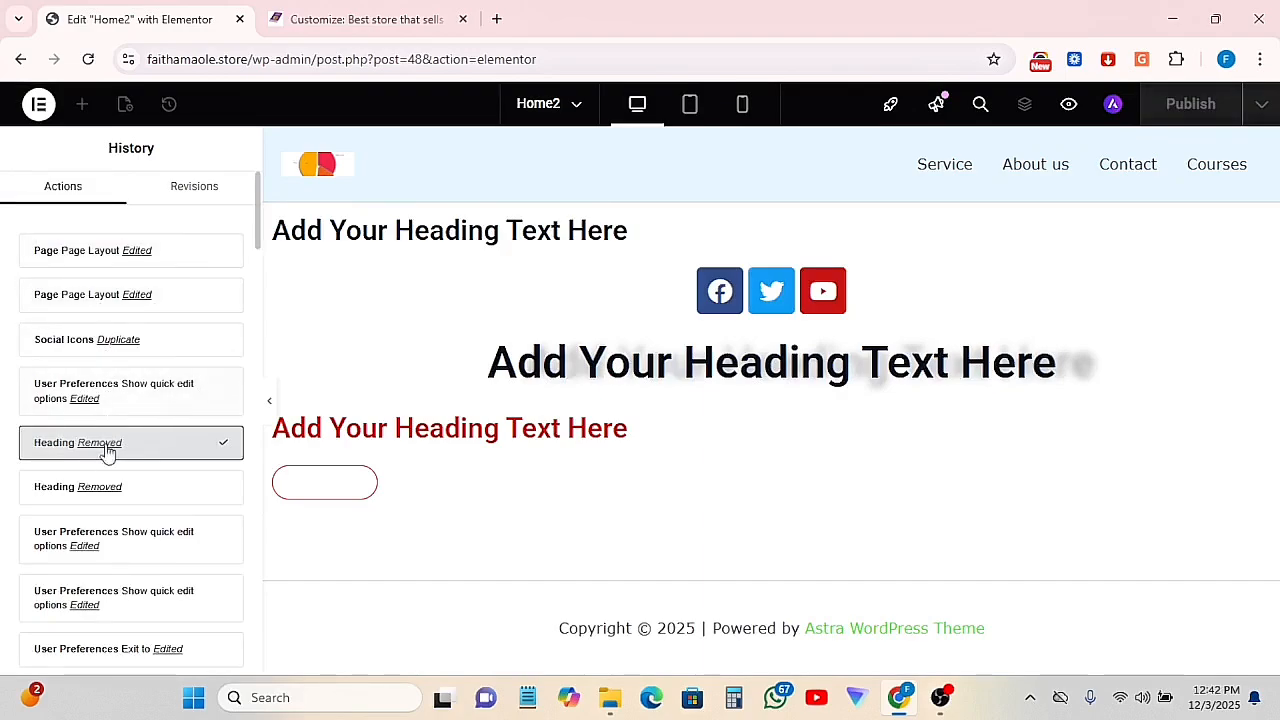
{"action": "left_click", "coordinate": [186, 186]}
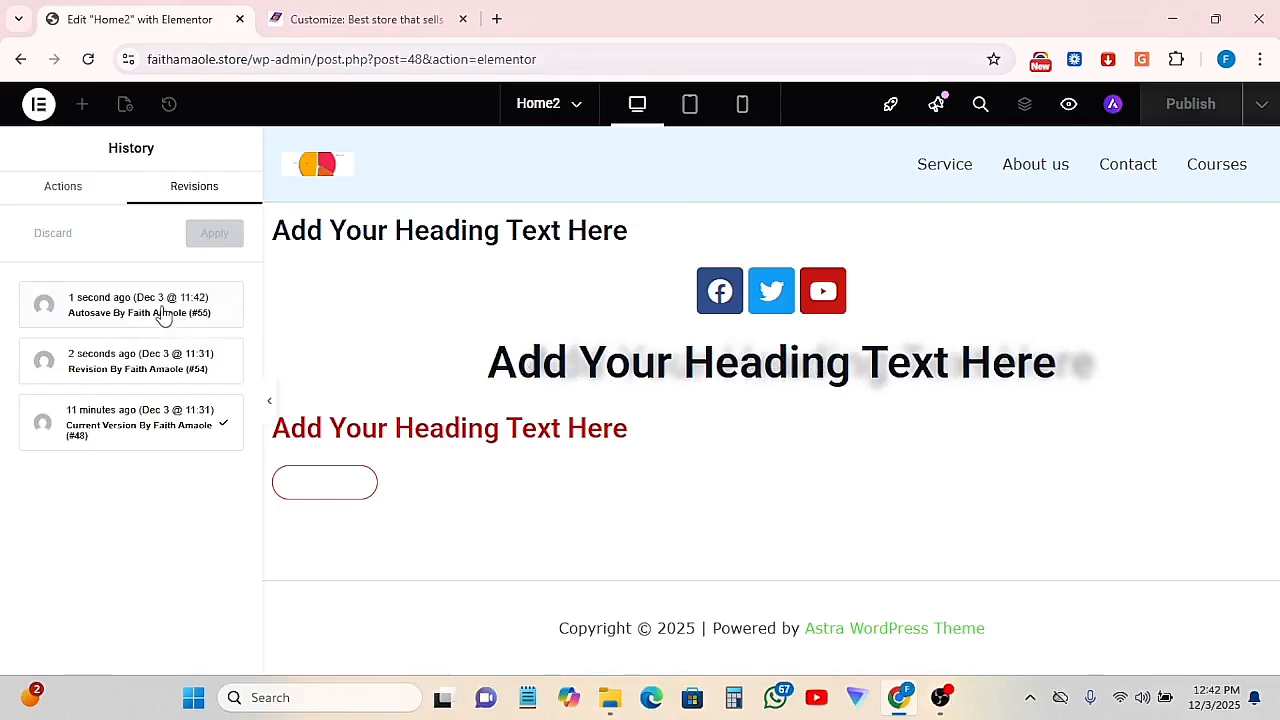
{"action": "left_click", "coordinate": [128, 307]}
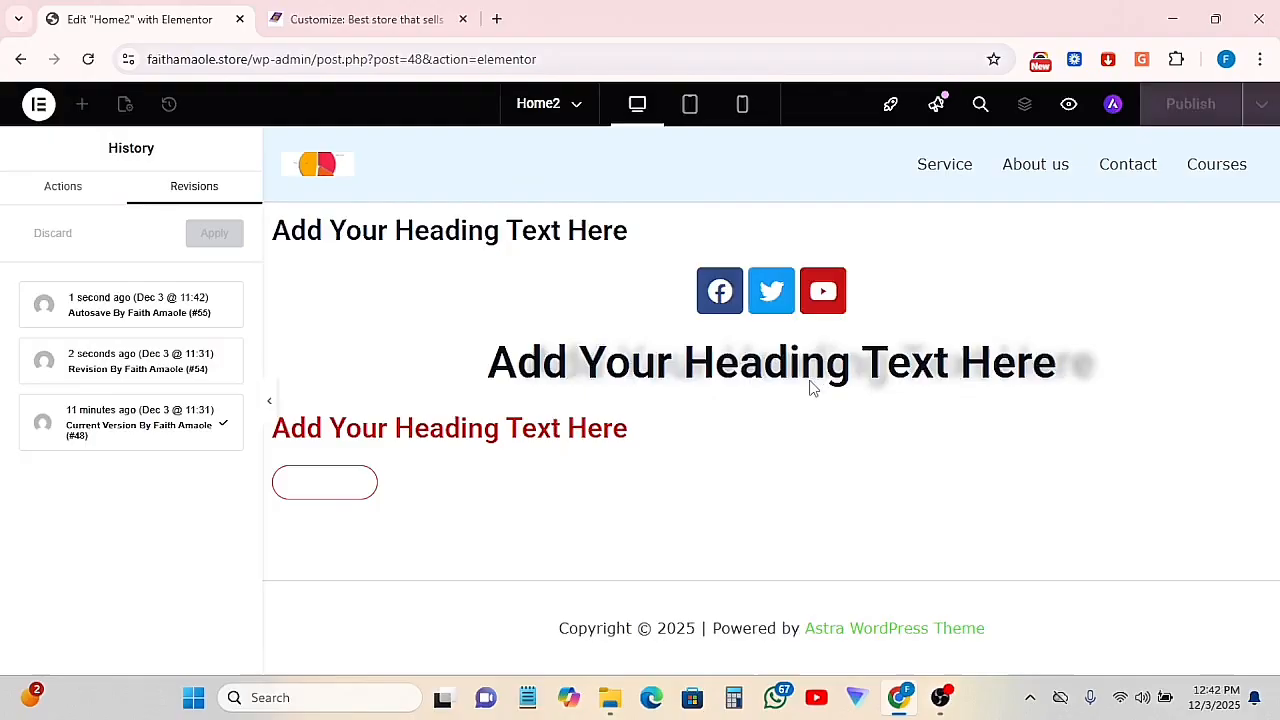
{"action": "left_click", "coordinate": [63, 189]}
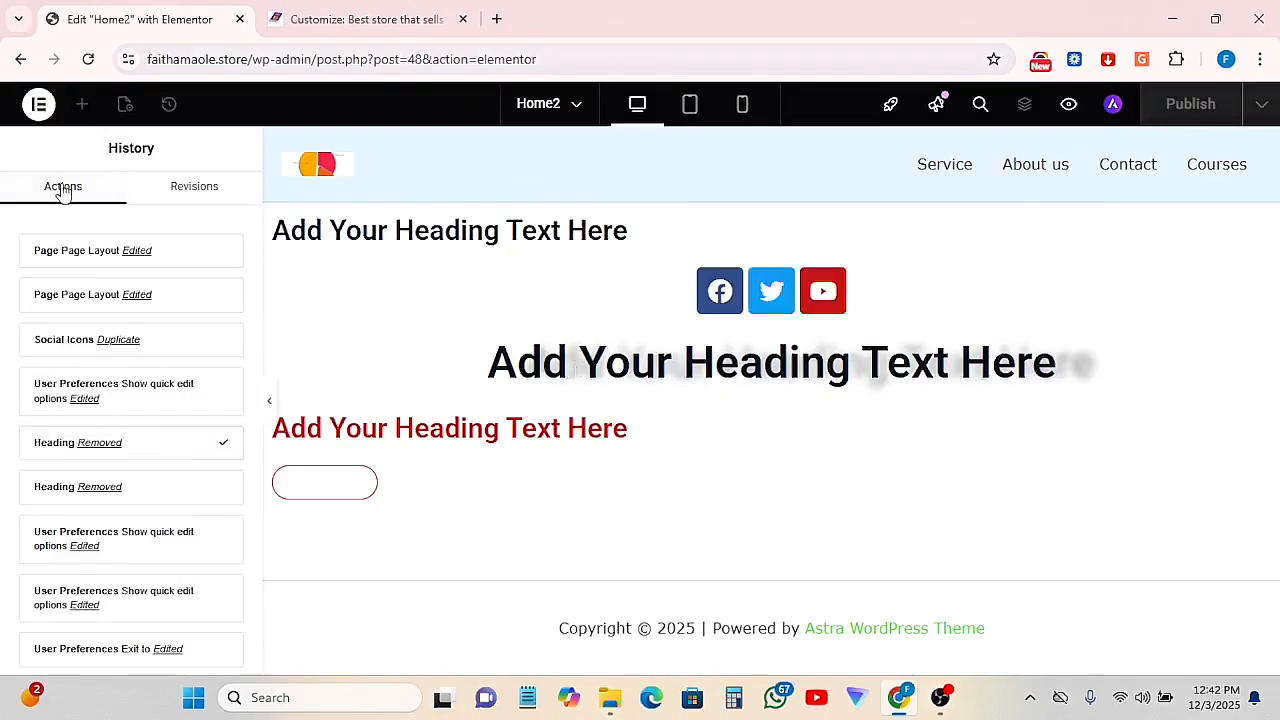
Check the editor's recent pages list, view the Add Page screen in the WordPress dashboard tab and return to the editor
{"action": "left_click", "coordinate": [575, 105]}
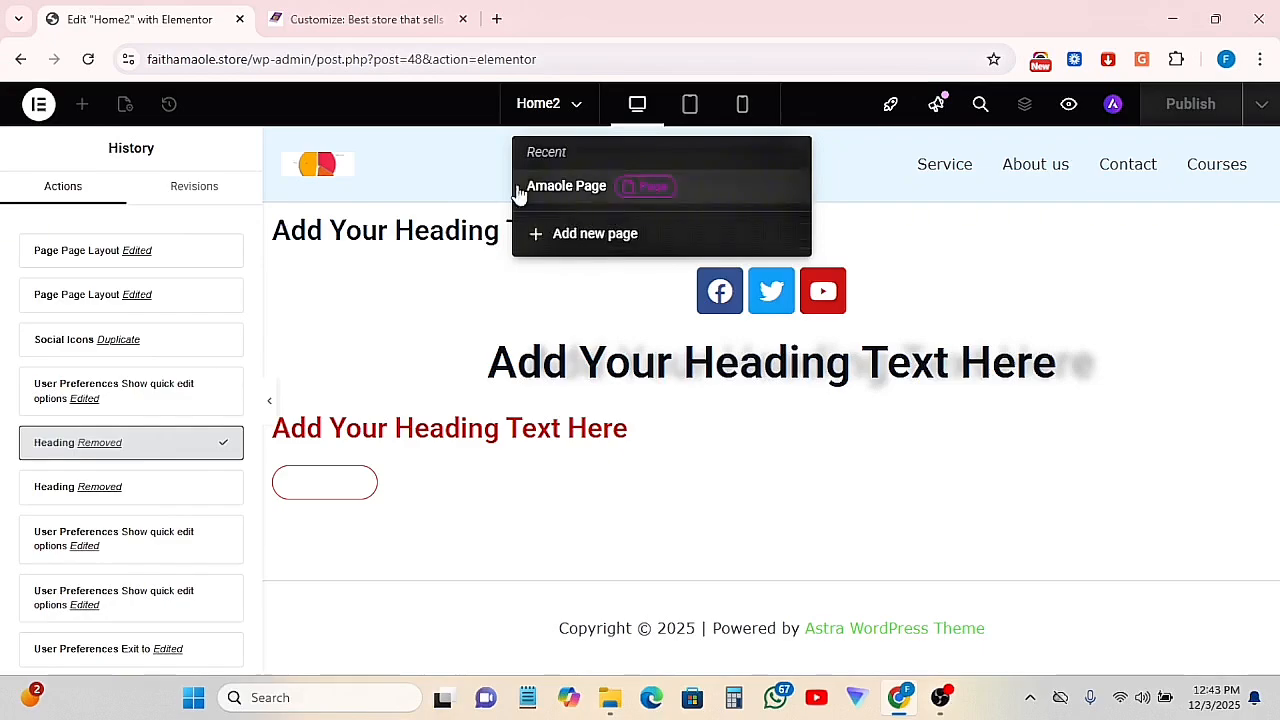
{"action": "left_click", "coordinate": [370, 19]}
{"action": "left_click", "coordinate": [19, 104]}
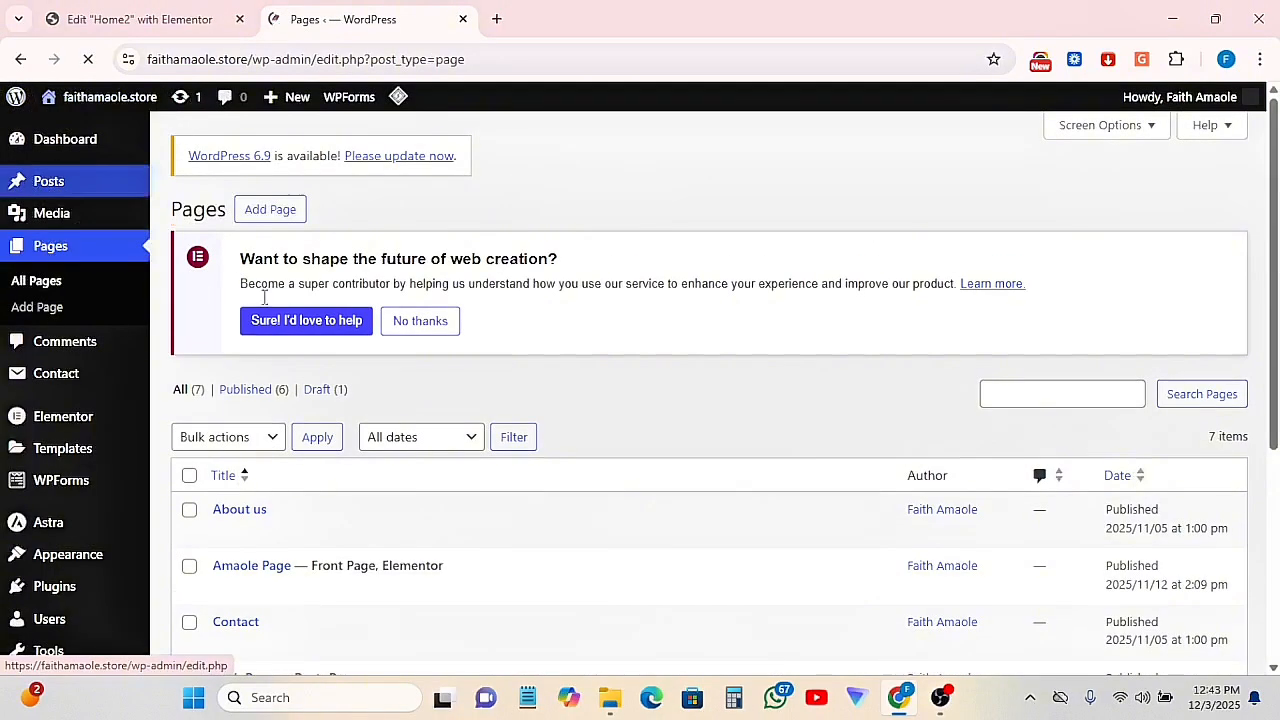
{"action": "left_click", "coordinate": [28, 312]}
{"action": "left_click", "coordinate": [130, 19]}
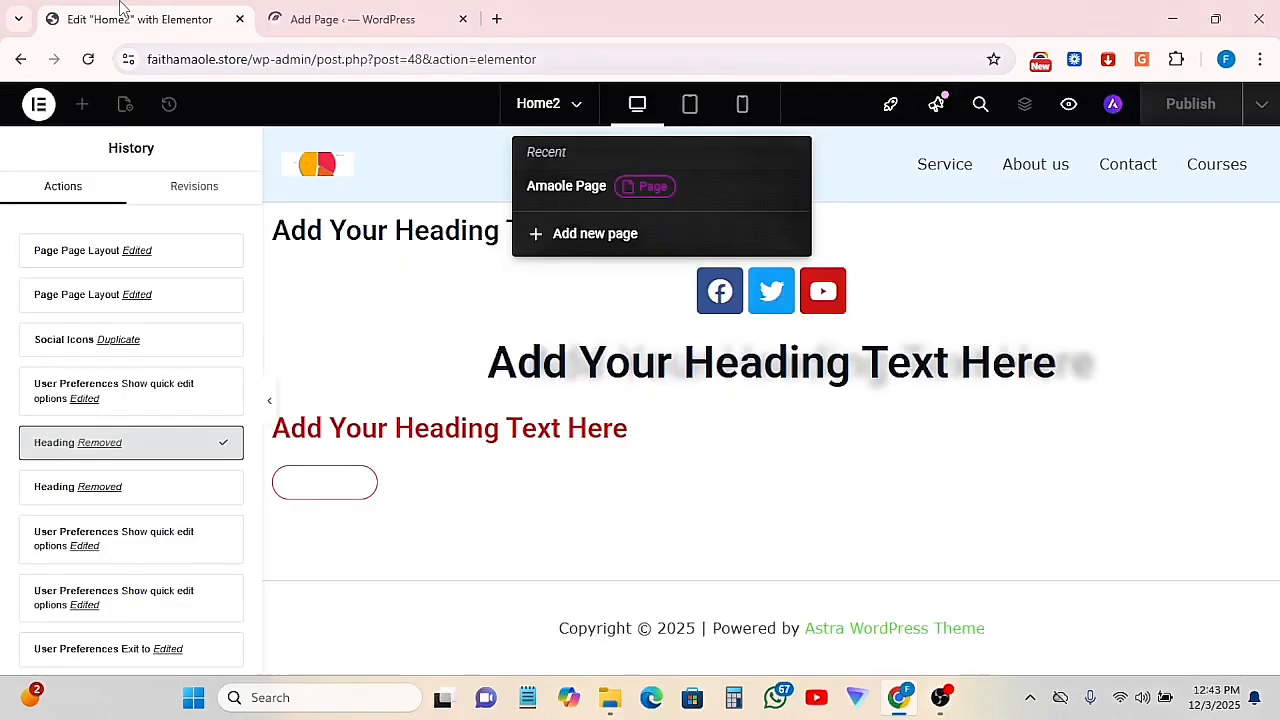
Preview the page in tablet portrait and mobile portrait sizes and return to the desktop view
{"action": "left_click", "coordinate": [640, 107]}
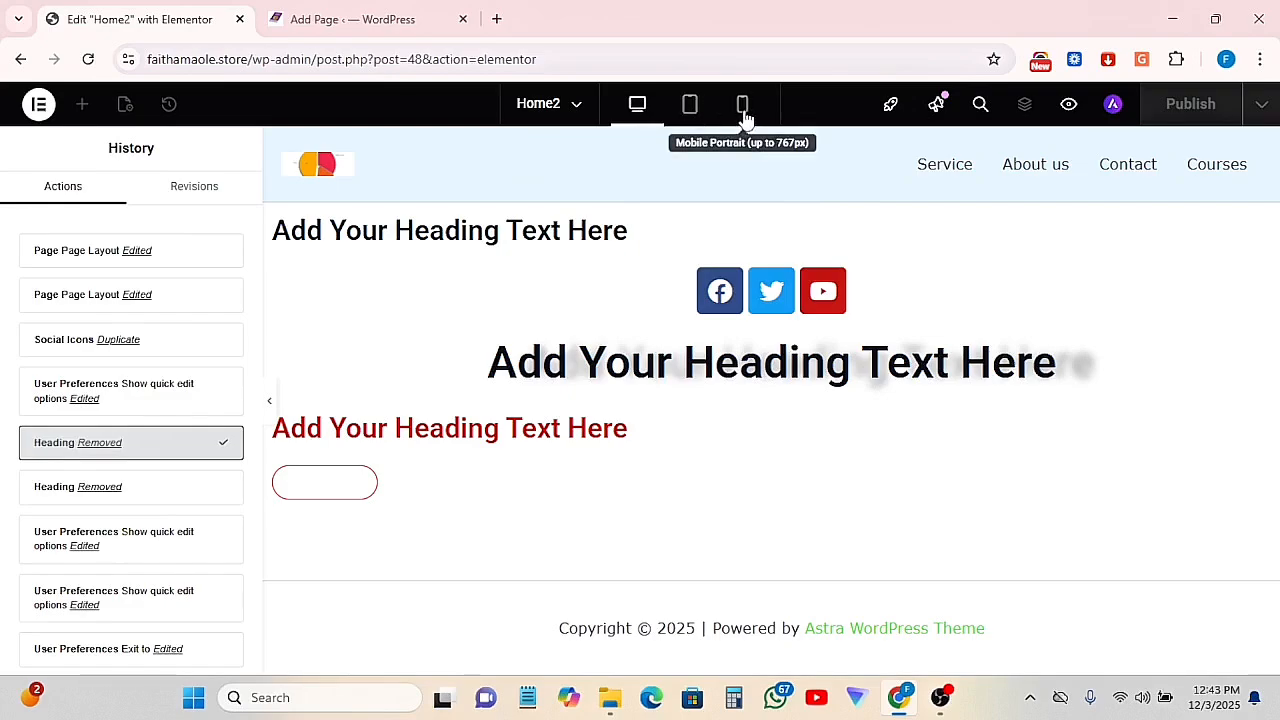
{"action": "left_click", "coordinate": [689, 106]}
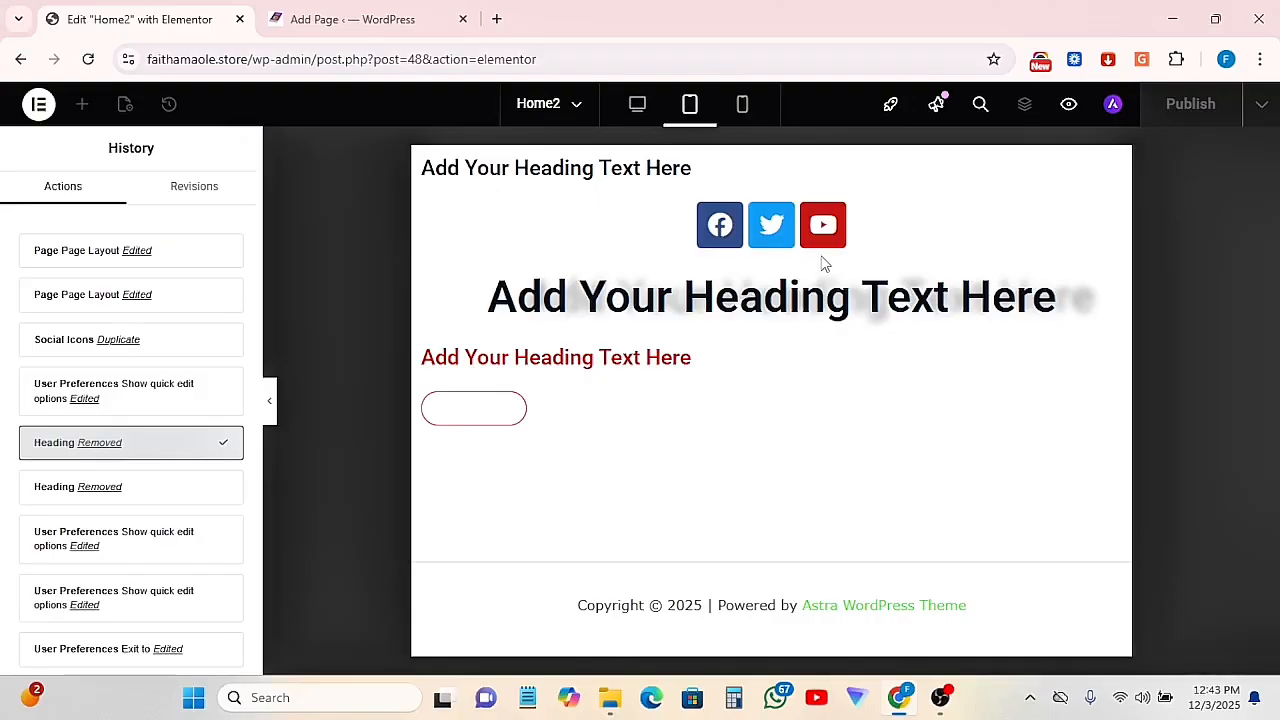
{"action": "left_click", "coordinate": [741, 104]}
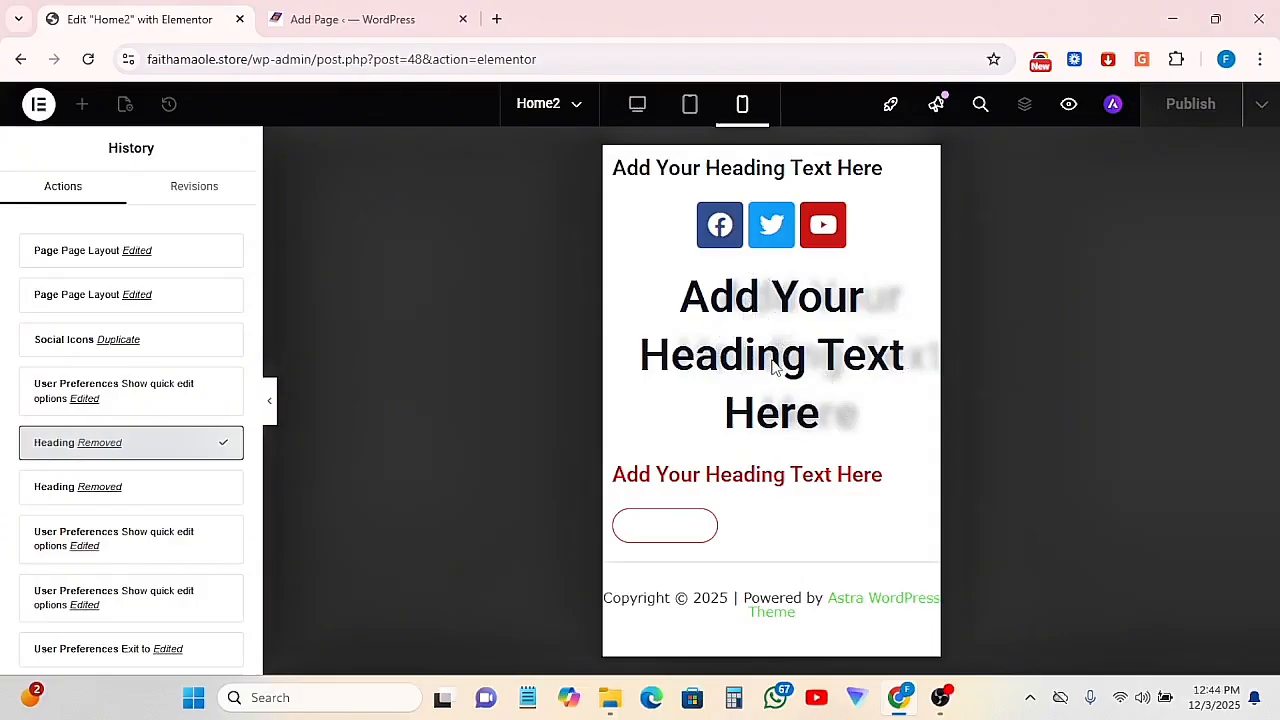
{"action": "left_click", "coordinate": [630, 112]}
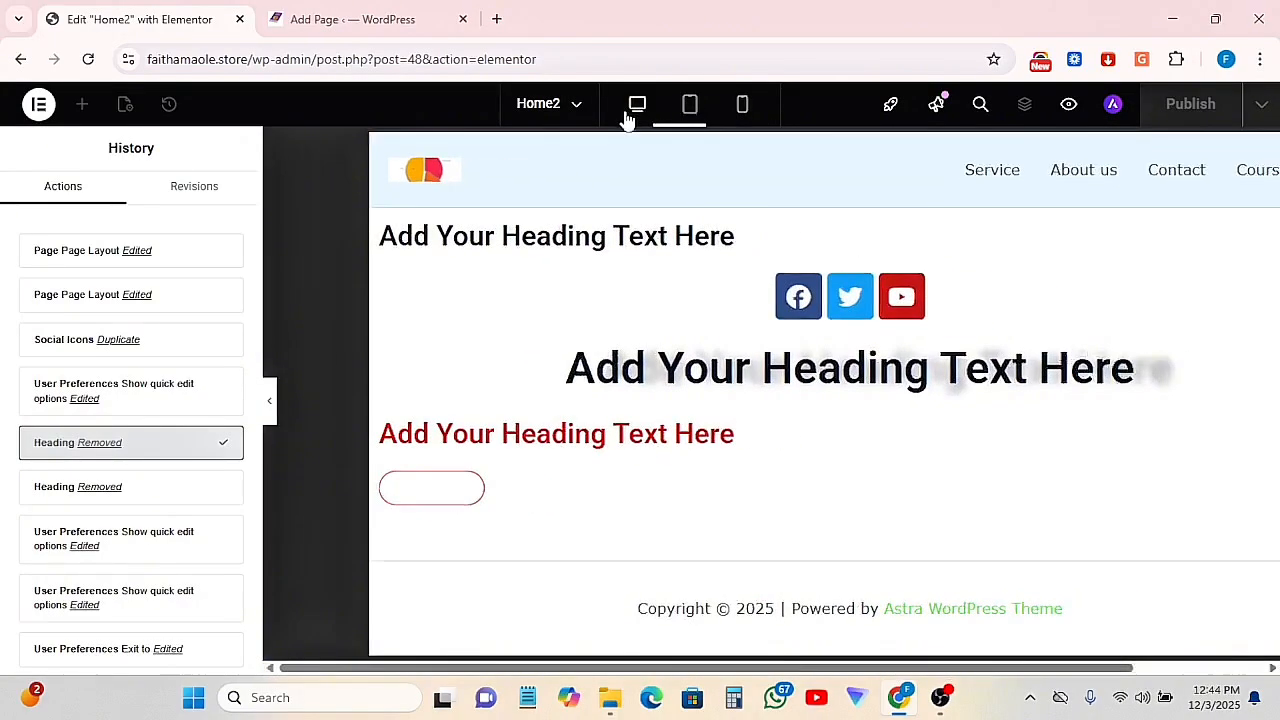
{"action": "left_click", "coordinate": [743, 105]}
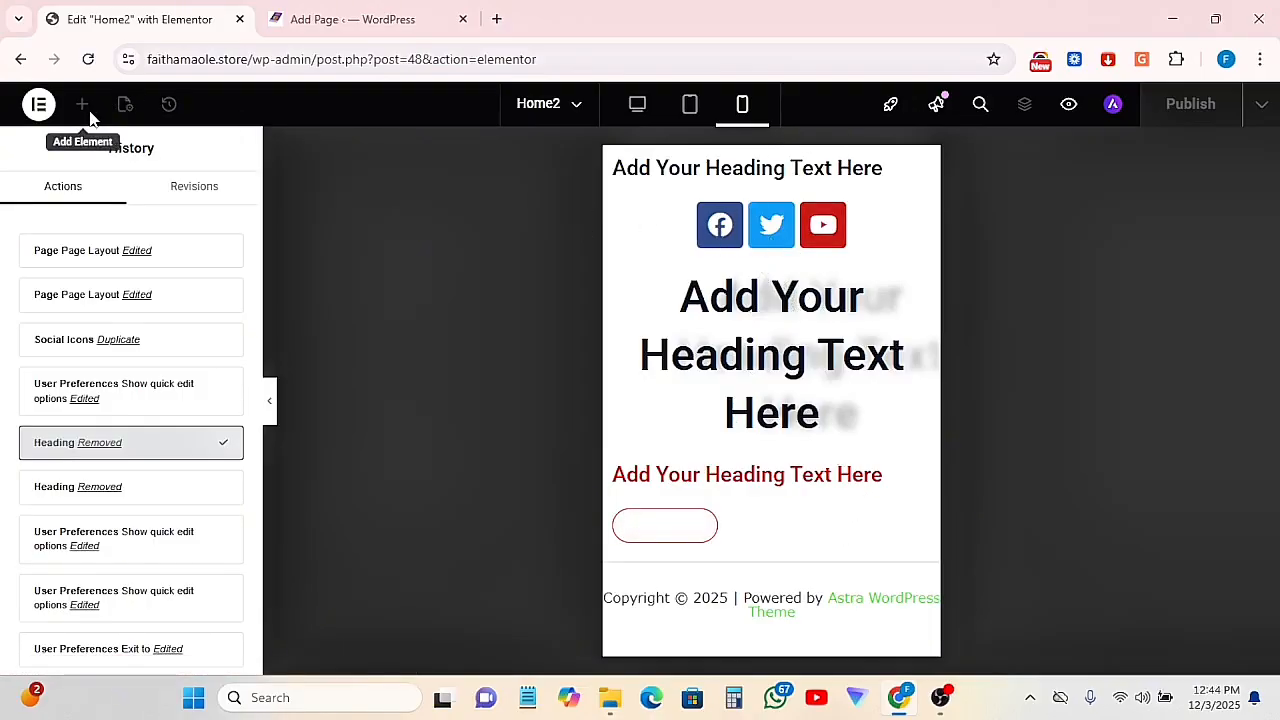
{"action": "left_click", "coordinate": [637, 104]}
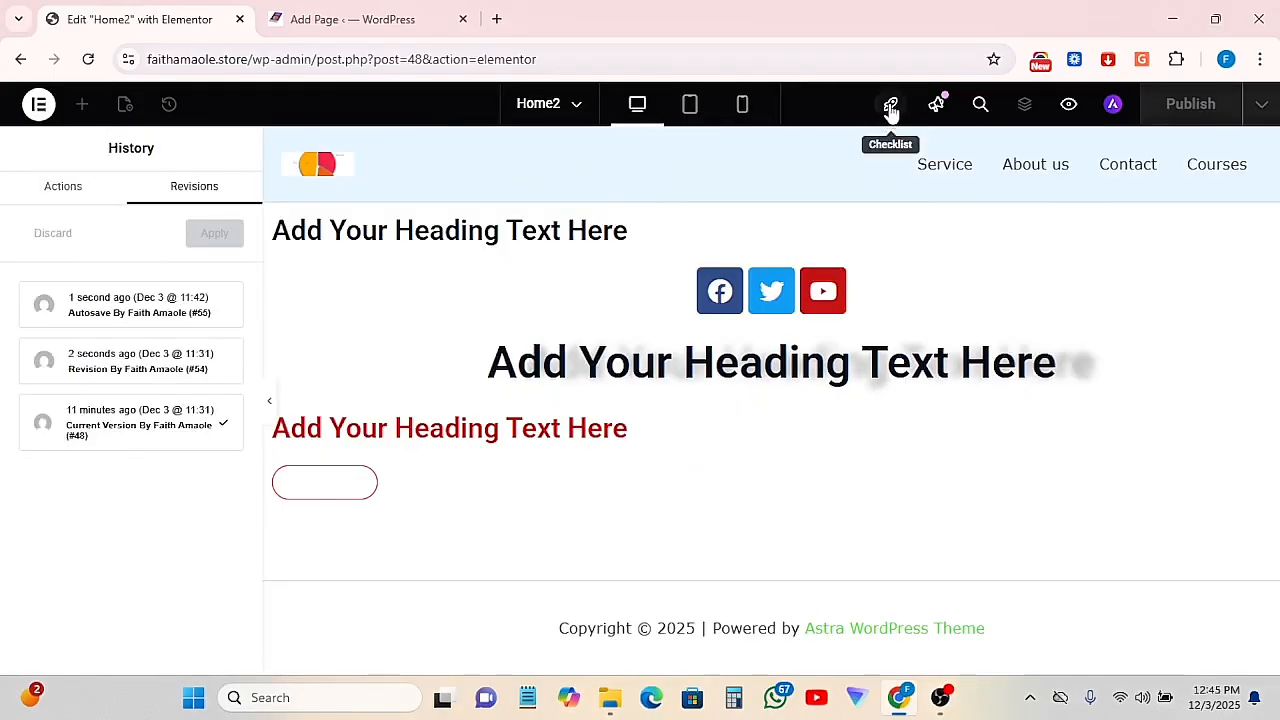
Open the setup checklist, view the What's New announcements and close them
{"action": "left_click", "coordinate": [890, 106]}
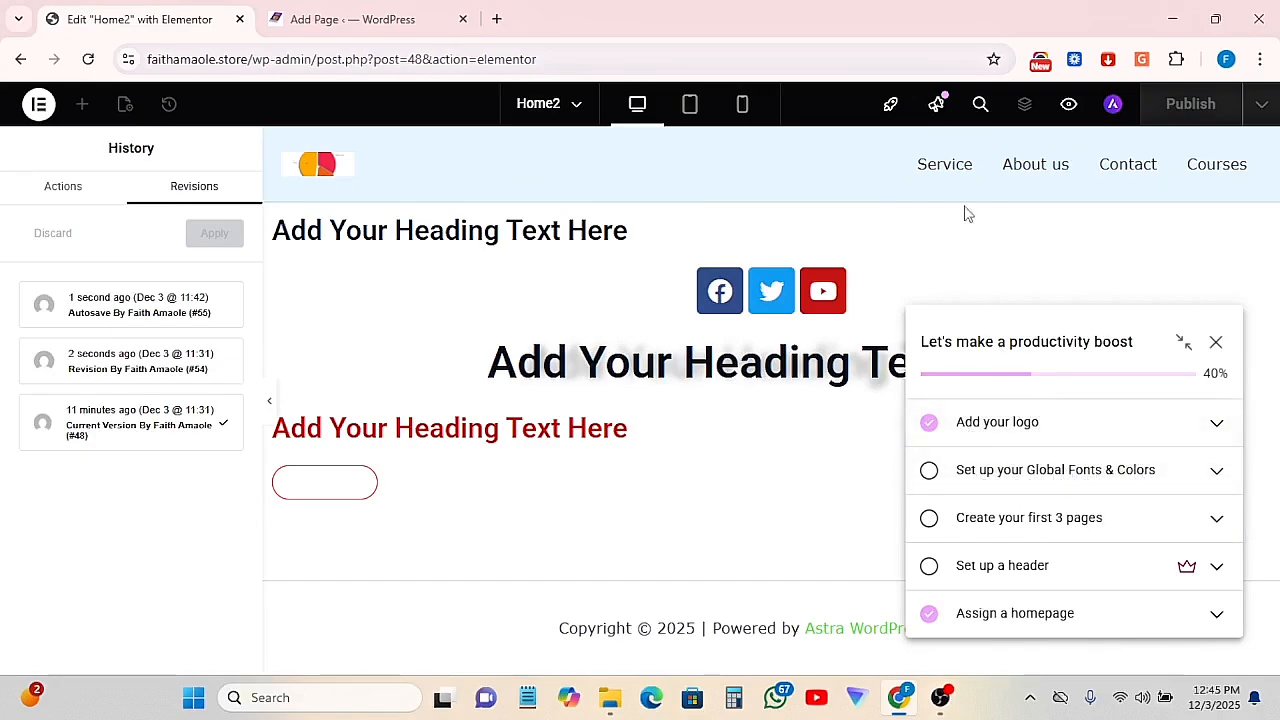
{"action": "left_click", "coordinate": [938, 104]}
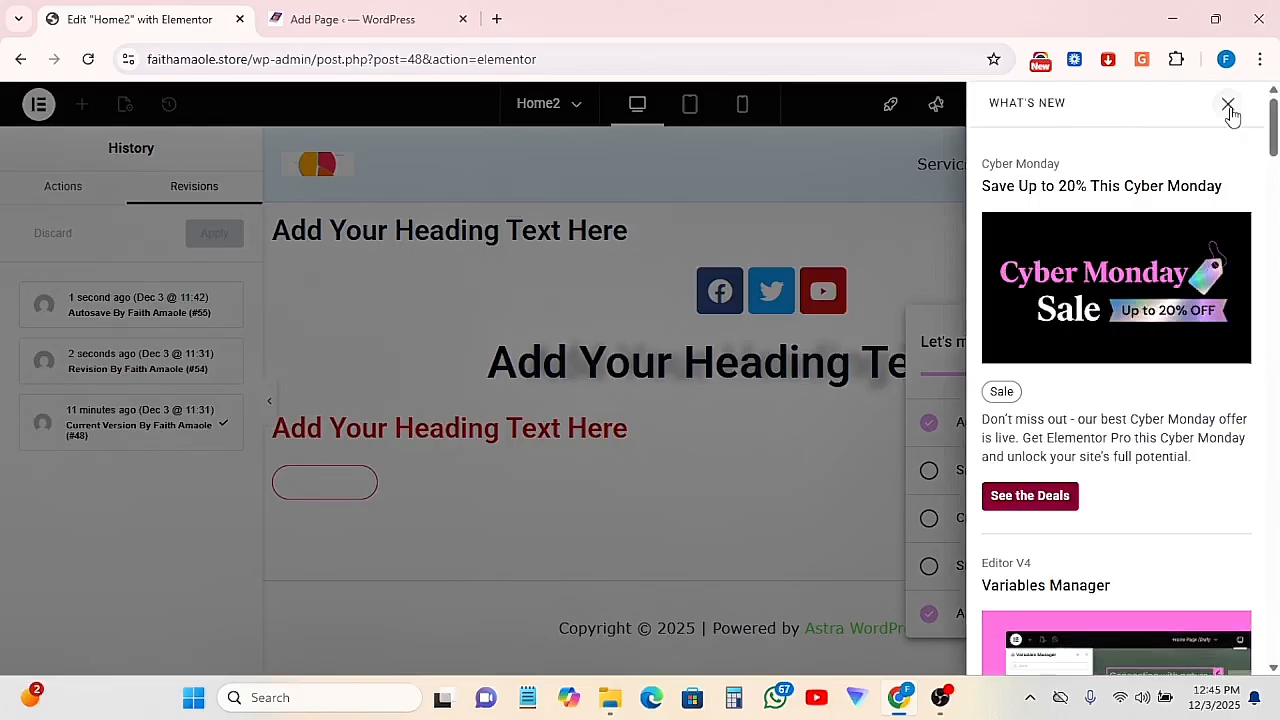
{"action": "left_click", "coordinate": [1228, 105]}
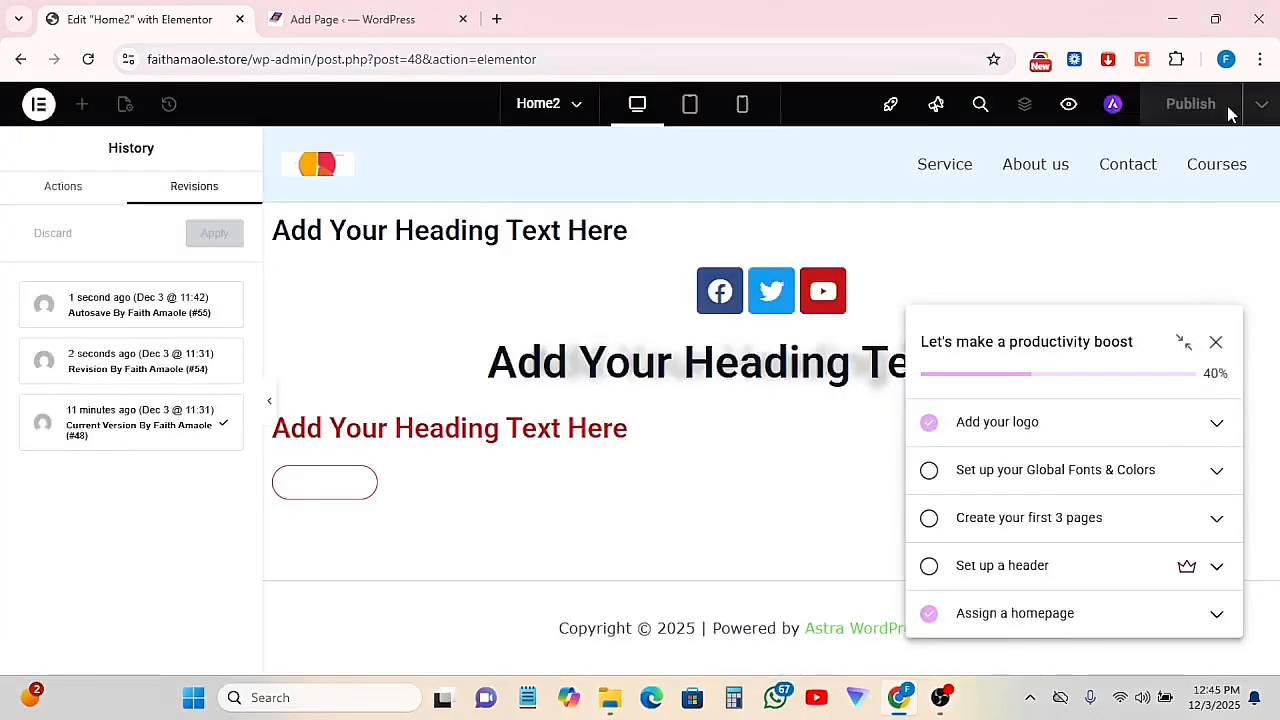
View the Finder search, close it and dismiss the setup checklist
{"action": "left_click", "coordinate": [980, 110]}
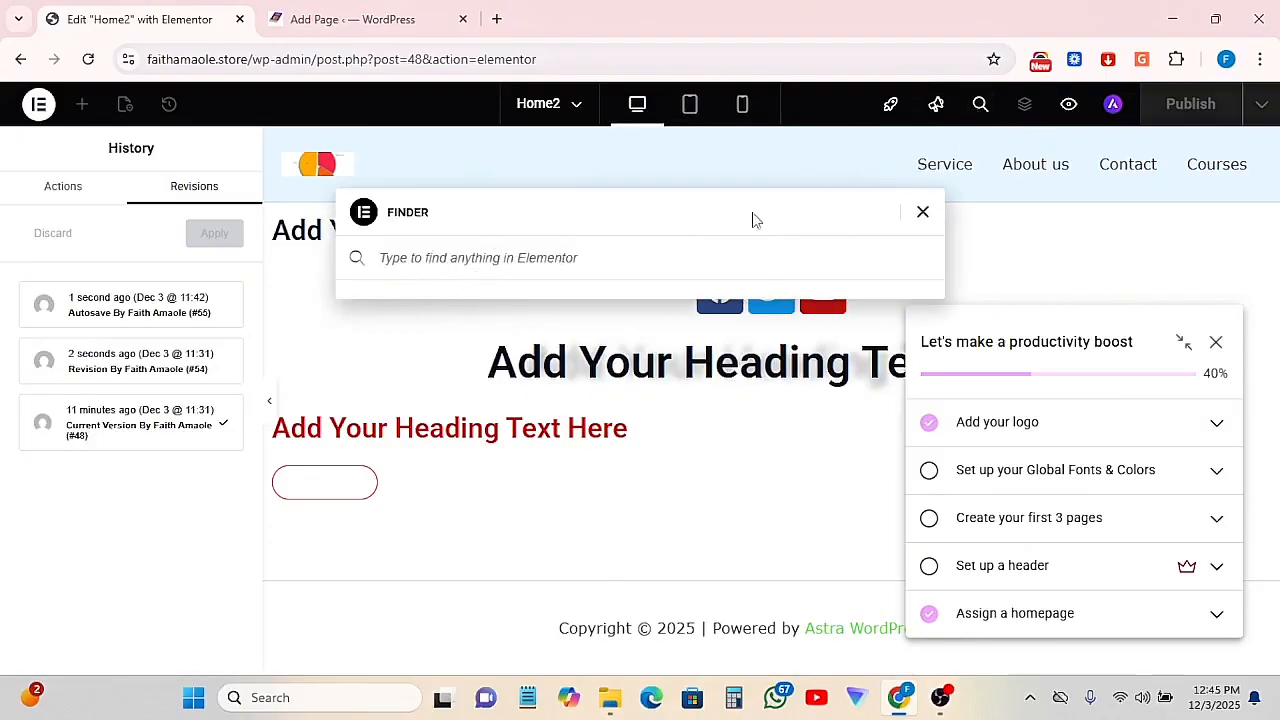
{"action": "left_click", "coordinate": [1024, 110]}
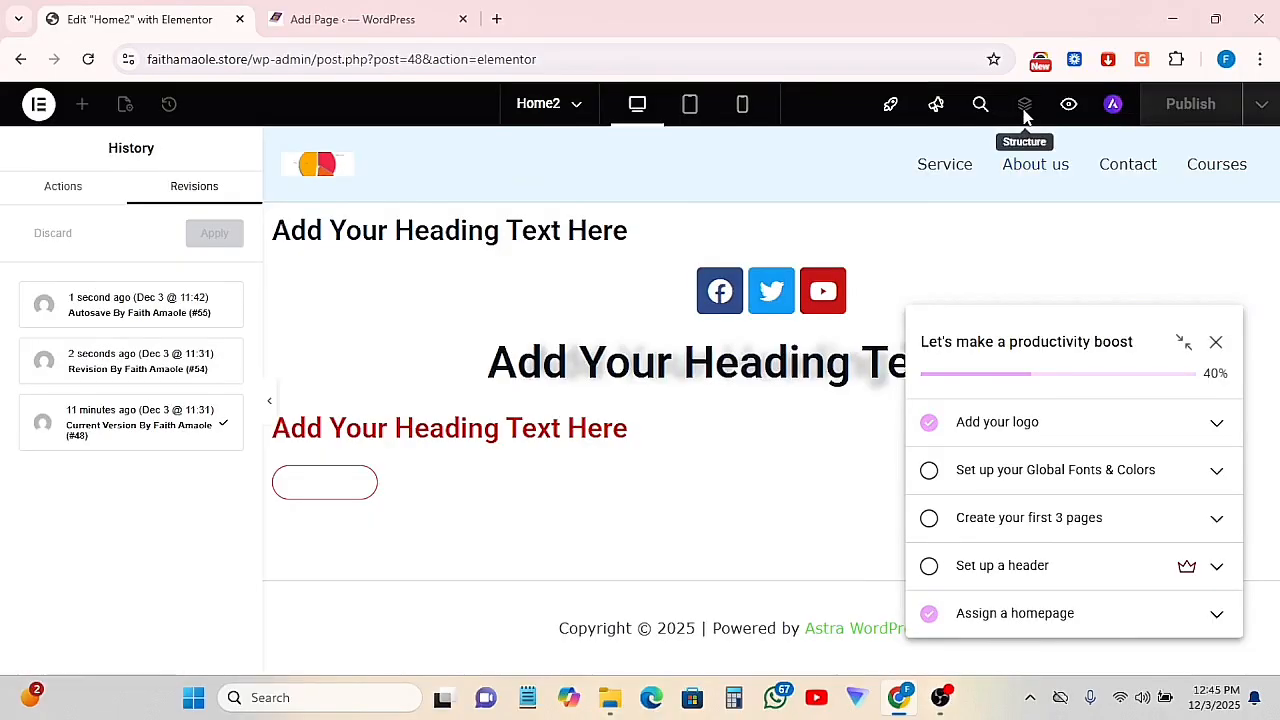
{"action": "left_click", "coordinate": [1216, 342]}
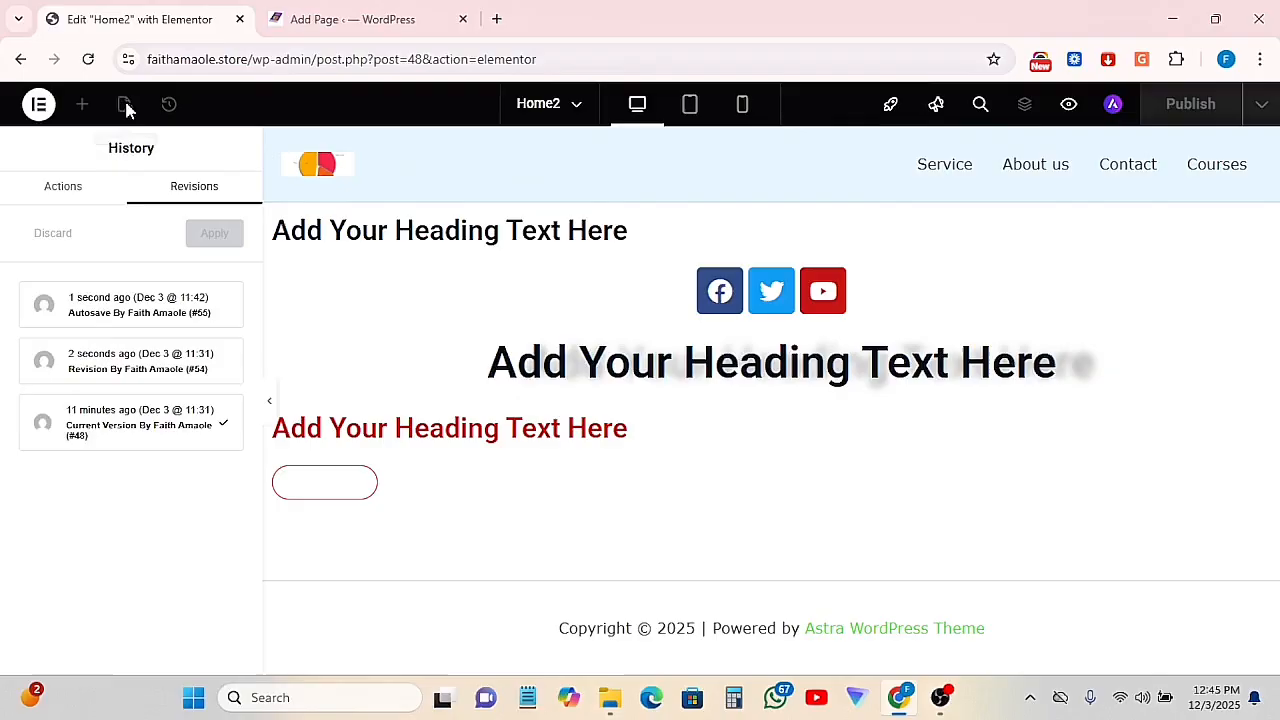
Reload the editor page and open the page's Structure overview
{"action": "left_click", "coordinate": [88, 59]}
{"action": "left_click", "coordinate": [716, 178]}
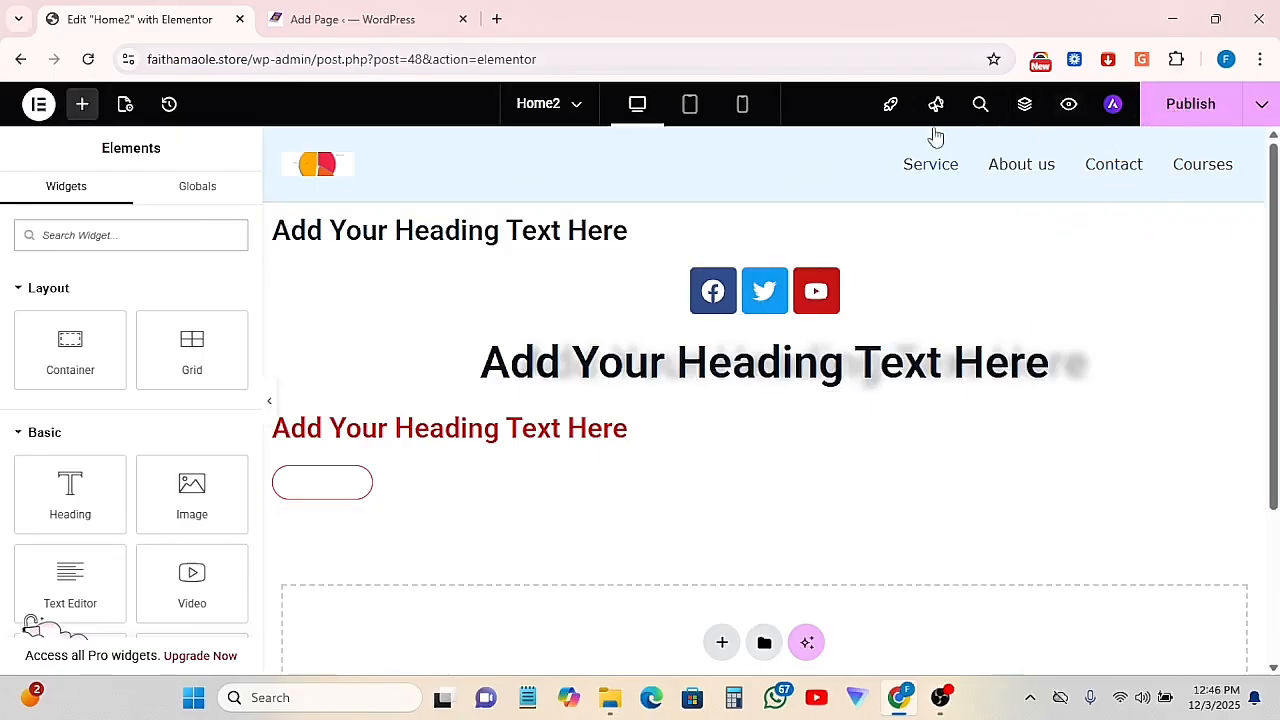
{"action": "left_click", "coordinate": [1025, 112]}
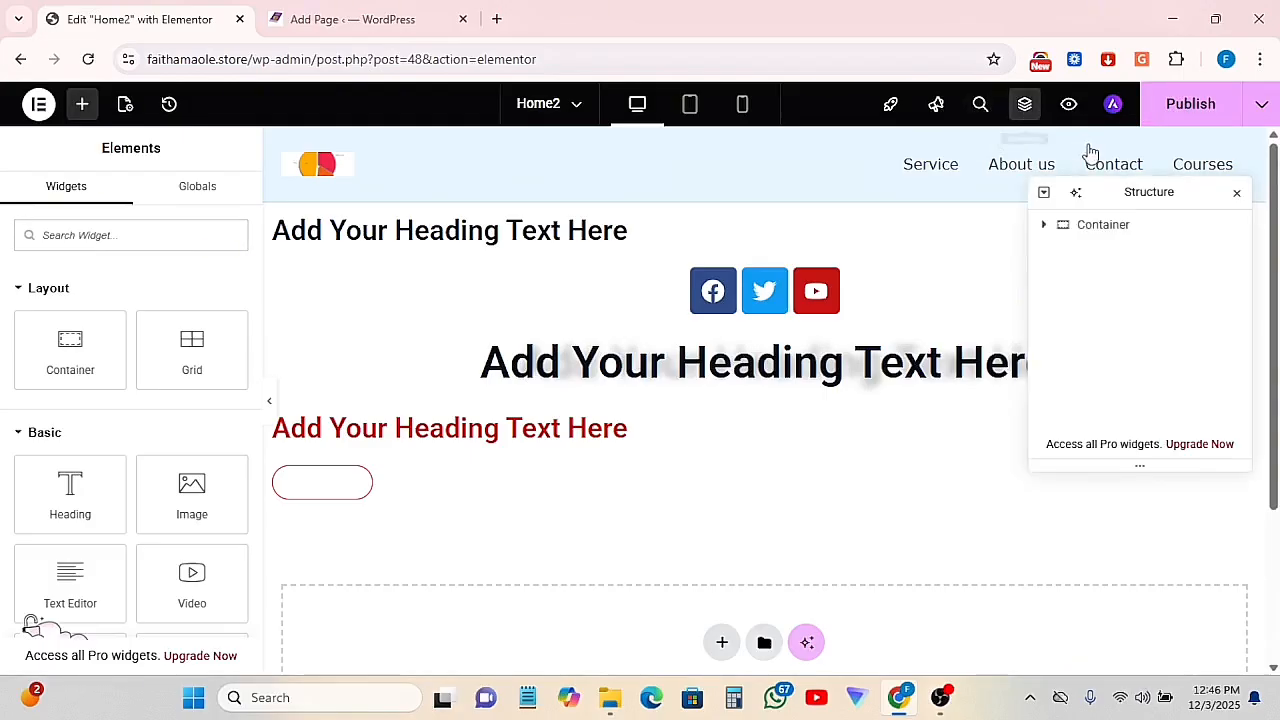
Select the page's container in the Structure overview and duplicate it
{"action": "left_click", "coordinate": [1097, 226]}
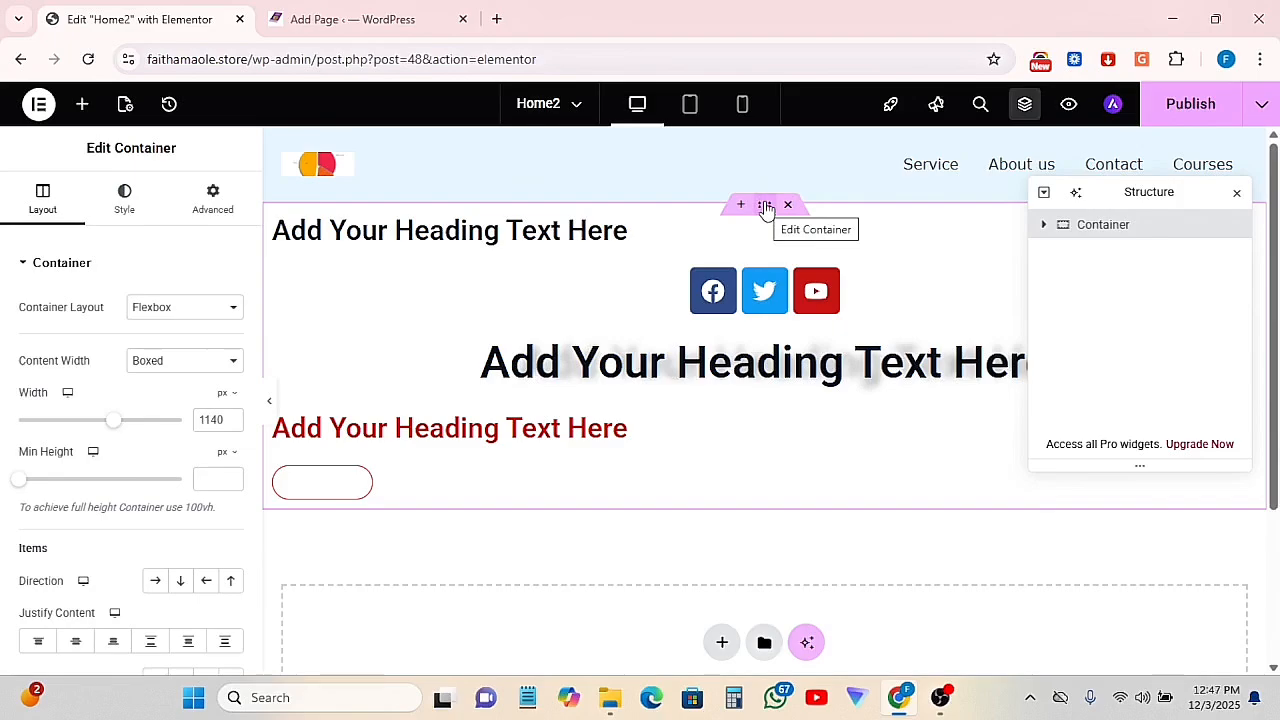
{"action": "right_click", "coordinate": [765, 210]}
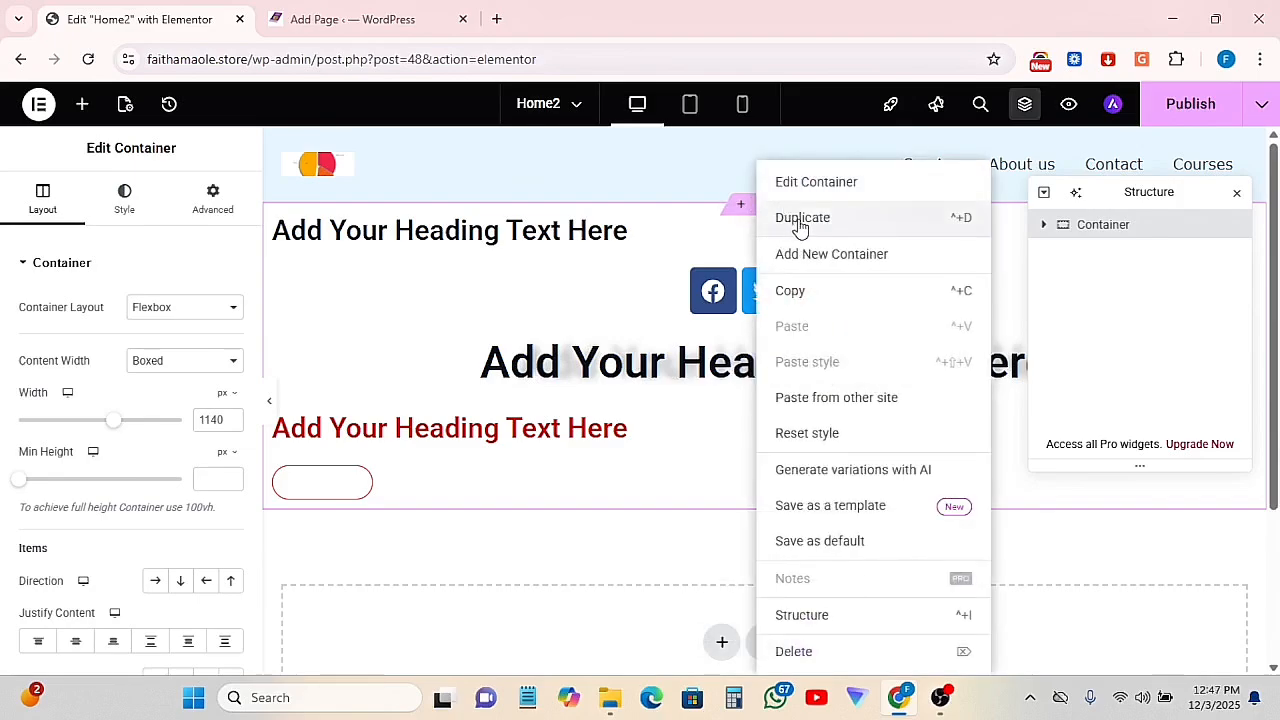
{"action": "left_click", "coordinate": [800, 218]}
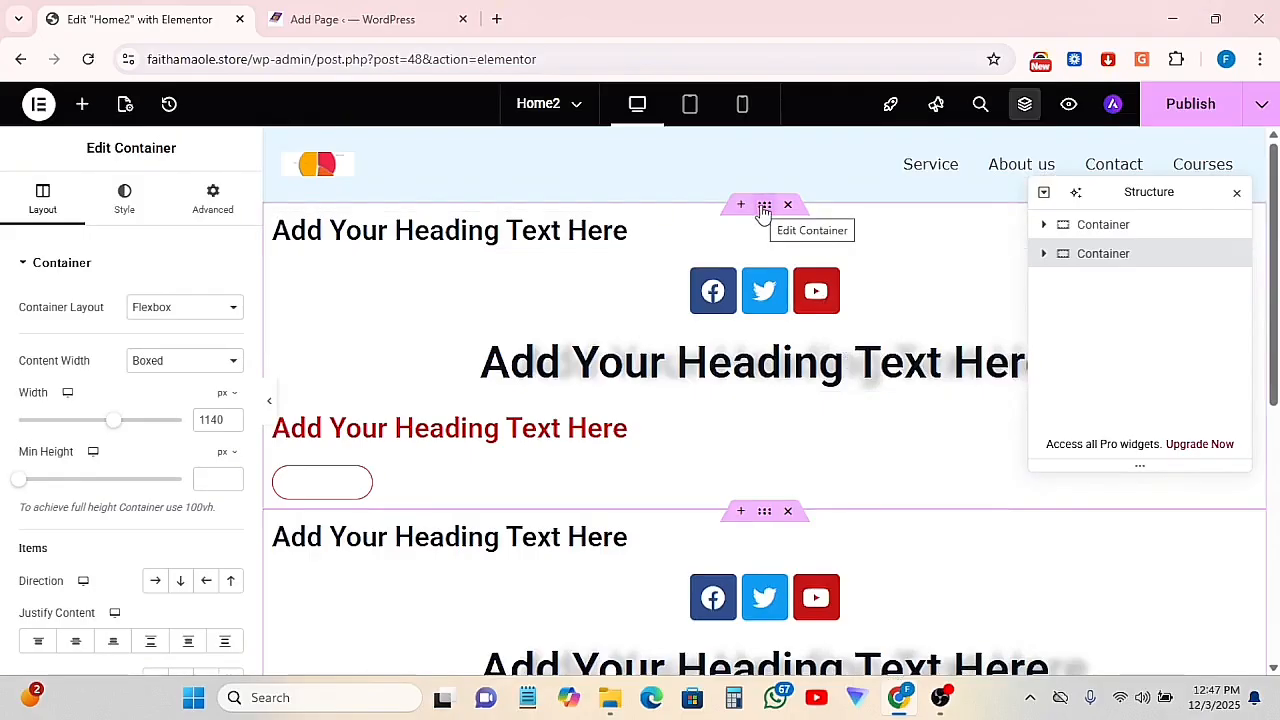
Paste a copy of the first container into the empty area below the others and delete the pasted copy
{"action": "left_click", "coordinate": [765, 214]}
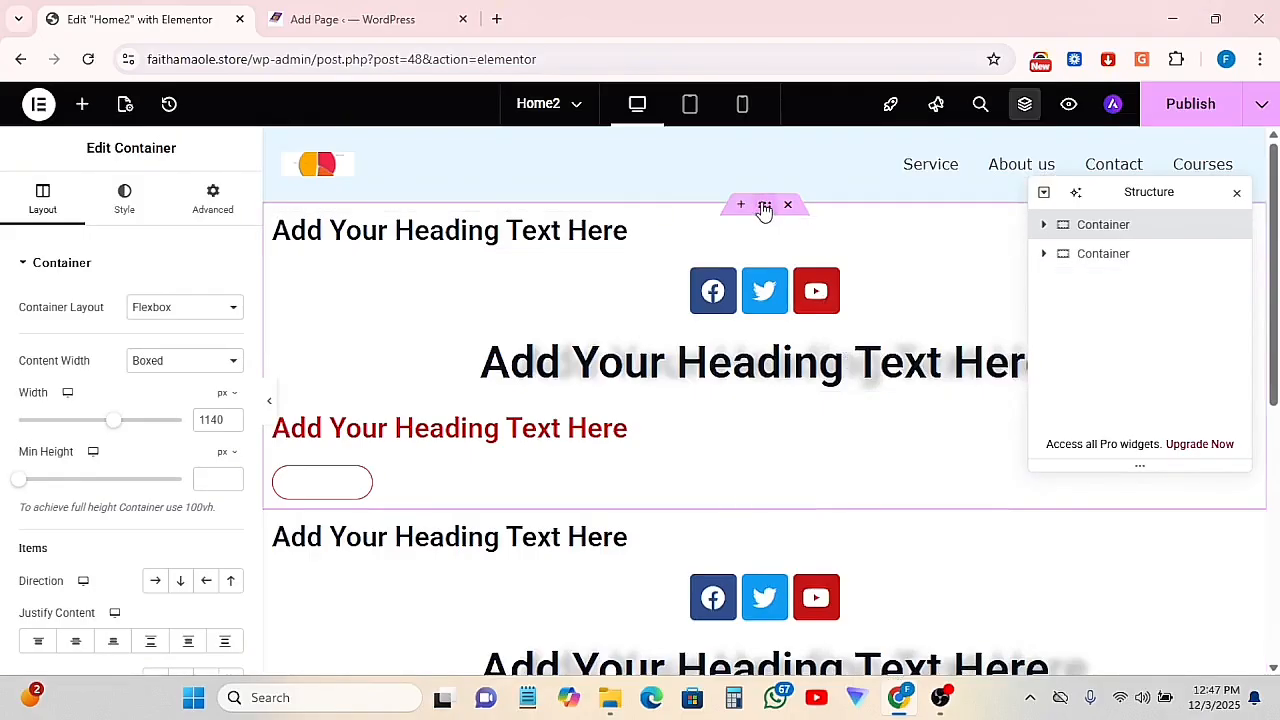
{"action": "right_click", "coordinate": [764, 208]}
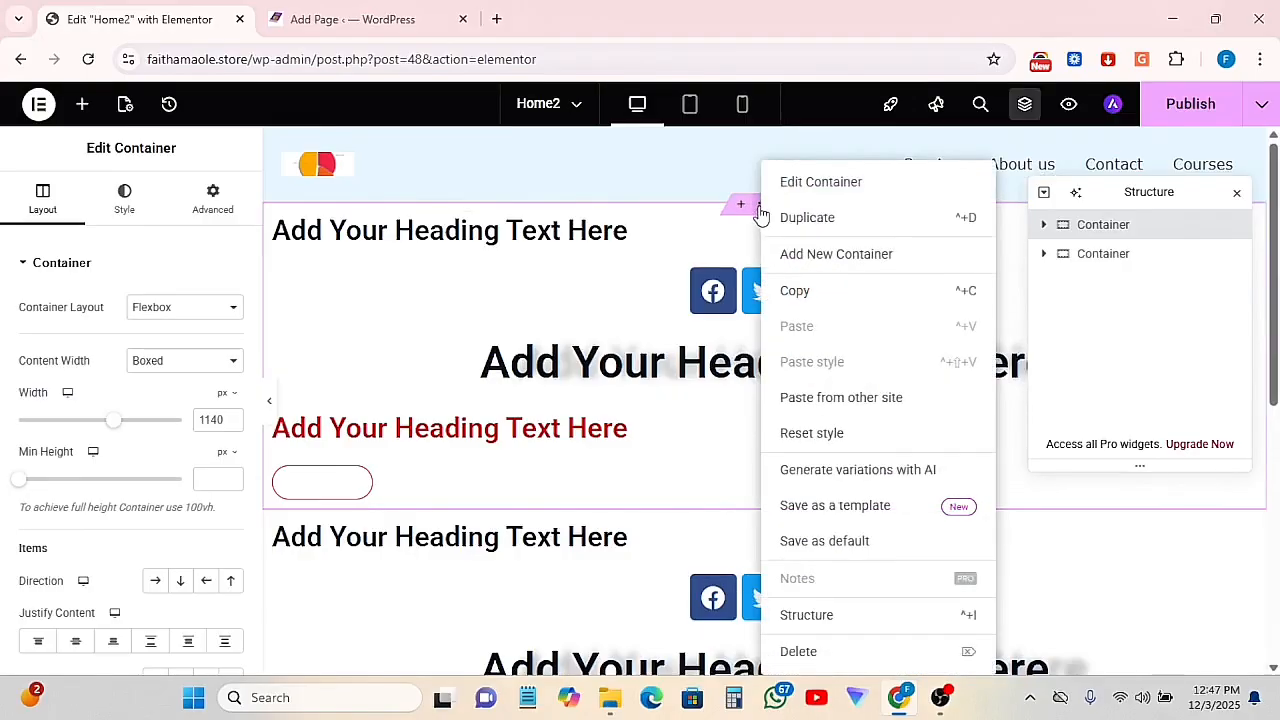
{"action": "left_click", "coordinate": [817, 290]}
{"action": "scroll", "coordinate": [818, 300], "scroll_direction": "down", "scroll_amount": 3}
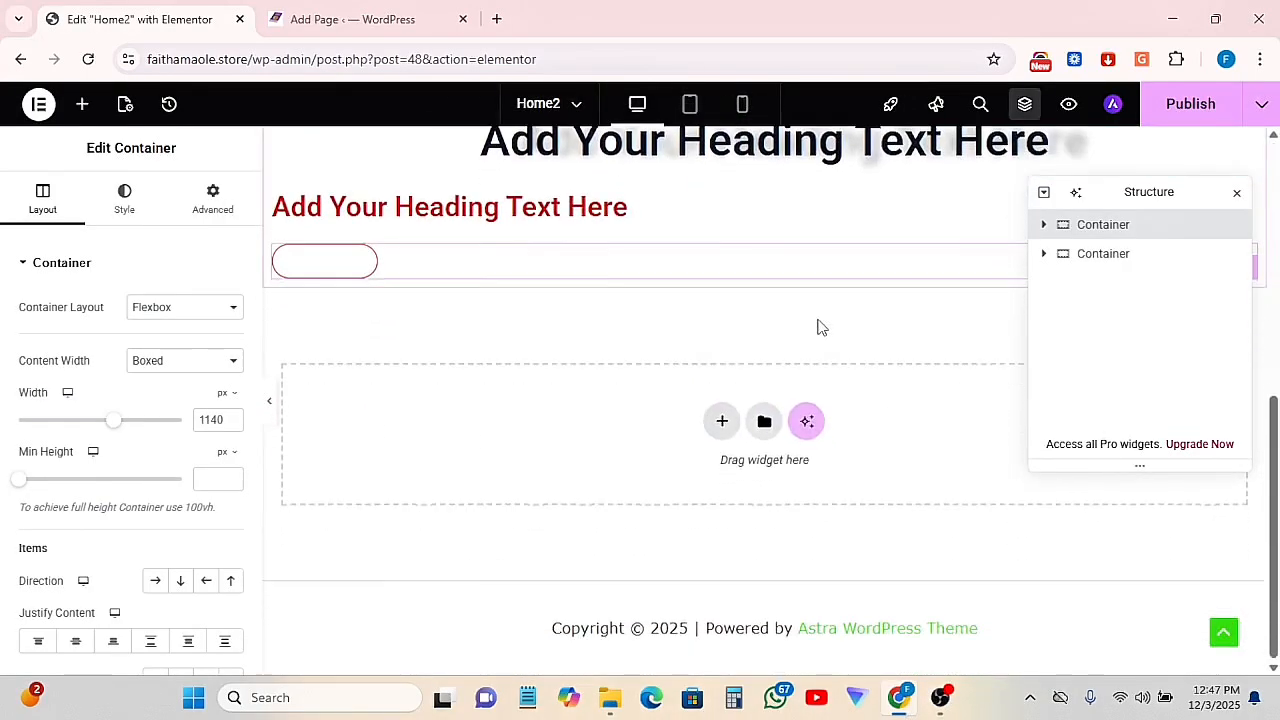
{"action": "right_click", "coordinate": [622, 450]}
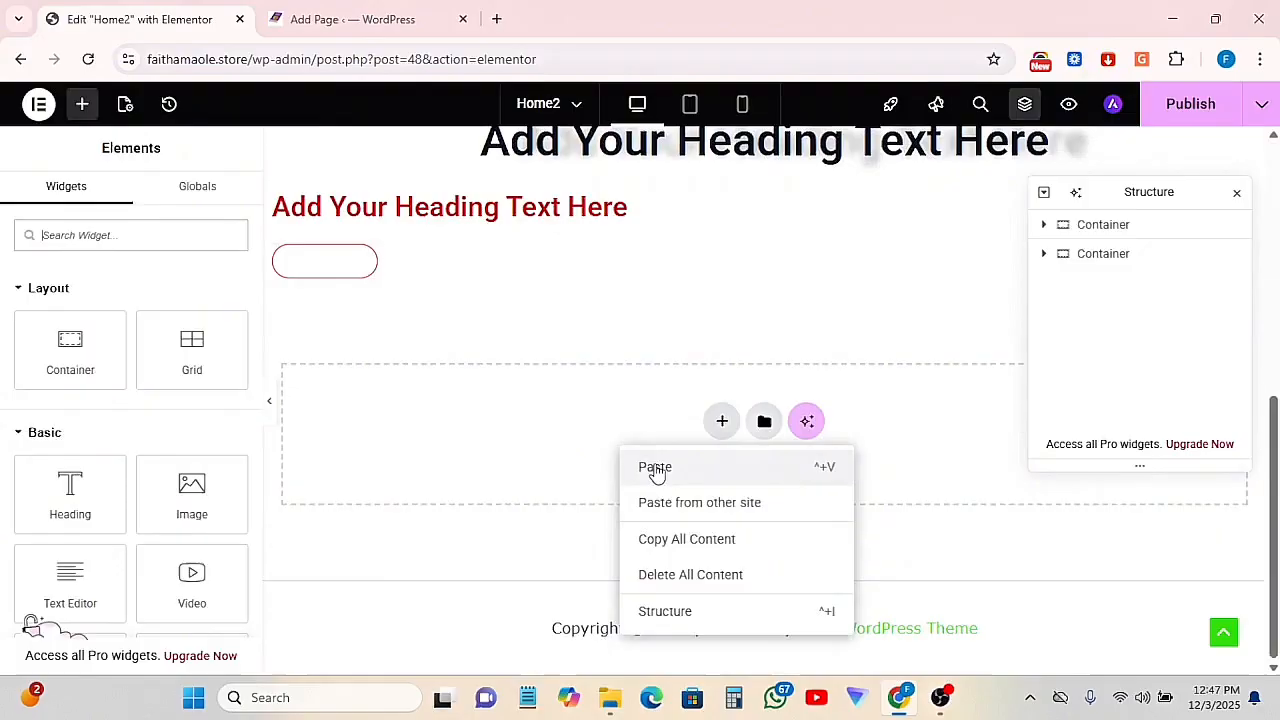
{"action": "left_click", "coordinate": [656, 470]}
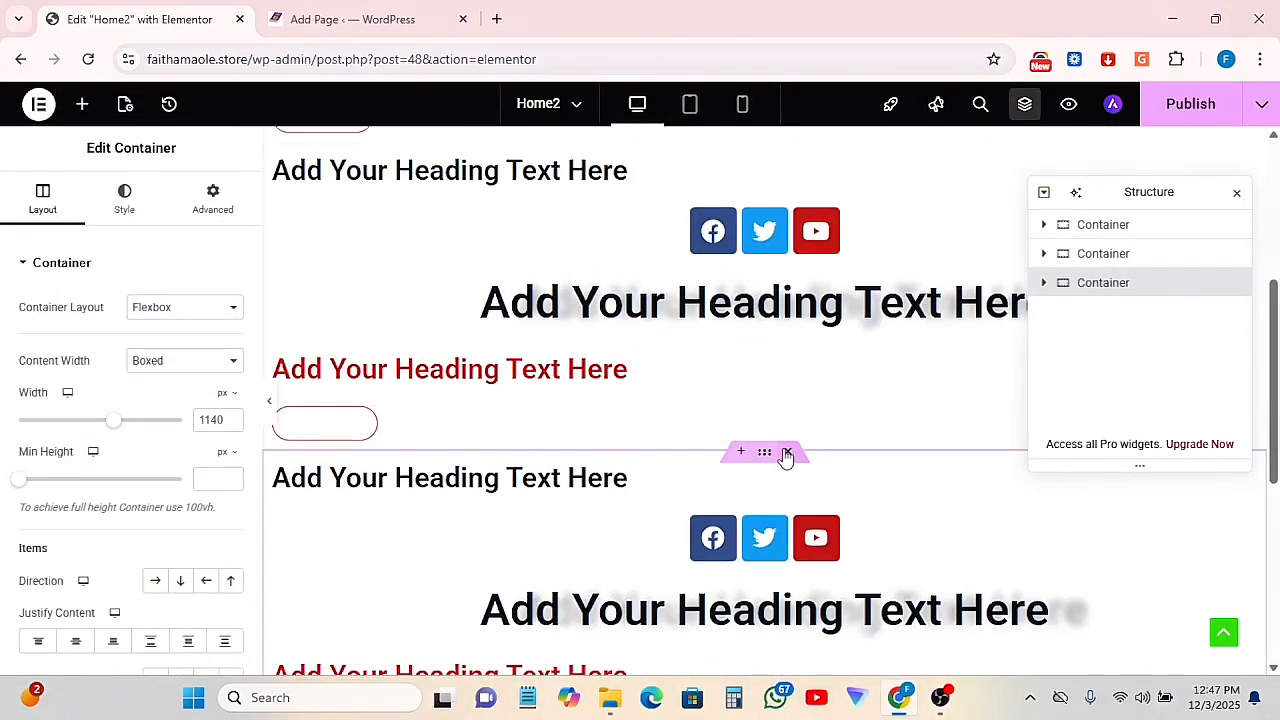
{"action": "left_click", "coordinate": [787, 451]}
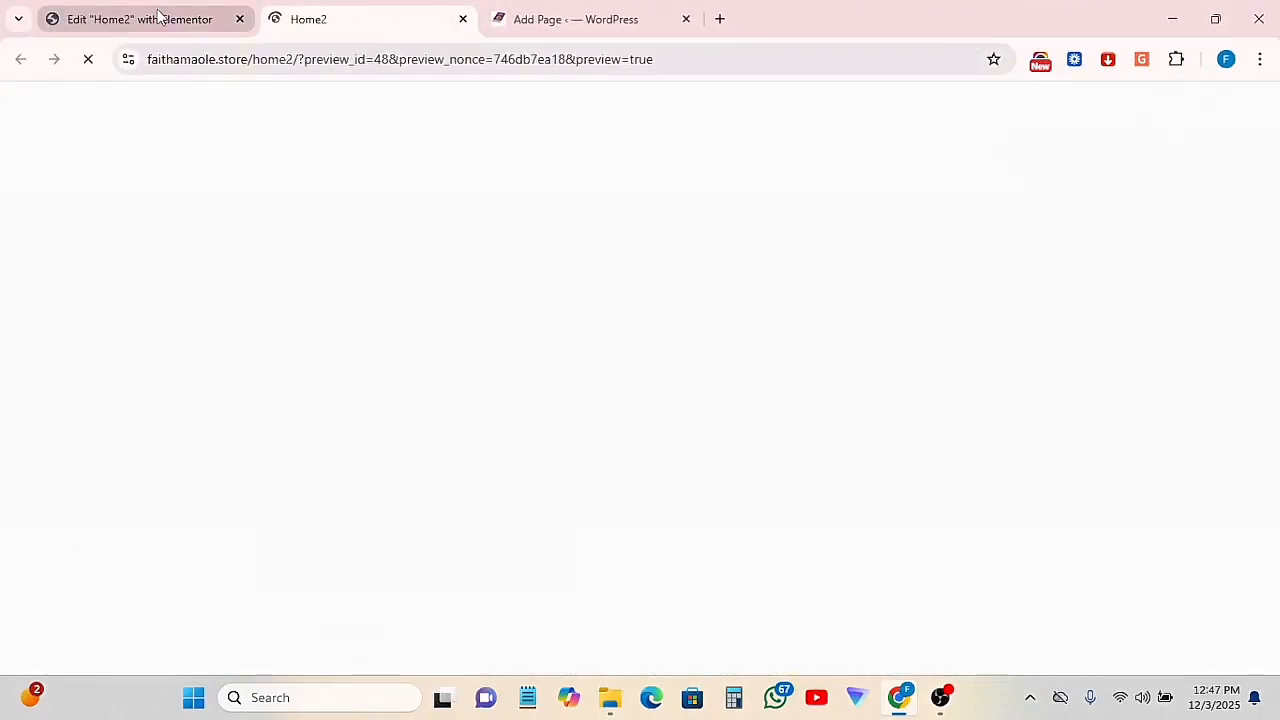
Examine the preview of the Home2 changes and compare it with the page in the editor
{"action": "scroll", "coordinate": [851, 323], "scroll_direction": "down", "scroll_amount": 3}
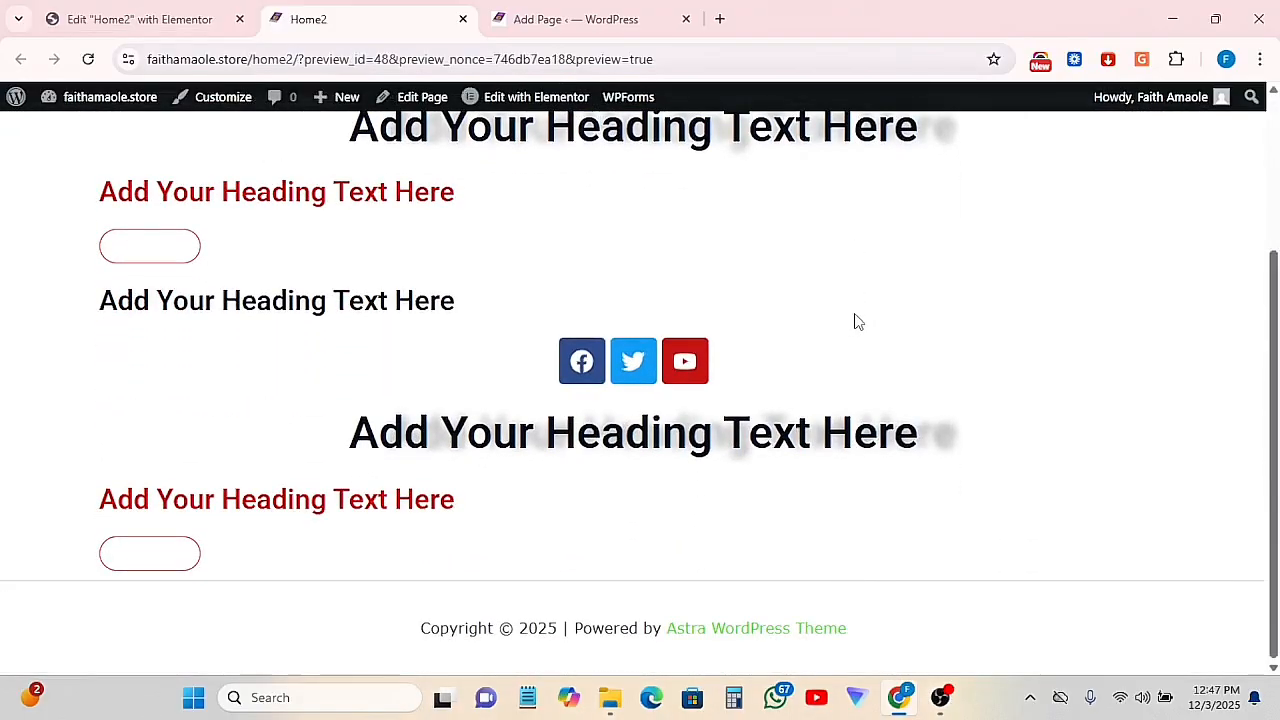
{"action": "scroll", "coordinate": [855, 321], "scroll_direction": "up", "scroll_amount": 1}
{"action": "scroll", "coordinate": [855, 321], "scroll_direction": "up", "scroll_amount": 1}
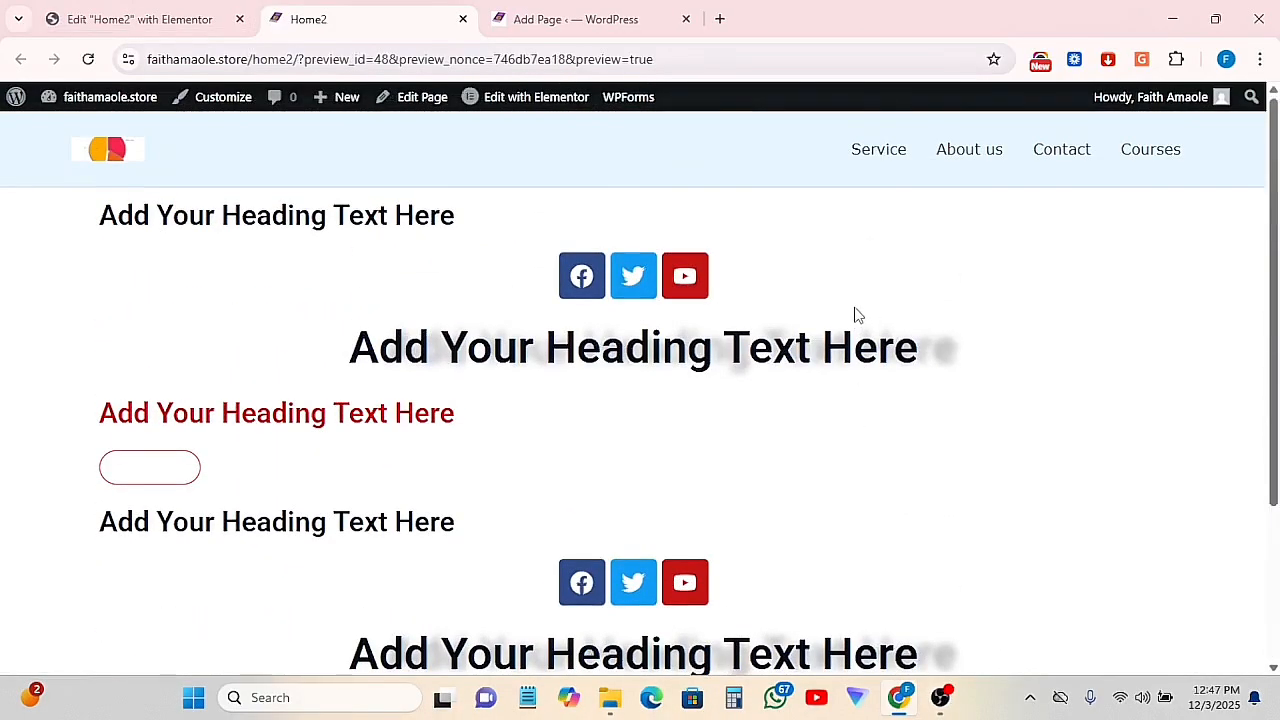
{"action": "left_click", "coordinate": [130, 16]}
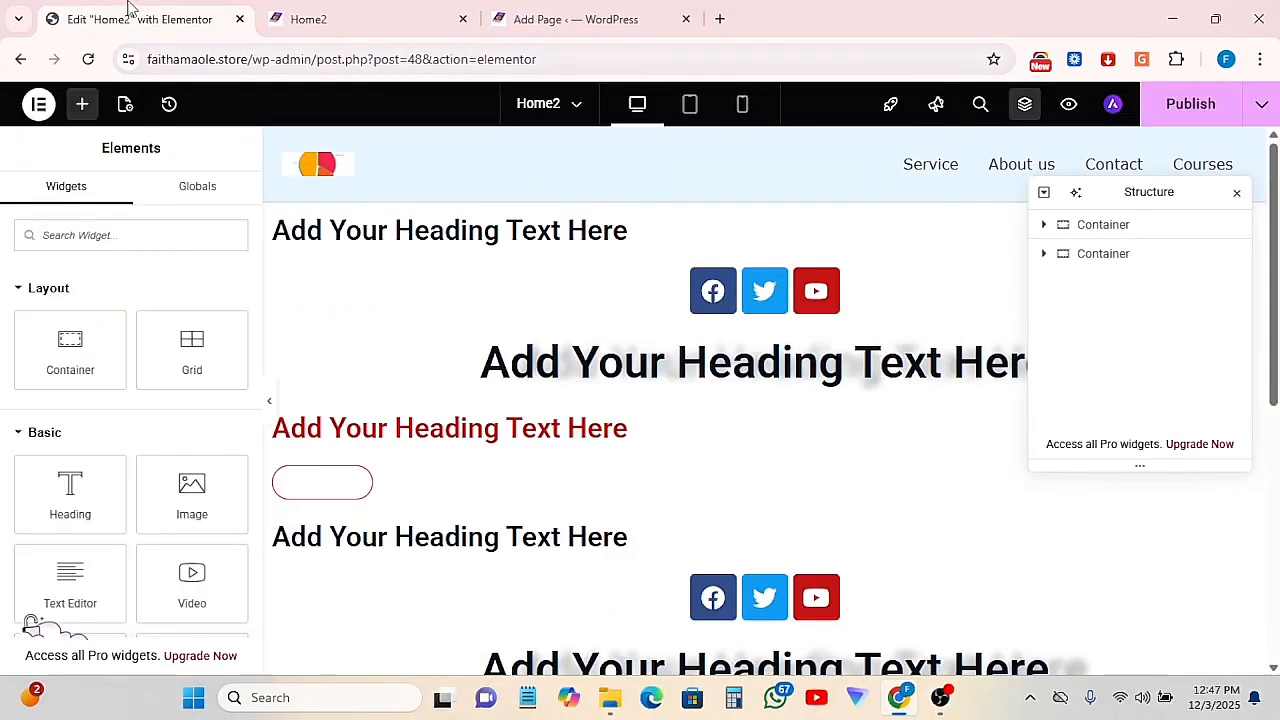
{"action": "left_click", "coordinate": [361, 16]}
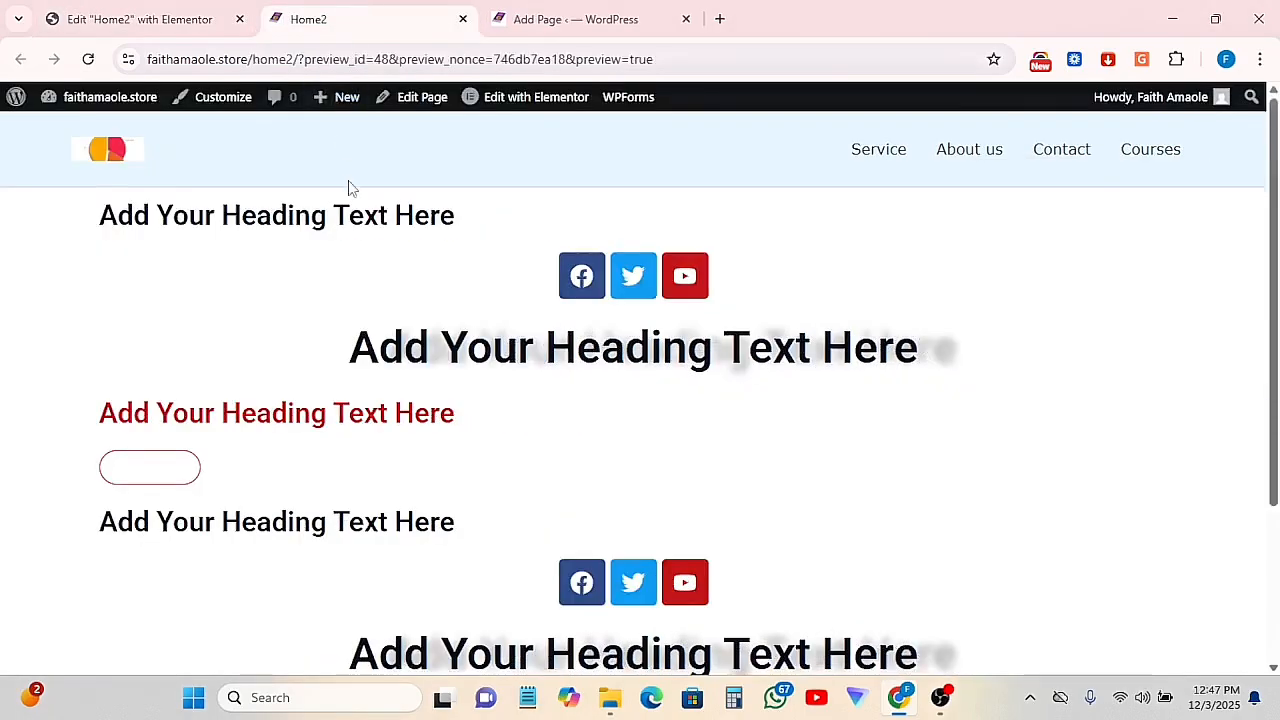
{"action": "left_click", "coordinate": [125, 19]}
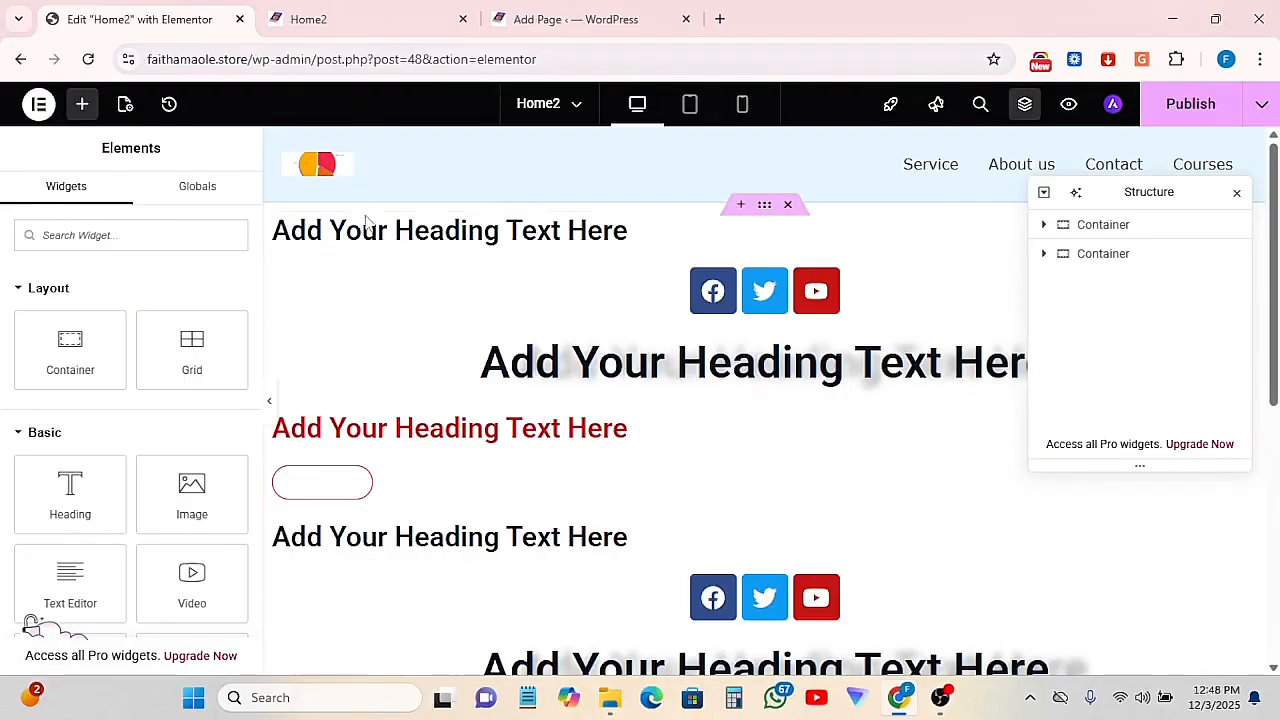
{"action": "left_click", "coordinate": [323, 16]}
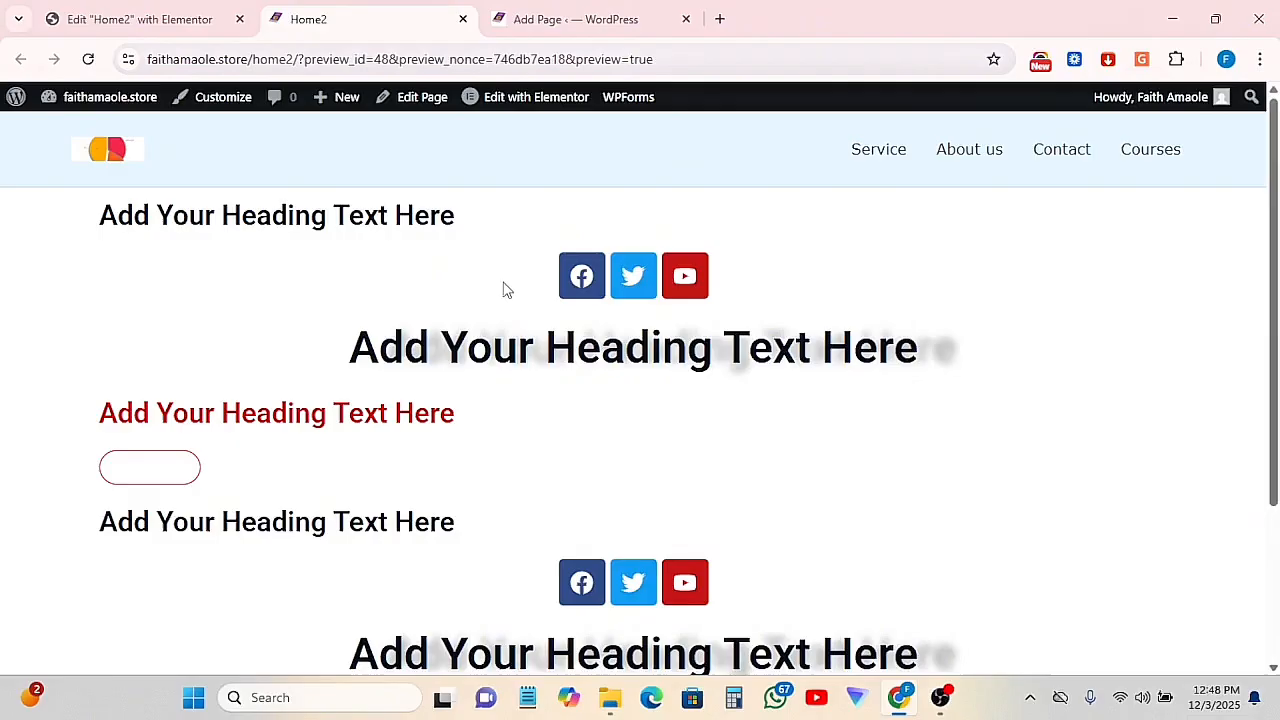
{"action": "left_click", "coordinate": [194, 16]}
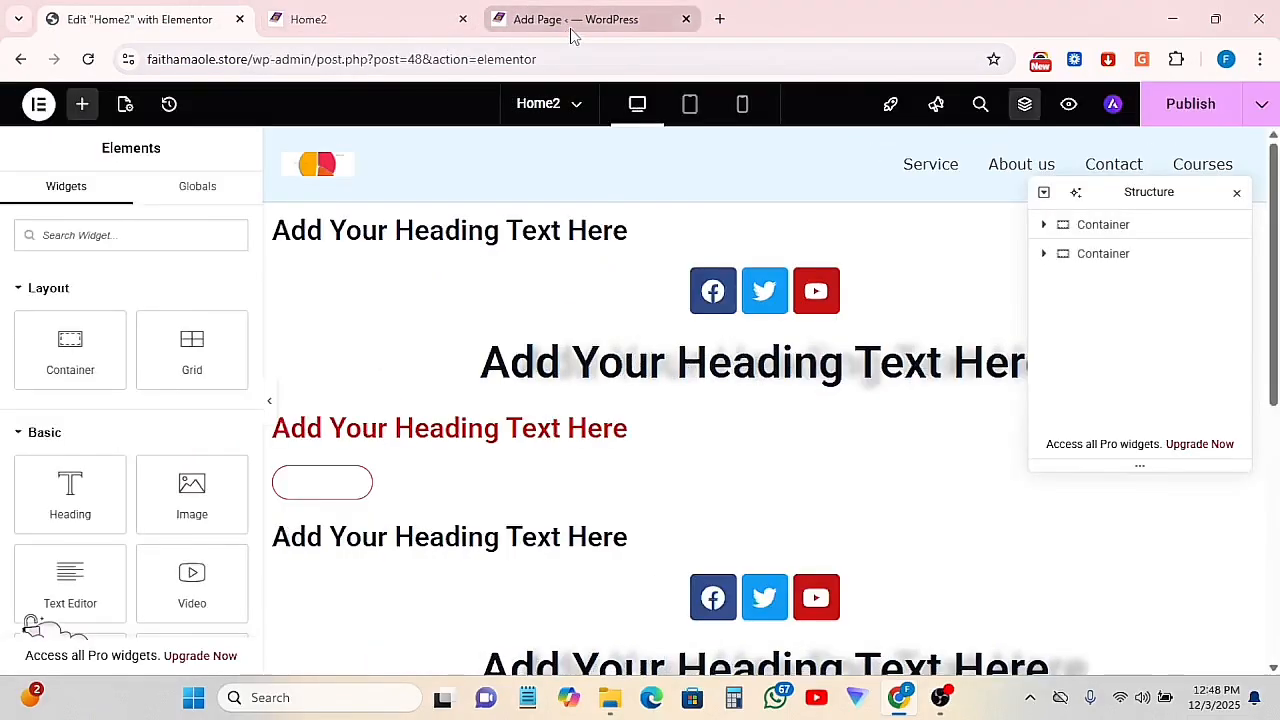
Open the published Home2 page, compare it with the preview of the changes and return to the editor
{"action": "left_click", "coordinate": [1261, 105]}
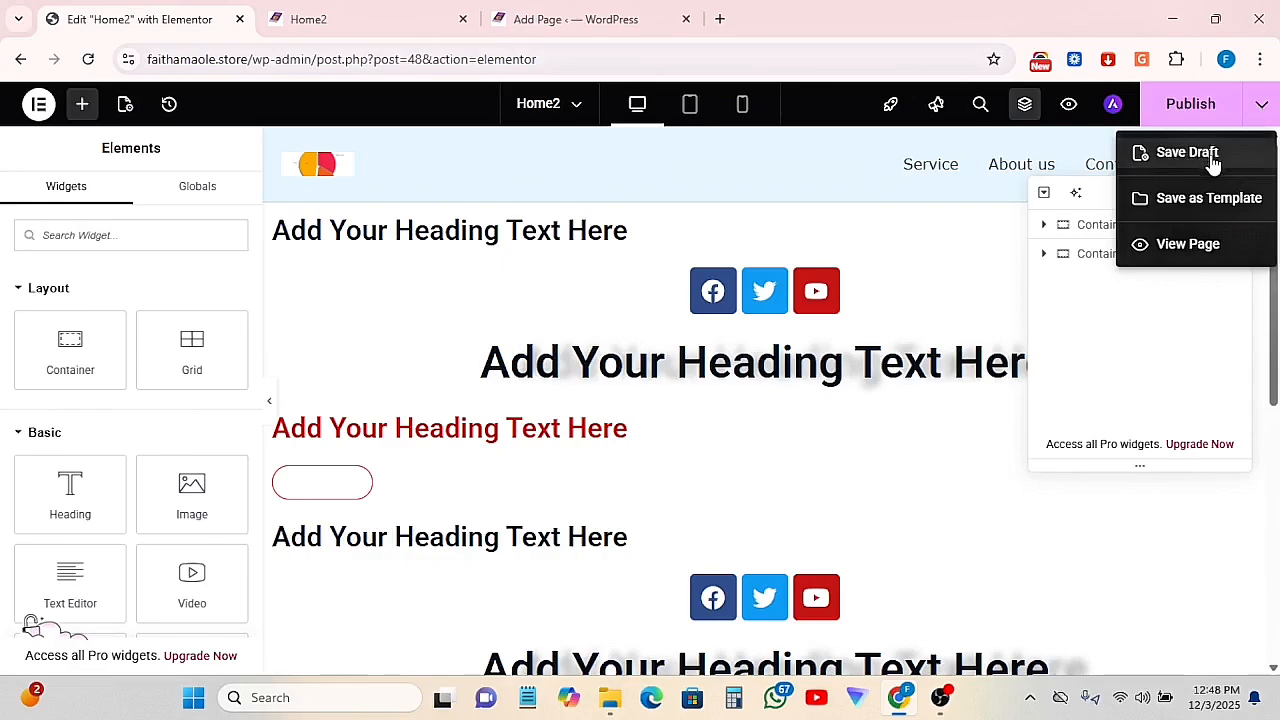
{"action": "left_click", "coordinate": [1185, 245]}
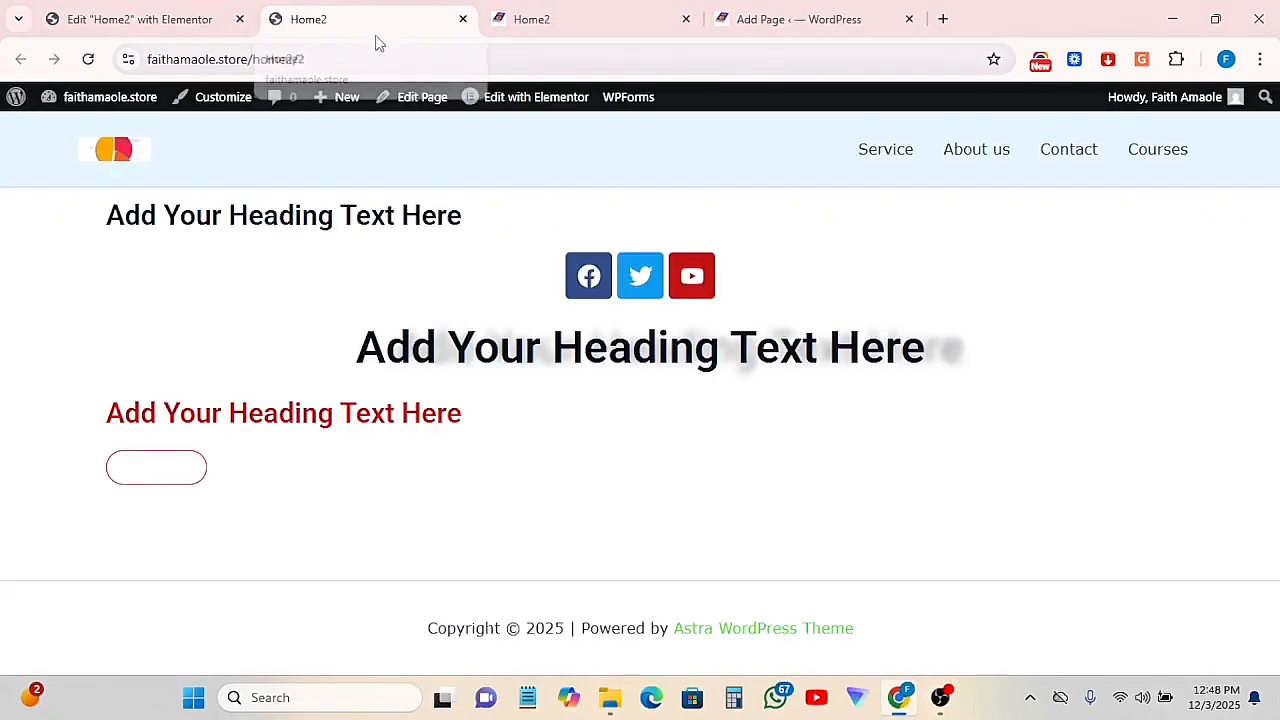
{"action": "left_click", "coordinate": [566, 16]}
{"action": "left_click", "coordinate": [163, 16]}
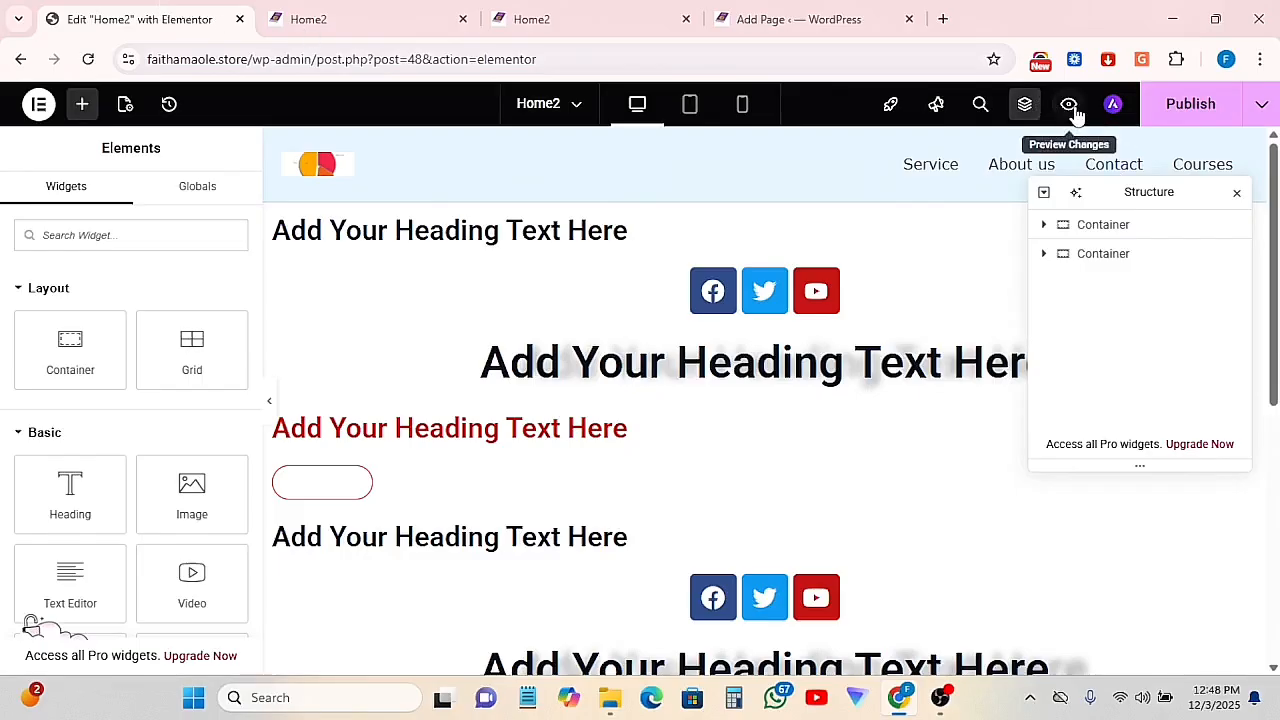
Delete the duplicated container and the original container to empty the Home2 page
{"action": "scroll", "coordinate": [853, 570], "scroll_direction": "down", "scroll_amount": 5}
{"action": "scroll", "coordinate": [148, 527], "scroll_direction": "down", "scroll_amount": 4}
{"action": "scroll", "coordinate": [157, 523], "scroll_direction": "down", "scroll_amount": 7}
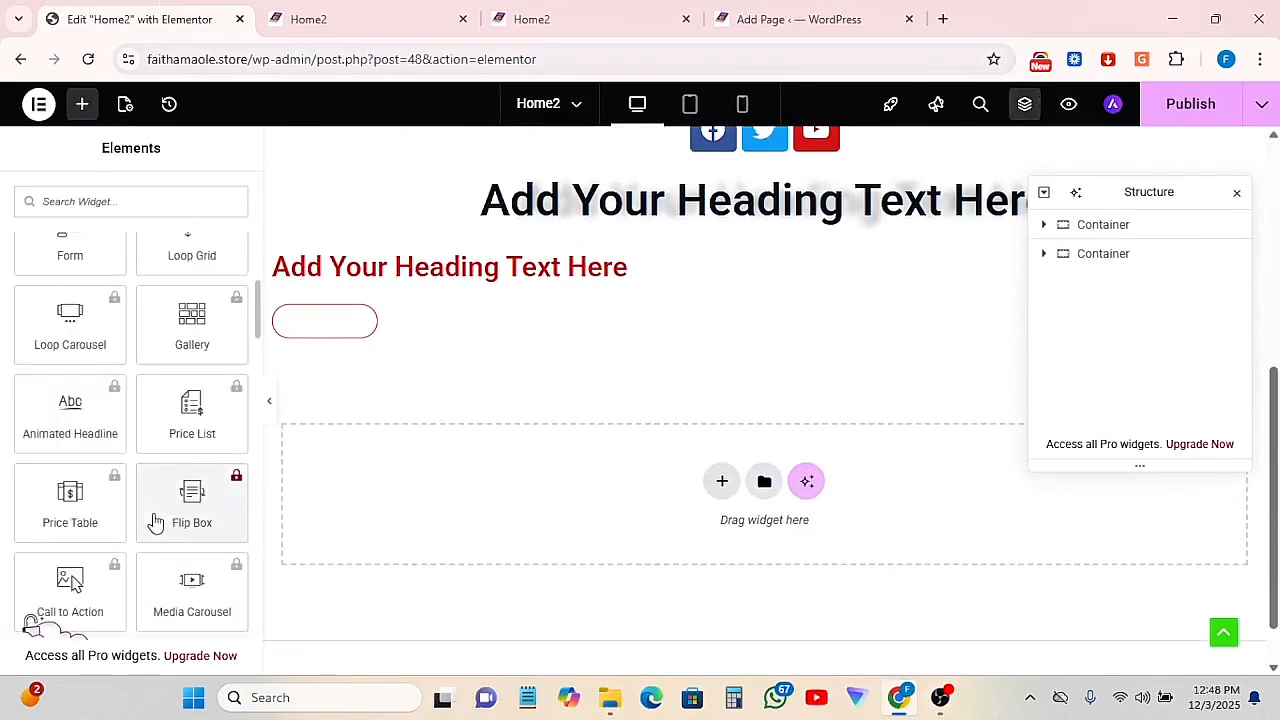
{"action": "scroll", "coordinate": [160, 523], "scroll_direction": "up", "scroll_amount": 2}
{"action": "scroll", "coordinate": [457, 491], "scroll_direction": "up", "scroll_amount": 5}
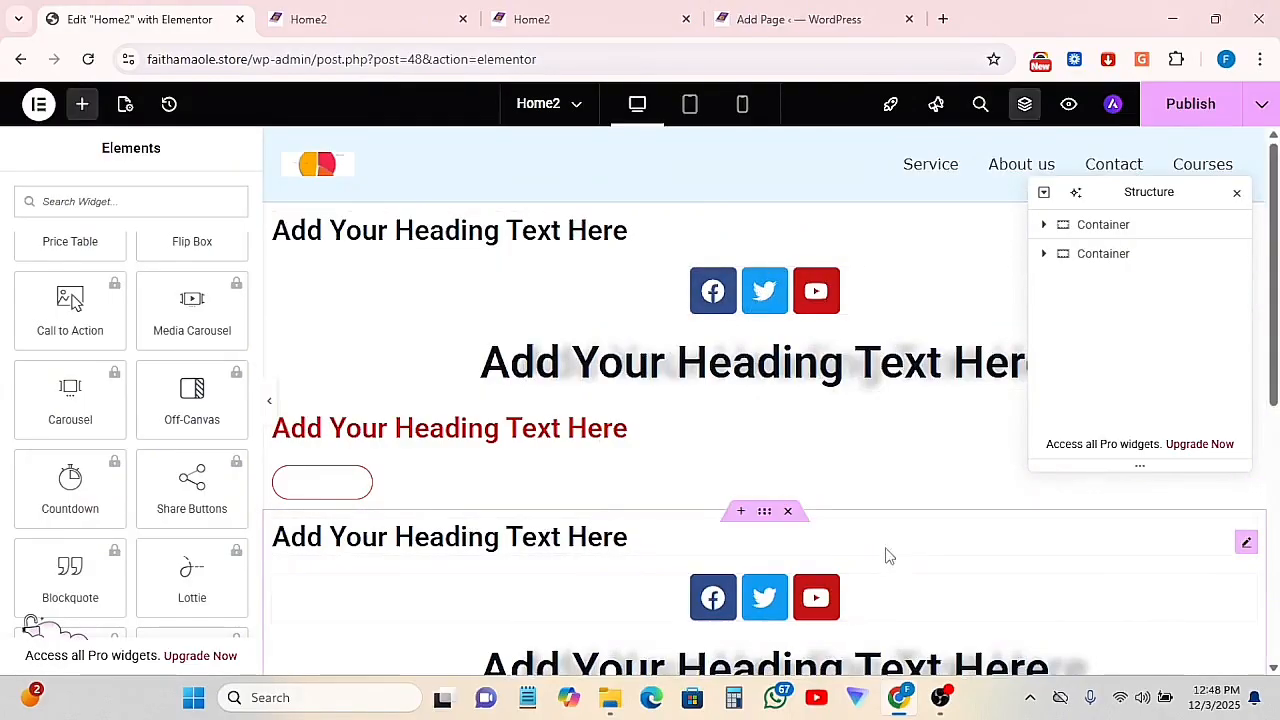
{"action": "left_click", "coordinate": [788, 511]}
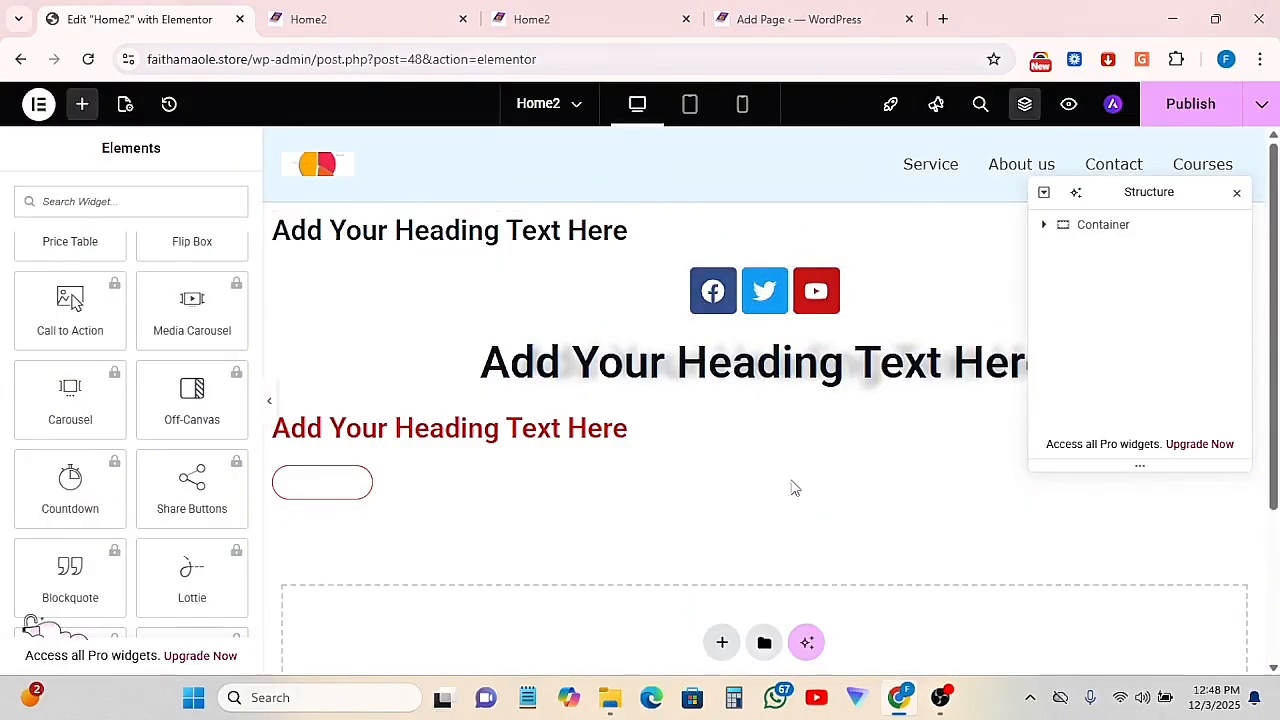
{"action": "left_click", "coordinate": [788, 205]}
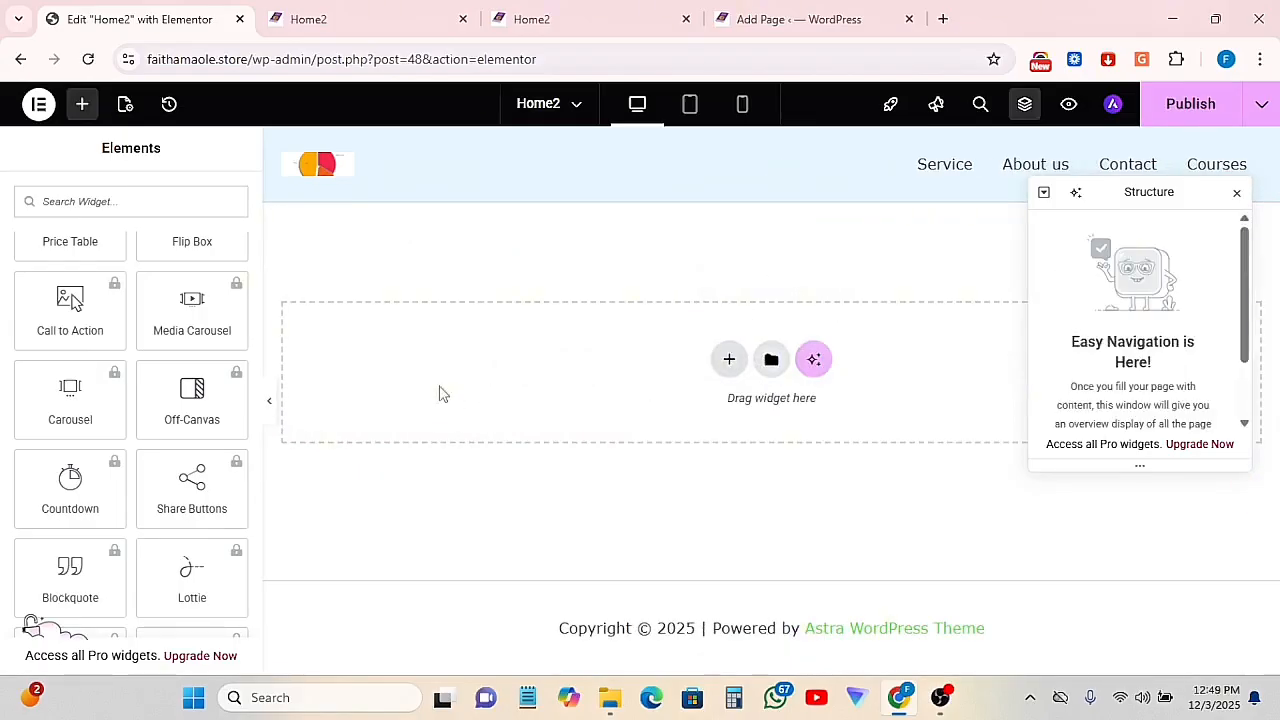
Close the Structure overview and add a Container element to the empty page
{"action": "left_click", "coordinate": [81, 106]}
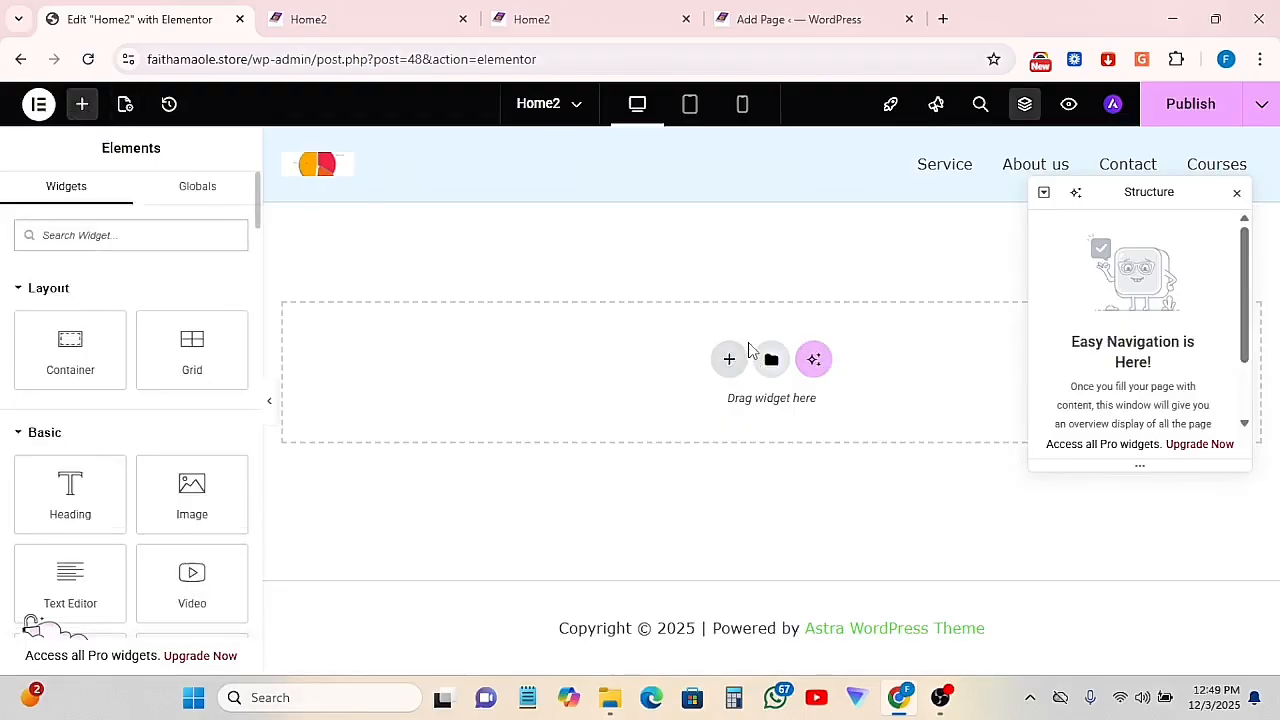
{"action": "left_click", "coordinate": [1236, 193]}
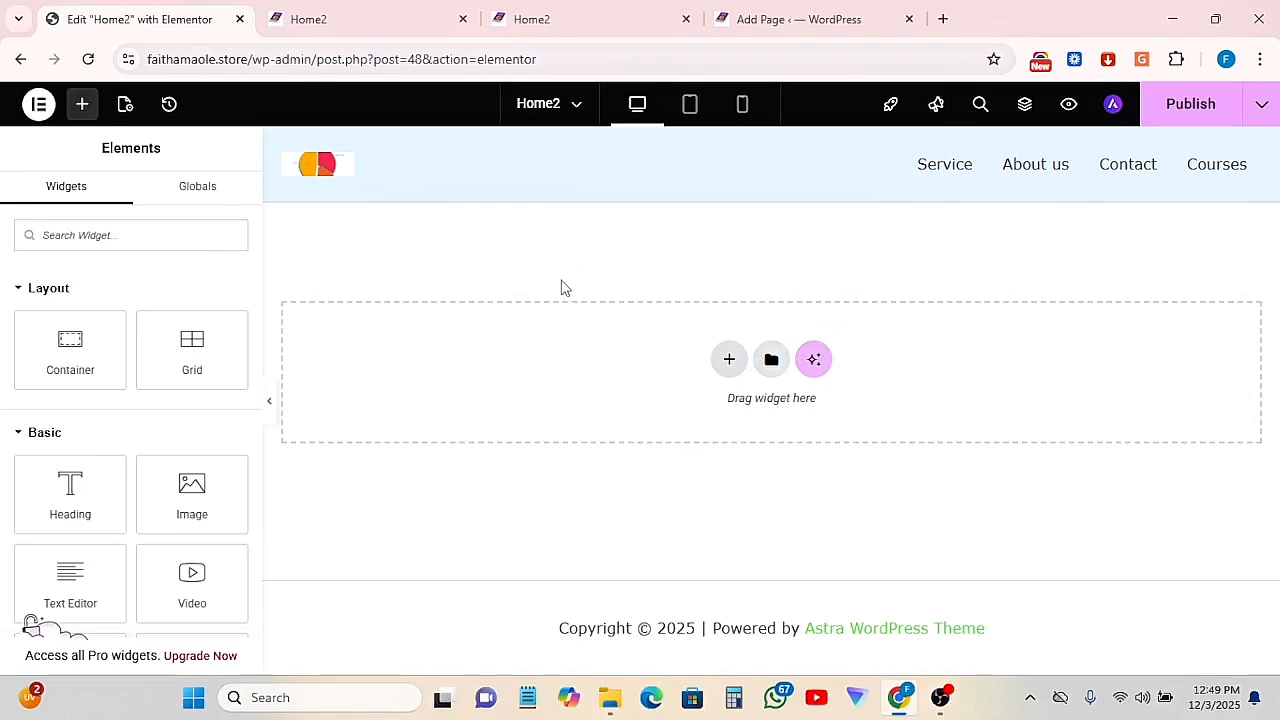
{"action": "left_click_drag", "start_coordinate": [69, 338], "coordinate": [698, 357]}
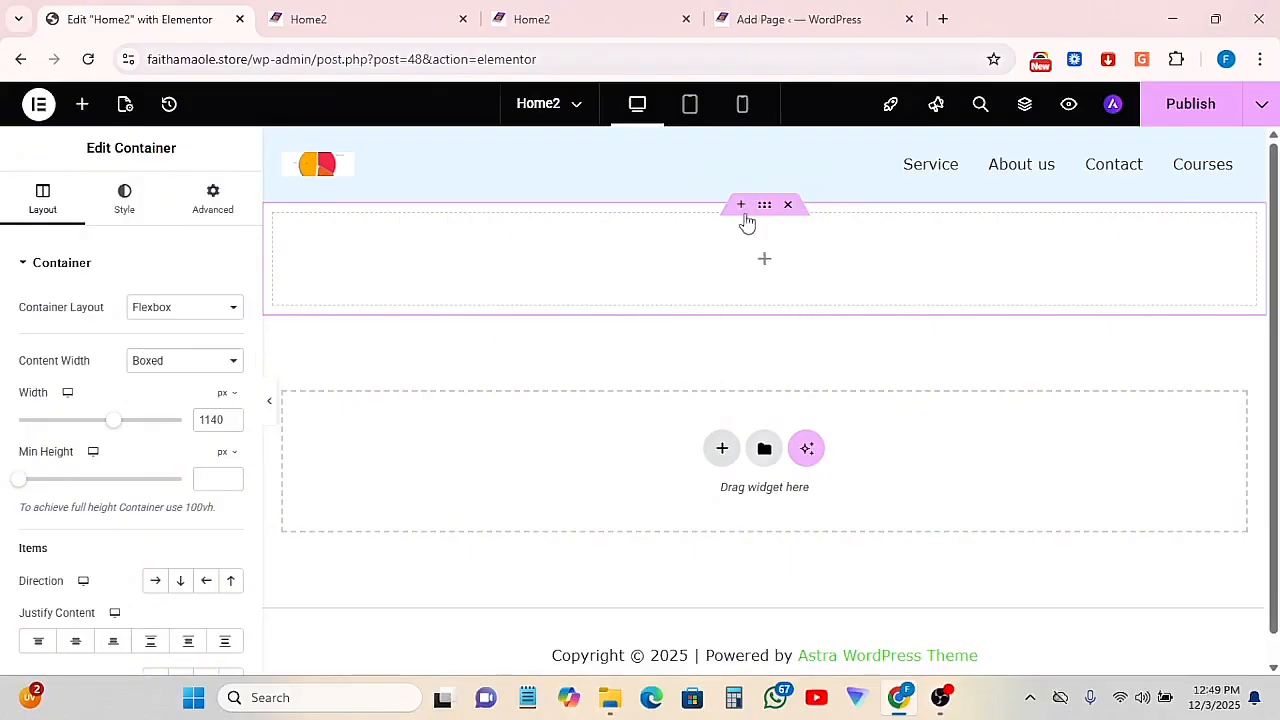
Try the Grid layout on the new container, return it to Flexbox and review its item settings
{"action": "left_click", "coordinate": [170, 310]}
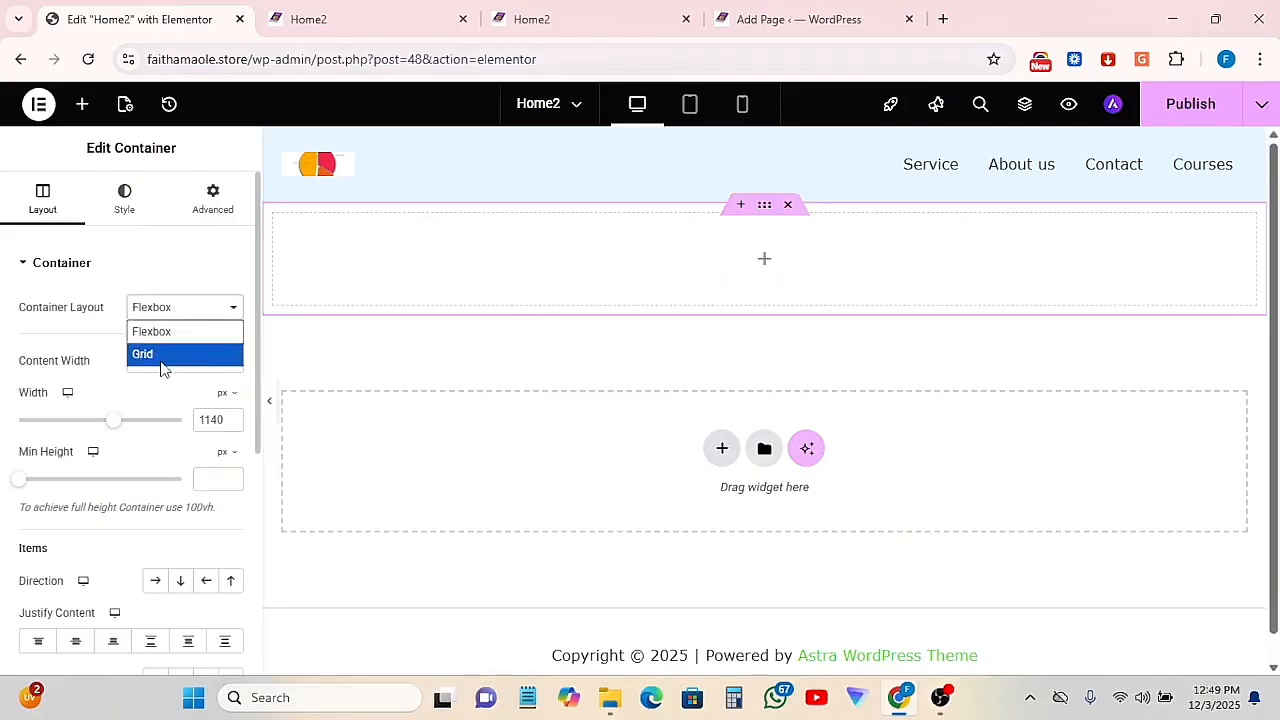
{"action": "left_click", "coordinate": [166, 358]}
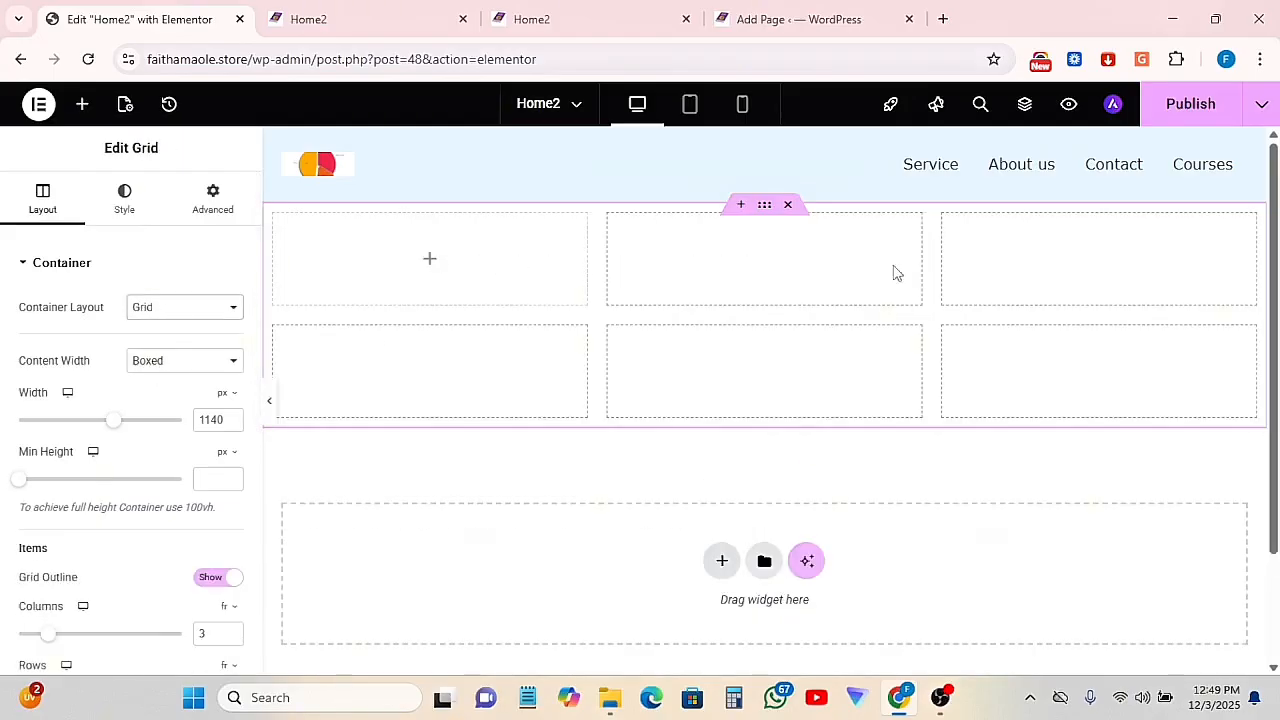
{"action": "left_click", "coordinate": [152, 307]}
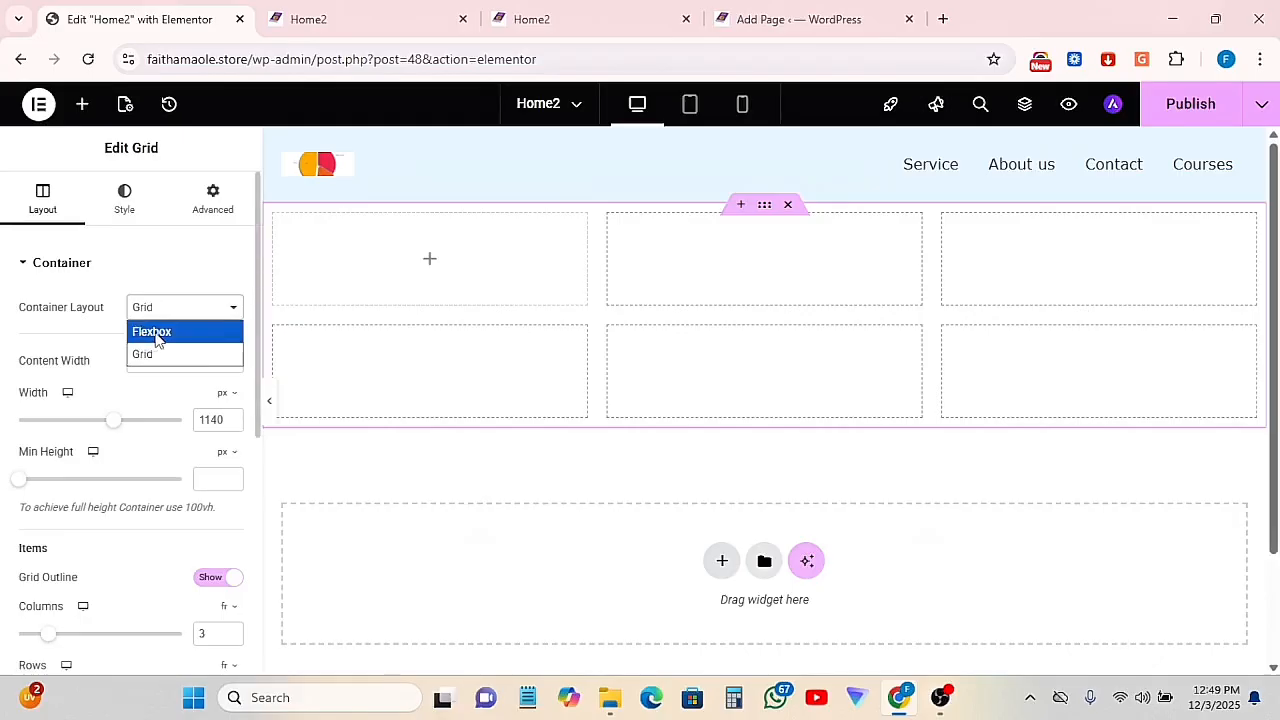
{"action": "left_click", "coordinate": [155, 334]}
{"action": "scroll", "coordinate": [139, 392], "scroll_direction": "down", "scroll_amount": 3}
{"action": "scroll", "coordinate": [150, 395], "scroll_direction": "up", "scroll_amount": 1}
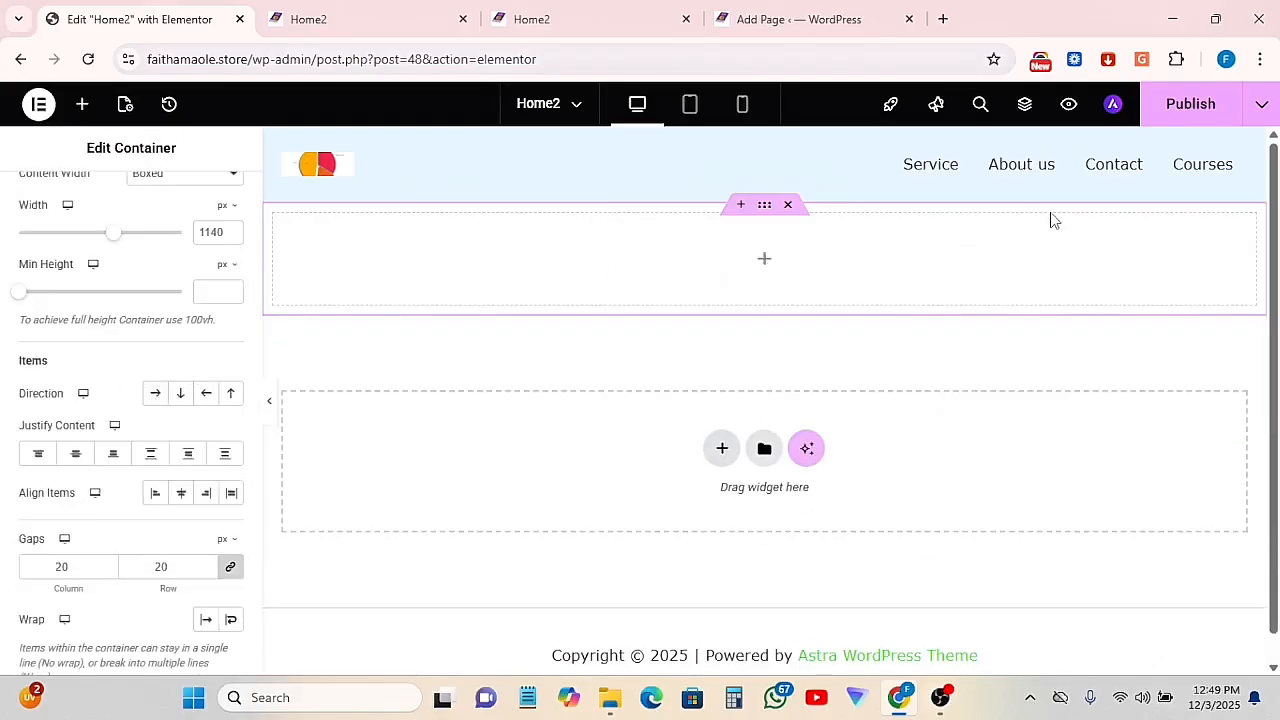
Set the container's item direction to a vertical column and add a Heading widget inside it
{"action": "left_click", "coordinate": [154, 397]}
{"action": "left_click", "coordinate": [155, 395]}
{"action": "left_click", "coordinate": [164, 394]}
{"action": "left_click", "coordinate": [175, 393]}
{"action": "left_click", "coordinate": [82, 104]}
{"action": "left_click_drag", "start_coordinate": [70, 490], "coordinate": [405, 418]}
{"action": "left_click_drag", "start_coordinate": [557, 275], "coordinate": [556, 262]}
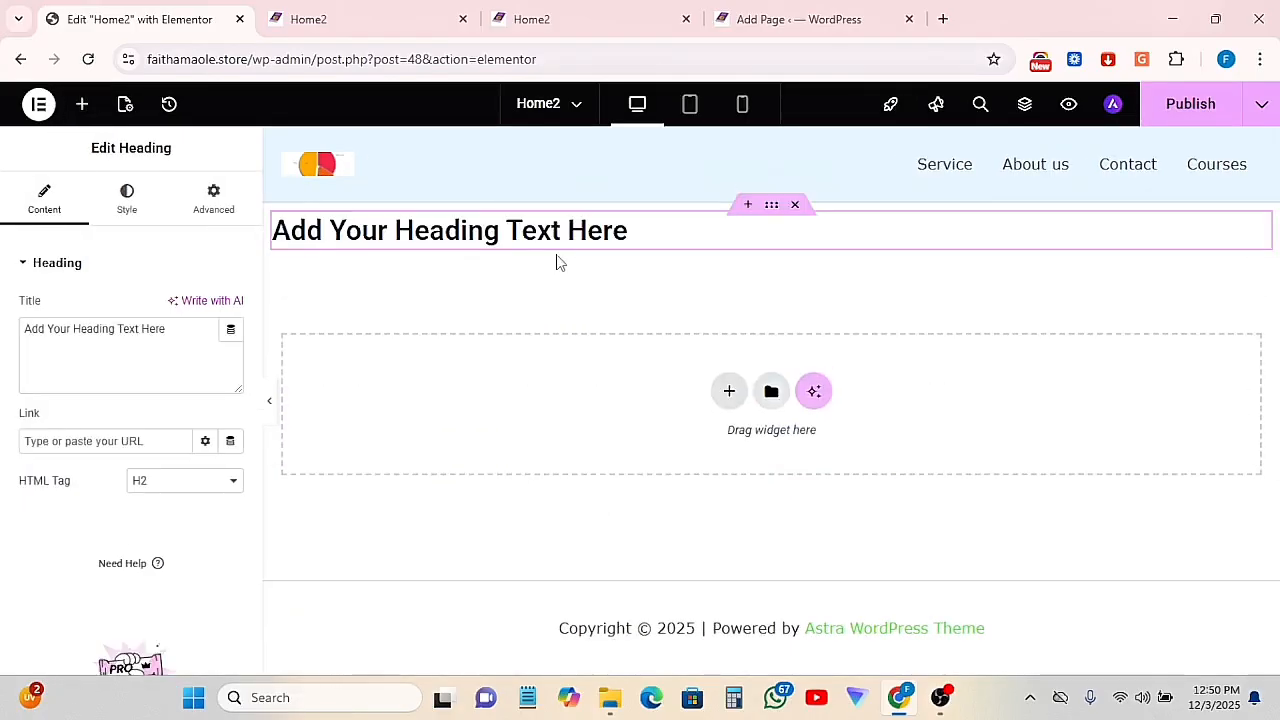
Add an Image widget below the heading in the same container
{"action": "left_click", "coordinate": [127, 198]}
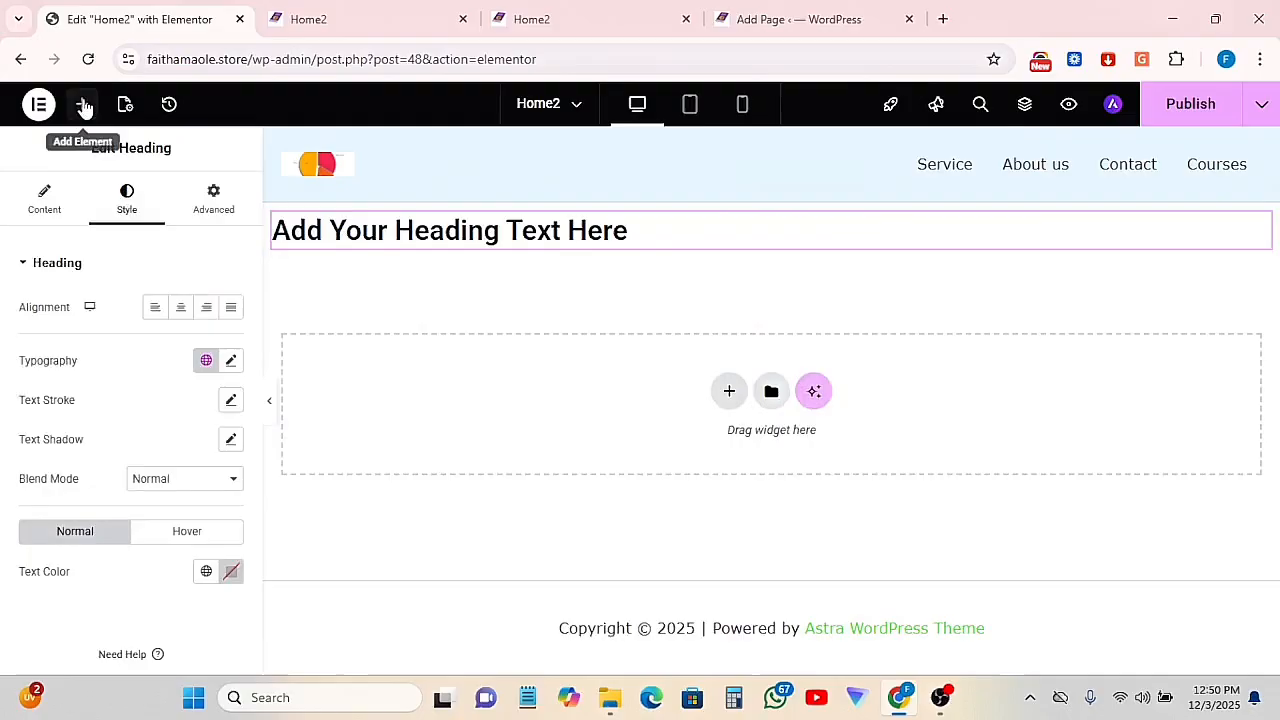
{"action": "left_click", "coordinate": [82, 104]}
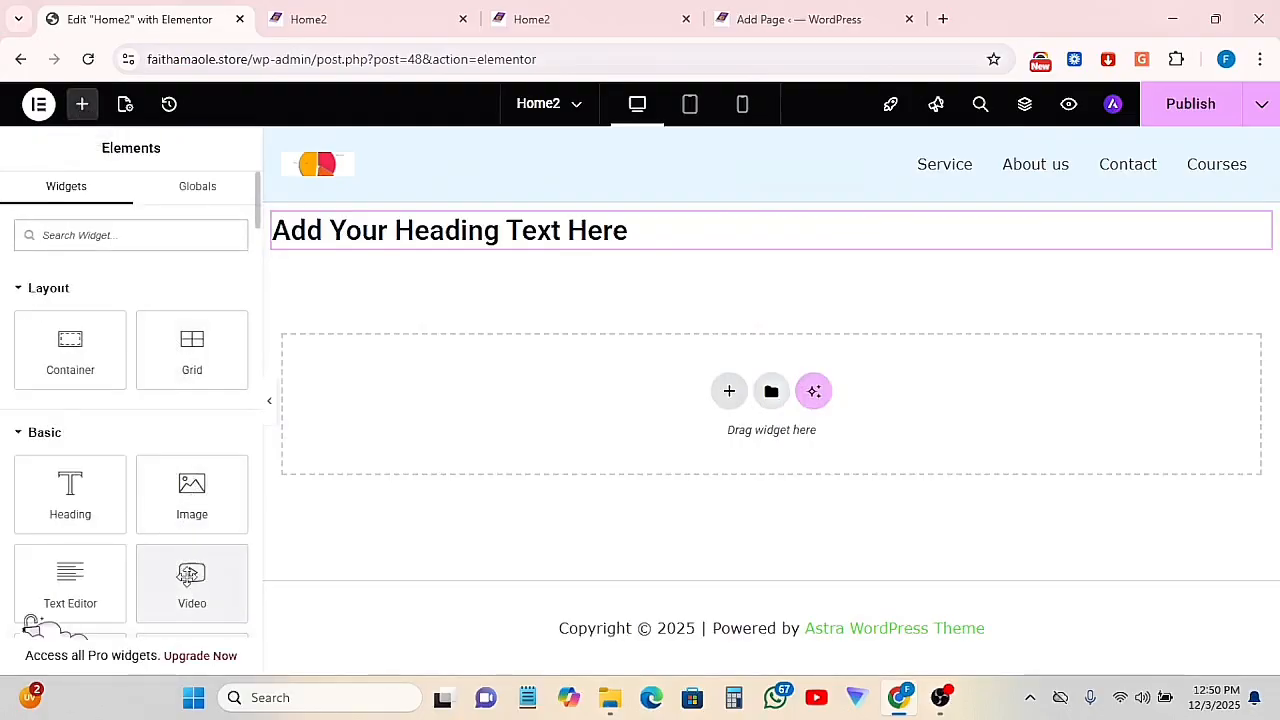
{"action": "left_click_drag", "start_coordinate": [204, 496], "coordinate": [658, 245]}
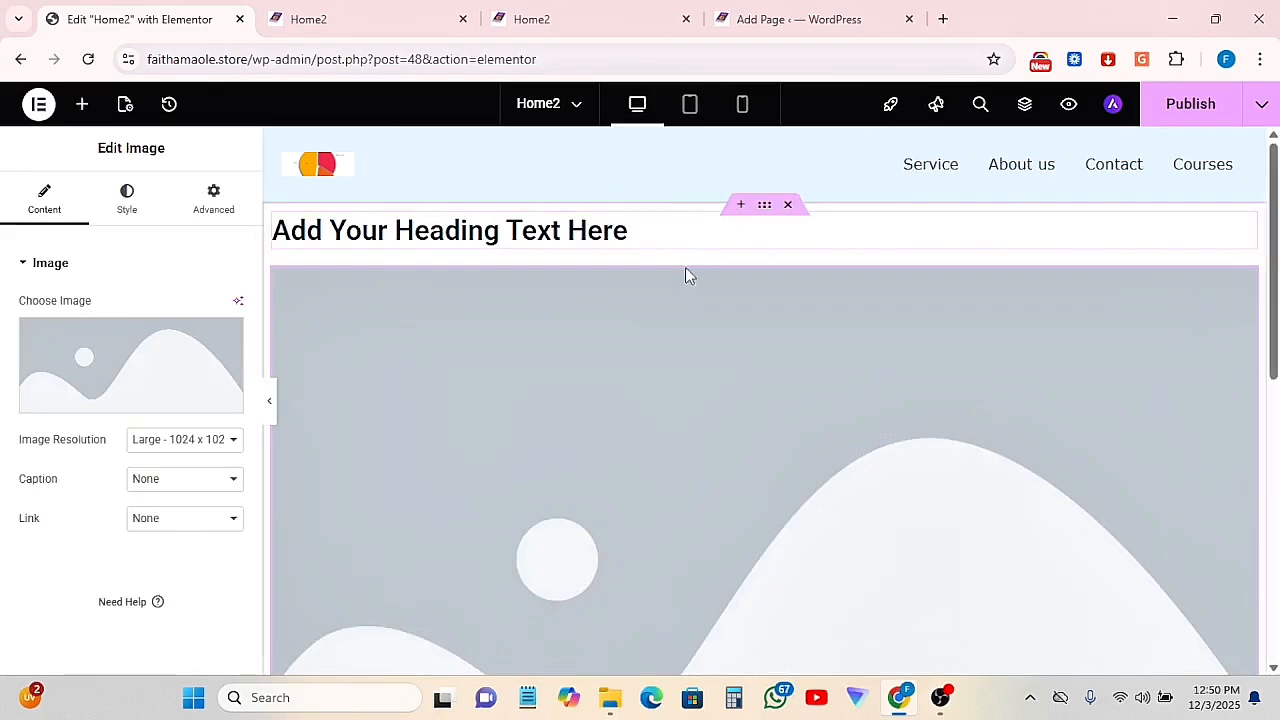
Try the row, column, reversed column and reversed row directions on the container, and settle on Row - horizontal
{"action": "left_click", "coordinate": [766, 207]}
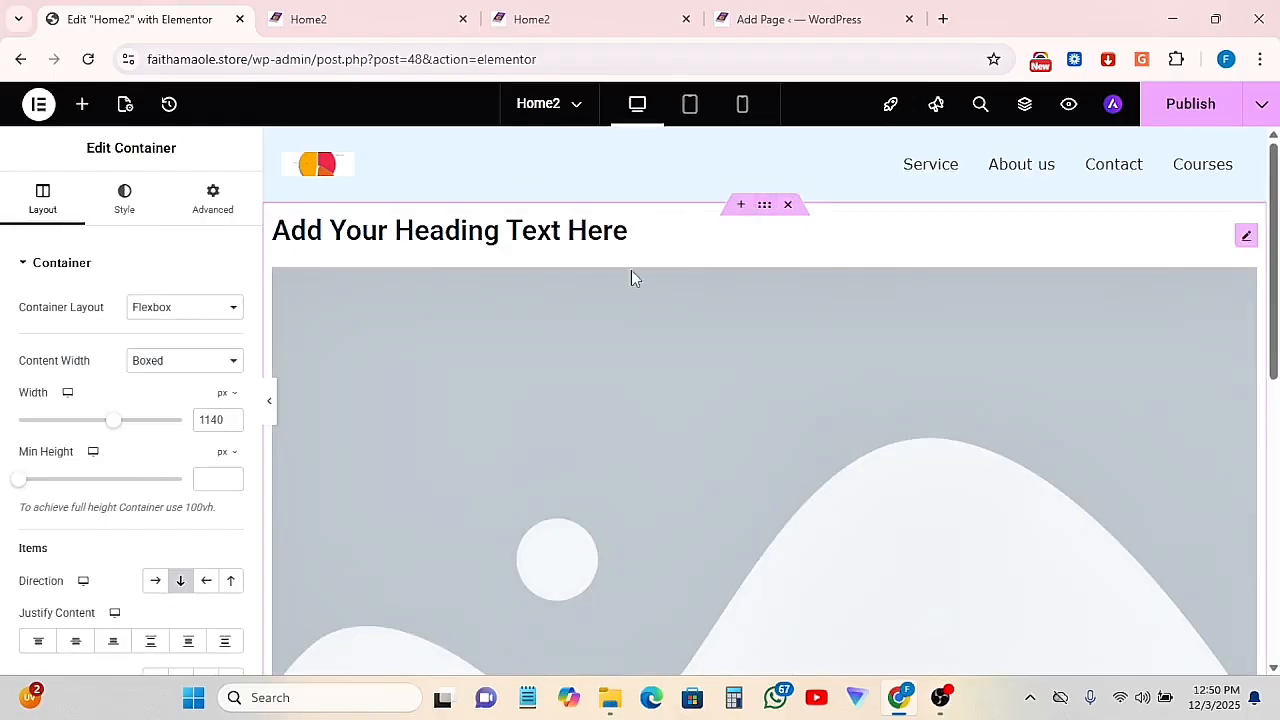
{"action": "scroll", "coordinate": [98, 511], "scroll_direction": "down", "scroll_amount": 1}
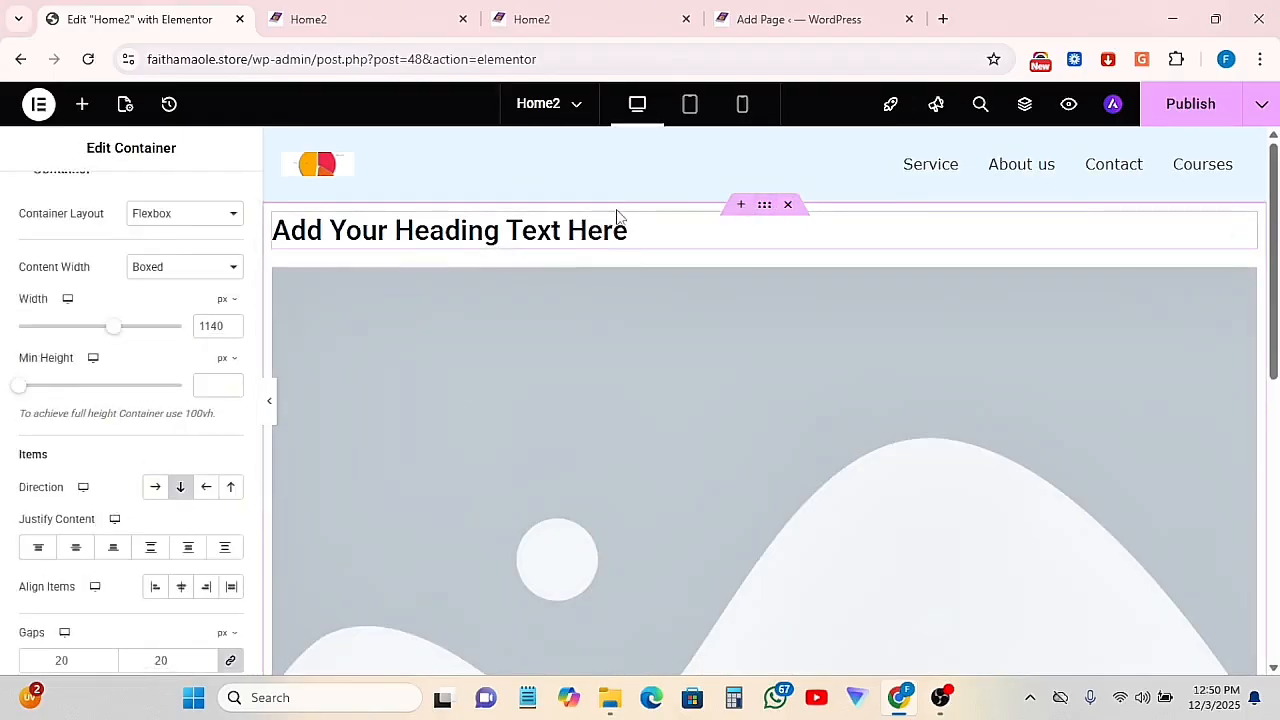
{"action": "left_click", "coordinate": [155, 490]}
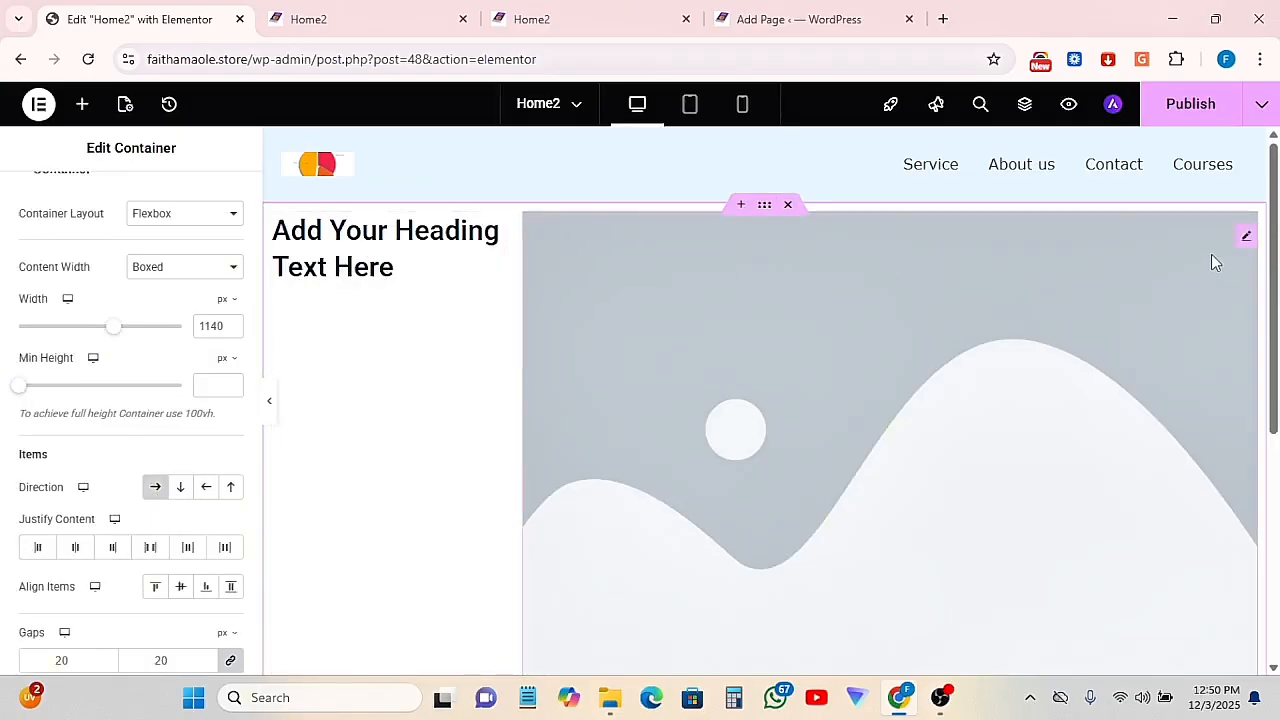
{"action": "left_click", "coordinate": [180, 487]}
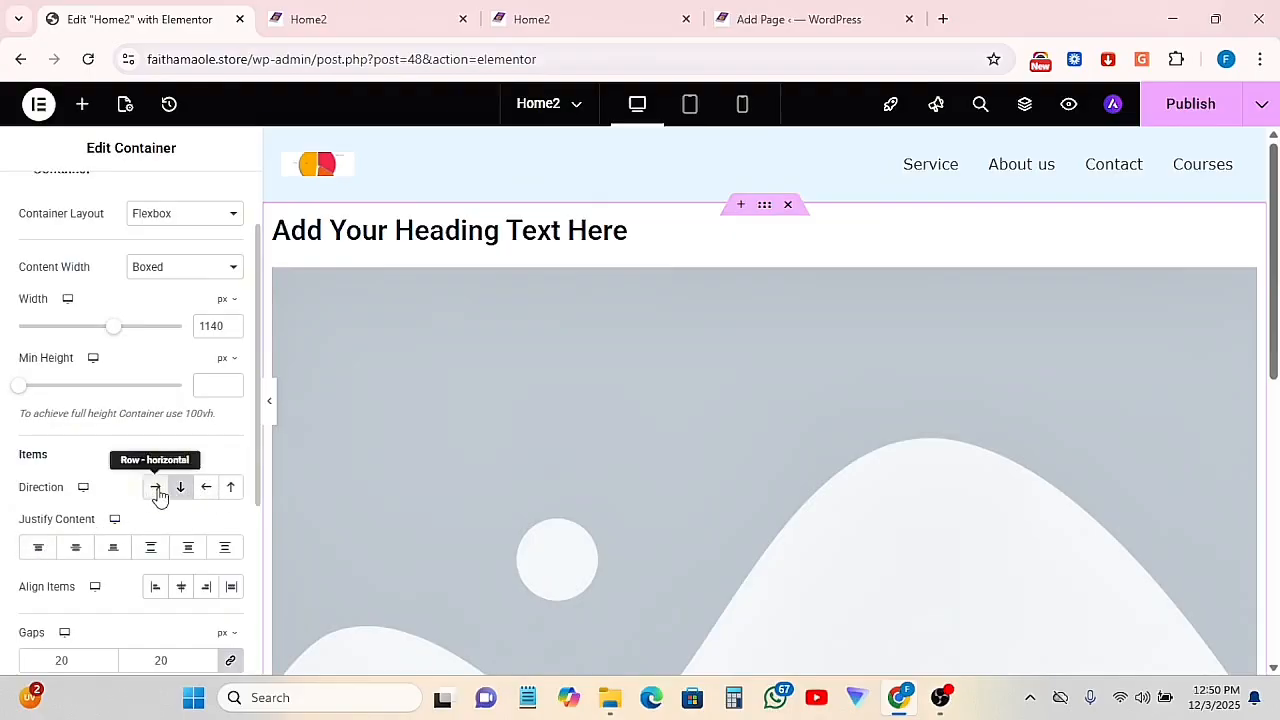
{"action": "left_click", "coordinate": [232, 490]}
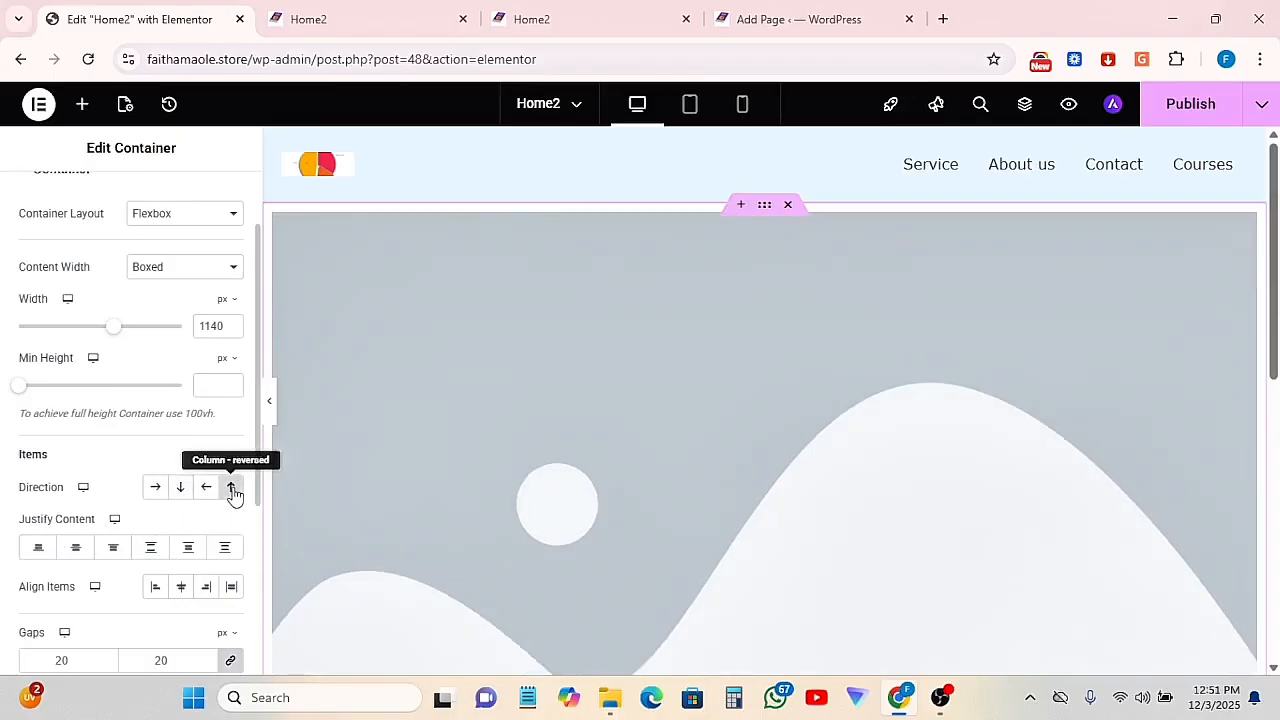
{"action": "scroll", "coordinate": [586, 357], "scroll_direction": "down", "scroll_amount": 4}
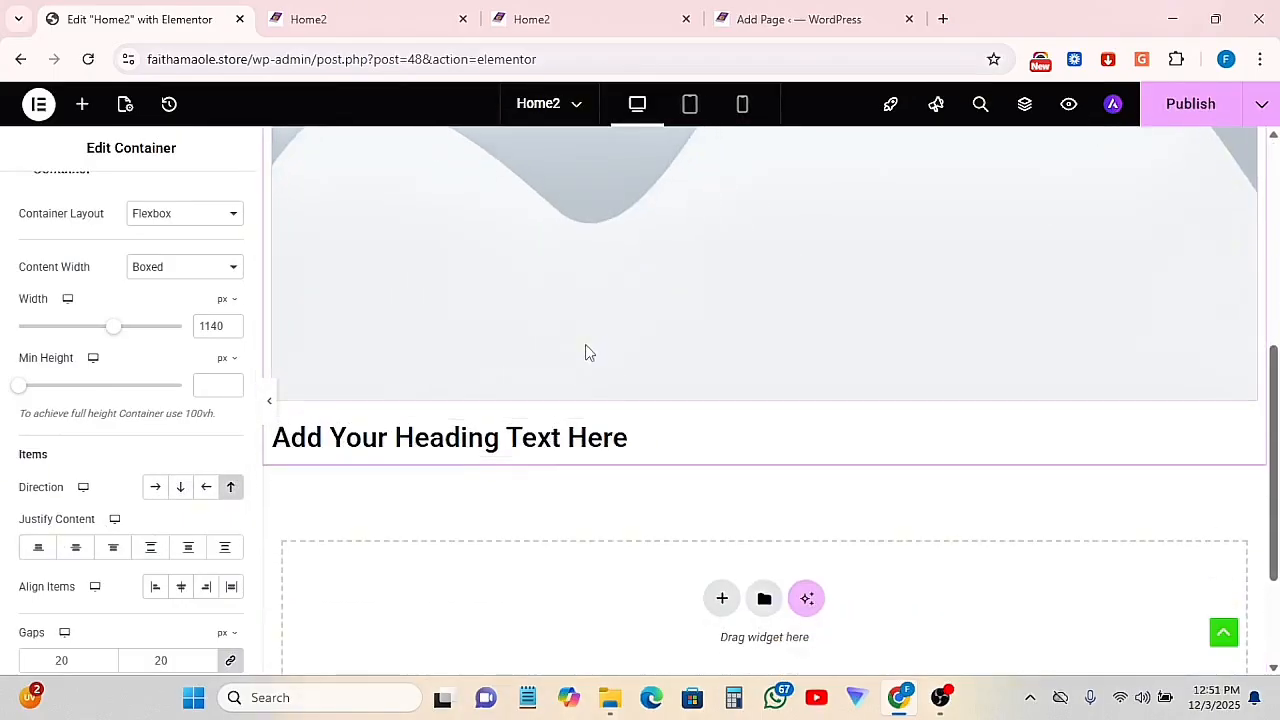
{"action": "scroll", "coordinate": [588, 345], "scroll_direction": "up", "scroll_amount": 5}
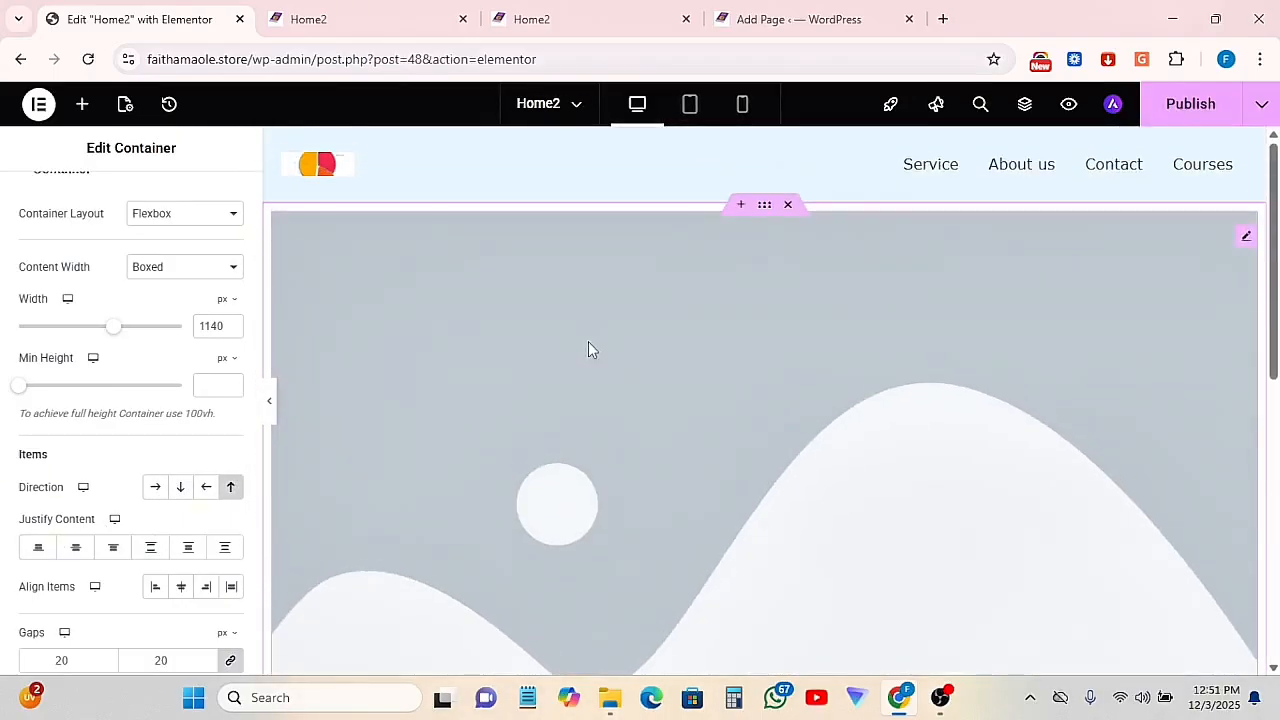
{"action": "left_click", "coordinate": [207, 487]}
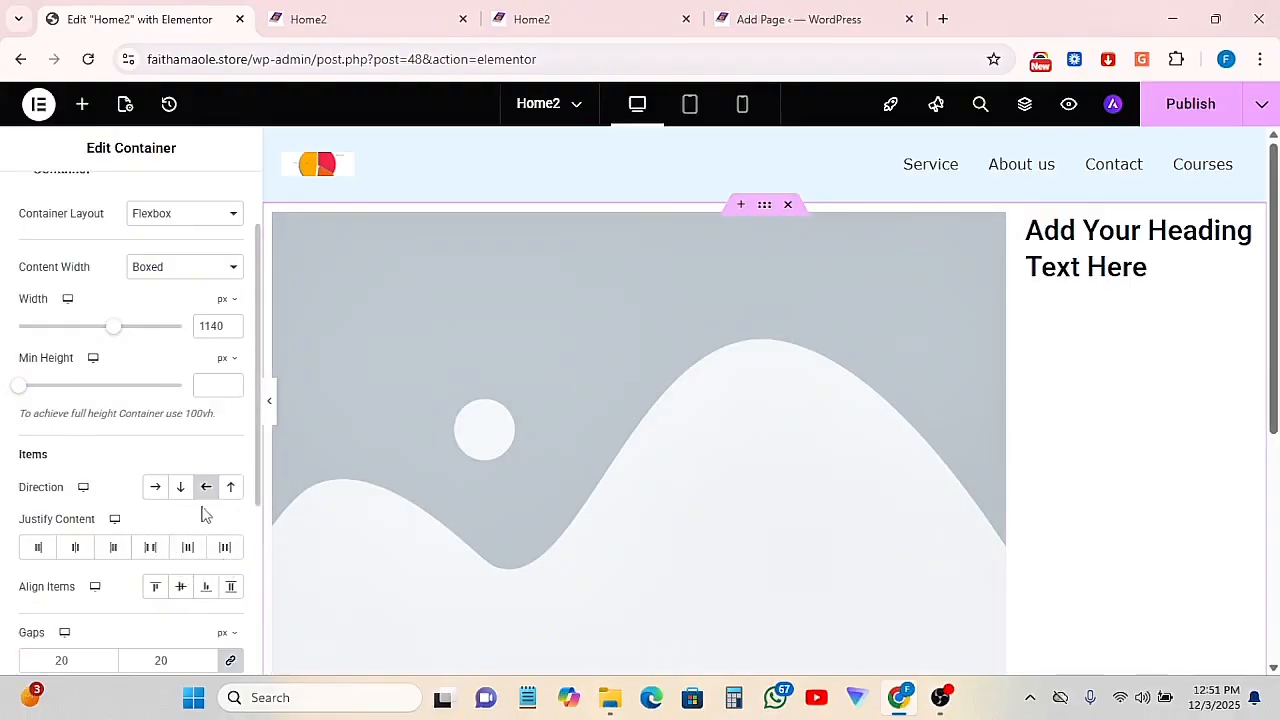
{"action": "left_click", "coordinate": [155, 487]}
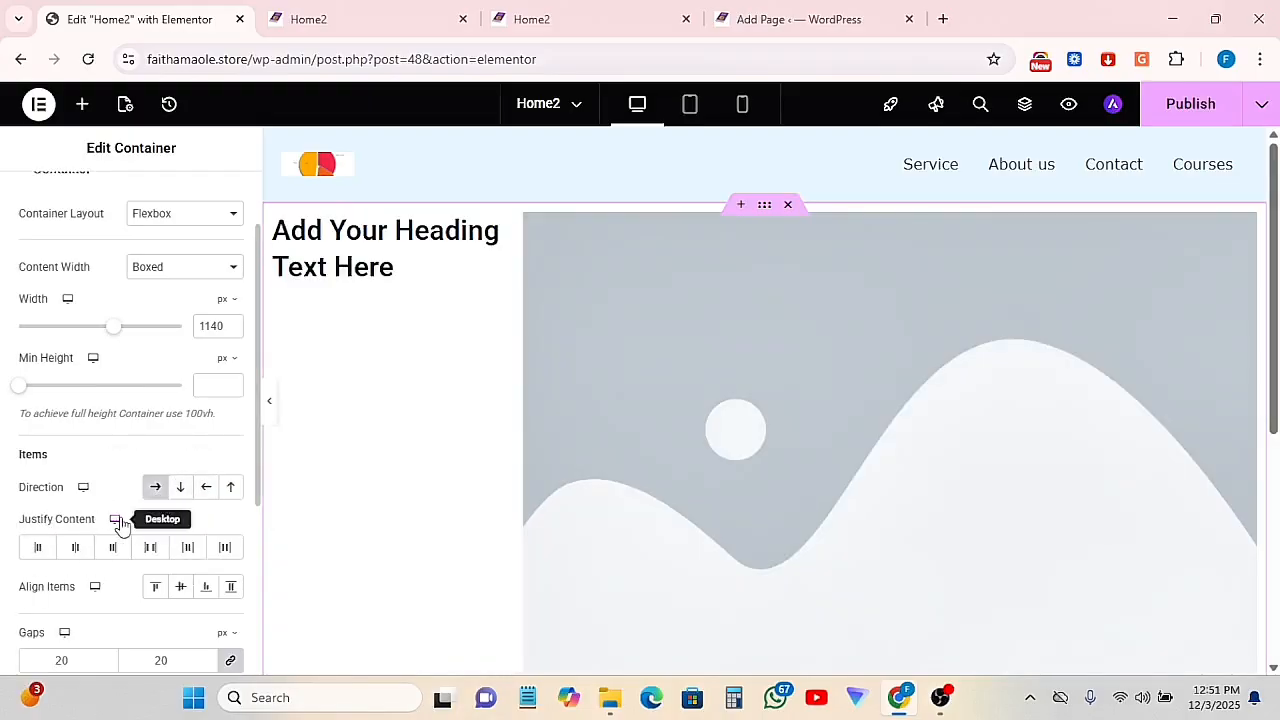
Try start, center and end content justification on the container, choose space between, and align its items to the center
{"action": "scroll", "coordinate": [60, 515], "scroll_direction": "down", "scroll_amount": 1}
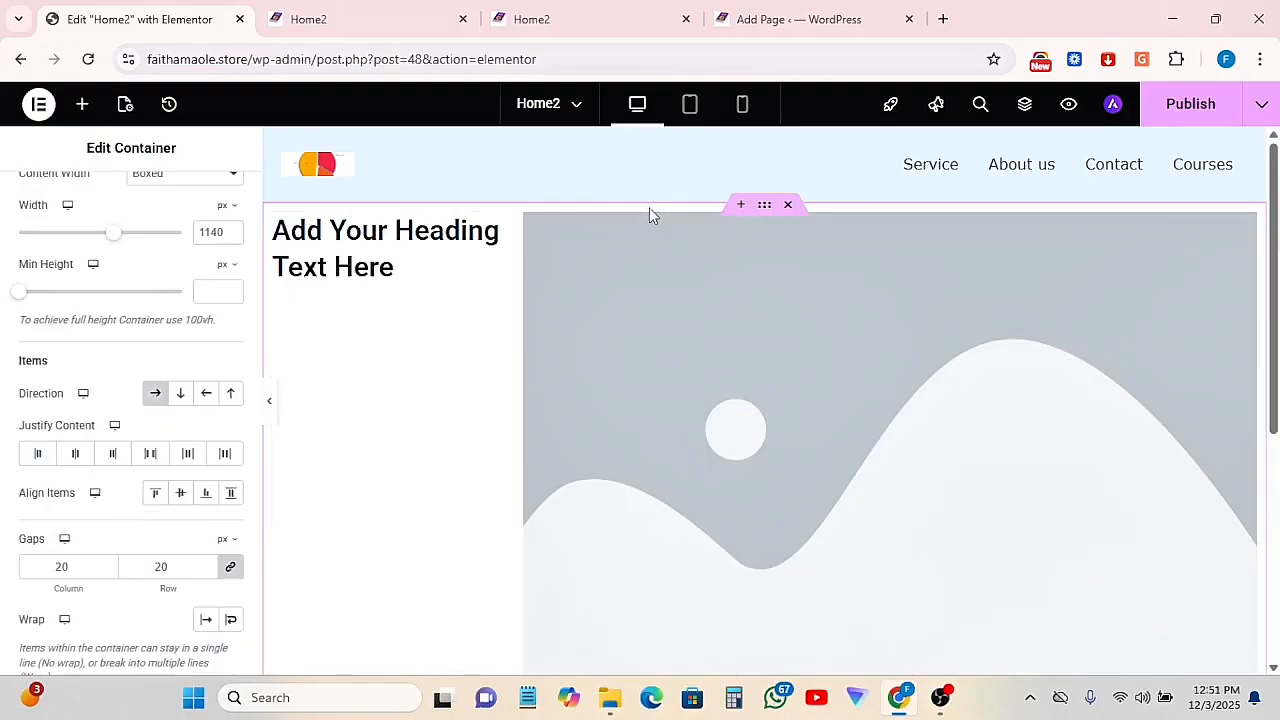
{"action": "left_click", "coordinate": [37, 455]}
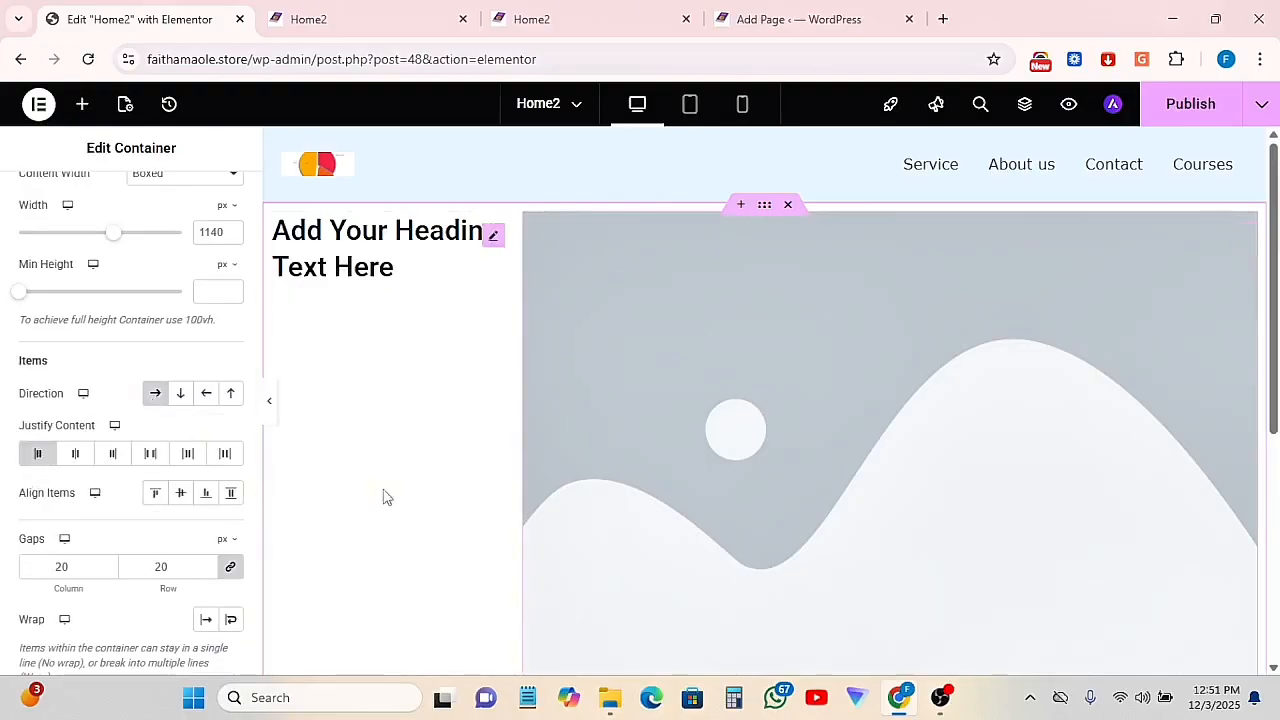
{"action": "left_click", "coordinate": [76, 455]}
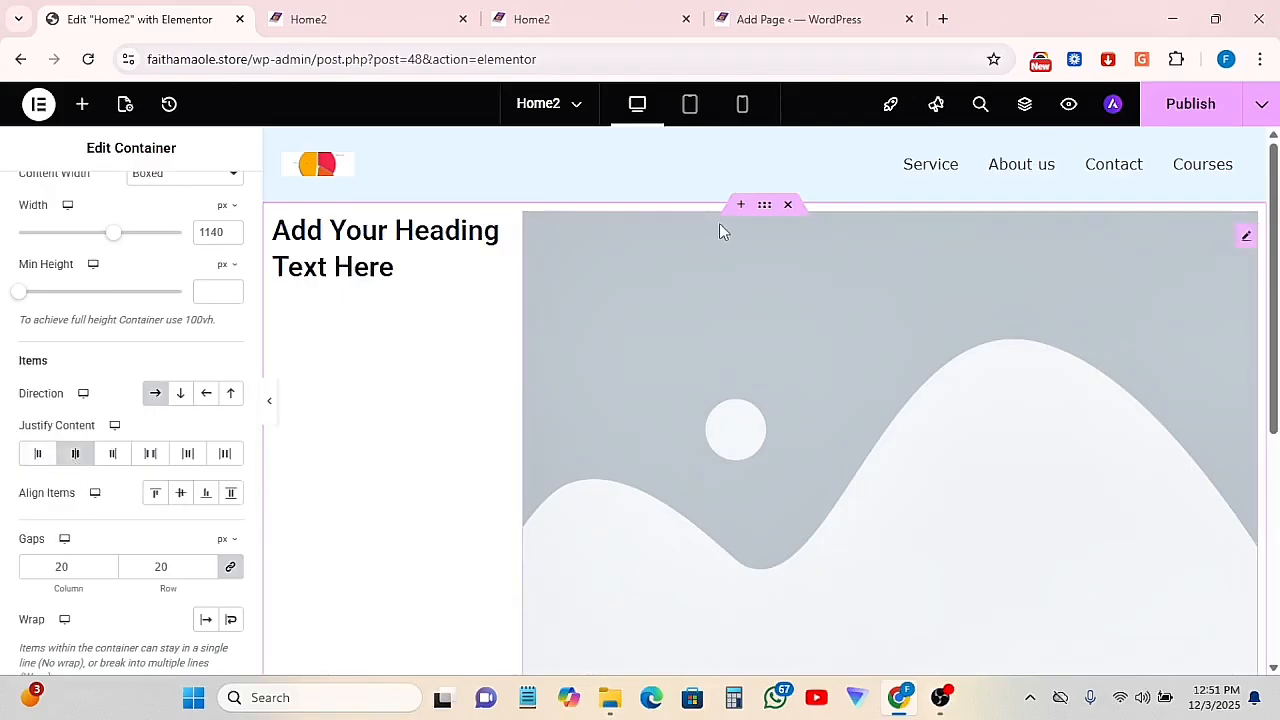
{"action": "left_click", "coordinate": [112, 455]}
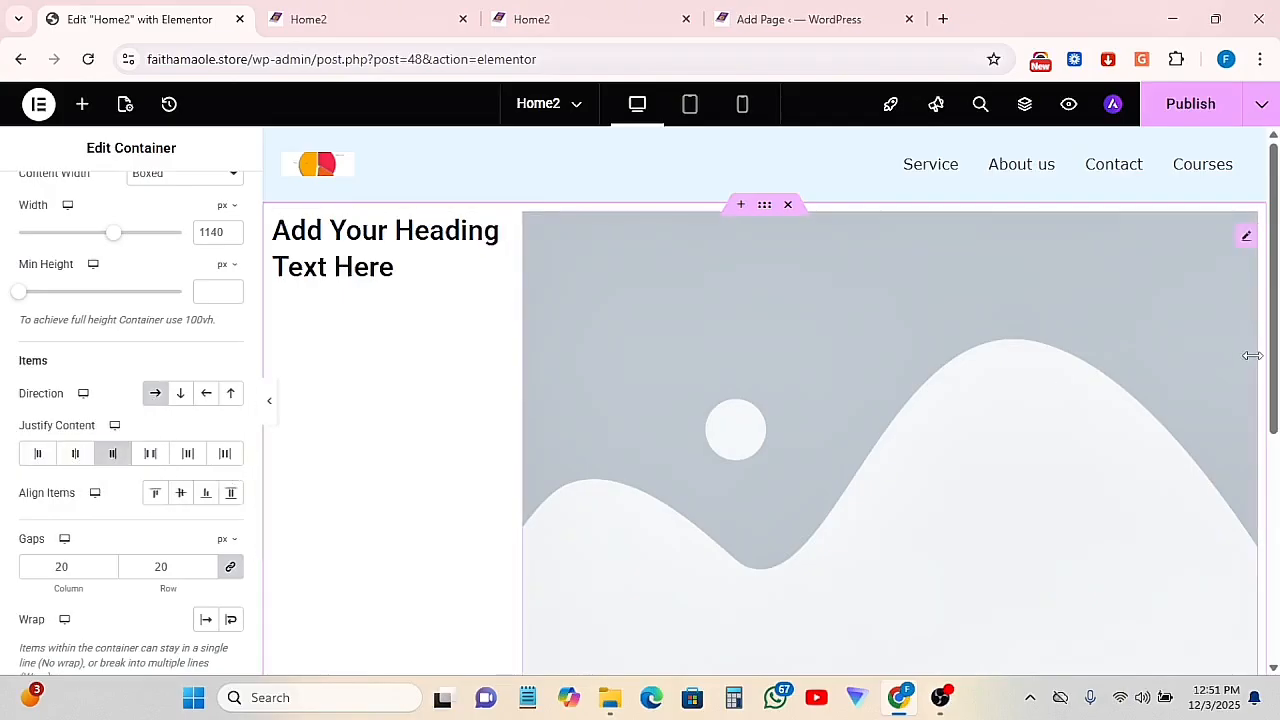
{"action": "left_click", "coordinate": [152, 456]}
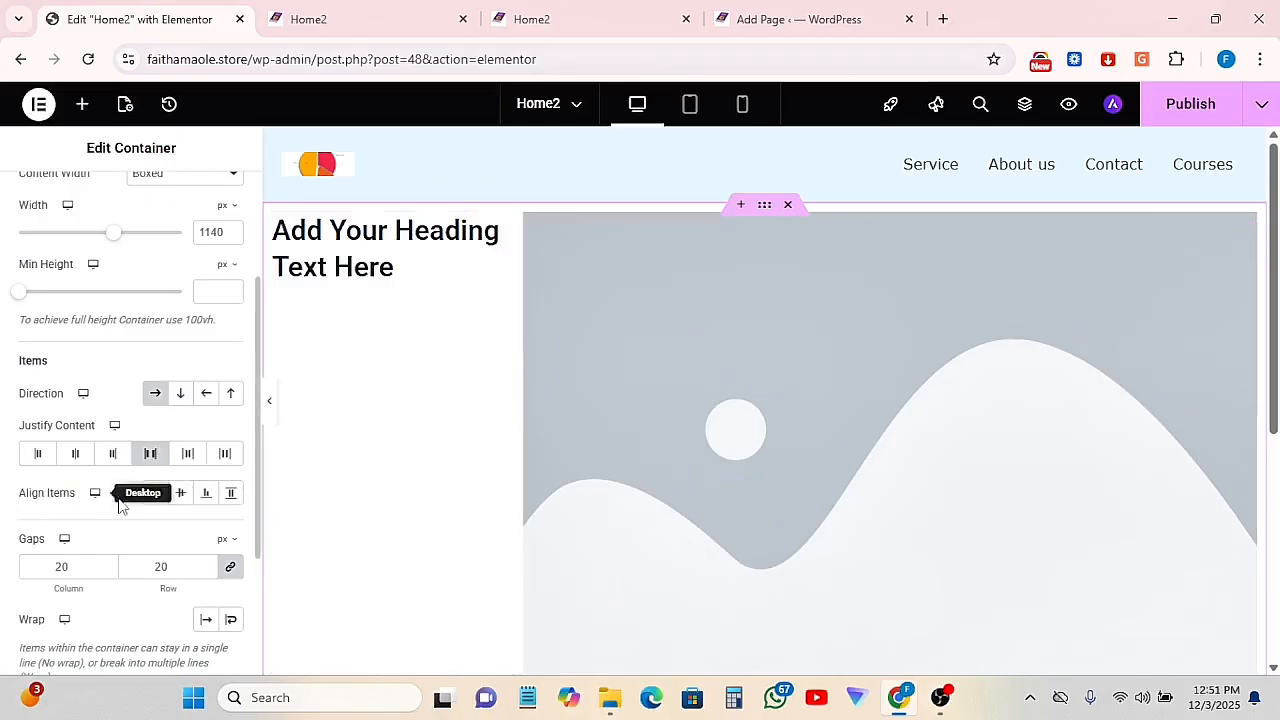
{"action": "left_click", "coordinate": [181, 496]}
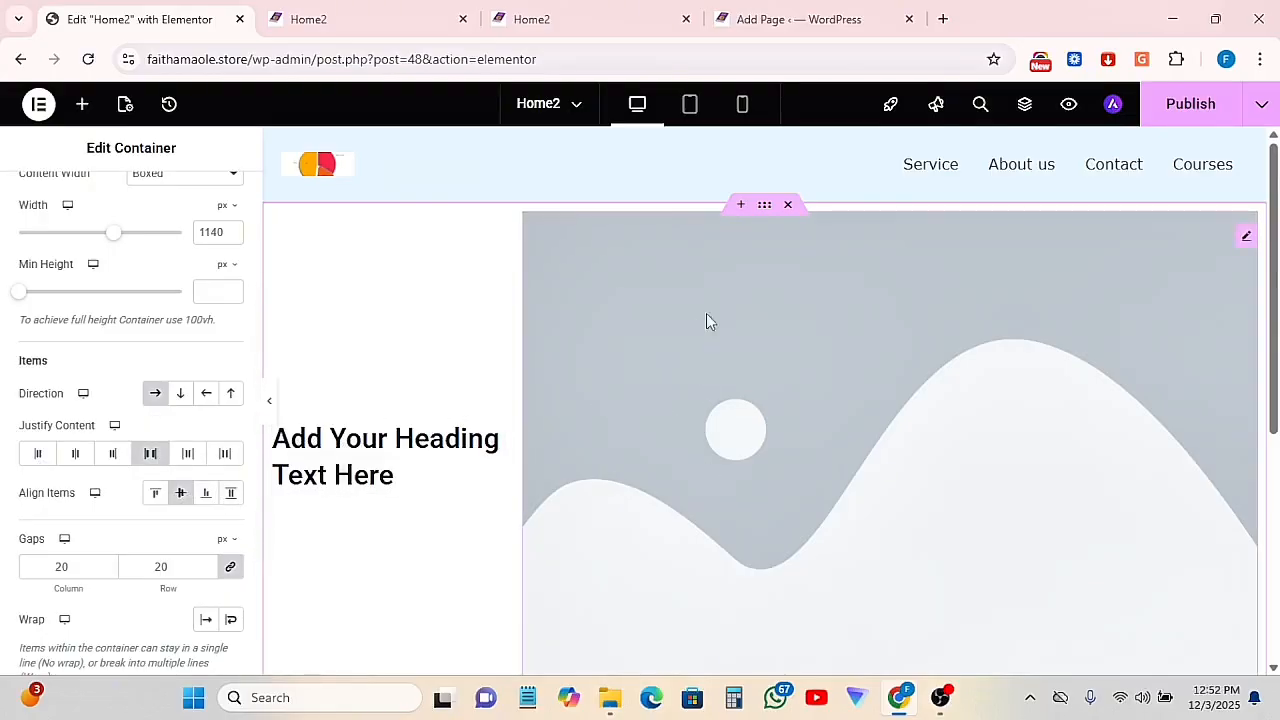
Delete the Image widget and open the settings of the container holding the heading
{"action": "right_click", "coordinate": [1243, 245]}
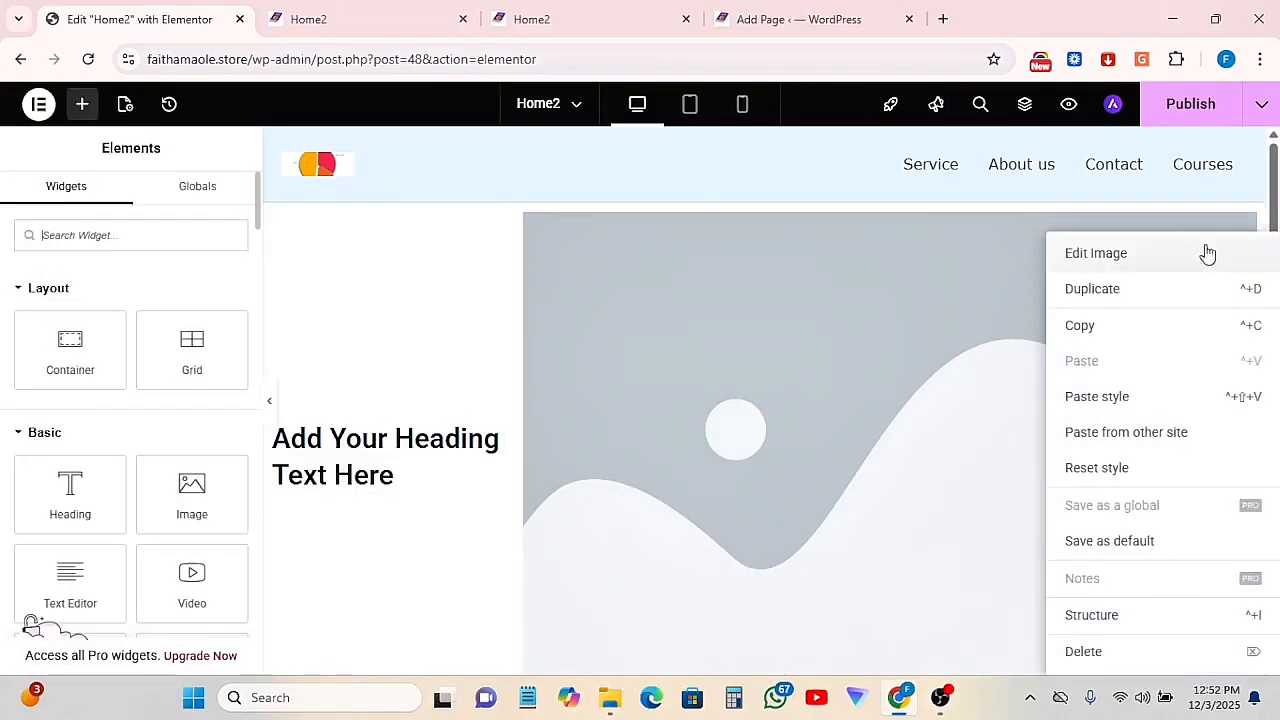
{"action": "left_click", "coordinate": [1085, 652]}
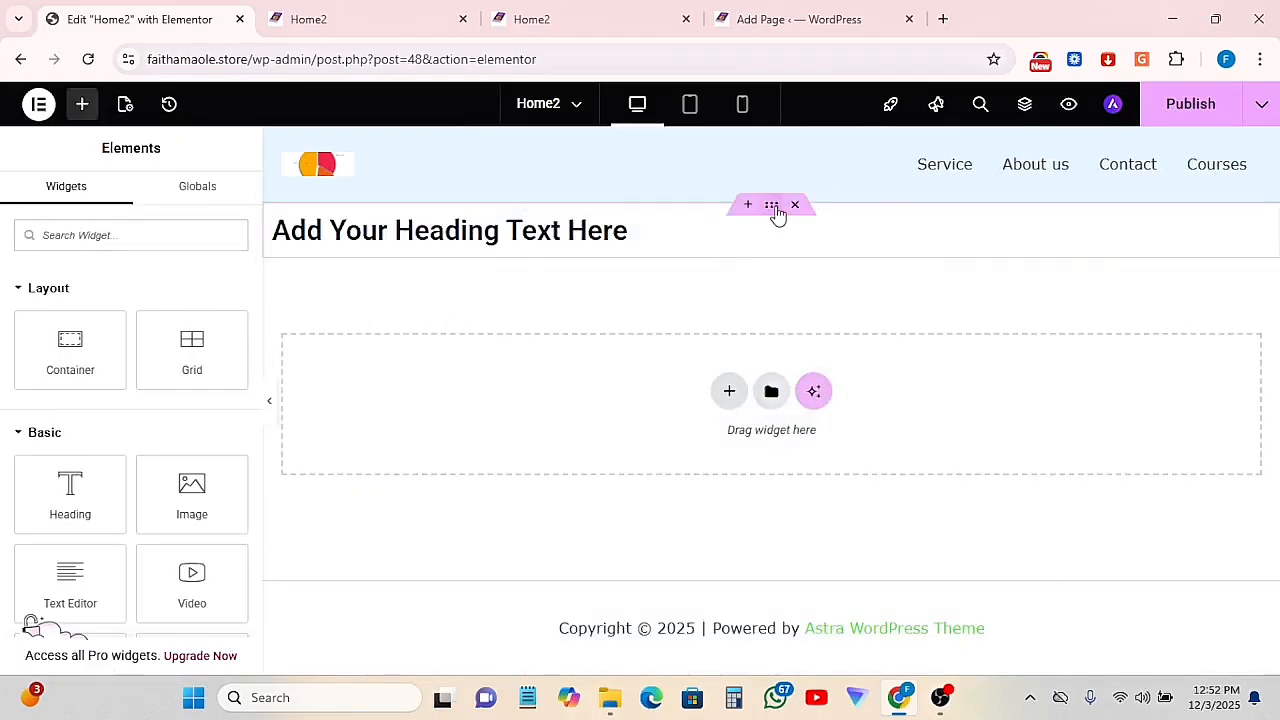
{"action": "left_click", "coordinate": [778, 214]}
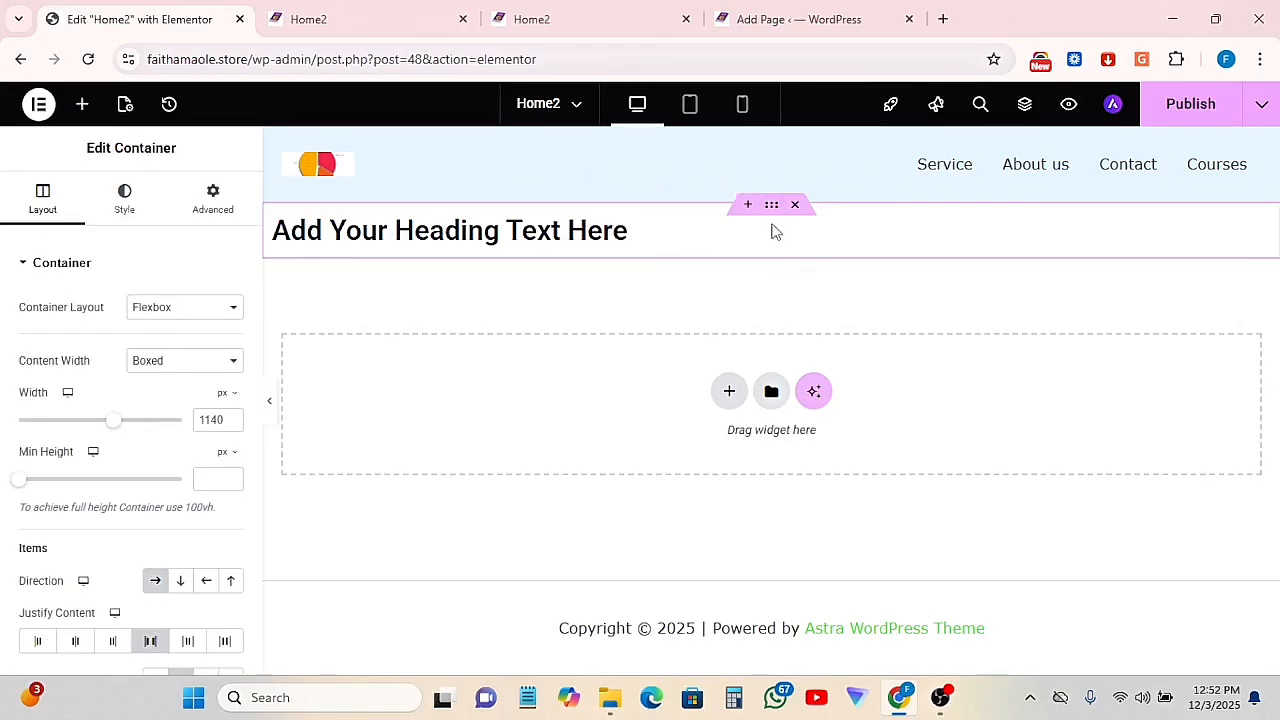
Try the Video and Slideshow background types on the container and review their options
{"action": "left_click", "coordinate": [125, 210]}
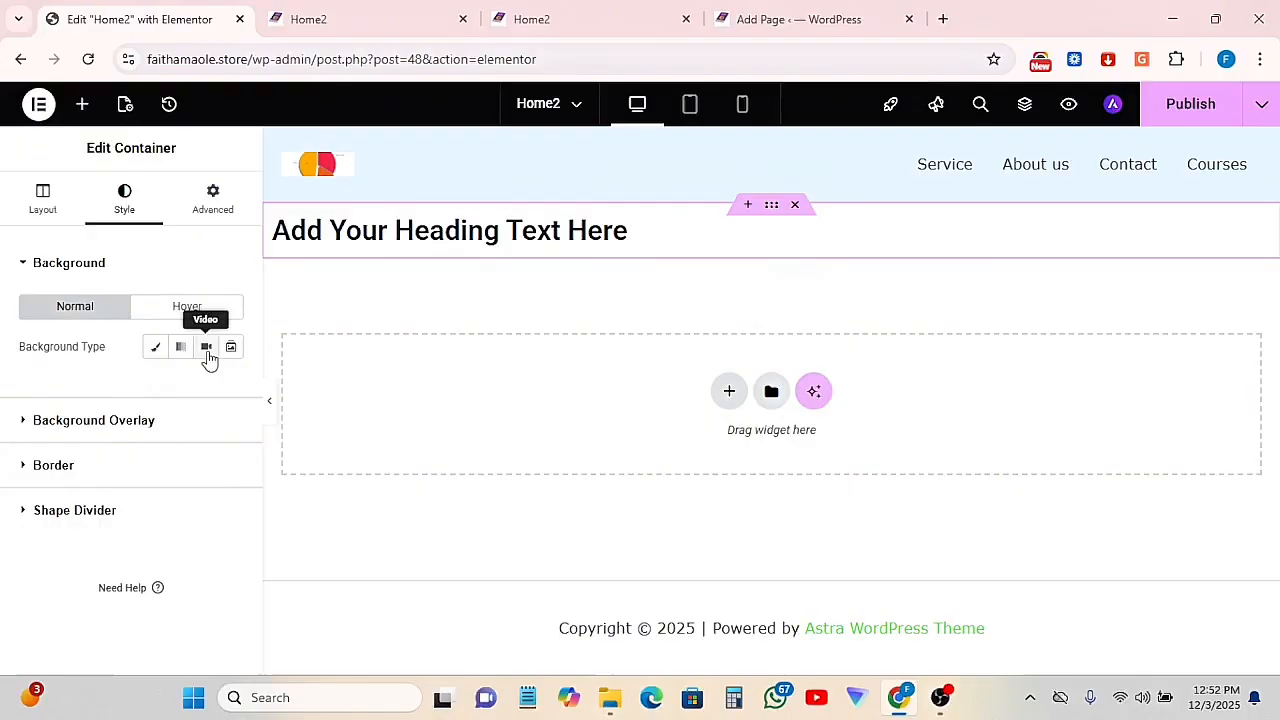
{"action": "mouse_move", "coordinate": [628, 233]}
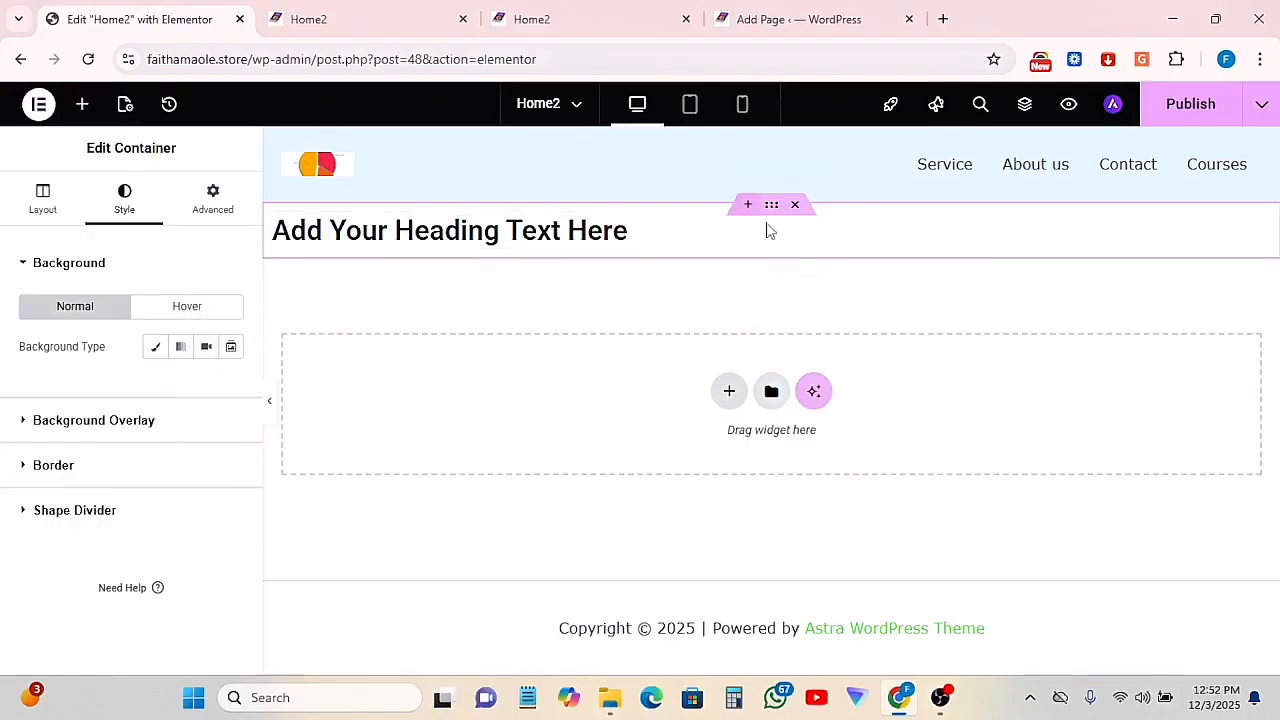
{"action": "left_click", "coordinate": [205, 347]}
{"action": "scroll", "coordinate": [145, 475], "scroll_direction": "down", "scroll_amount": 1}
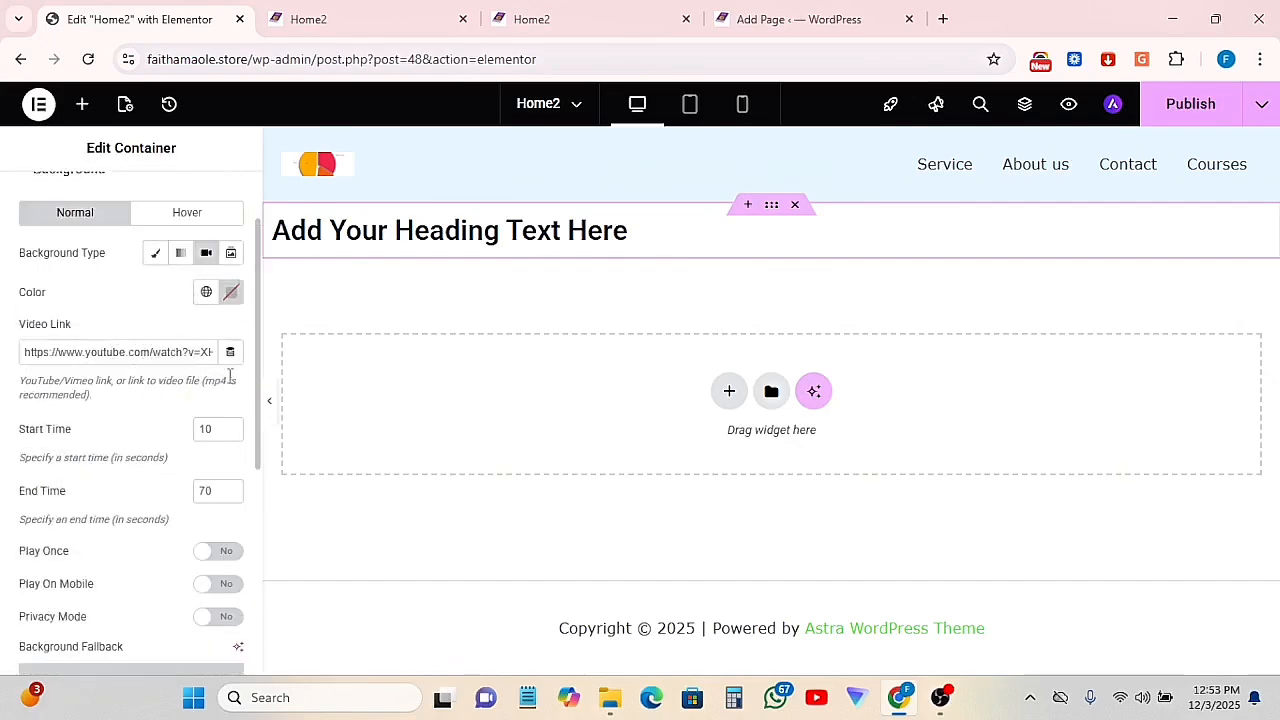
{"action": "scroll", "coordinate": [202, 405], "scroll_direction": "up", "scroll_amount": 1}
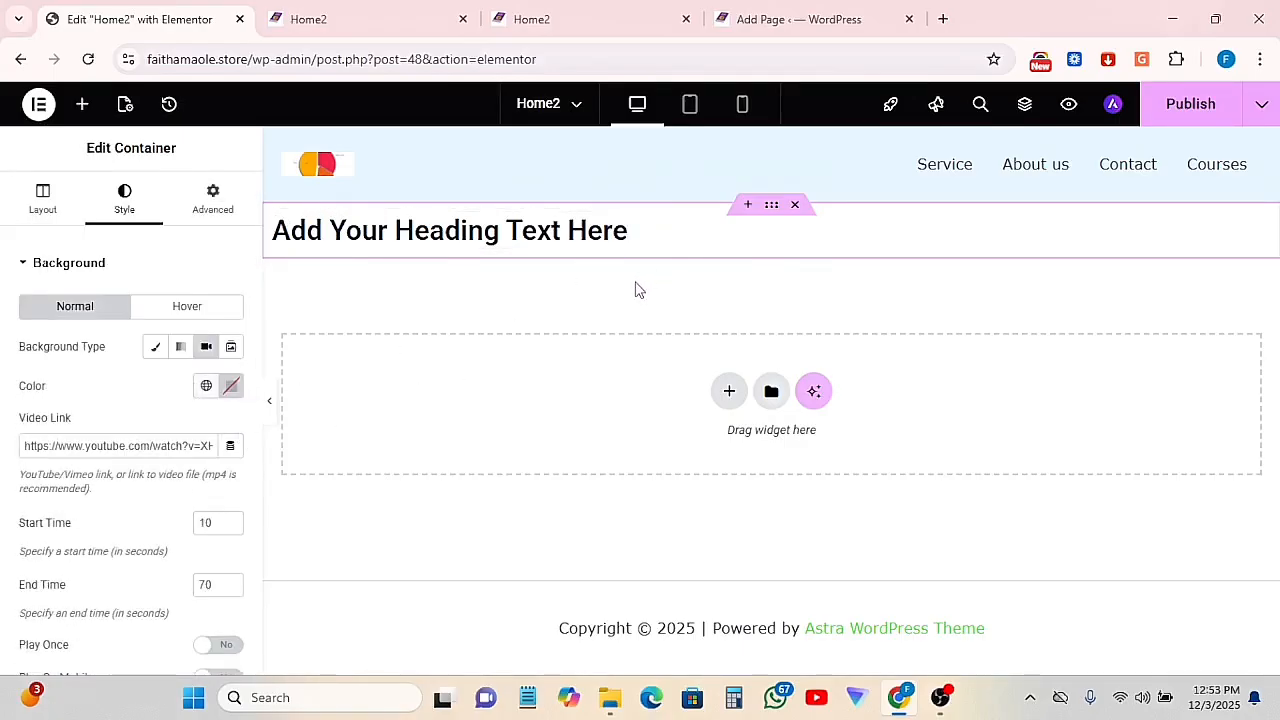
{"action": "left_click", "coordinate": [231, 348]}
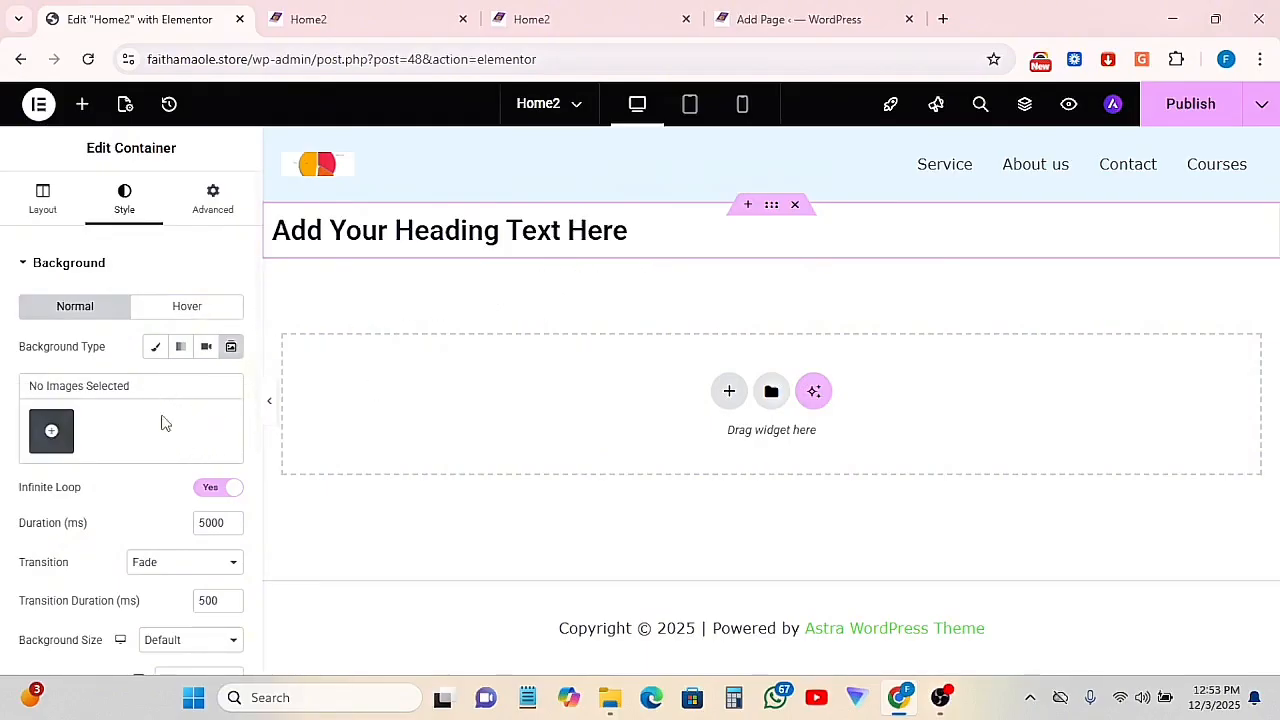
Give the container a Classic background in a dark blue color
{"action": "left_click", "coordinate": [155, 349]}
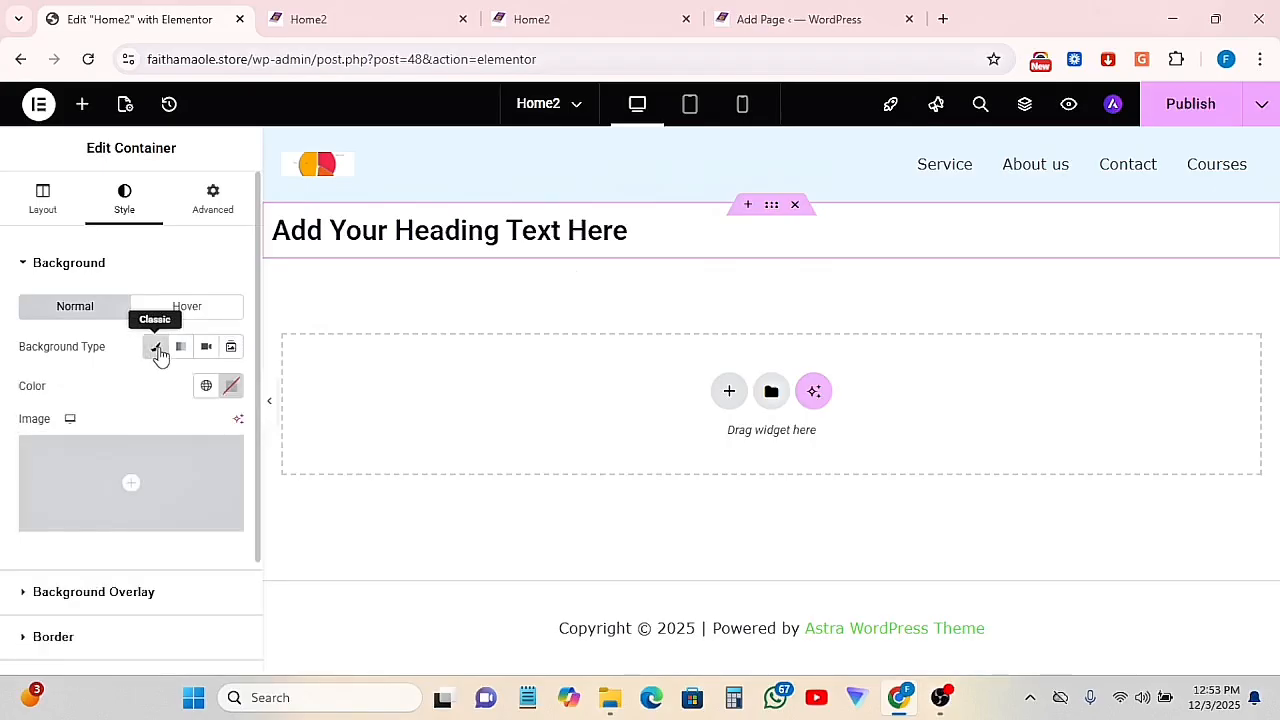
{"action": "left_click", "coordinate": [230, 389]}
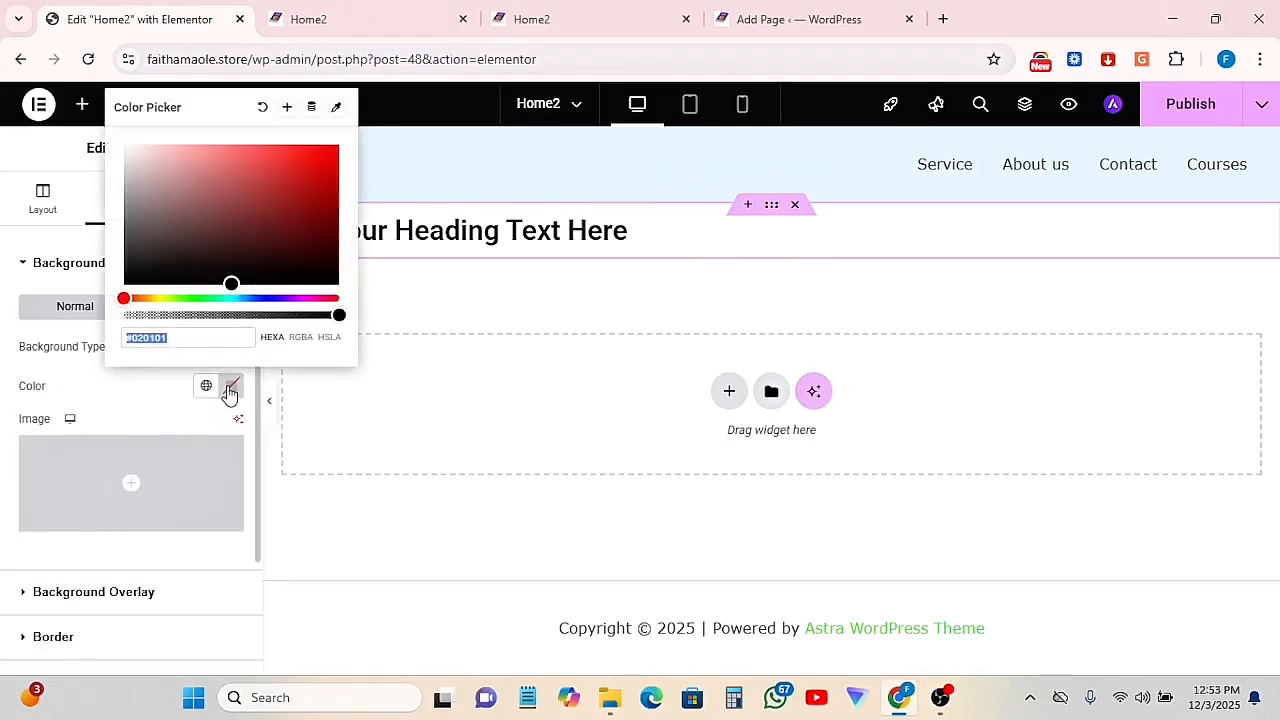
{"action": "left_click", "coordinate": [290, 188]}
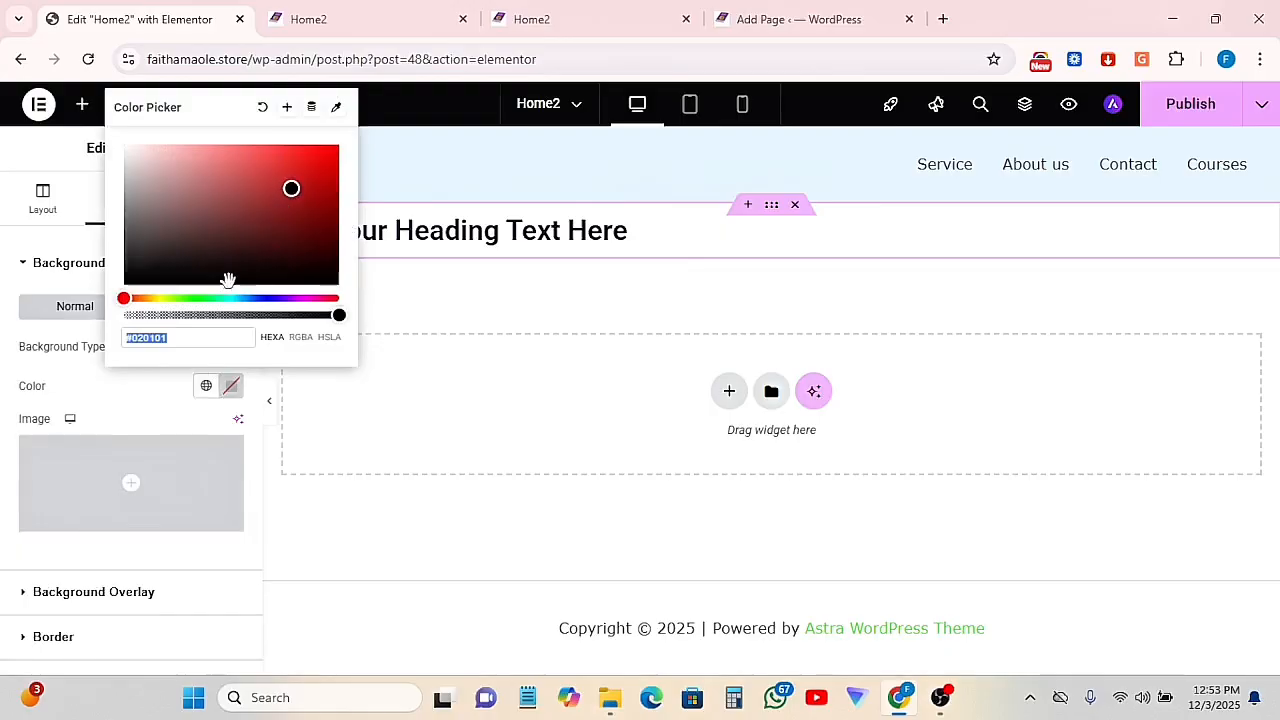
{"action": "left_click", "coordinate": [255, 297]}
{"action": "left_click", "coordinate": [287, 187]}
{"action": "left_click", "coordinate": [136, 407]}
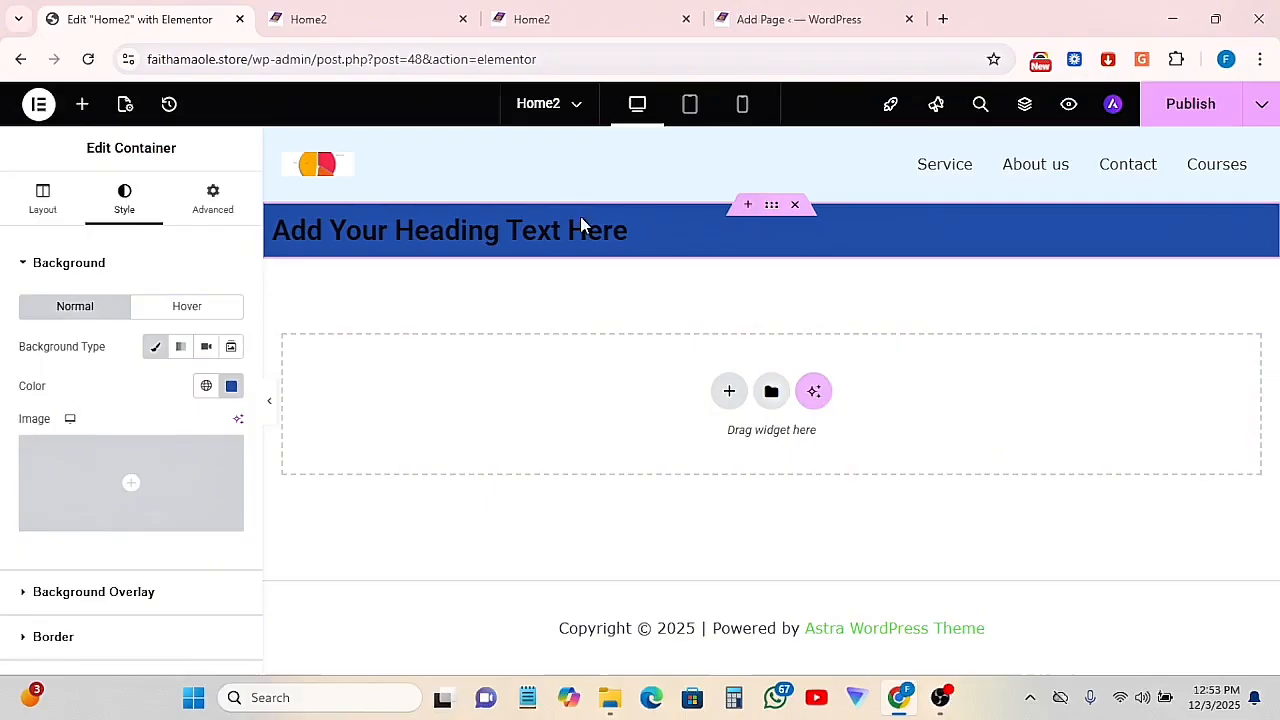
Try 40 px padding on all sides of the container, and increase it to 60 px
{"action": "left_click", "coordinate": [210, 205]}
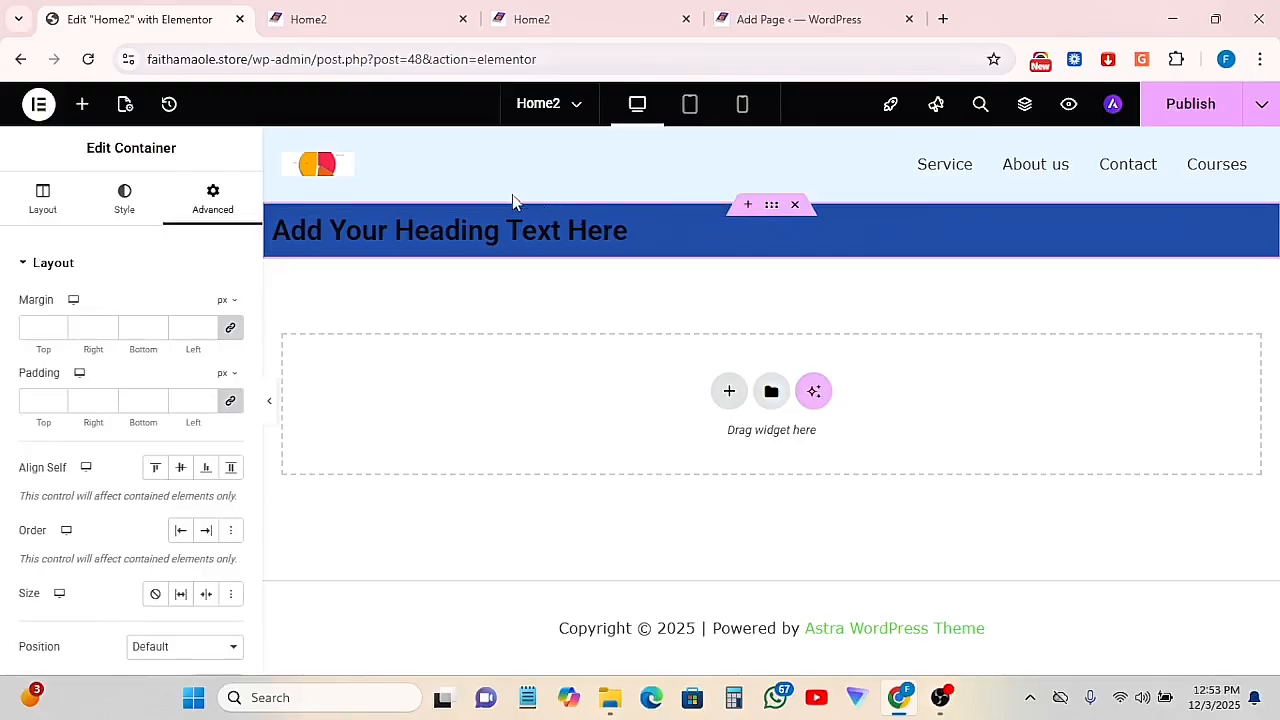
{"action": "triple_click", "coordinate": [620, 213]}
{"action": "left_click", "coordinate": [25, 403]}
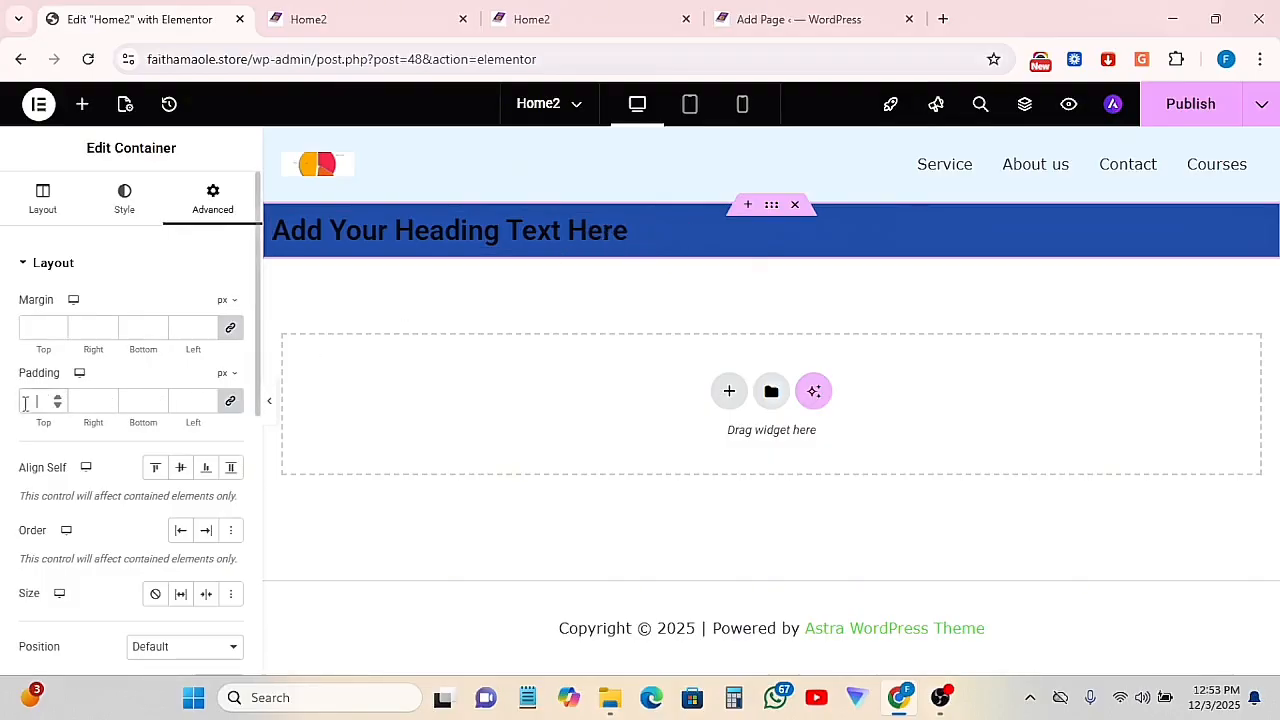
{"action": "type", "text": "40"}
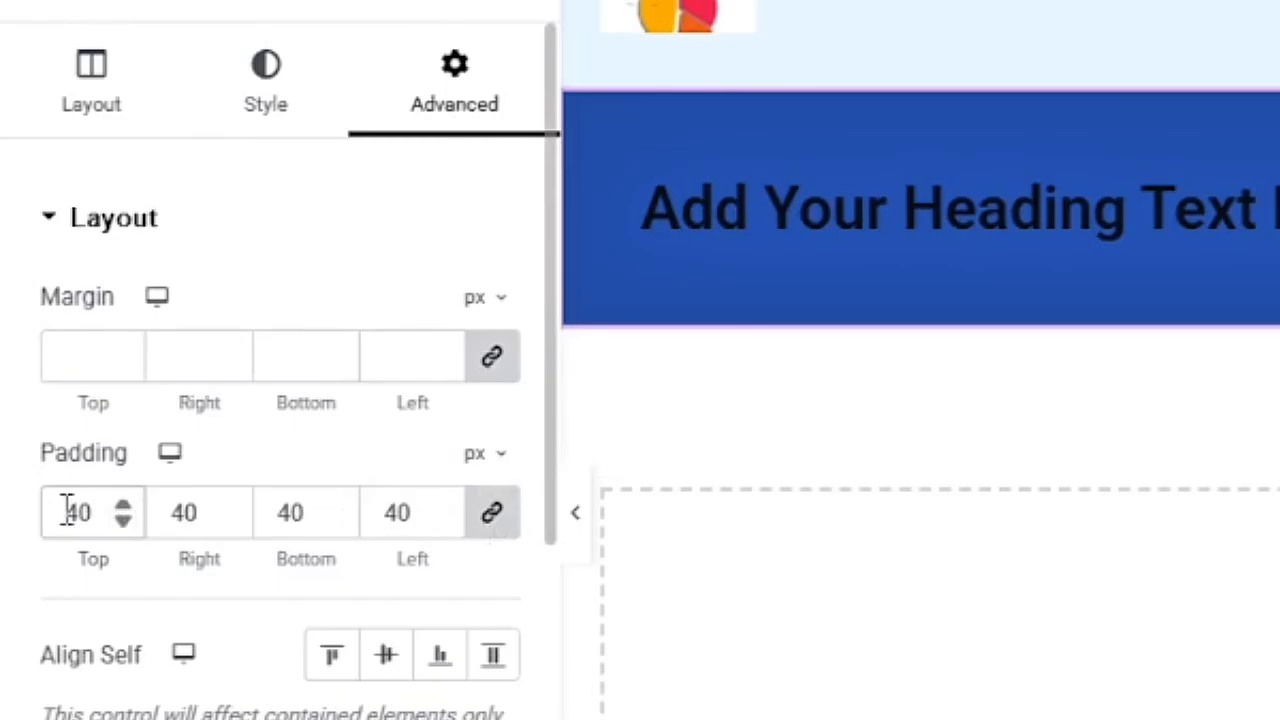
{"action": "type", "text": "60"}
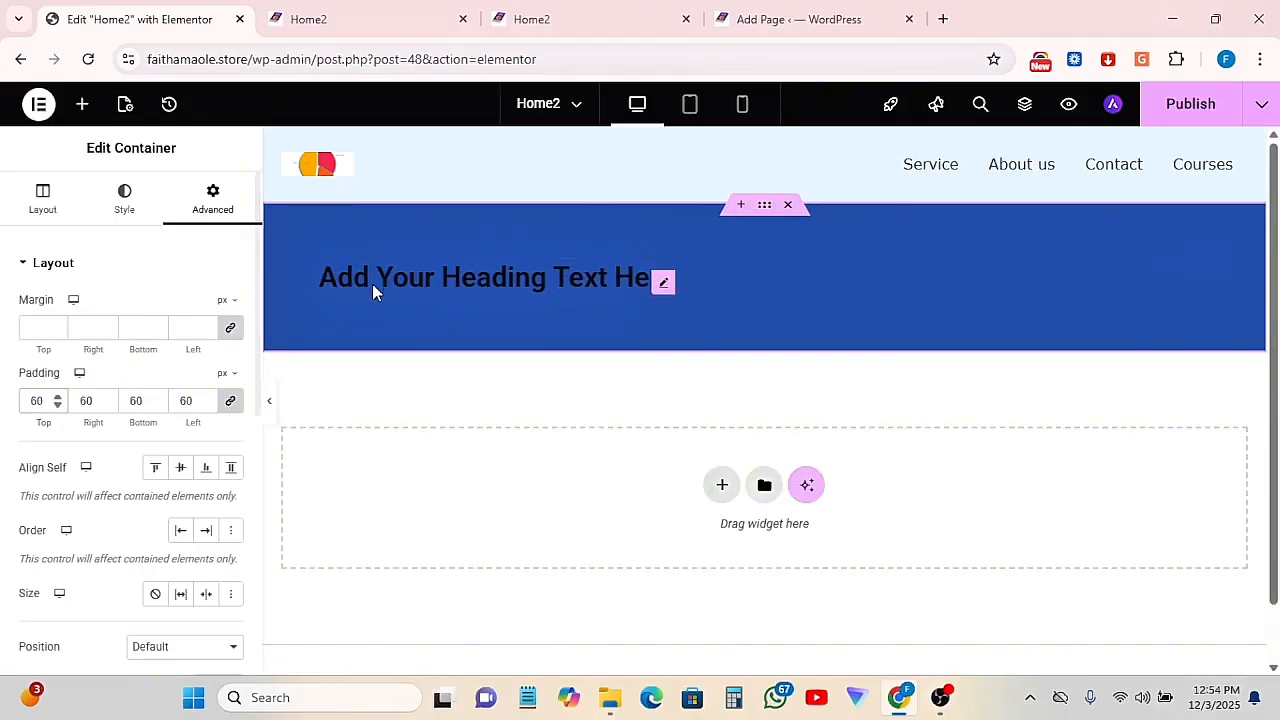
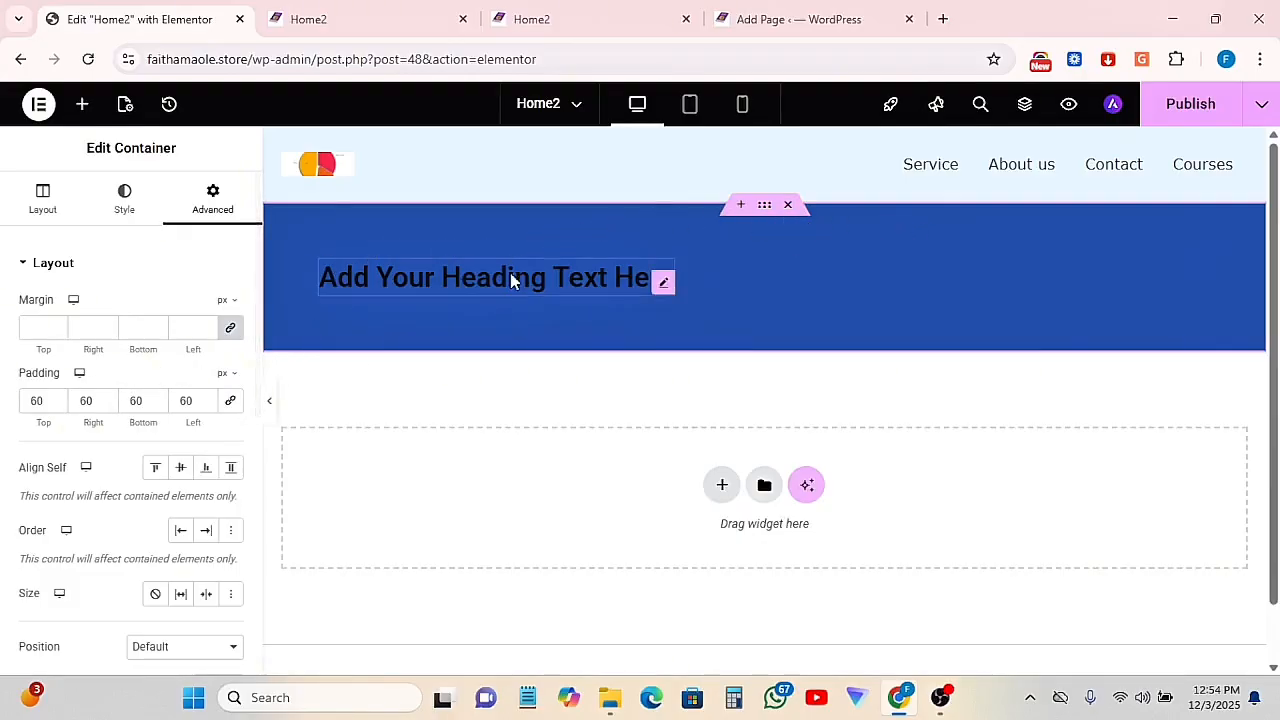
Try 100 px of top padding and 100 px of bottom padding on the blue container
{"action": "type", "text": "10"}
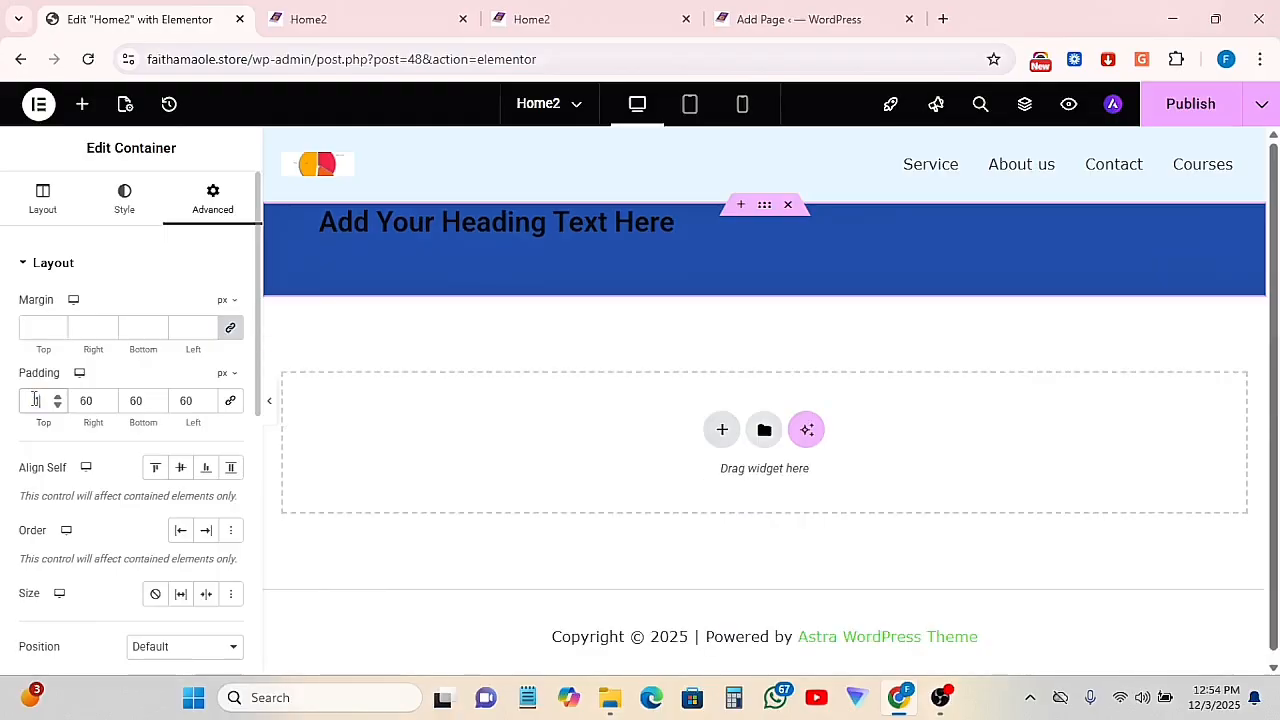
{"action": "type", "text": "0"}
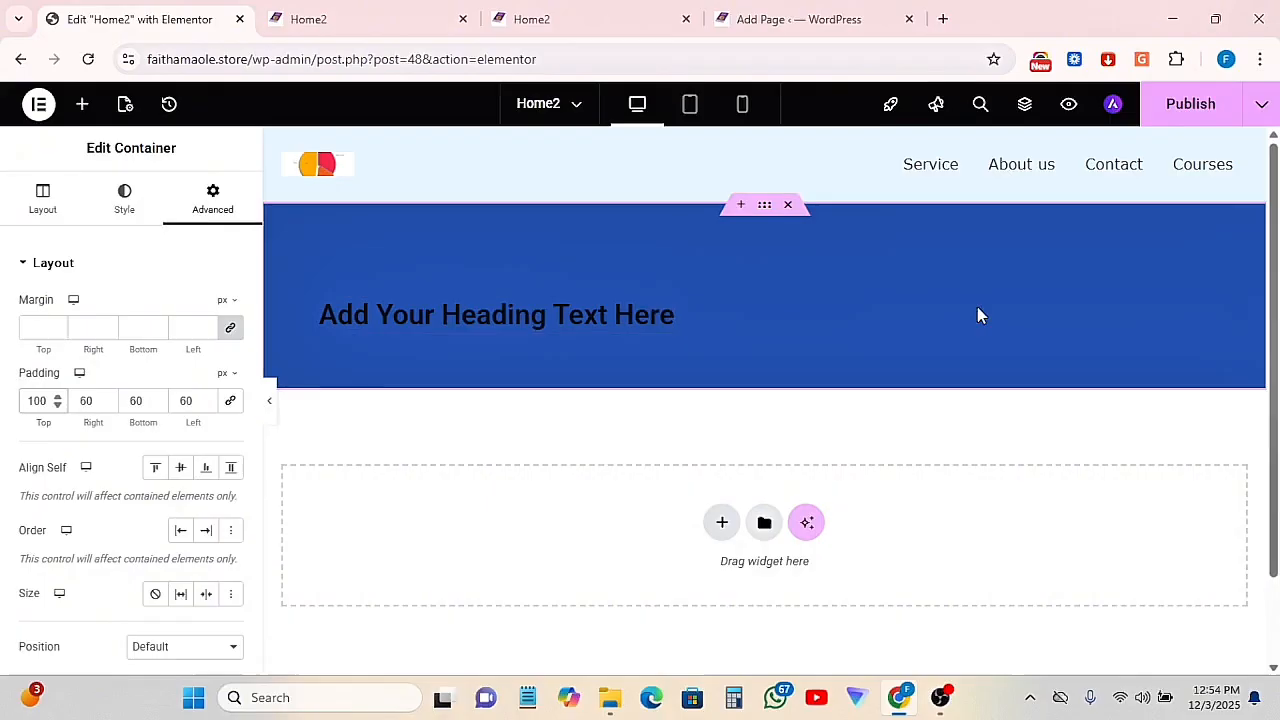
{"action": "double_click", "coordinate": [135, 401]}
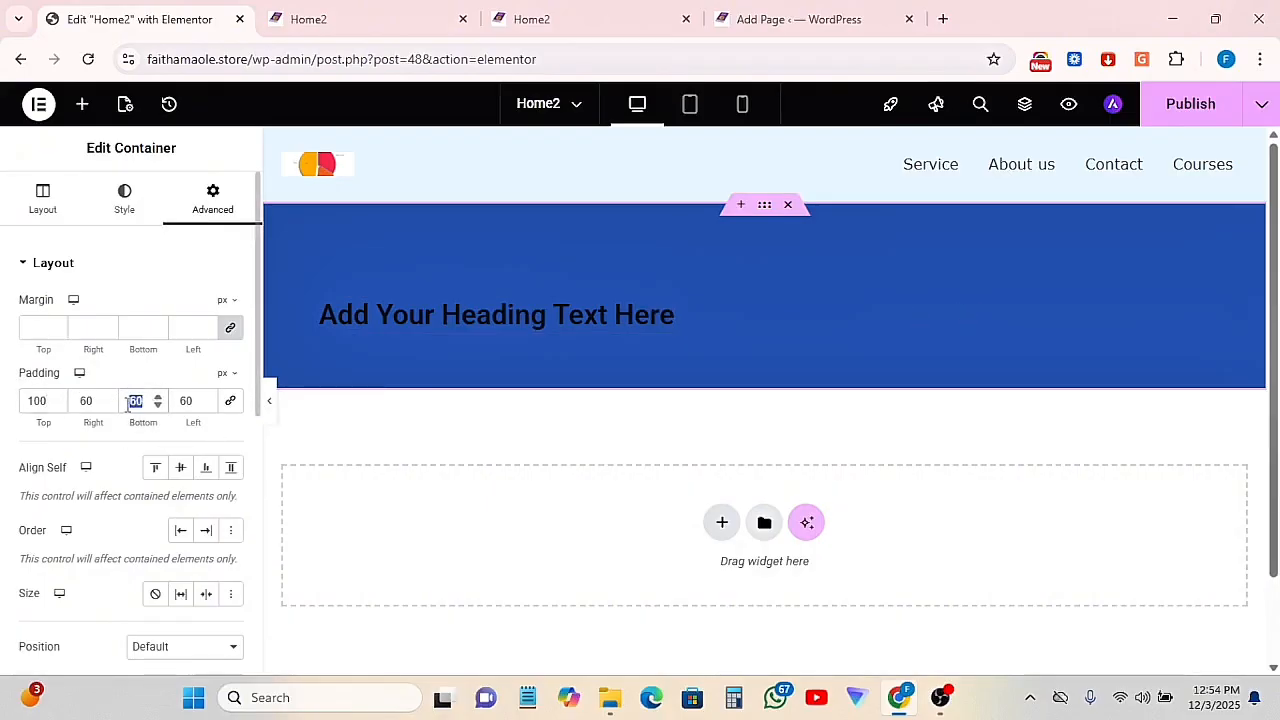
{"action": "type", "text": "100"}
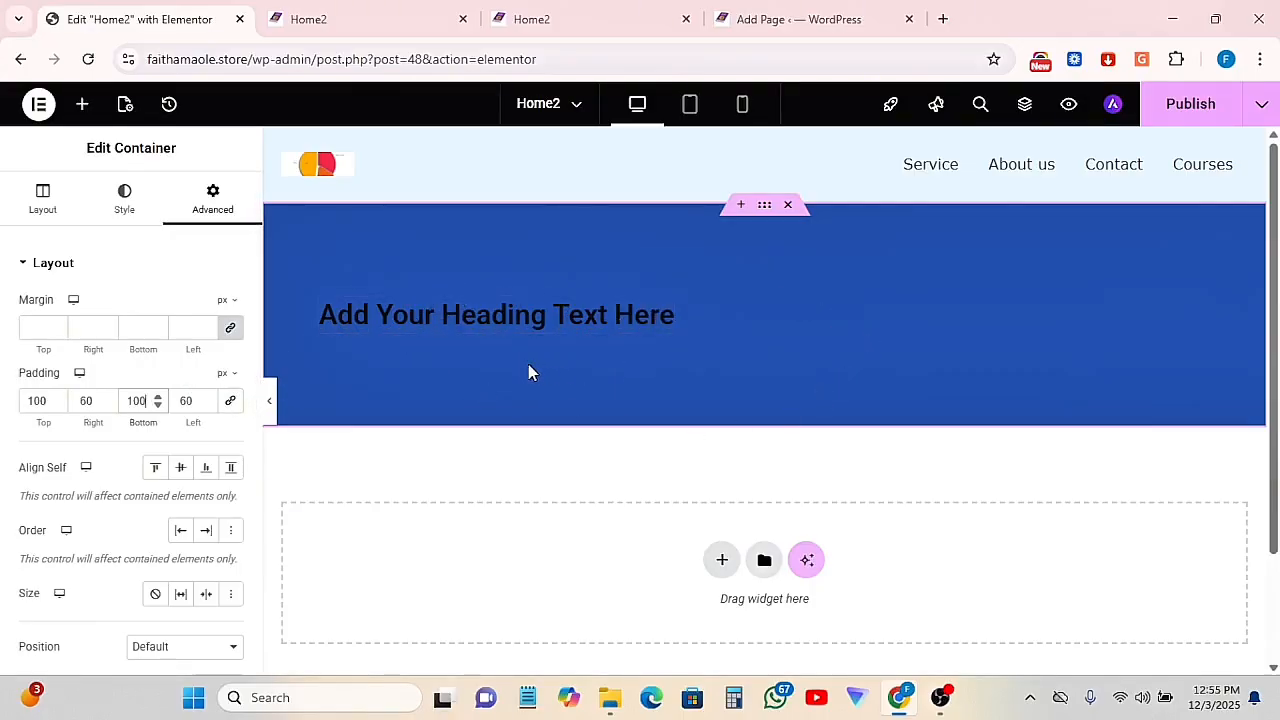
Set the blue container's padding to 50 px at the top and bottom and 15 px on the right and left
{"action": "scroll", "coordinate": [147, 421], "scroll_direction": "down", "scroll_amount": 1}
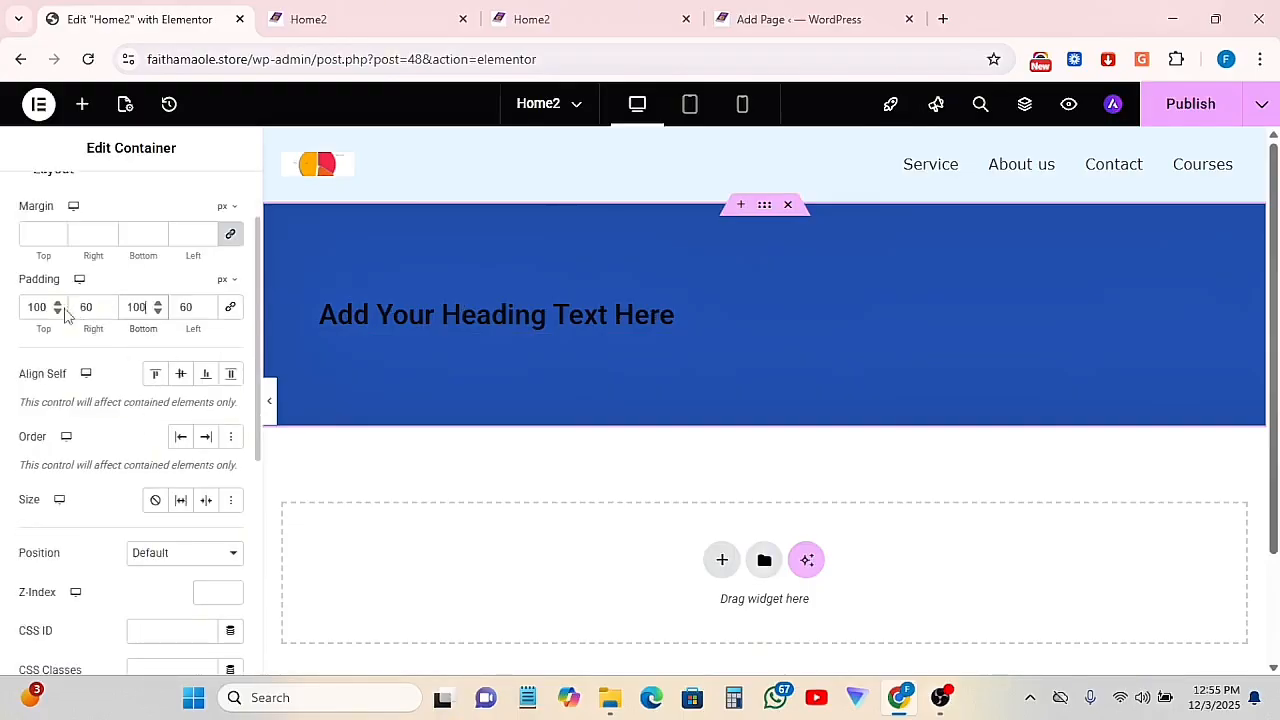
{"action": "type", "text": "50"}
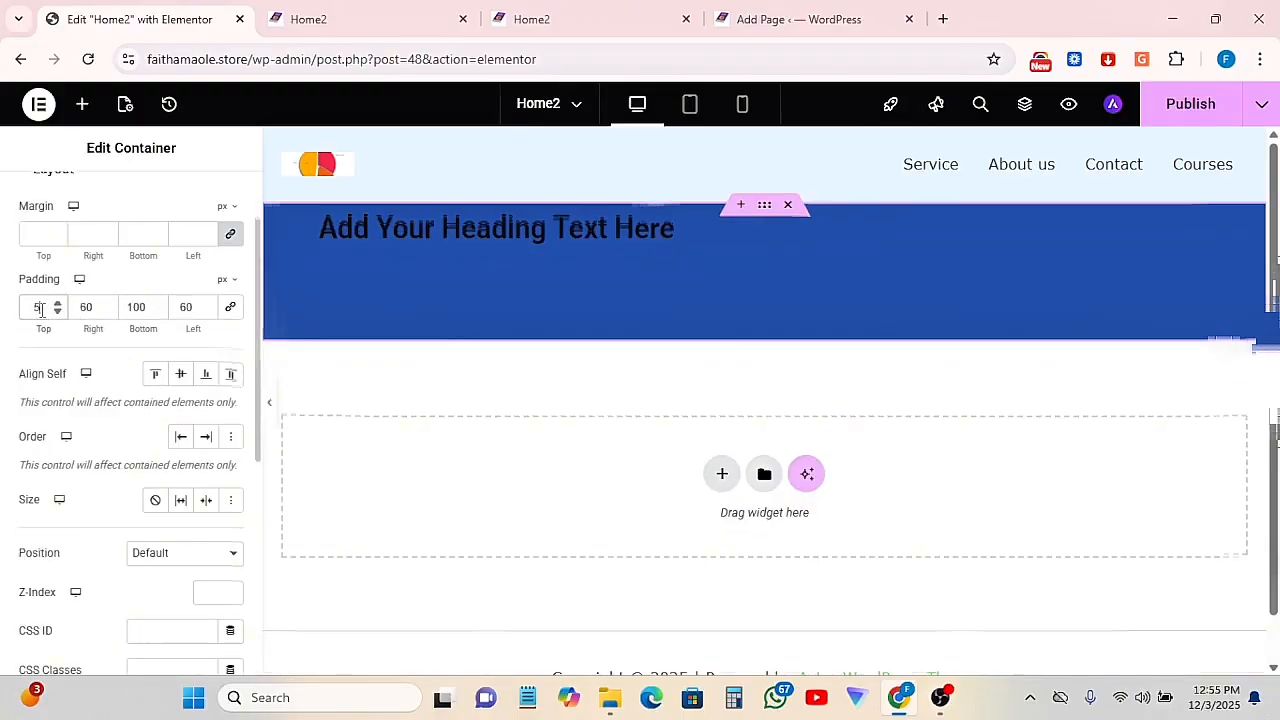
{"action": "double_click", "coordinate": [135, 310]}
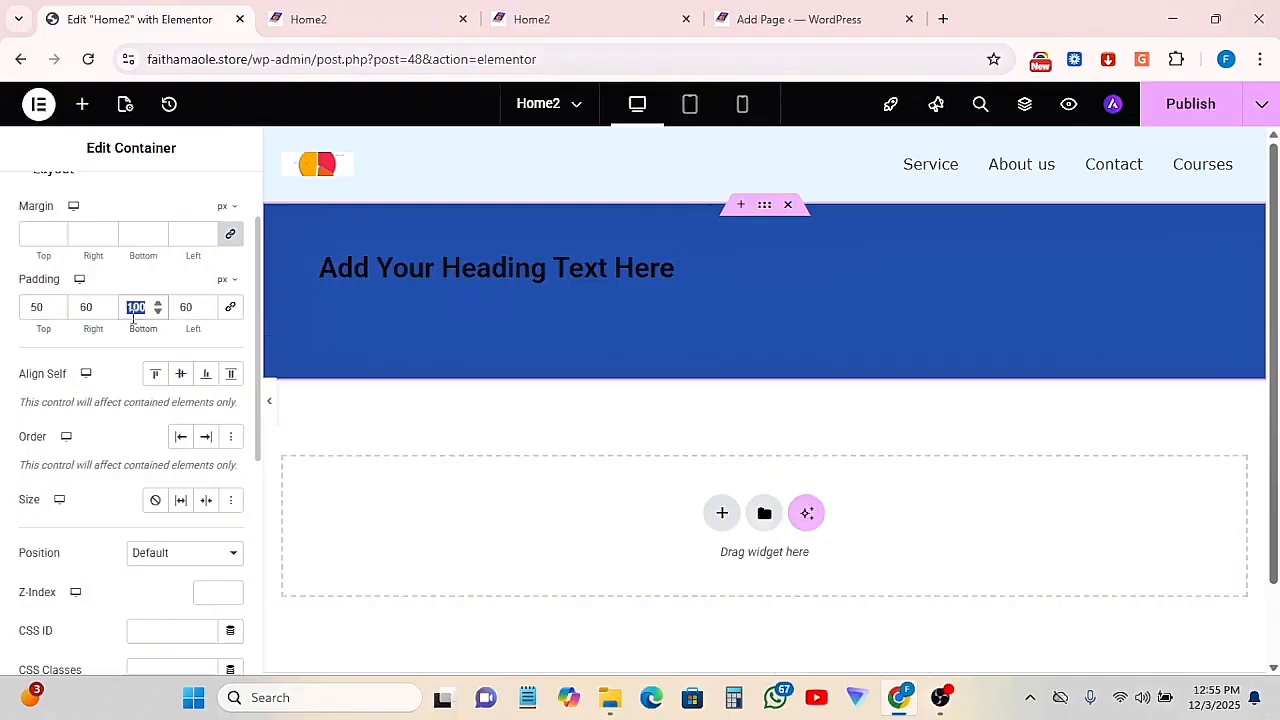
{"action": "type", "text": "50"}
{"action": "double_click", "coordinate": [86, 307]}
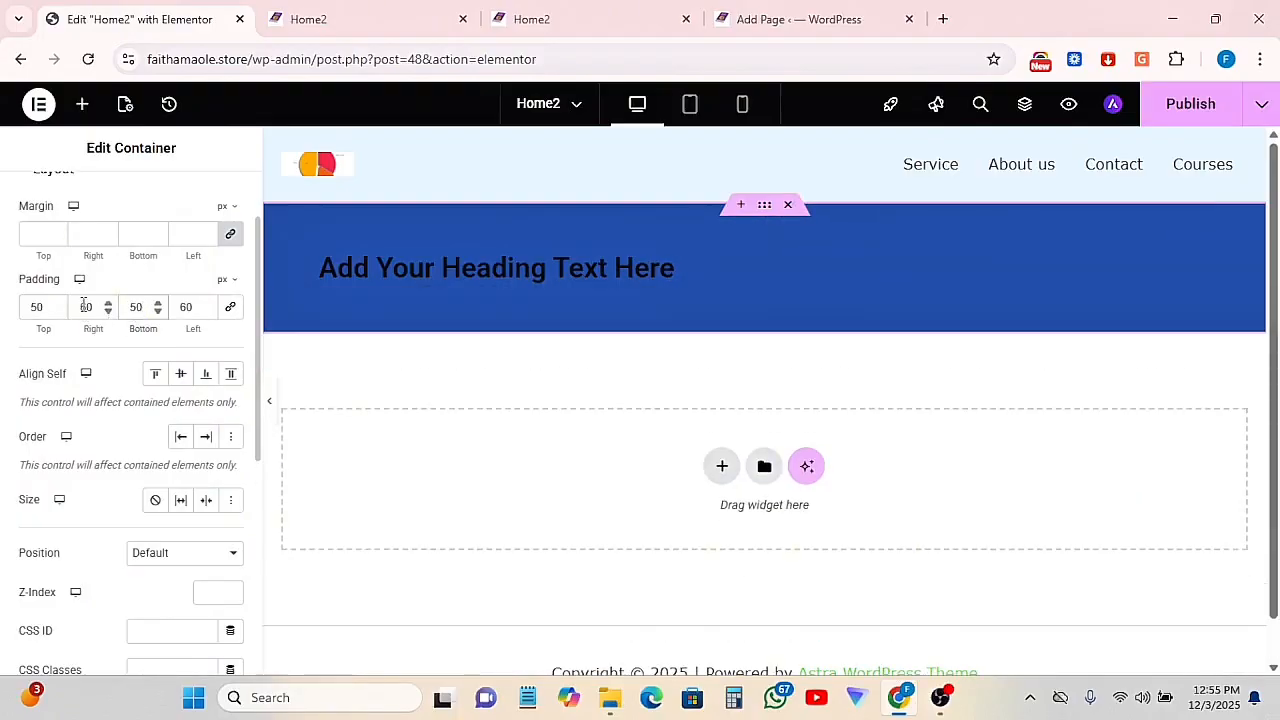
{"action": "type", "text": "15"}
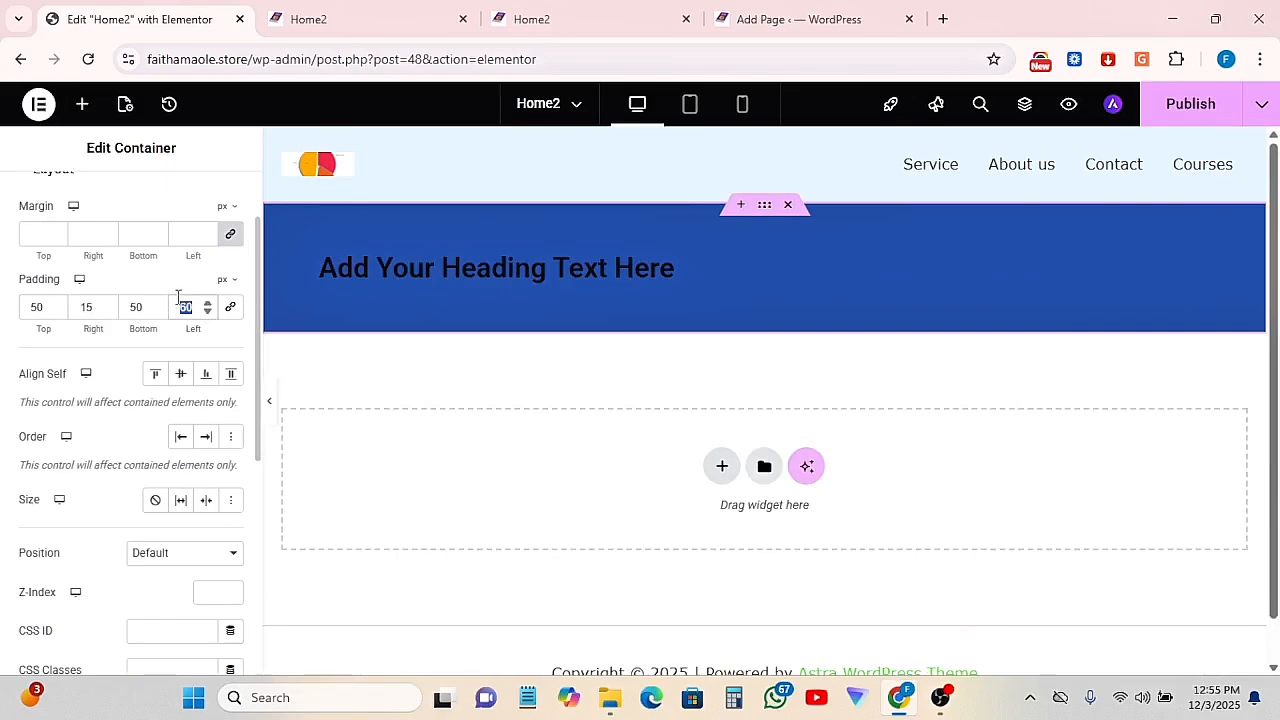
{"action": "type", "text": "15"}
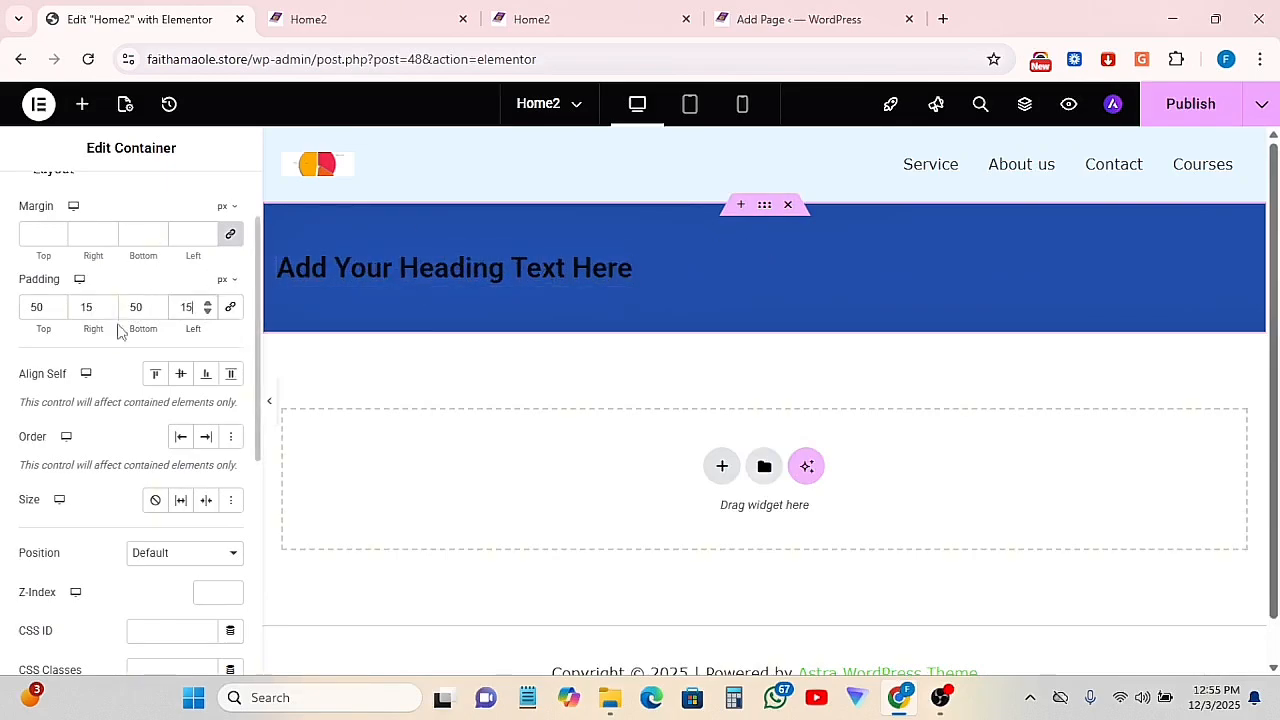
Add a Button widget beside the heading in the blue container
{"action": "scroll", "coordinate": [127, 316], "scroll_direction": "up", "scroll_amount": 1}
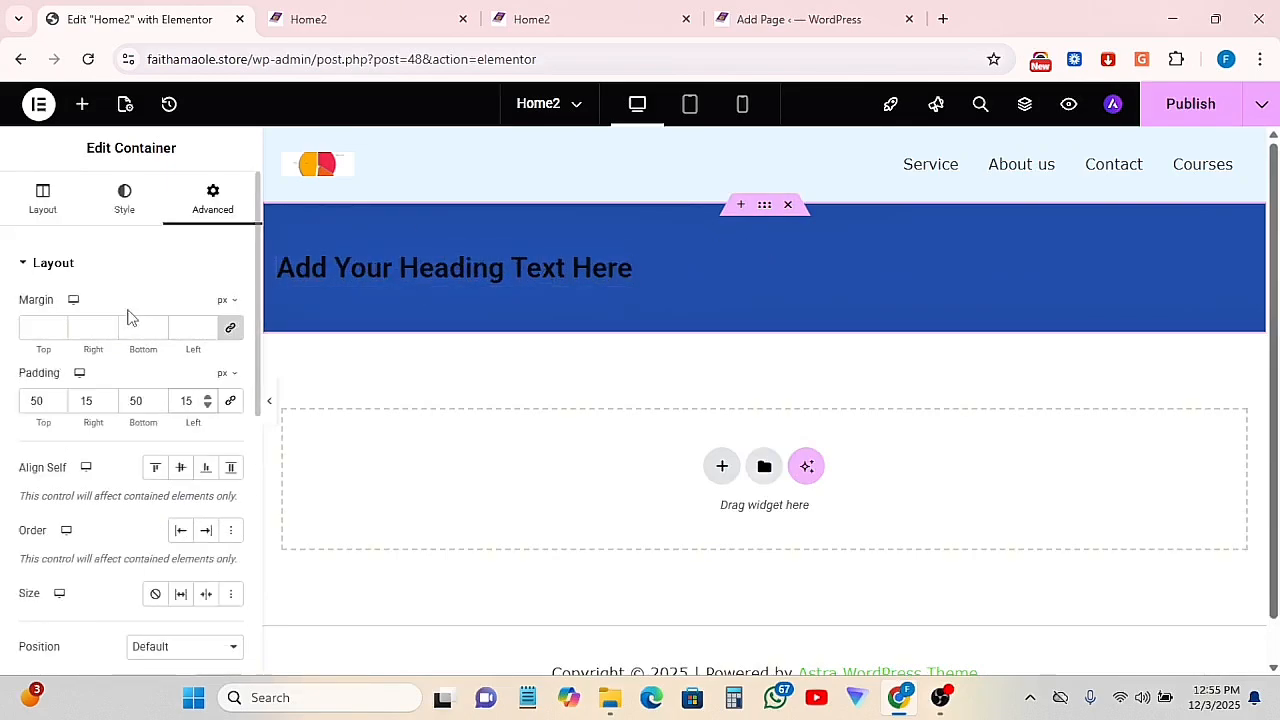
{"action": "left_click", "coordinate": [82, 104]}
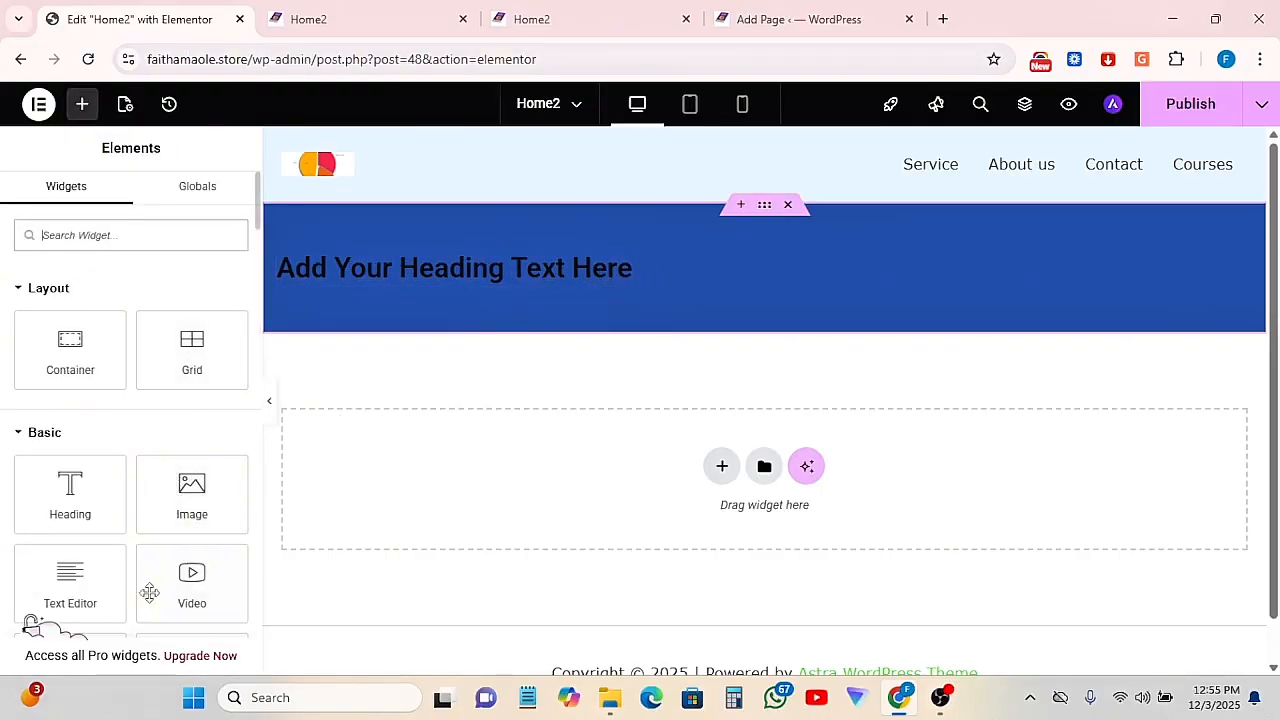
{"action": "scroll", "coordinate": [163, 551], "scroll_direction": "down", "scroll_amount": 2}
{"action": "left_click_drag", "start_coordinate": [70, 478], "coordinate": [507, 296]}
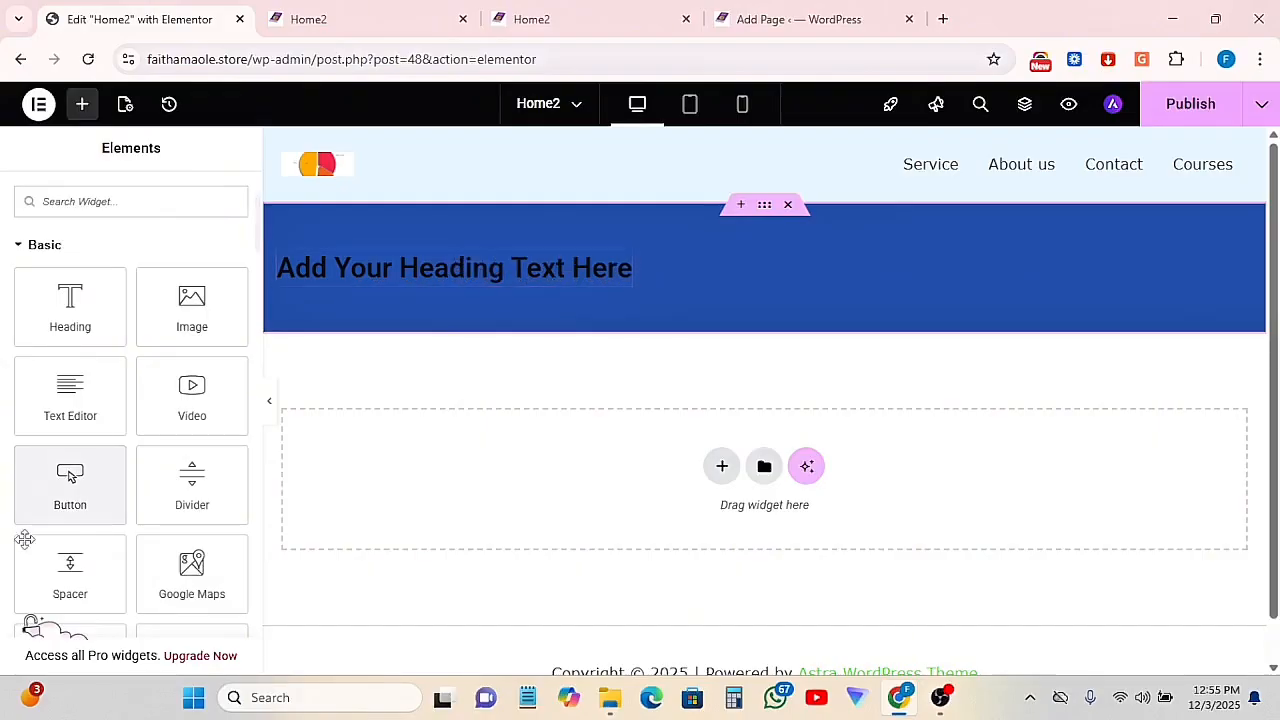
{"action": "left_click_drag", "start_coordinate": [70, 476], "coordinate": [600, 265]}
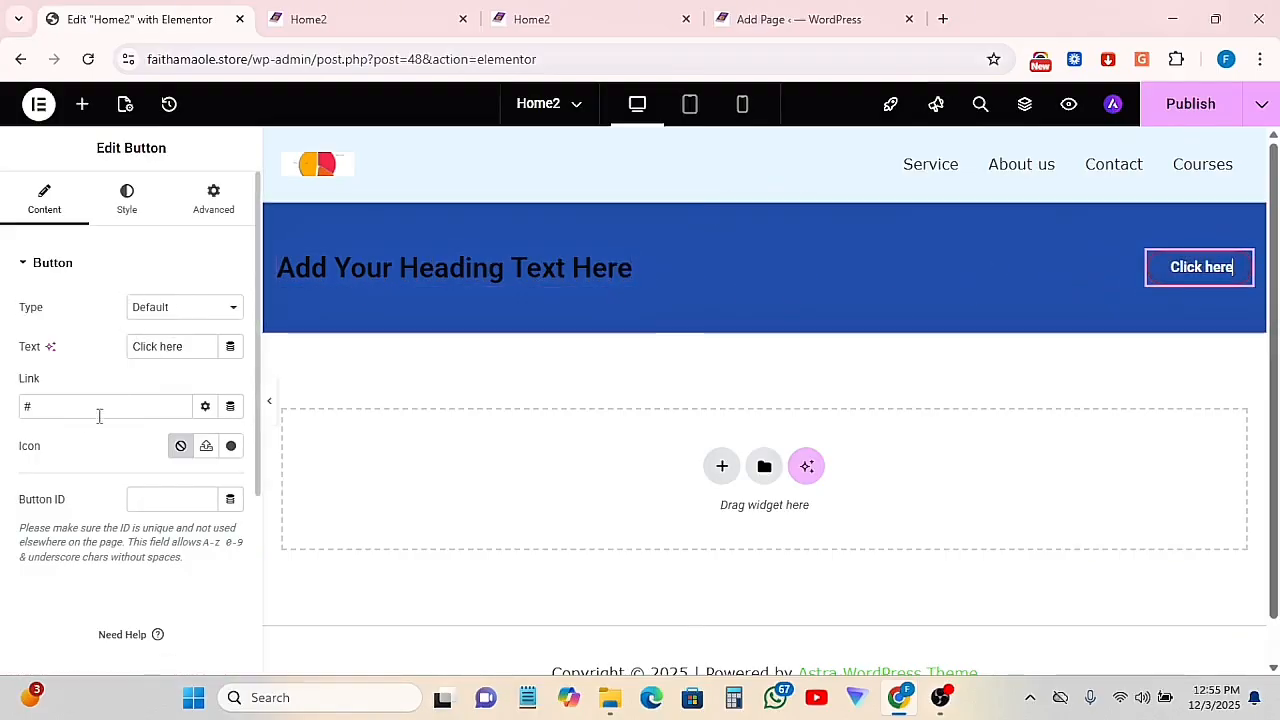
Enter the owner's website address as the button's link and change the button text to Get Started
{"action": "left_click", "coordinate": [65, 411]}
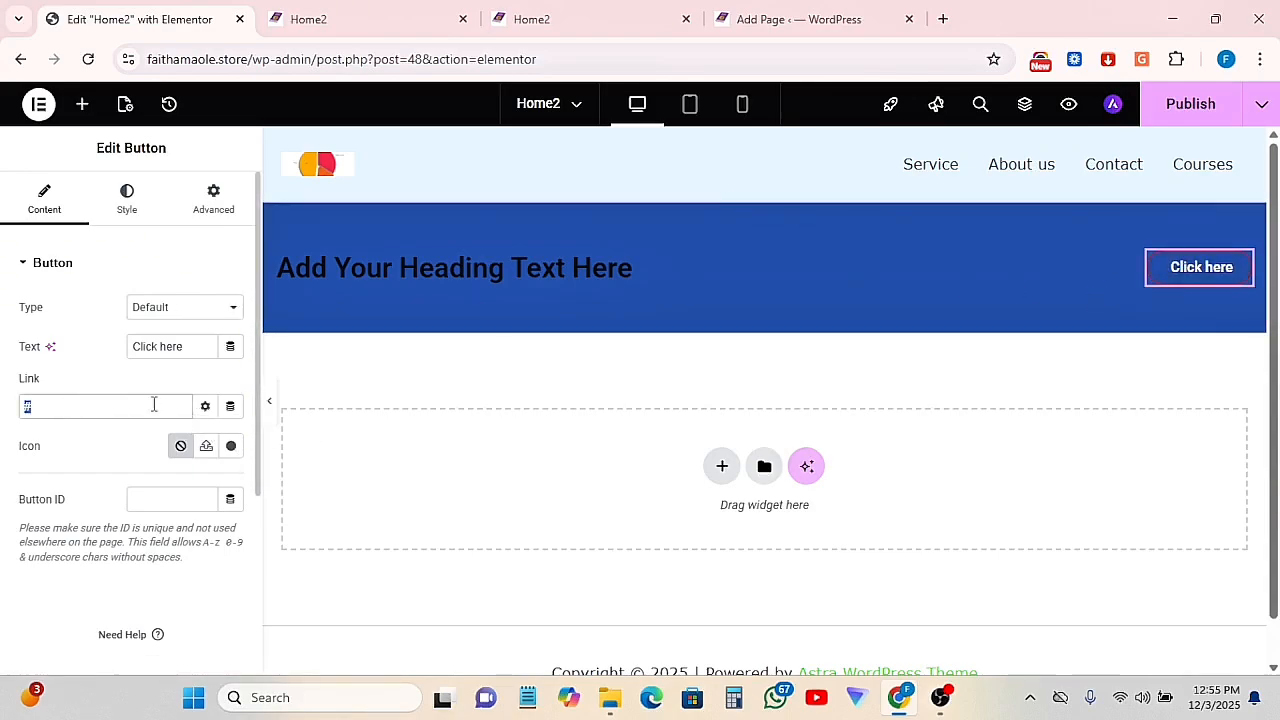
{"action": "type", "text": "www"}
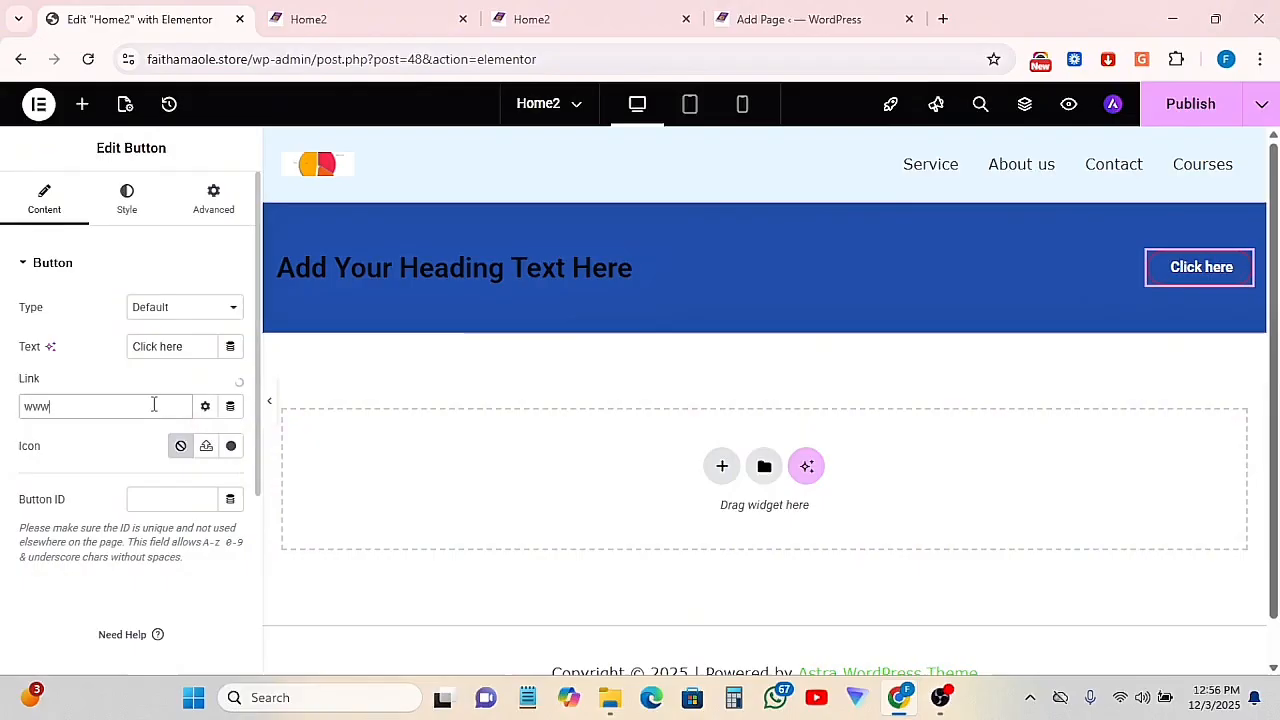
{"action": "type", "text": ".faith"}
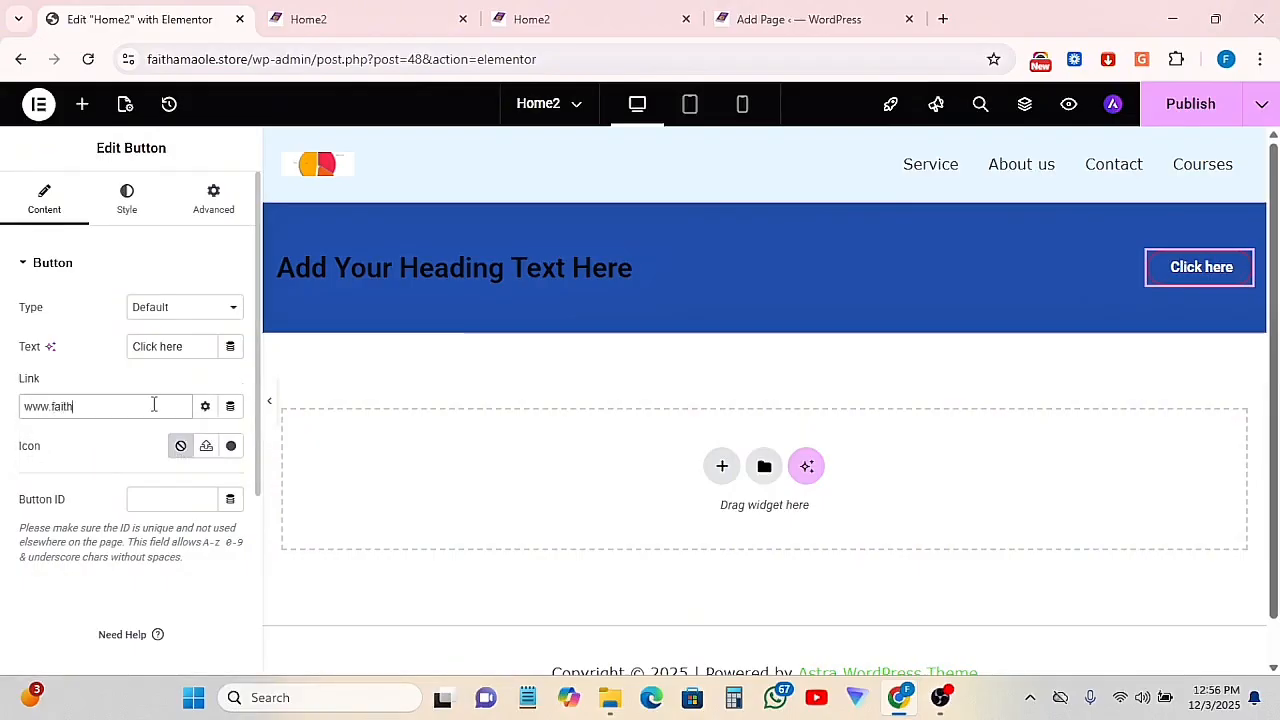
{"action": "type", "text": "amole.com"}
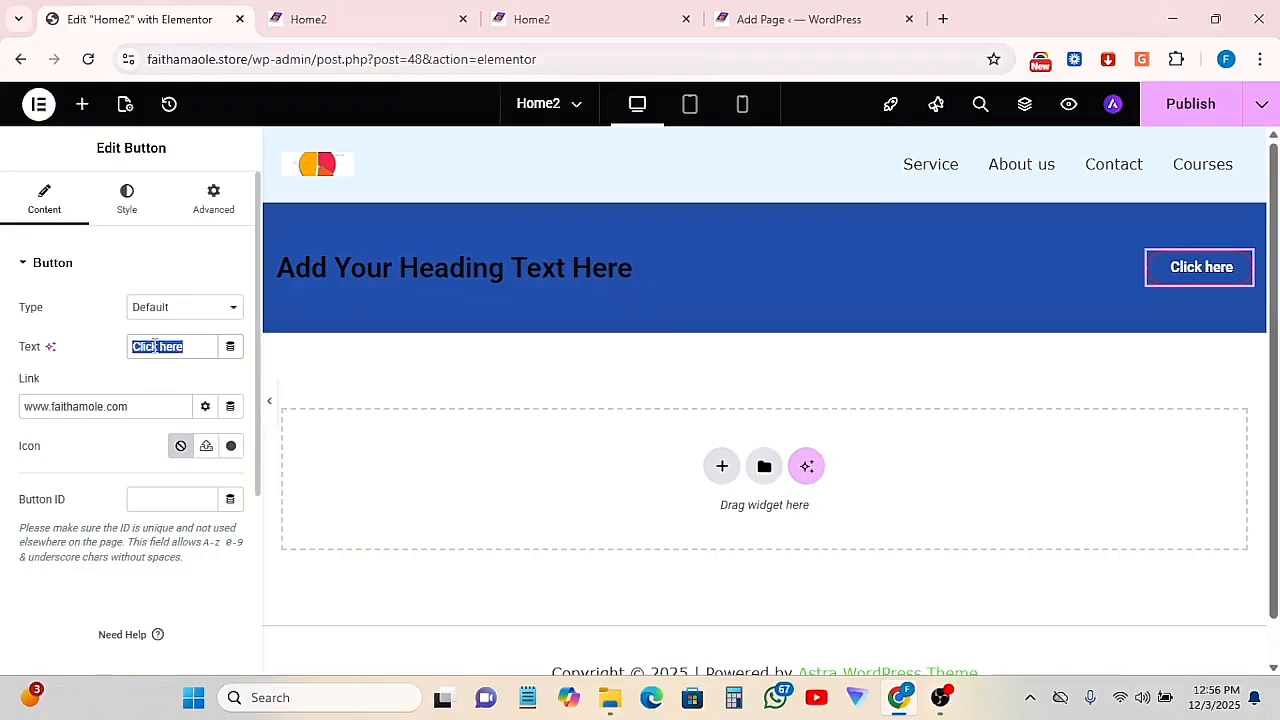
{"action": "type", "text": "Get S"}
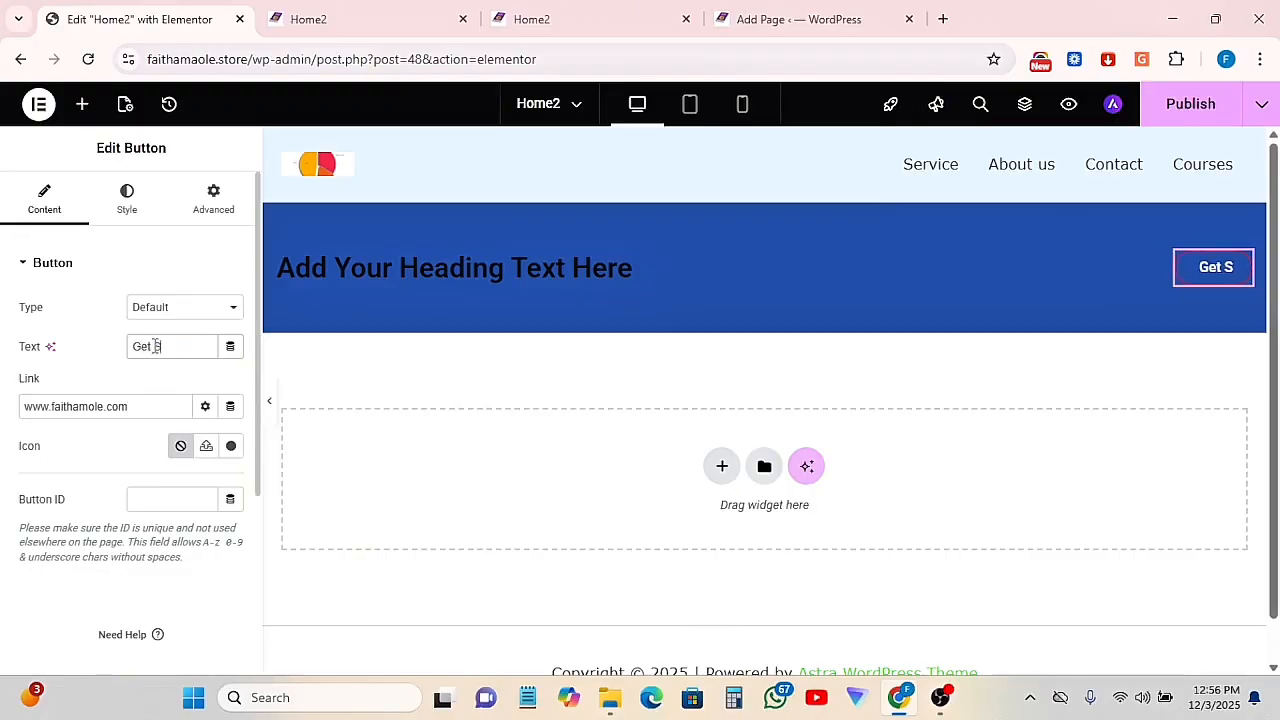
{"action": "type", "text": "tarted"}
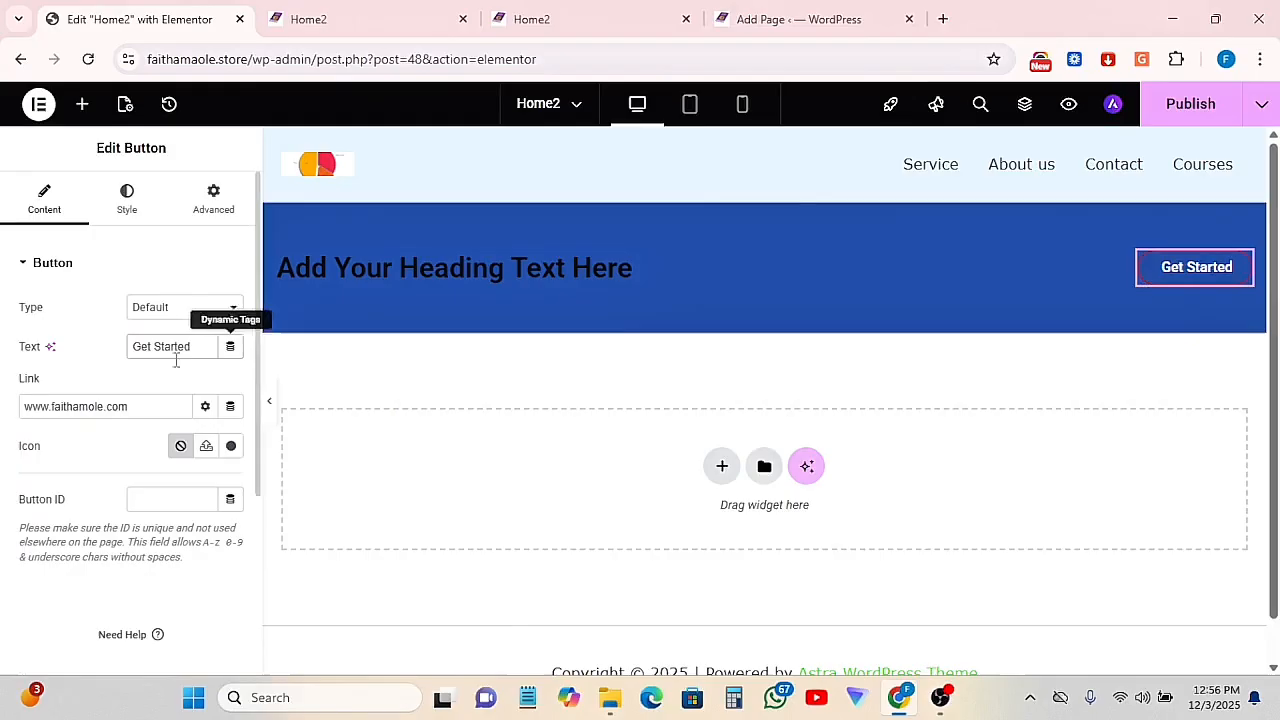
Set the button's position to center and choose Roboto as its font family
{"action": "left_click", "coordinate": [127, 199]}
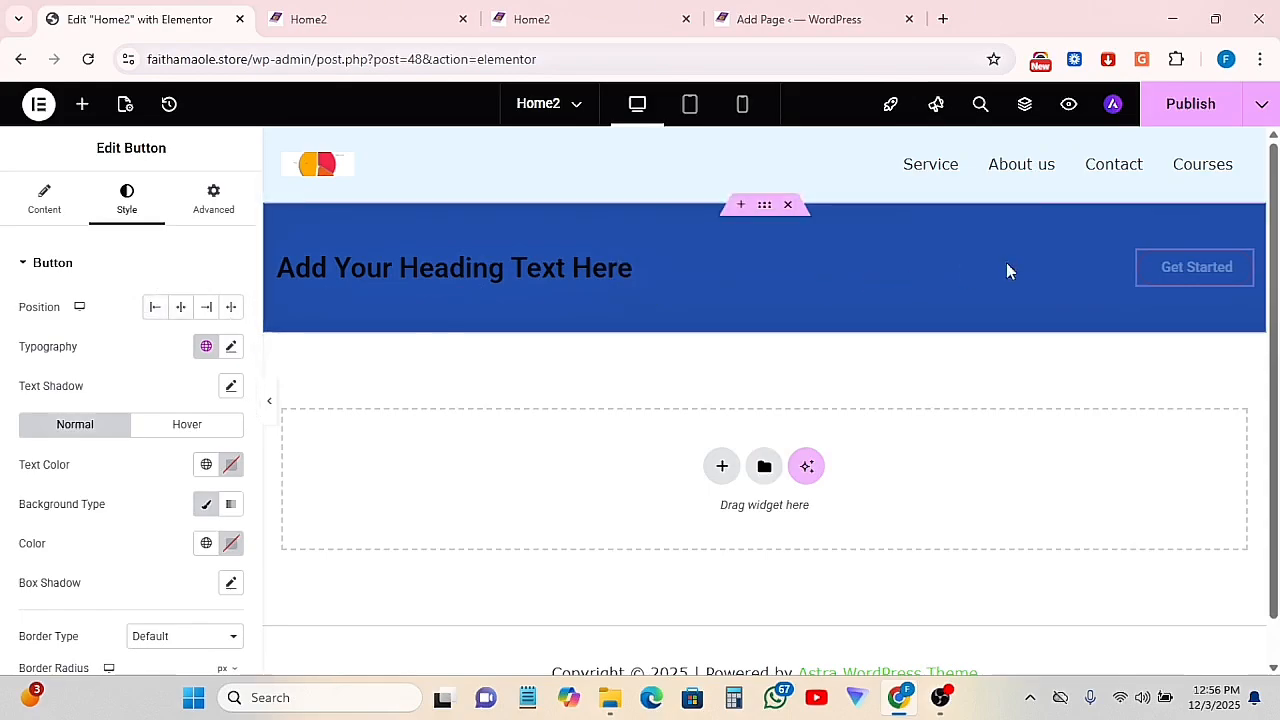
{"action": "left_click", "coordinate": [182, 308]}
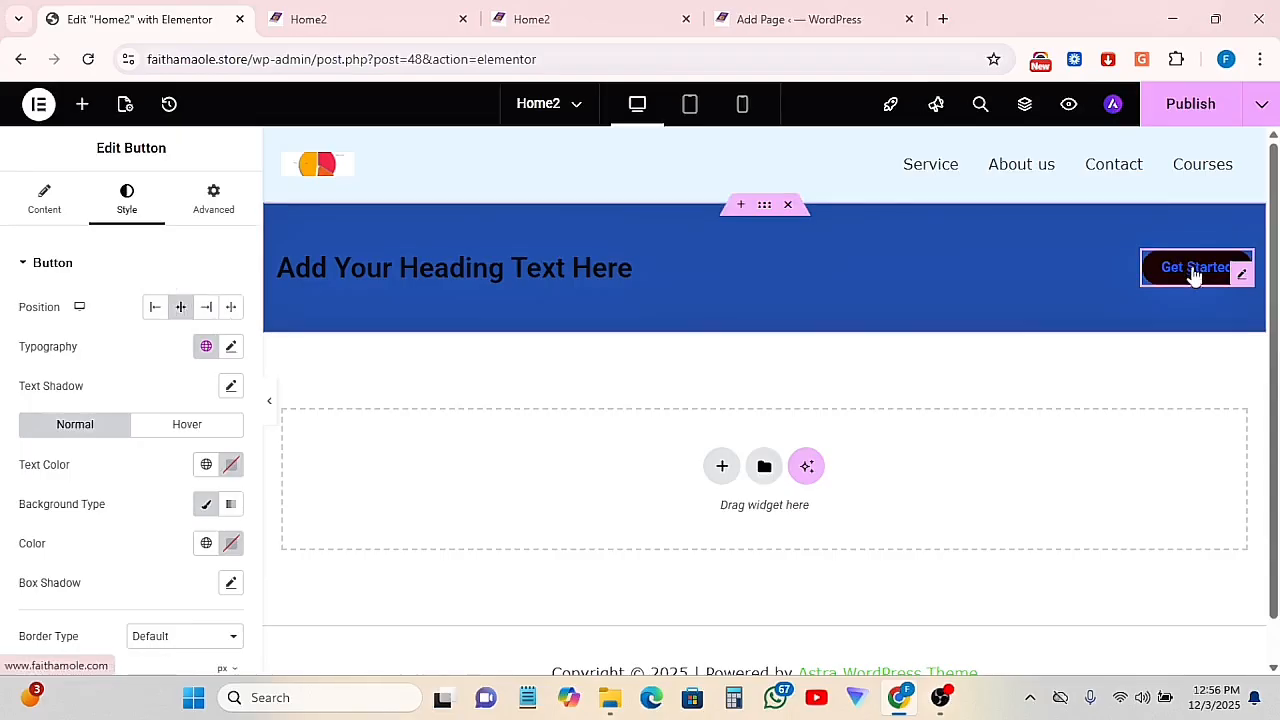
{"action": "left_click", "coordinate": [231, 347]}
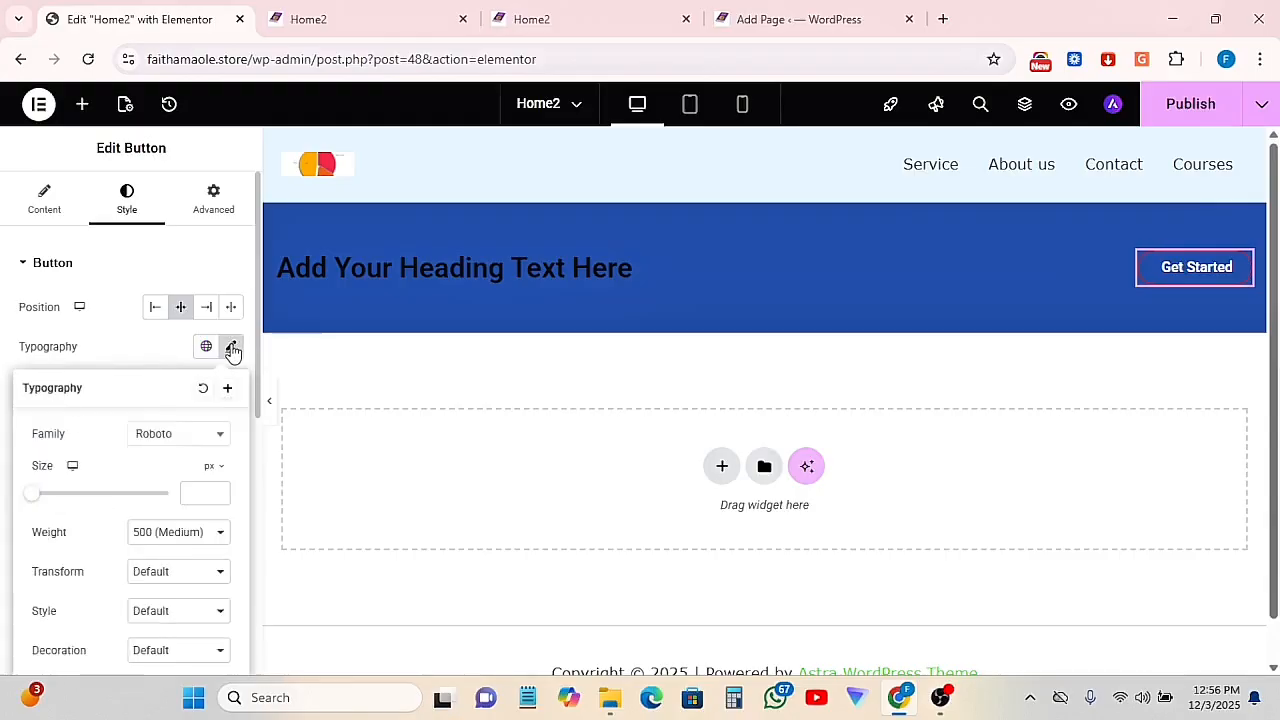
{"action": "left_click", "coordinate": [170, 440]}
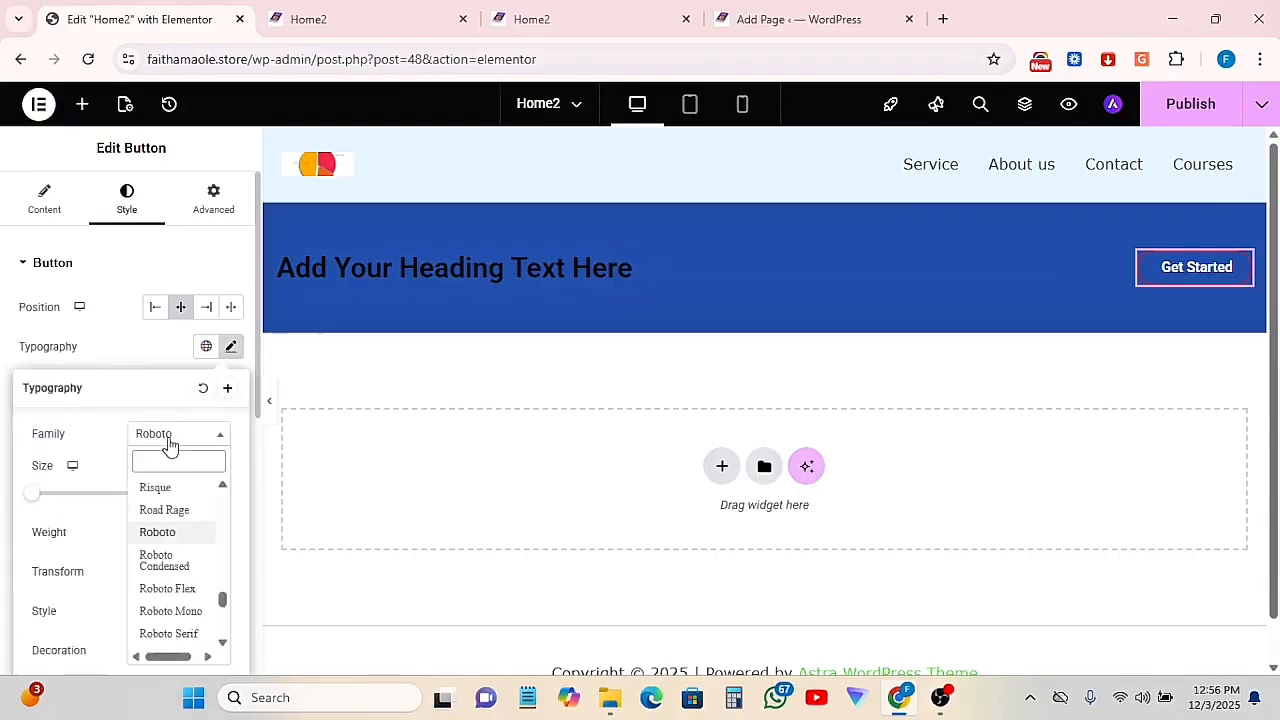
{"action": "left_click", "coordinate": [170, 540]}
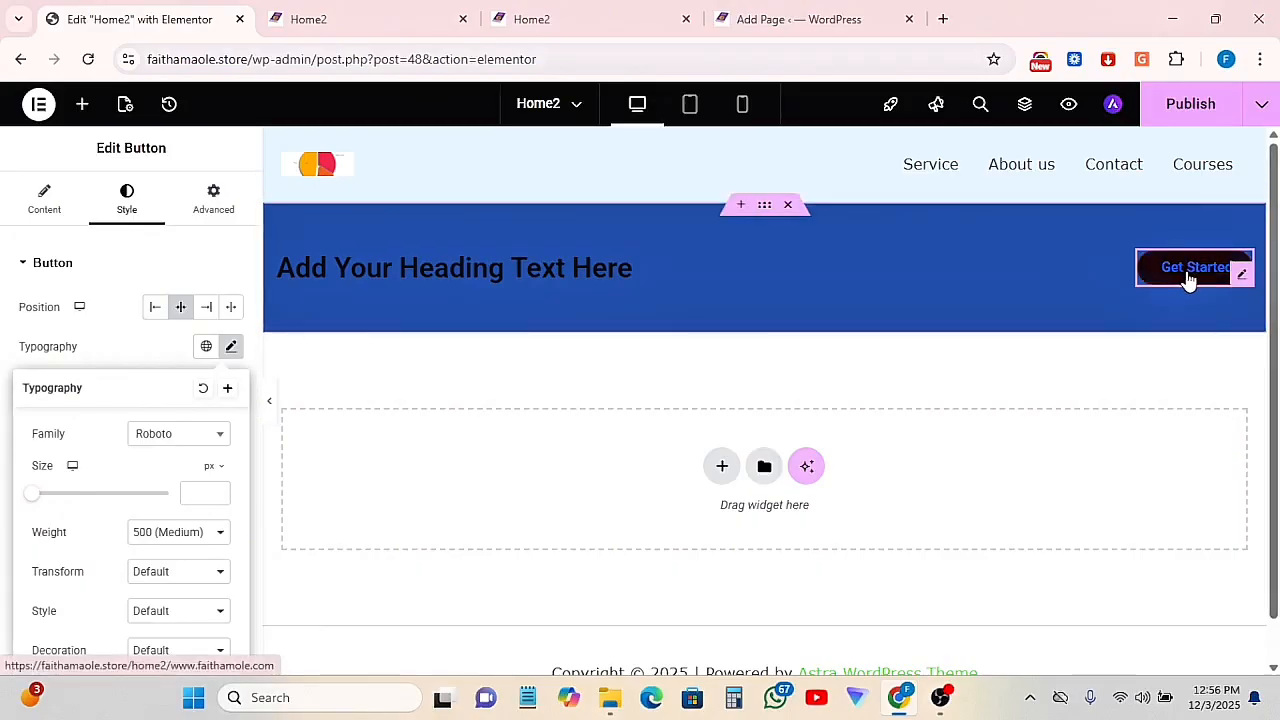
Set the button text's size to 18 px and its weight to 700 (Bold)
{"action": "left_click", "coordinate": [191, 492]}
{"action": "type", "text": "16"}
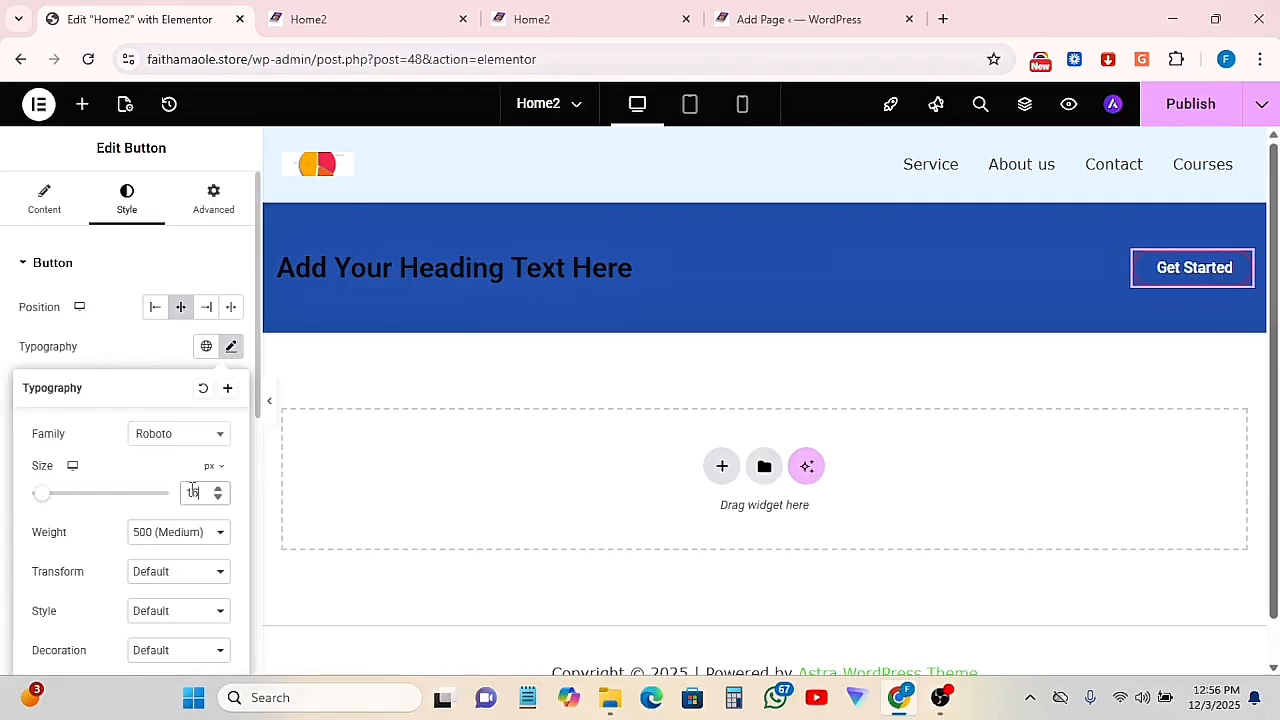
{"action": "type", "text": "20"}
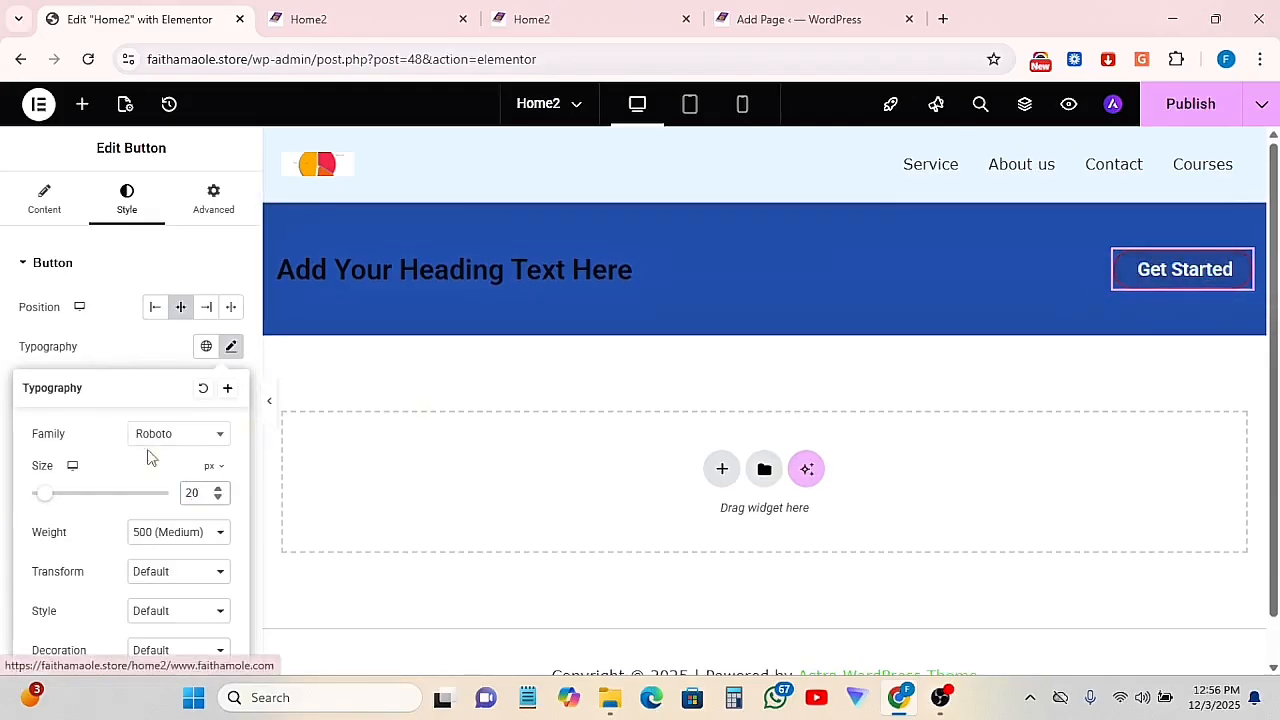
{"action": "key", "text": "BackSpace"}
{"action": "key", "text": "BackSpace"}
{"action": "type", "text": "16"}
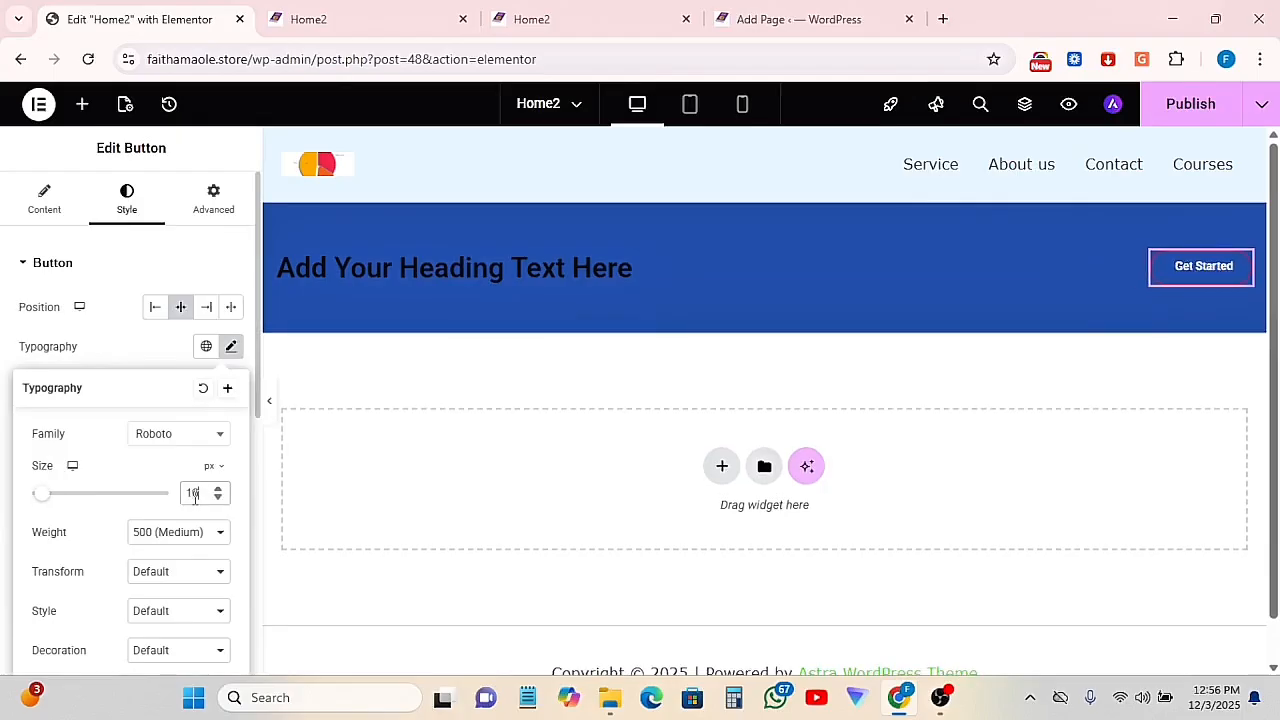
{"action": "key", "text": "BackSpace"}
{"action": "type", "text": "8"}
{"action": "scroll", "coordinate": [174, 560], "scroll_direction": "down", "scroll_amount": 1}
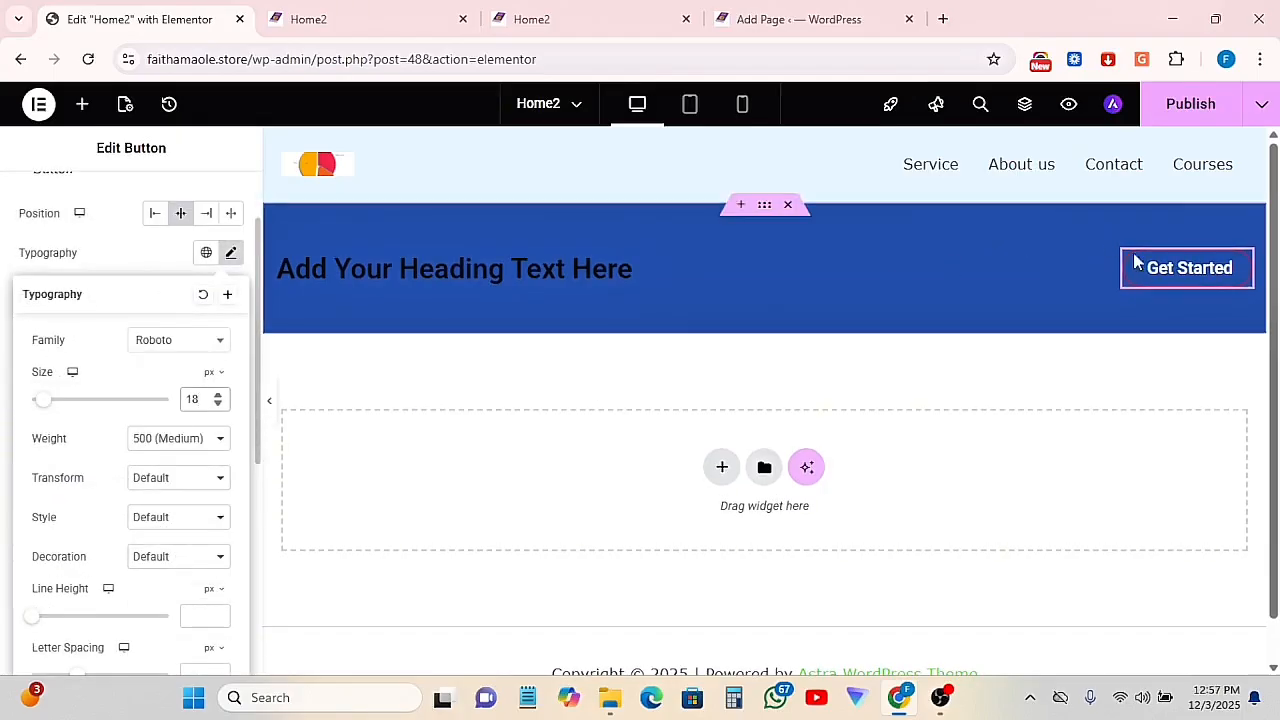
{"action": "left_click", "coordinate": [194, 445]}
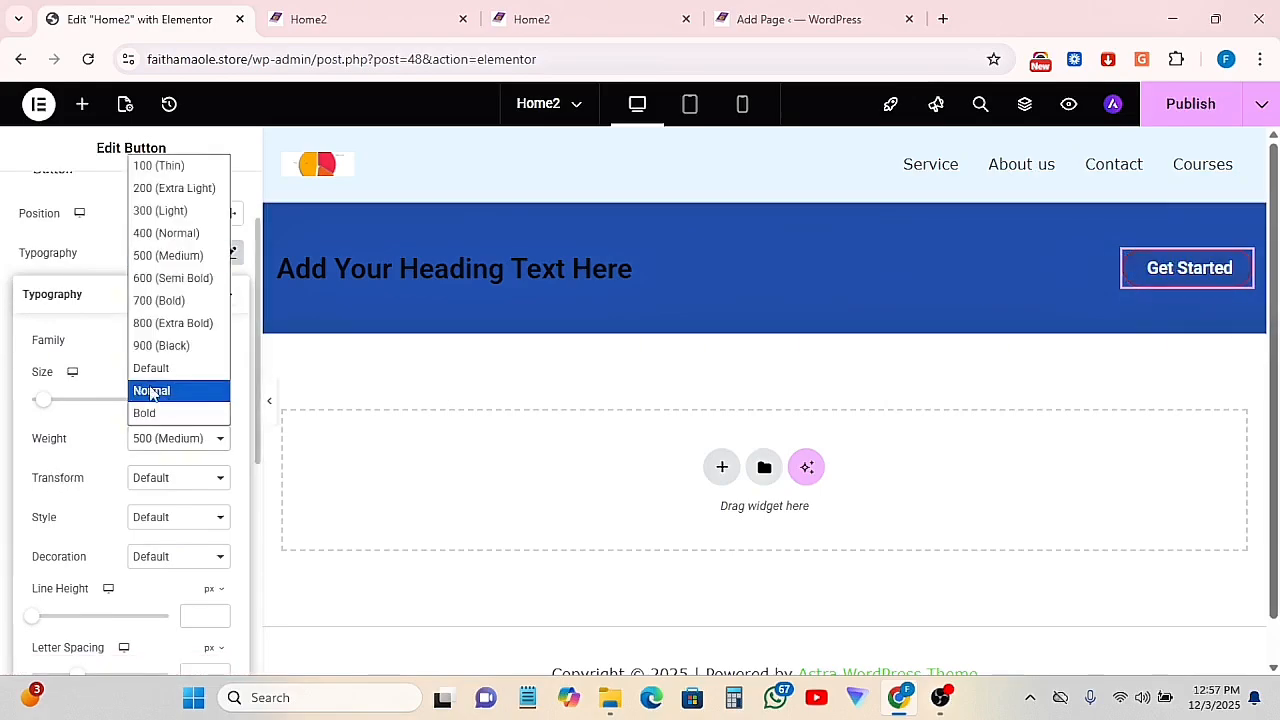
{"action": "left_click", "coordinate": [165, 302]}
Switch the button's line height unit to em, set the line height to 1, and close the typography settings
{"action": "scroll", "coordinate": [191, 488], "scroll_direction": "down", "scroll_amount": 1}
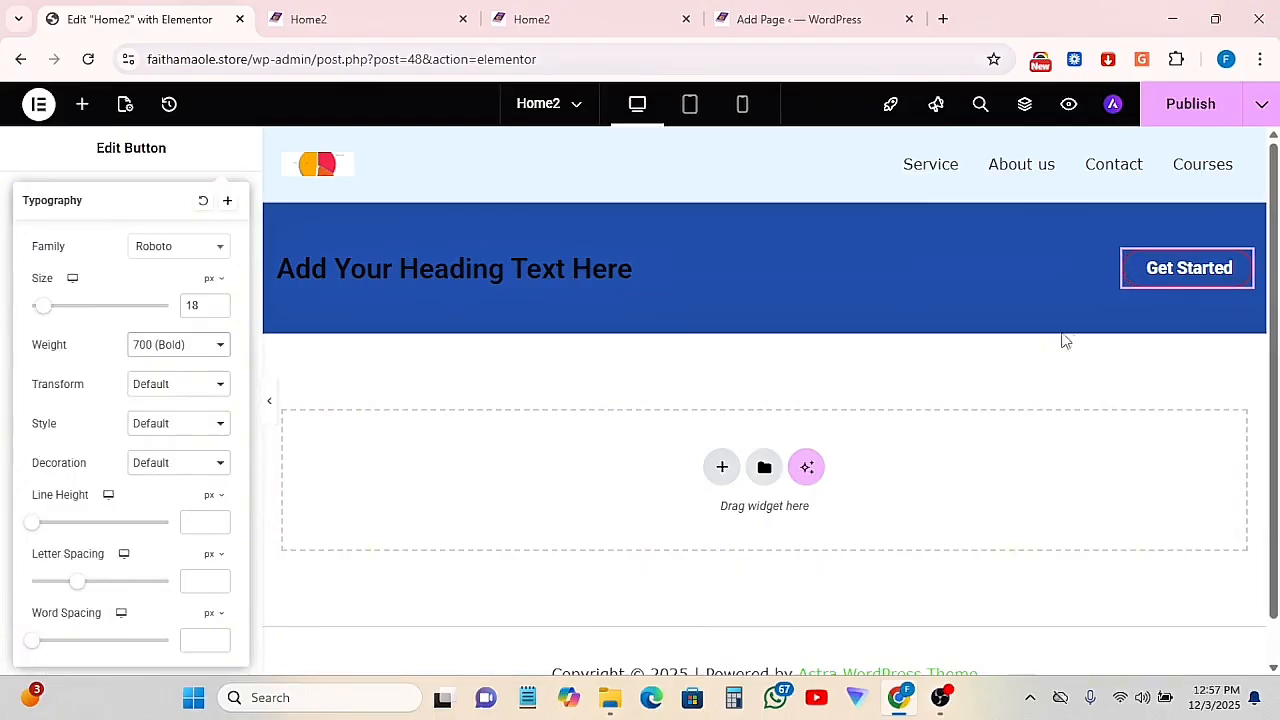
{"action": "left_click", "coordinate": [214, 498]}
{"action": "left_click", "coordinate": [208, 527]}
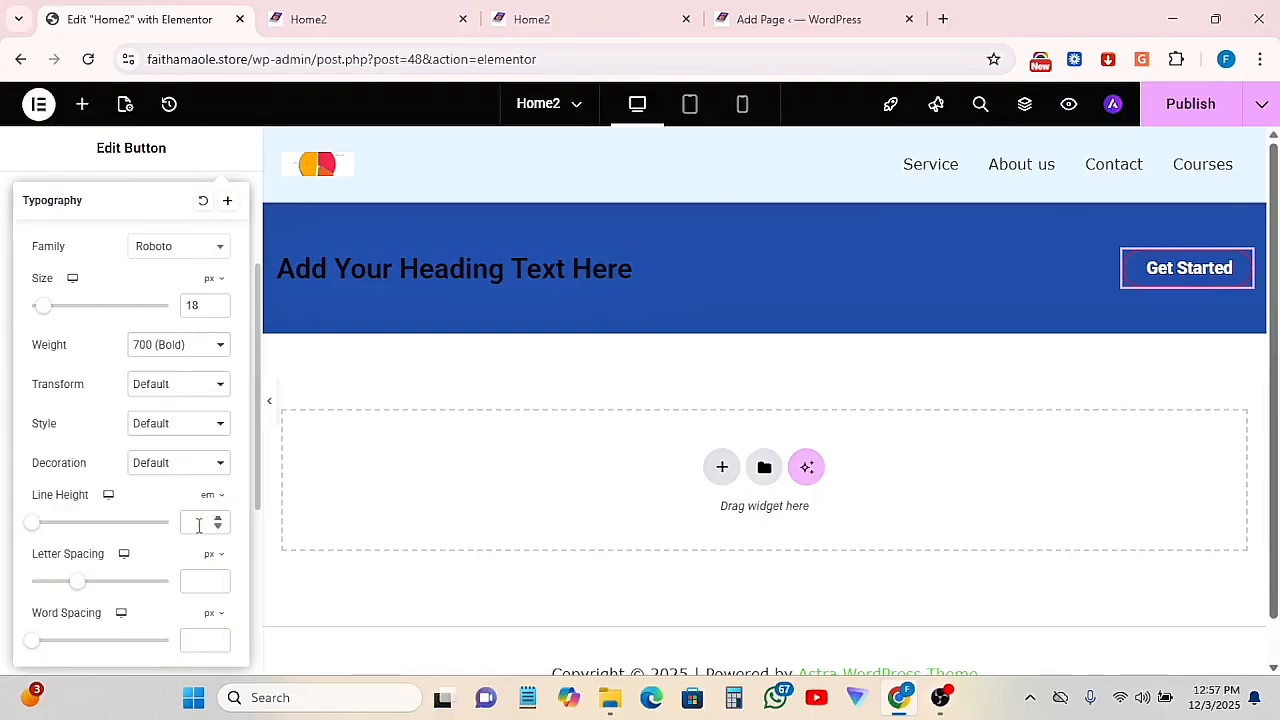
{"action": "left_click", "coordinate": [215, 500]}
{"action": "left_click", "coordinate": [190, 521]}
{"action": "type", "text": "1"}
{"action": "scroll", "coordinate": [173, 508], "scroll_direction": "up", "scroll_amount": 2}
{"action": "left_click", "coordinate": [157, 362]}
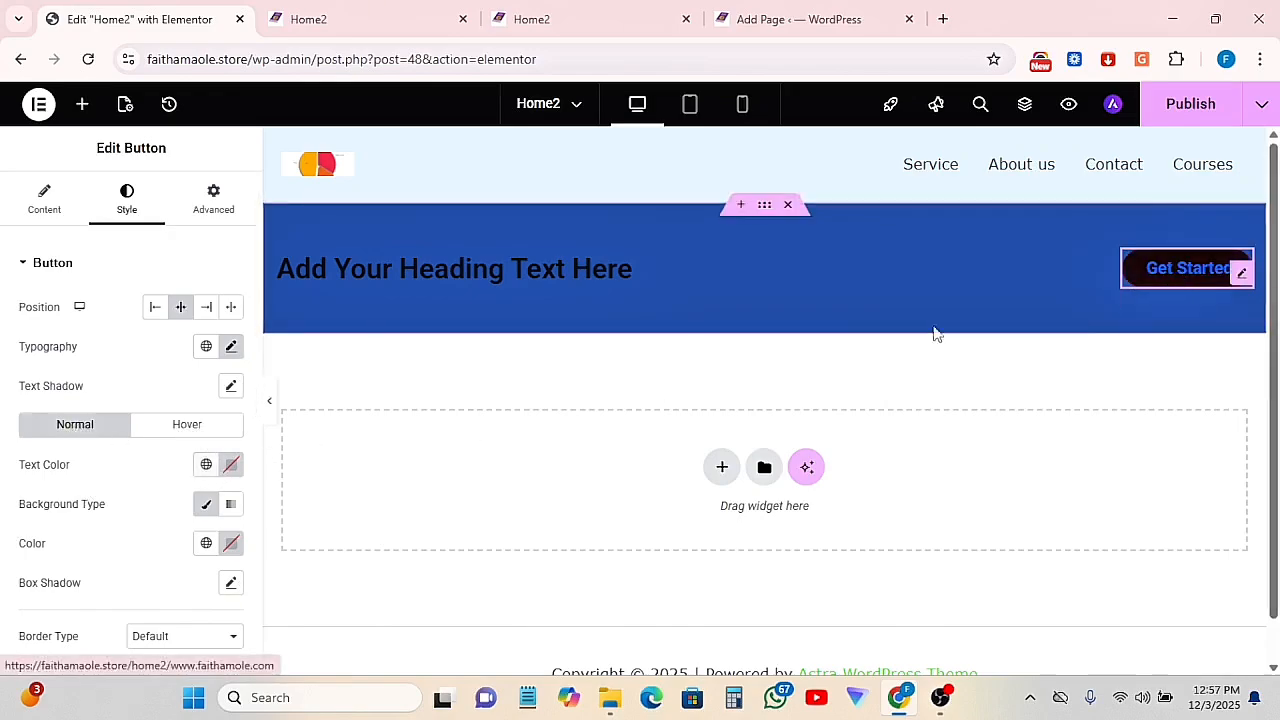
Set the button's normal text color to white (#FFFFFF)
{"action": "left_click", "coordinate": [231, 464]}
{"action": "left_click_drag", "start_coordinate": [240, 357], "coordinate": [111, 204]}
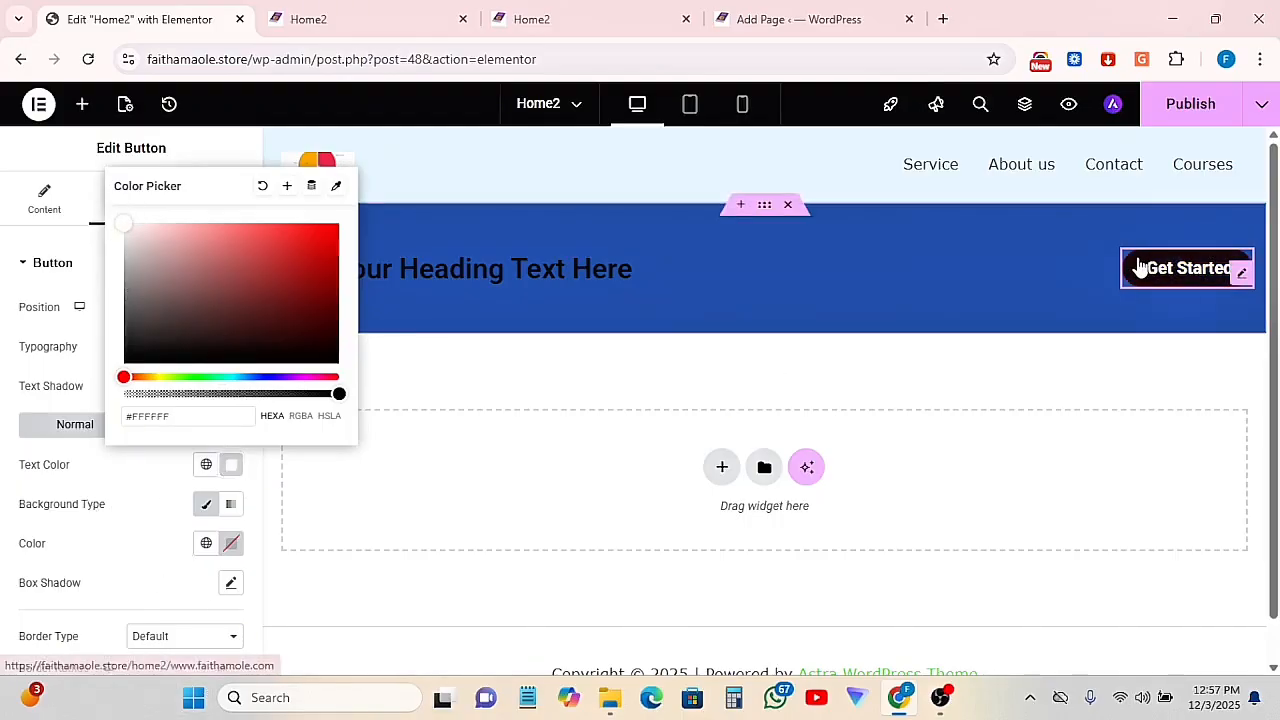
Use the Classic background type for the button's normal state and set its background color to green (#28BB16)
{"action": "left_click", "coordinate": [103, 503]}
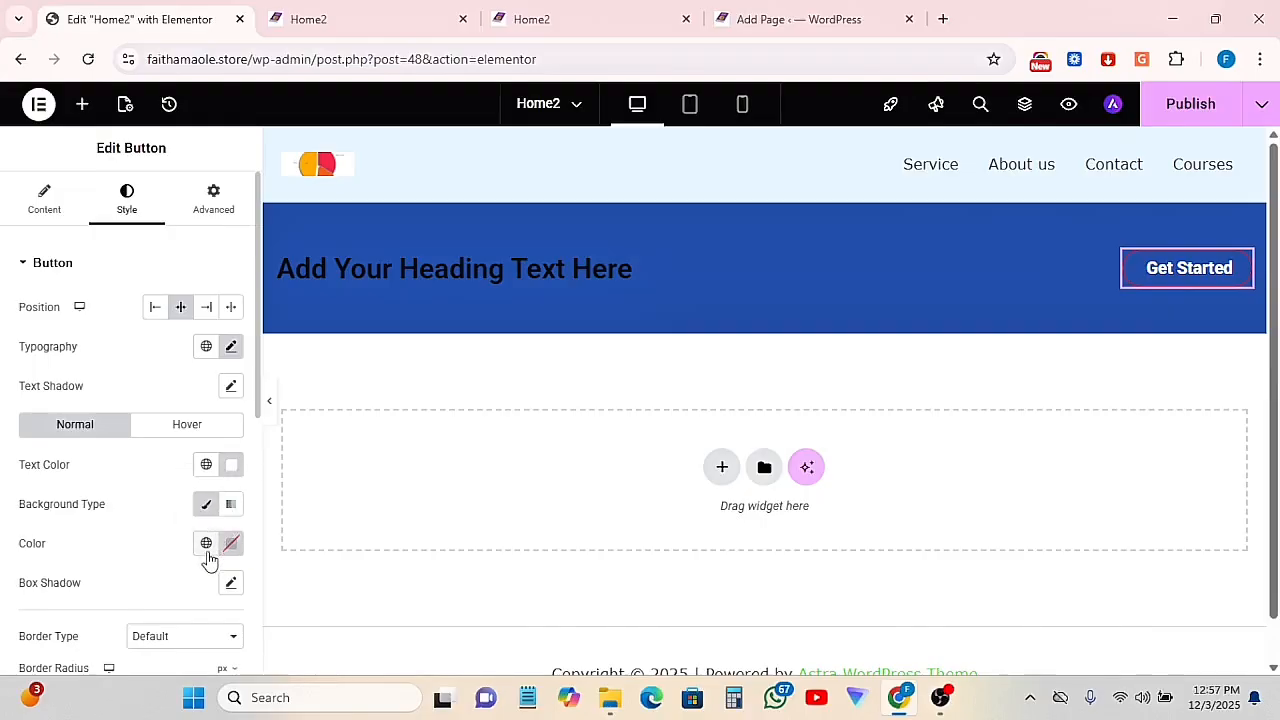
{"action": "left_click", "coordinate": [206, 504]}
{"action": "left_click", "coordinate": [207, 504]}
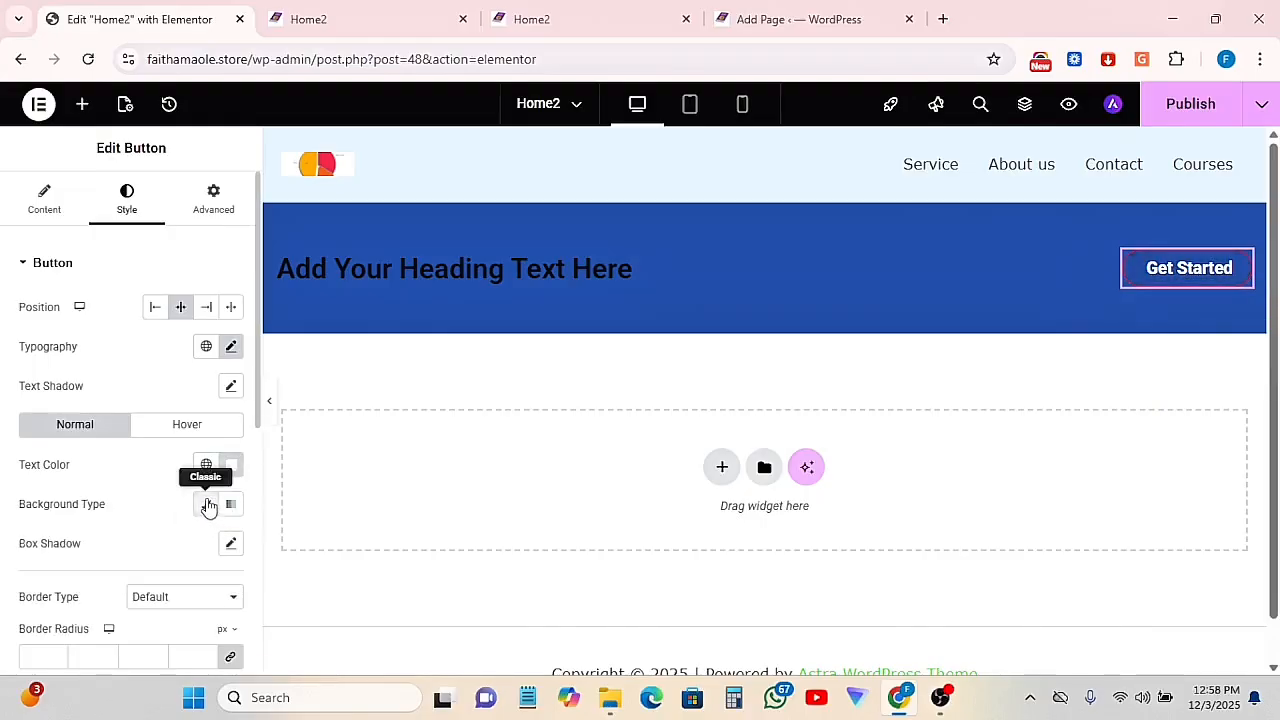
{"action": "left_click", "coordinate": [207, 504]}
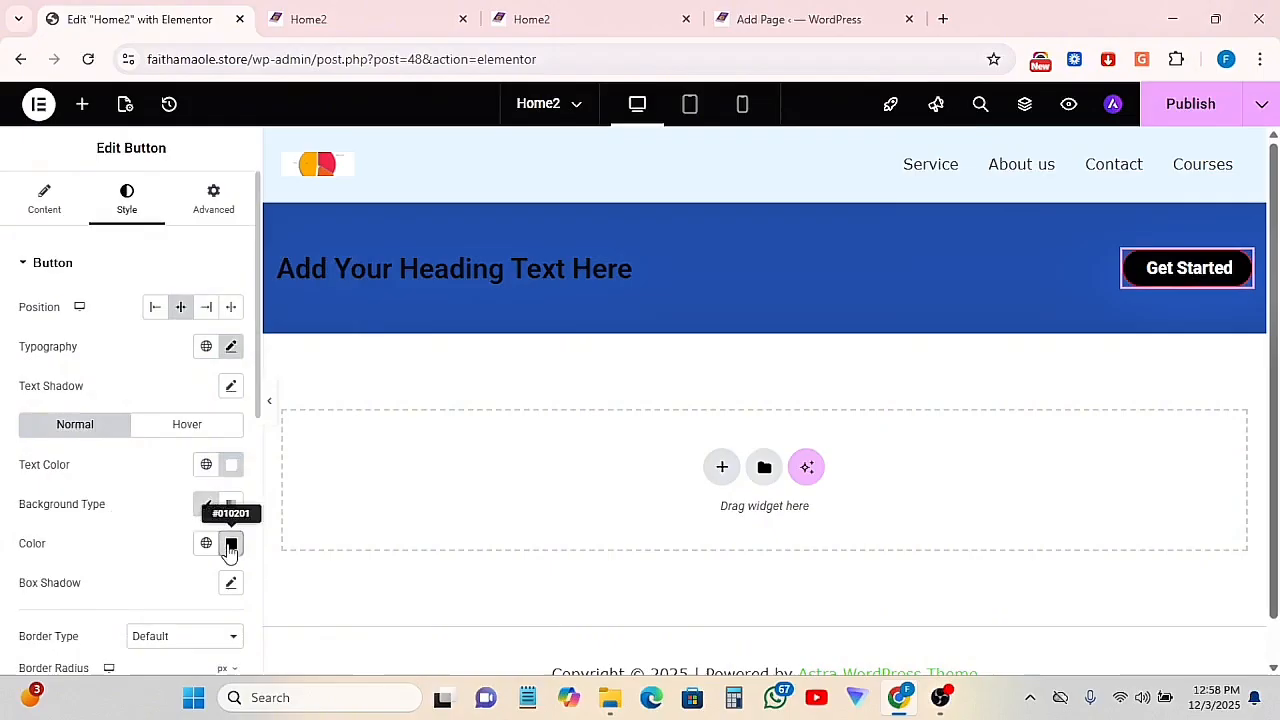
{"action": "left_click", "coordinate": [231, 543]}
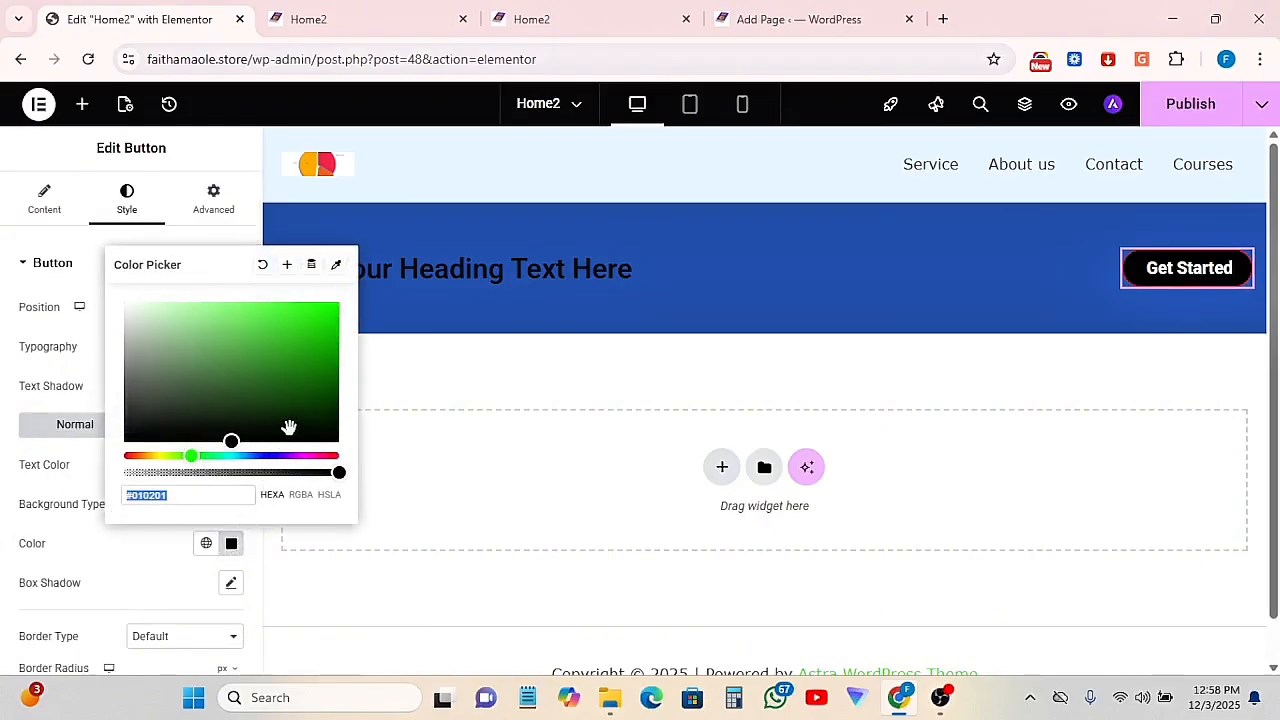
{"action": "left_click", "coordinate": [293, 334]}
{"action": "left_click", "coordinate": [290, 368]}
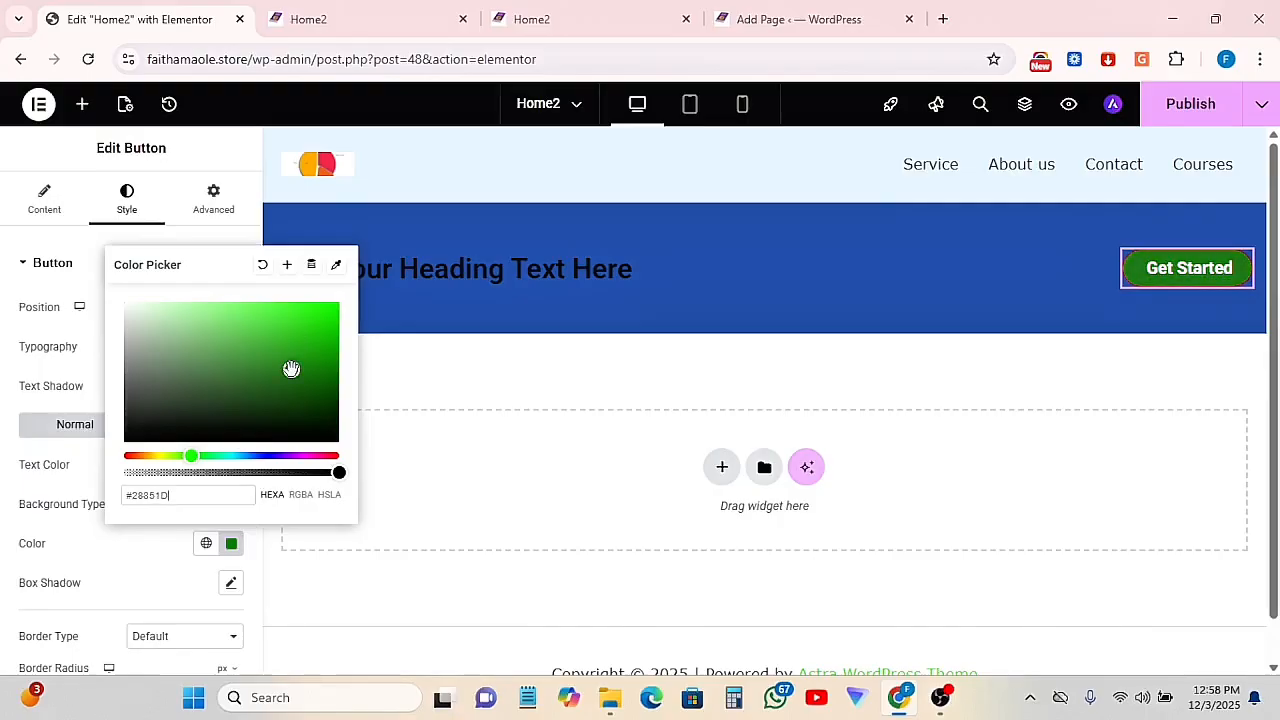
{"action": "left_click", "coordinate": [312, 338]}
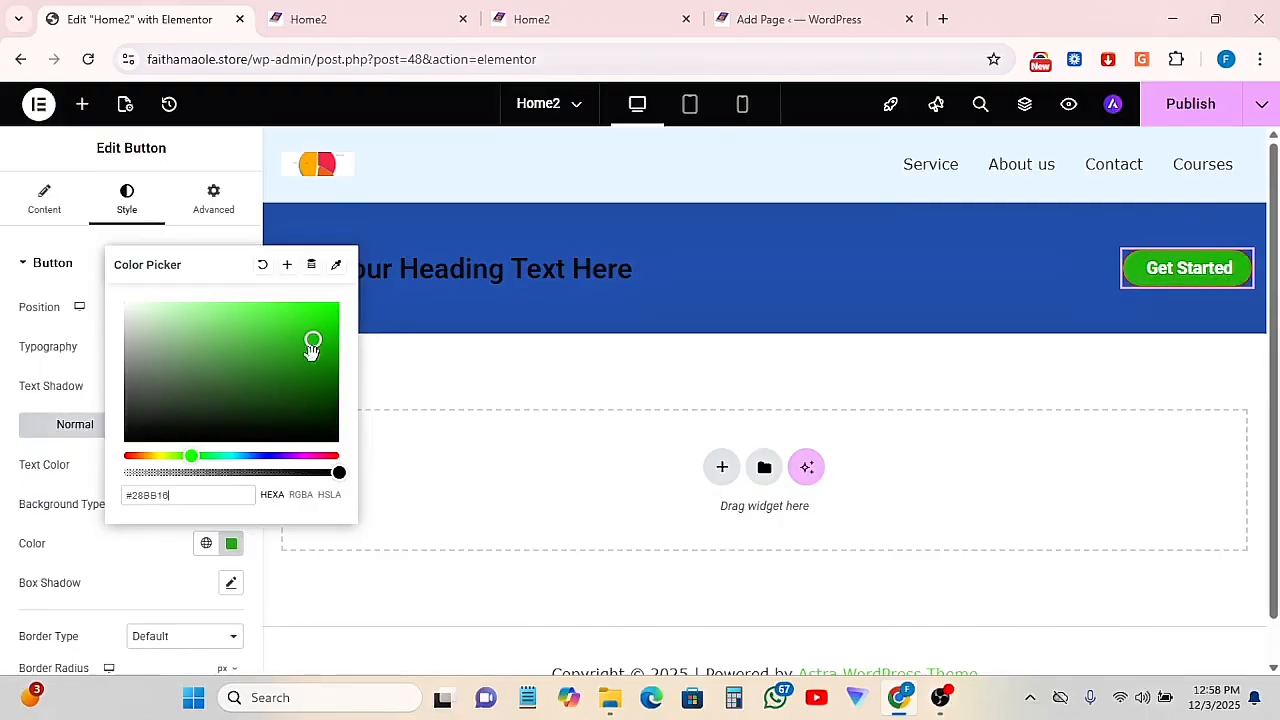
{"action": "left_click", "coordinate": [163, 571]}
Set the button's text color for the hover state to white
{"action": "scroll", "coordinate": [175, 545], "scroll_direction": "down", "scroll_amount": 1}
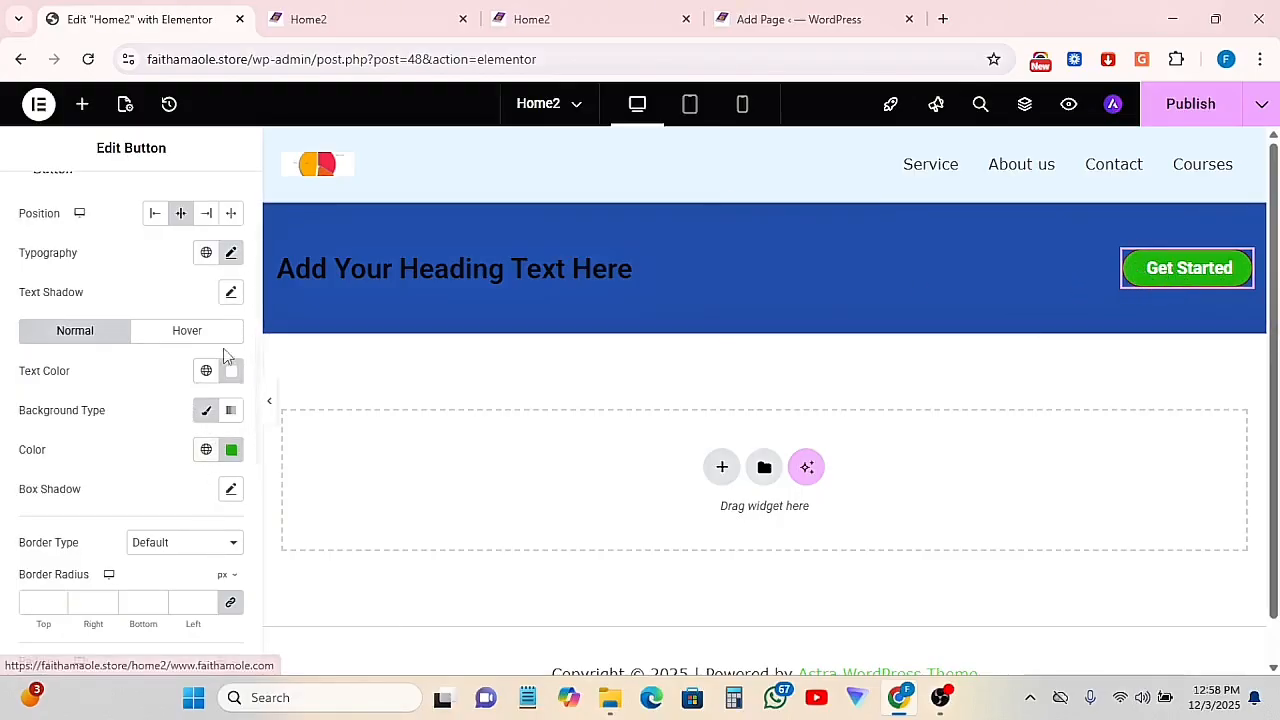
{"action": "left_click", "coordinate": [181, 333]}
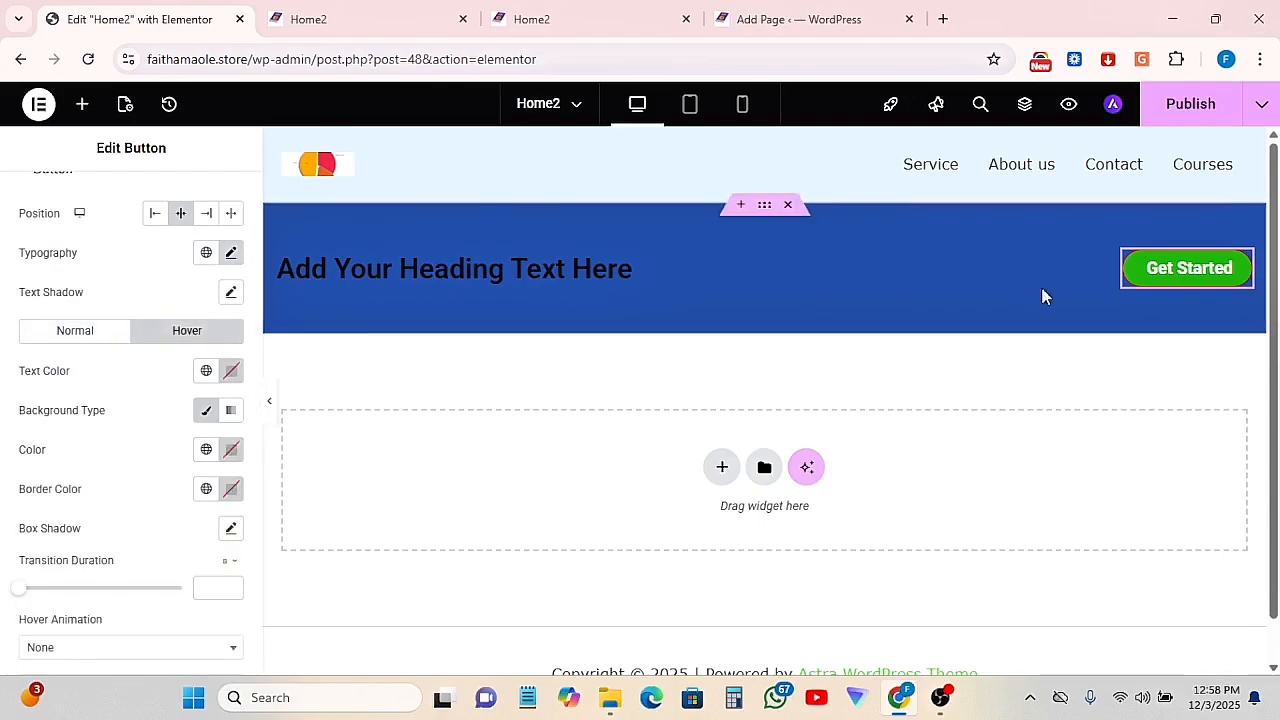
{"action": "left_click", "coordinate": [231, 371]}
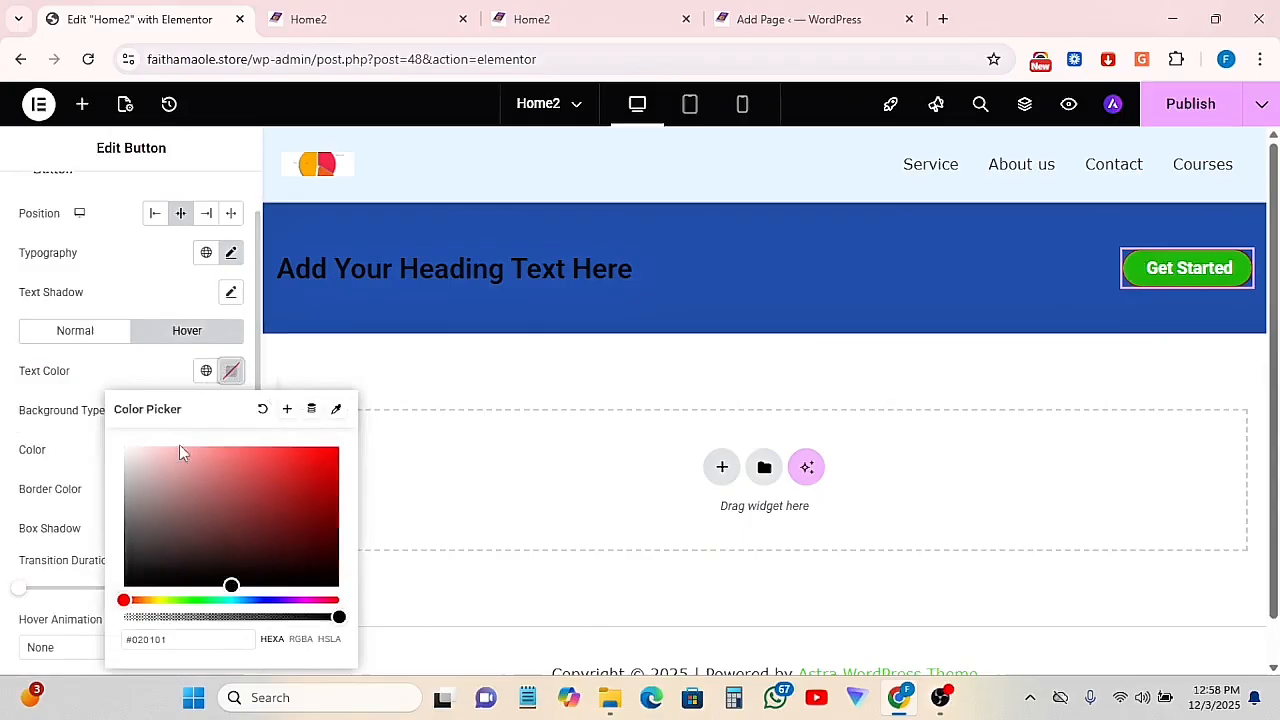
{"action": "left_click_drag", "start_coordinate": [129, 449], "coordinate": [133, 442]}
{"action": "left_click", "coordinate": [112, 386]}
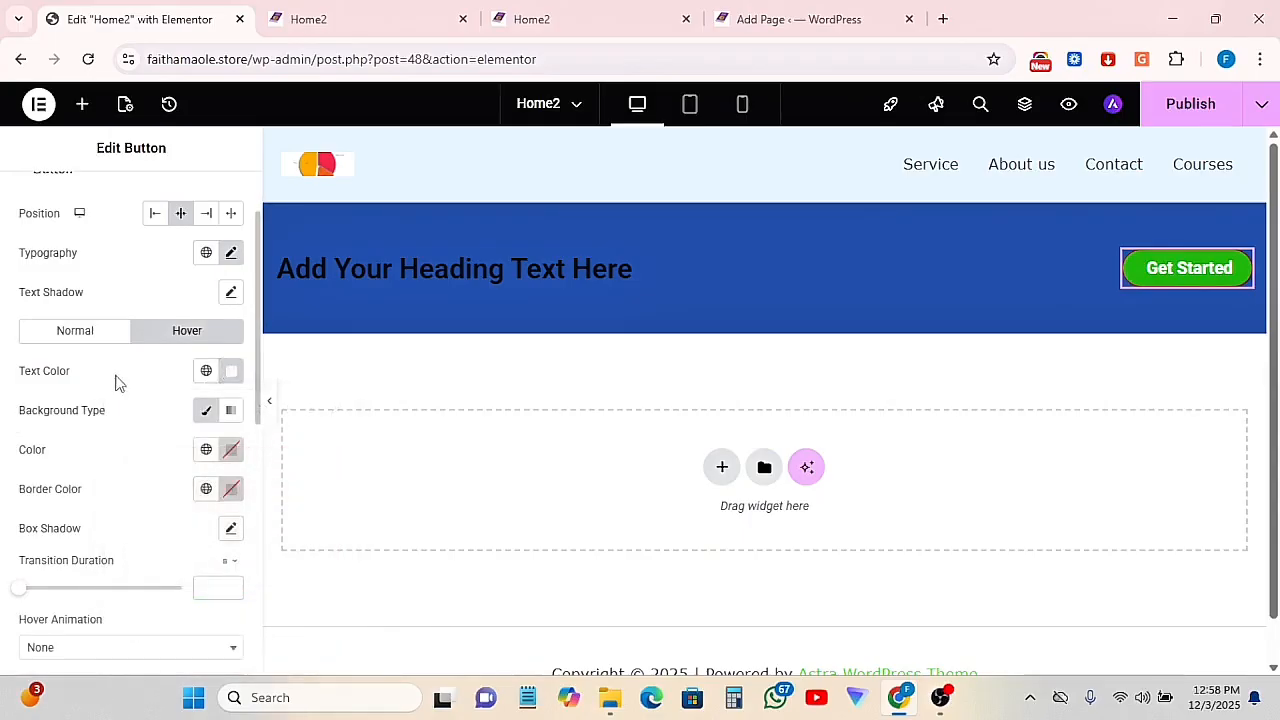
Set the button's background color for the hover state to red (#BD2222)
{"action": "left_click", "coordinate": [233, 450]}
{"action": "left_click_drag", "start_coordinate": [240, 329], "coordinate": [299, 244]}
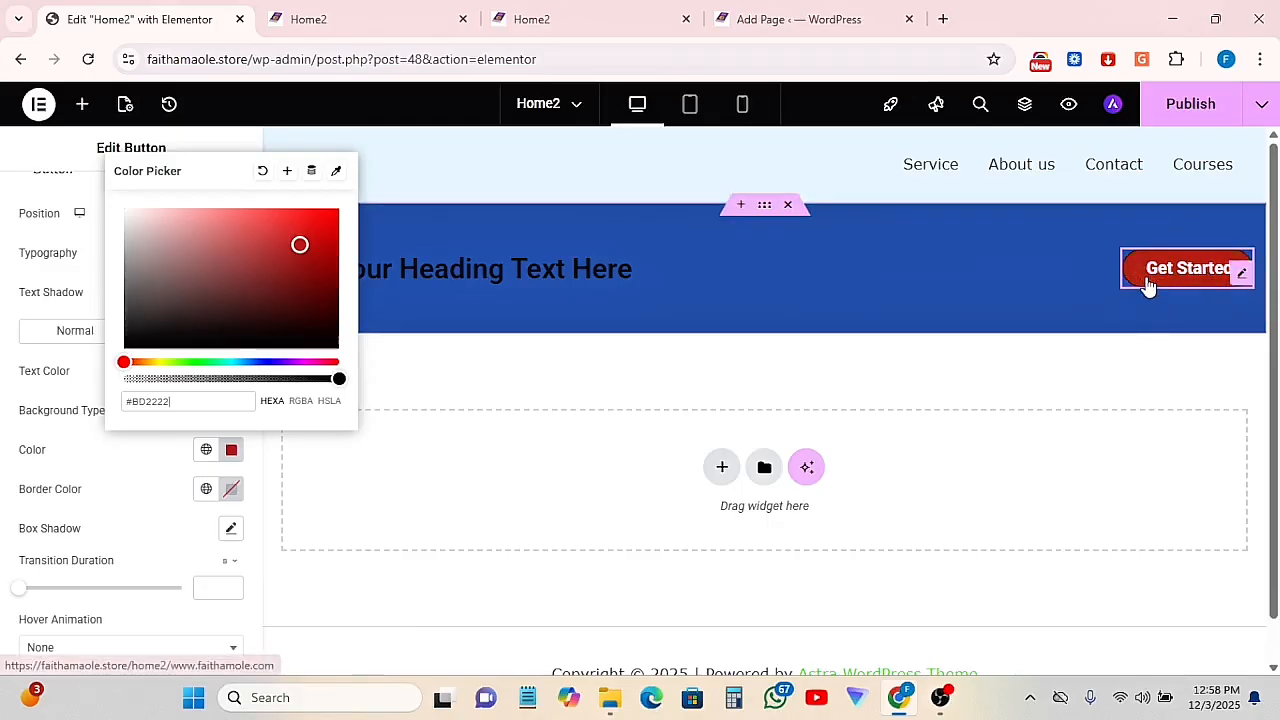
{"action": "left_click", "coordinate": [124, 458]}
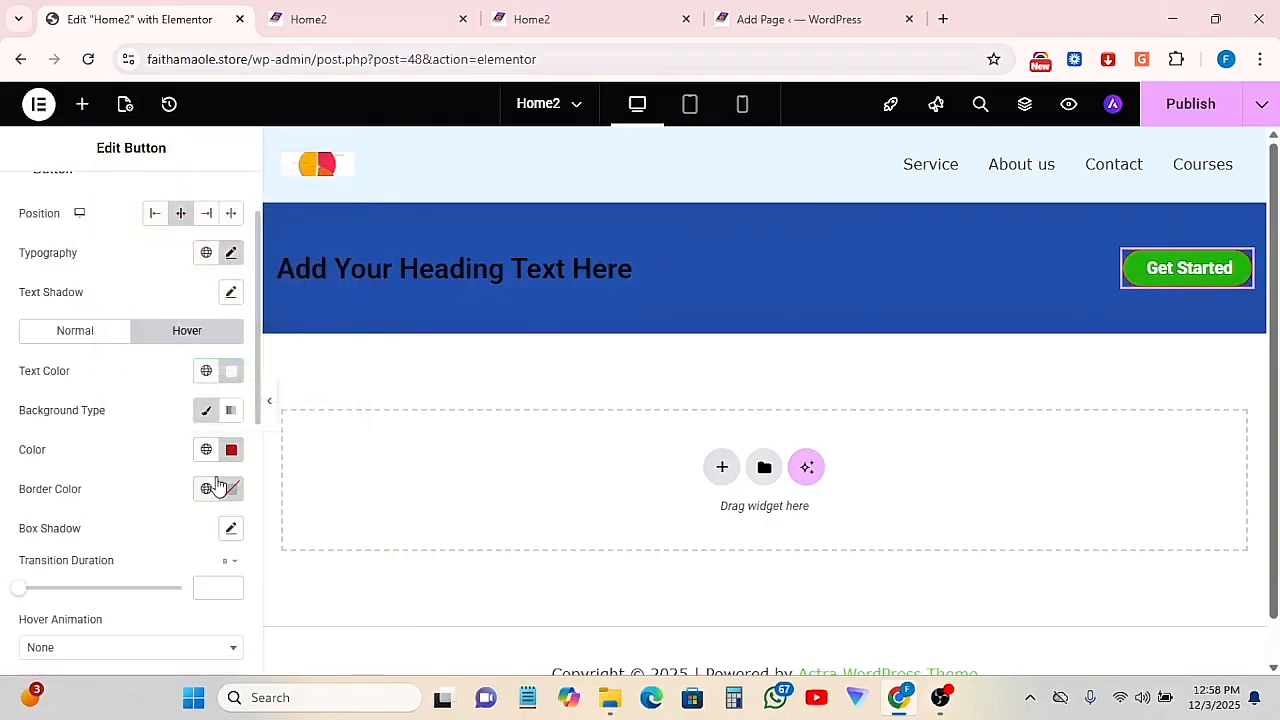
Set the Get Started button's hover border colour to black, #000000
{"action": "scroll", "coordinate": [200, 495], "scroll_direction": "down", "scroll_amount": 1}
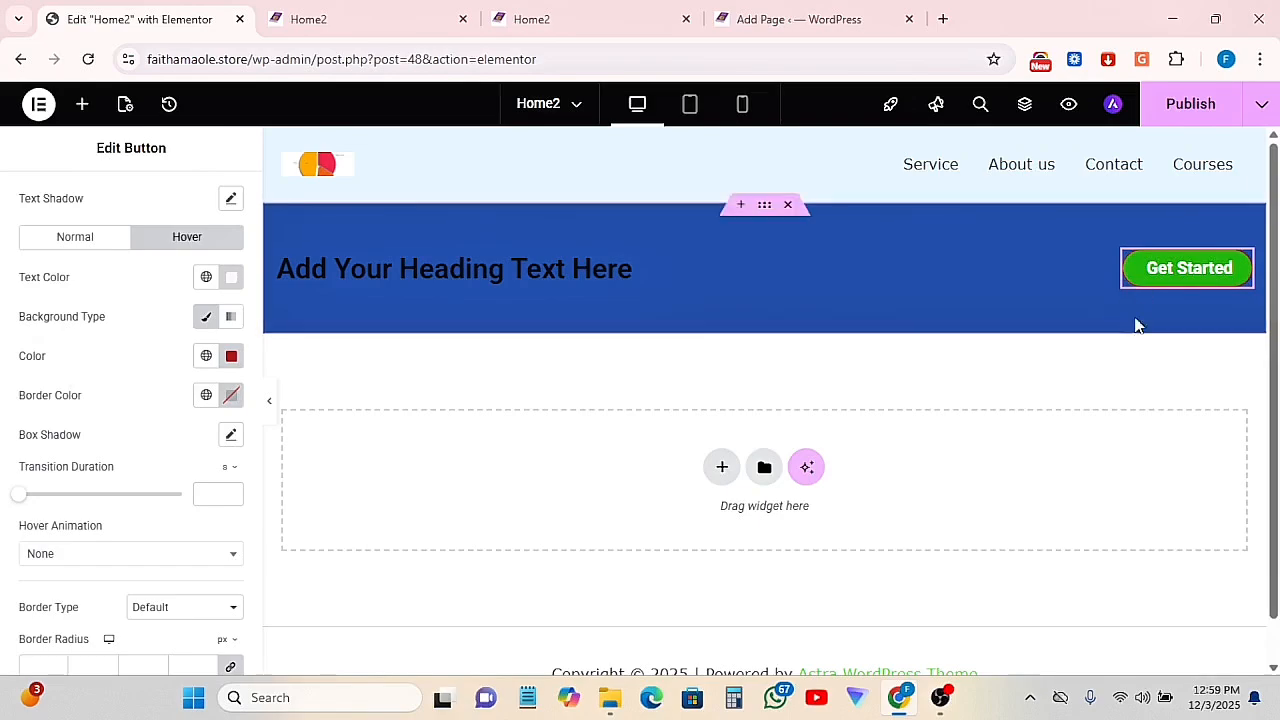
{"action": "left_click", "coordinate": [231, 396]}
{"action": "left_click", "coordinate": [221, 346]}
{"action": "left_click_drag", "start_coordinate": [231, 295], "coordinate": [123, 294]}
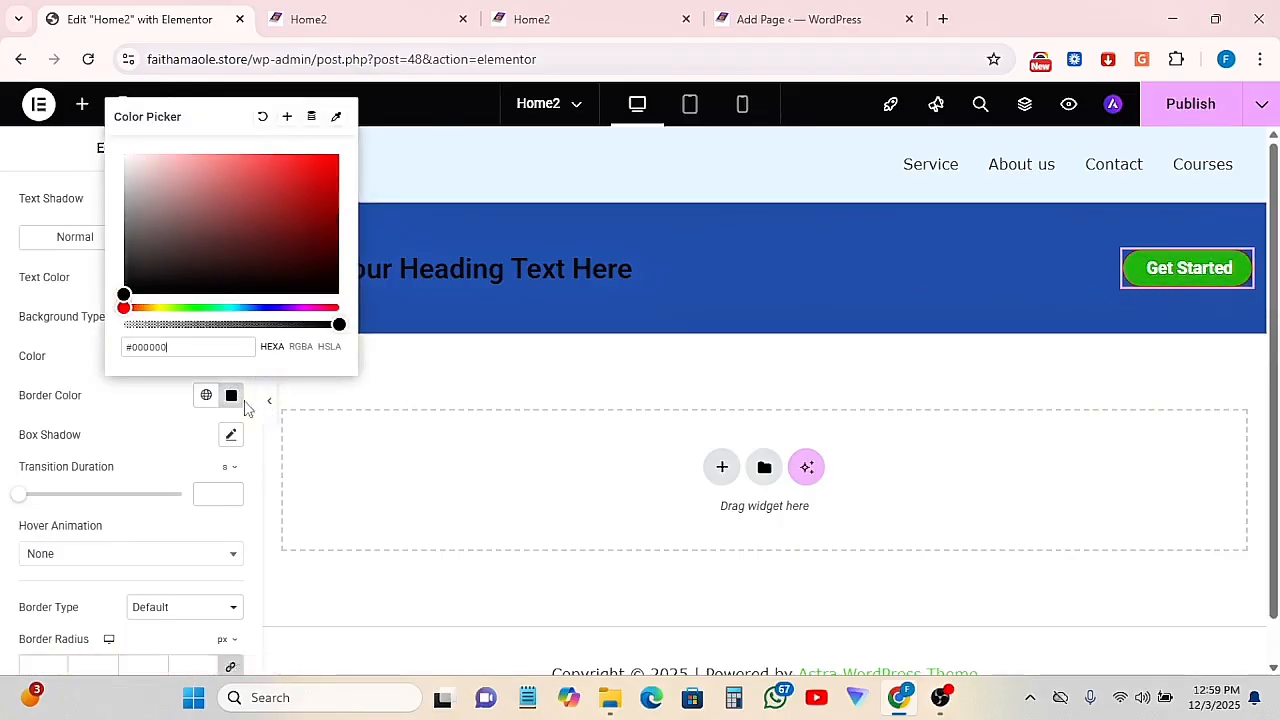
{"action": "left_click", "coordinate": [70, 410]}
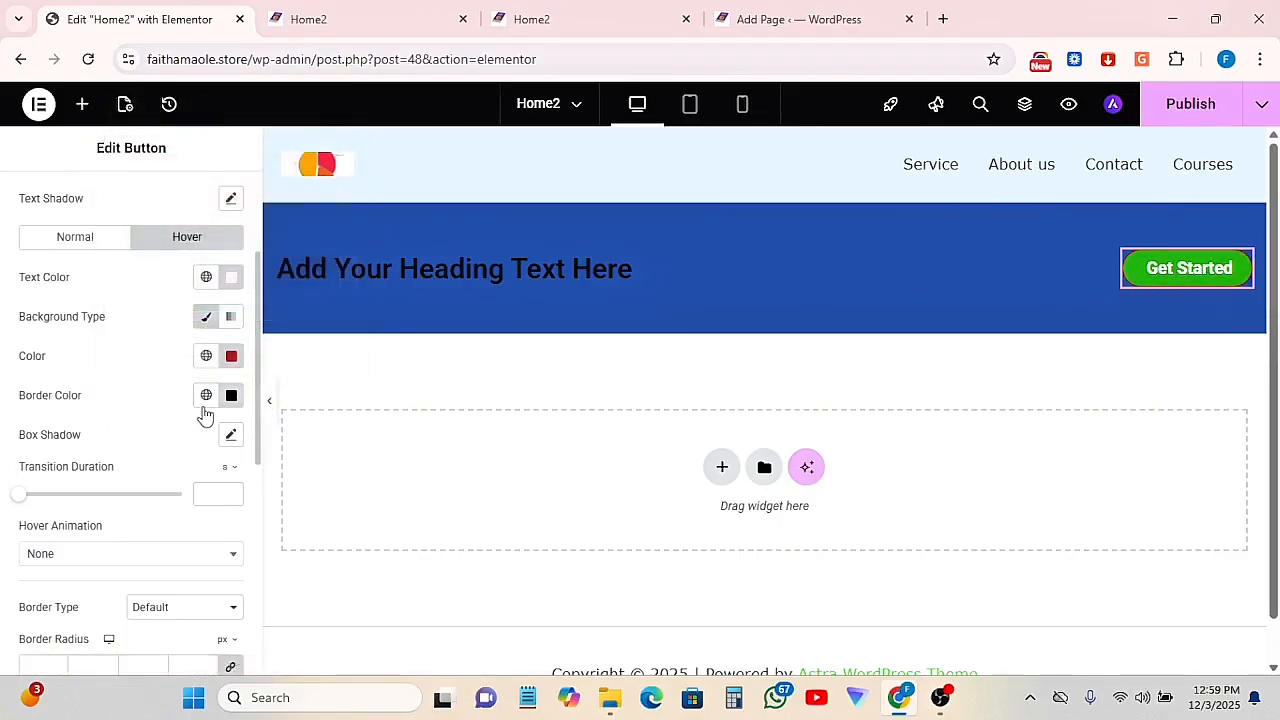
Set the Get Started button's hover animation to Shrink
{"action": "scroll", "coordinate": [130, 527], "scroll_direction": "down", "scroll_amount": 1}
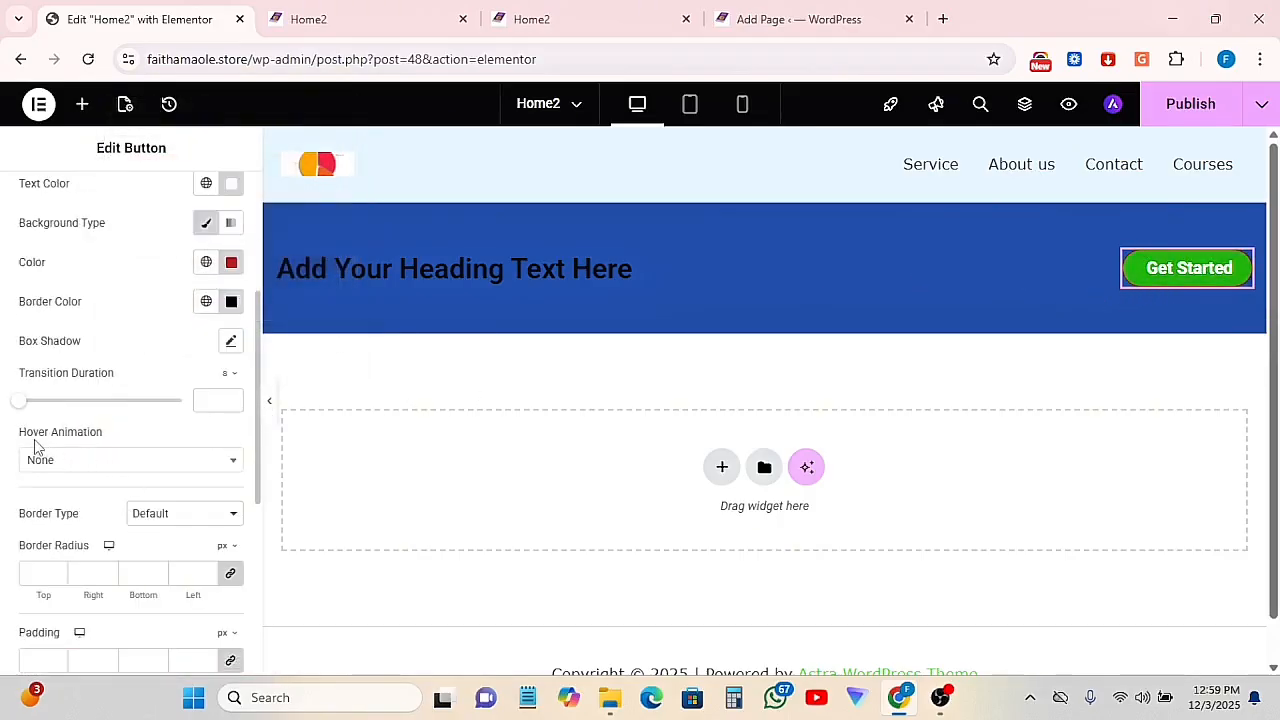
{"action": "left_click", "coordinate": [90, 460]}
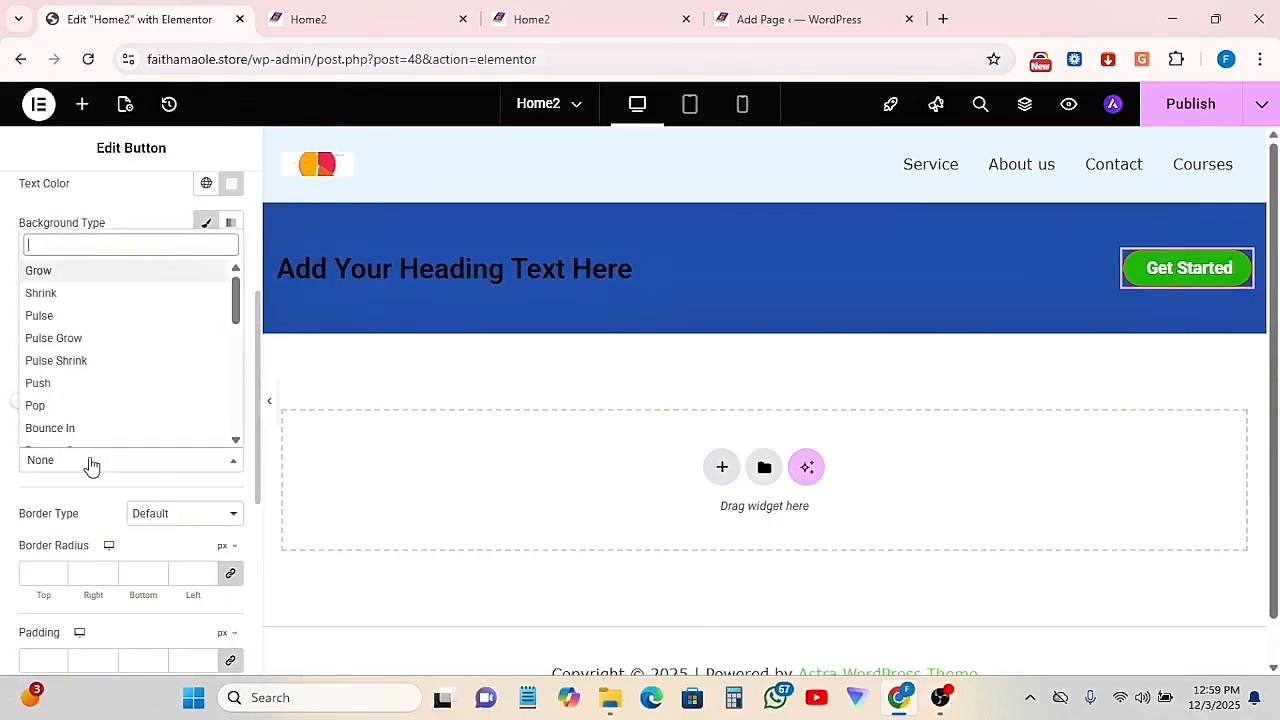
{"action": "left_click", "coordinate": [41, 293]}
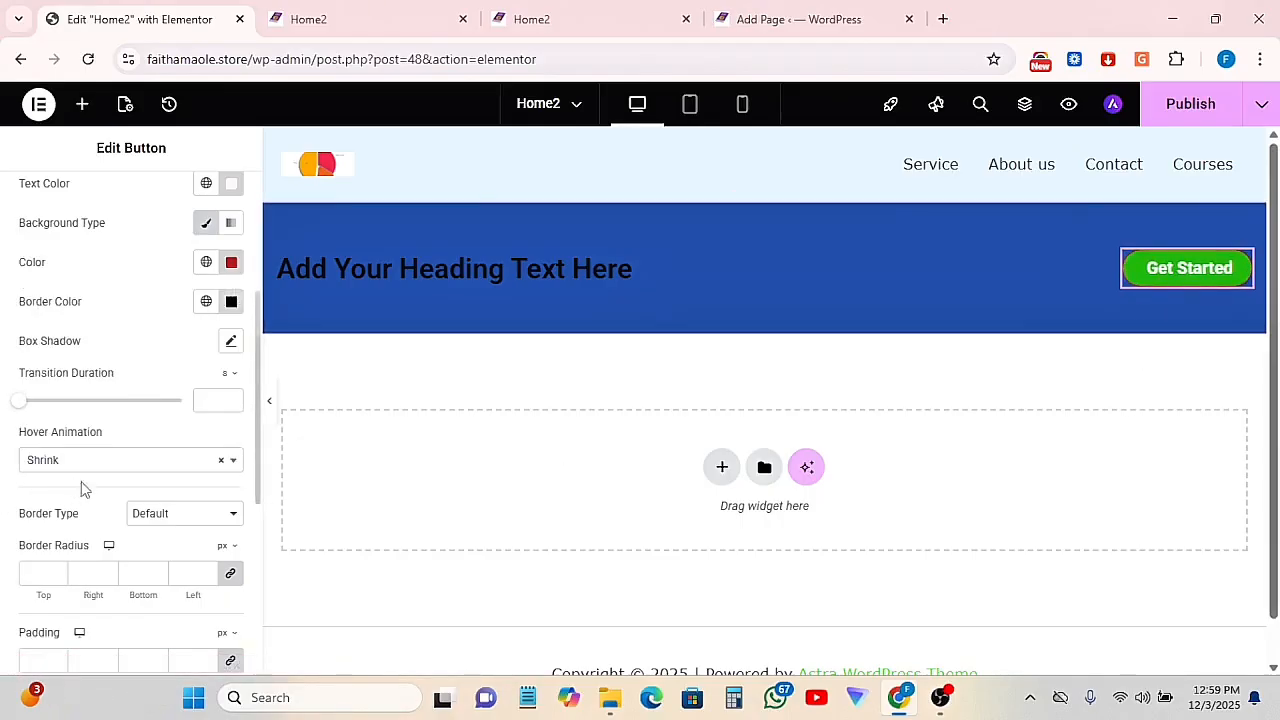
Give the Get Started button a Solid border and try widths of 1 and 20 px, settling on 2 px for all sides
{"action": "scroll", "coordinate": [122, 485], "scroll_direction": "down", "scroll_amount": 1}
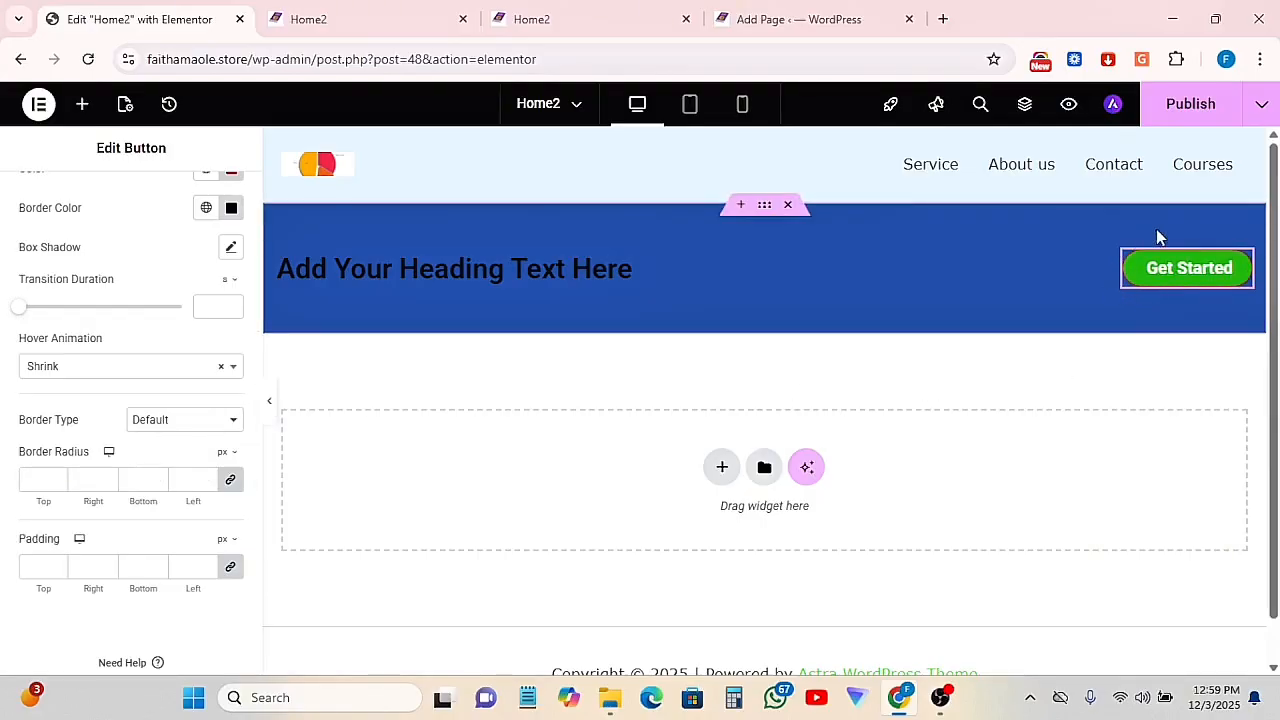
{"action": "left_click", "coordinate": [190, 421]}
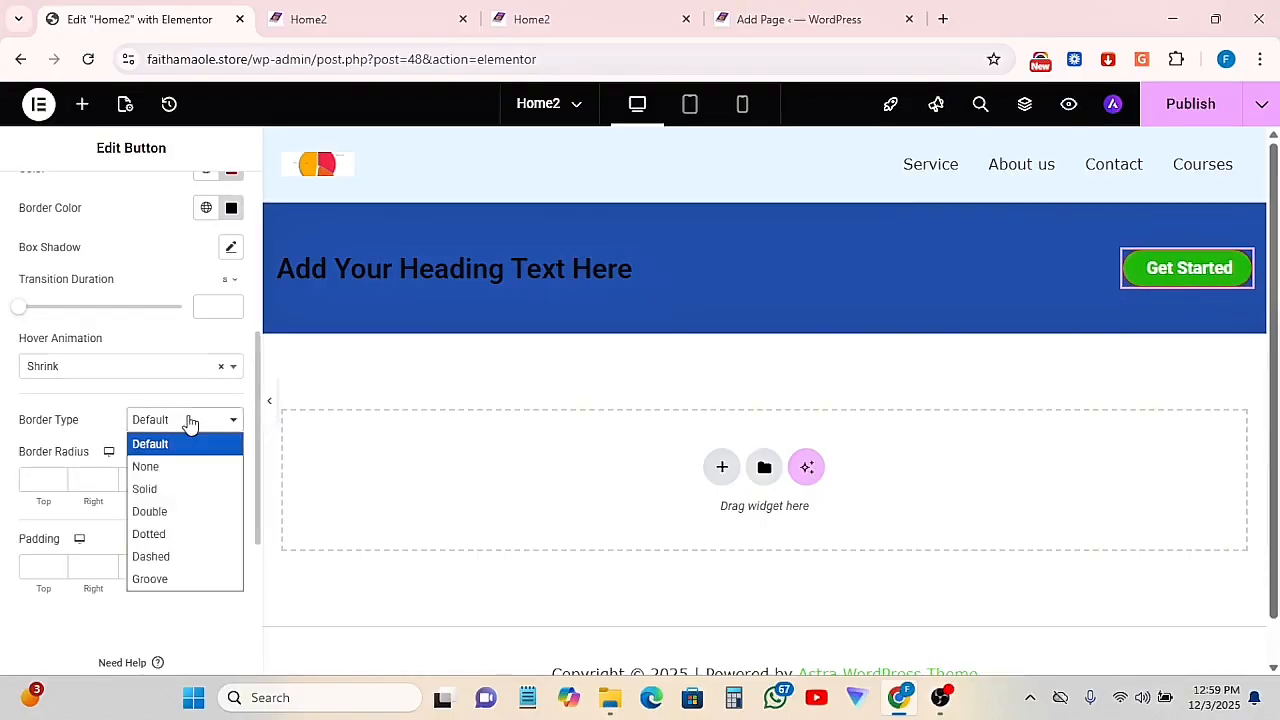
{"action": "left_click", "coordinate": [152, 489]}
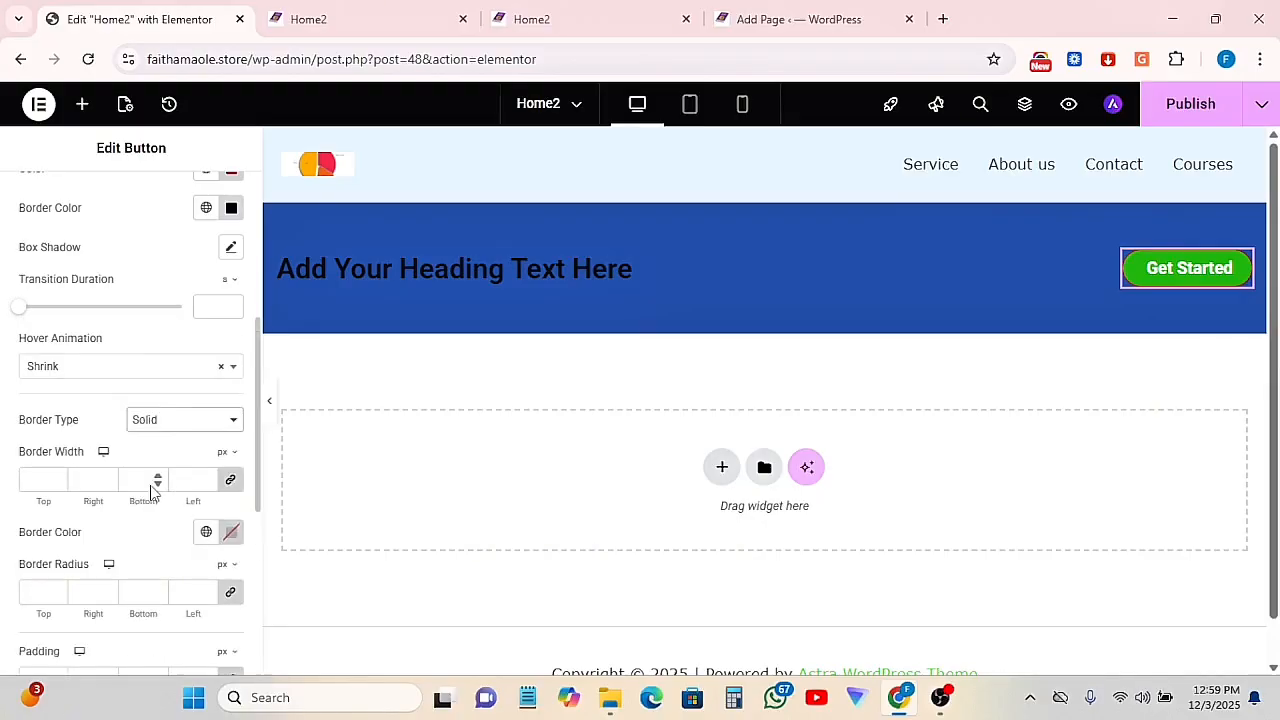
{"action": "left_click", "coordinate": [33, 480]}
{"action": "type", "text": "1"}
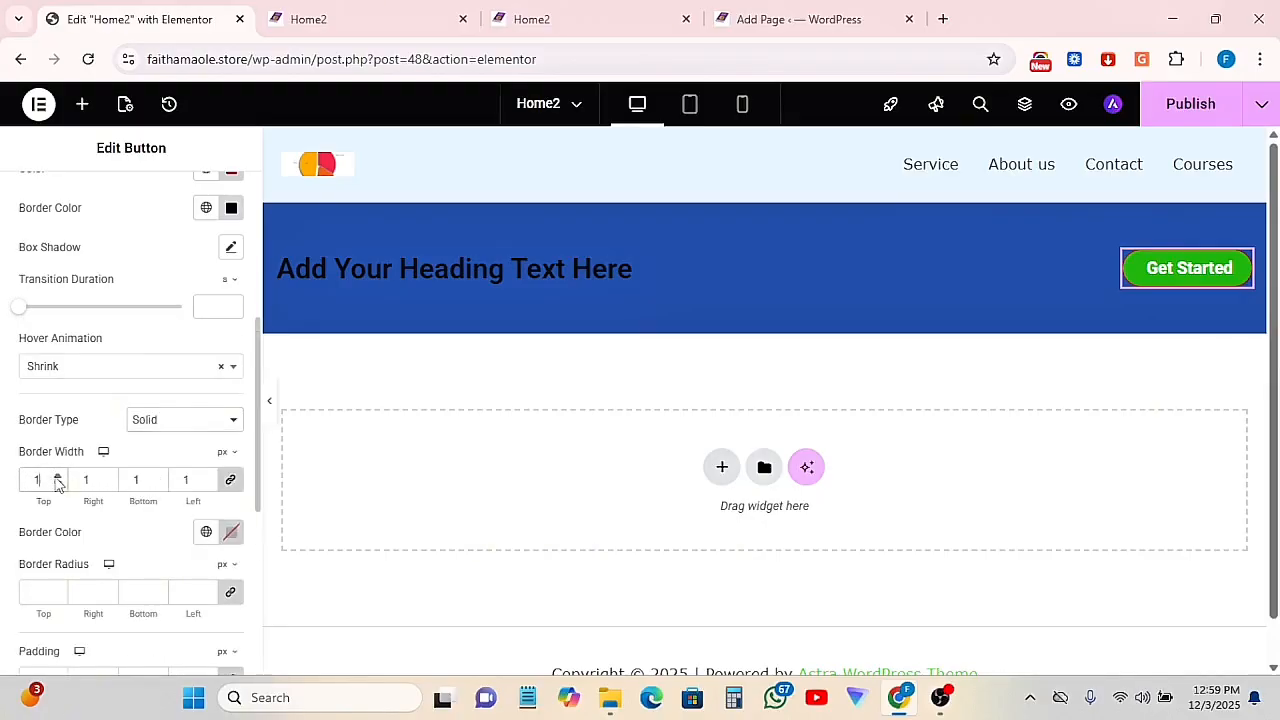
{"action": "key", "text": "BackSpace"}
{"action": "type", "text": "2"}
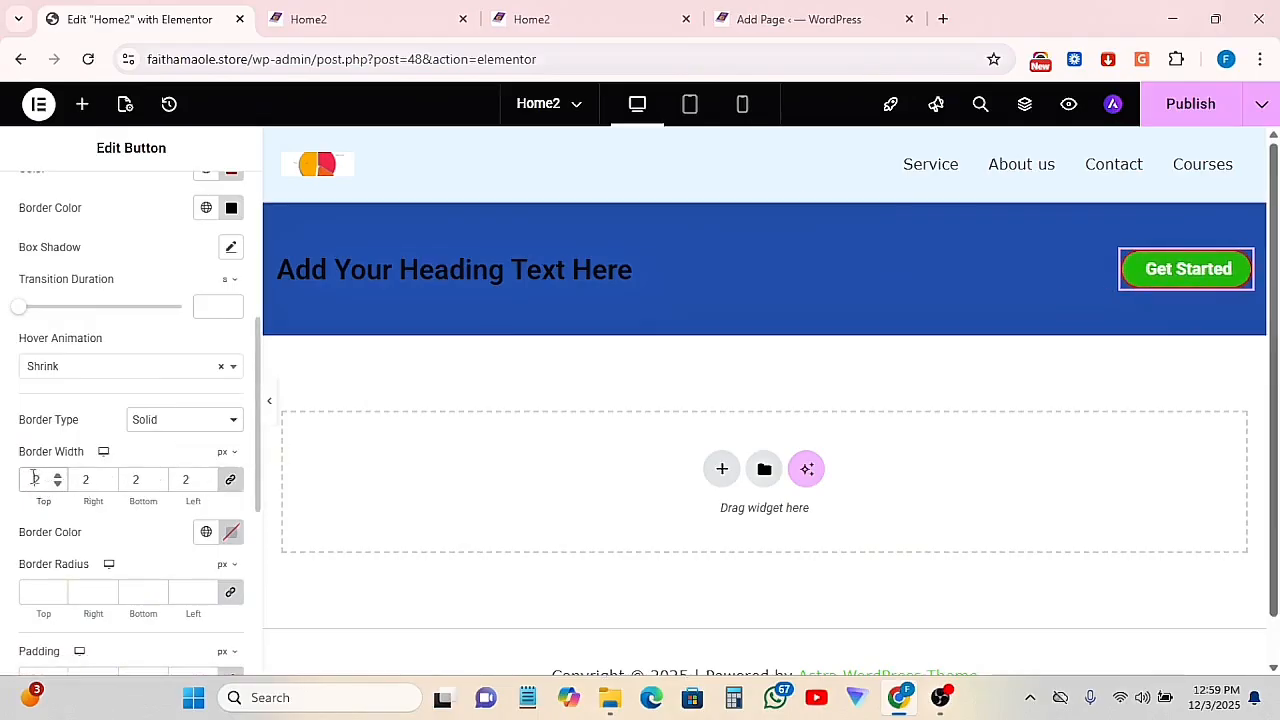
{"action": "type", "text": "0"}
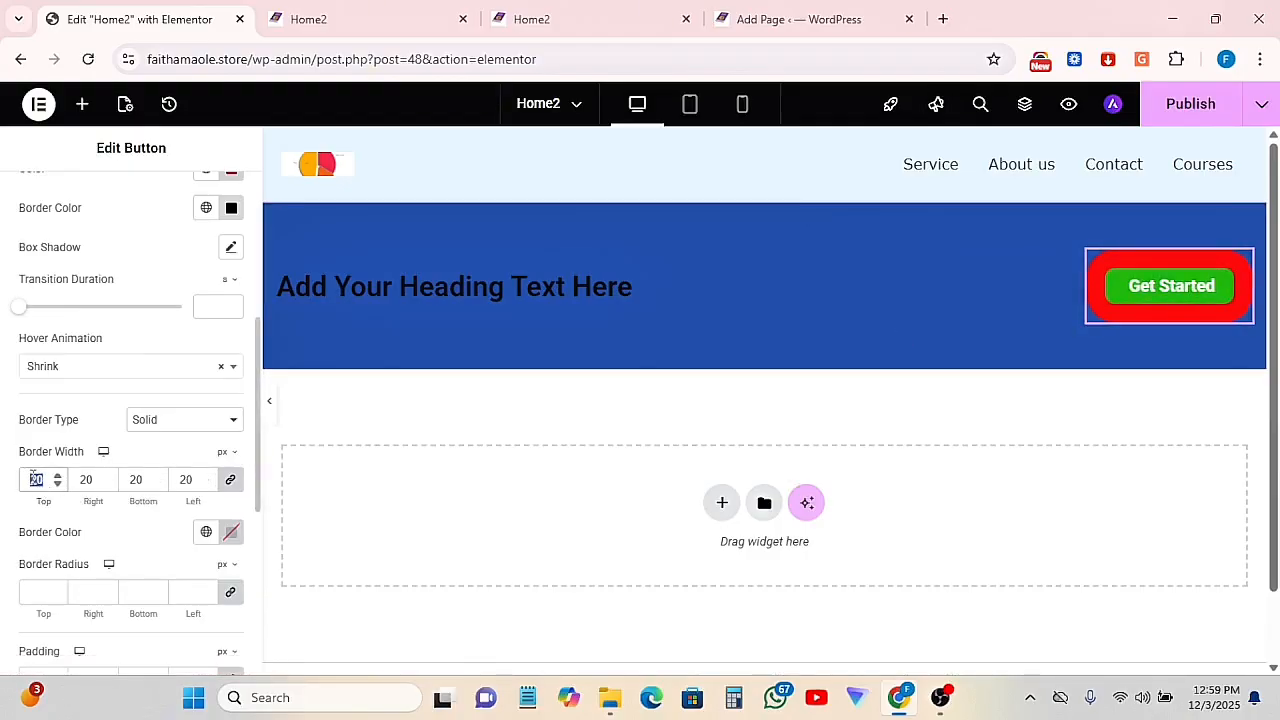
{"action": "type", "text": "2"}
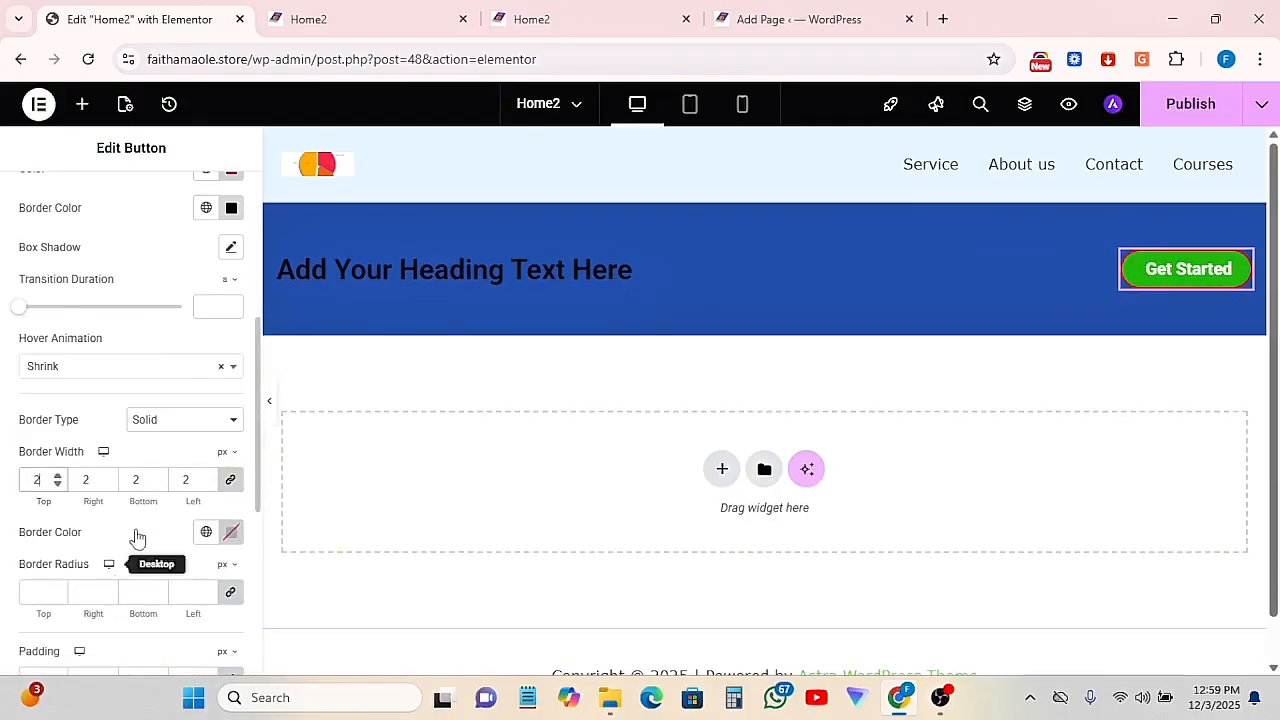
Set the button's regular solid border colour to black, #000000
{"action": "scroll", "coordinate": [125, 560], "scroll_direction": "down", "scroll_amount": 1}
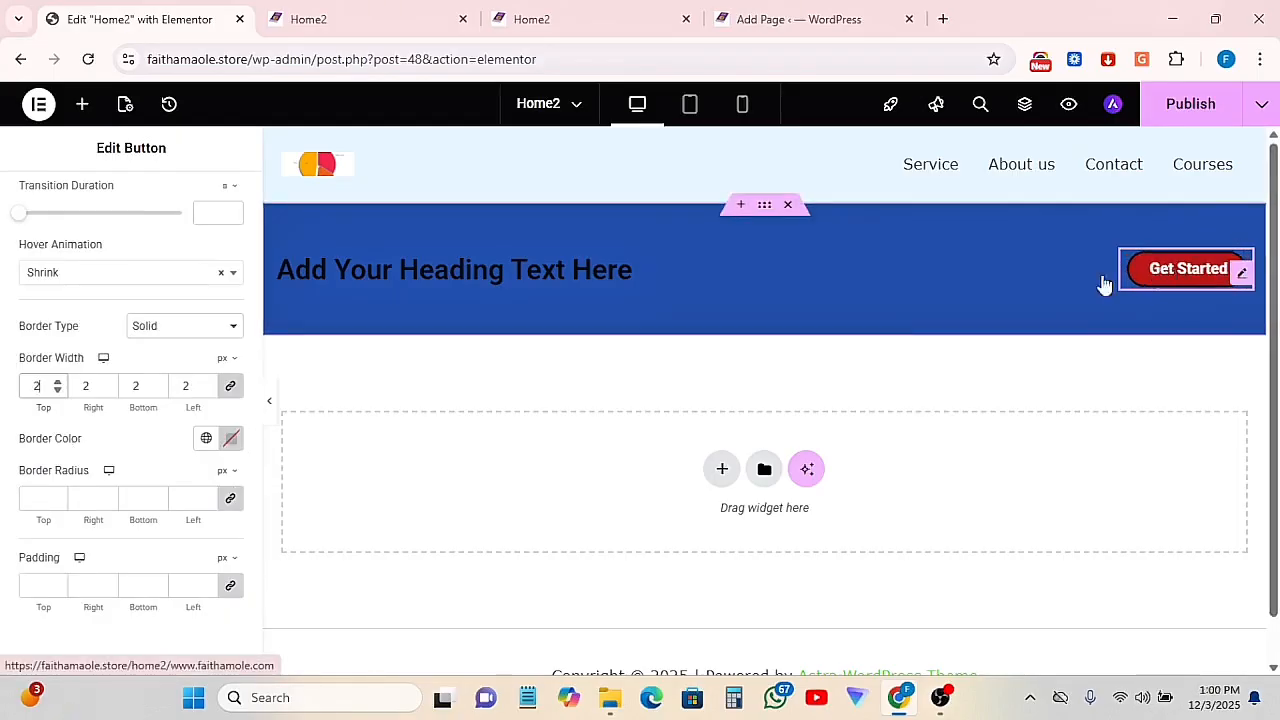
{"action": "left_click", "coordinate": [230, 440]}
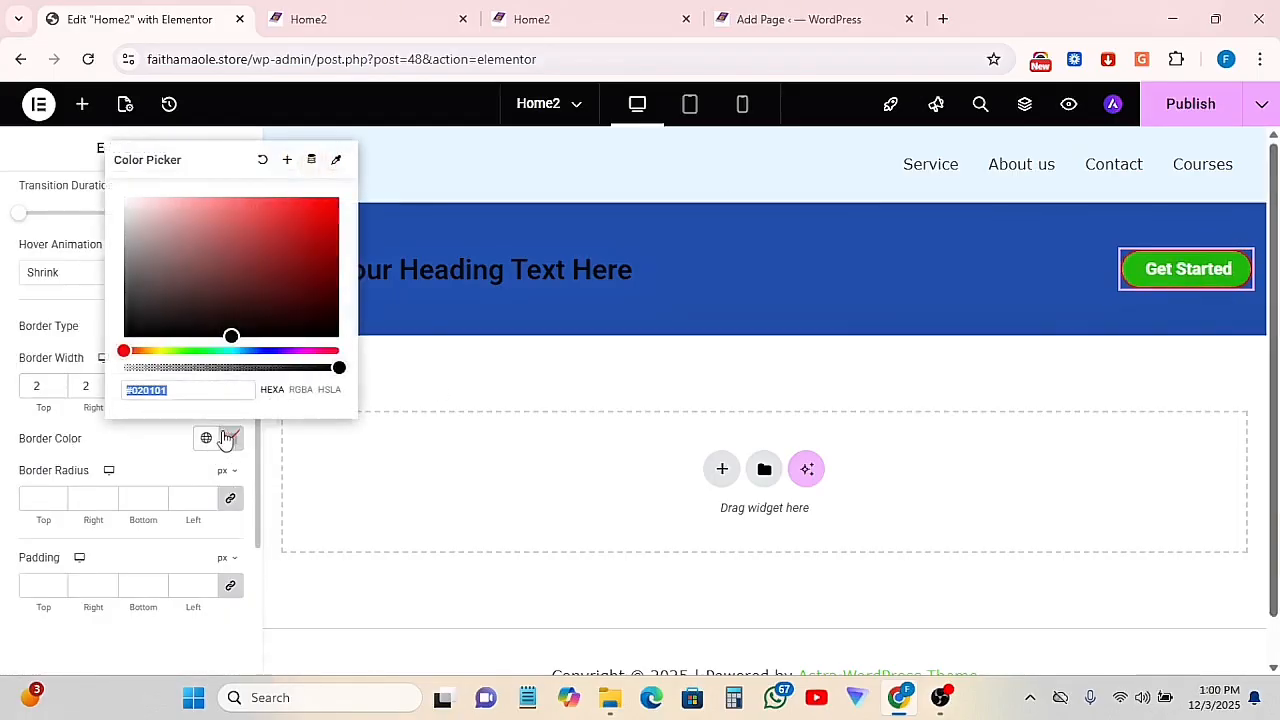
{"action": "left_click_drag", "start_coordinate": [230, 338], "coordinate": [121, 340]}
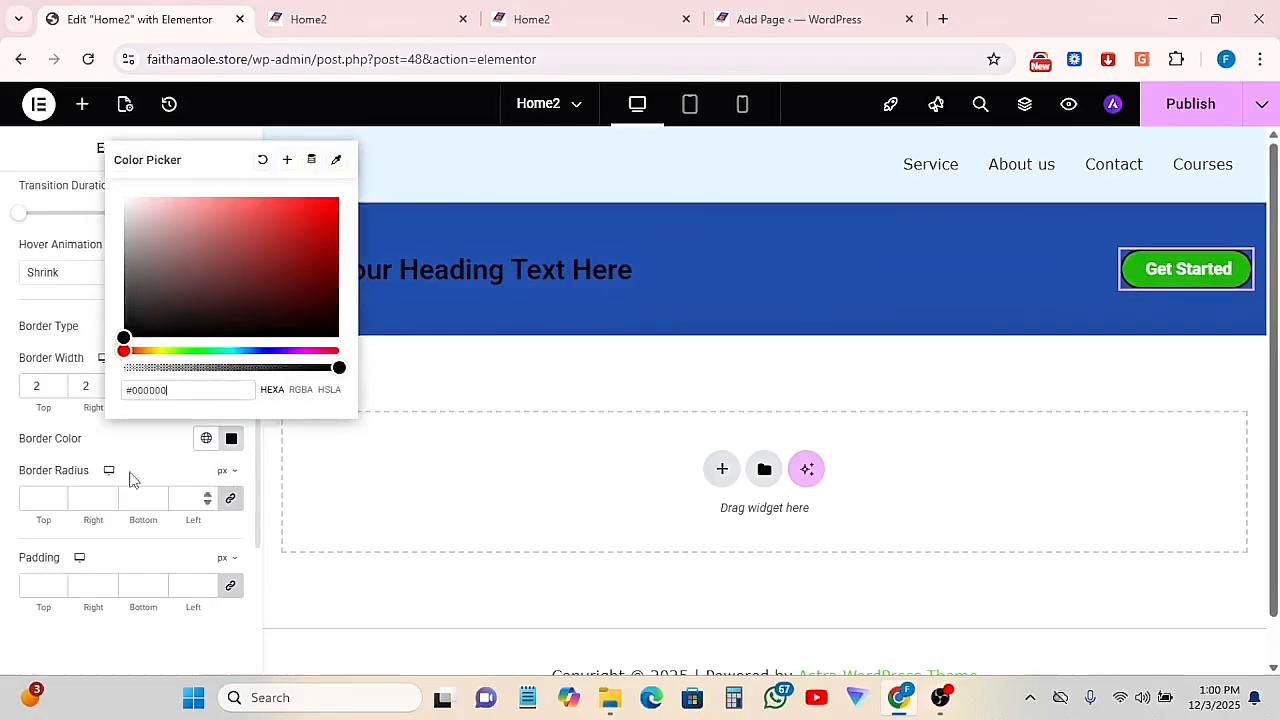
Try an 8 px border radius on the Get Started button, and settle on 60 px for all corners
{"action": "scroll", "coordinate": [156, 493], "scroll_direction": "down", "scroll_amount": 1}
{"action": "left_click", "coordinate": [43, 404]}
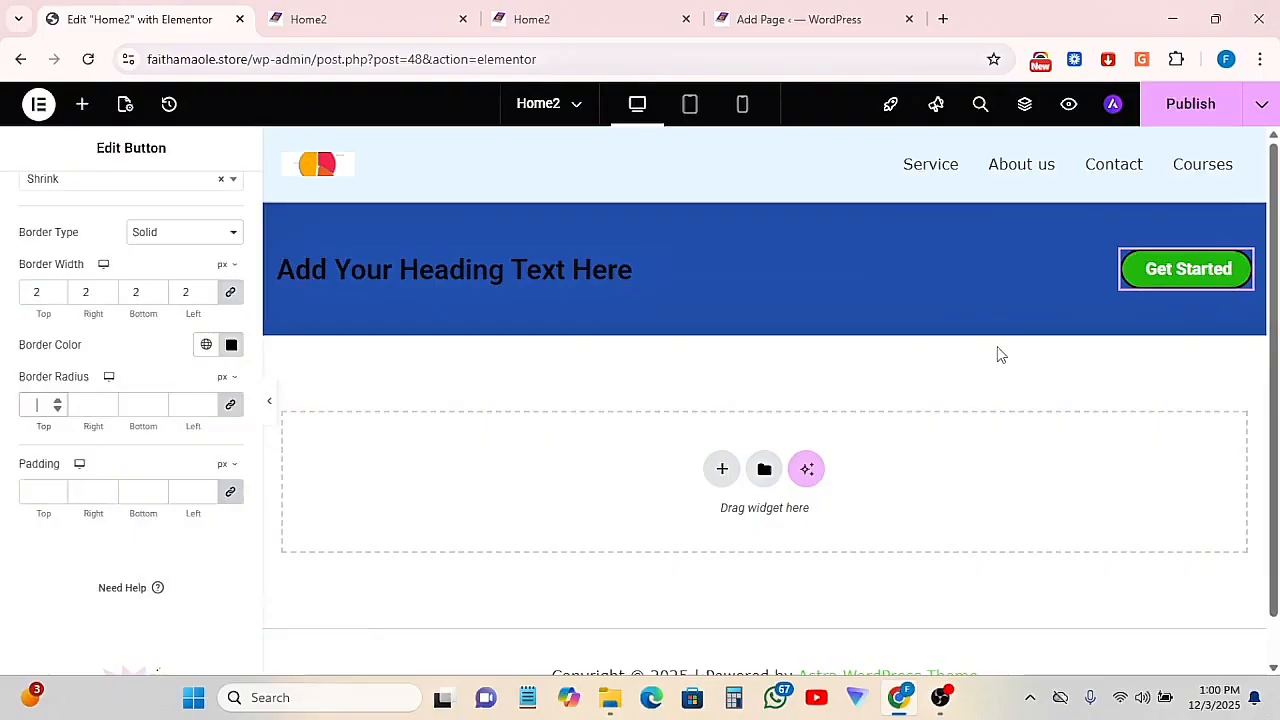
{"action": "type", "text": "8"}
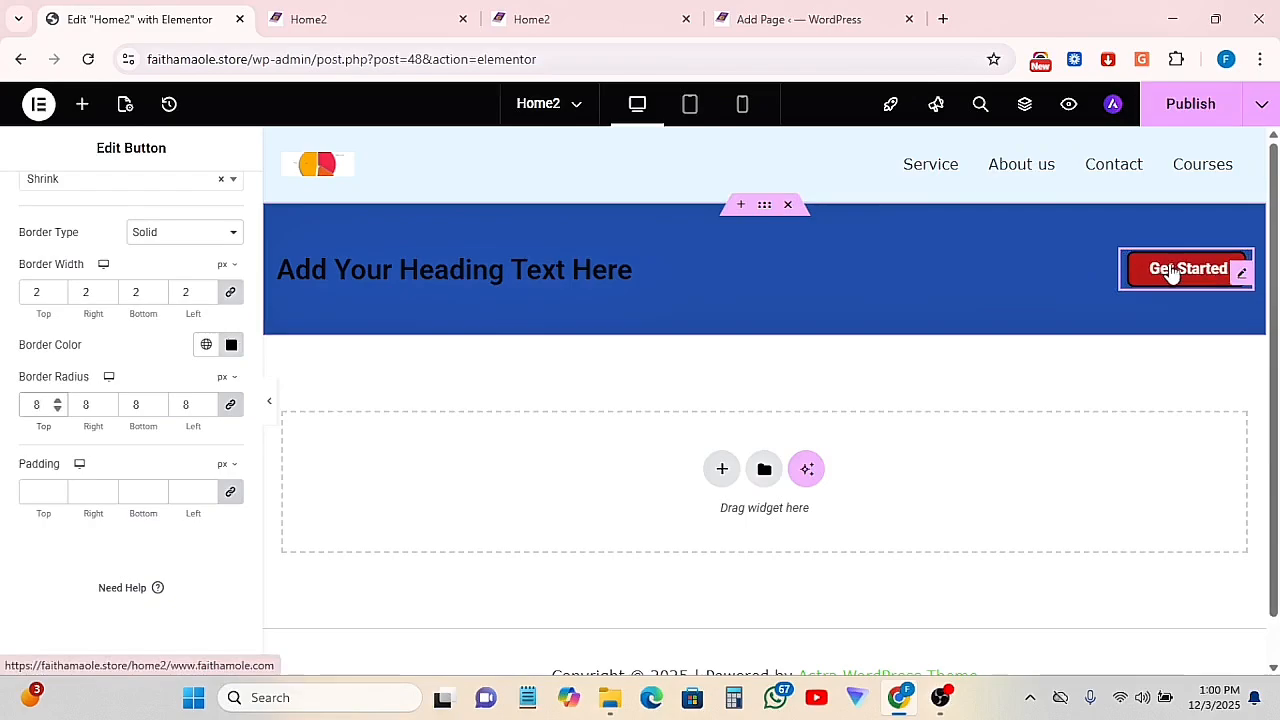
{"action": "double_click", "coordinate": [30, 404]}
{"action": "type", "text": "60"}
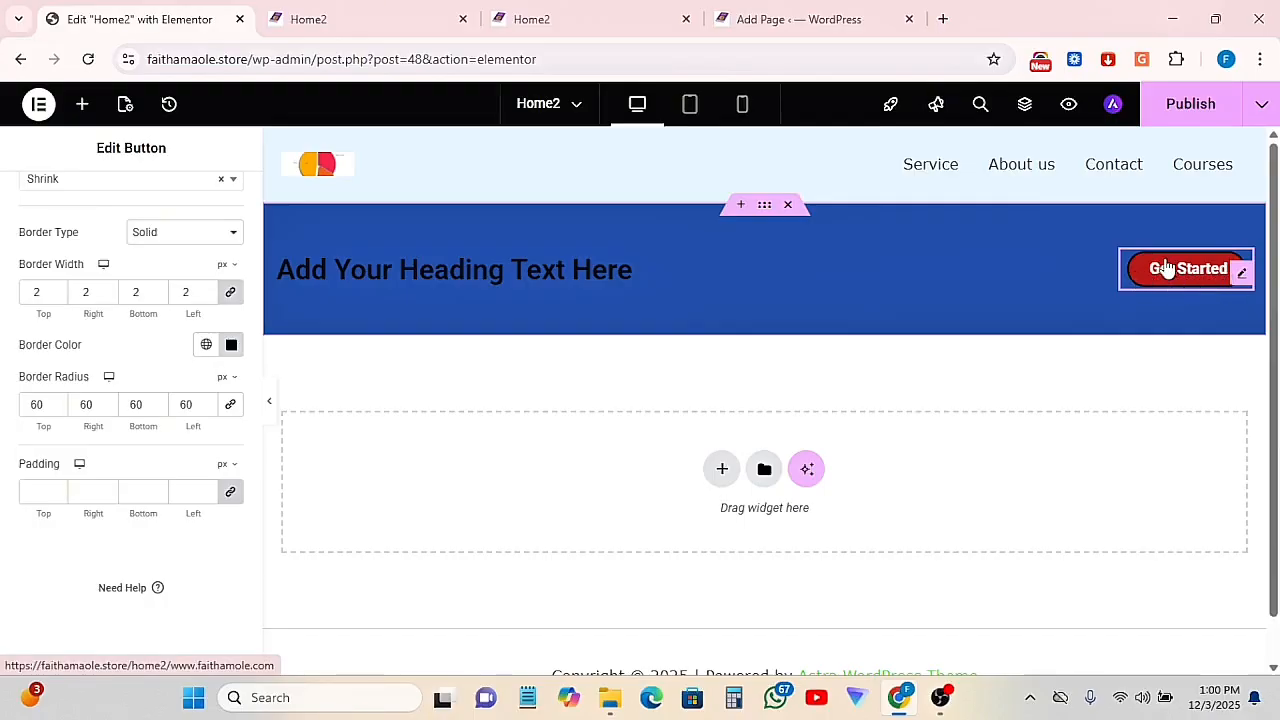
Unlink the Get Started button's padding, using 16 px for top and bottom and 32 px for right and left, and collapse its style settings
{"action": "left_click", "coordinate": [30, 491]}
{"action": "type", "text": "32"}
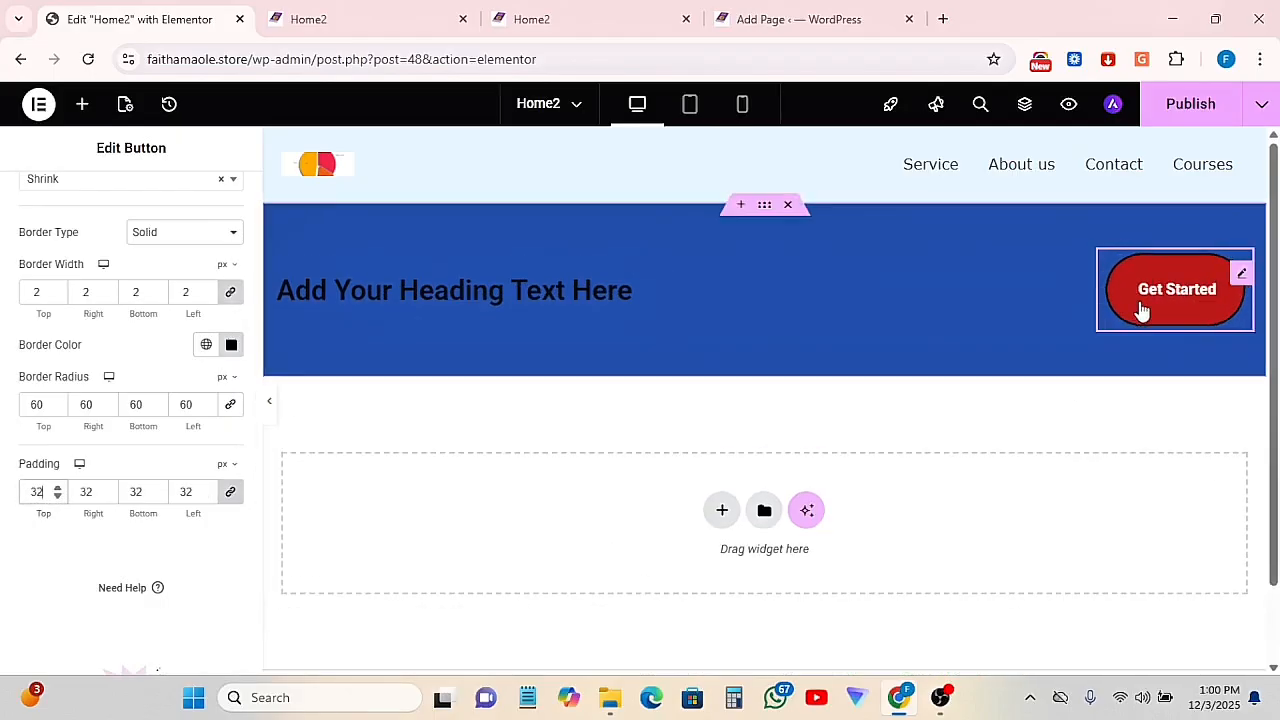
{"action": "left_click", "coordinate": [230, 491]}
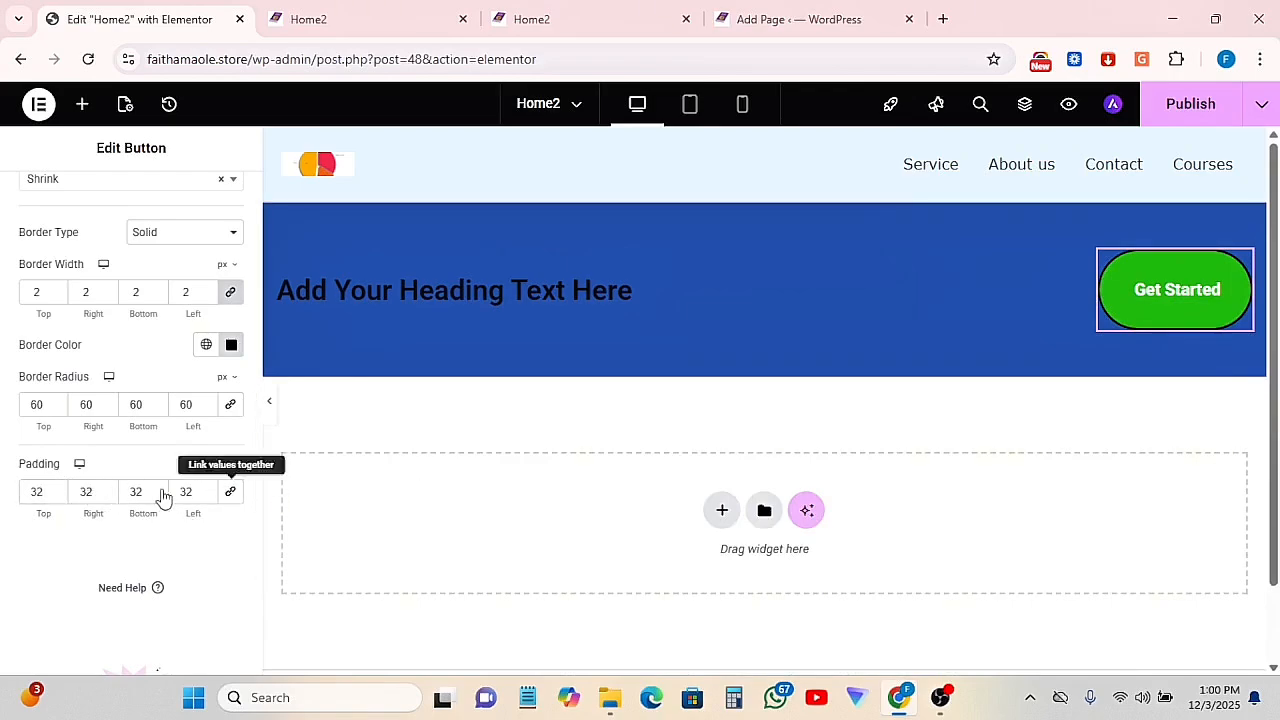
{"action": "double_click", "coordinate": [40, 491]}
{"action": "type", "text": "16"}
{"action": "double_click", "coordinate": [135, 491]}
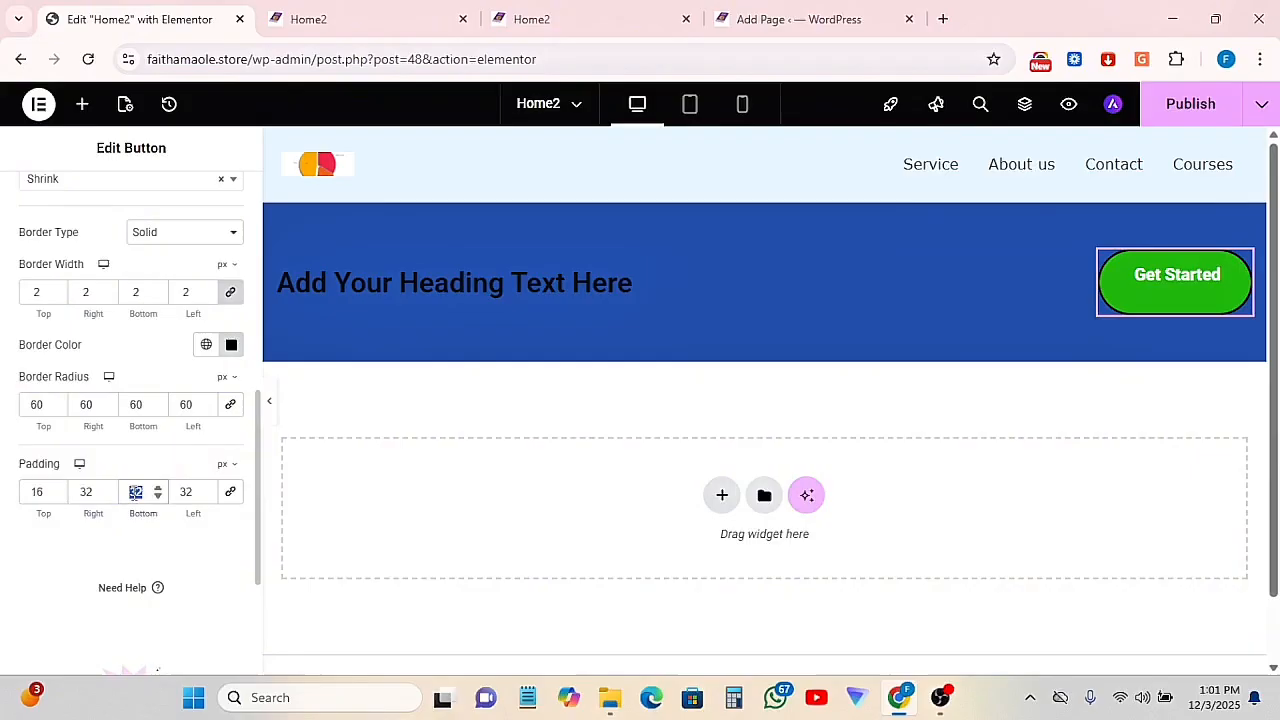
{"action": "key", "text": "BackSpace"}
{"action": "type", "text": "16"}
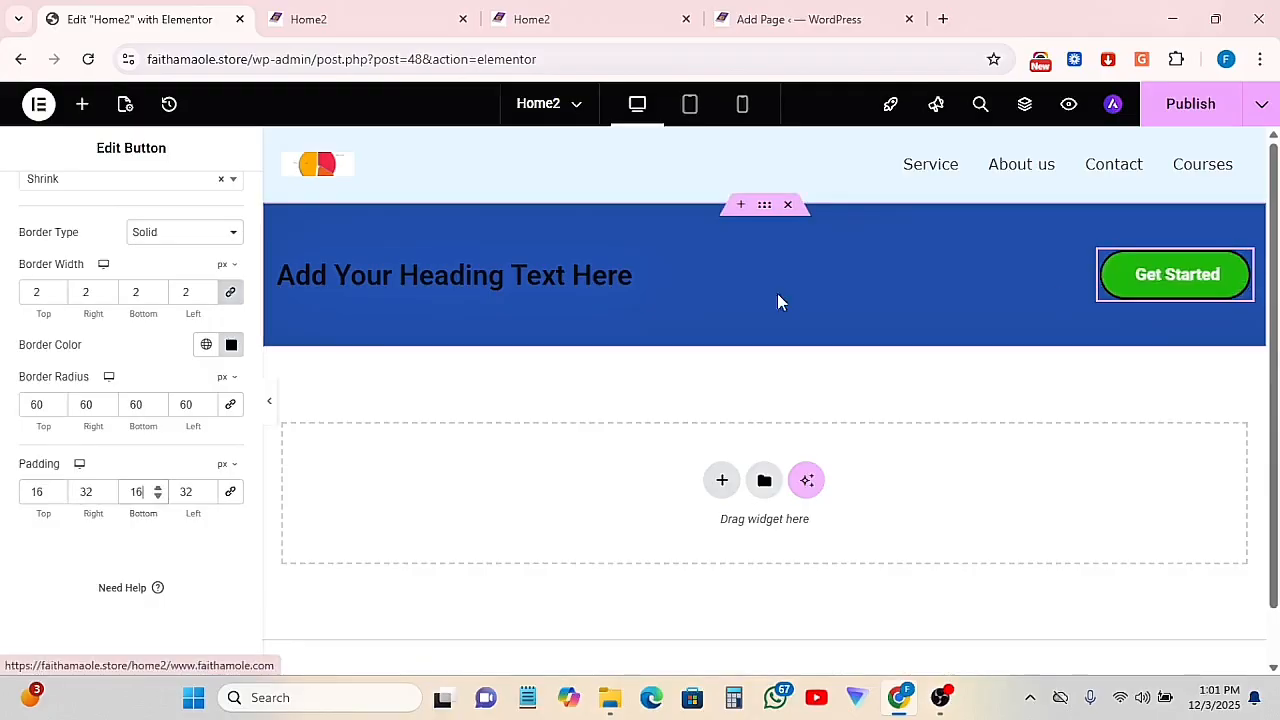
{"action": "scroll", "coordinate": [145, 438], "scroll_direction": "up", "scroll_amount": 5}
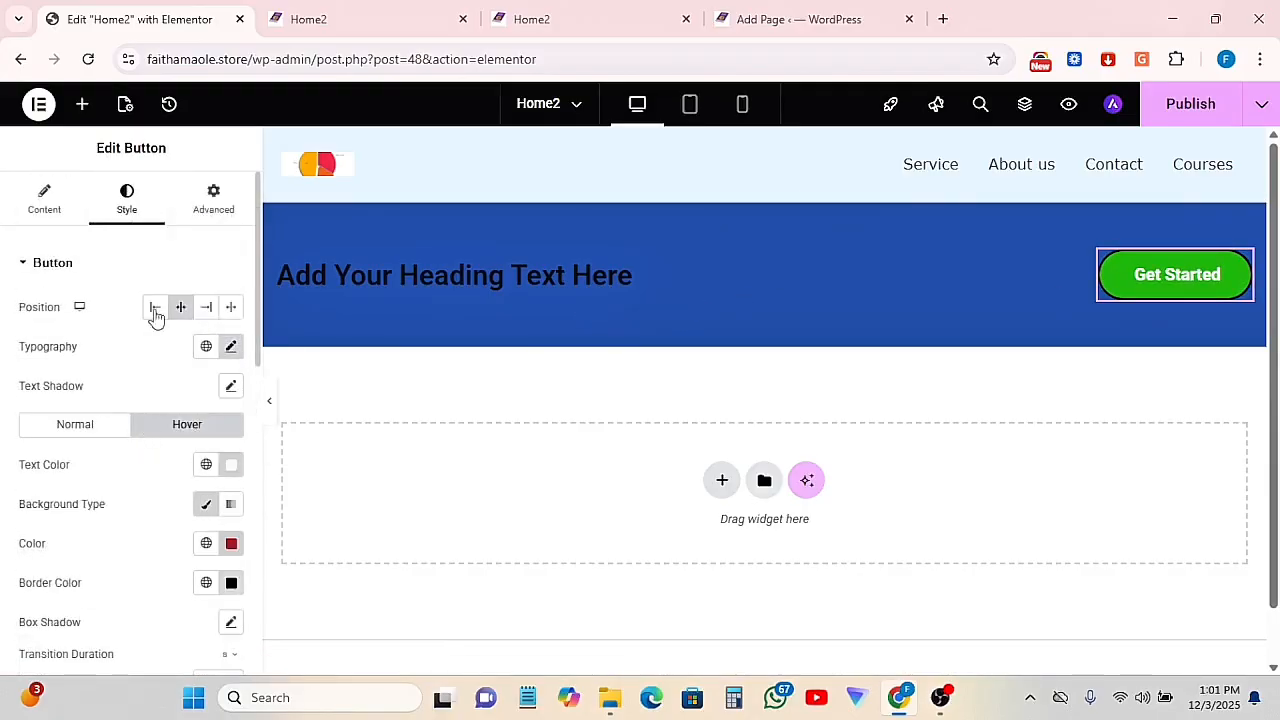
{"action": "left_click", "coordinate": [22, 265]}
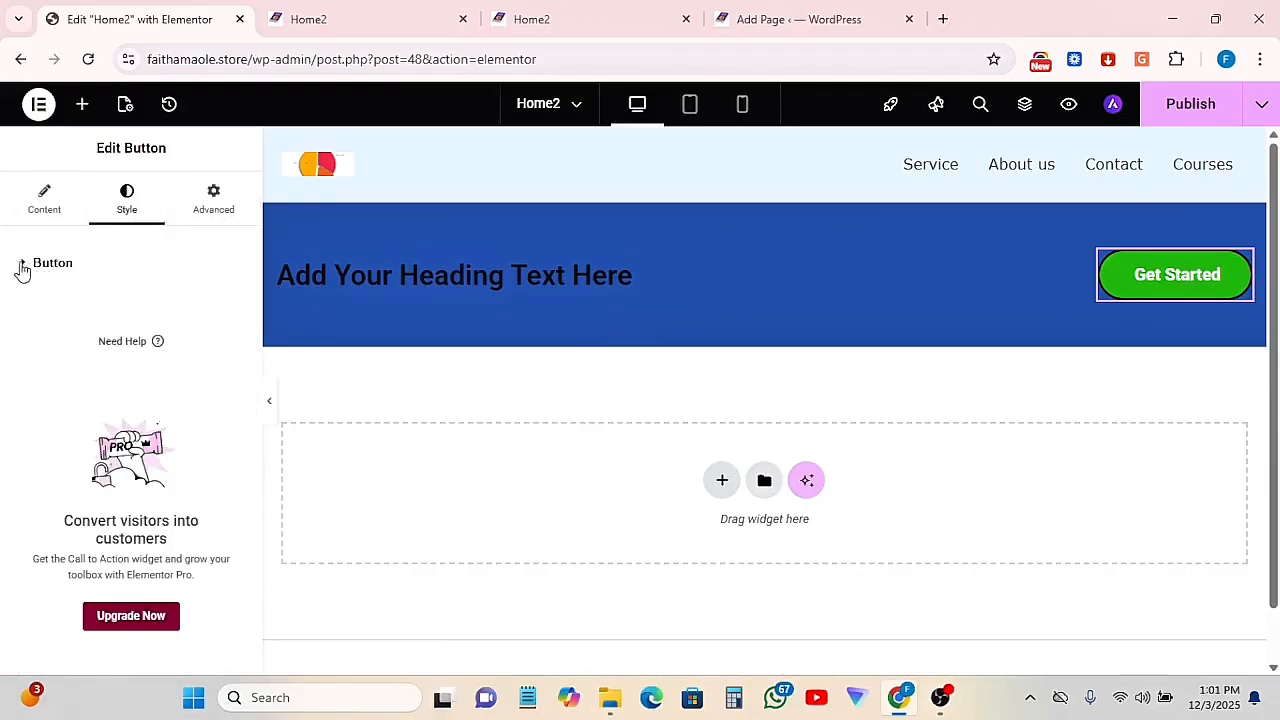
Set the font size of the heading in the blue section to 20 px
{"action": "left_click", "coordinate": [440, 285]}
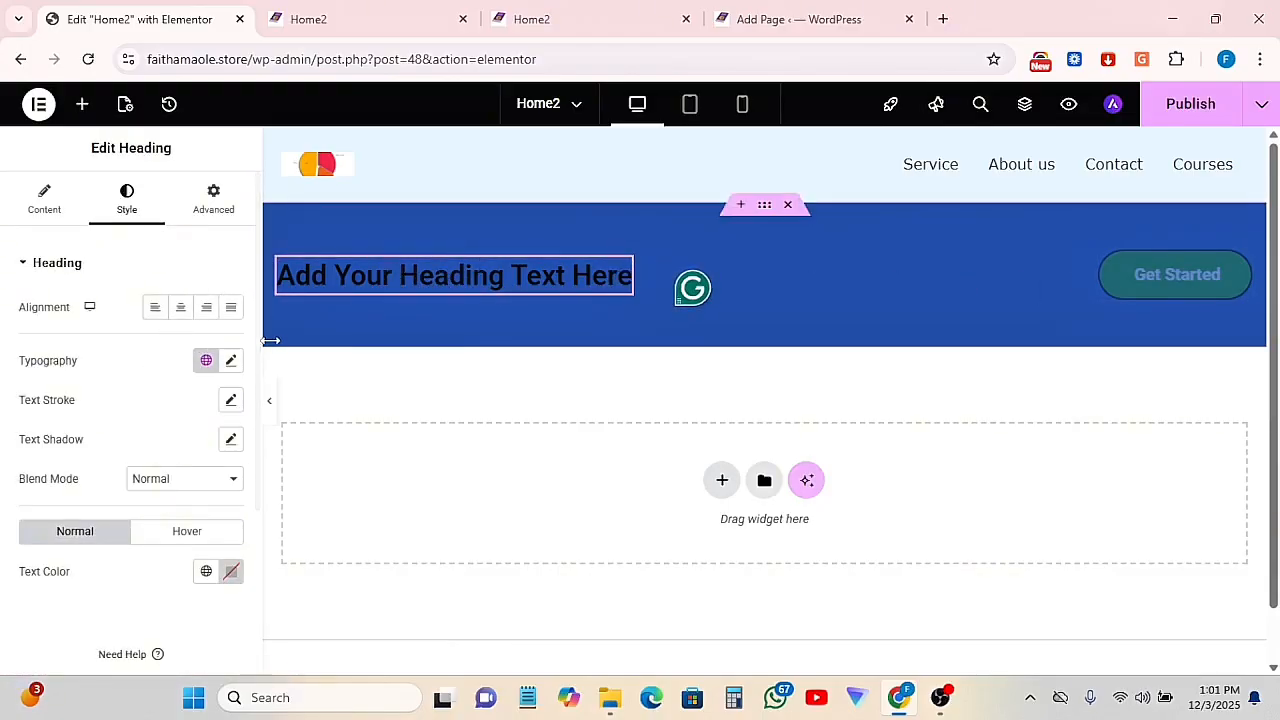
{"action": "left_click", "coordinate": [230, 361]}
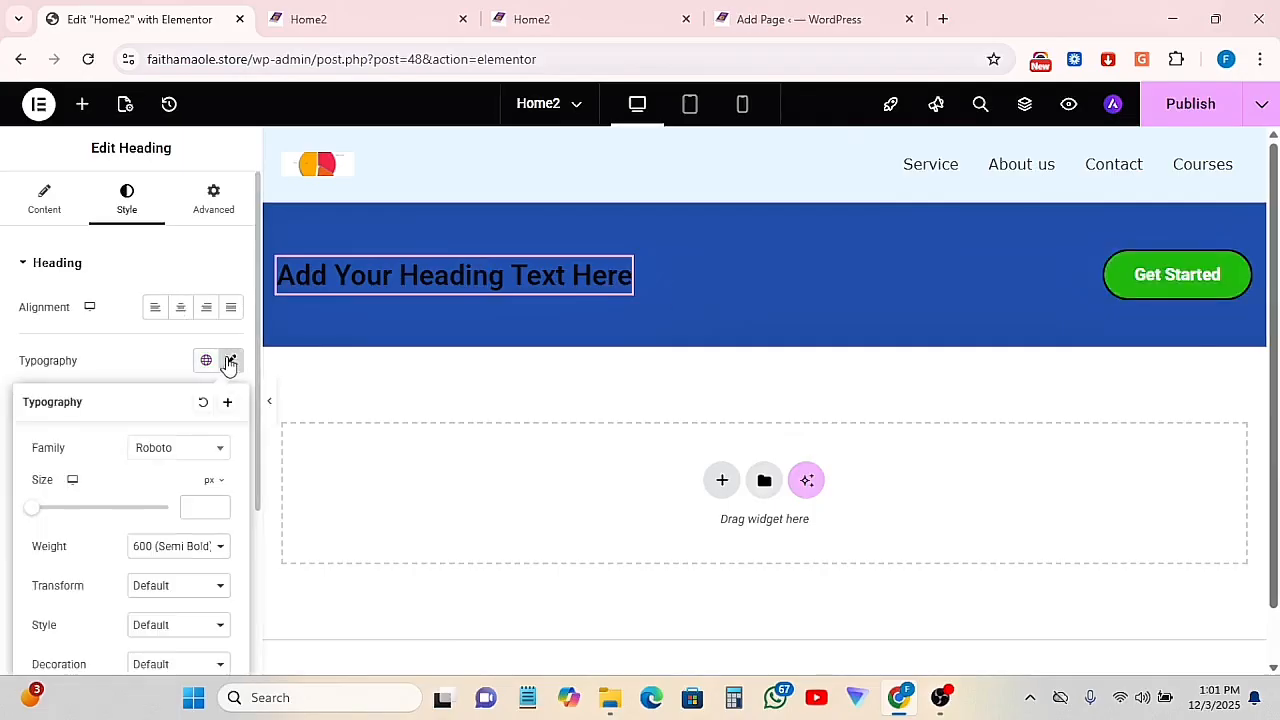
{"action": "left_click", "coordinate": [162, 452]}
{"action": "left_click", "coordinate": [160, 455]}
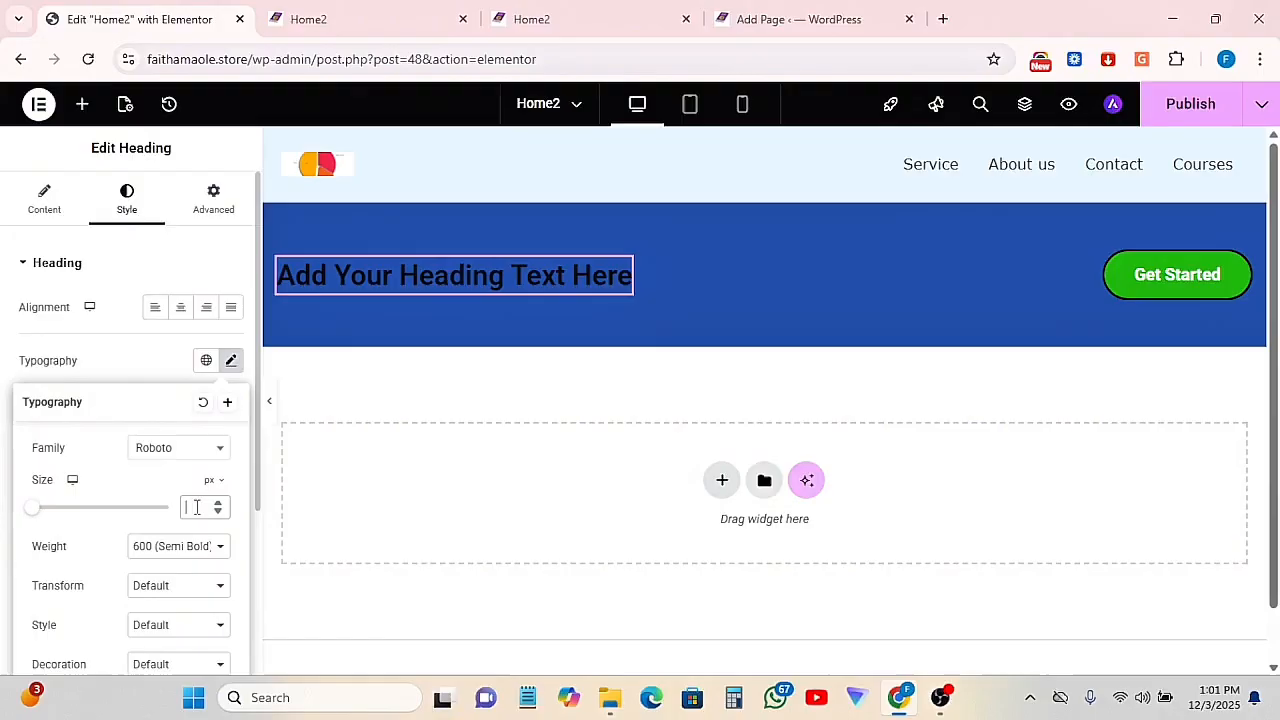
{"action": "type", "text": "20"}
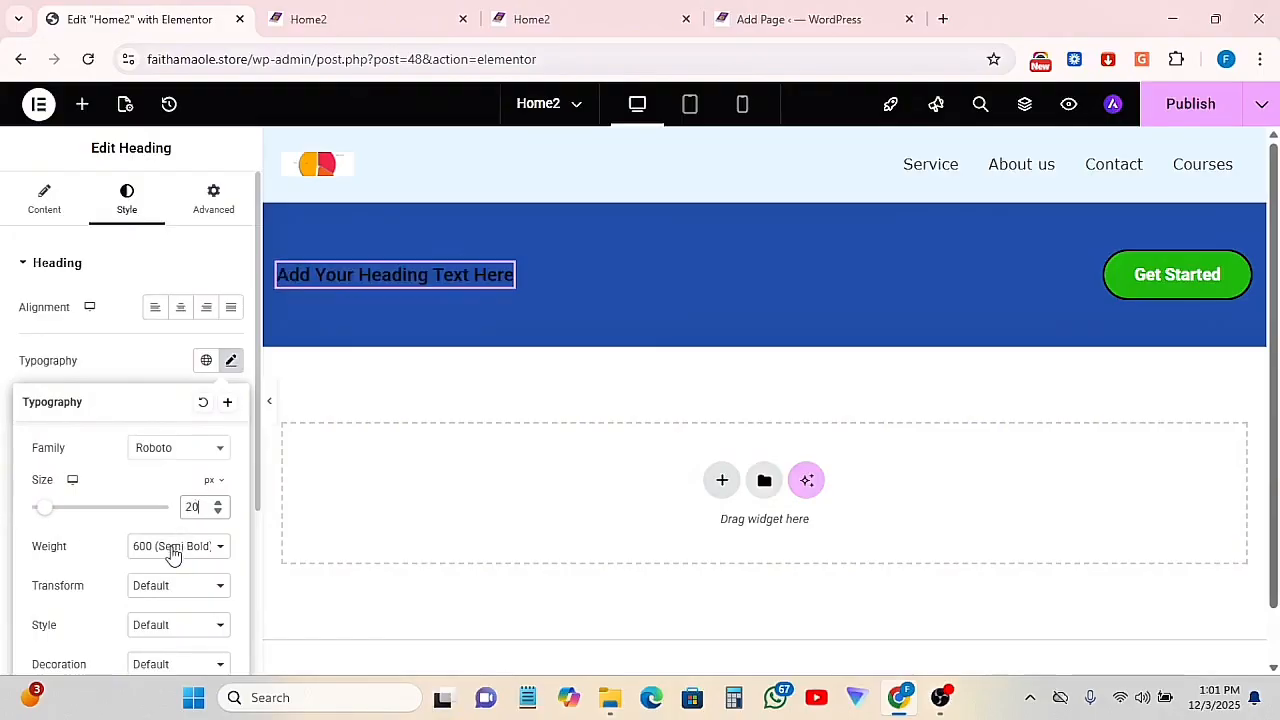
{"action": "scroll", "coordinate": [172, 552], "scroll_direction": "down", "scroll_amount": 3}
{"action": "left_click", "coordinate": [150, 365]}
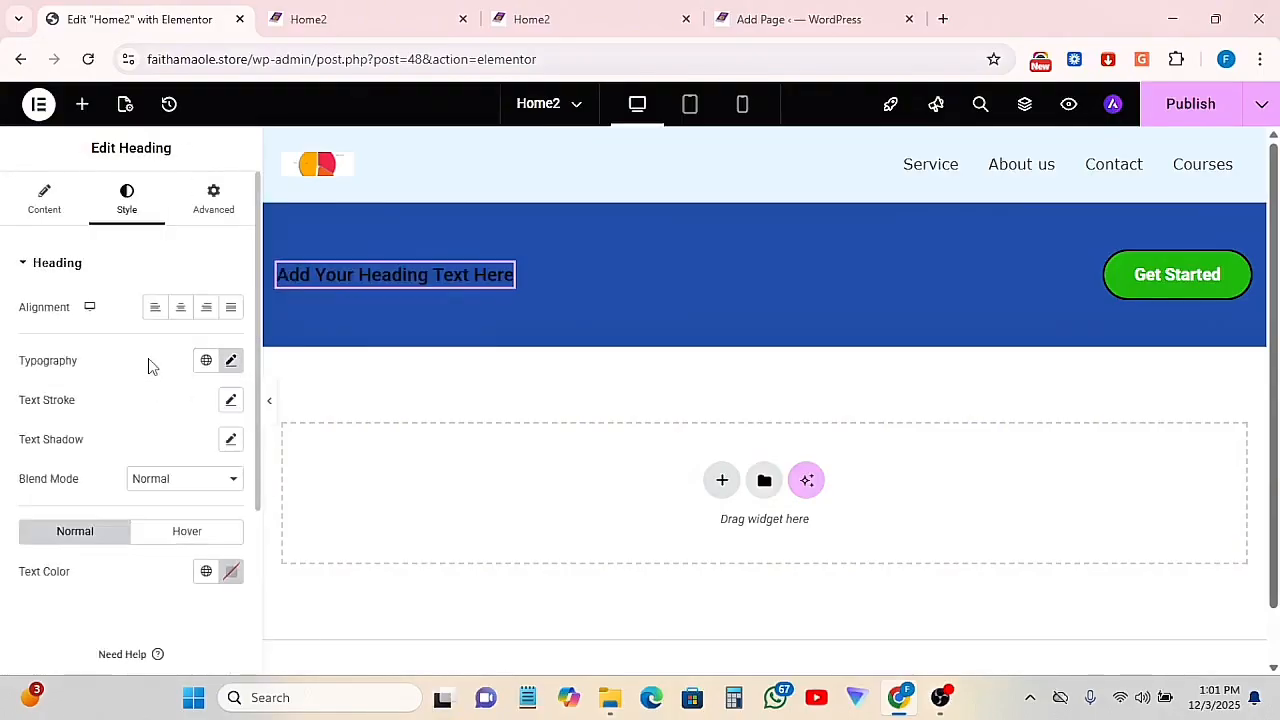
Set the heading's text colour to near-white, #FFFCFC
{"action": "left_click", "coordinate": [206, 573]}
{"action": "left_click", "coordinate": [225, 572]}
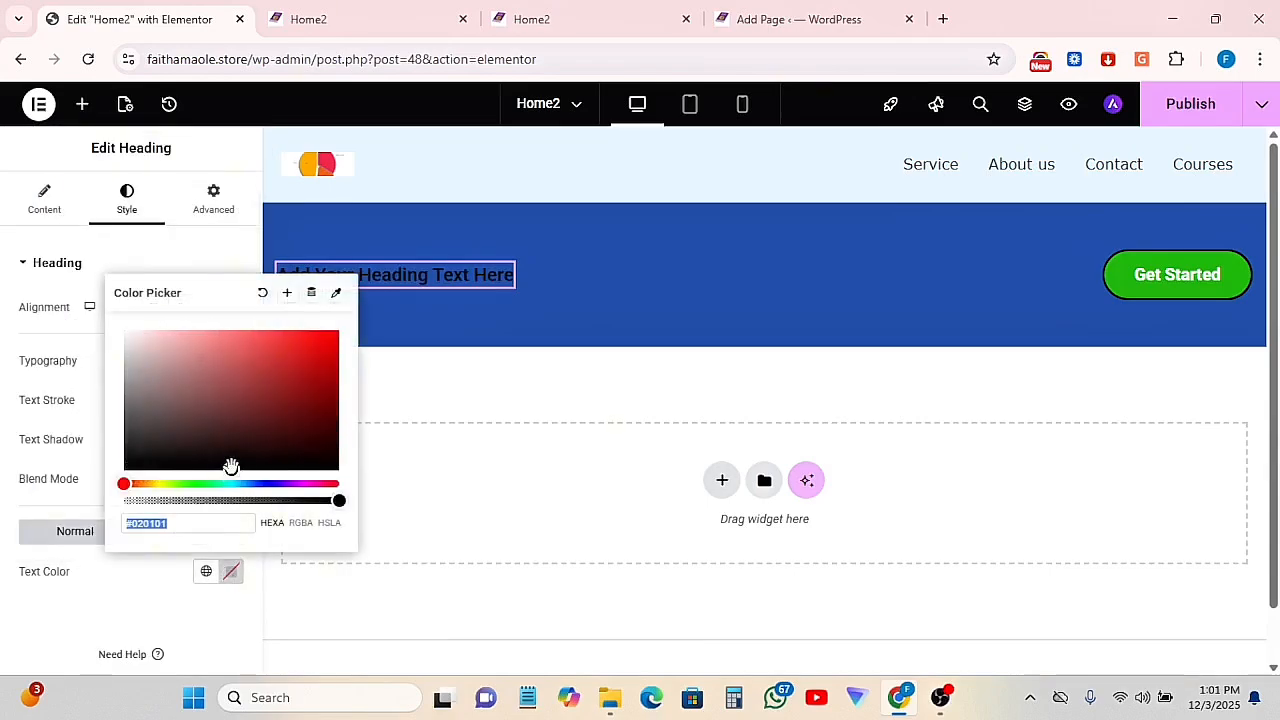
{"action": "mouse_move", "coordinate": [229, 464]}
{"action": "left_mouse_down"}
{"action": "mouse_move", "coordinate": [120, 372]}
{"action": "mouse_move", "coordinate": [127, 320]}
{"action": "left_mouse_up"}
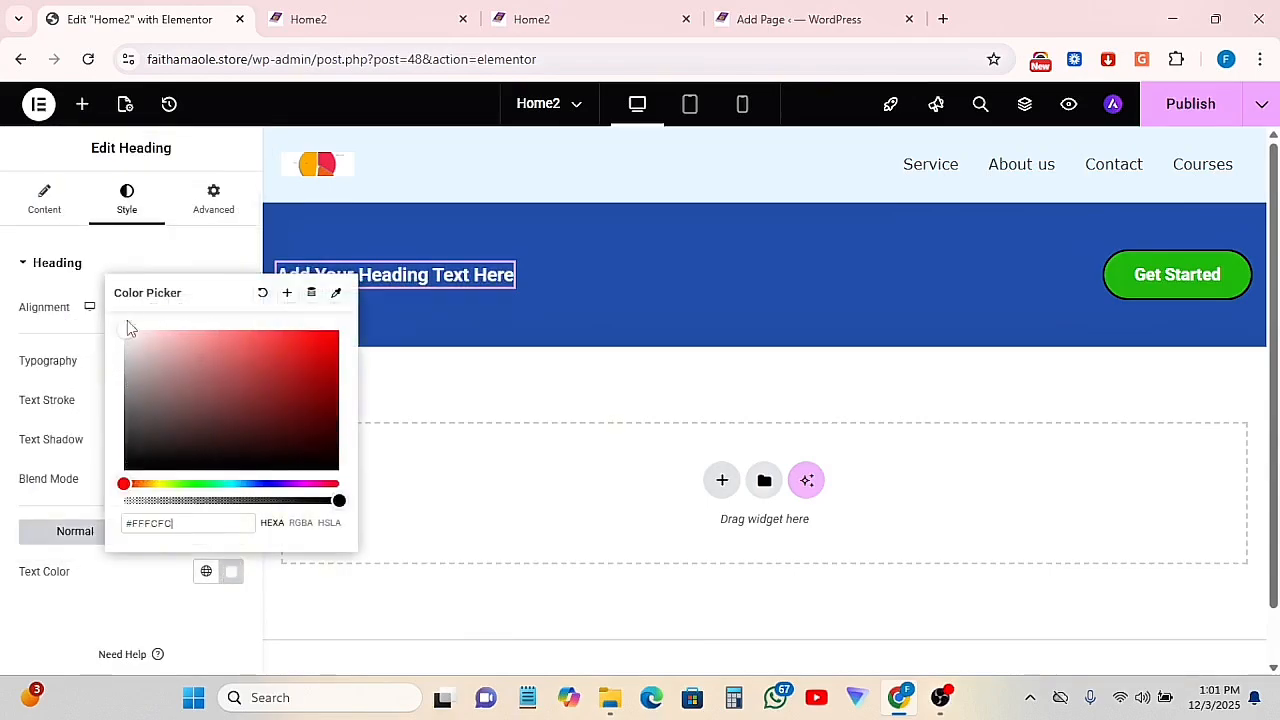
{"action": "left_click", "coordinate": [133, 600]}
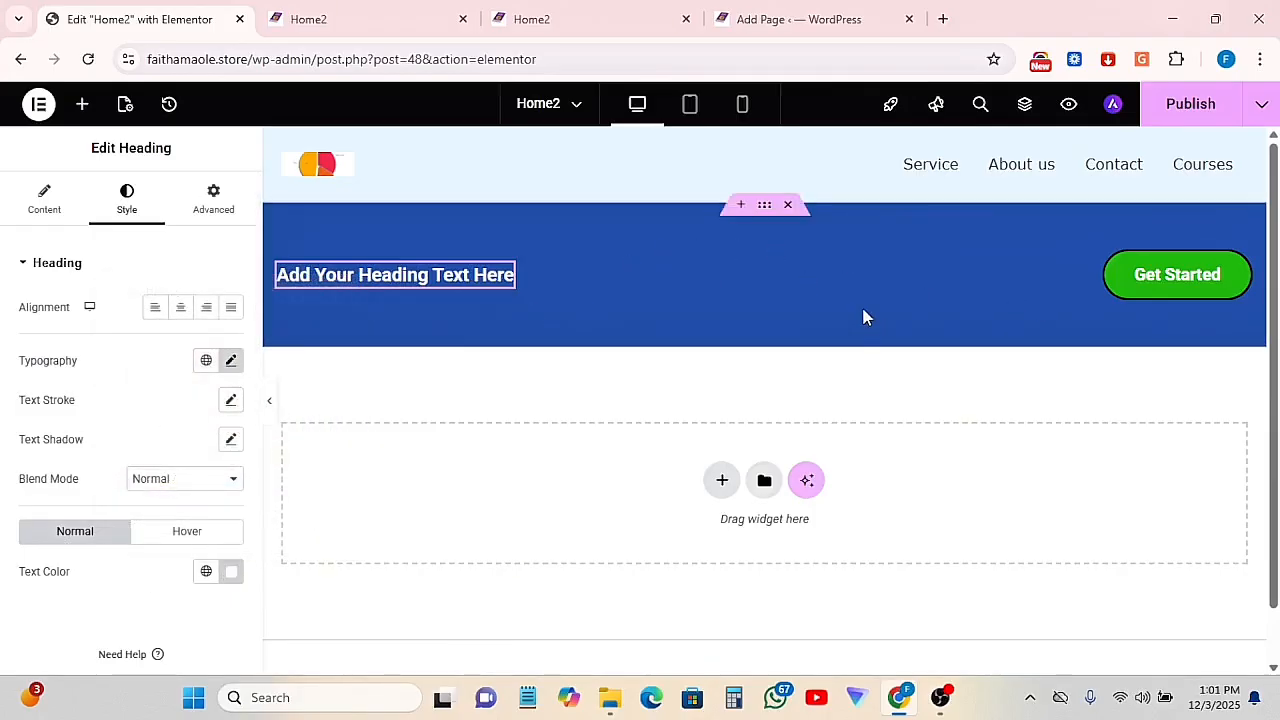
Open the blue container's layout settings and examine its direction, justification, alignment and gap options
{"action": "left_click", "coordinate": [764, 207]}
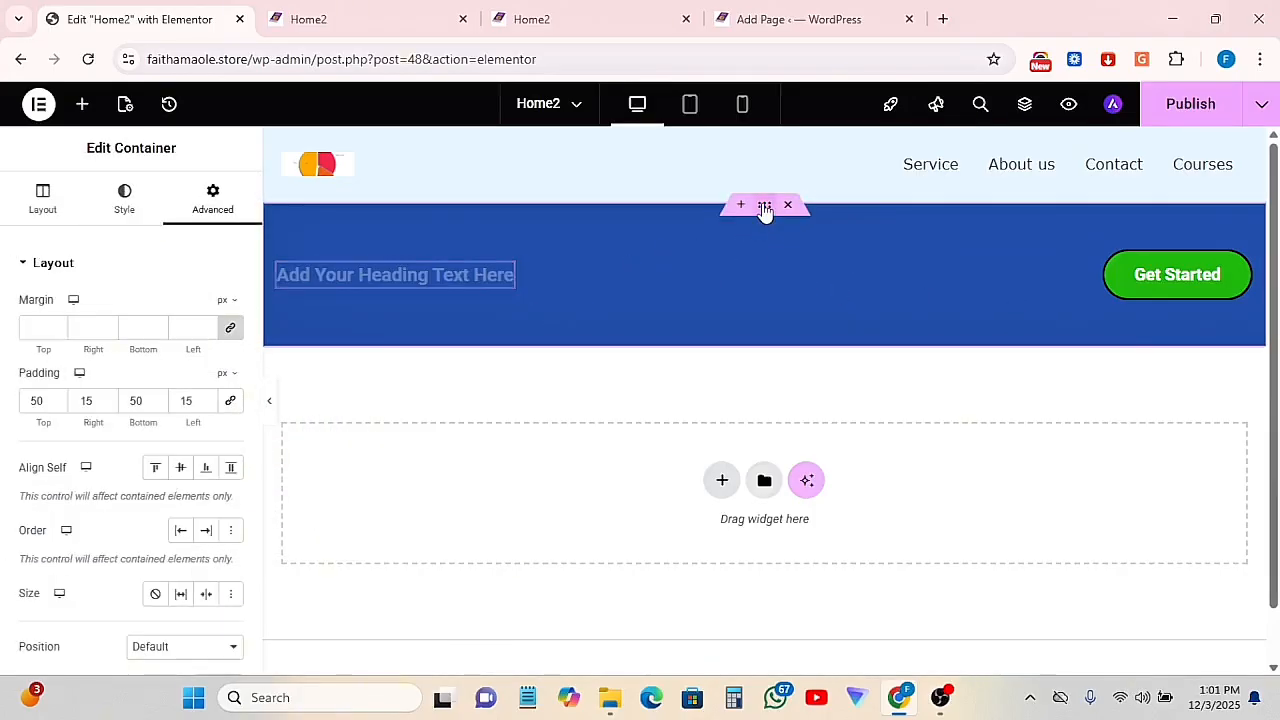
{"action": "left_click", "coordinate": [42, 206]}
{"action": "scroll", "coordinate": [100, 330], "scroll_direction": "down", "scroll_amount": 2}
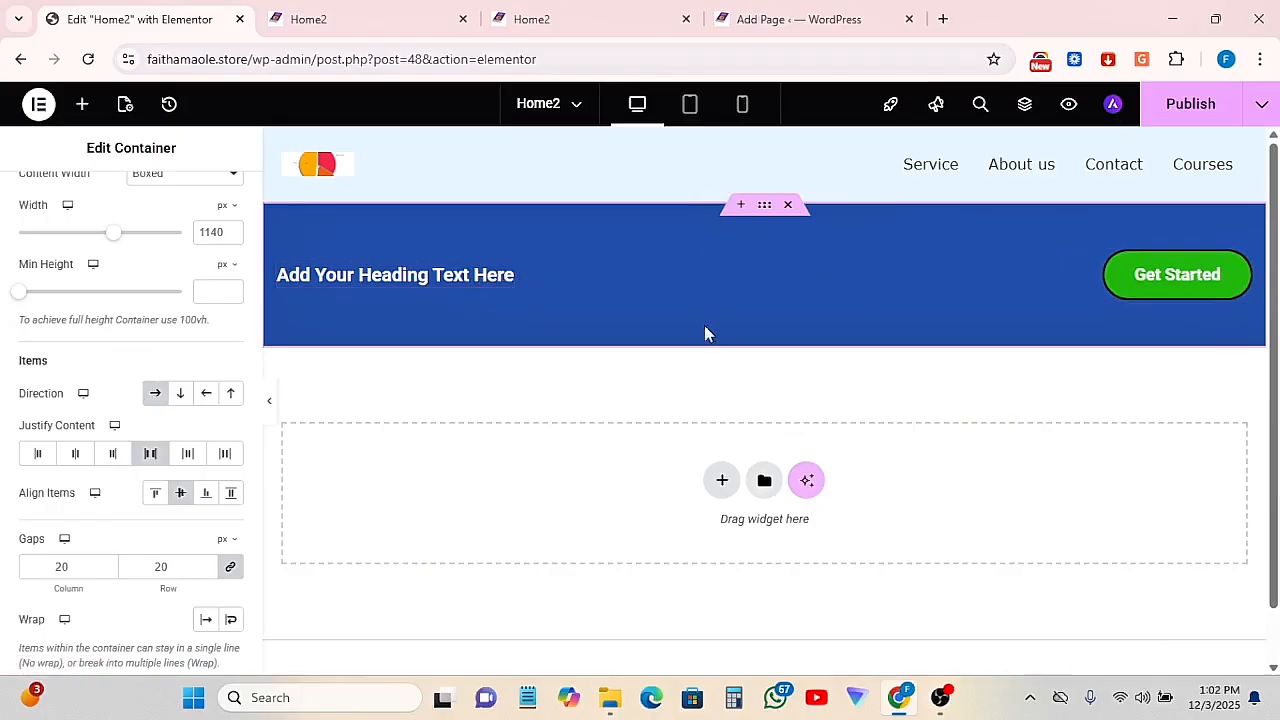
Set the blue container's direction to vertical column, trying Start and End justification before returning to Space Between
{"action": "left_click", "coordinate": [180, 400]}
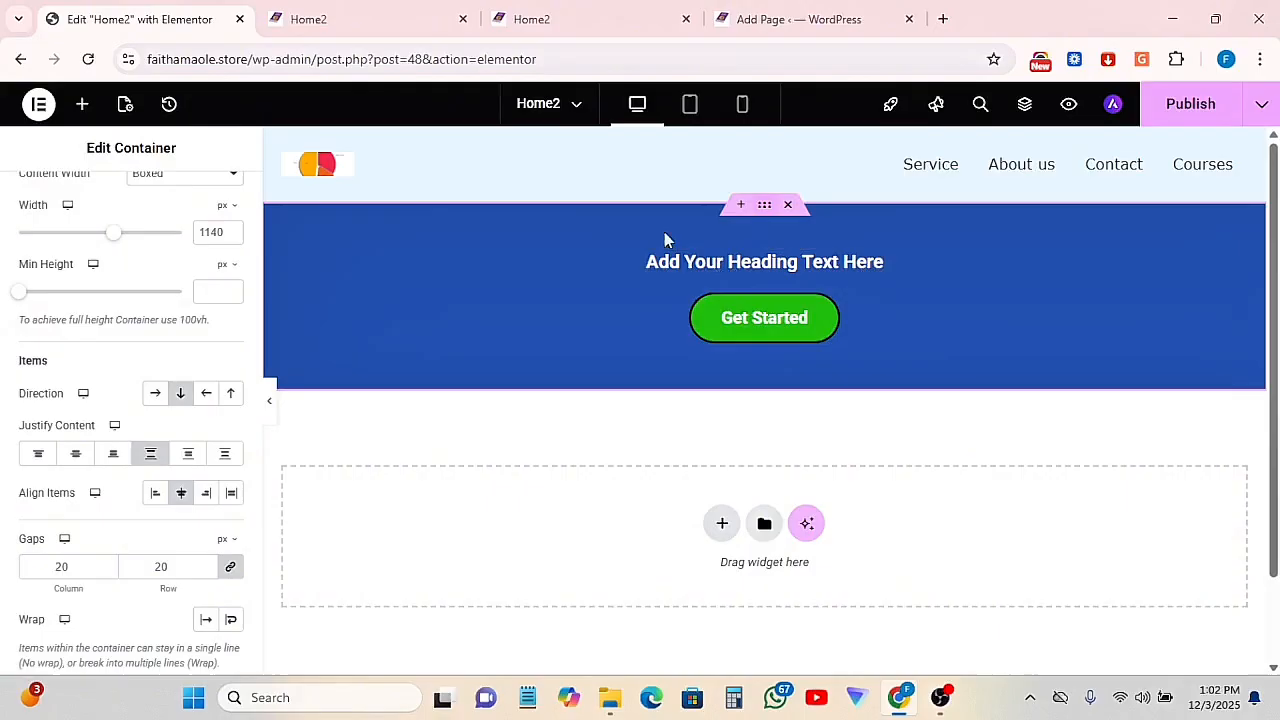
{"action": "left_click", "coordinate": [38, 455]}
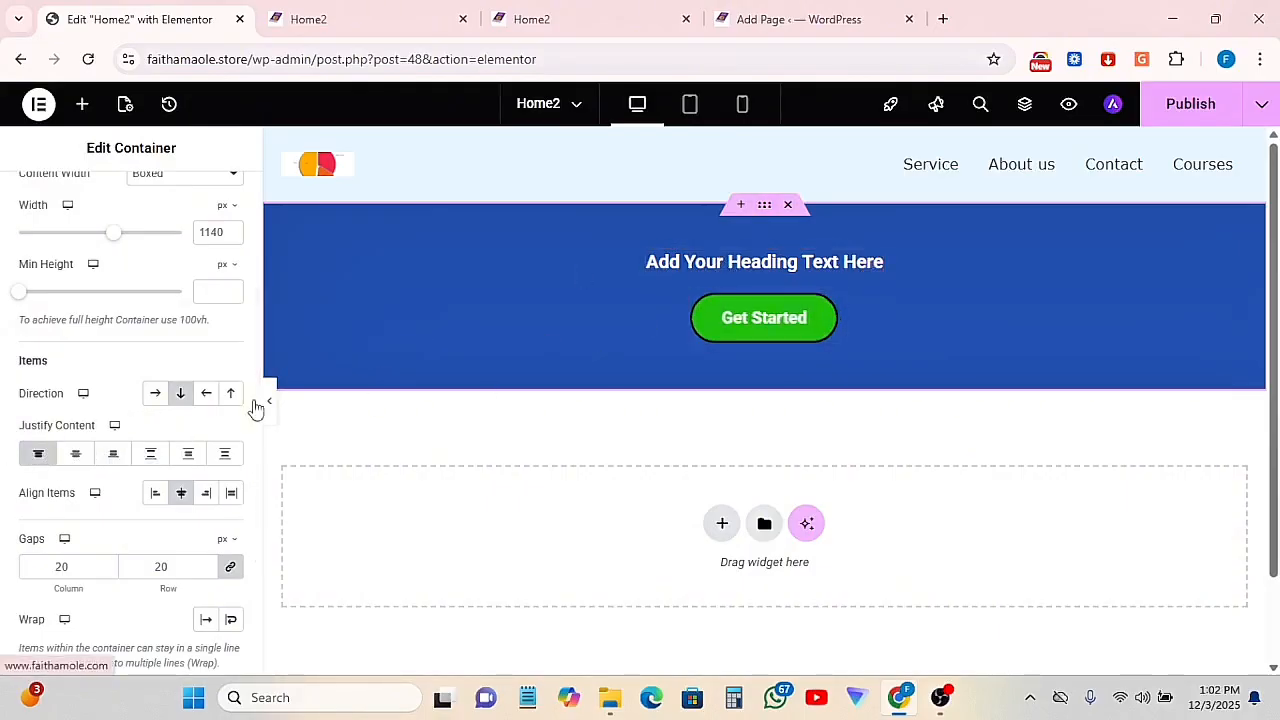
{"action": "left_click", "coordinate": [116, 458]}
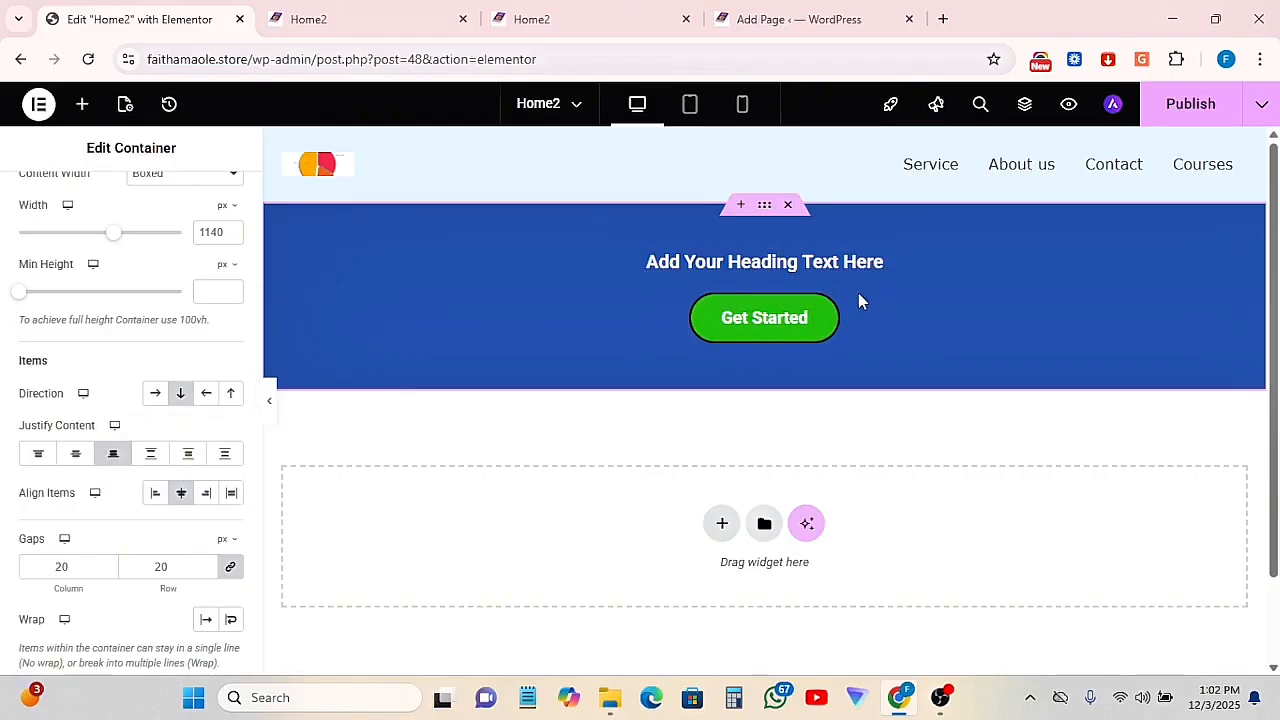
{"action": "left_click", "coordinate": [151, 462]}
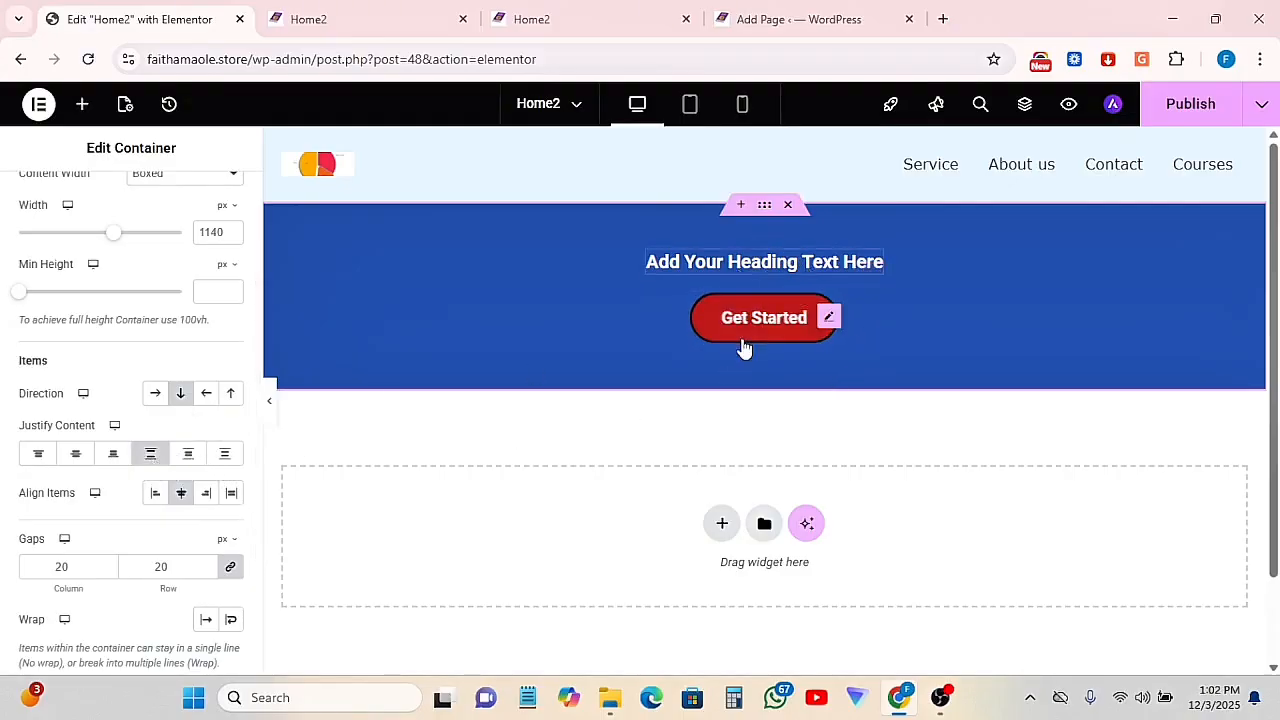
Try Start and End item alignment and Center justification on the blue container, returning to Center alignment and Space Between justification
{"action": "left_click", "coordinate": [157, 495]}
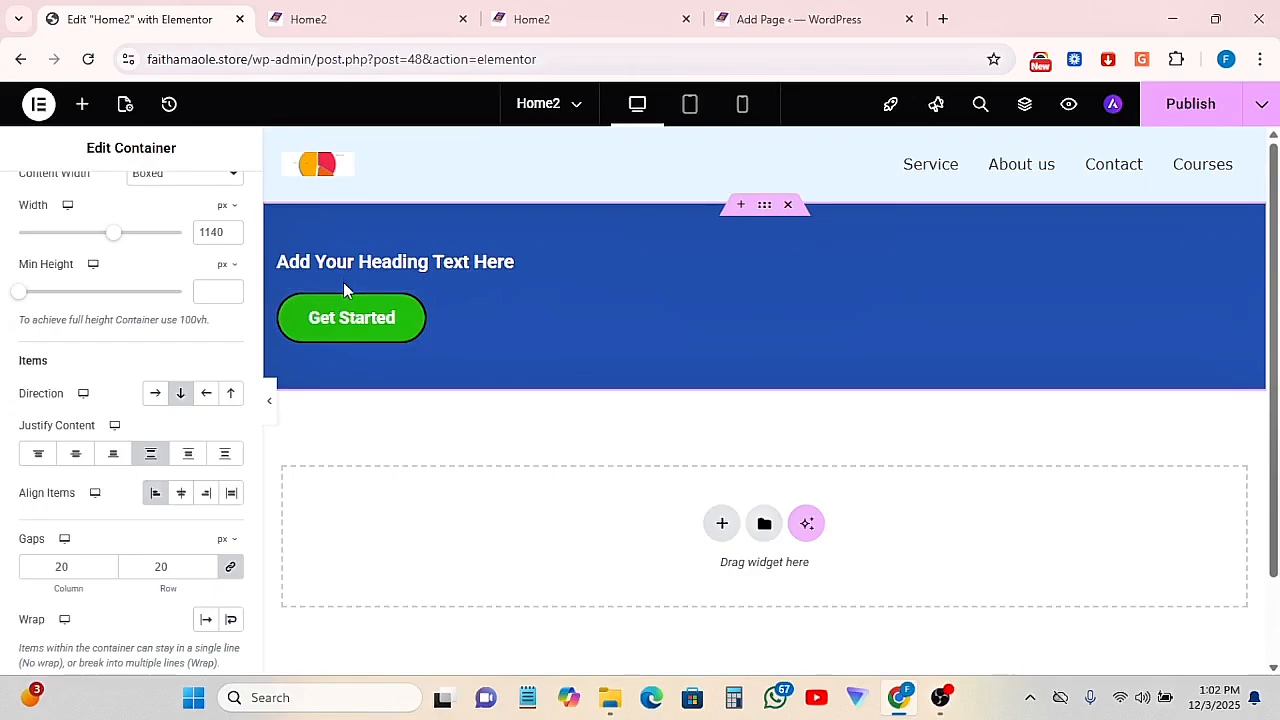
{"action": "left_click", "coordinate": [186, 494]}
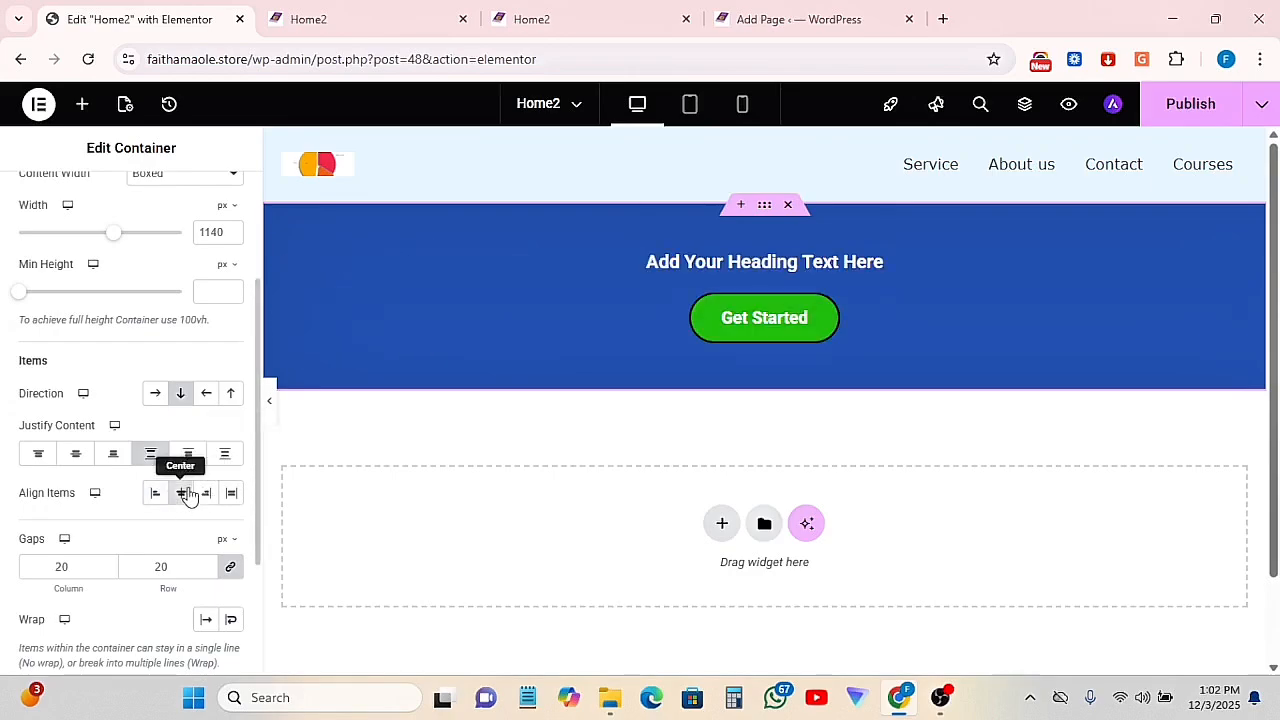
{"action": "left_click", "coordinate": [207, 494]}
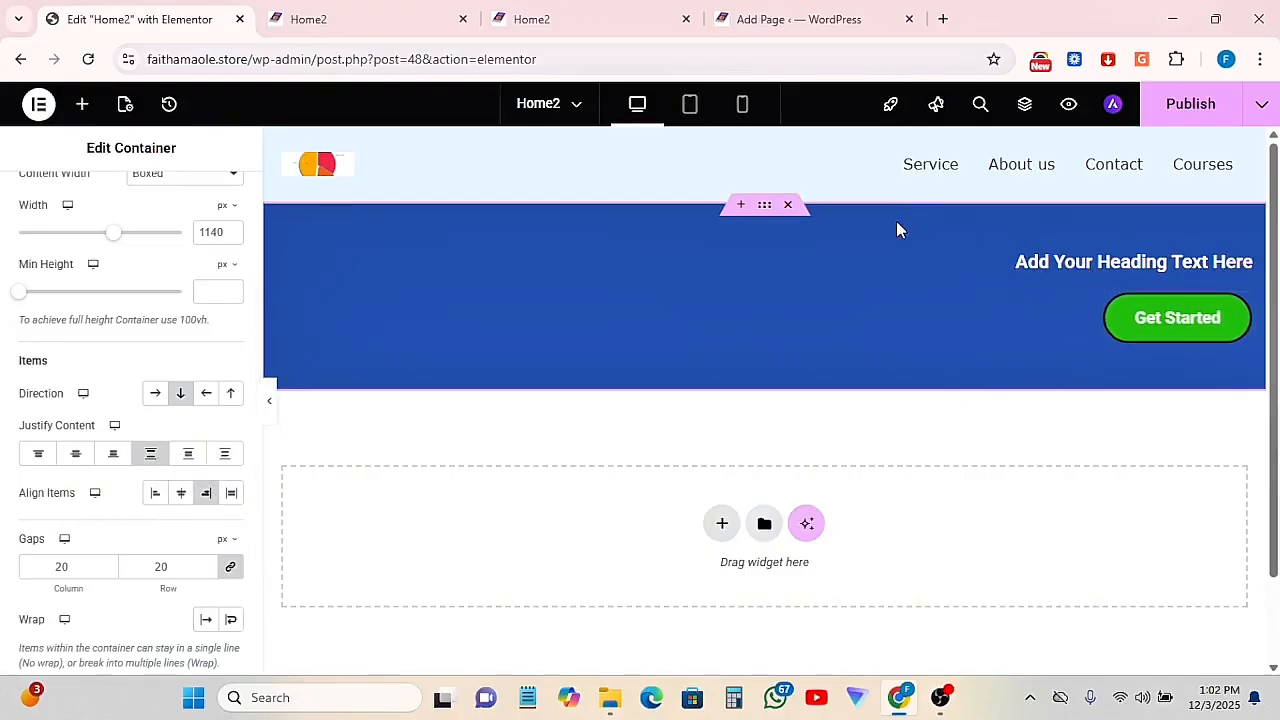
{"action": "left_click", "coordinate": [170, 494]}
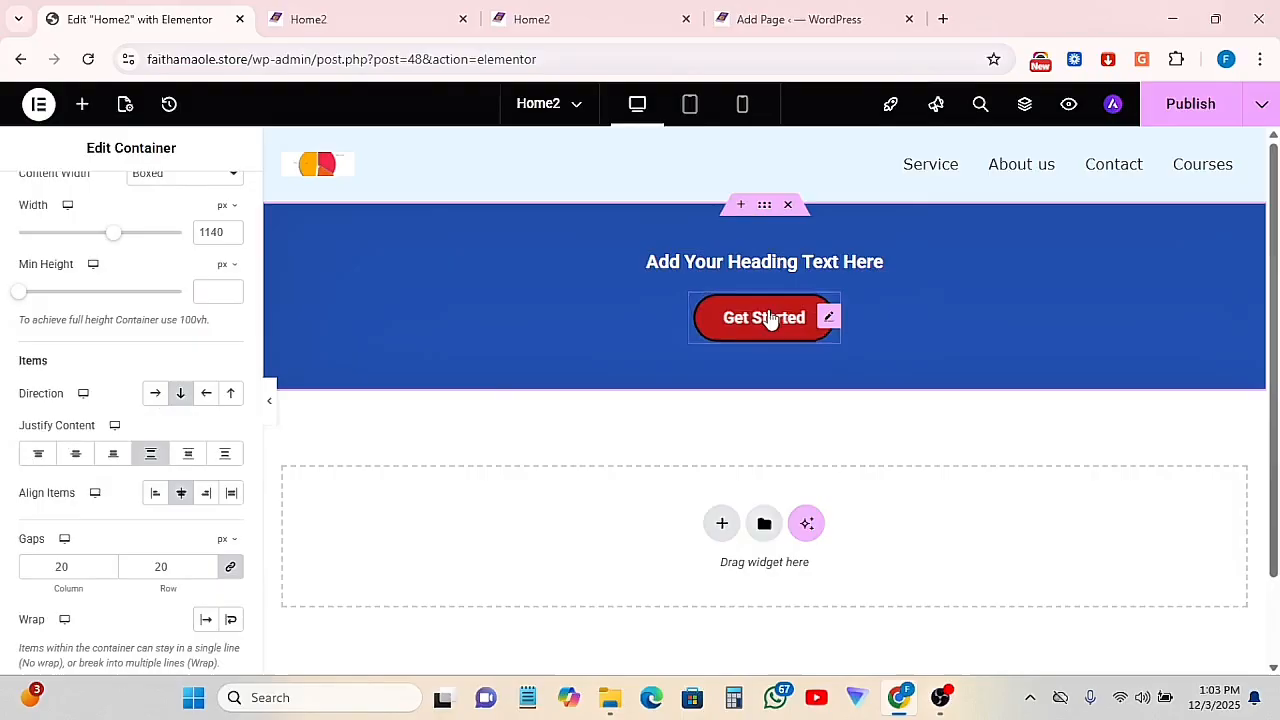
{"action": "left_click", "coordinate": [76, 455]}
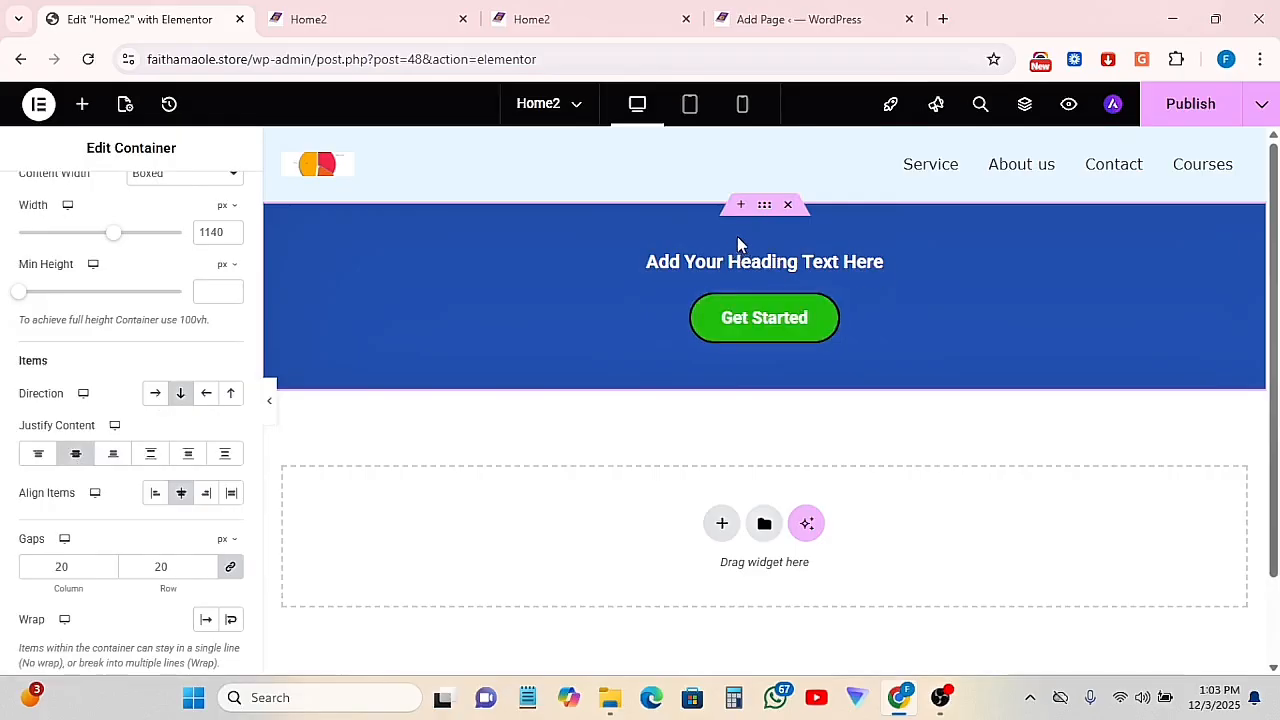
{"action": "left_click", "coordinate": [151, 453]}
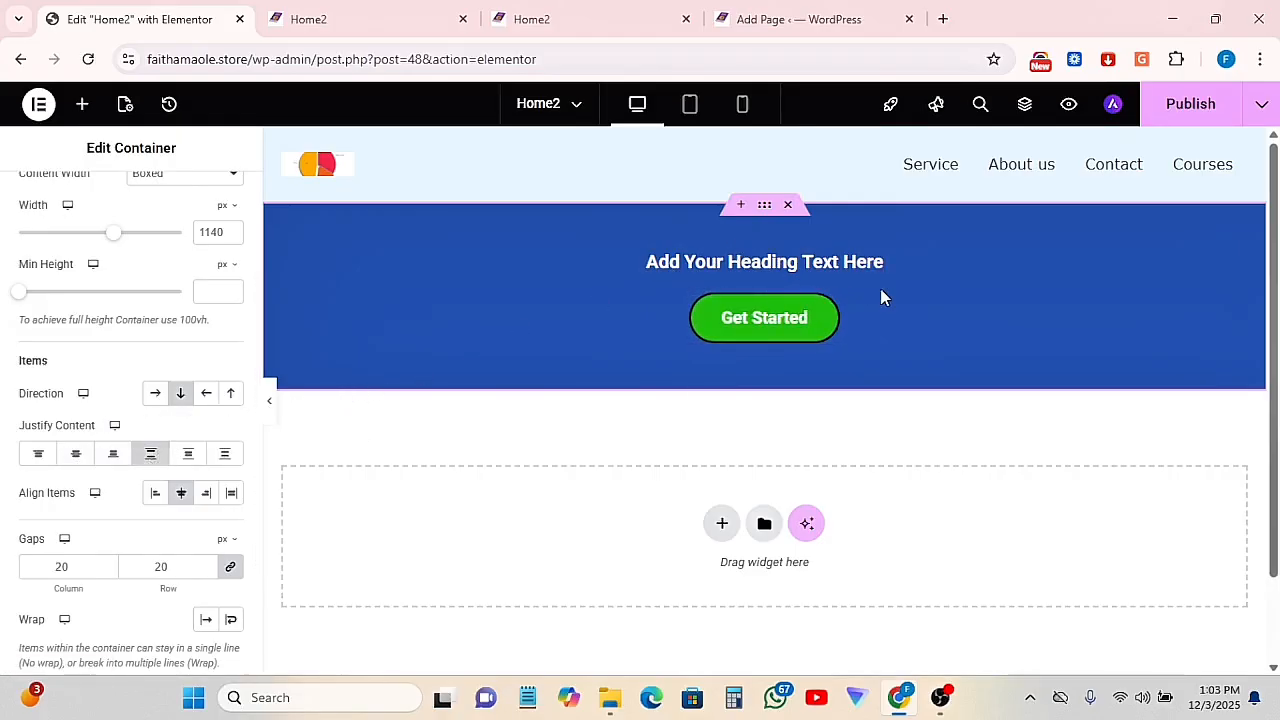
Set the blue container's linked column and row gaps to 30 px, trying 0 first
{"action": "scroll", "coordinate": [791, 428], "scroll_direction": "down", "scroll_amount": 1}
{"action": "scroll", "coordinate": [791, 410], "scroll_direction": "up", "scroll_amount": 1}
{"action": "double_click", "coordinate": [59, 567]}
{"action": "type", "text": "0"}
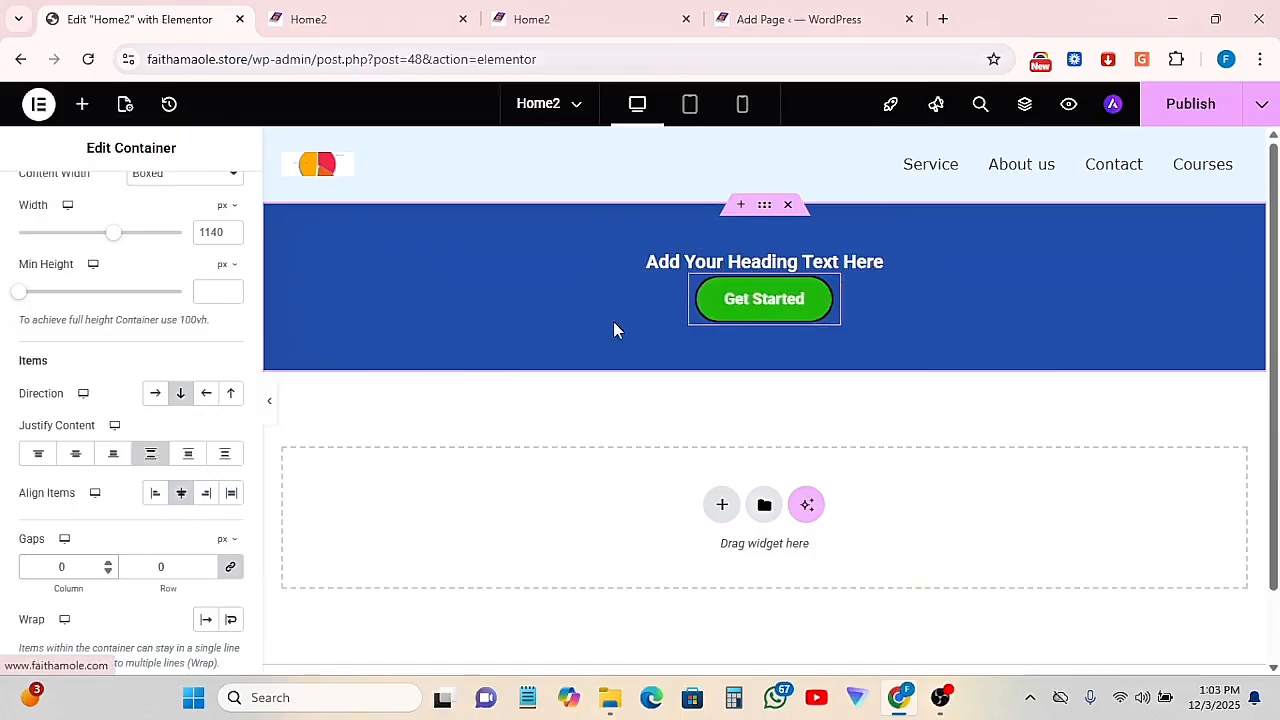
{"action": "type", "text": "3"}
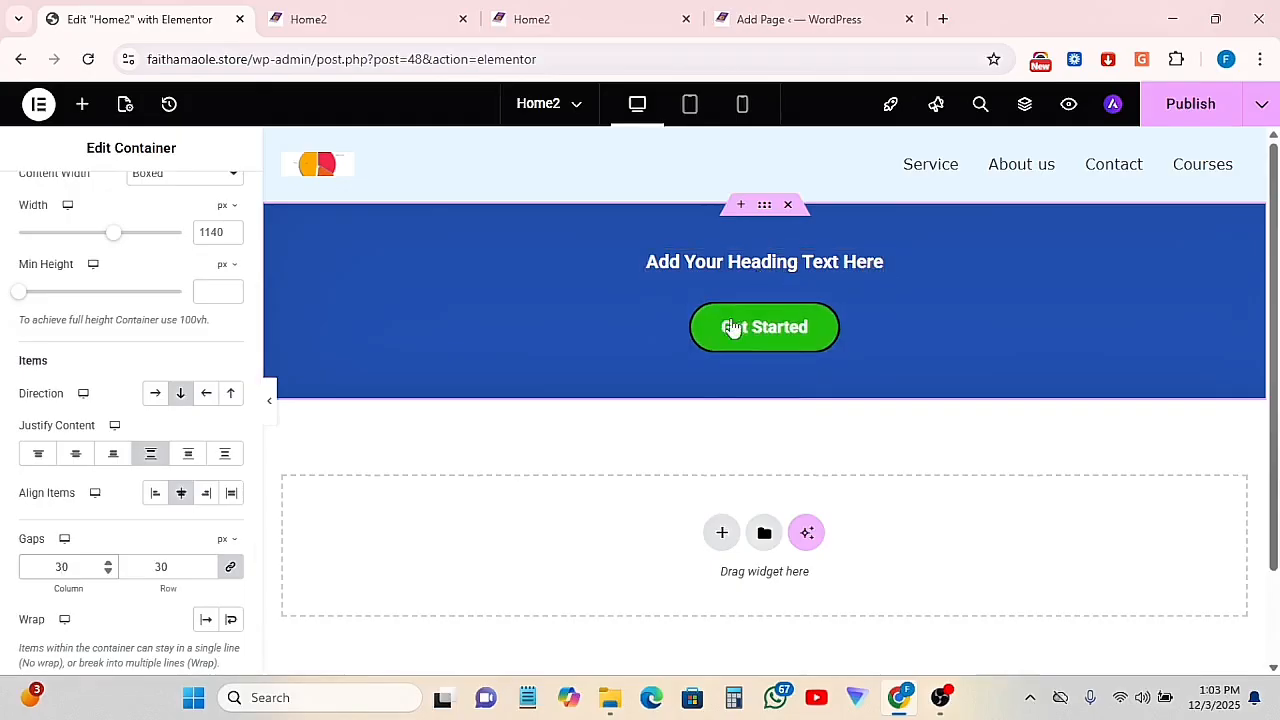
Set the blue container's items to Wrap, comparing with No Wrap
{"action": "scroll", "coordinate": [121, 600], "scroll_direction": "down", "scroll_amount": 1}
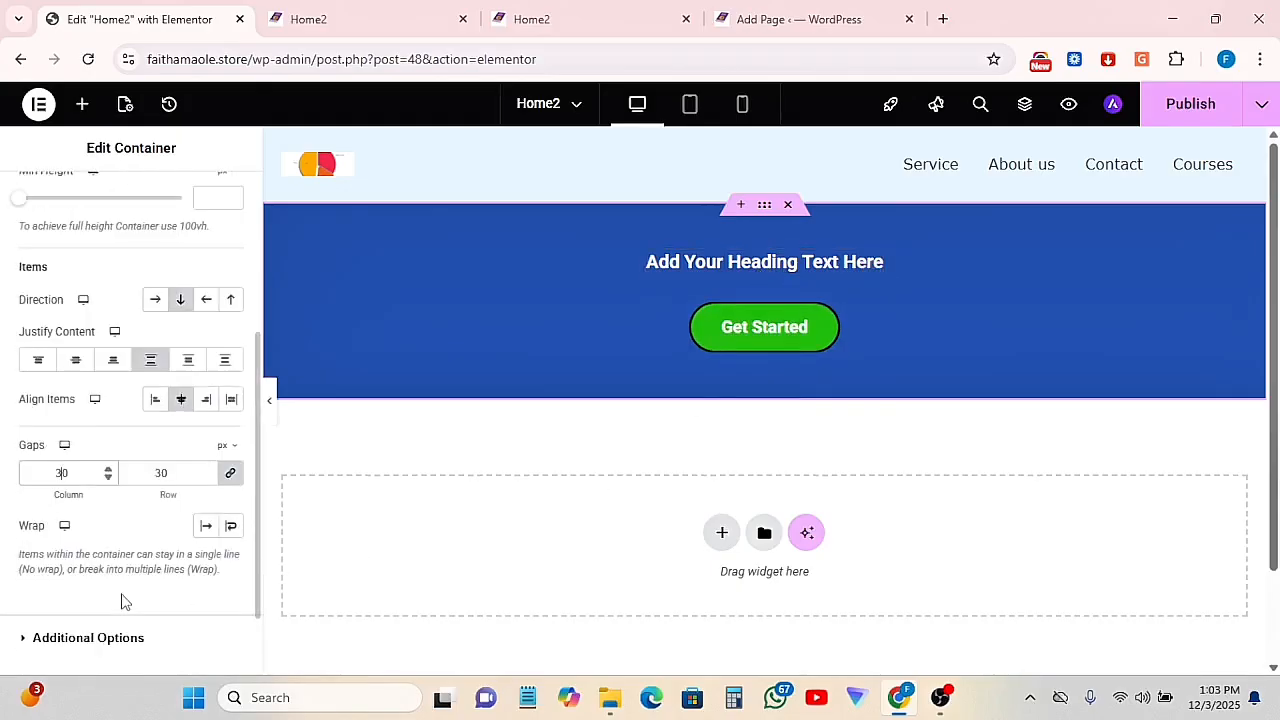
{"action": "left_click", "coordinate": [231, 529]}
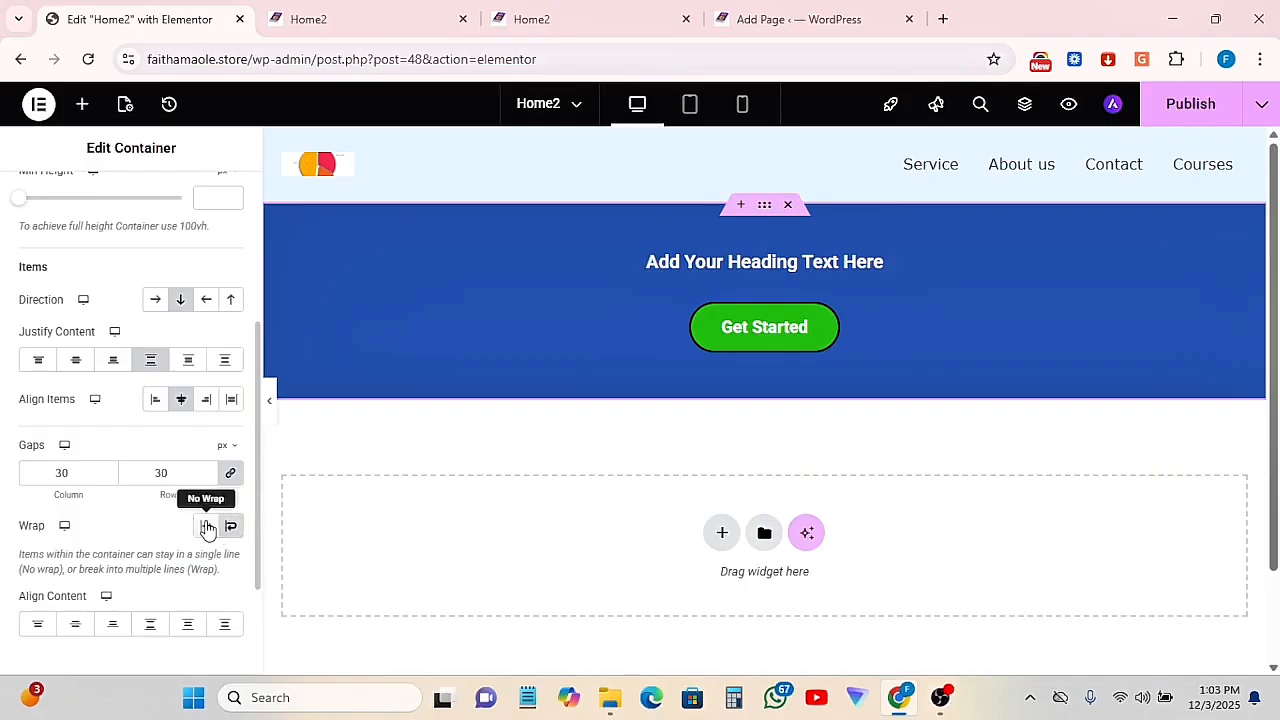
{"action": "left_click", "coordinate": [205, 525]}
{"action": "left_click", "coordinate": [231, 525]}
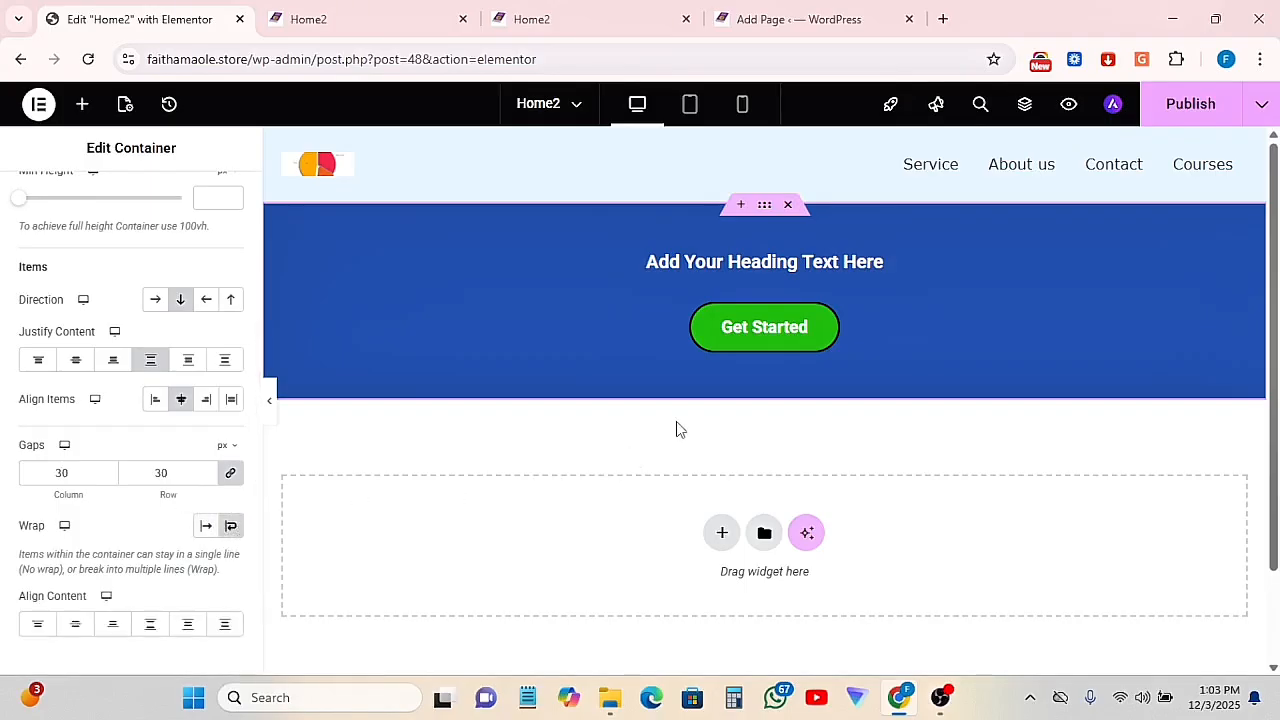
Add an Image widget below the Get Started button and insert the international payment in Nigeria picture from the media library
{"action": "scroll", "coordinate": [160, 380], "scroll_direction": "up", "scroll_amount": 3}
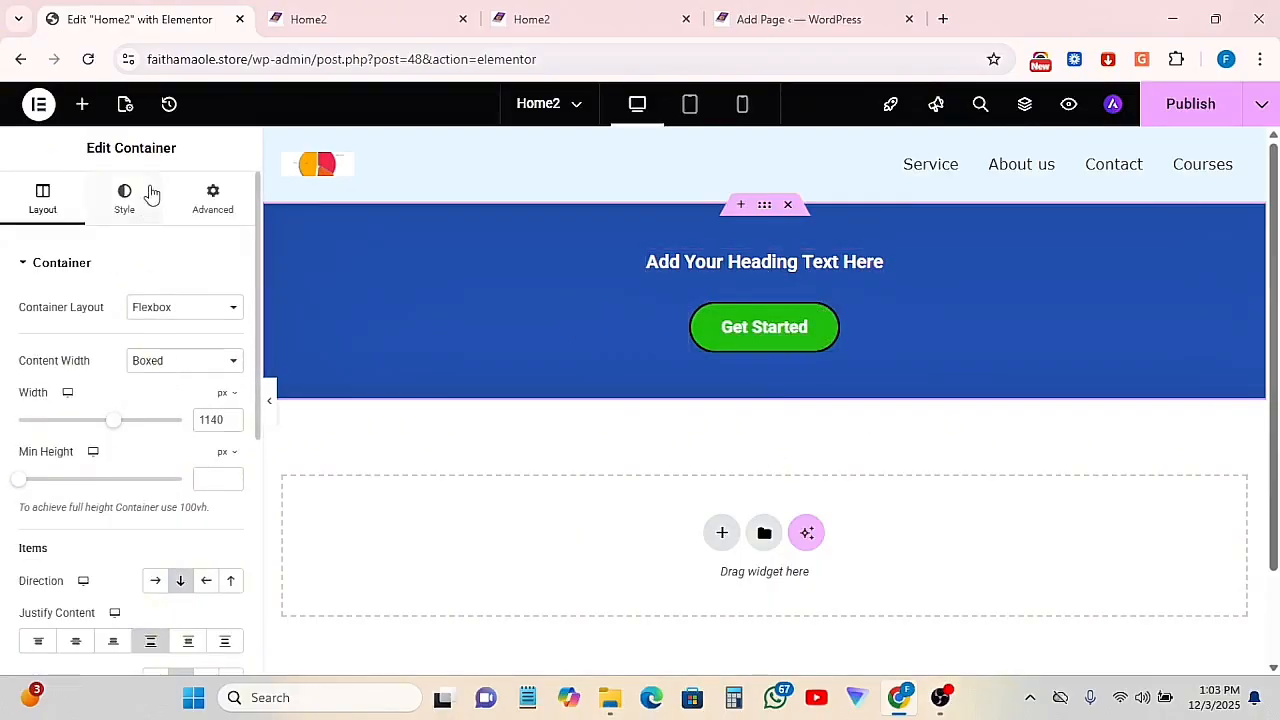
{"action": "left_click", "coordinate": [83, 104]}
{"action": "left_click_drag", "start_coordinate": [192, 494], "coordinate": [768, 352]}
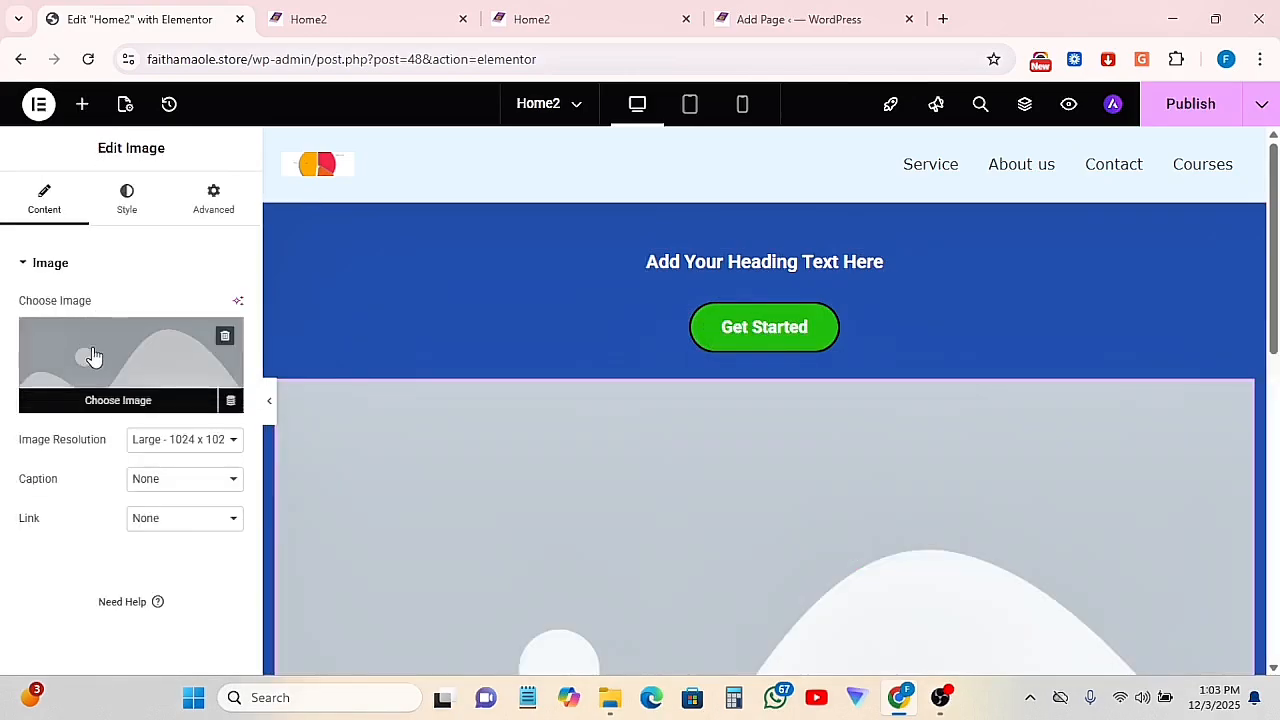
{"action": "left_click", "coordinate": [107, 348]}
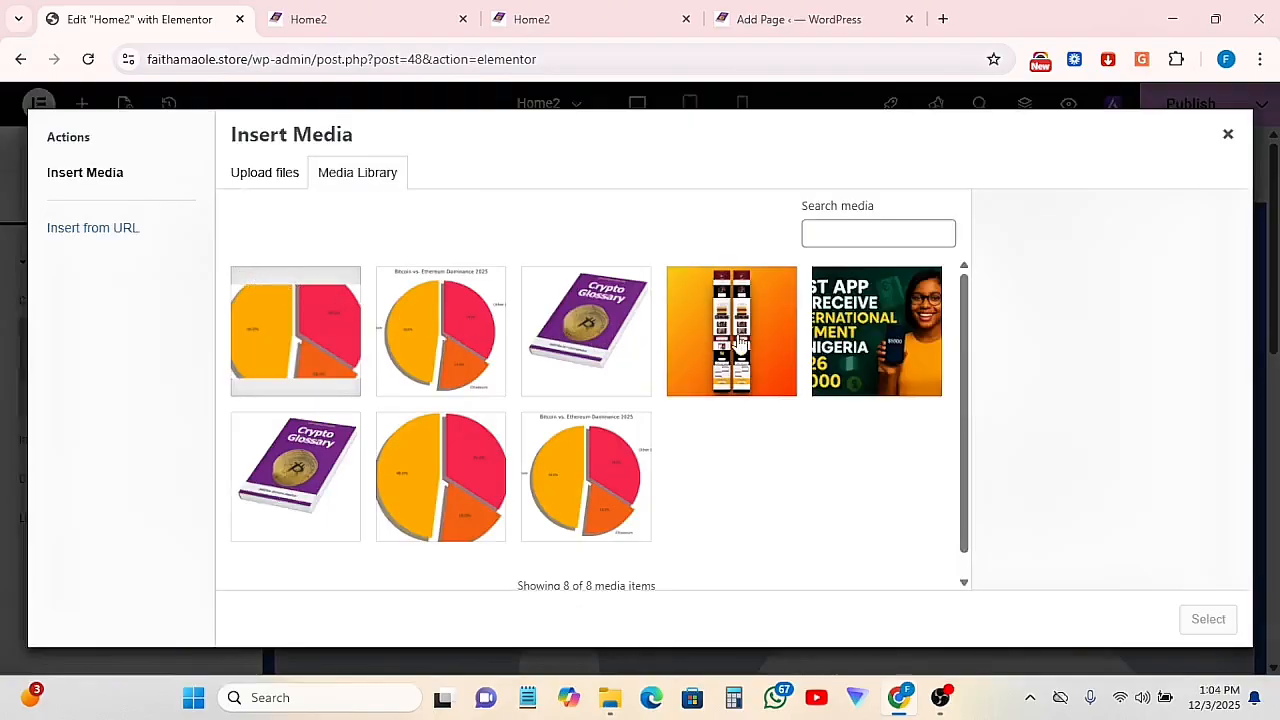
{"action": "left_click", "coordinate": [876, 330]}
{"action": "left_click", "coordinate": [1207, 620]}
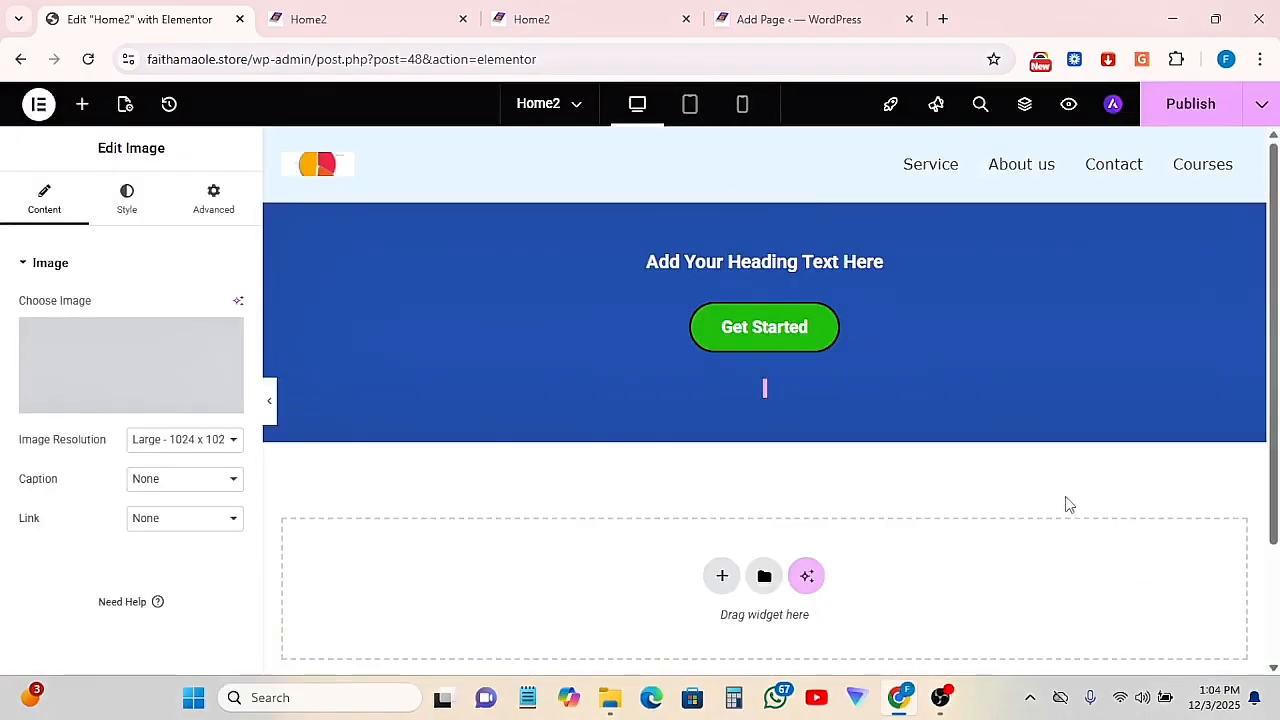
Set the width of the image in the blue section to 51%
{"action": "scroll", "coordinate": [977, 488], "scroll_direction": "down", "scroll_amount": 3}
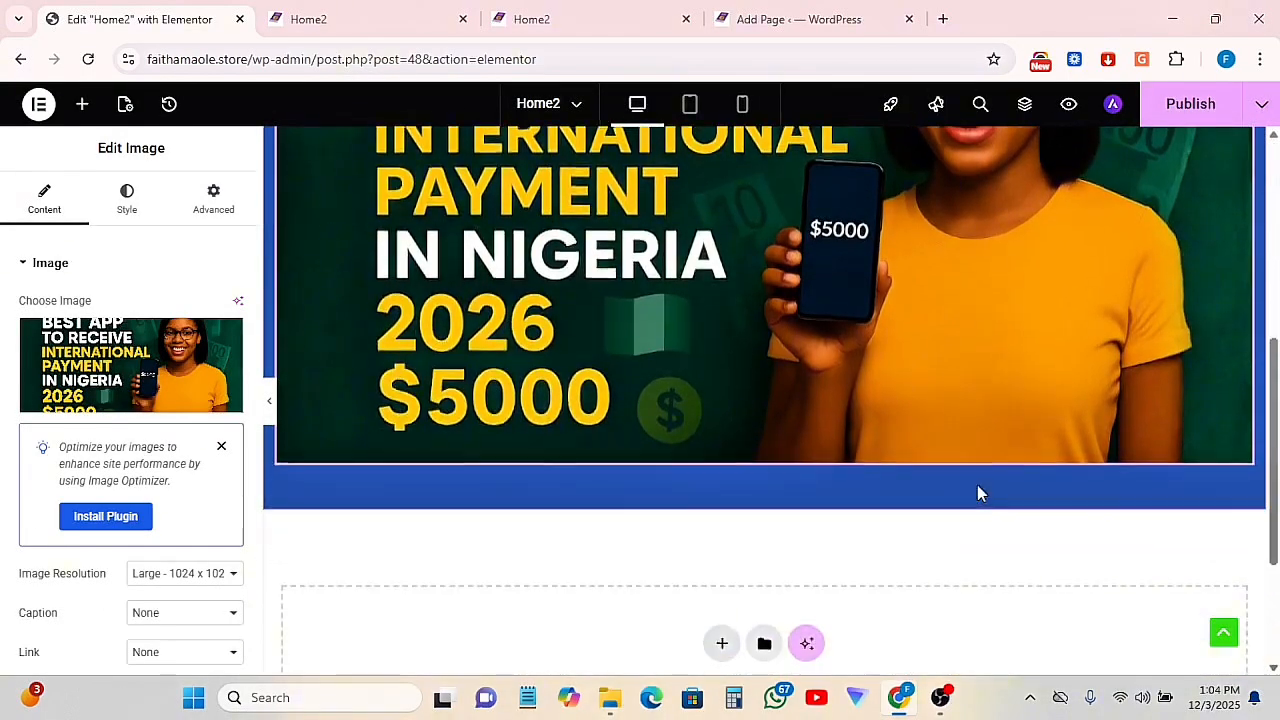
{"action": "scroll", "coordinate": [977, 490], "scroll_direction": "up", "scroll_amount": 4}
{"action": "scroll", "coordinate": [185, 543], "scroll_direction": "down", "scroll_amount": 1}
{"action": "scroll", "coordinate": [185, 543], "scroll_direction": "up", "scroll_amount": 1}
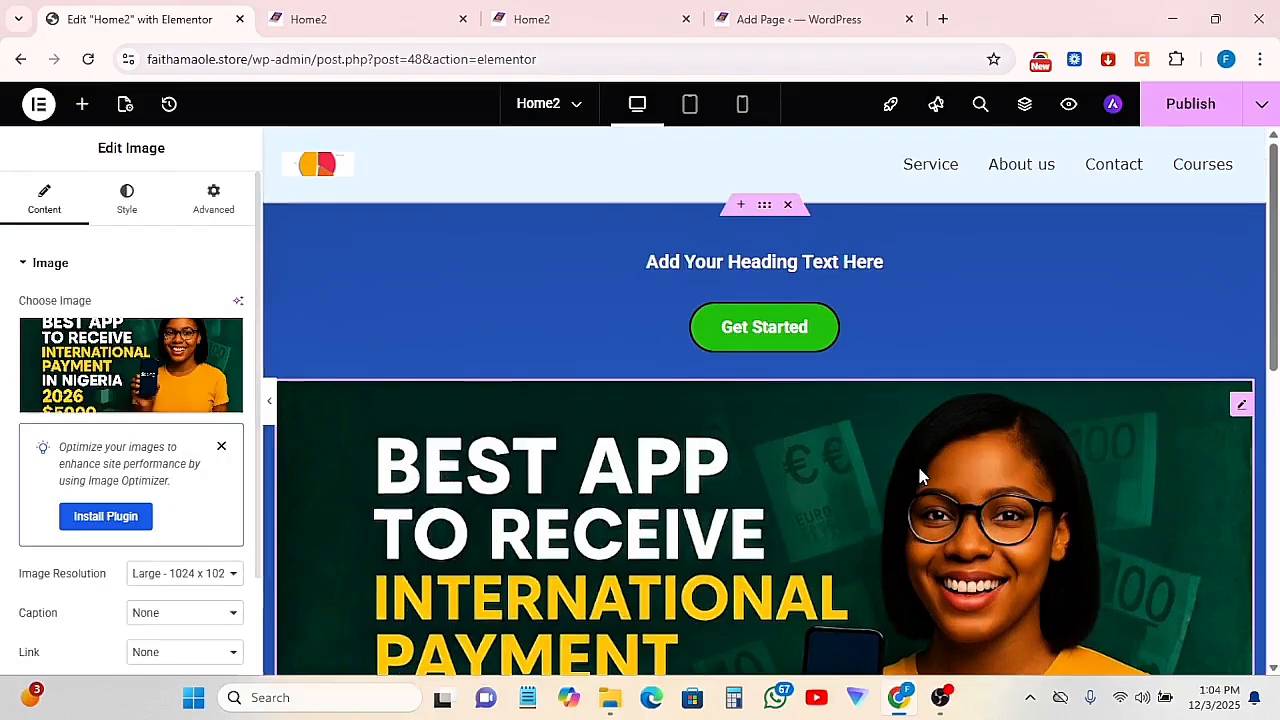
{"action": "left_click", "coordinate": [130, 208]}
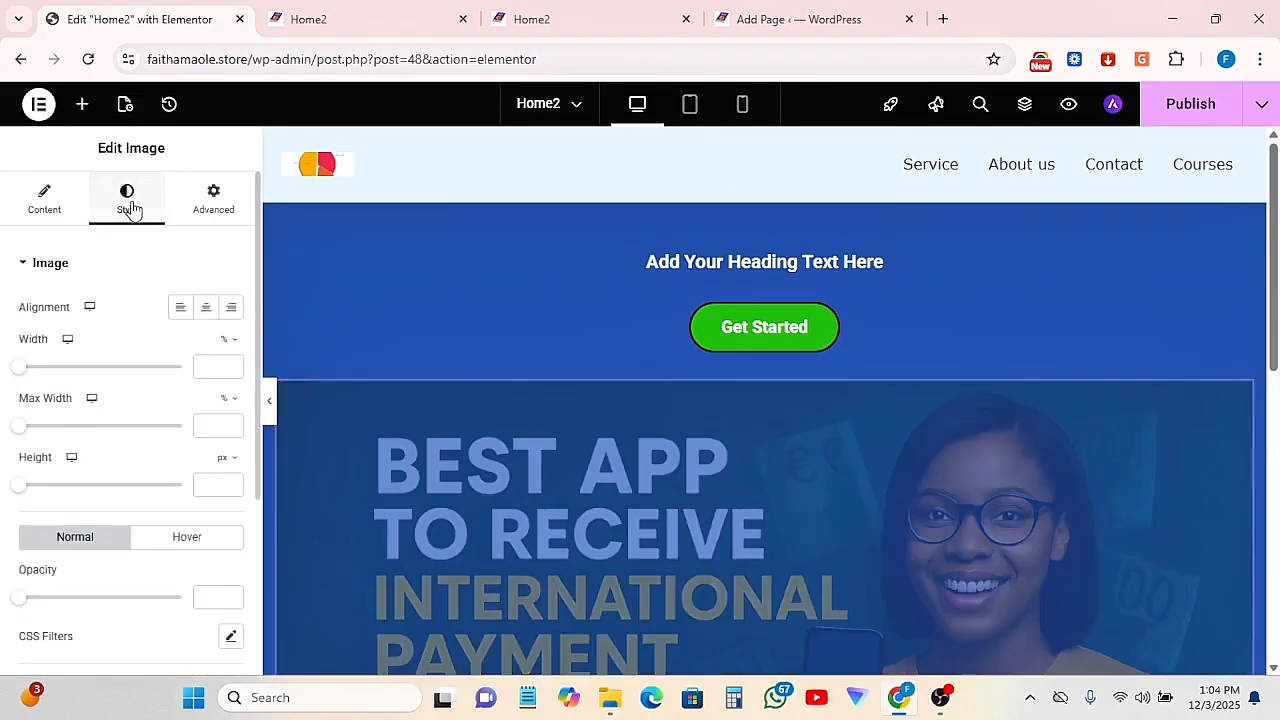
{"action": "left_click_drag", "start_coordinate": [14, 367], "coordinate": [93, 364]}
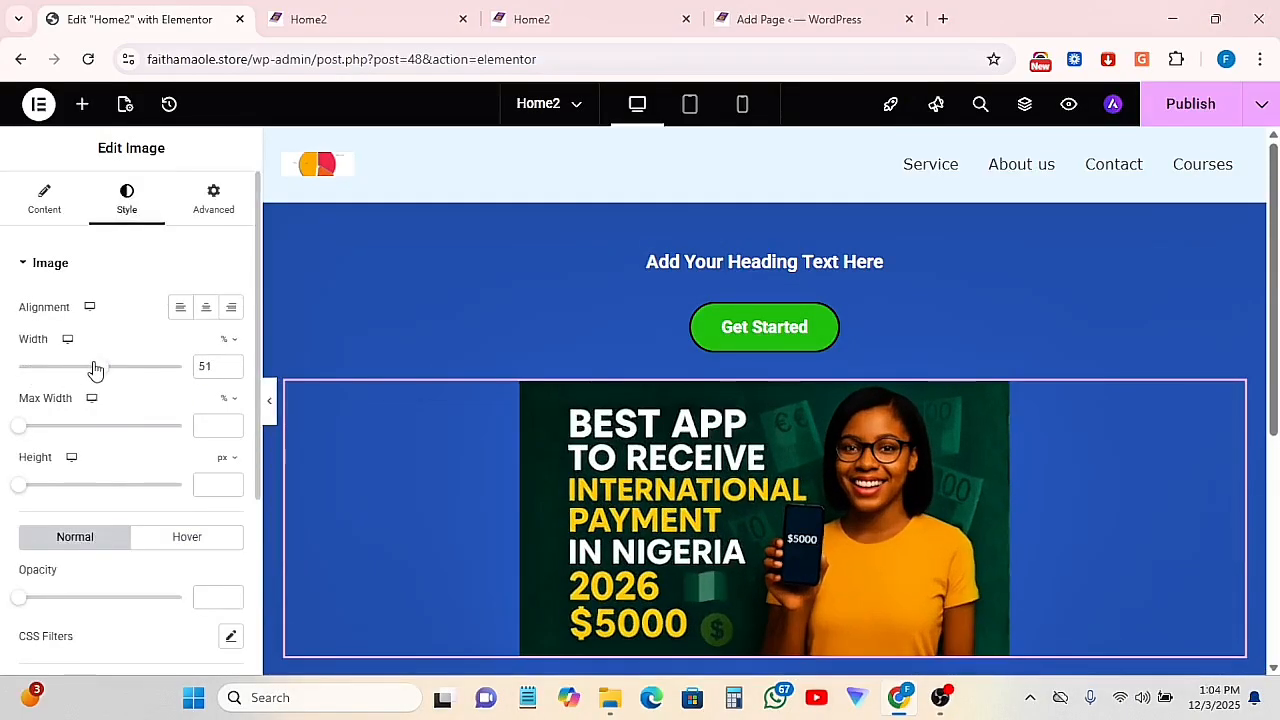
Round all corners of the image with a 20 px border radius, trying 60 px first
{"action": "scroll", "coordinate": [97, 451], "scroll_direction": "down", "scroll_amount": 3}
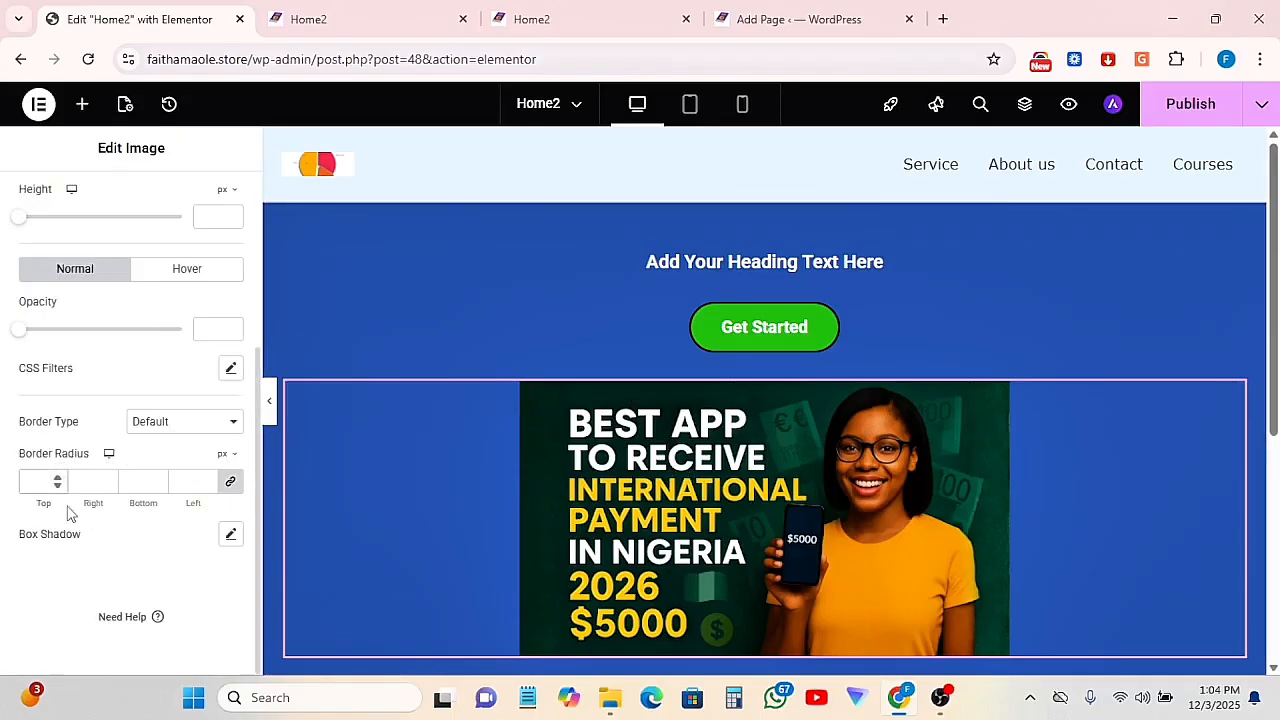
{"action": "type", "text": "60"}
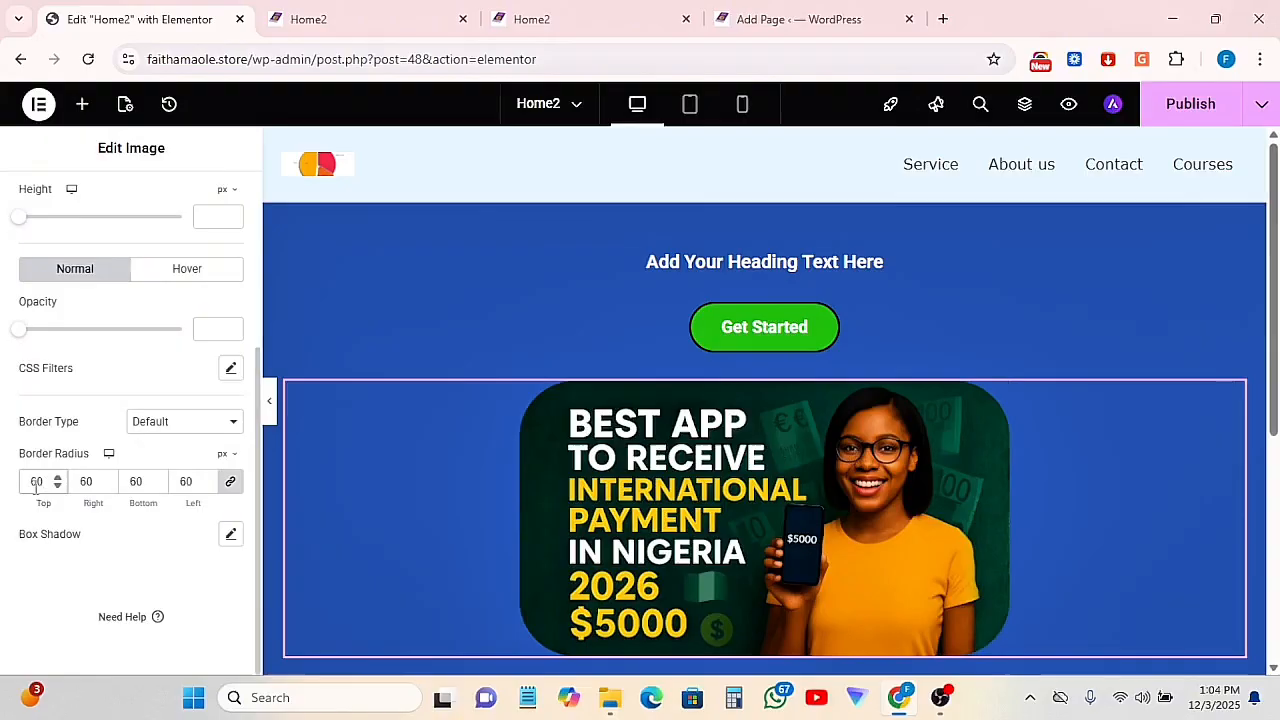
{"action": "type", "text": "20"}
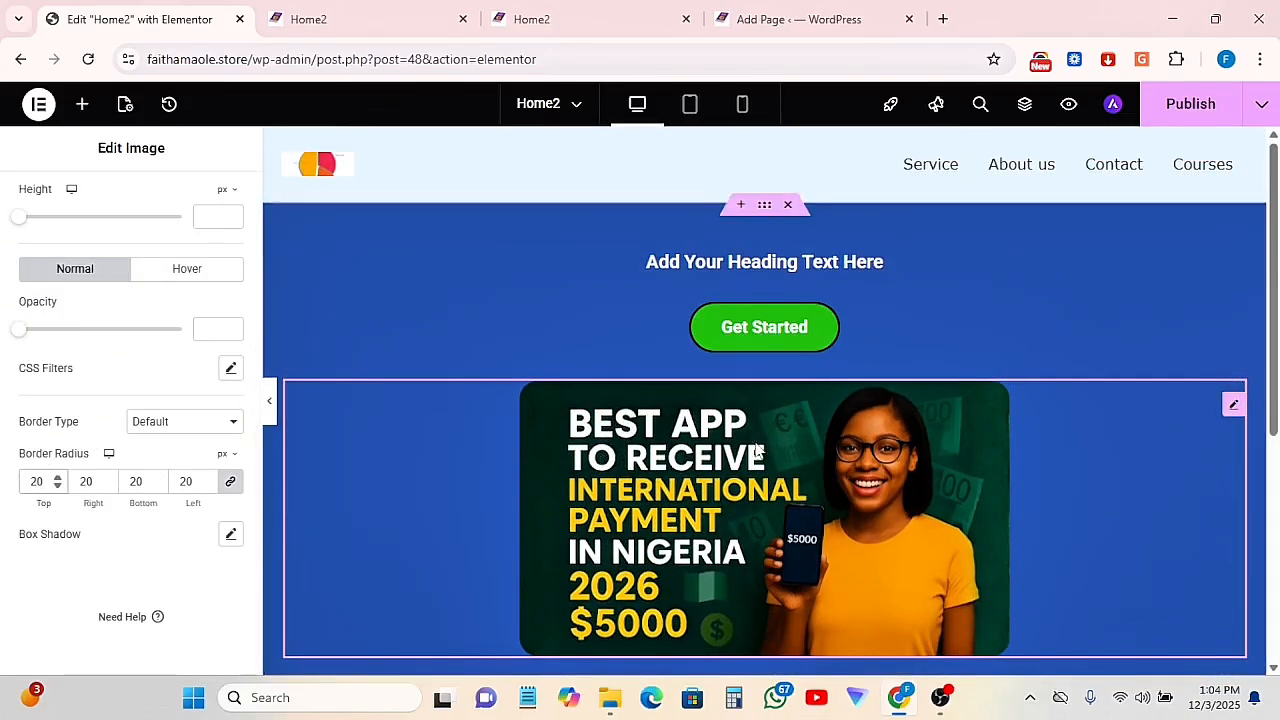
Duplicate the whole blue container and select the copy for editing
{"action": "scroll", "coordinate": [760, 451], "scroll_direction": "down", "scroll_amount": 3}
{"action": "scroll", "coordinate": [775, 428], "scroll_direction": "up", "scroll_amount": 3}
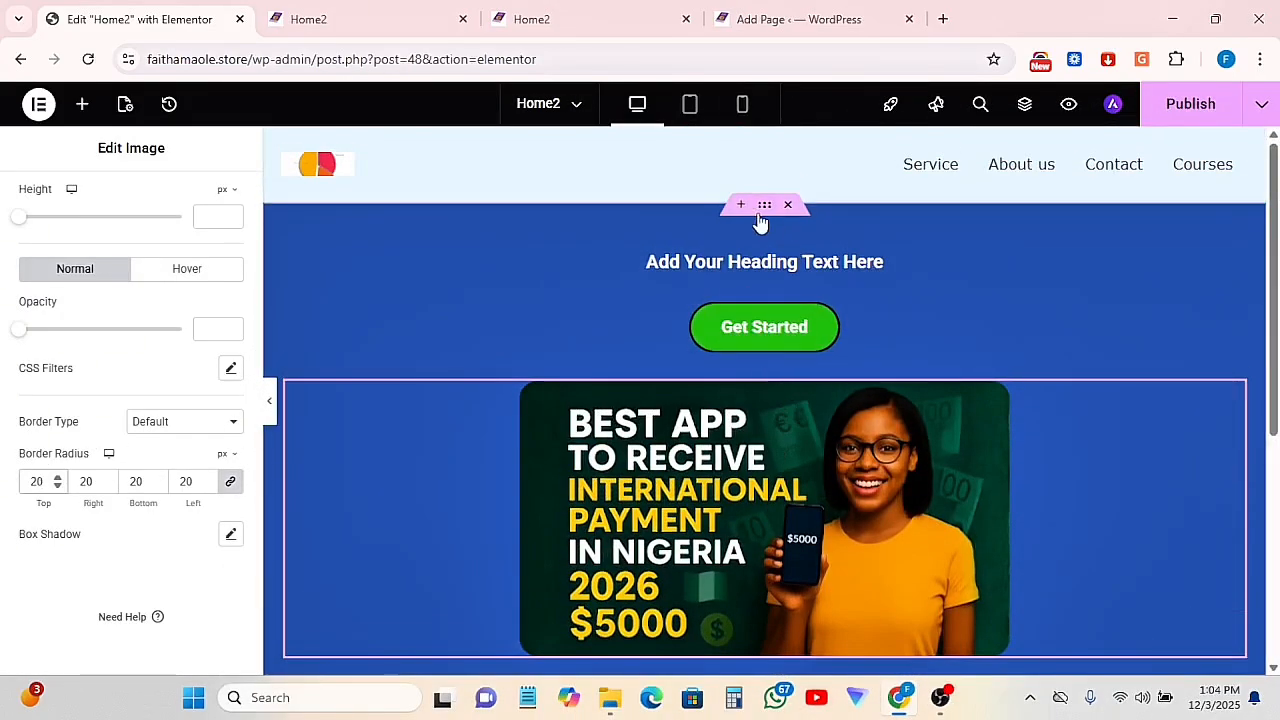
{"action": "right_click", "coordinate": [766, 208]}
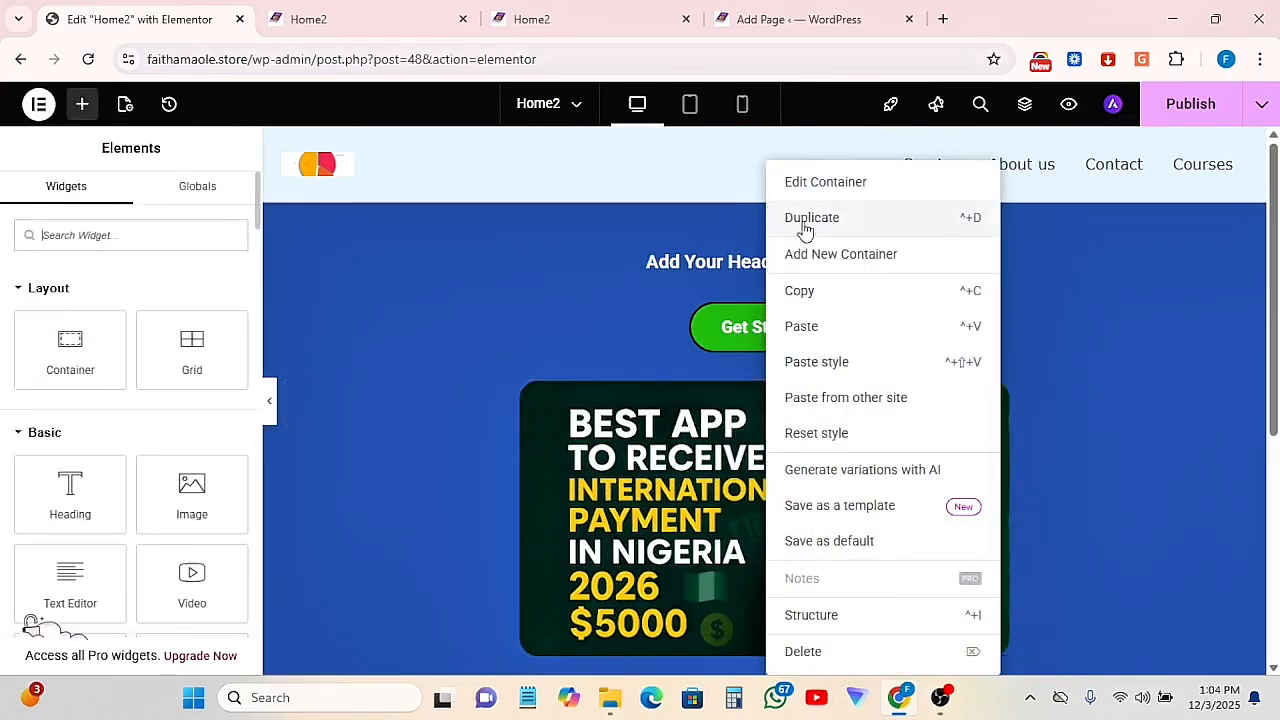
{"action": "left_click", "coordinate": [812, 218]}
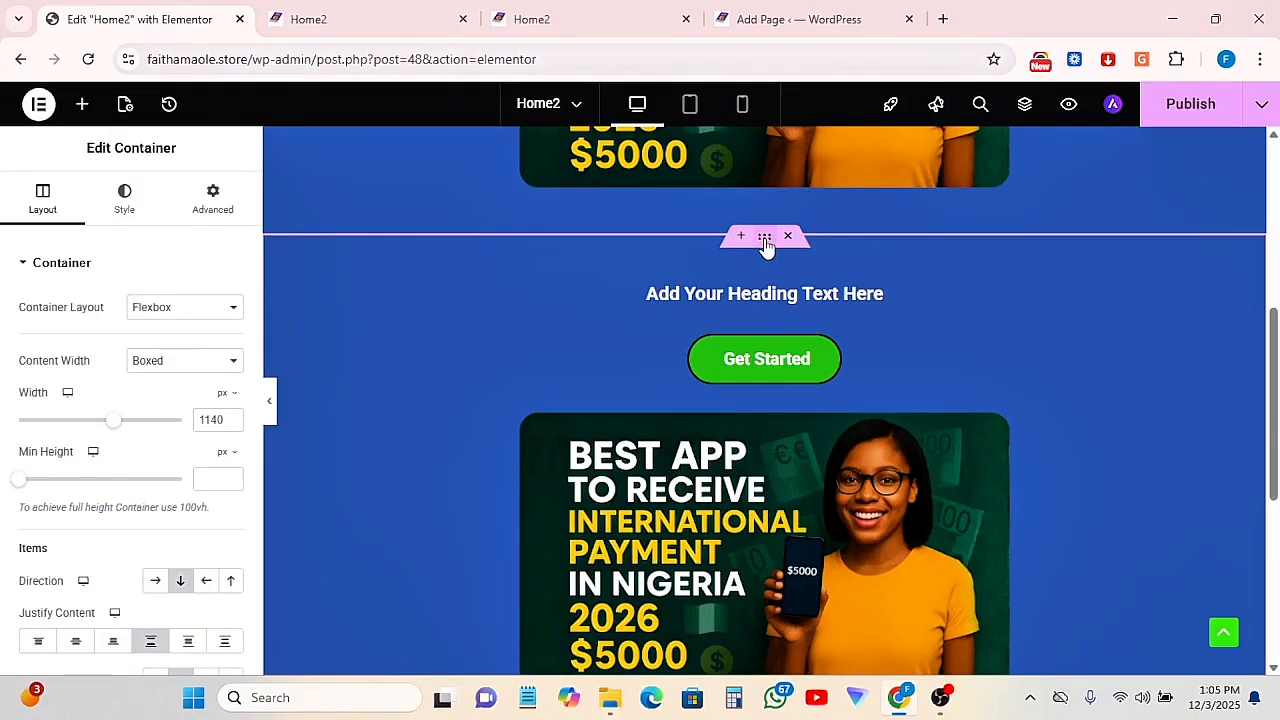
Set the duplicated container's background colour to purple, #782AB1, and compare it with the blue section above
{"action": "left_click", "coordinate": [125, 212]}
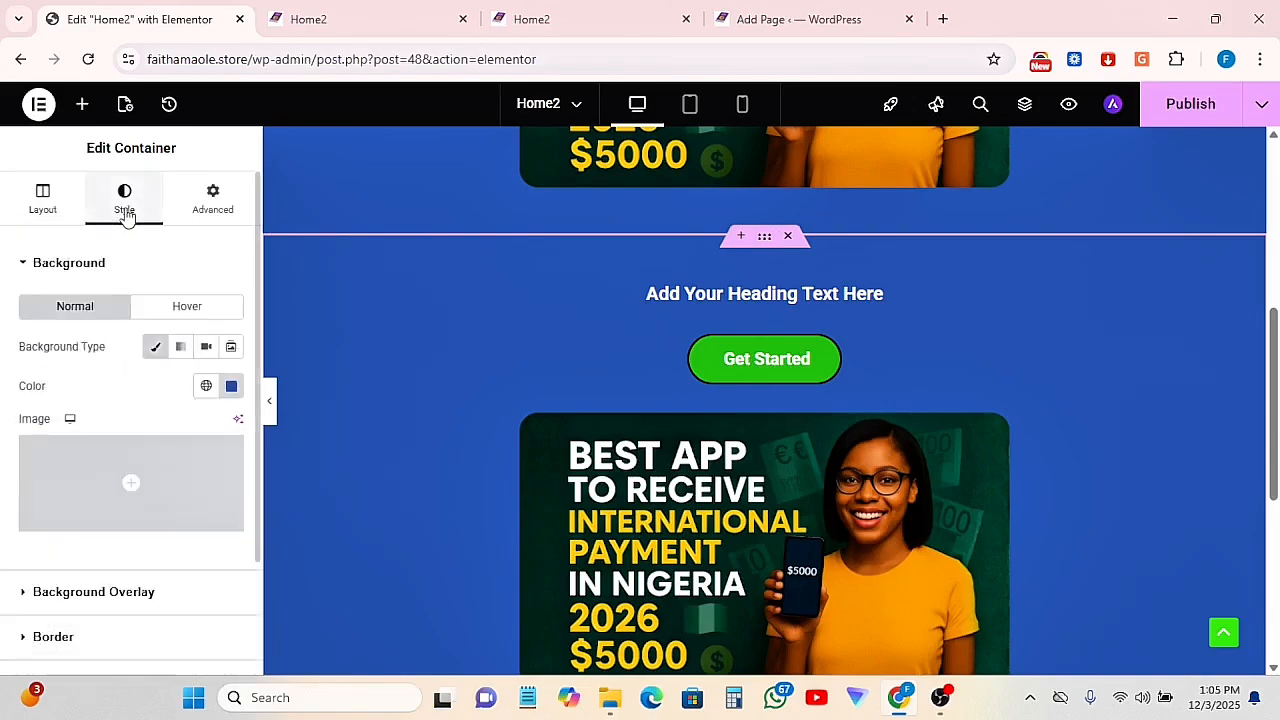
{"action": "left_click", "coordinate": [232, 386]}
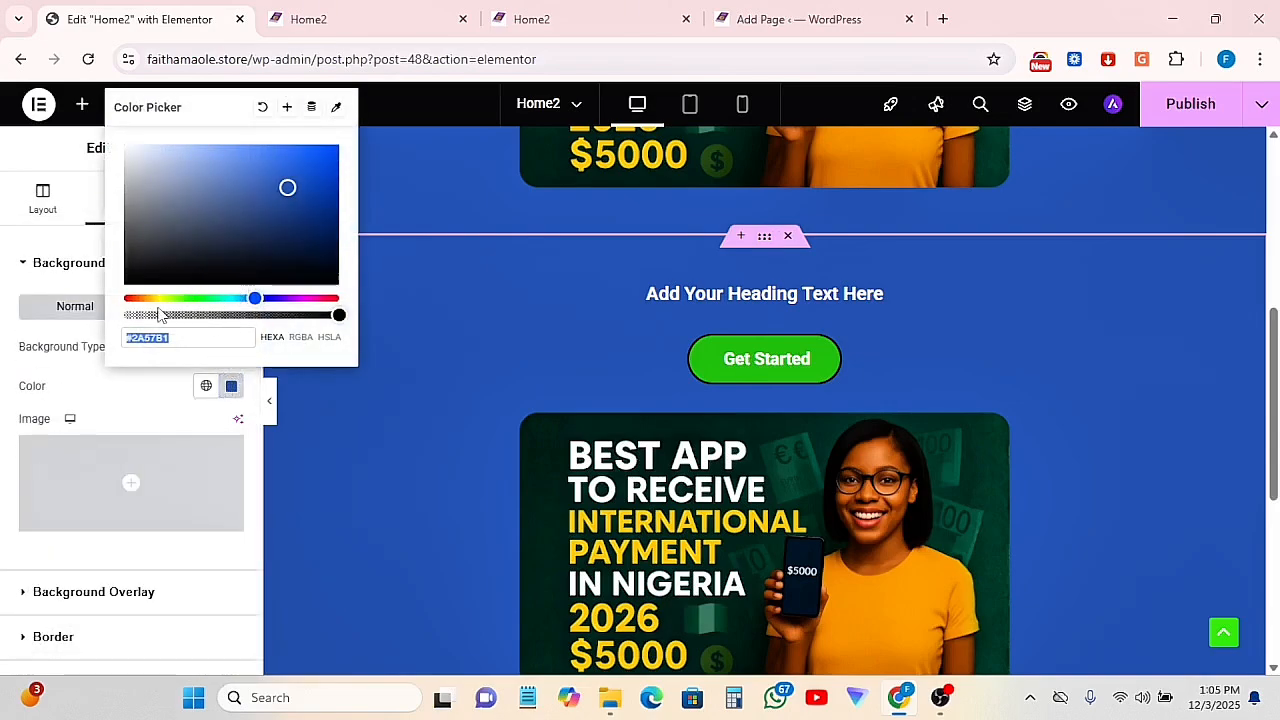
{"action": "left_click", "coordinate": [287, 298]}
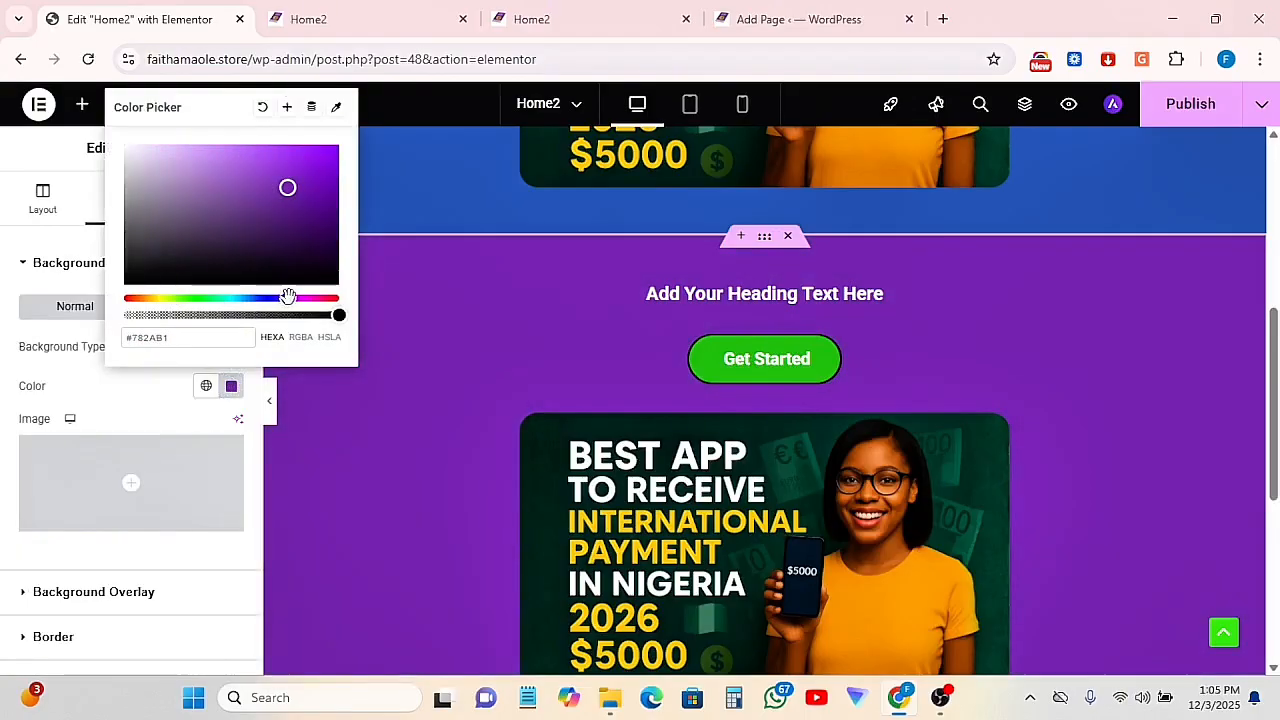
{"action": "scroll", "coordinate": [1058, 390], "scroll_direction": "down", "scroll_amount": 3}
{"action": "scroll", "coordinate": [1061, 394], "scroll_direction": "up", "scroll_amount": 6}
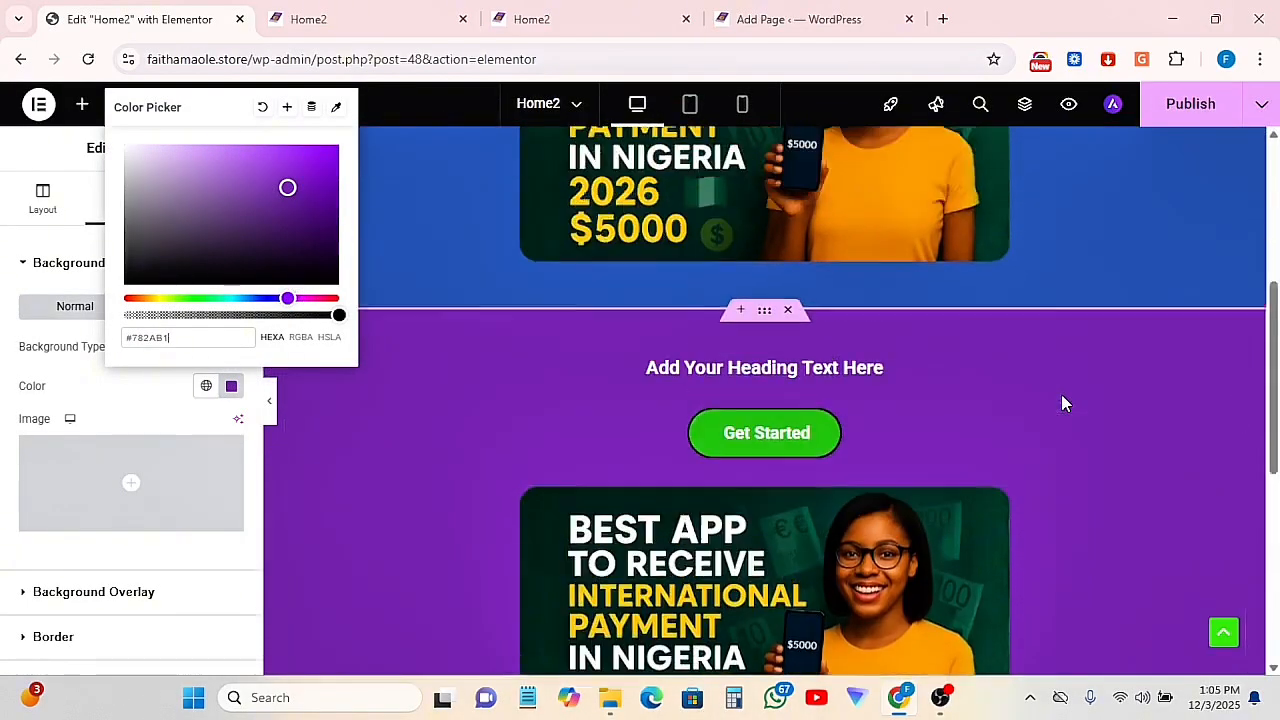
{"action": "scroll", "coordinate": [1062, 405], "scroll_direction": "down", "scroll_amount": 4}
{"action": "scroll", "coordinate": [1061, 405], "scroll_direction": "up", "scroll_amount": 3}
{"action": "scroll", "coordinate": [1062, 412], "scroll_direction": "down", "scroll_amount": 2}
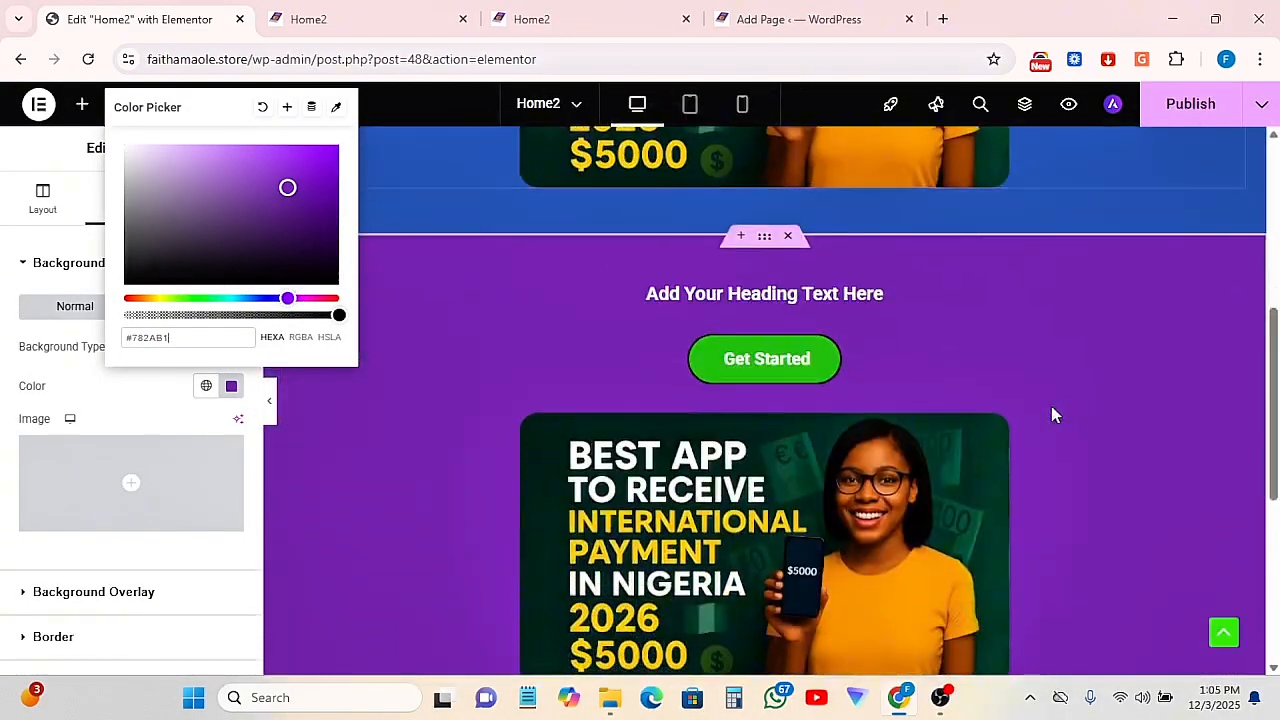
Copy the purple container and paste it as another section at the end of the page
{"action": "right_click", "coordinate": [759, 243]}
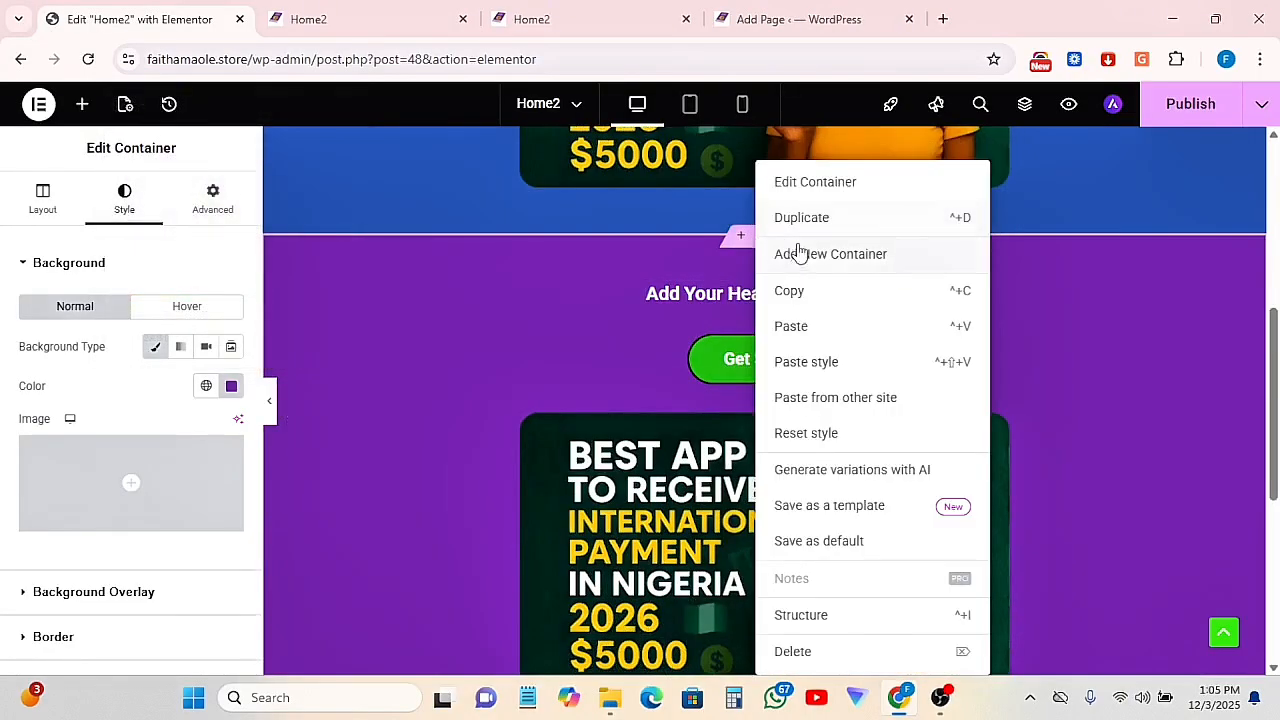
{"action": "left_click", "coordinate": [800, 292]}
{"action": "scroll", "coordinate": [820, 327], "scroll_direction": "down", "scroll_amount": 1}
{"action": "scroll", "coordinate": [820, 327], "scroll_direction": "down", "scroll_amount": 5}
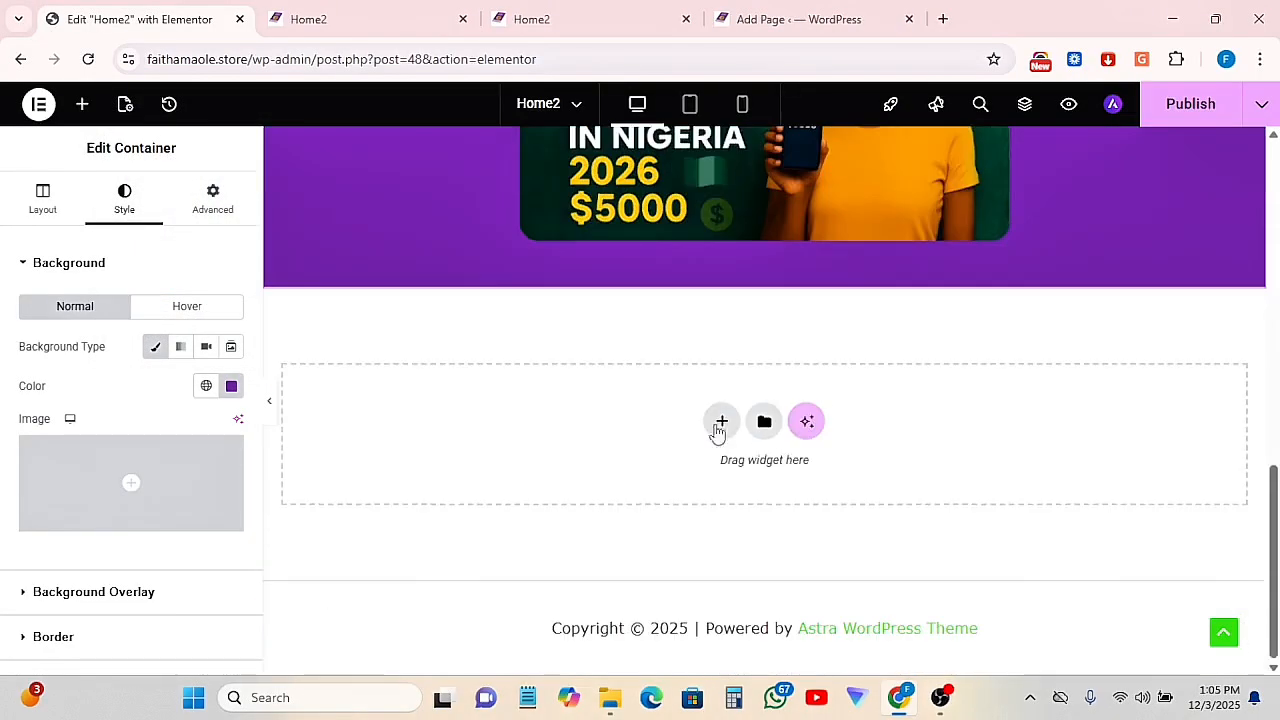
{"action": "right_click", "coordinate": [645, 417]}
{"action": "left_click", "coordinate": [686, 436]}
{"action": "scroll", "coordinate": [692, 432], "scroll_direction": "up", "scroll_amount": 2}
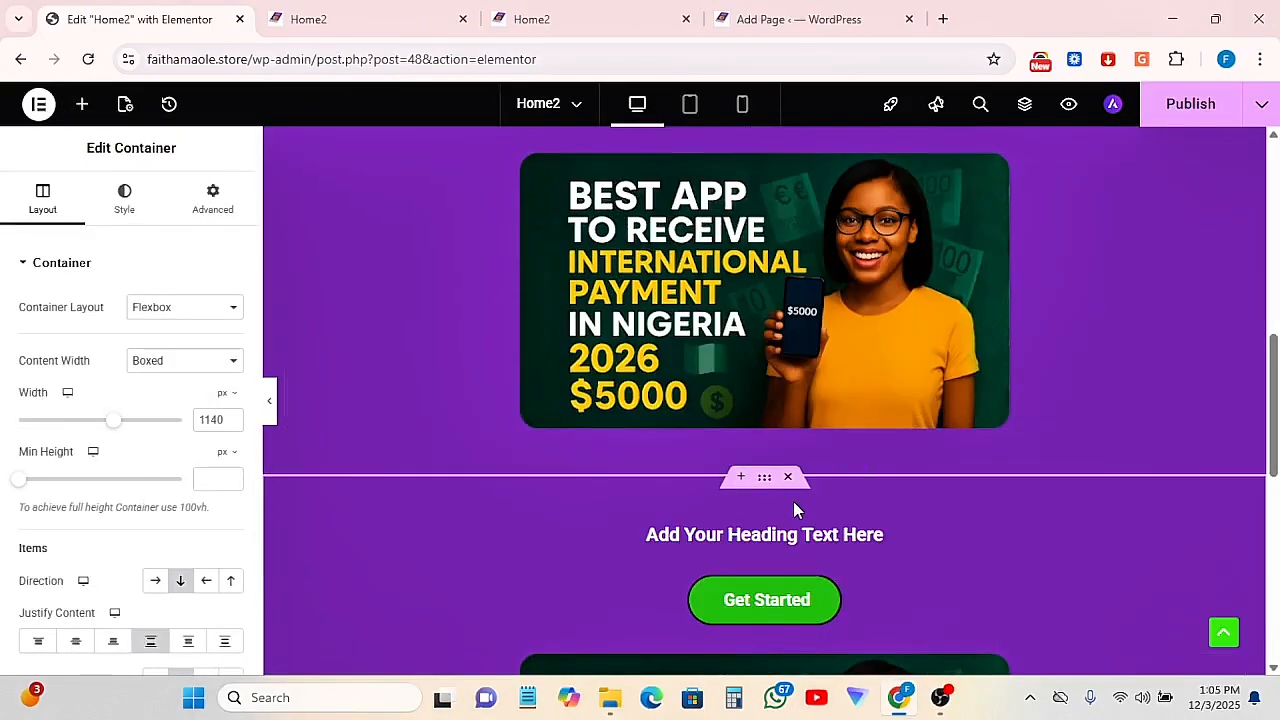
Delete all existing sections from the page and add a flexbox container with two equal columns side by side
{"action": "left_click", "coordinate": [788, 477]}
{"action": "scroll", "coordinate": [814, 478], "scroll_direction": "down", "scroll_amount": 2}
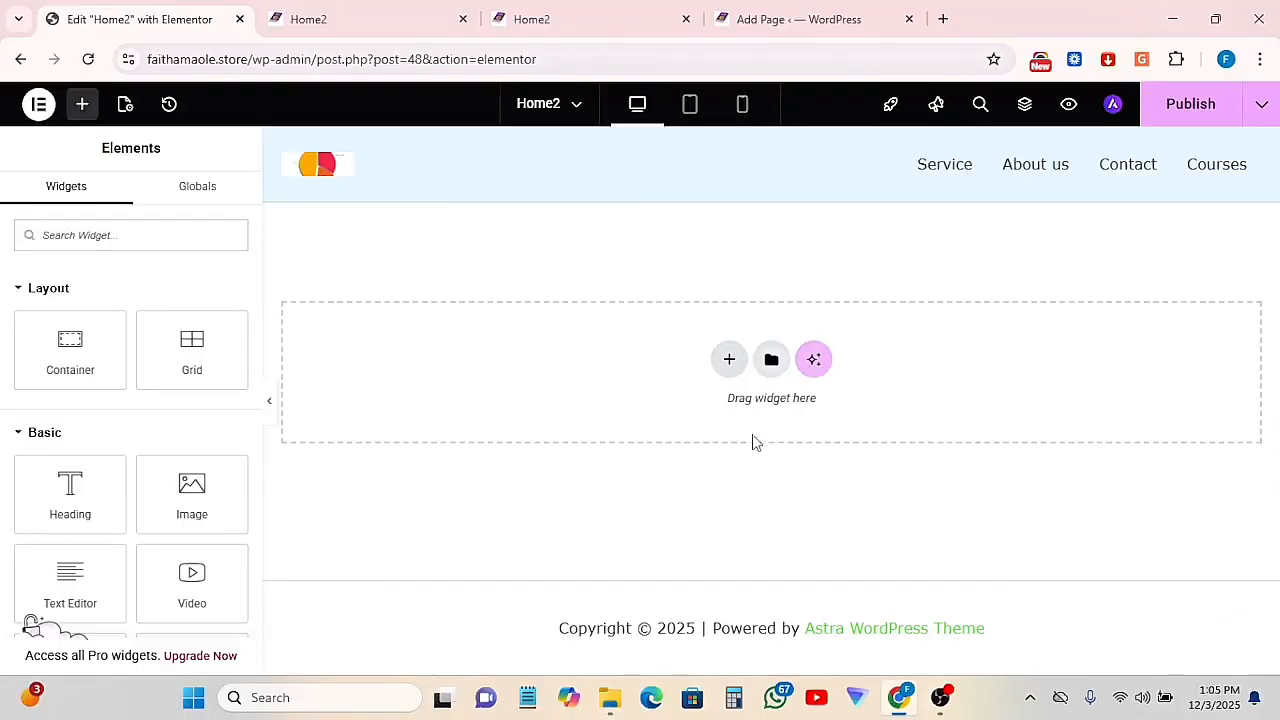
{"action": "left_click", "coordinate": [733, 360]}
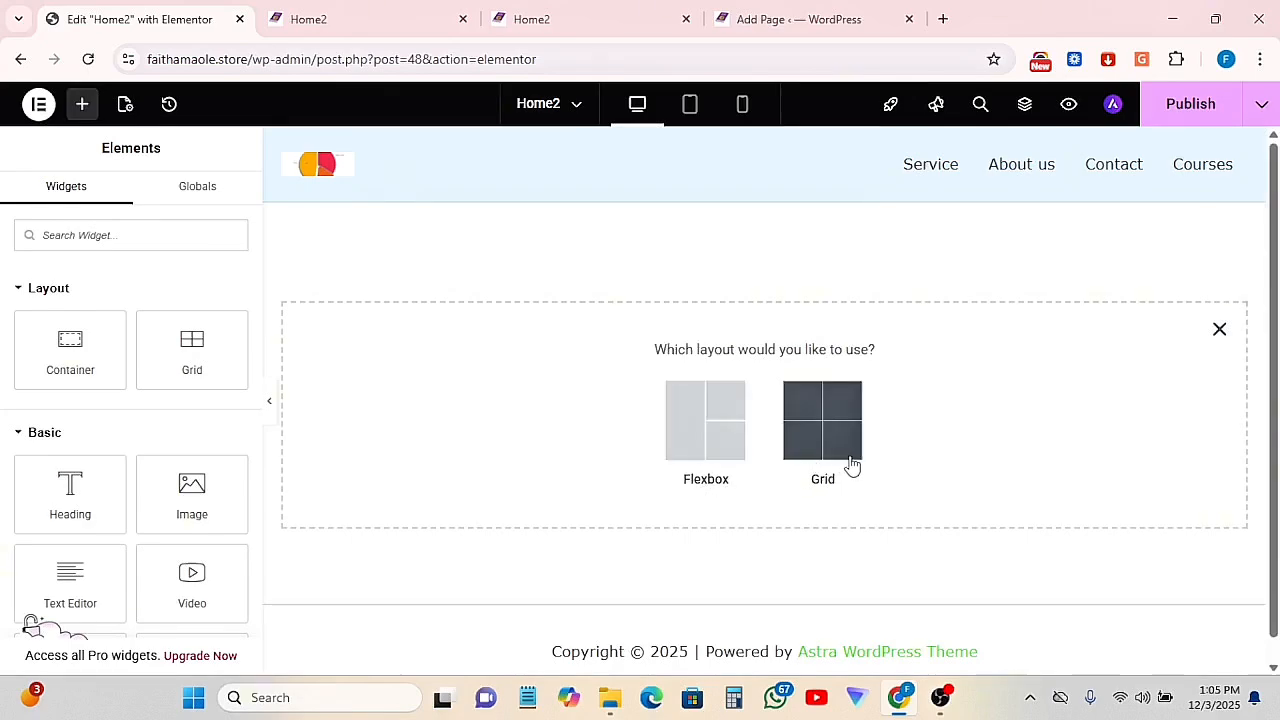
{"action": "left_click", "coordinate": [700, 415]}
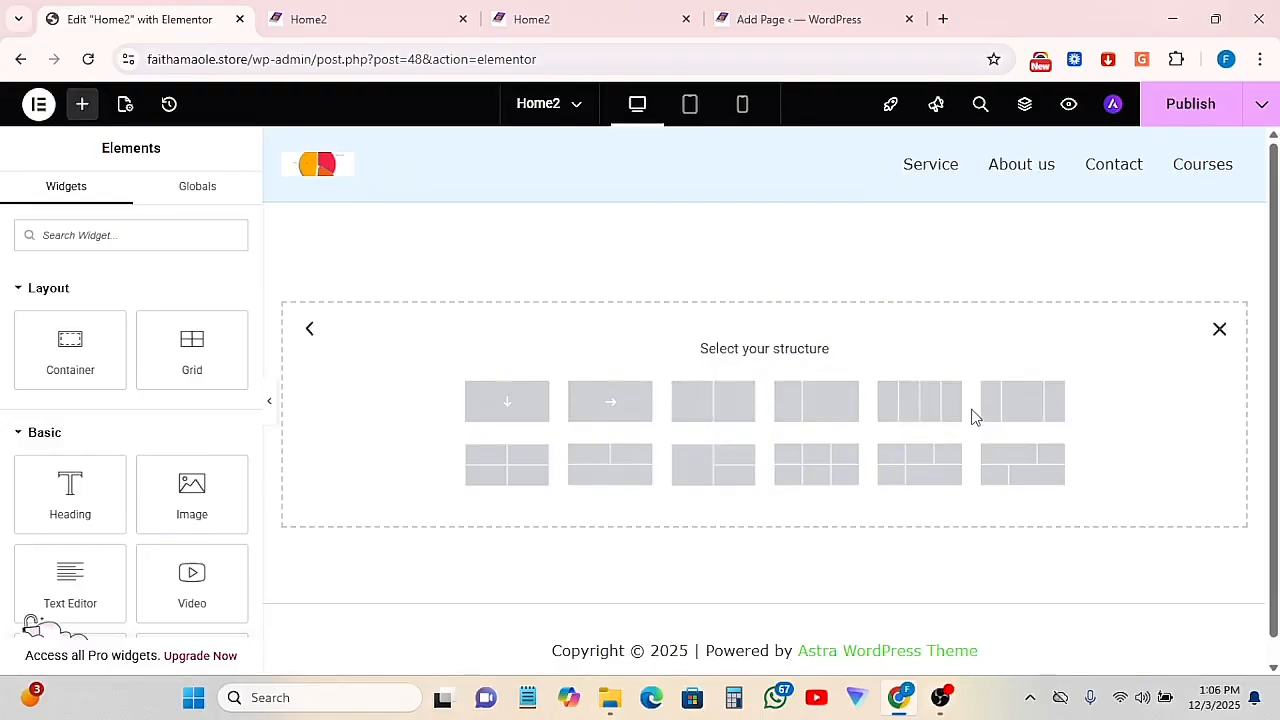
{"action": "left_click", "coordinate": [716, 408]}
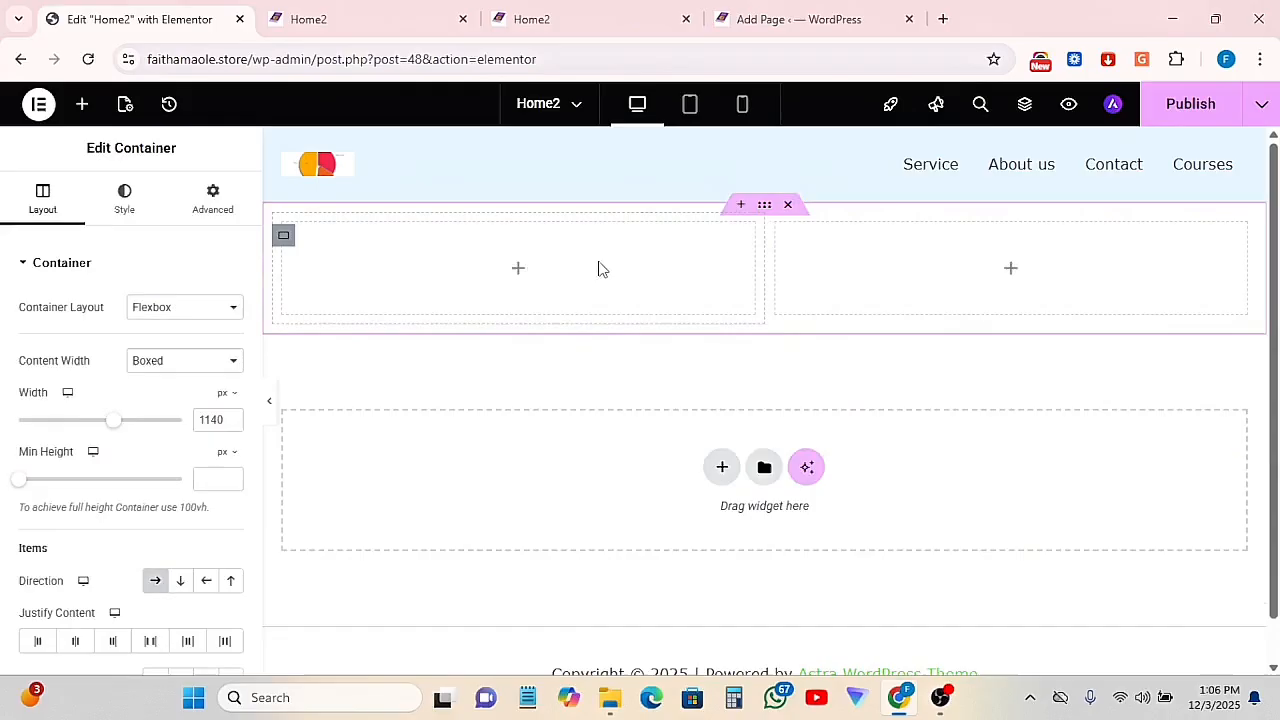
Place an Image widget in the container's right column and a Heading widget in its left column
{"action": "left_click", "coordinate": [521, 273]}
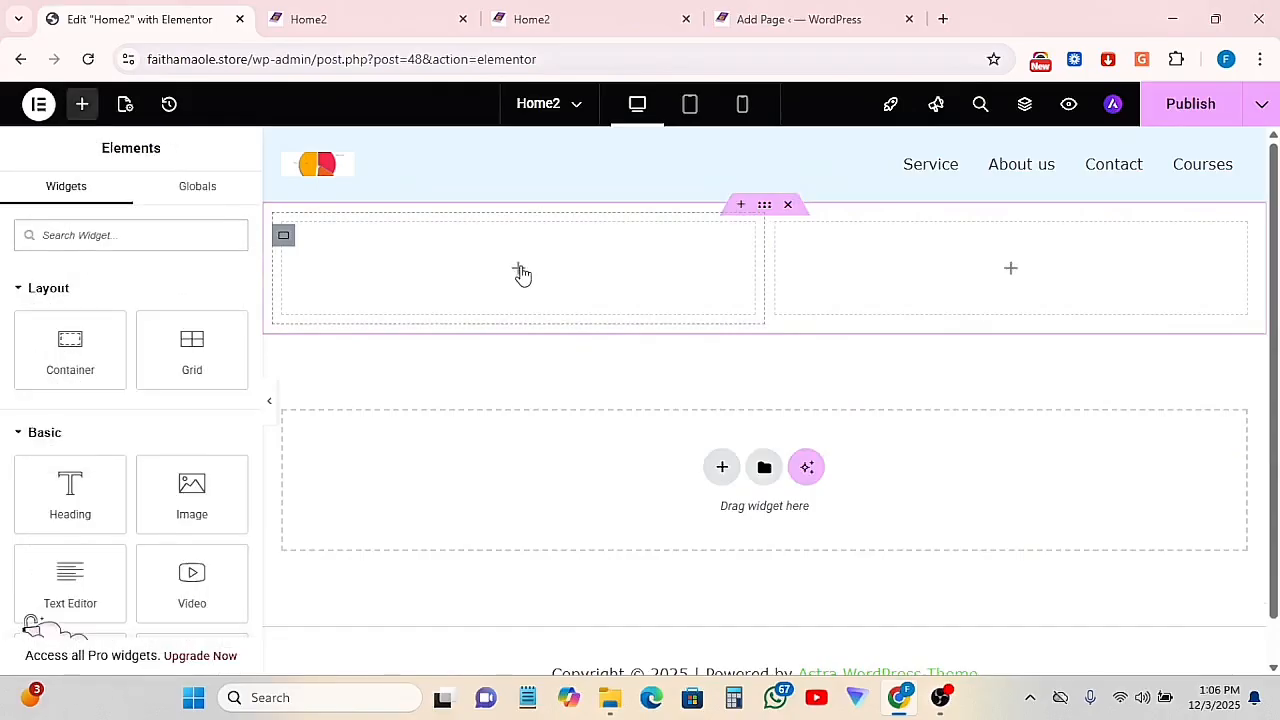
{"action": "left_click_drag", "start_coordinate": [174, 494], "coordinate": [952, 284]}
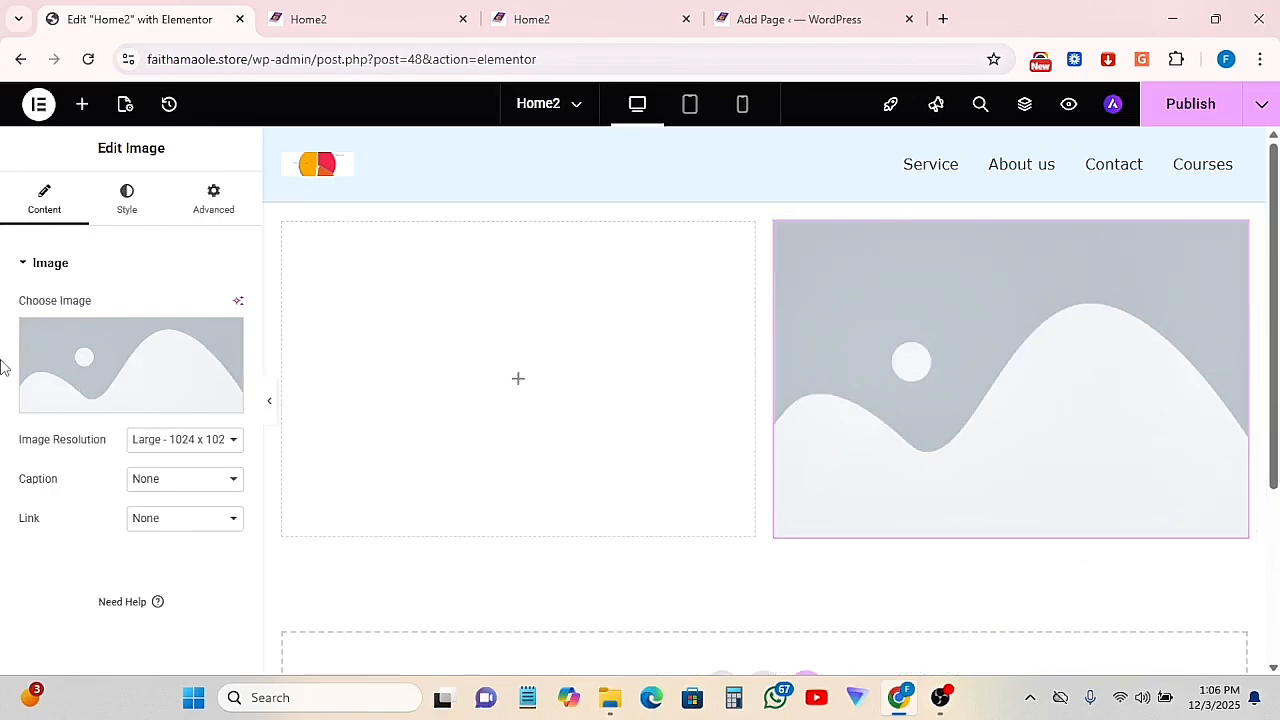
{"action": "left_click", "coordinate": [83, 104]}
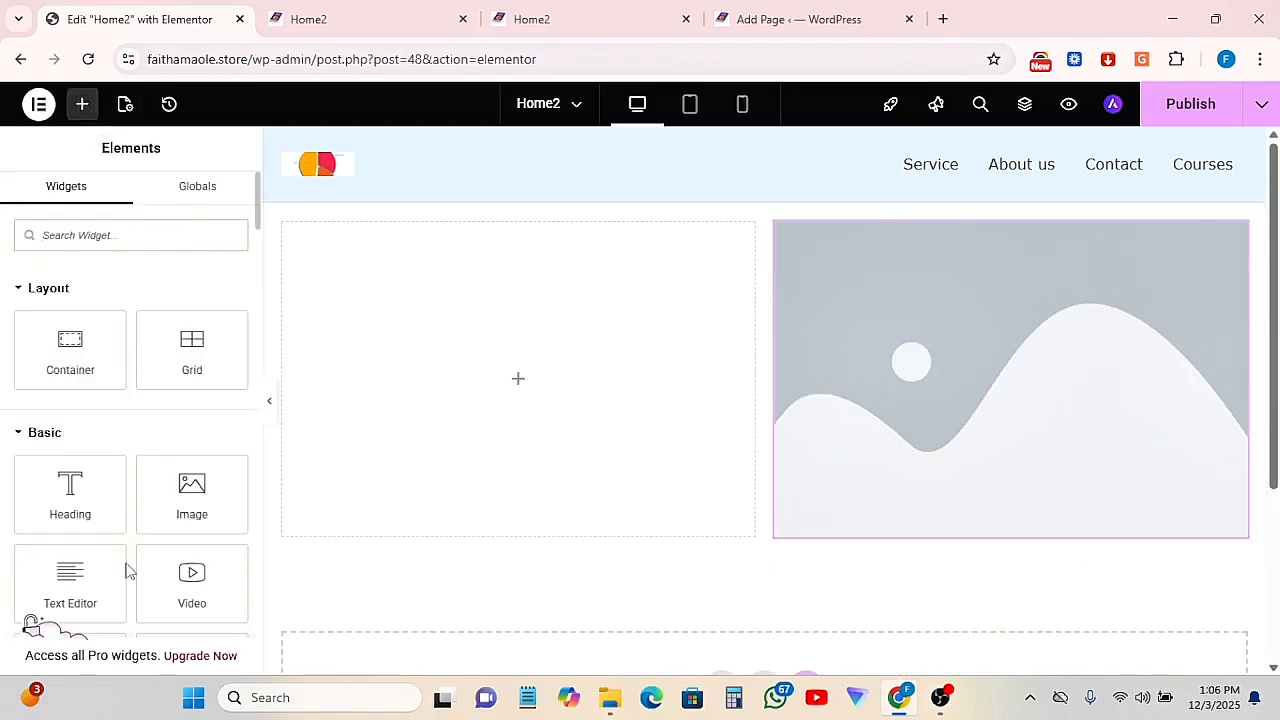
{"action": "left_click_drag", "start_coordinate": [78, 512], "coordinate": [494, 334]}
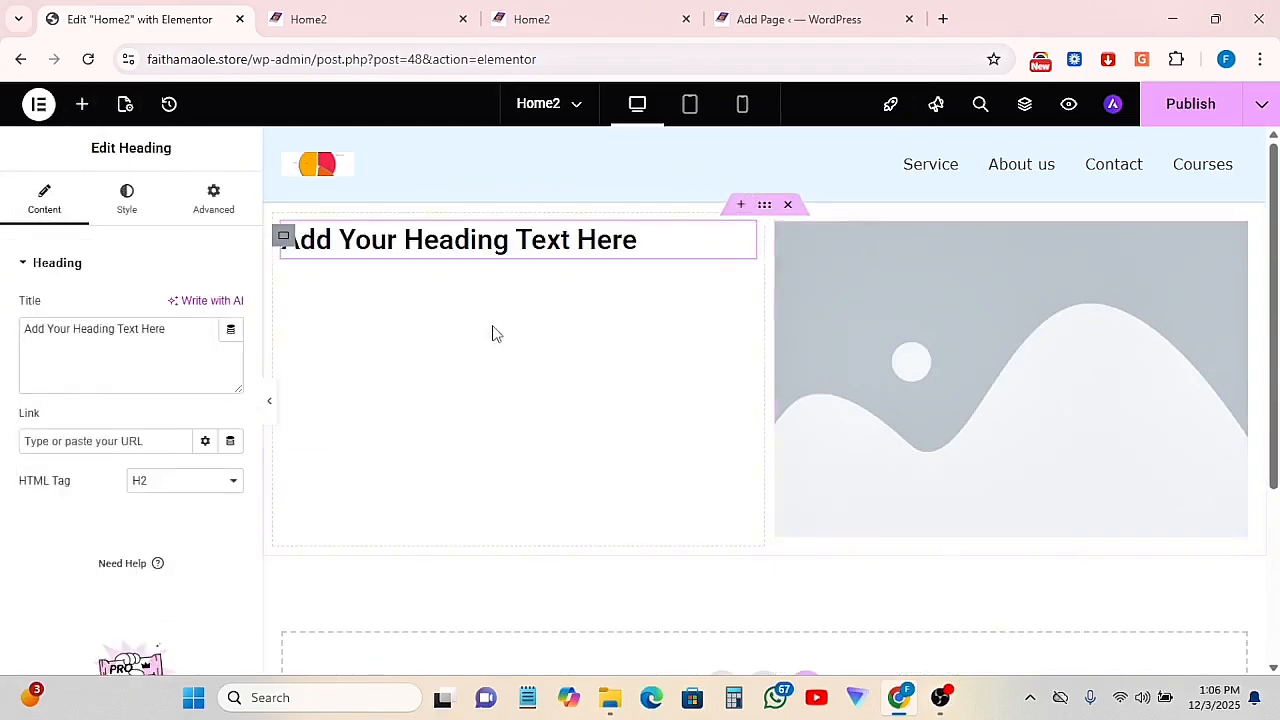
Add a Button widget below the heading and a Text Editor widget between the heading and the button
{"action": "left_click", "coordinate": [82, 104]}
{"action": "scroll", "coordinate": [115, 580], "scroll_direction": "down", "scroll_amount": 1}
{"action": "left_click_drag", "start_coordinate": [103, 560], "coordinate": [488, 255]}
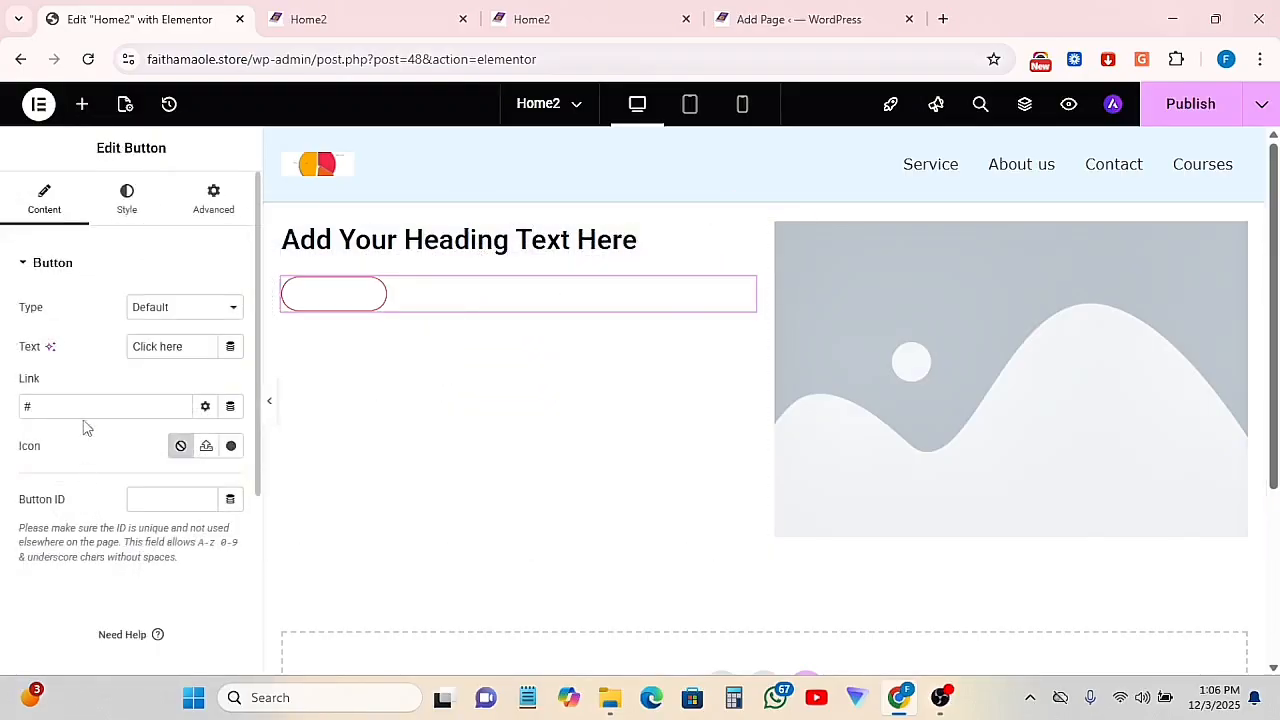
{"action": "left_click", "coordinate": [82, 104]}
{"action": "scroll", "coordinate": [170, 480], "scroll_direction": "down", "scroll_amount": 1}
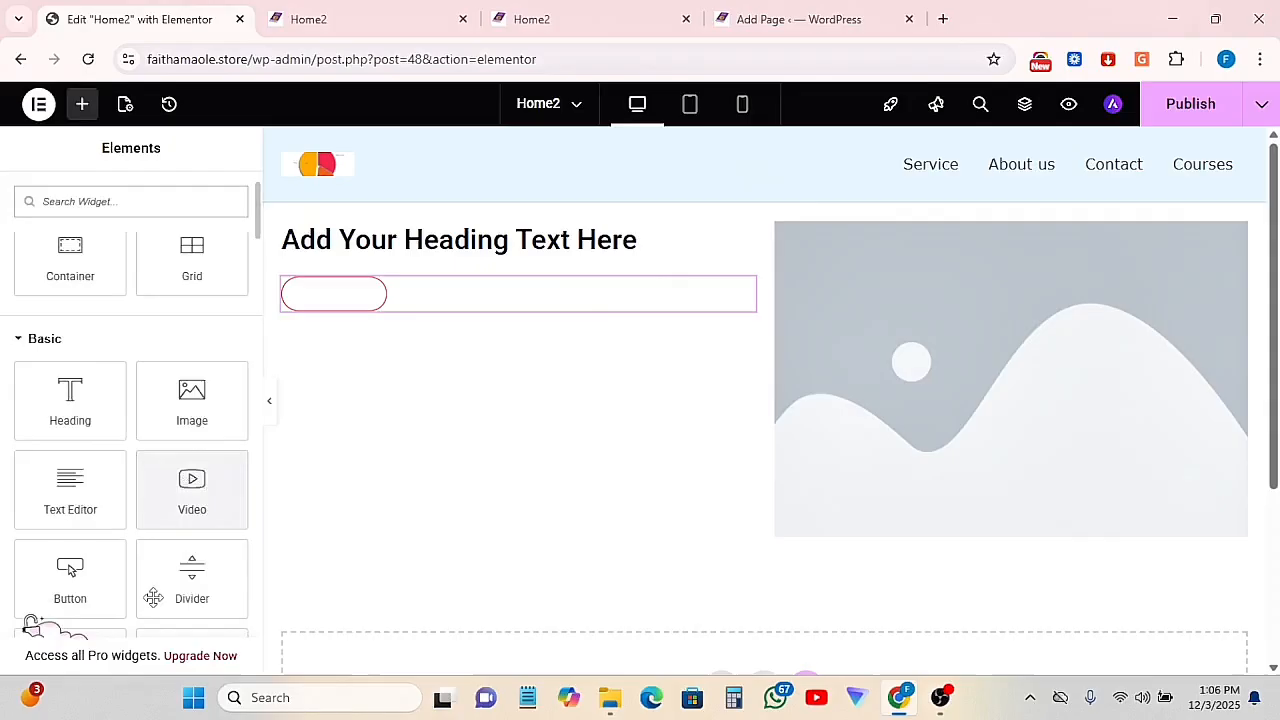
{"action": "left_click_drag", "start_coordinate": [70, 497], "coordinate": [472, 282]}
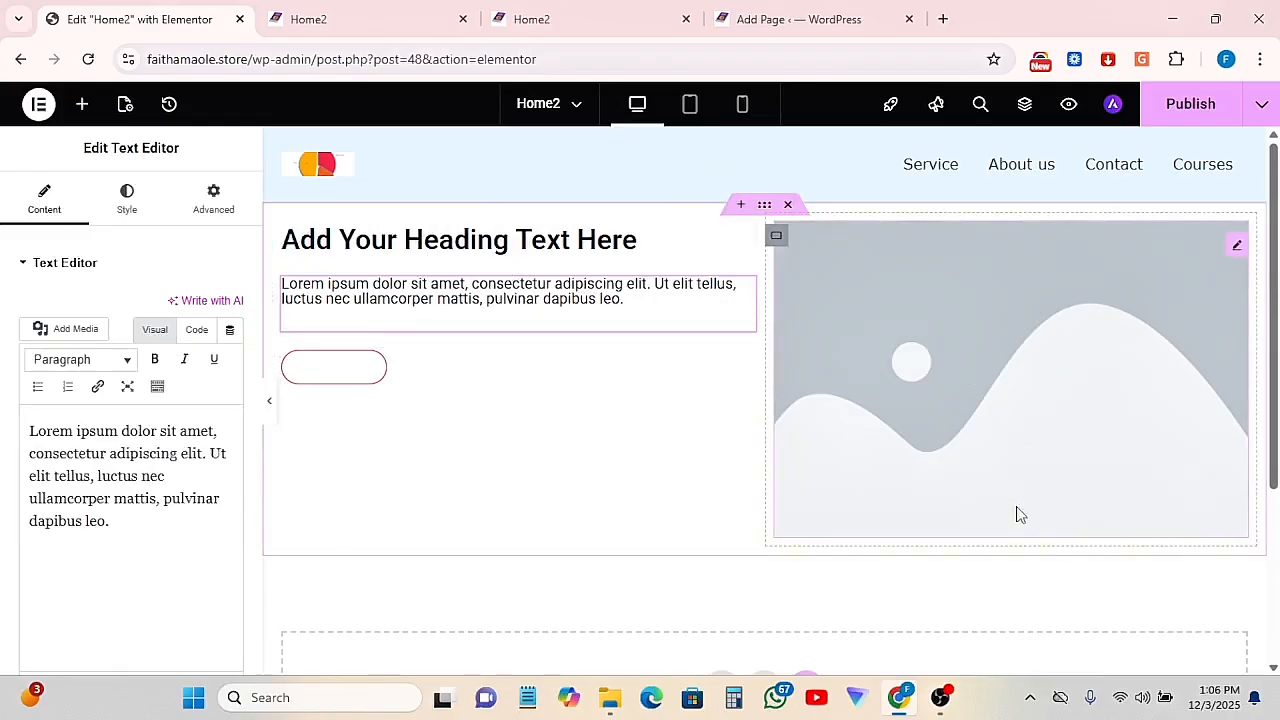
Fill the right column's image widget with the "Best App to Receive International Payment in Nigeria" picture from the media library
{"action": "left_click", "coordinate": [942, 334]}
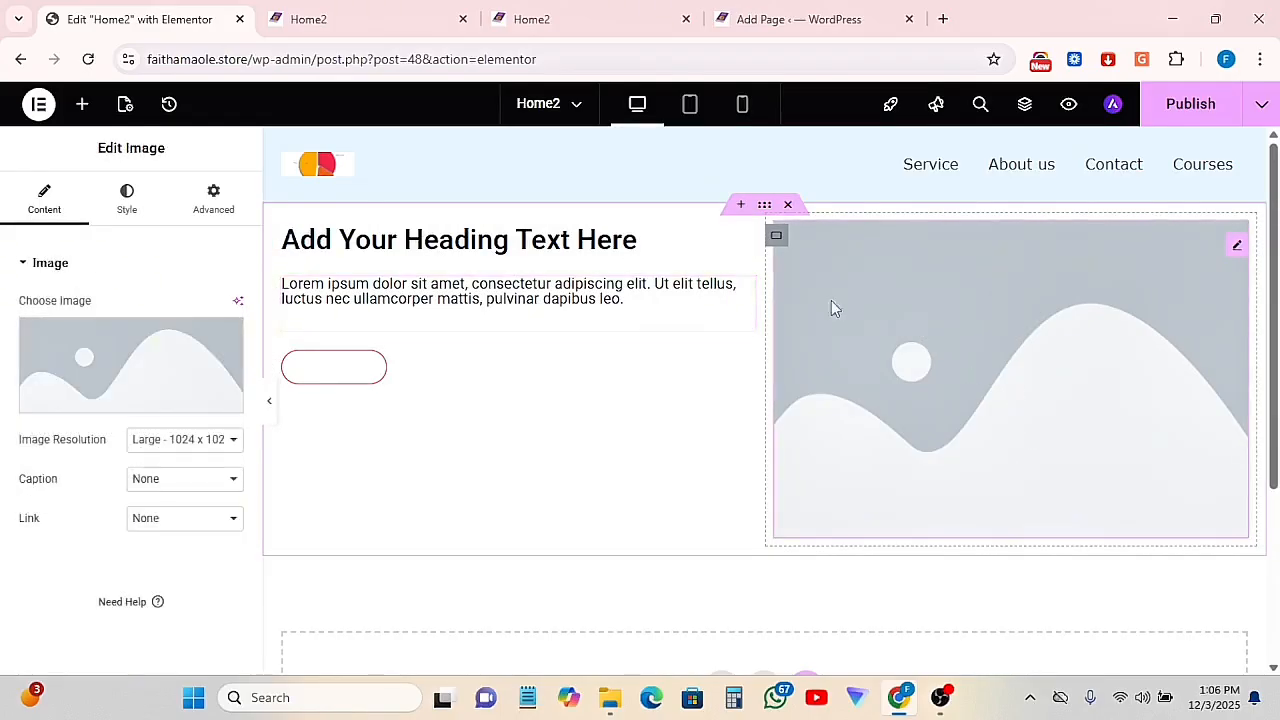
{"action": "left_click", "coordinate": [131, 345]}
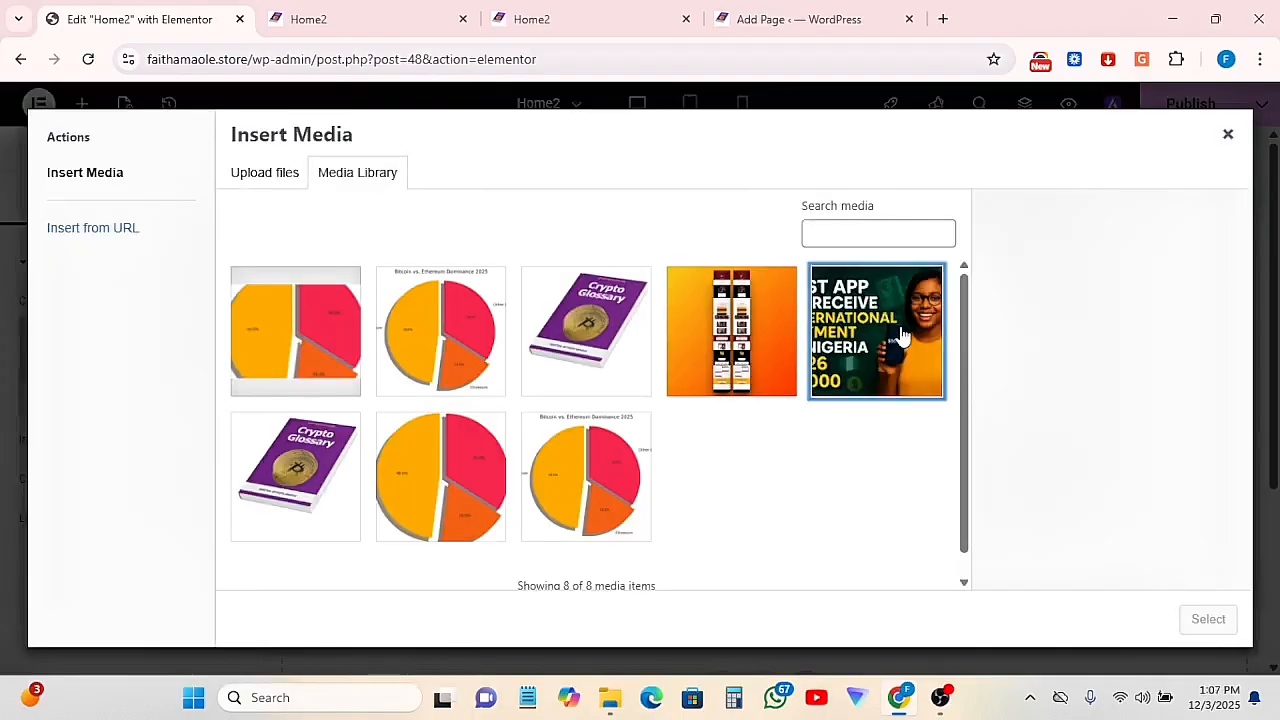
{"action": "left_click", "coordinate": [900, 335]}
{"action": "left_click", "coordinate": [1208, 620]}
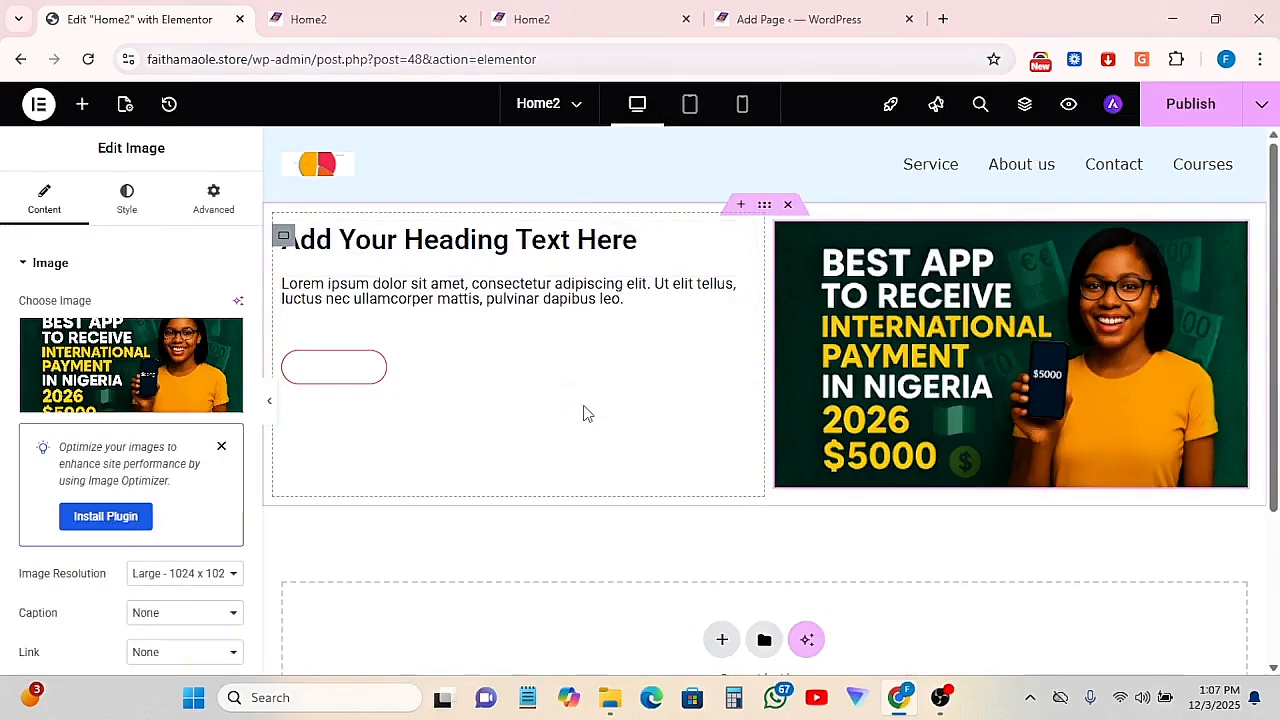
Set the outer container's padding to 50 px at top and bottom and 20 px at right and left, with the sides unlinked
{"action": "left_click", "coordinate": [764, 207]}
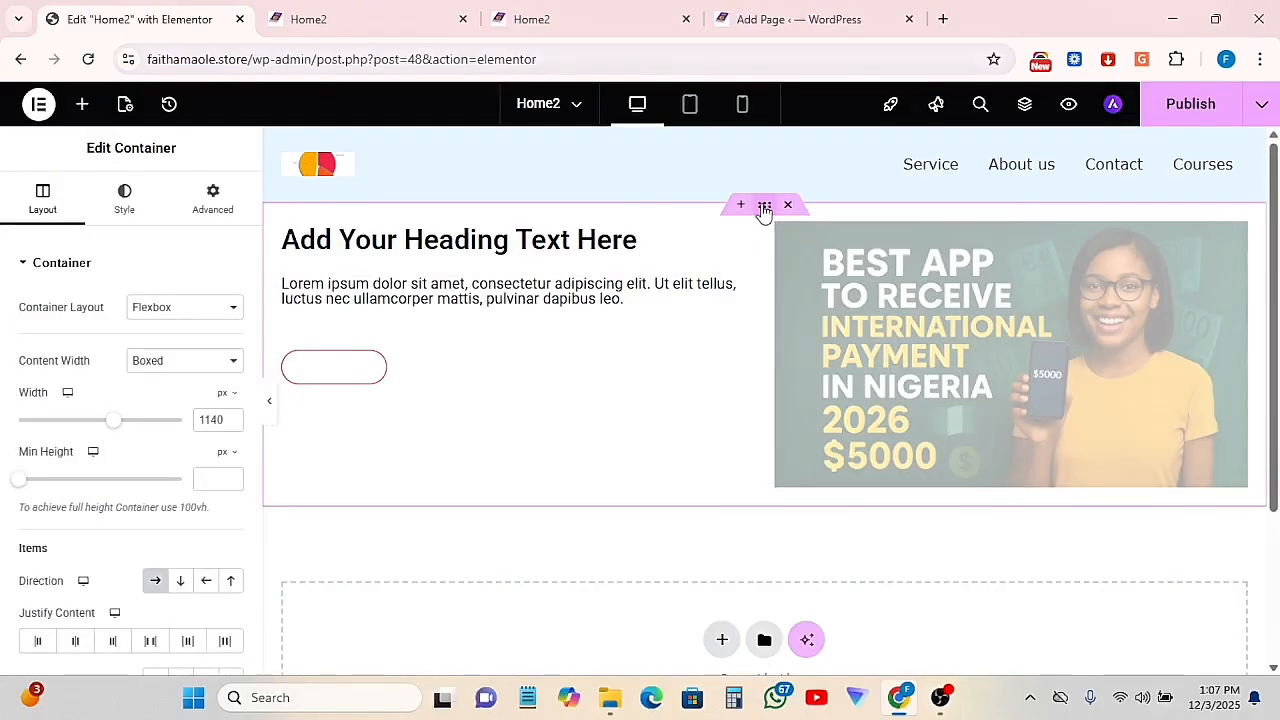
{"action": "left_click", "coordinate": [213, 195]}
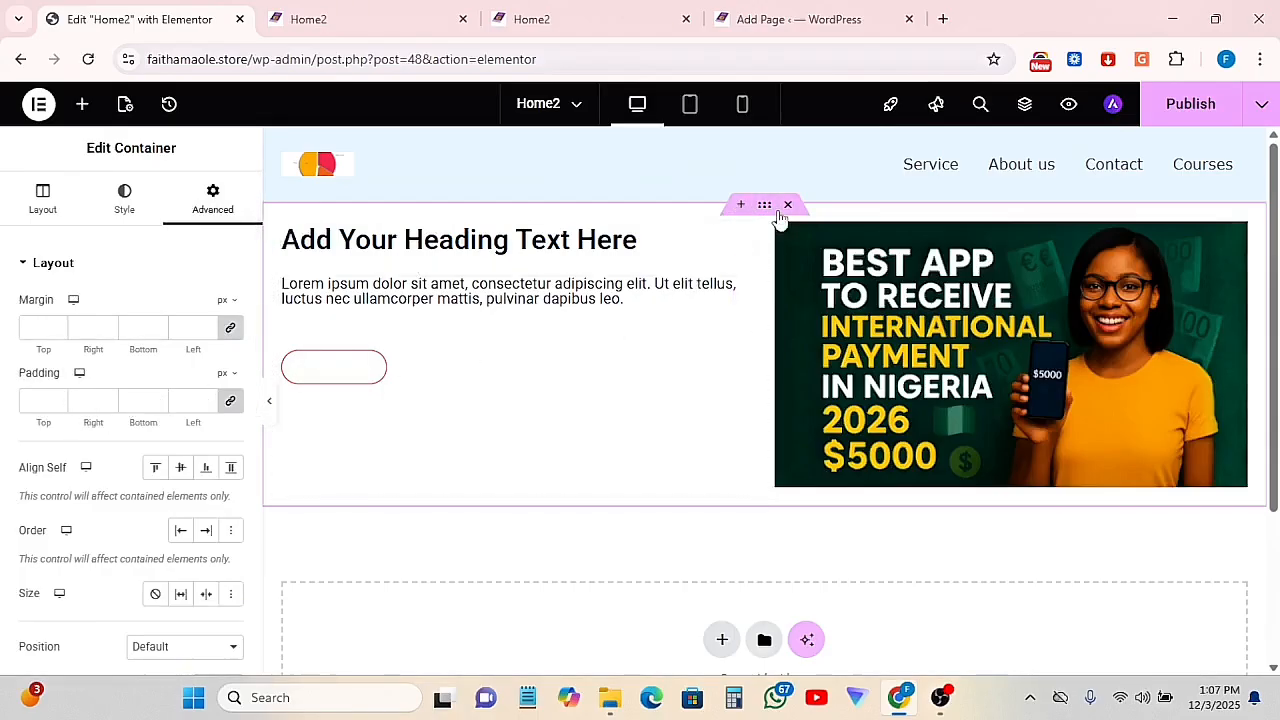
{"action": "type", "text": "20"}
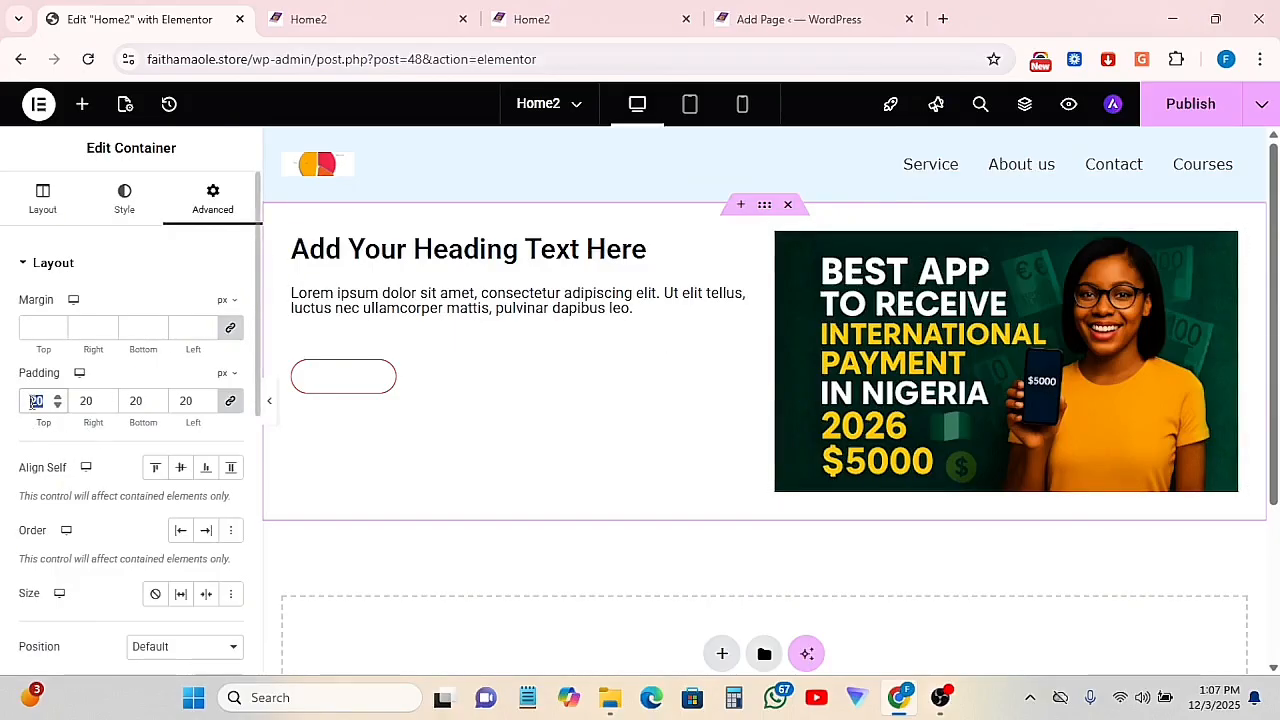
{"action": "key", "text": "BackSpace"}
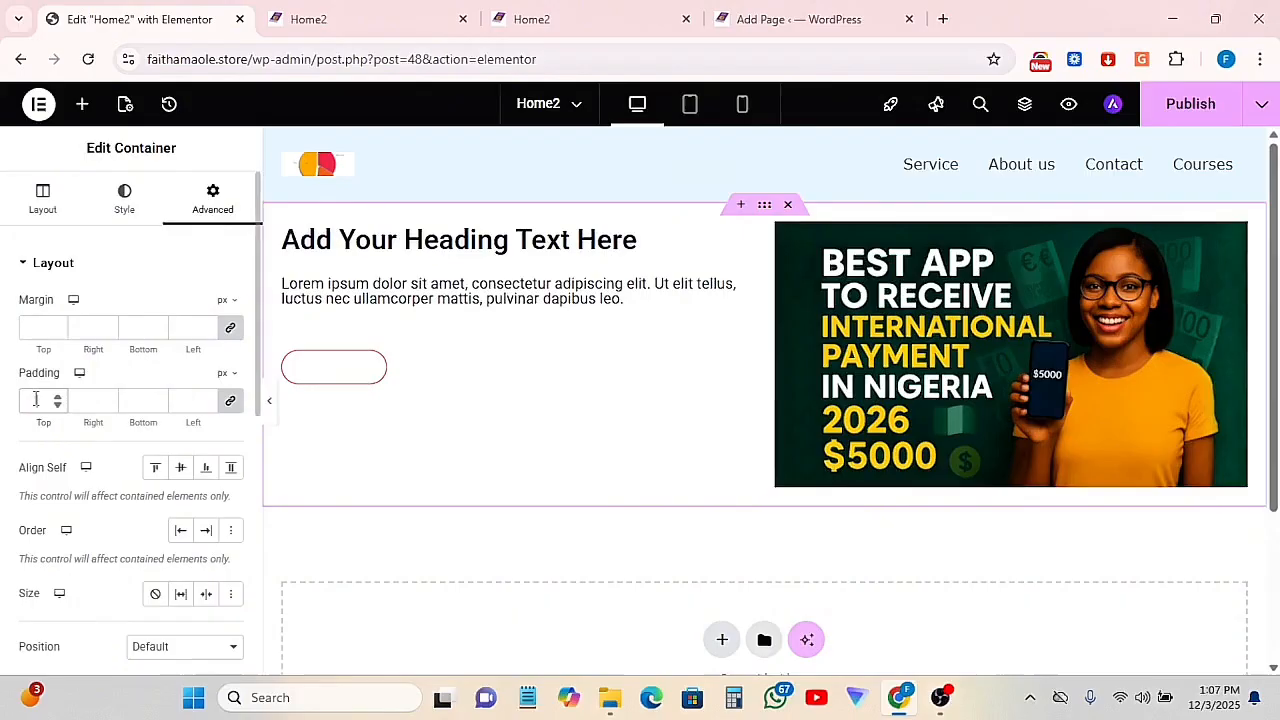
{"action": "type", "text": "20"}
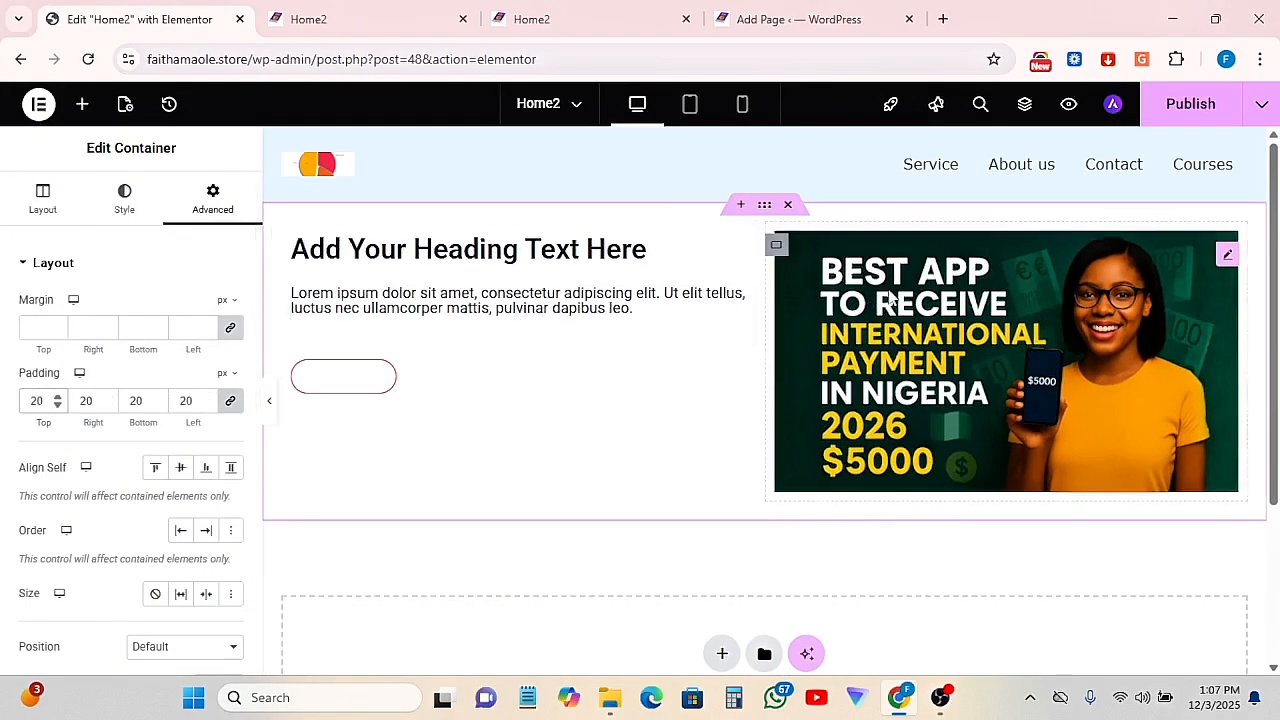
{"action": "left_click", "coordinate": [230, 401]}
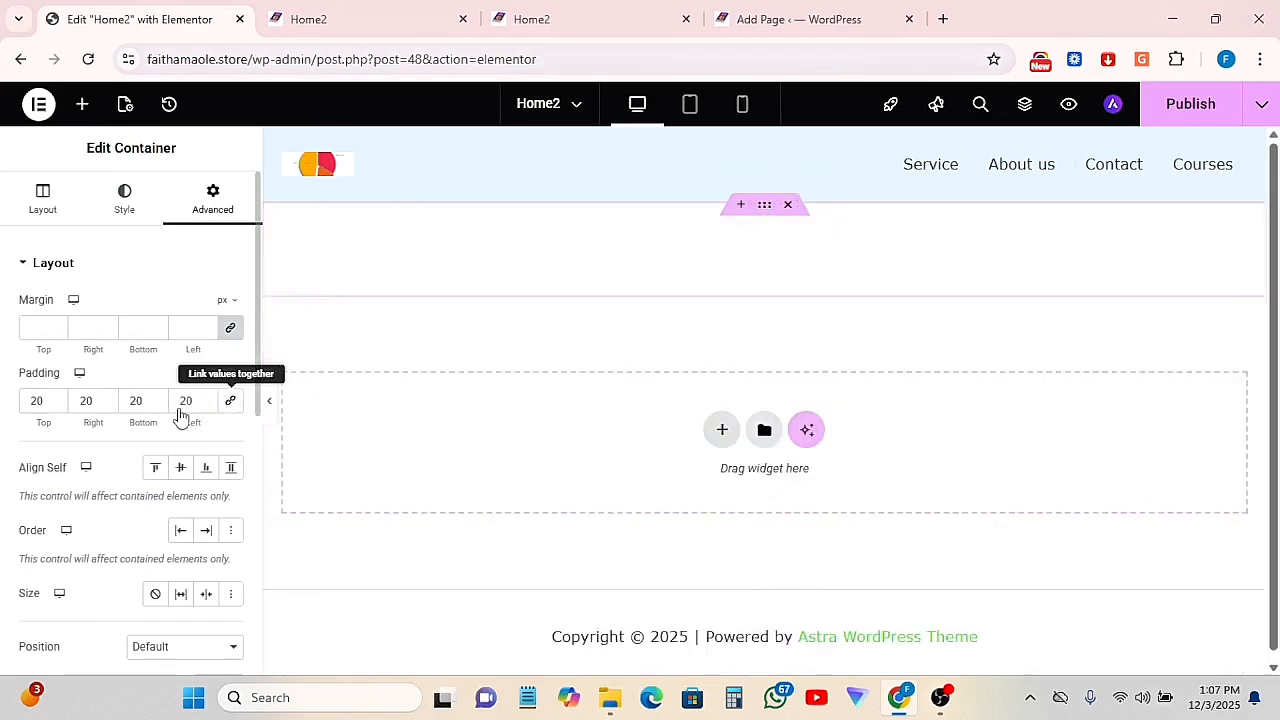
{"action": "type", "text": "50"}
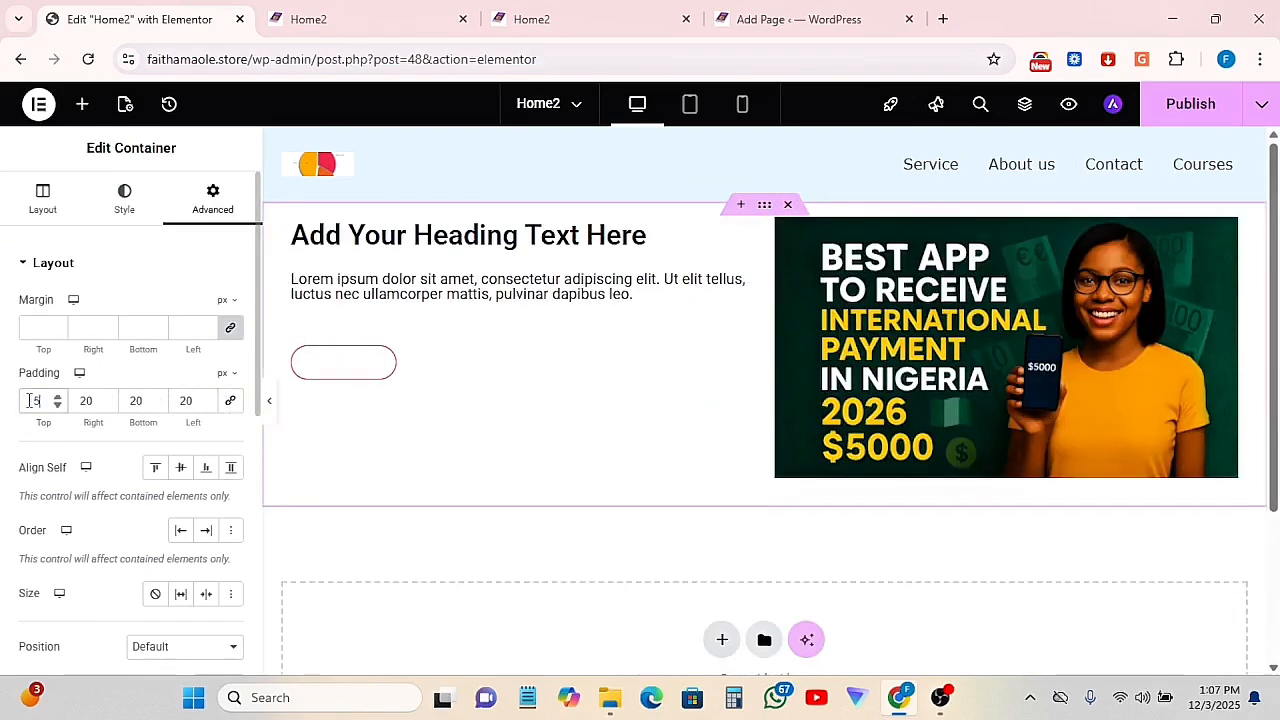
{"action": "type", "text": "50"}
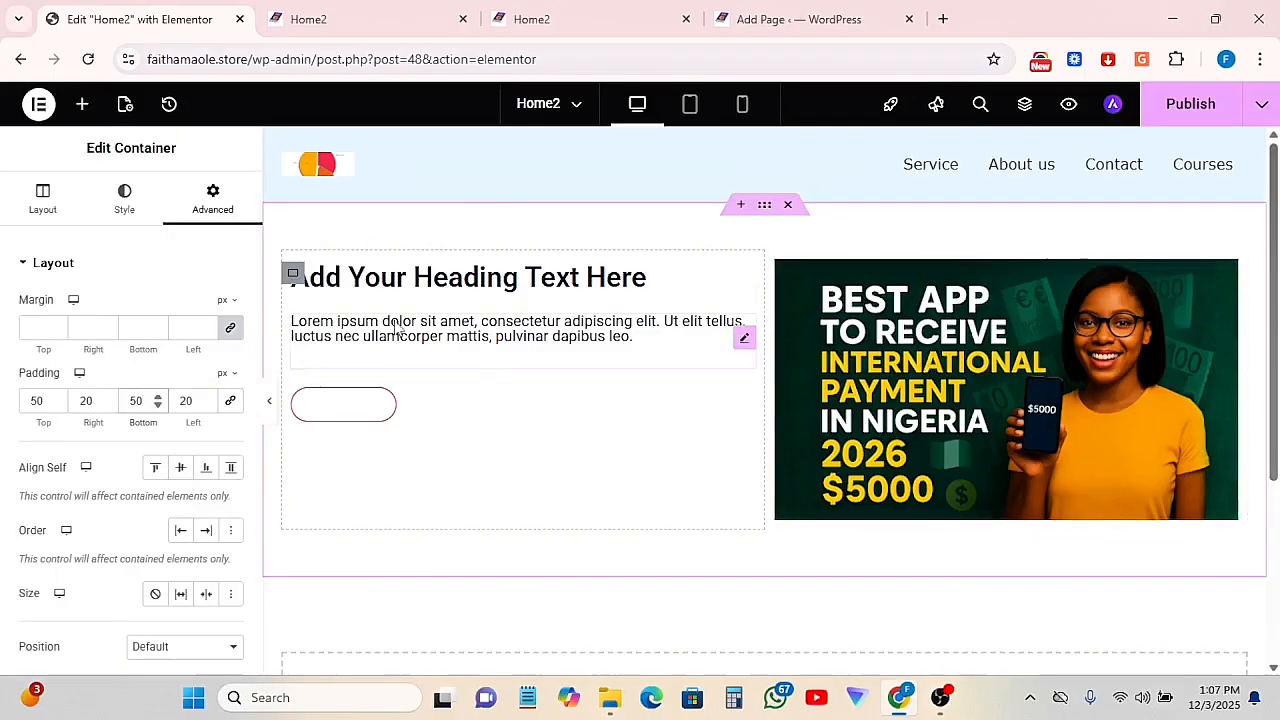
Replace the heading's placeholder text with "Welcome to my website"
{"action": "left_click", "coordinate": [398, 277]}
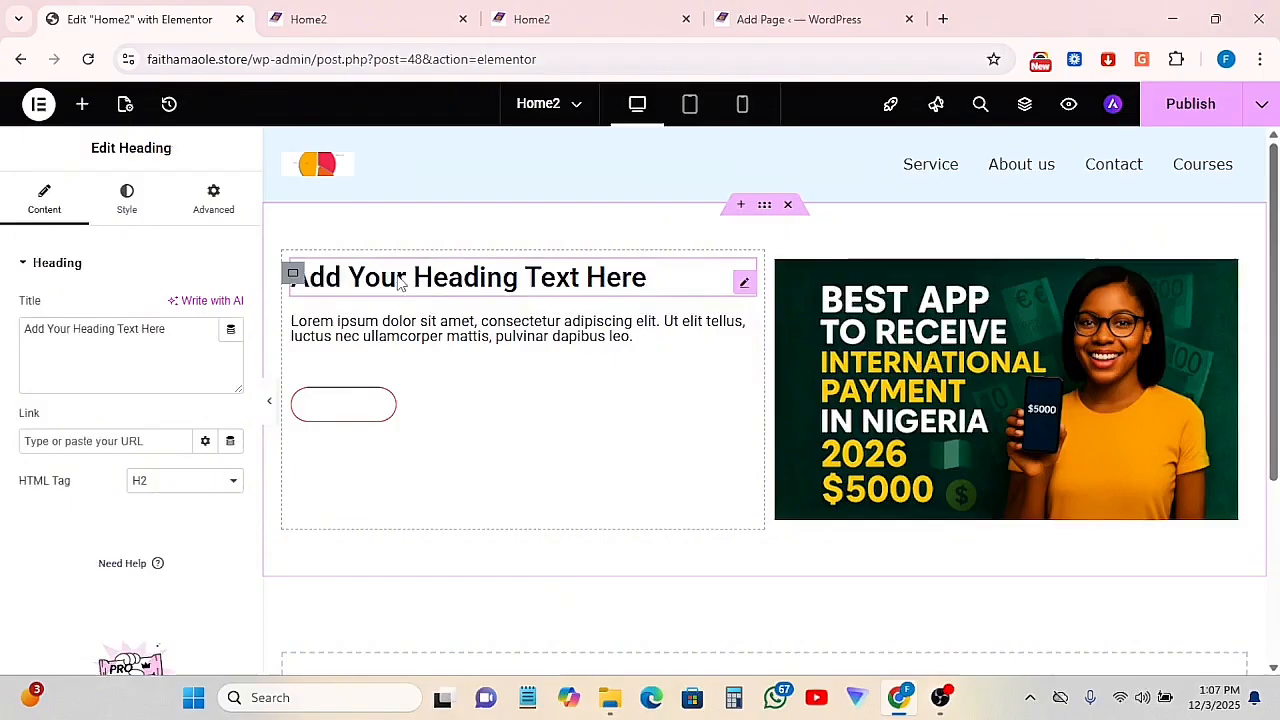
{"action": "triple_click", "coordinate": [418, 280]}
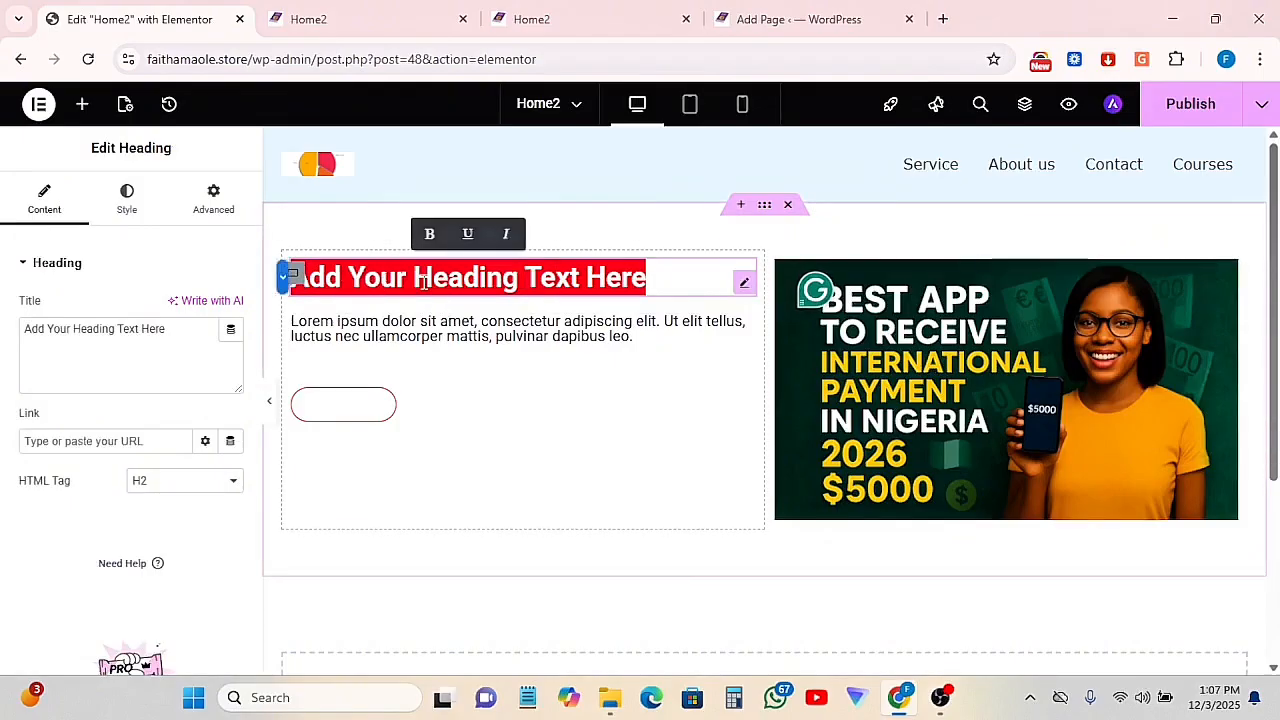
{"action": "type", "text": "Welco"}
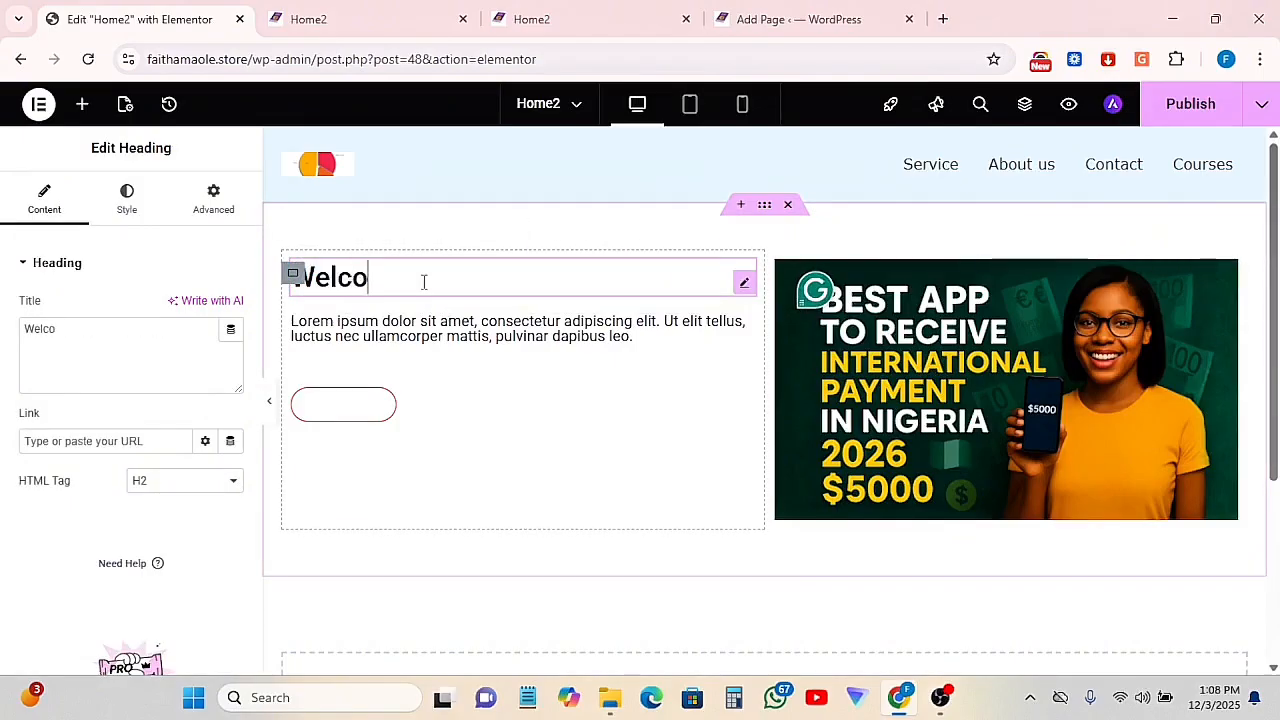
{"action": "type", "text": "me to "}
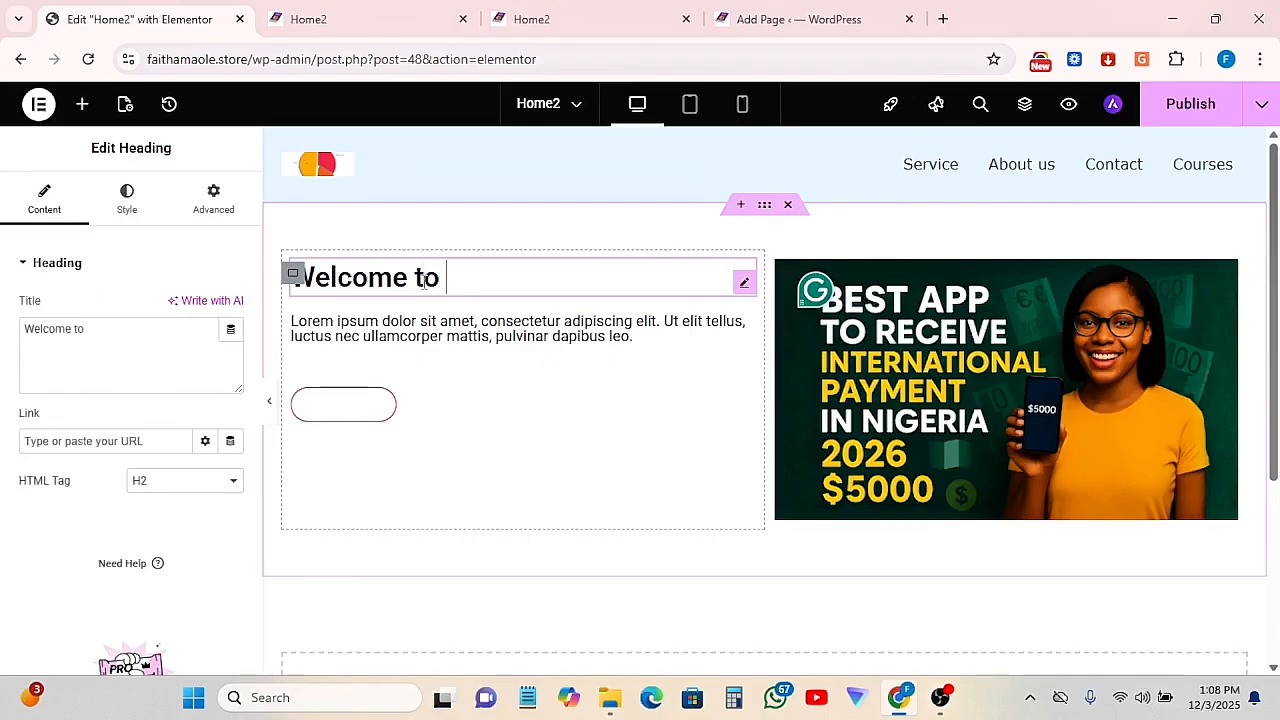
{"action": "type", "text": "my w"}
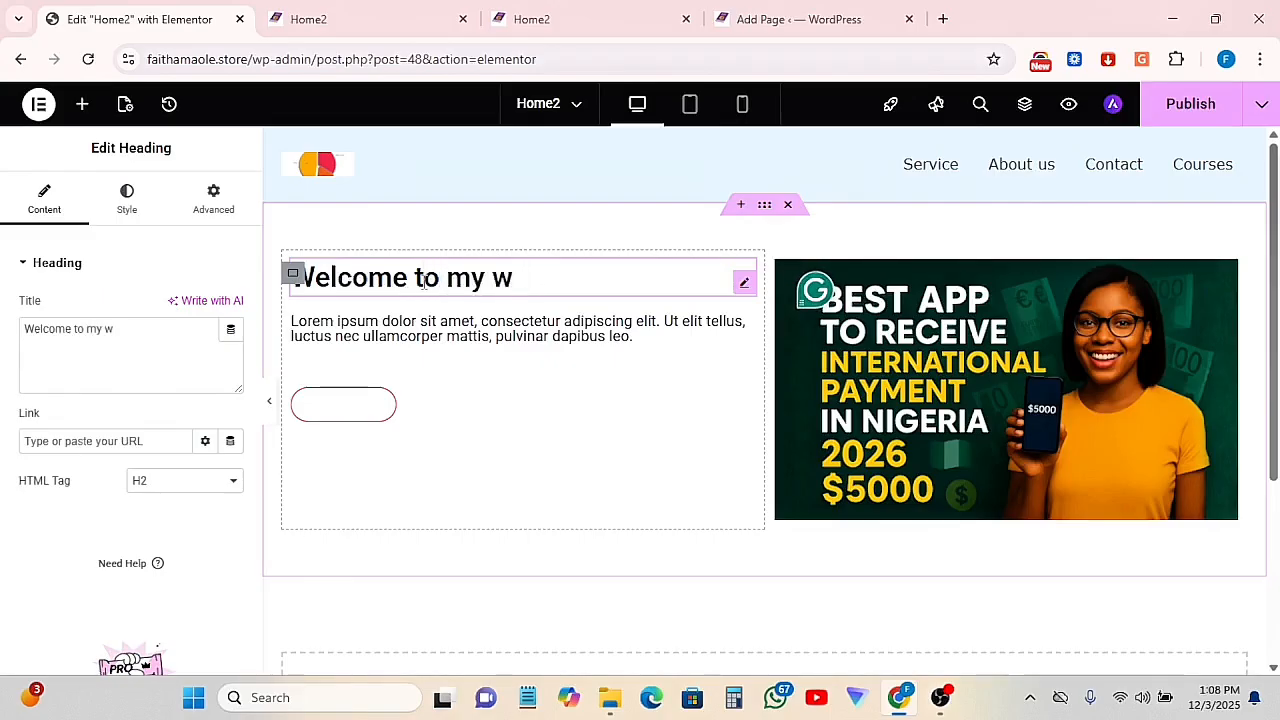
{"action": "type", "text": "hbsite"}
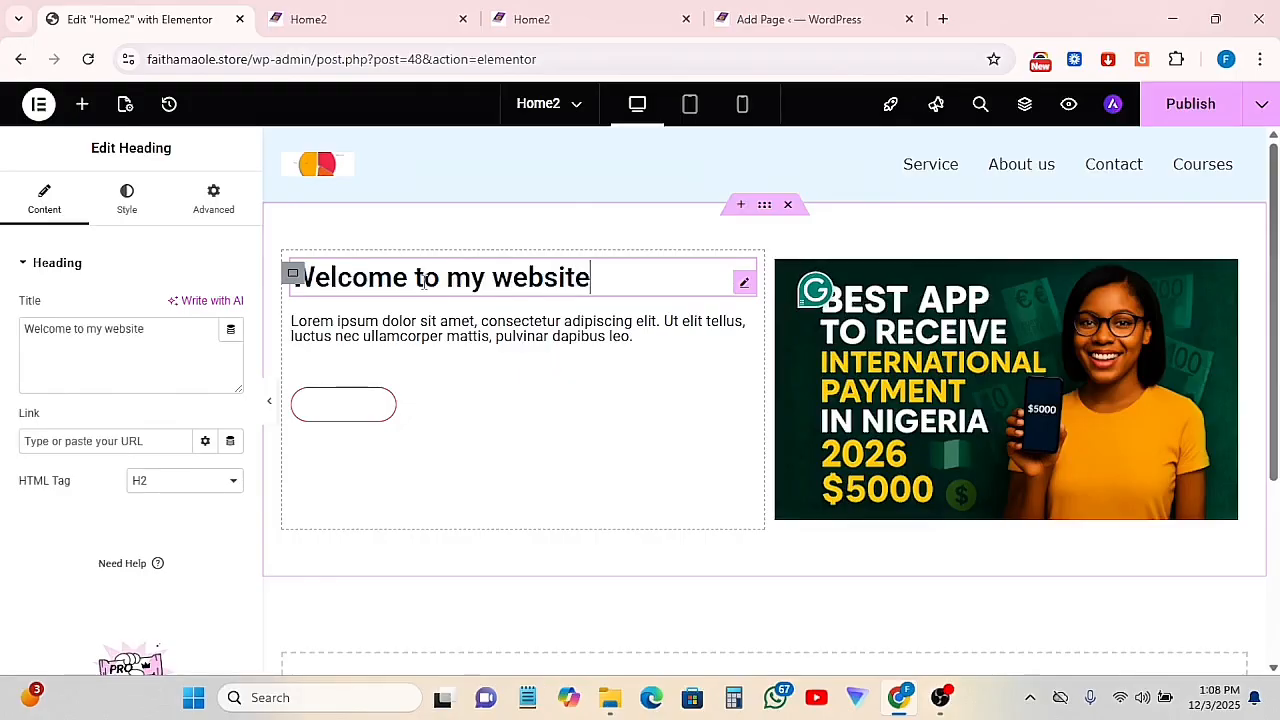
Change the text of the button in the left column to "Hire me"
{"action": "left_click", "coordinate": [353, 403]}
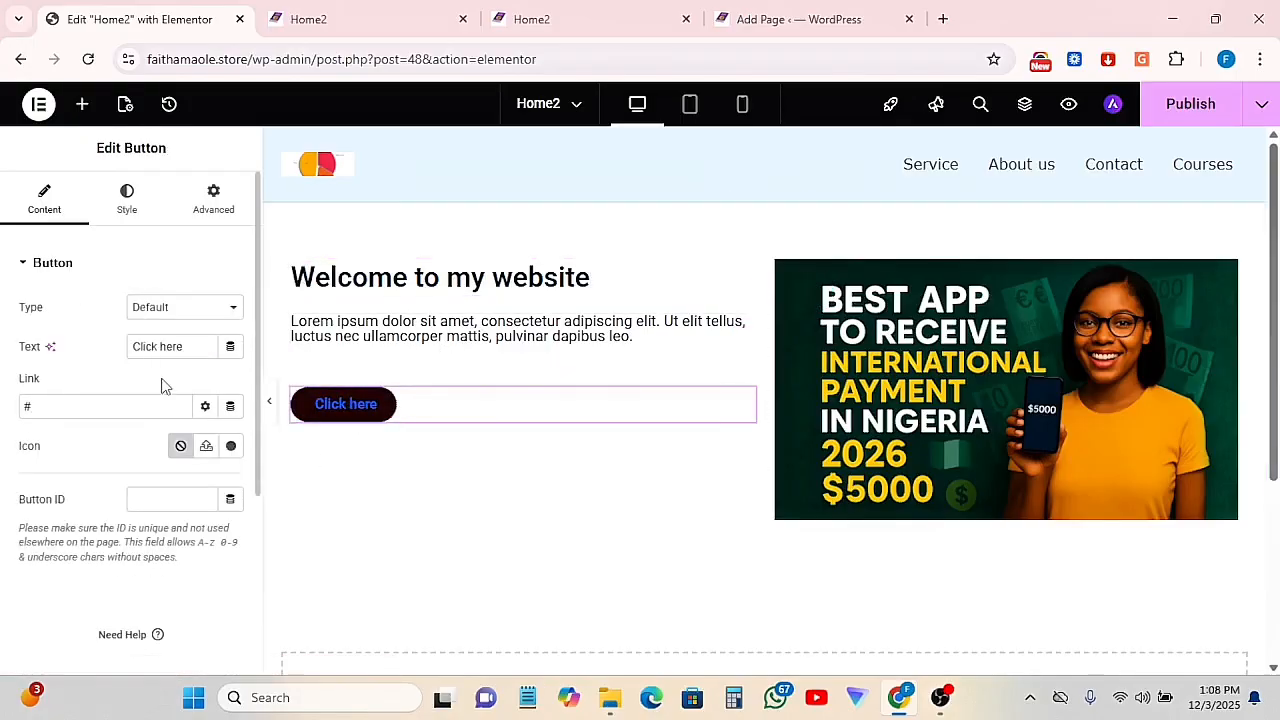
{"action": "triple_click", "coordinate": [166, 346]}
{"action": "type", "text": "Hire me"}
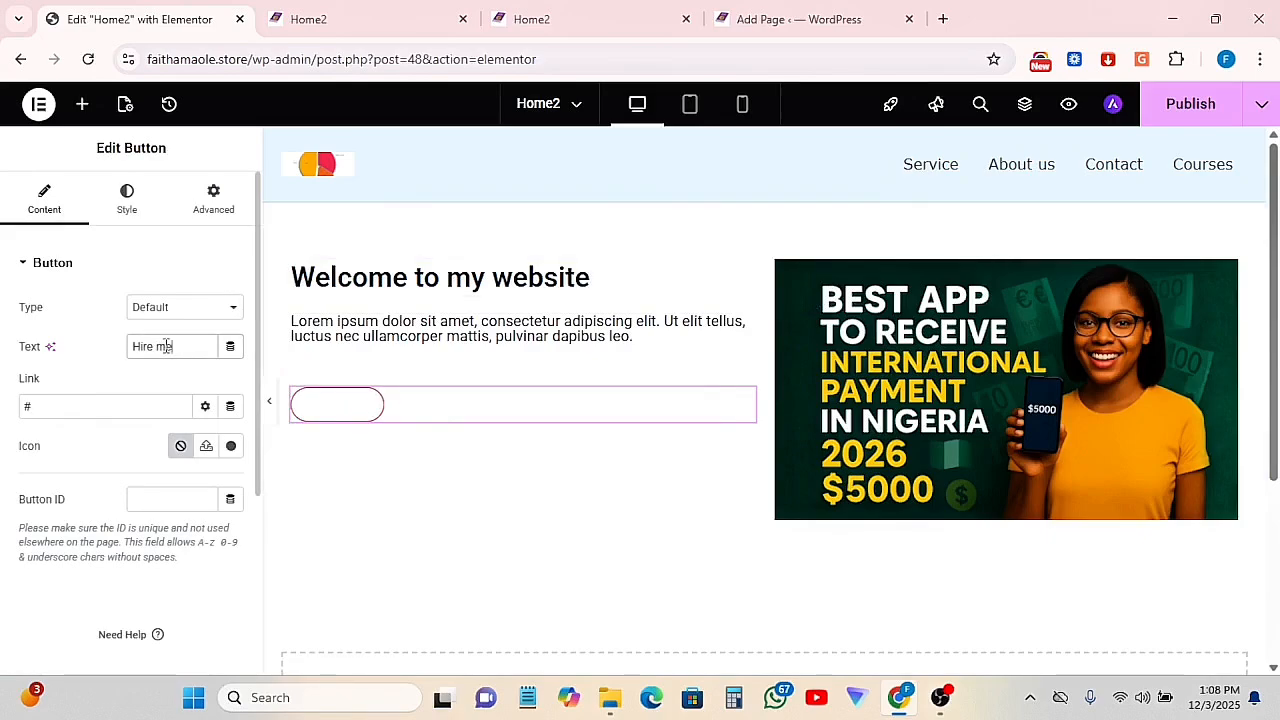
Give the "Hire me" button a red #DF0B0B background in its normal state
{"action": "left_click", "coordinate": [122, 209]}
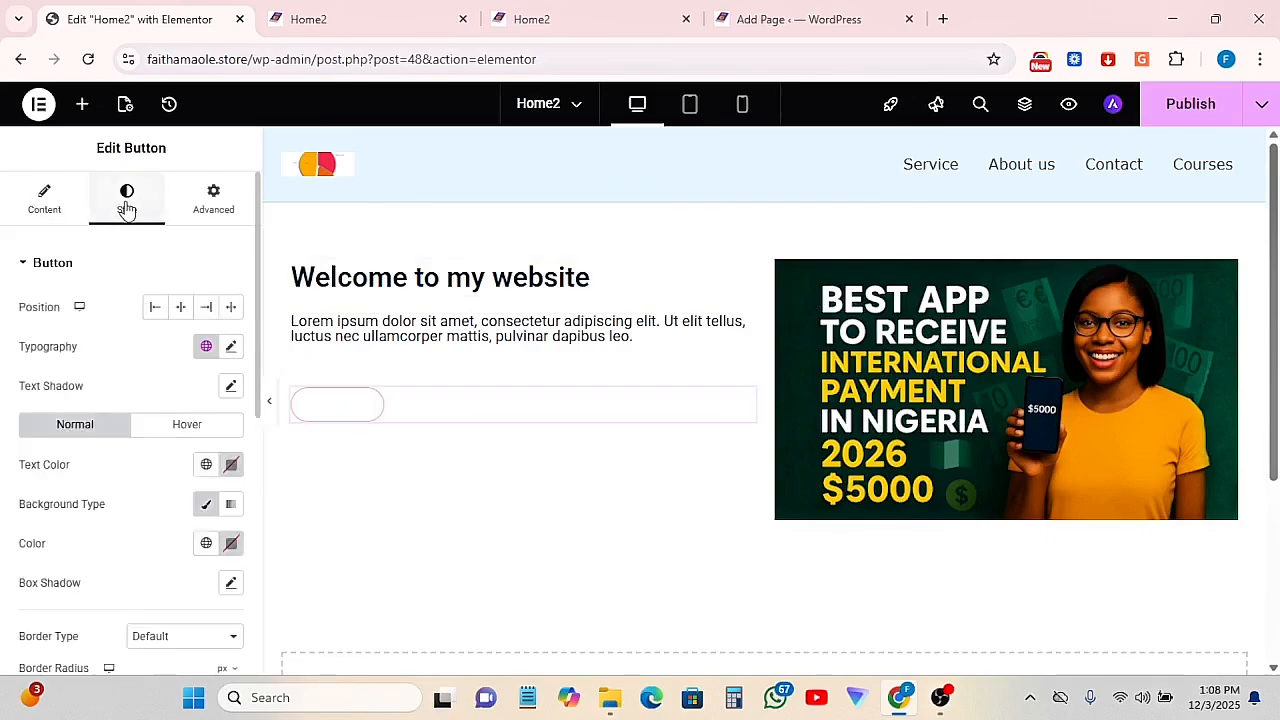
{"action": "scroll", "coordinate": [150, 455], "scroll_direction": "down", "scroll_amount": 2}
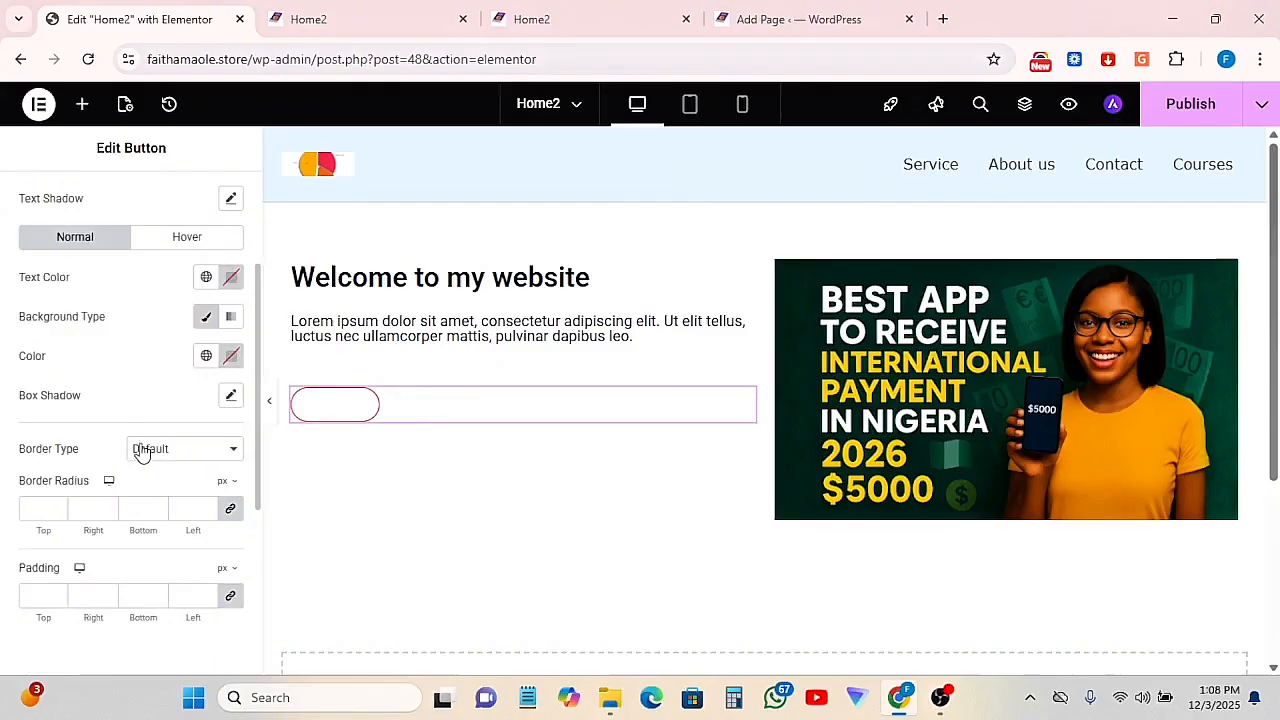
{"action": "scroll", "coordinate": [143, 451], "scroll_direction": "up", "scroll_amount": 2}
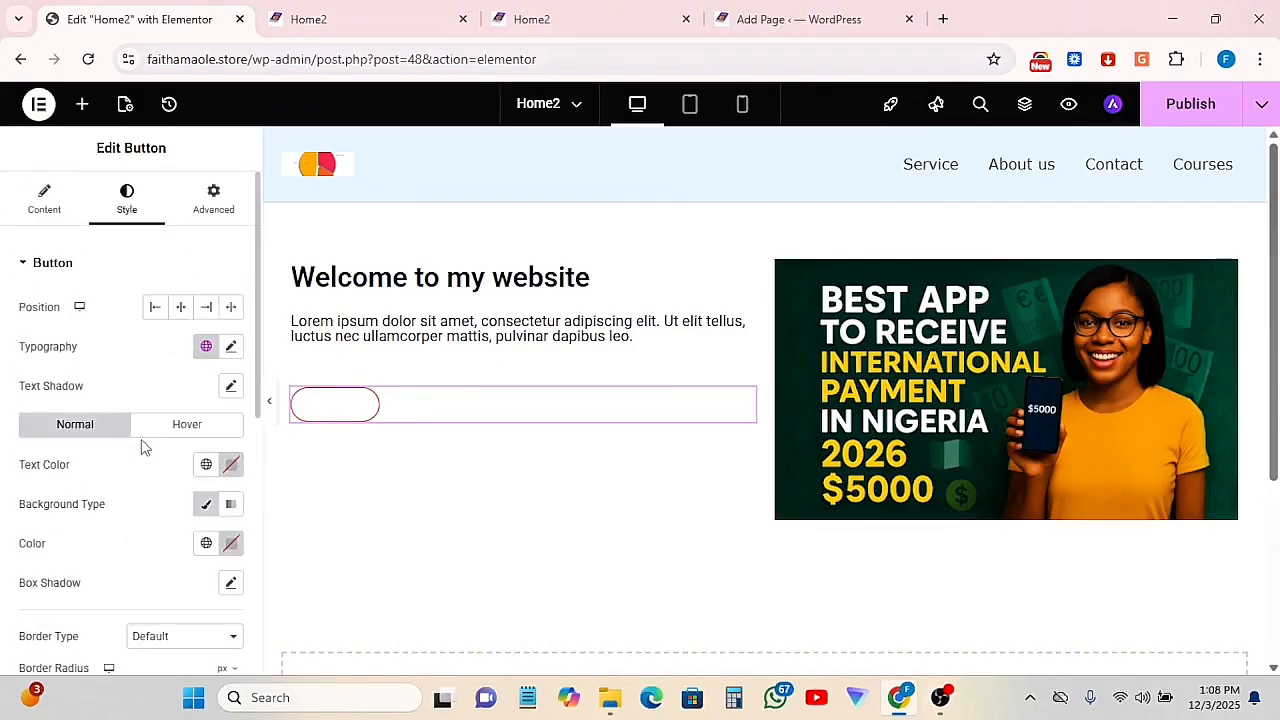
{"action": "left_click", "coordinate": [229, 546]}
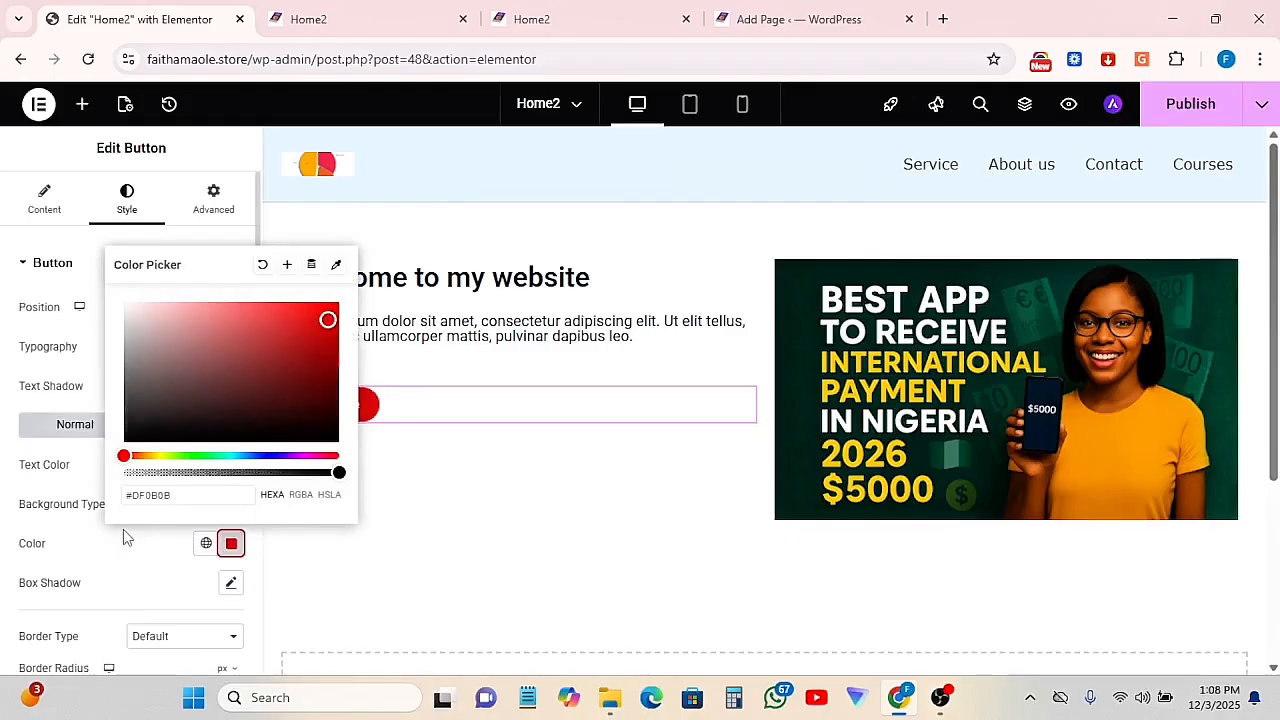
{"action": "left_click", "coordinate": [157, 506]}
Apply the Pulse Grow hover animation to the "Hire me" button
{"action": "left_click", "coordinate": [94, 460]}
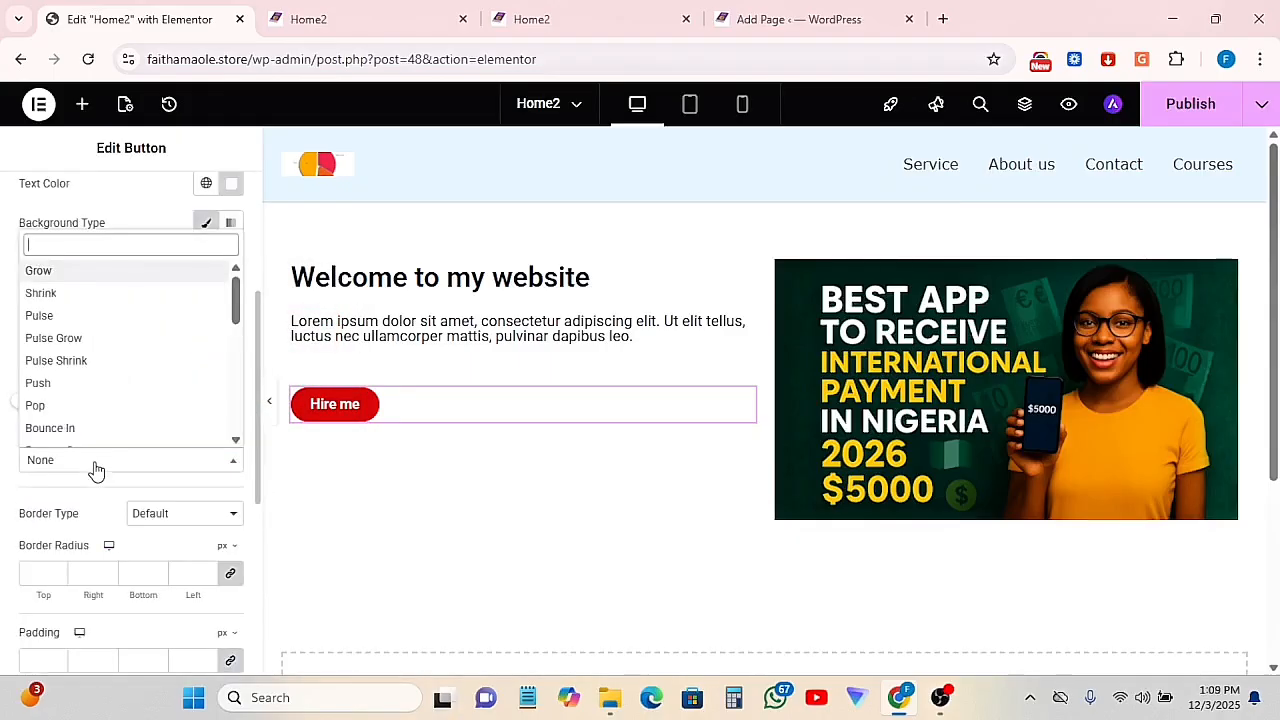
{"action": "left_click", "coordinate": [64, 340]}
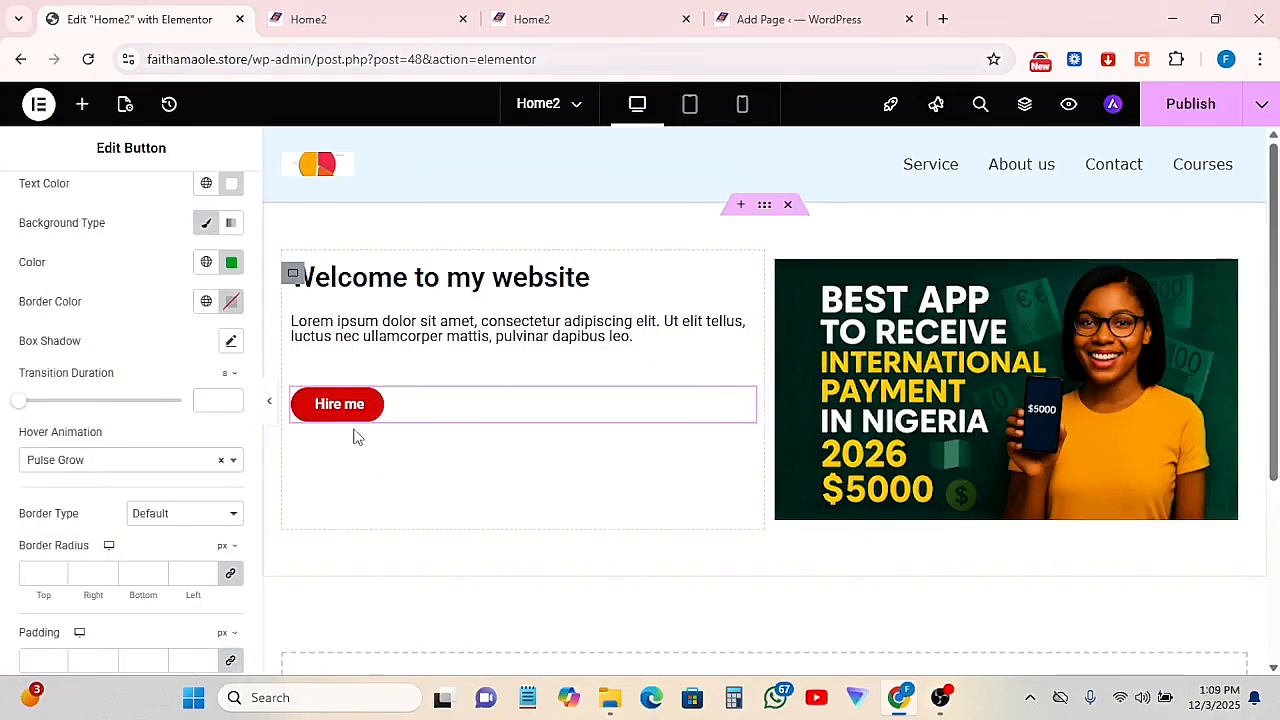
{"action": "scroll", "coordinate": [1043, 468], "scroll_direction": "down", "scroll_amount": 2}
{"action": "scroll", "coordinate": [1046, 480], "scroll_direction": "up", "scroll_amount": 2}
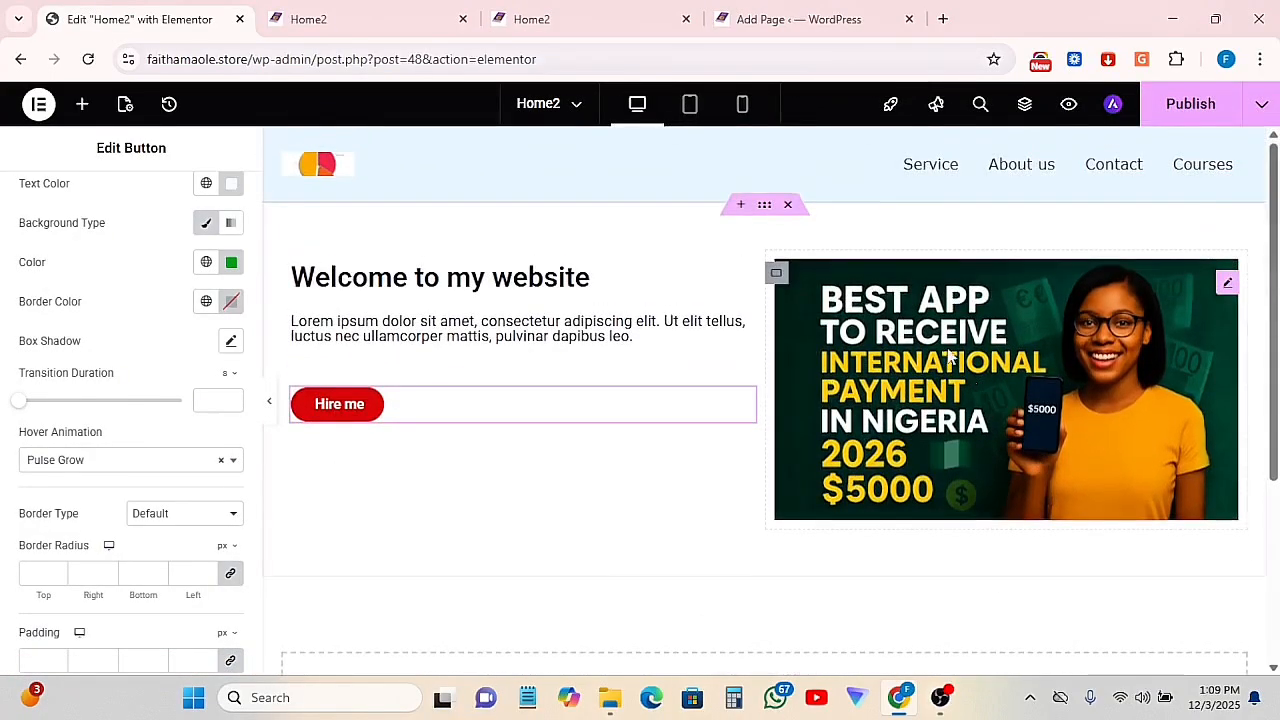
Give the hero section's outer container a classic background in a very pale pink
{"action": "left_click", "coordinate": [764, 207]}
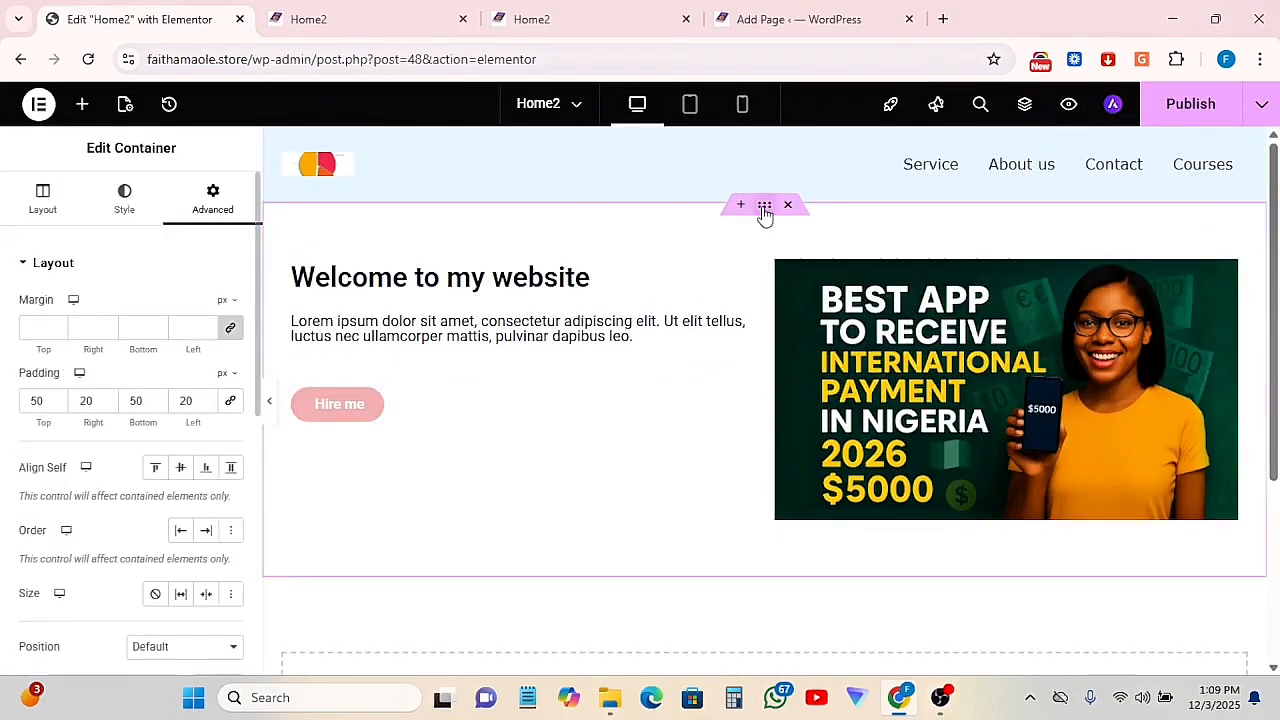
{"action": "left_click", "coordinate": [124, 205]}
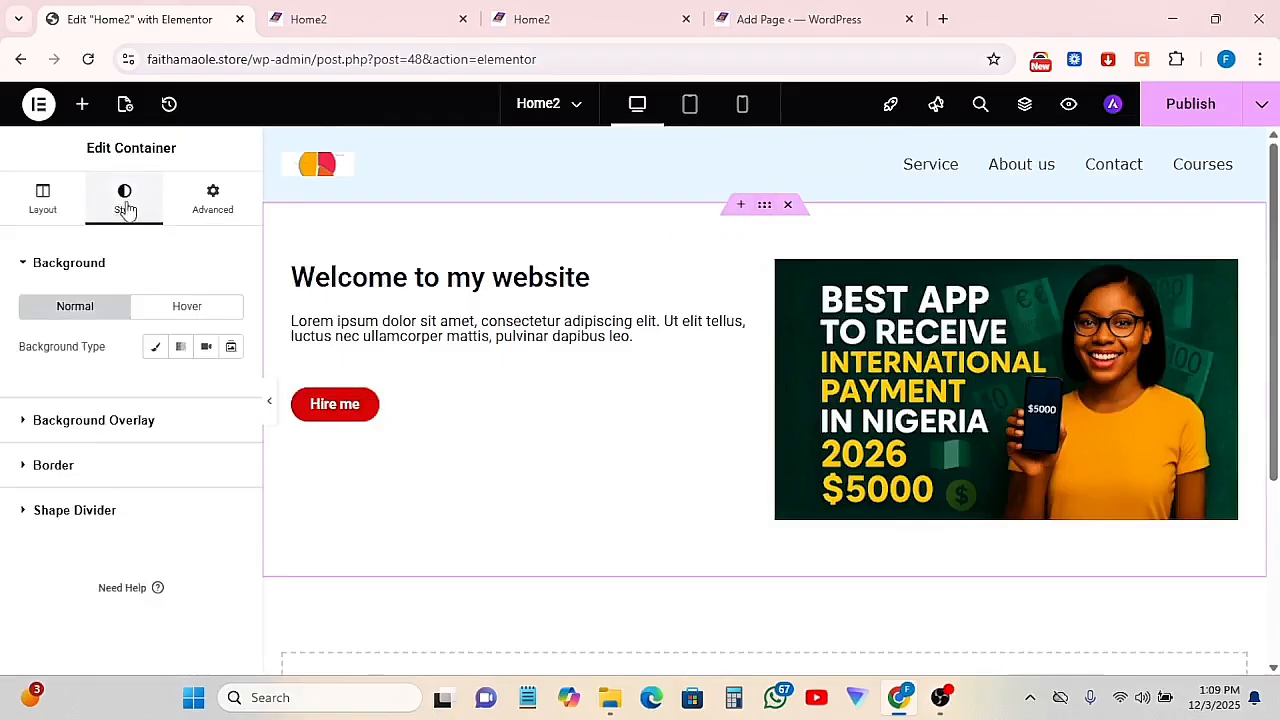
{"action": "left_click", "coordinate": [156, 349]}
{"action": "mouse_move", "coordinate": [158, 485]}
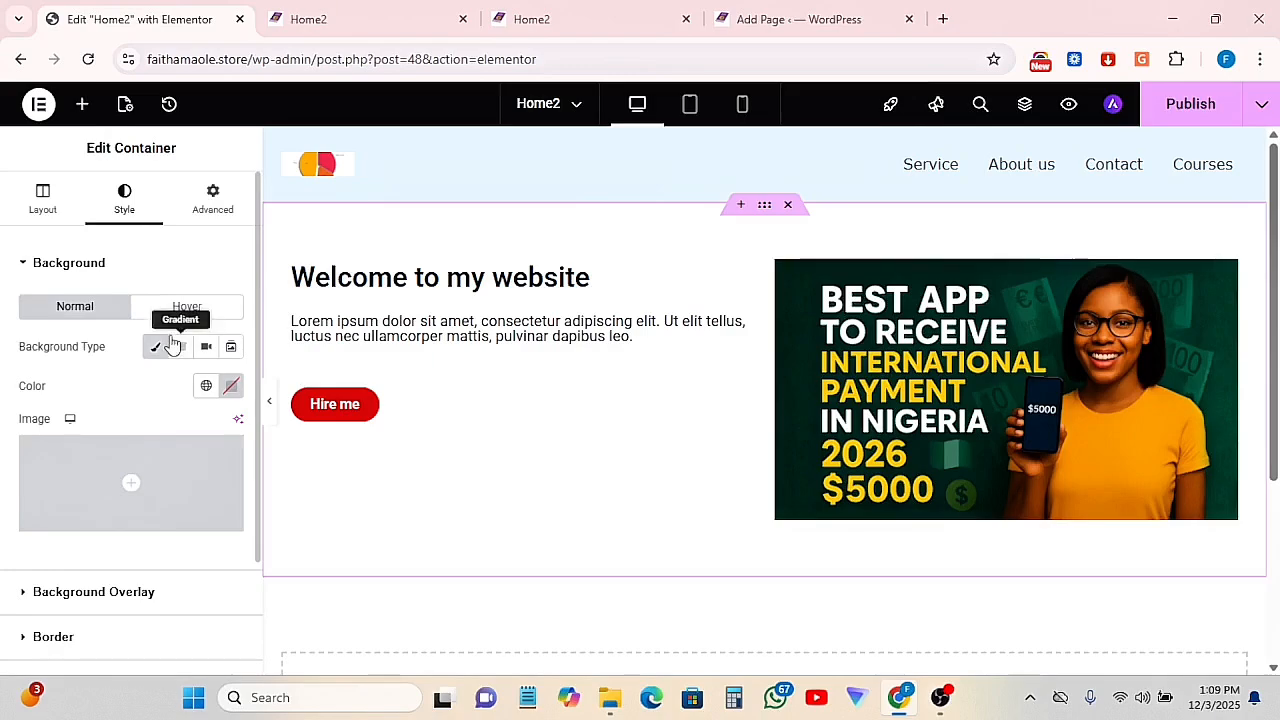
{"action": "left_click", "coordinate": [231, 386]}
{"action": "mouse_move", "coordinate": [229, 283]}
{"action": "left_mouse_down"}
{"action": "mouse_move", "coordinate": [140, 177]}
{"action": "mouse_move", "coordinate": [130, 141]}
{"action": "left_mouse_up"}
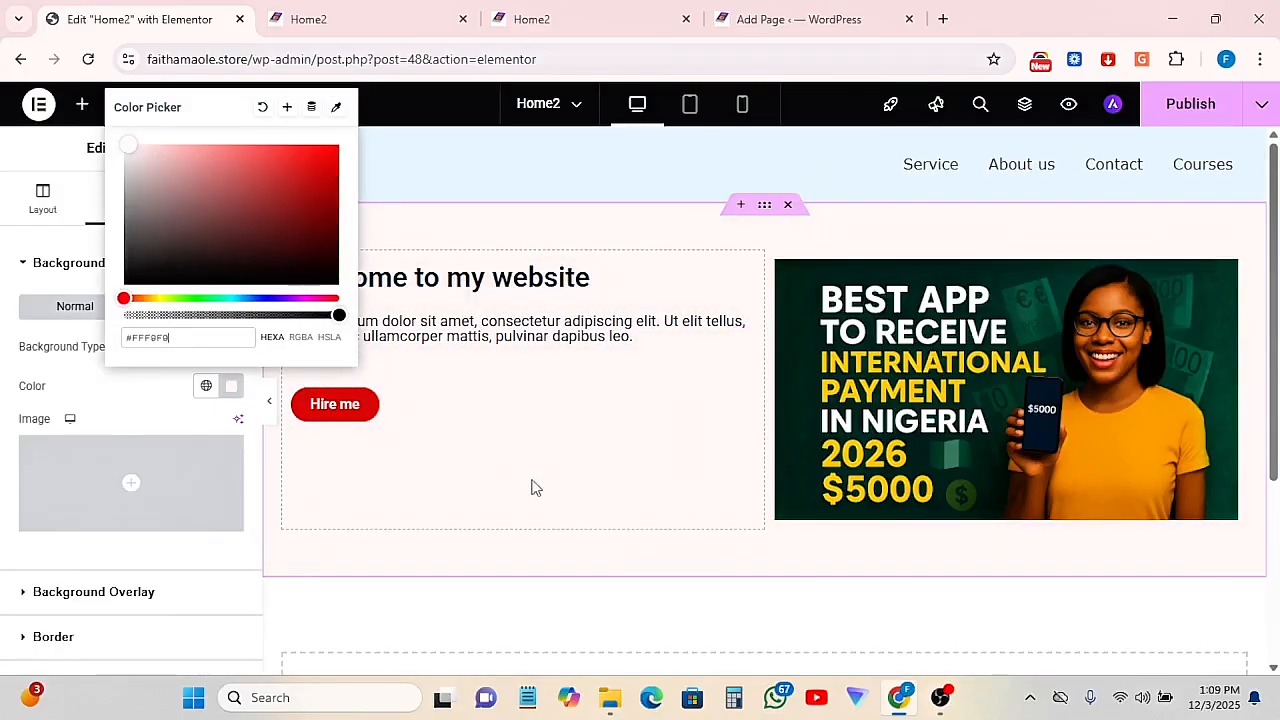
{"action": "left_click", "coordinate": [574, 505]}
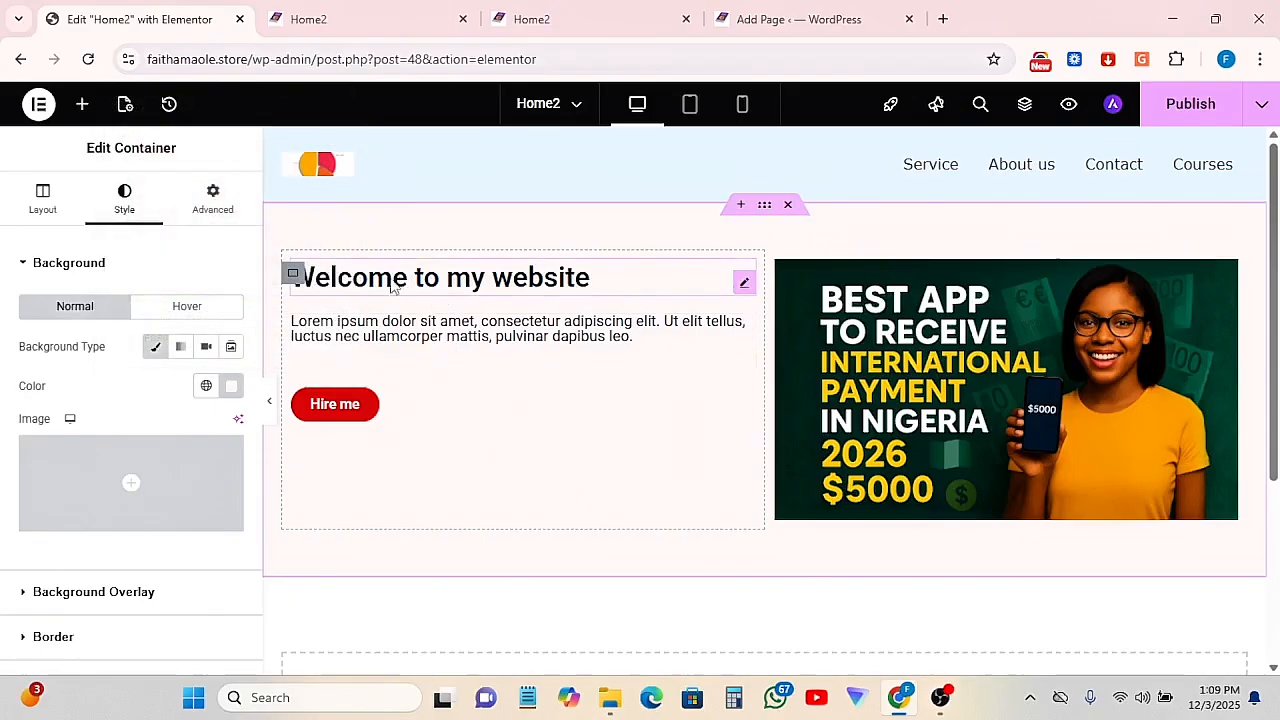
Centre the contents of the hero's left column vertically by setting its Justify Content to Center
{"action": "left_click", "coordinate": [293, 276]}
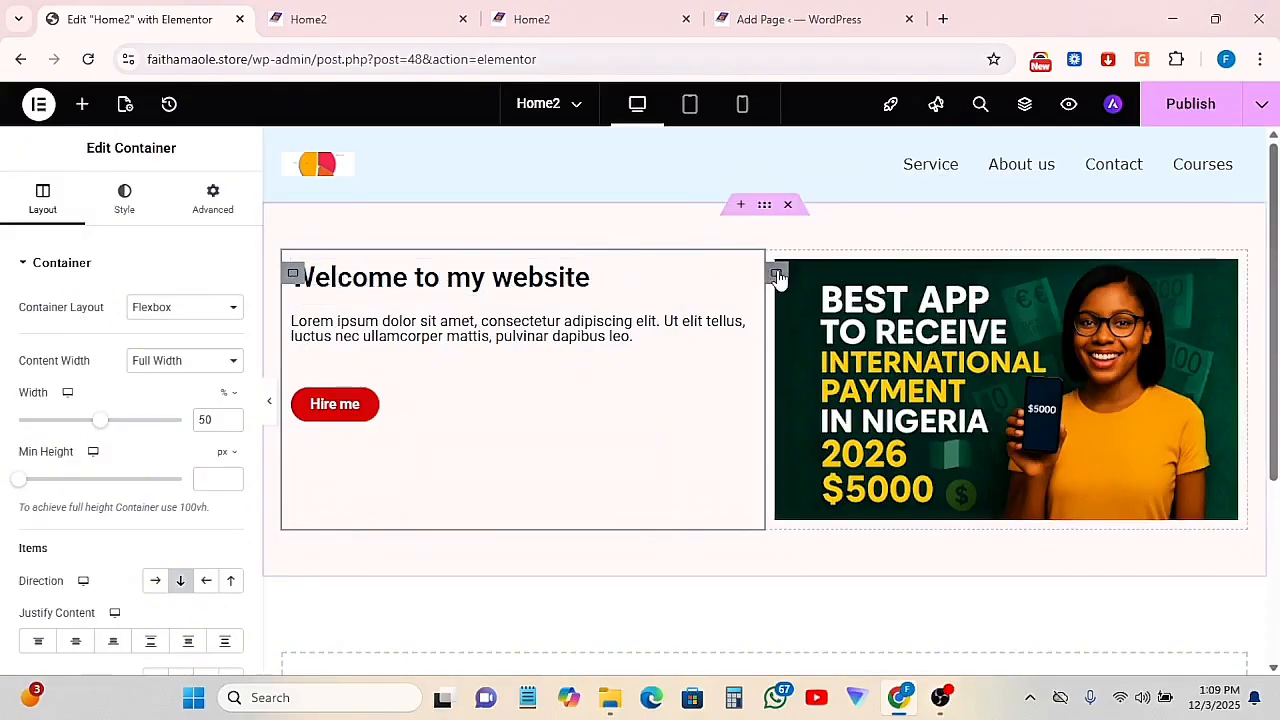
{"action": "left_click", "coordinate": [777, 275]}
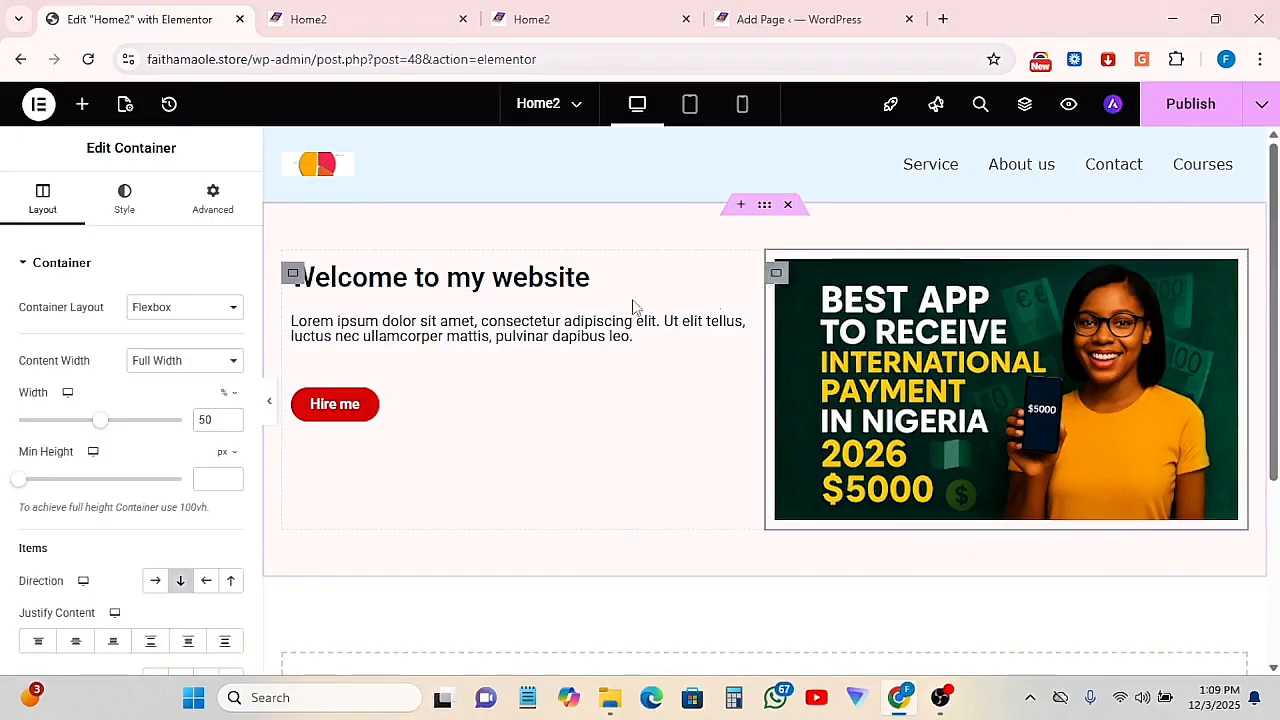
{"action": "left_click", "coordinate": [292, 273]}
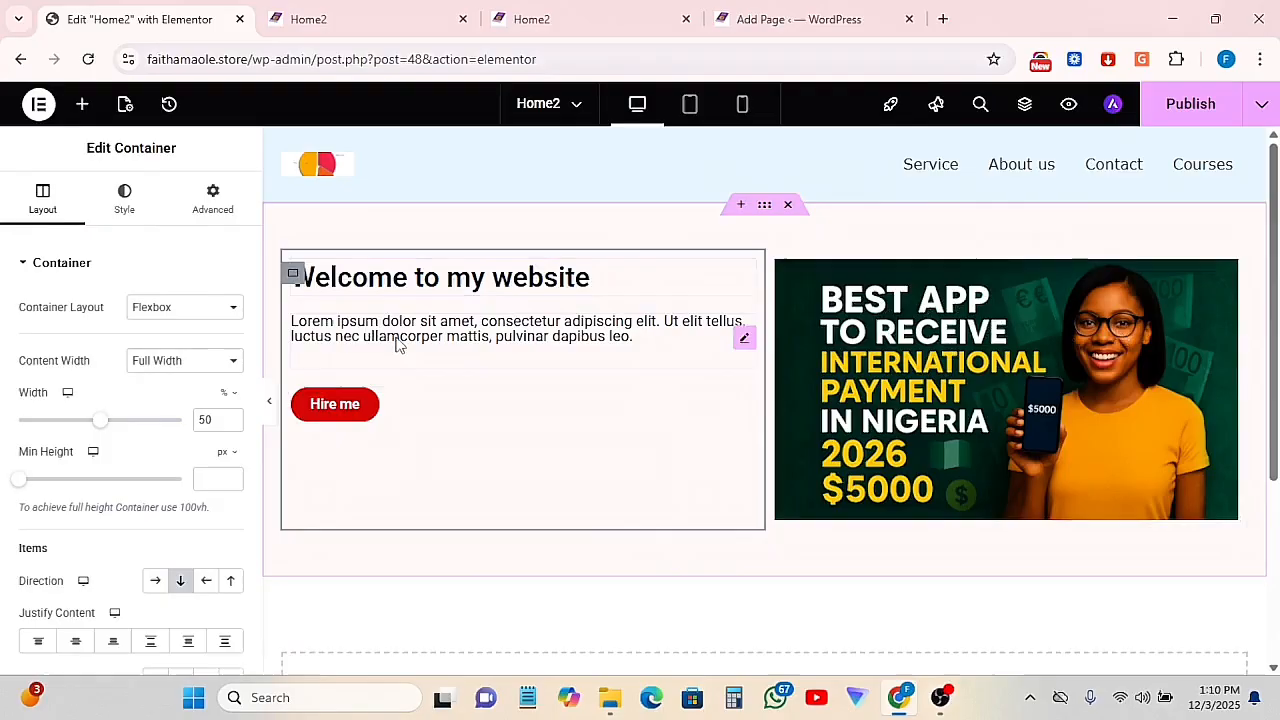
{"action": "scroll", "coordinate": [320, 554], "scroll_direction": "down", "scroll_amount": 1}
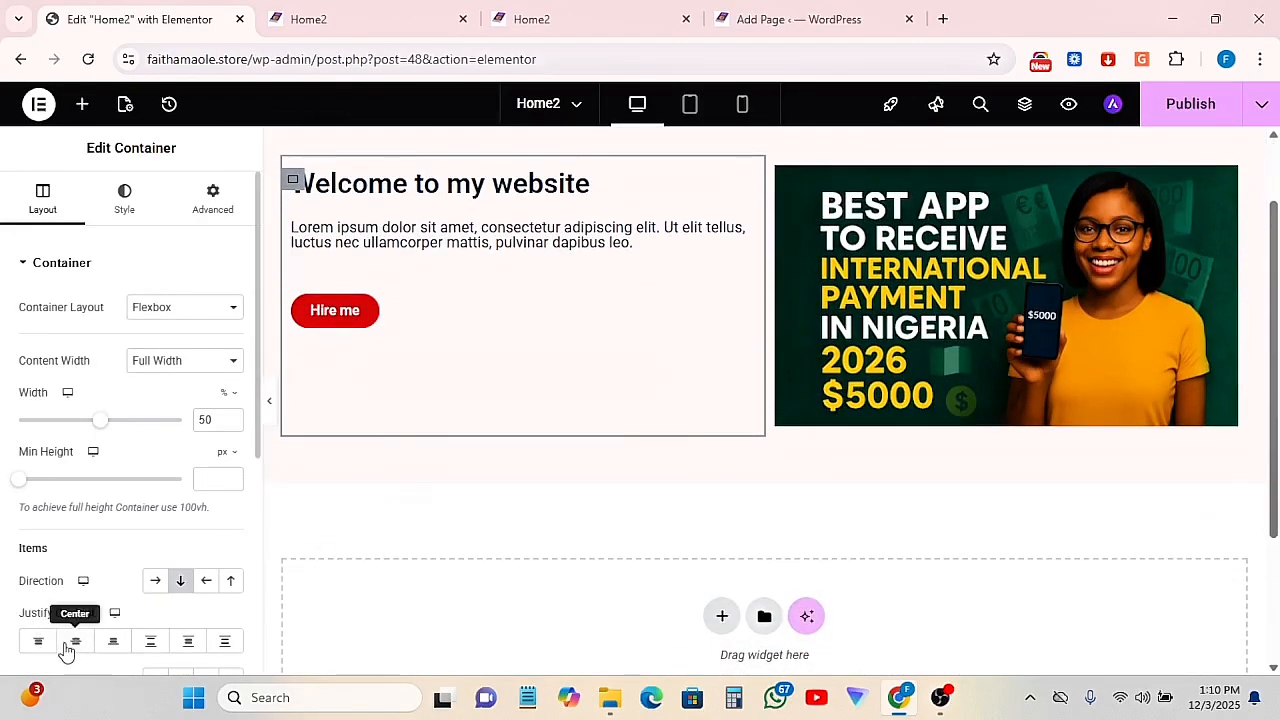
{"action": "left_click", "coordinate": [72, 642]}
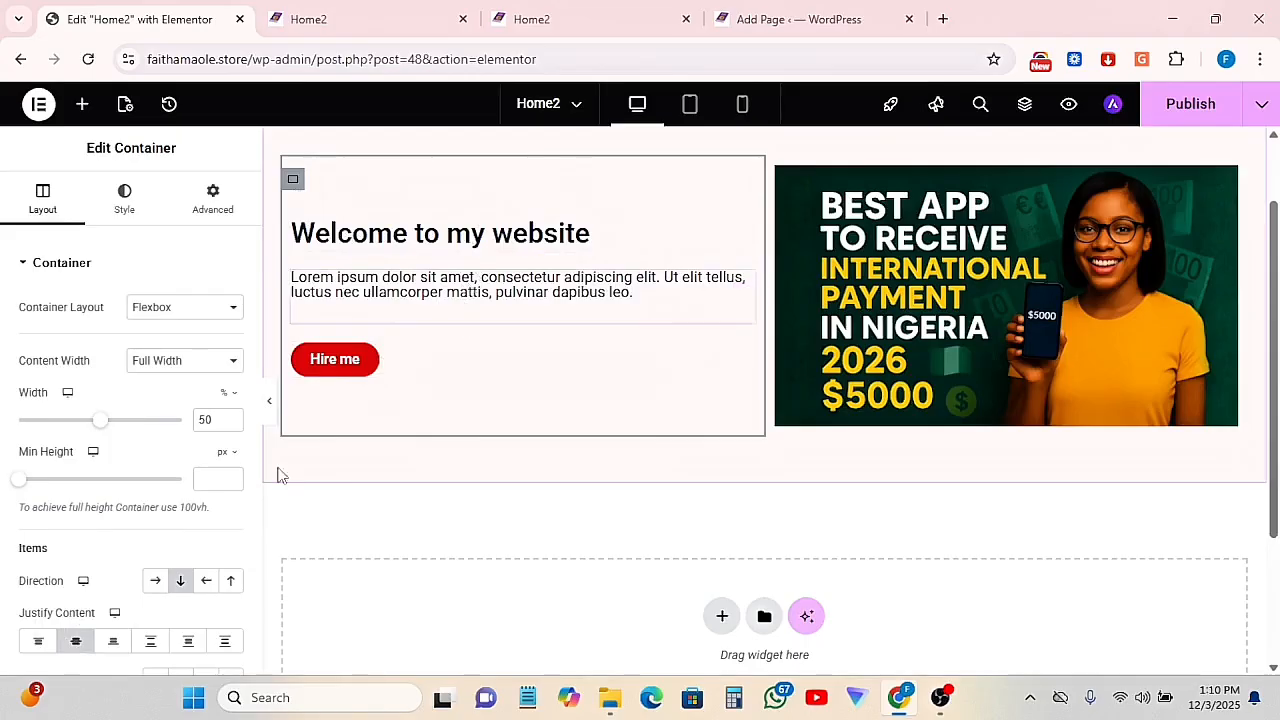
Try End and Start for the left column's Justify Content, return it to Center, and preview the hero section without the editing panel
{"action": "scroll", "coordinate": [125, 604], "scroll_direction": "down", "scroll_amount": 1}
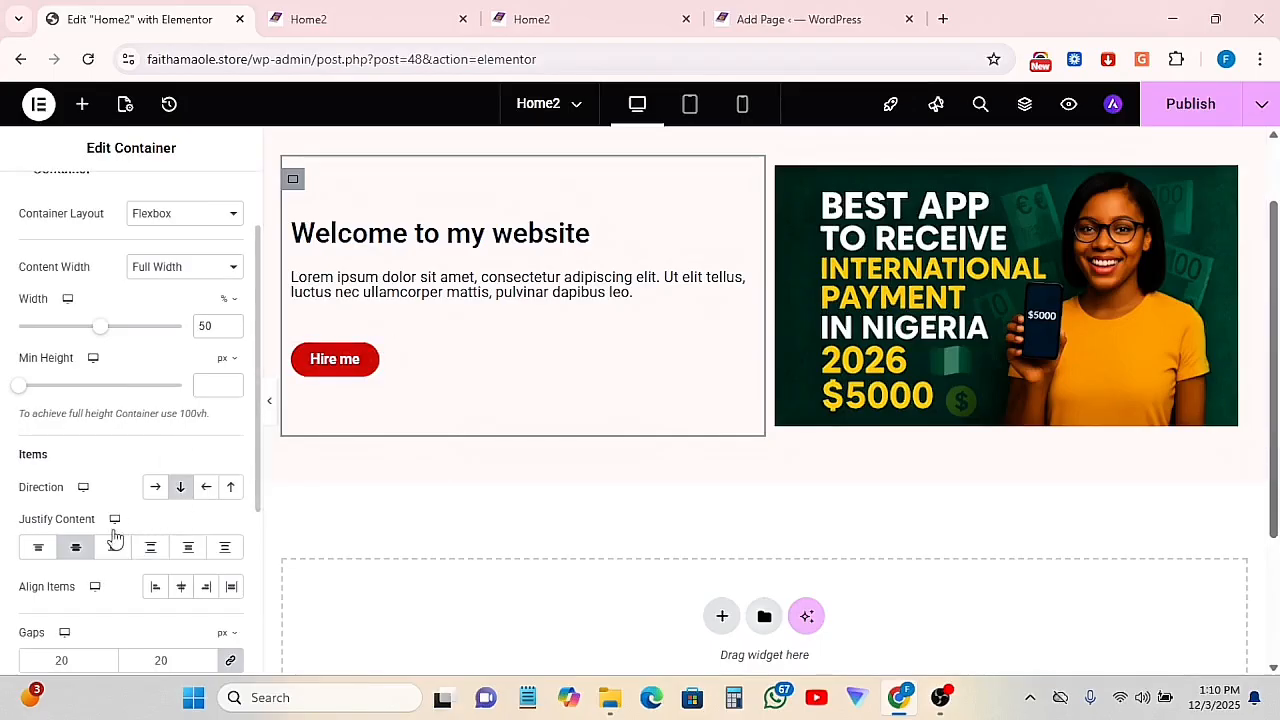
{"action": "left_click", "coordinate": [77, 548]}
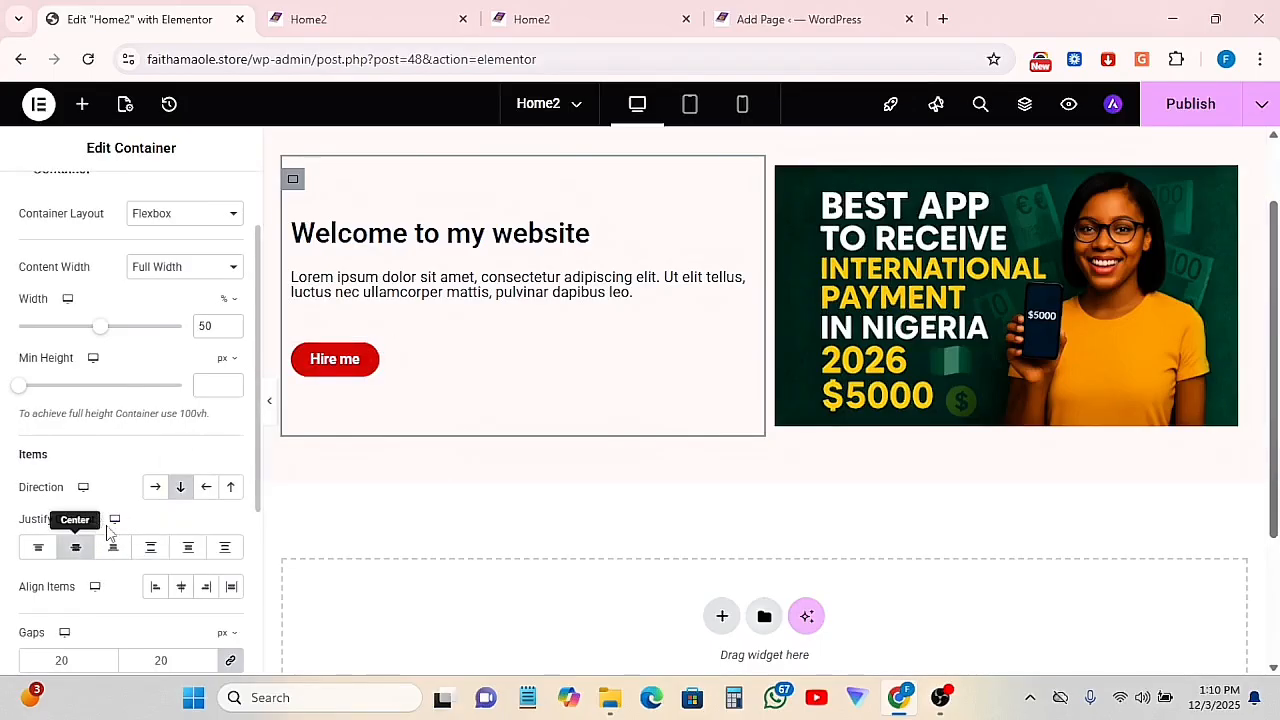
{"action": "left_click", "coordinate": [115, 553]}
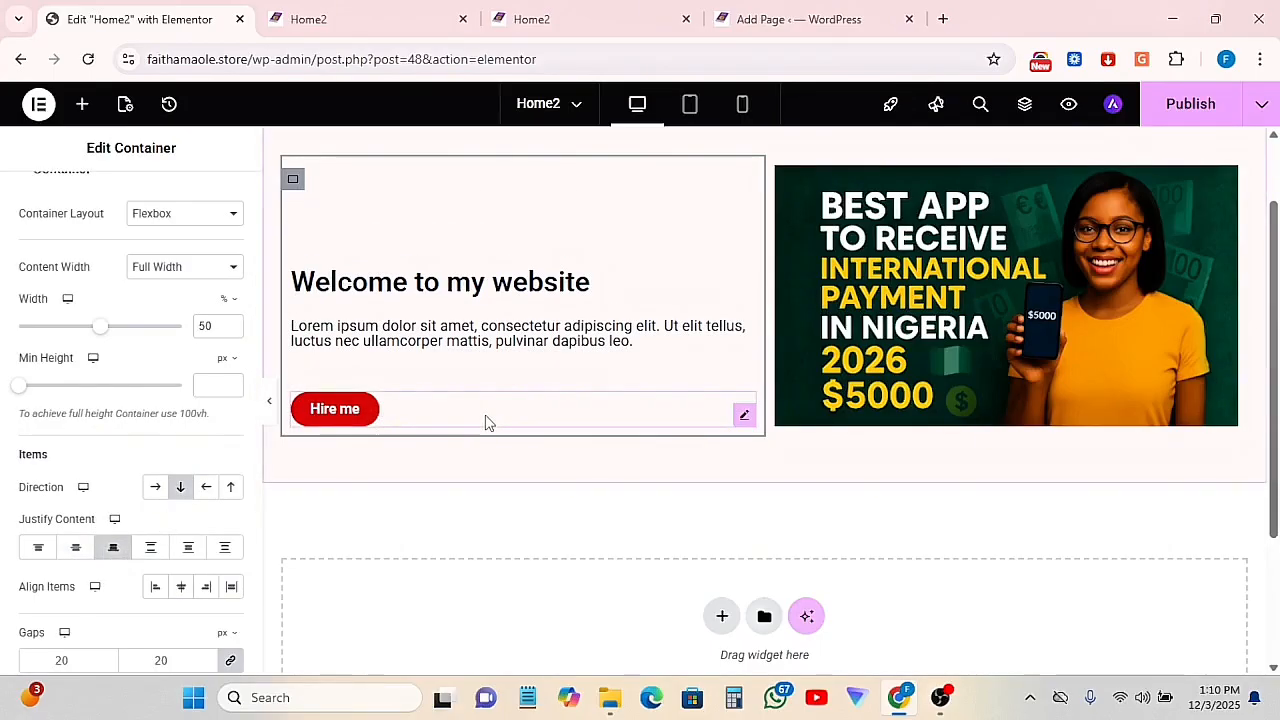
{"action": "left_click", "coordinate": [30, 555]}
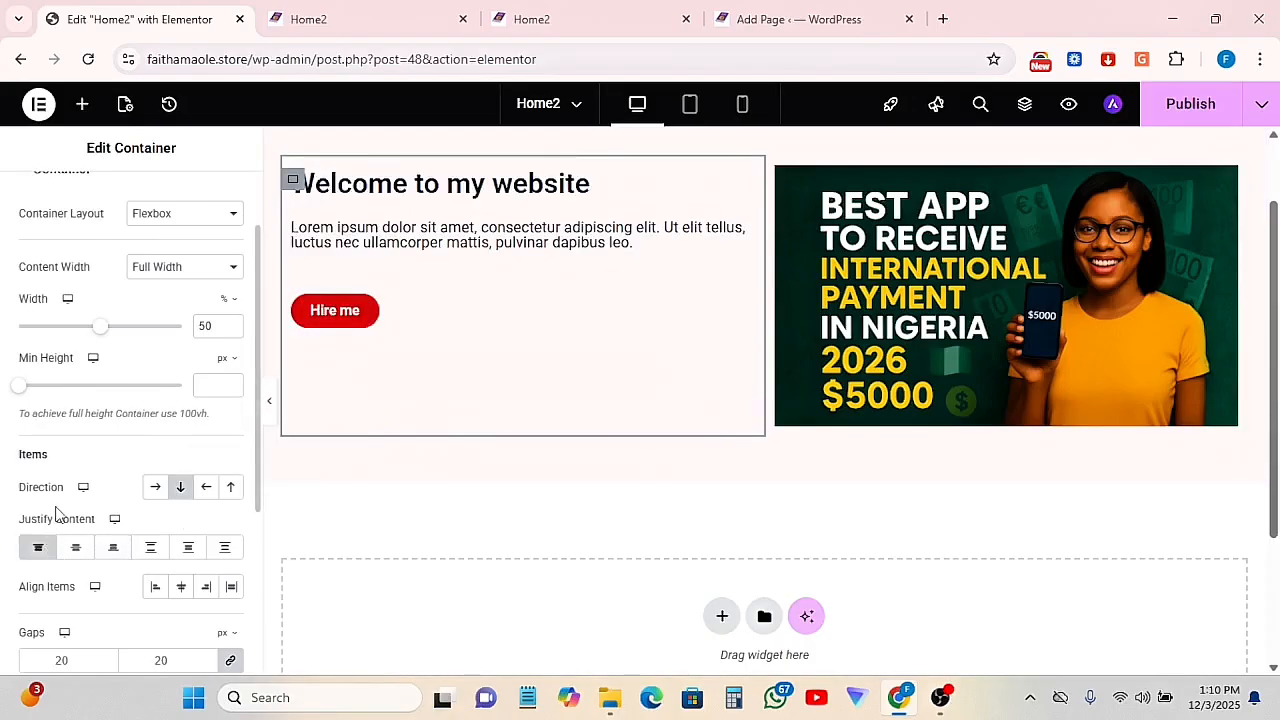
{"action": "left_click", "coordinate": [77, 555]}
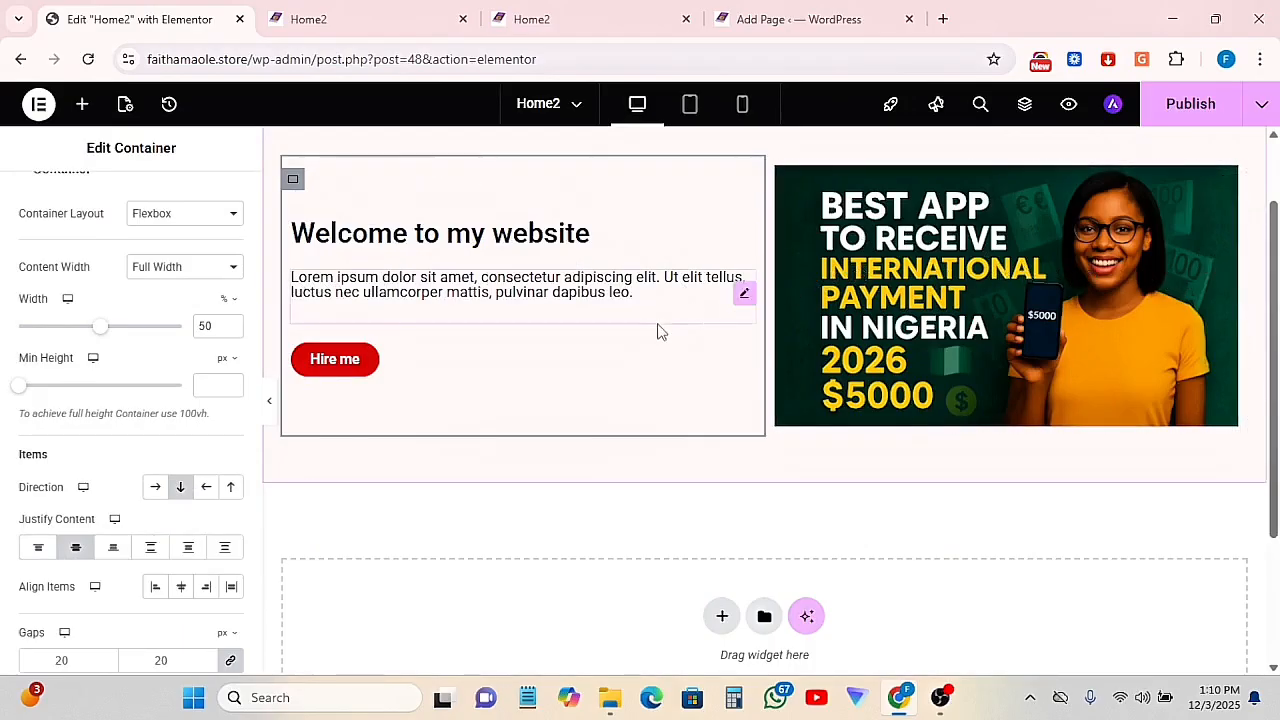
{"action": "left_click", "coordinate": [269, 401]}
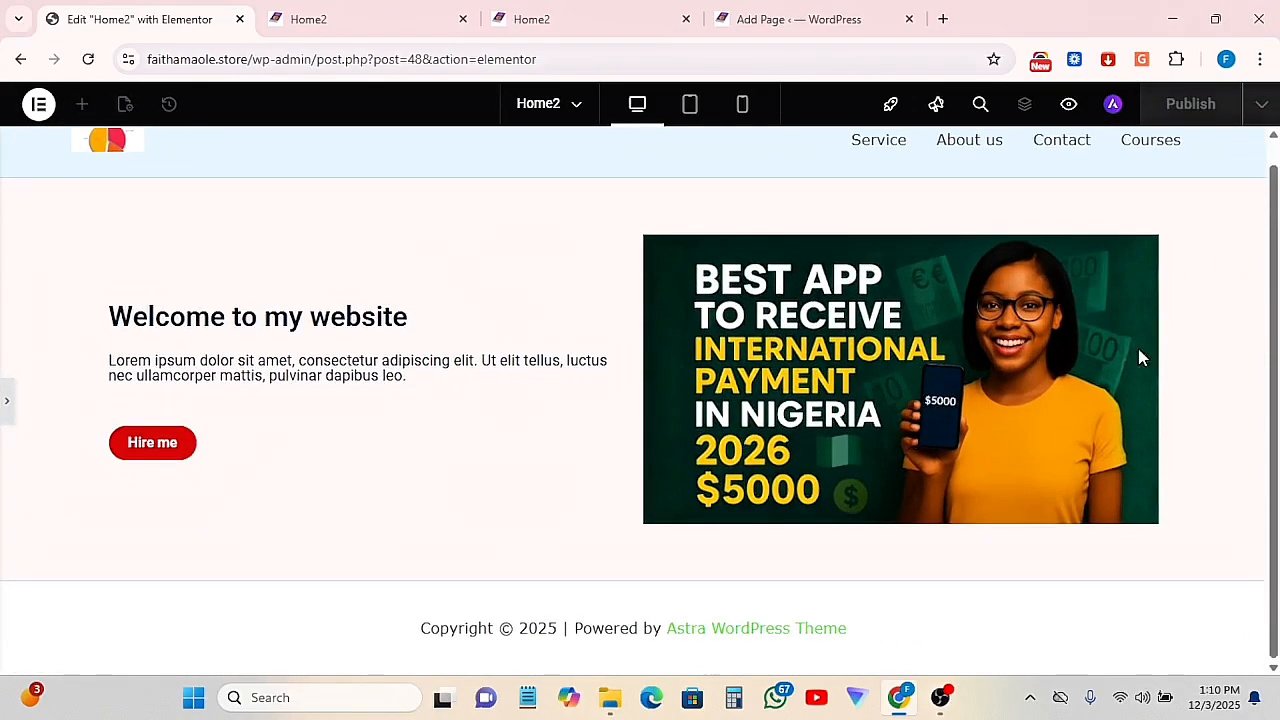
{"action": "left_click", "coordinate": [6, 401]}
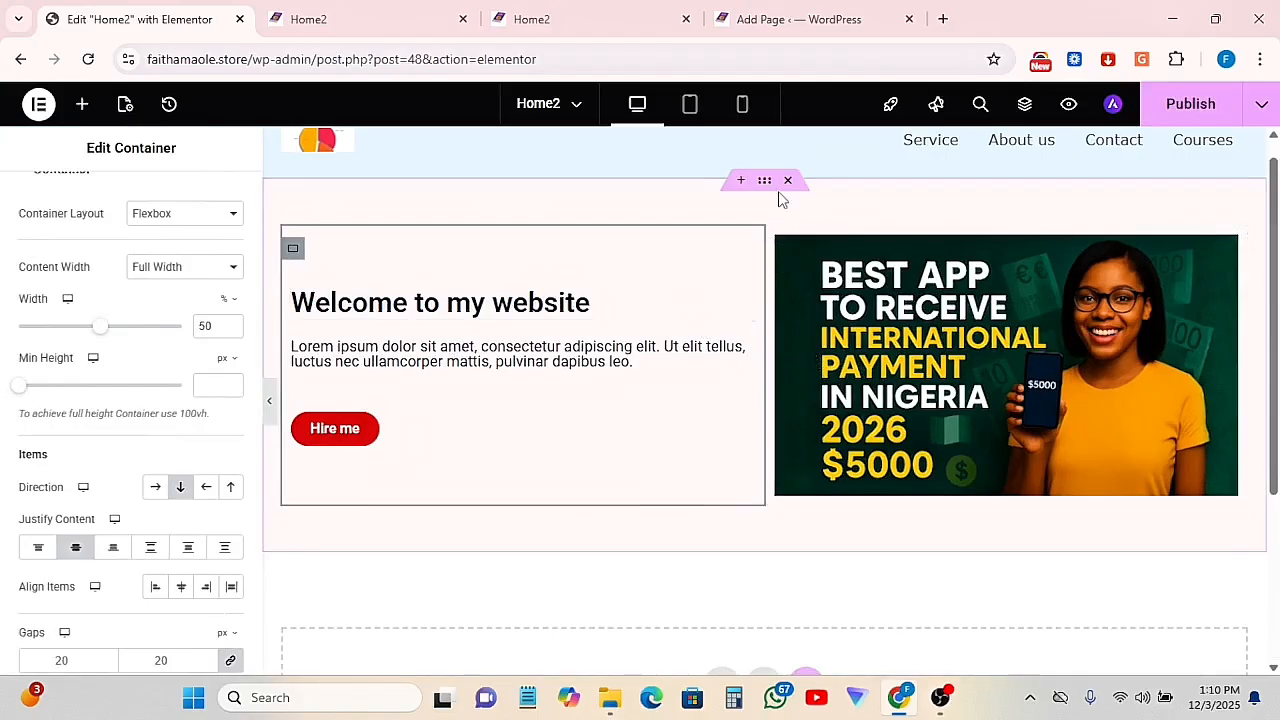
Add a new container below the hero section using the three-column structure with a wide middle column
{"action": "scroll", "coordinate": [773, 410], "scroll_direction": "down", "scroll_amount": 2}
{"action": "scroll", "coordinate": [773, 410], "scroll_direction": "down", "scroll_amount": 2}
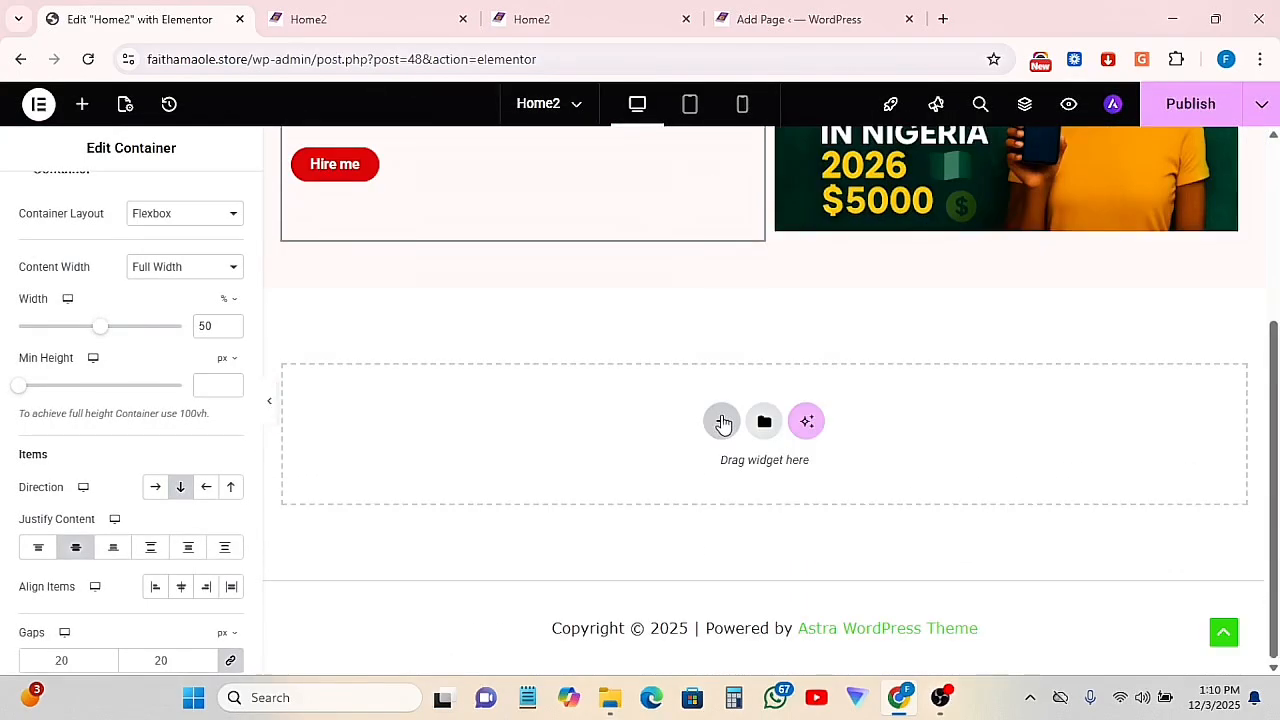
{"action": "left_click", "coordinate": [720, 420]}
{"action": "left_click", "coordinate": [727, 475]}
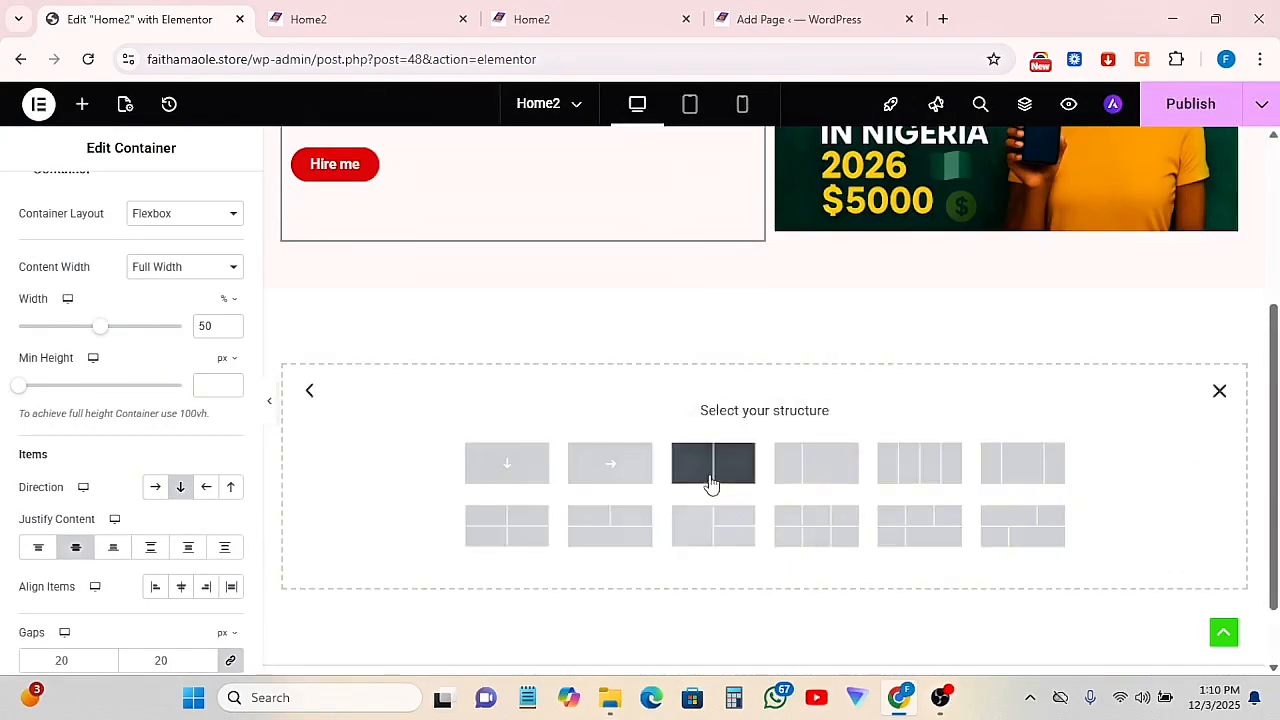
{"action": "left_click", "coordinate": [1025, 465]}
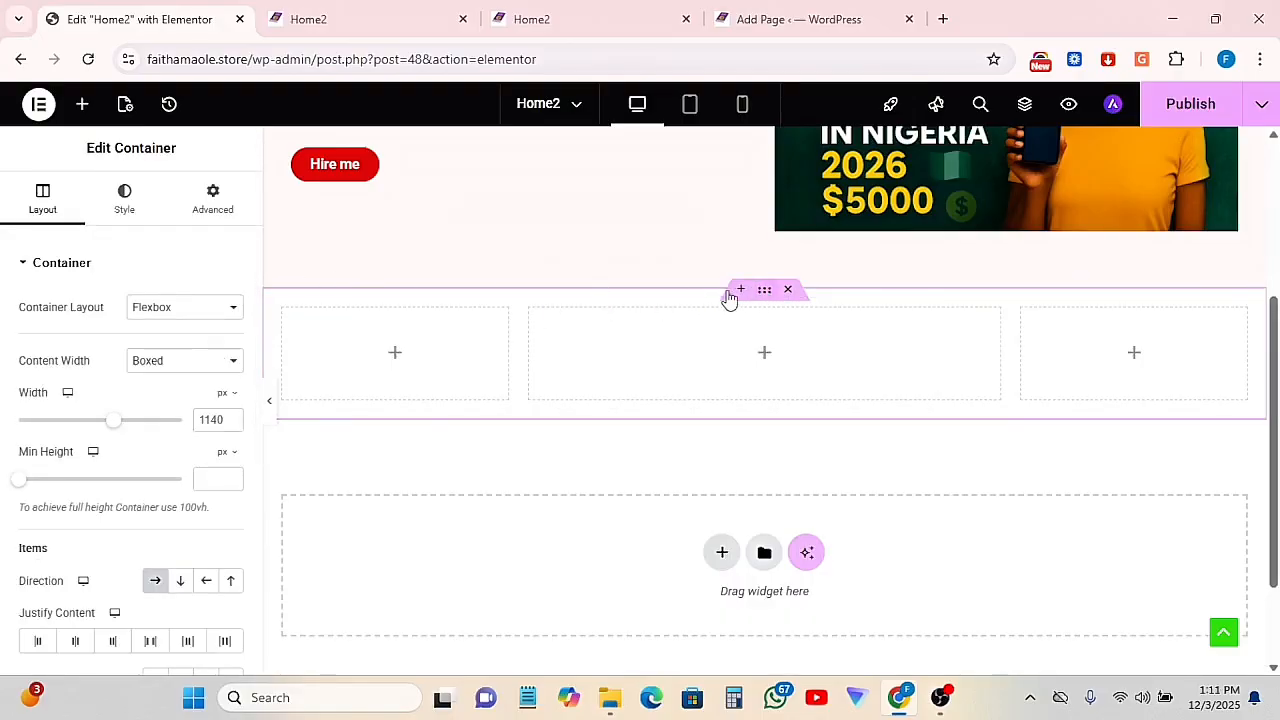
Set the three-column container's padding to 50 px top, 59 px bottom and 20 px right and left, with the sides unlinked
{"action": "left_click", "coordinate": [213, 200]}
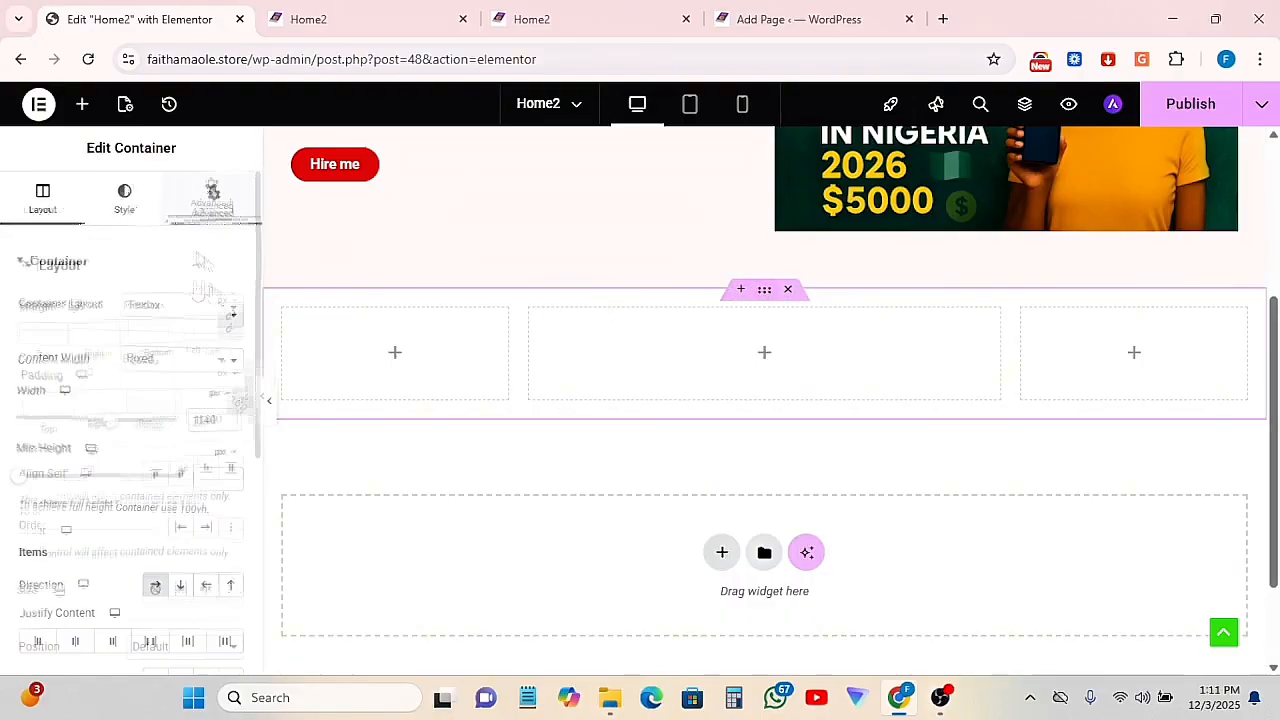
{"action": "left_click", "coordinate": [35, 400]}
{"action": "type", "text": "20"}
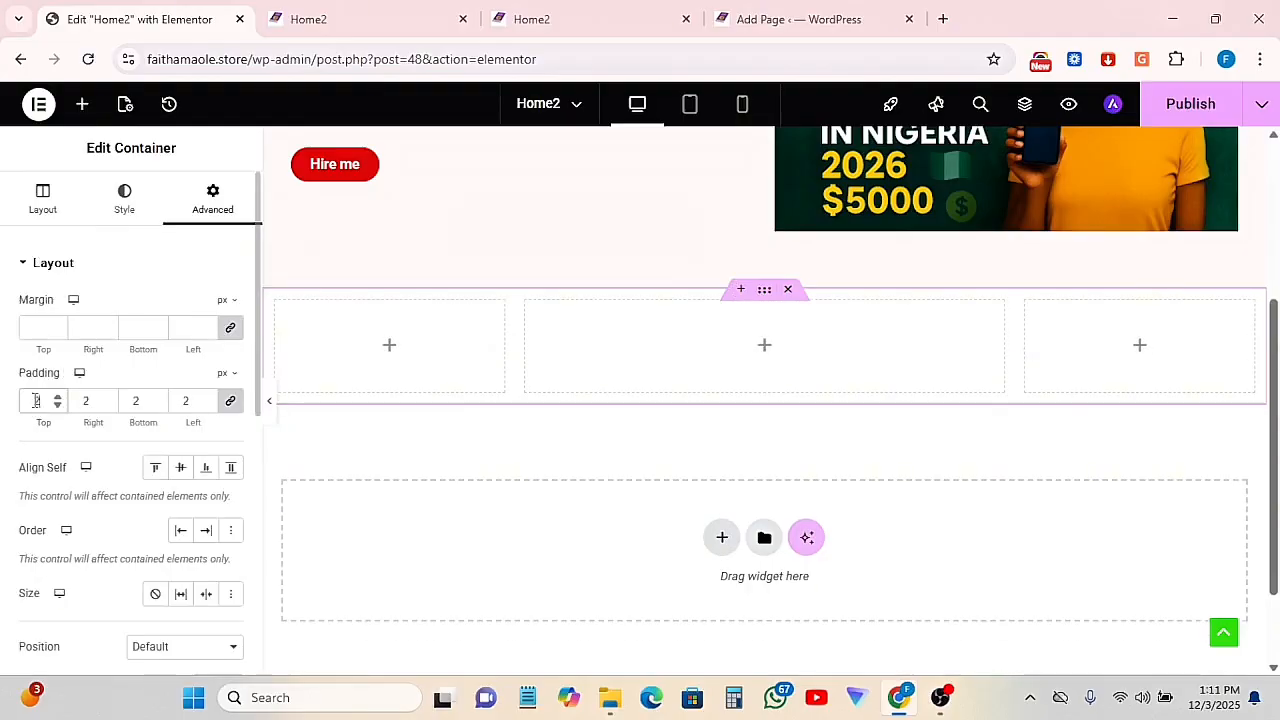
{"action": "left_click", "coordinate": [229, 400]}
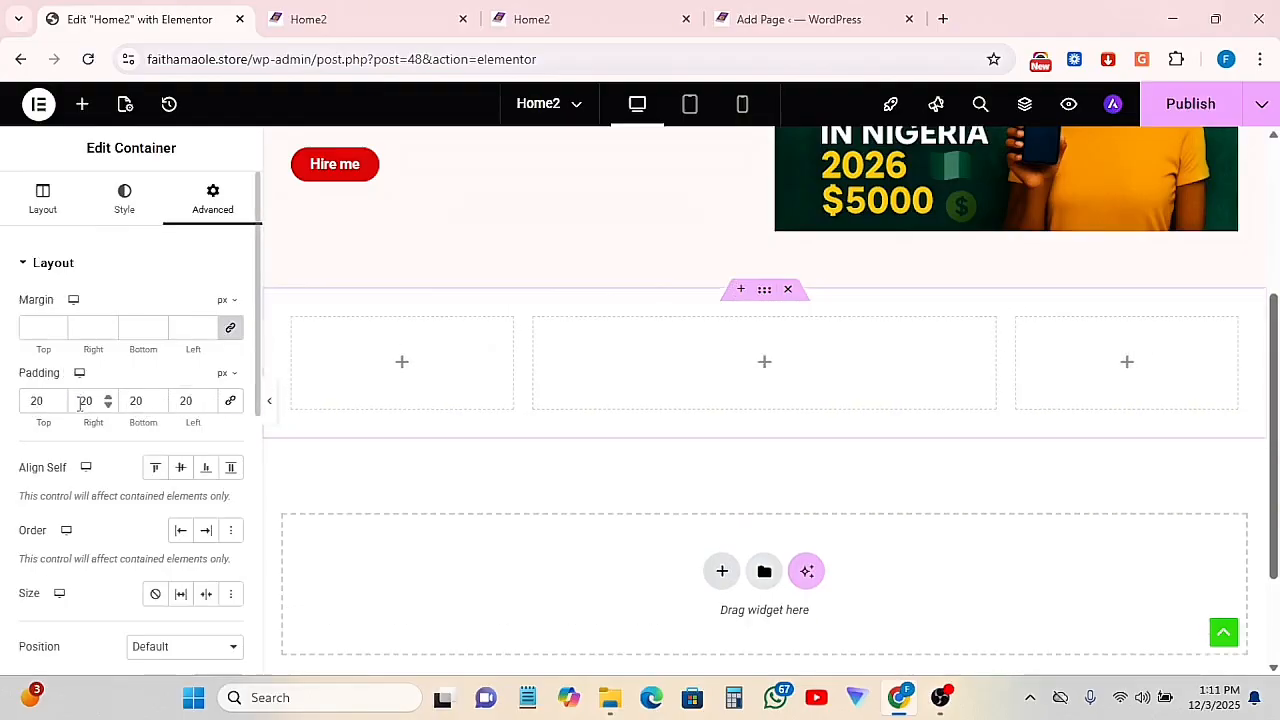
{"action": "type", "text": "50"}
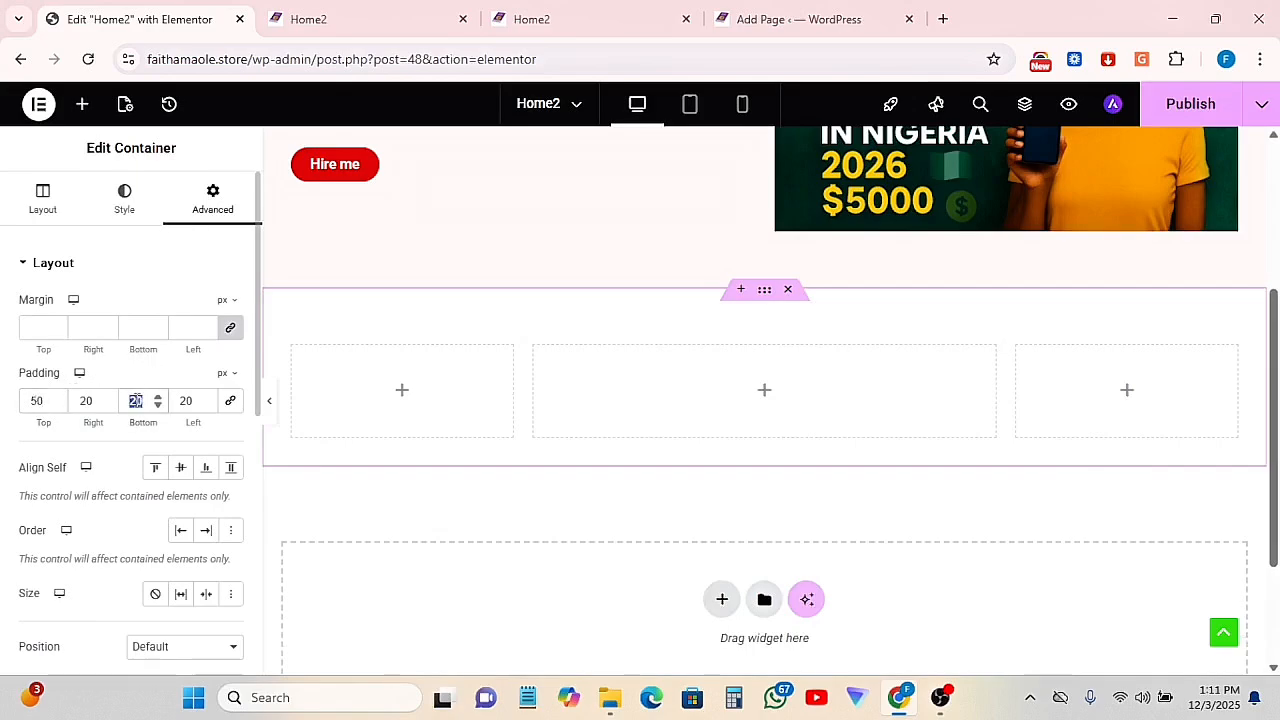
{"action": "type", "text": "59"}
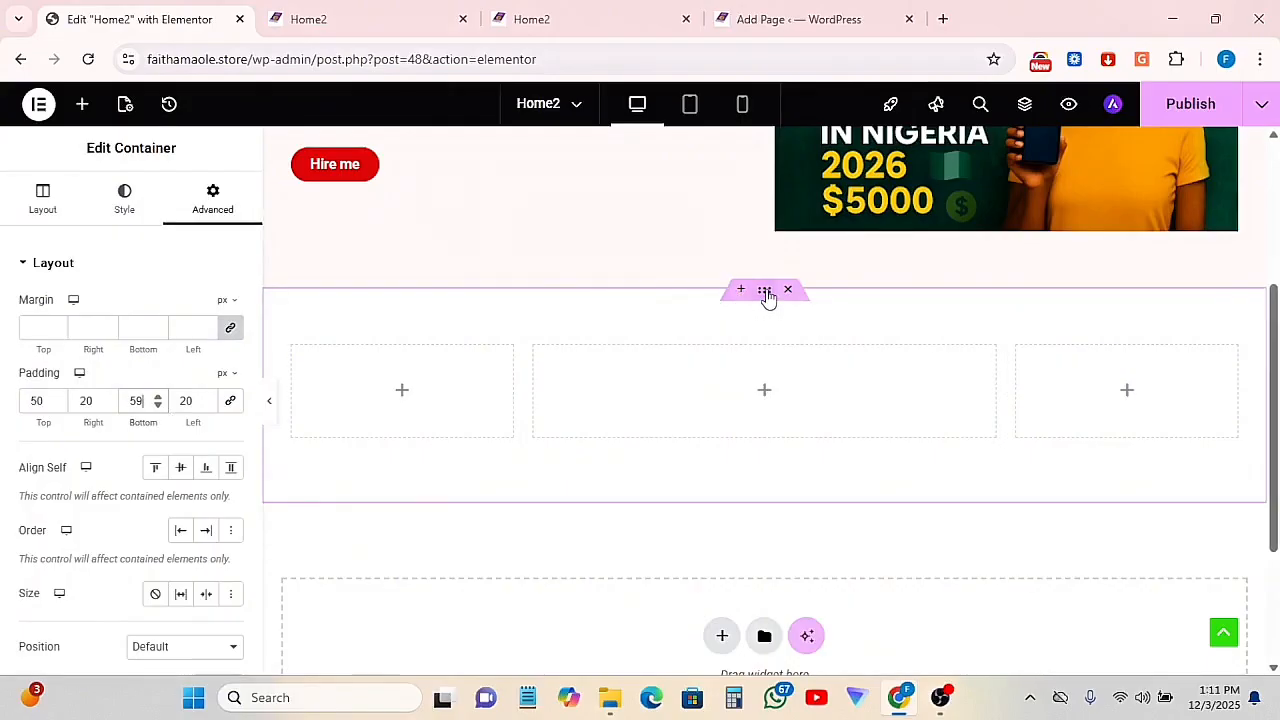
Give the three-column container a classic background image using the "Best App to Receive International Payment in Nigeria" picture from the media library
{"action": "left_click", "coordinate": [122, 205]}
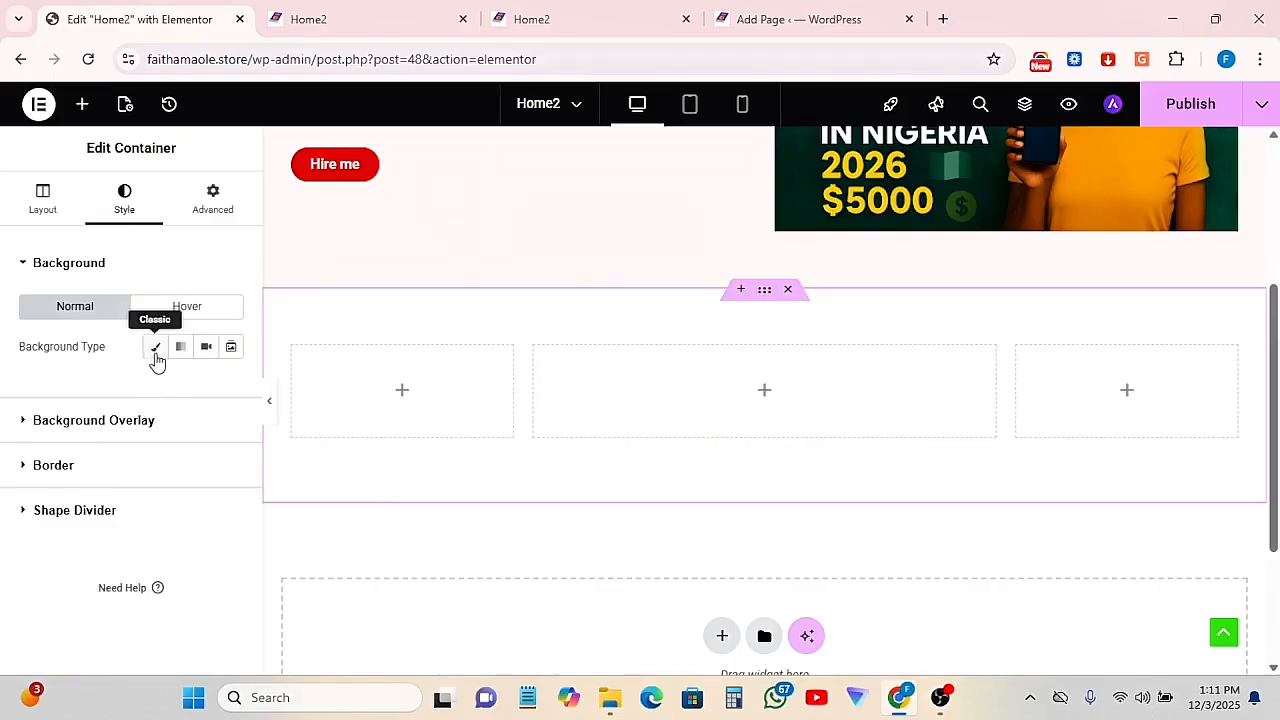
{"action": "left_click", "coordinate": [153, 347]}
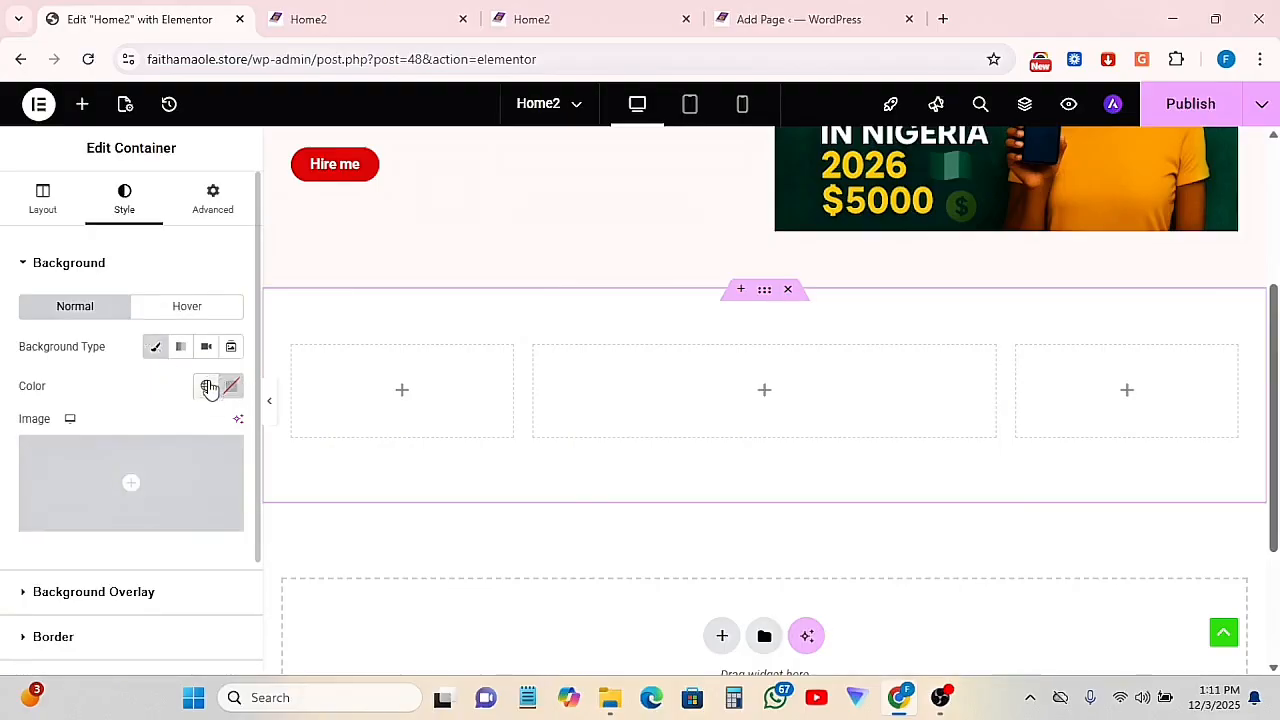
{"action": "left_click", "coordinate": [127, 486]}
{"action": "left_click", "coordinate": [877, 350]}
{"action": "left_click", "coordinate": [1200, 619]}
{"action": "scroll", "coordinate": [865, 397], "scroll_direction": "down", "scroll_amount": 2}
{"action": "scroll", "coordinate": [881, 405], "scroll_direction": "up", "scroll_amount": 4}
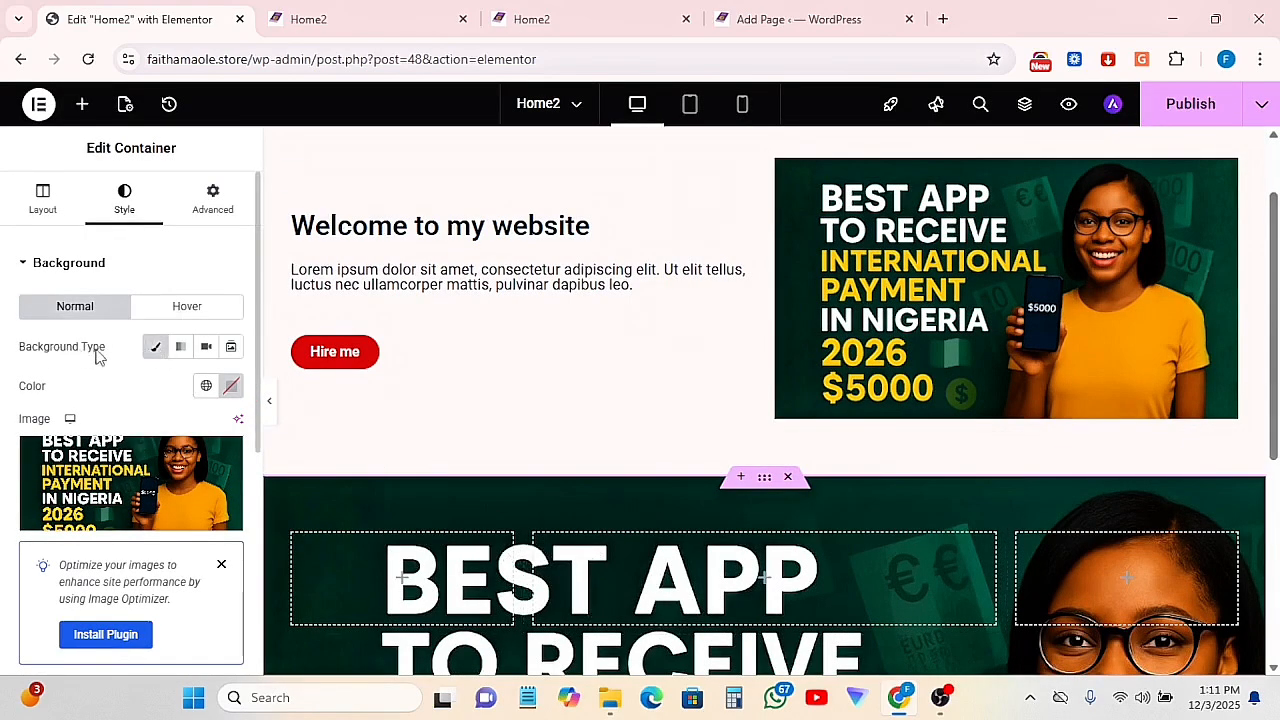
Keep the three-column container's background image at Full resolution and set its Position to Center Center
{"action": "scroll", "coordinate": [175, 400], "scroll_direction": "down", "scroll_amount": 3}
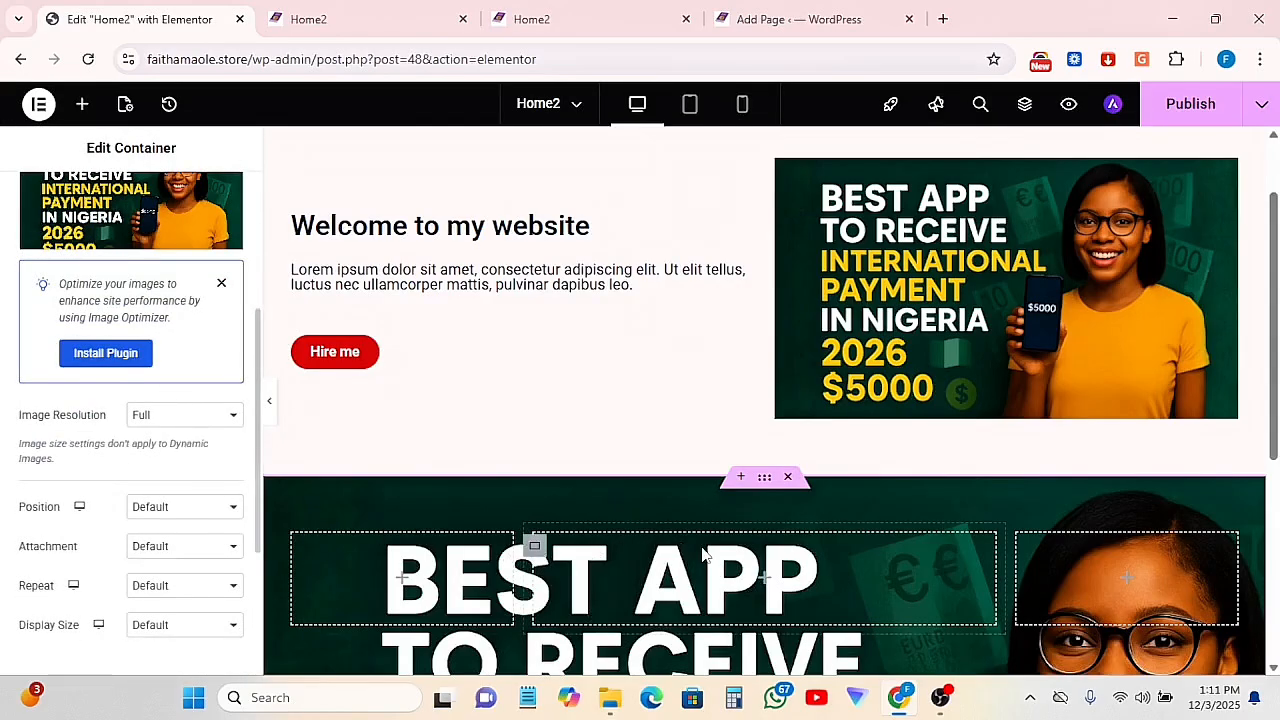
{"action": "scroll", "coordinate": [531, 543], "scroll_direction": "down", "scroll_amount": 2}
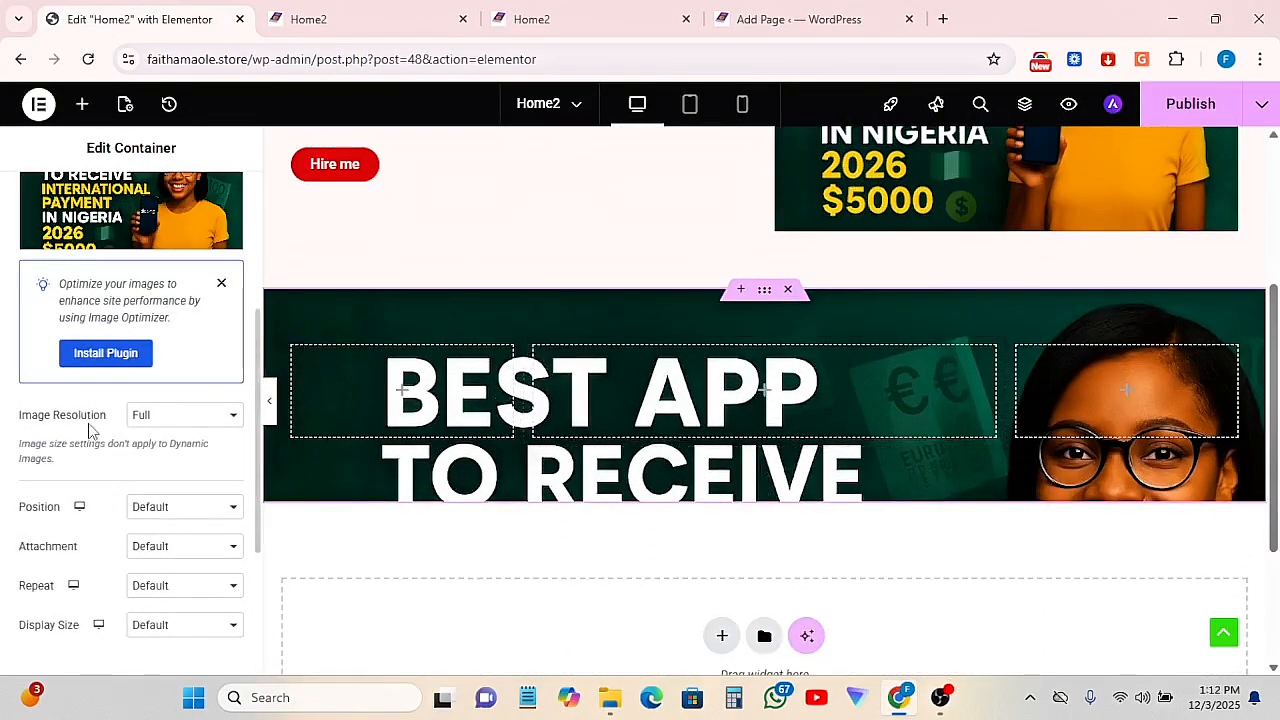
{"action": "left_click", "coordinate": [194, 418]}
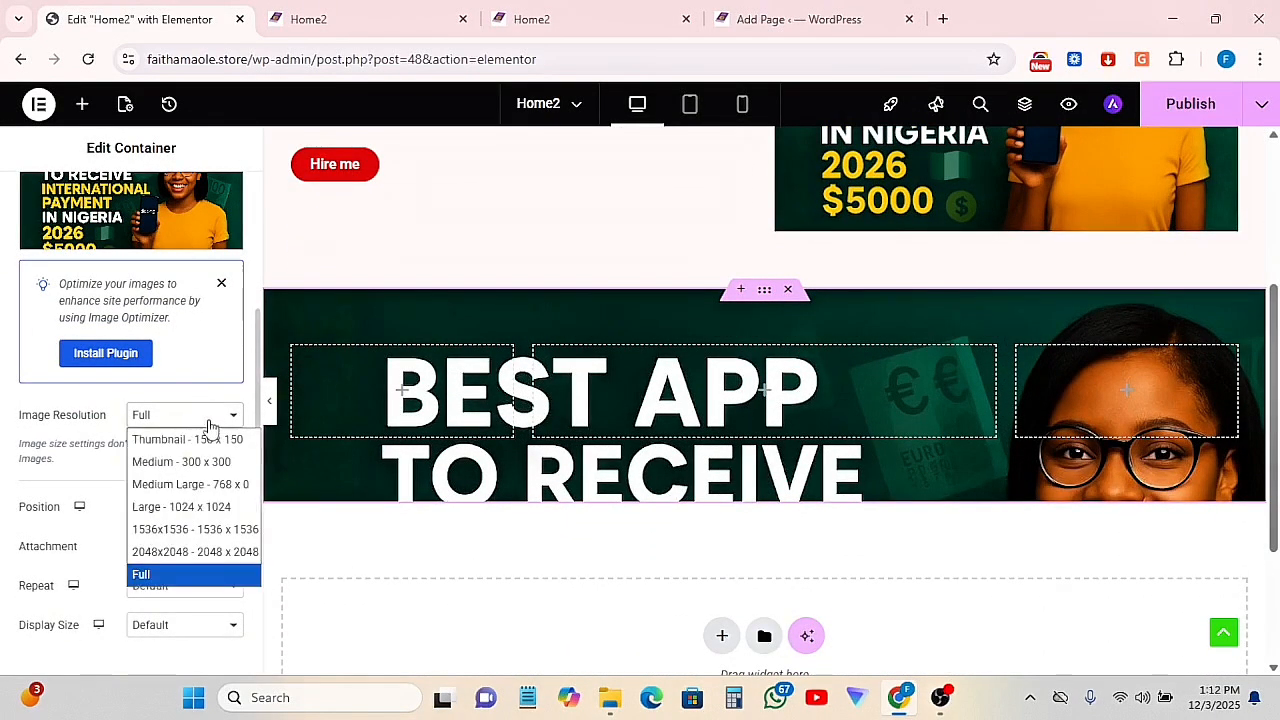
{"action": "left_click", "coordinate": [153, 574]}
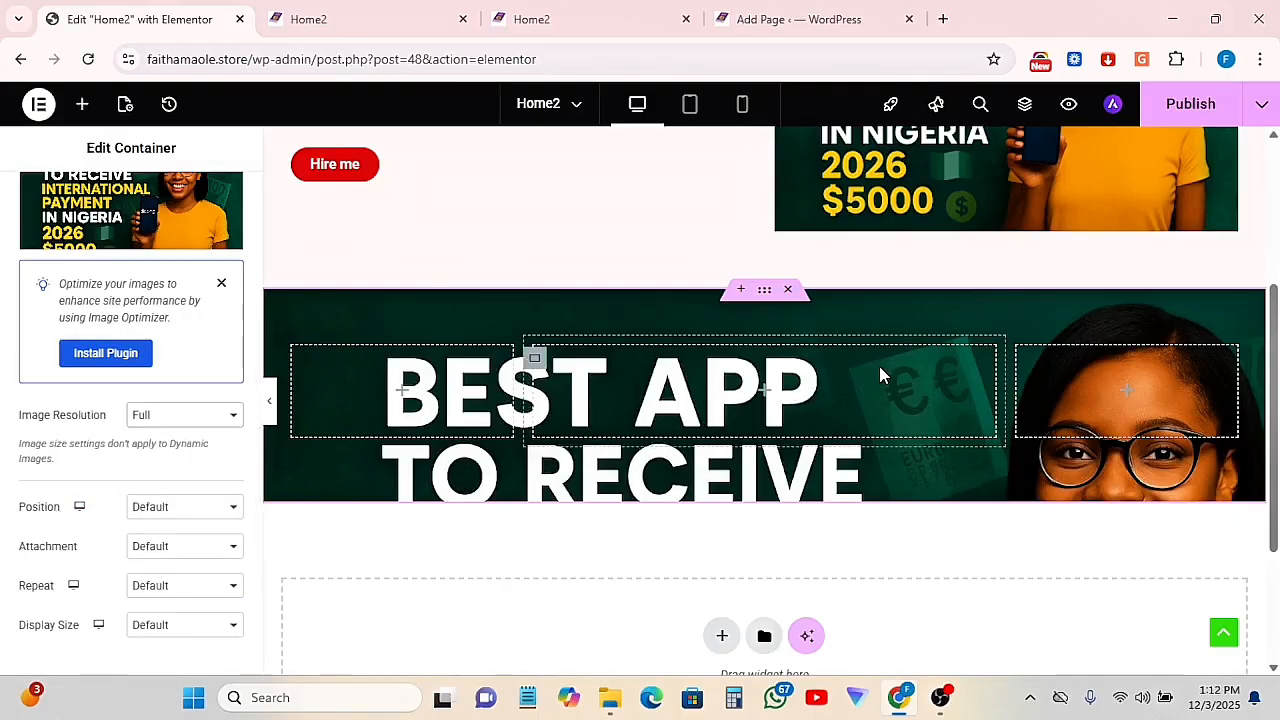
{"action": "left_click", "coordinate": [218, 507]}
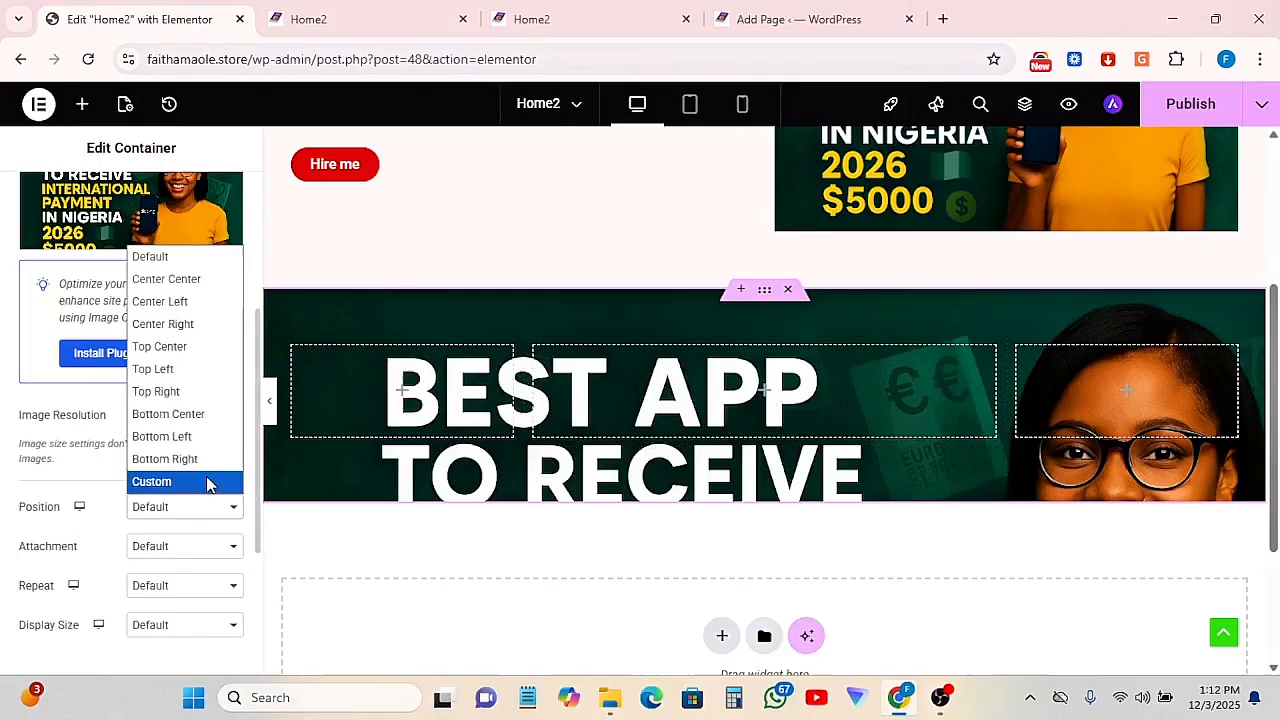
{"action": "left_click", "coordinate": [185, 282]}
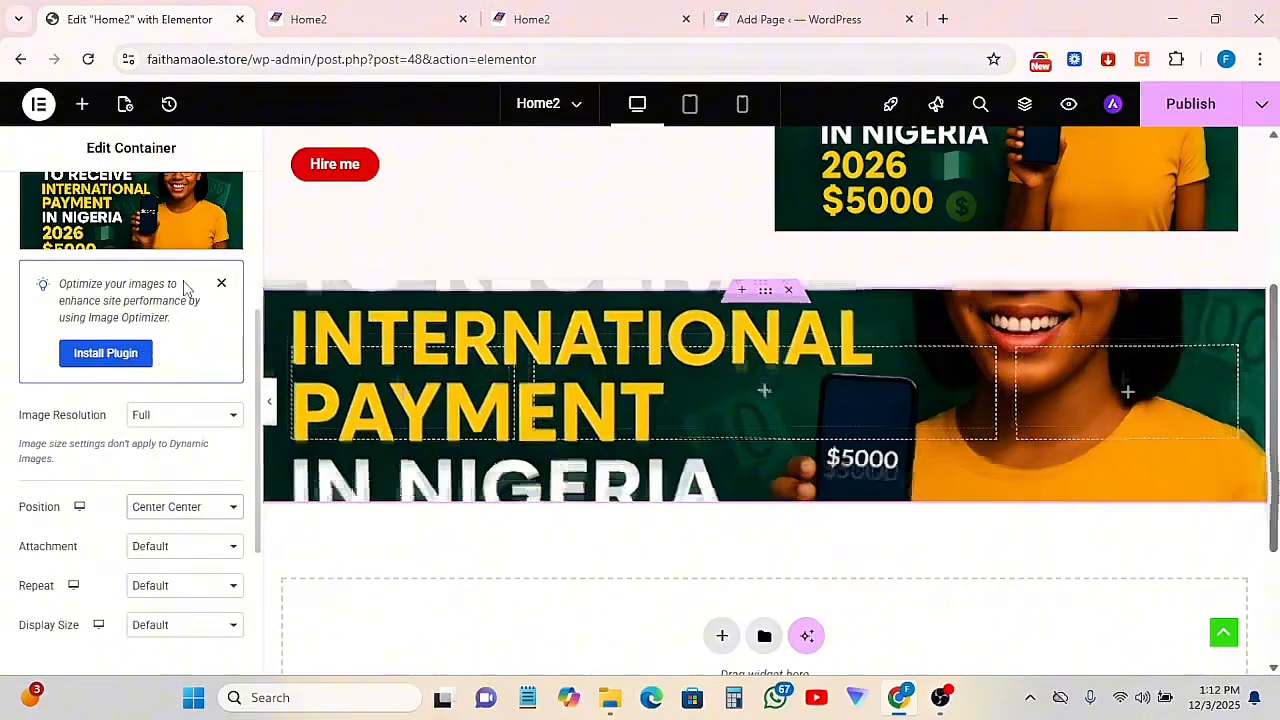
Set the background image's Attachment to Scroll and check how it behaves as the page moves
{"action": "left_click", "coordinate": [178, 546]}
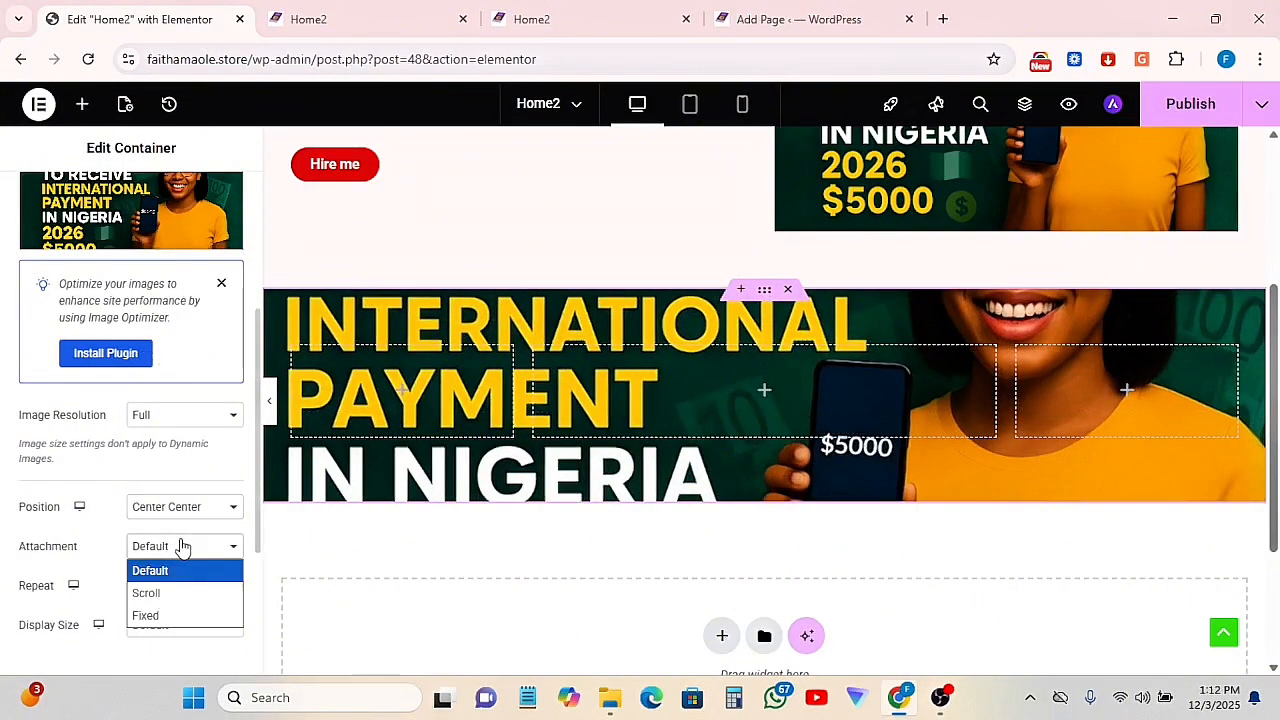
{"action": "left_click", "coordinate": [150, 597]}
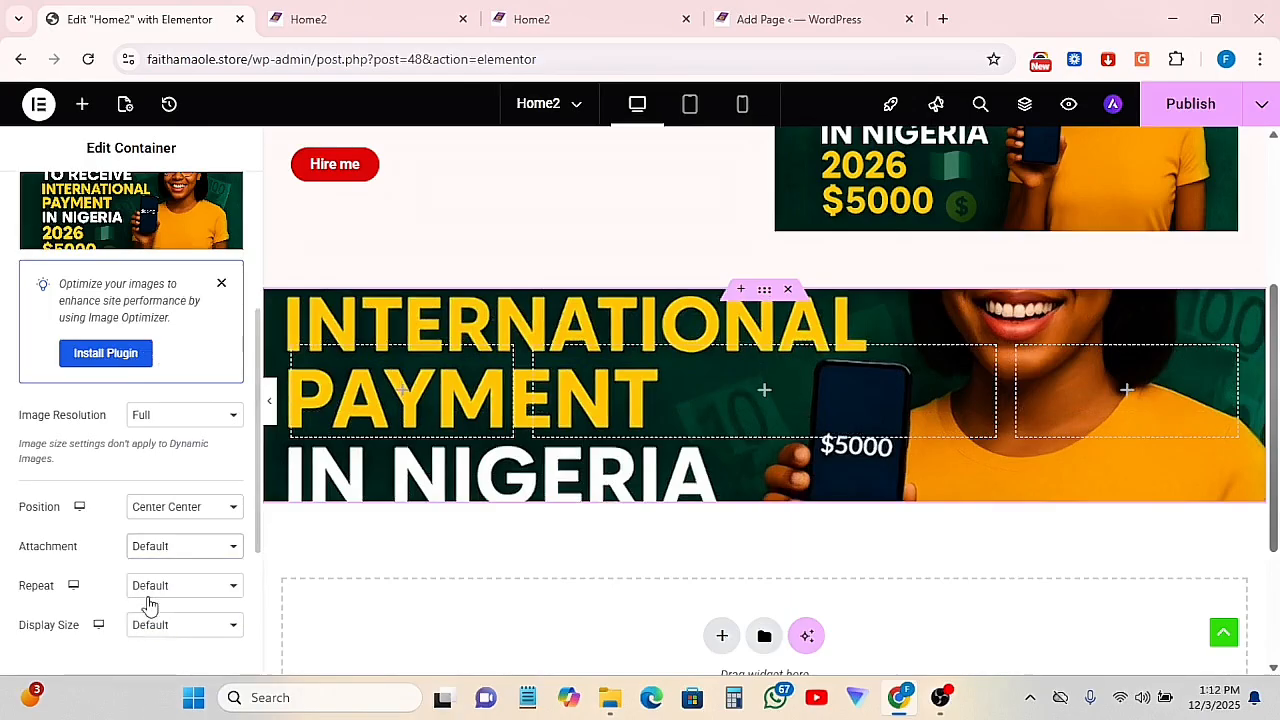
{"action": "scroll", "coordinate": [712, 375], "scroll_direction": "down", "scroll_amount": 3}
{"action": "scroll", "coordinate": [720, 378], "scroll_direction": "up", "scroll_amount": 4}
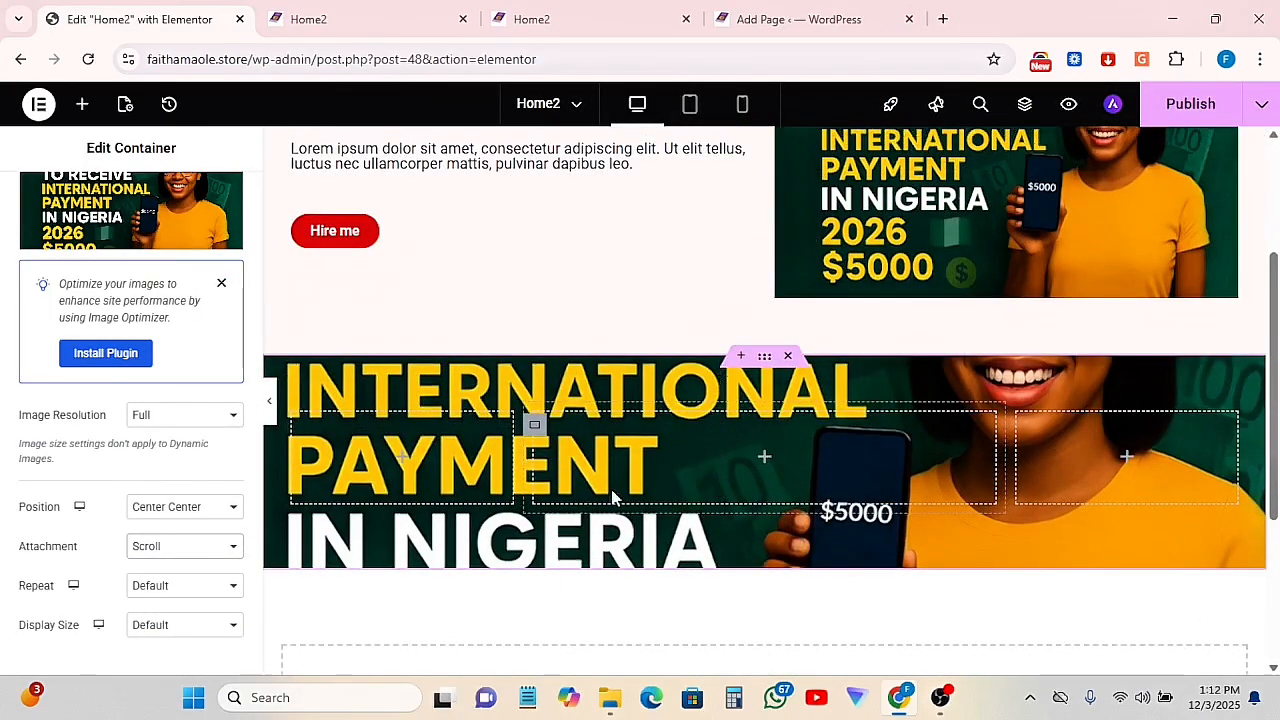
Try Fixed as the background image's Attachment, check the effect on the page, and return it to Scroll
{"action": "left_click", "coordinate": [137, 546]}
{"action": "left_click", "coordinate": [160, 617]}
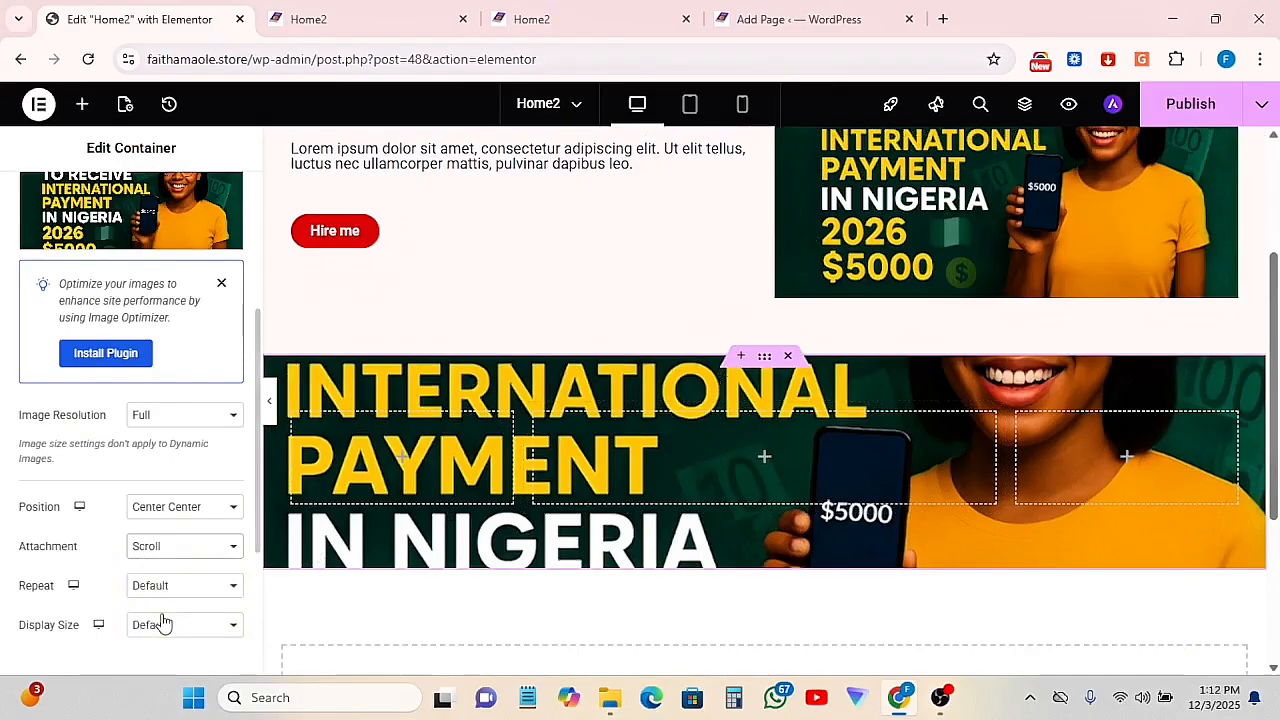
{"action": "scroll", "coordinate": [540, 440], "scroll_direction": "down", "scroll_amount": 2}
{"action": "scroll", "coordinate": [560, 445], "scroll_direction": "up", "scroll_amount": 1}
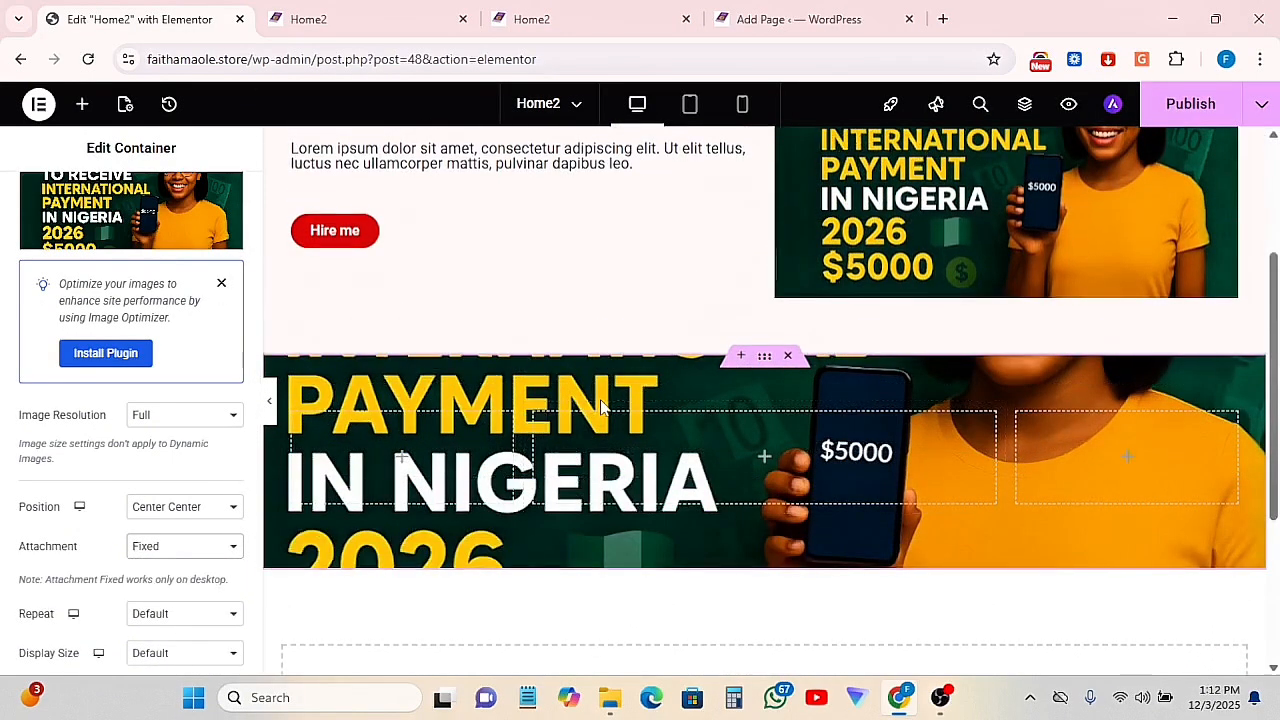
{"action": "scroll", "coordinate": [600, 406], "scroll_direction": "down", "scroll_amount": 3}
{"action": "scroll", "coordinate": [600, 406], "scroll_direction": "up", "scroll_amount": 5}
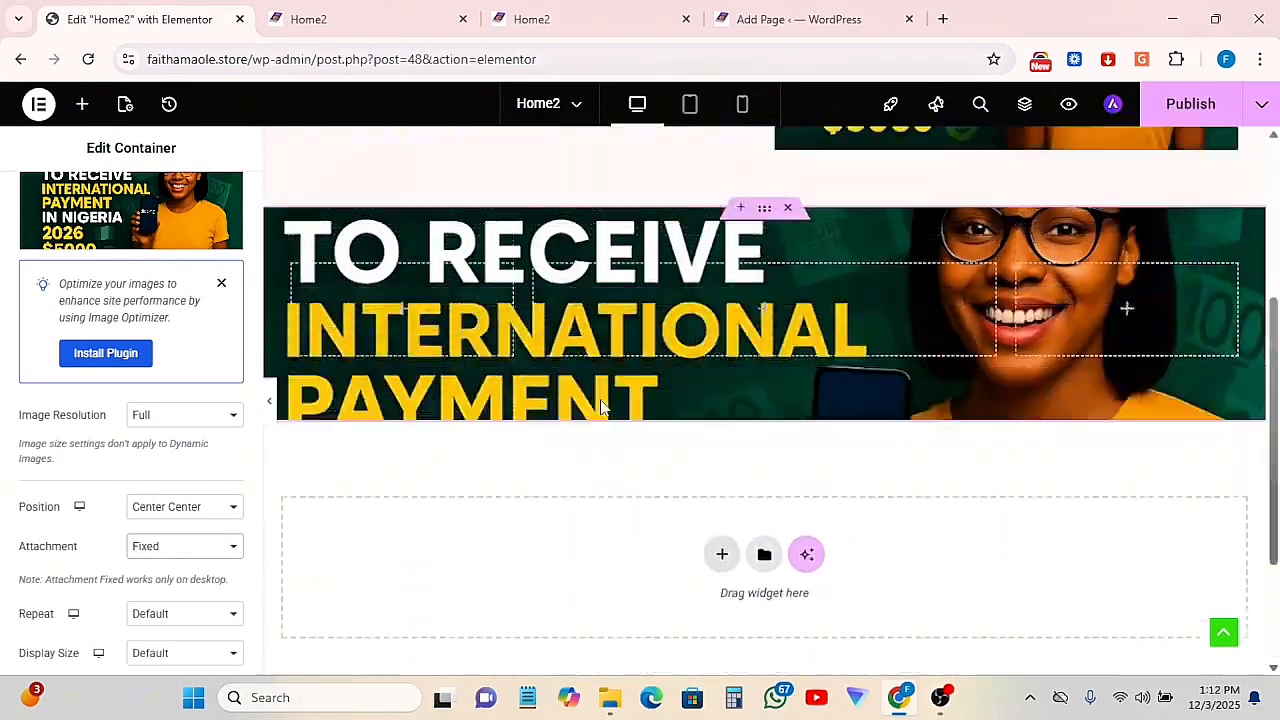
{"action": "scroll", "coordinate": [600, 406], "scroll_direction": "down", "scroll_amount": 4}
{"action": "left_click", "coordinate": [165, 546]}
{"action": "left_click", "coordinate": [140, 592]}
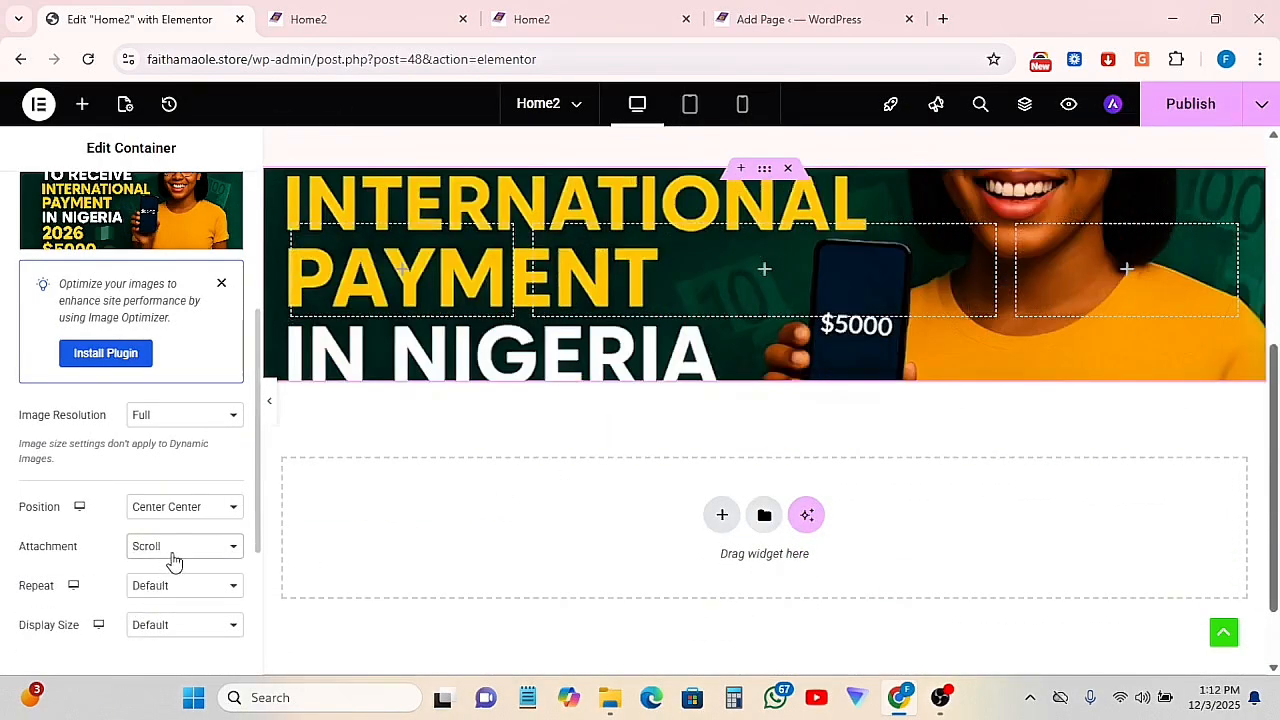
Set the background image's Repeat to No-repeat and its Display Size to Cover
{"action": "scroll", "coordinate": [172, 560], "scroll_direction": "down", "scroll_amount": 1}
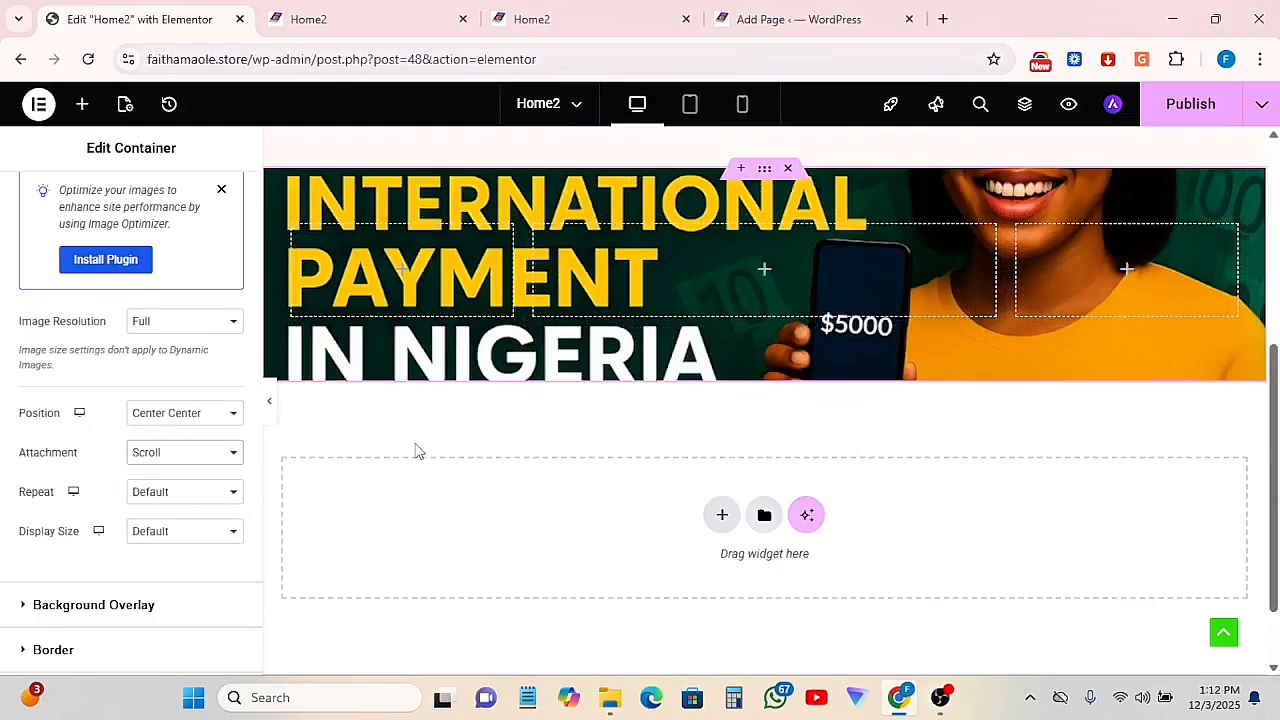
{"action": "left_click", "coordinate": [189, 492]}
{"action": "left_click", "coordinate": [160, 538]}
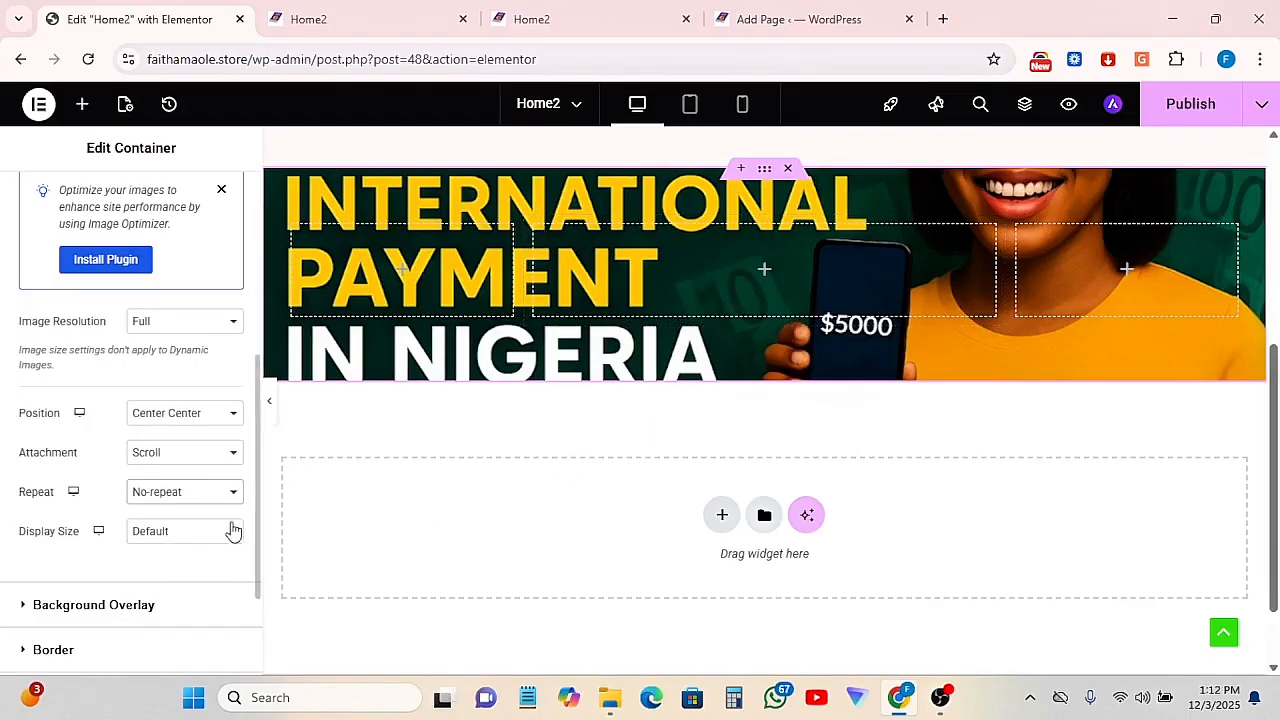
{"action": "left_click", "coordinate": [203, 533]}
{"action": "left_click", "coordinate": [148, 602]}
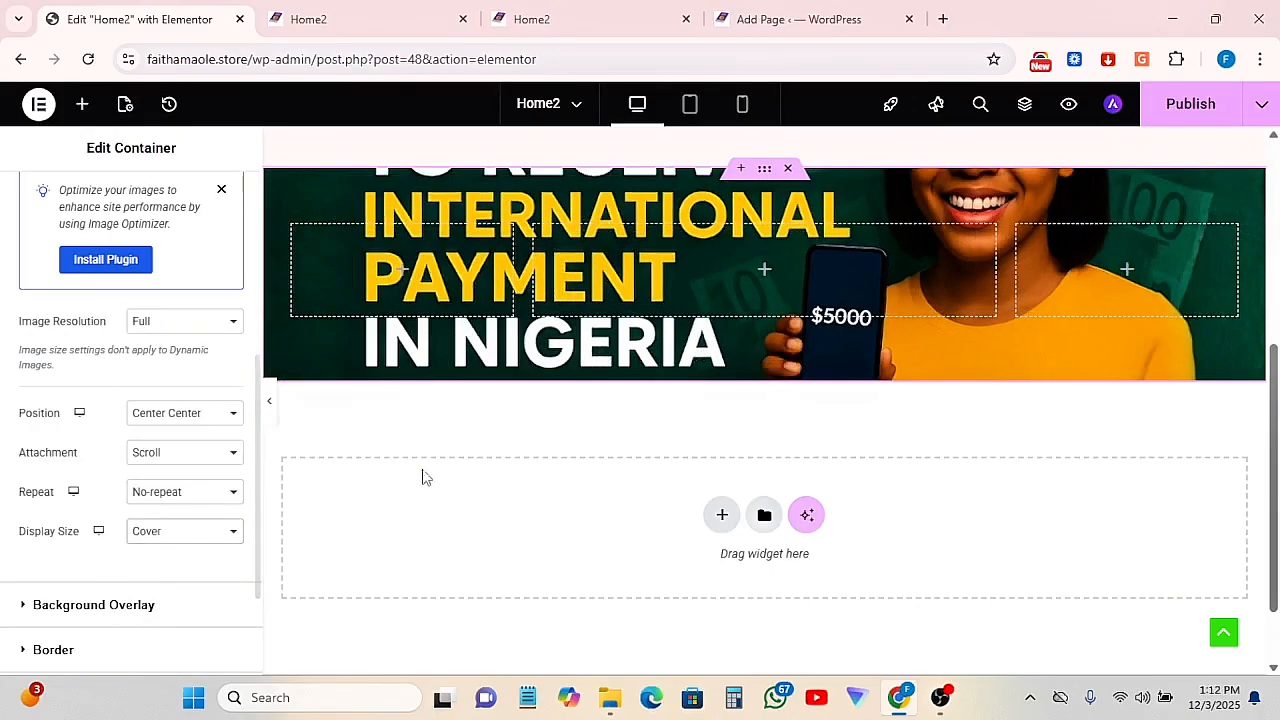
{"action": "scroll", "coordinate": [520, 370], "scroll_direction": "up", "scroll_amount": 3}
{"action": "scroll", "coordinate": [848, 508], "scroll_direction": "down", "scroll_amount": 1}
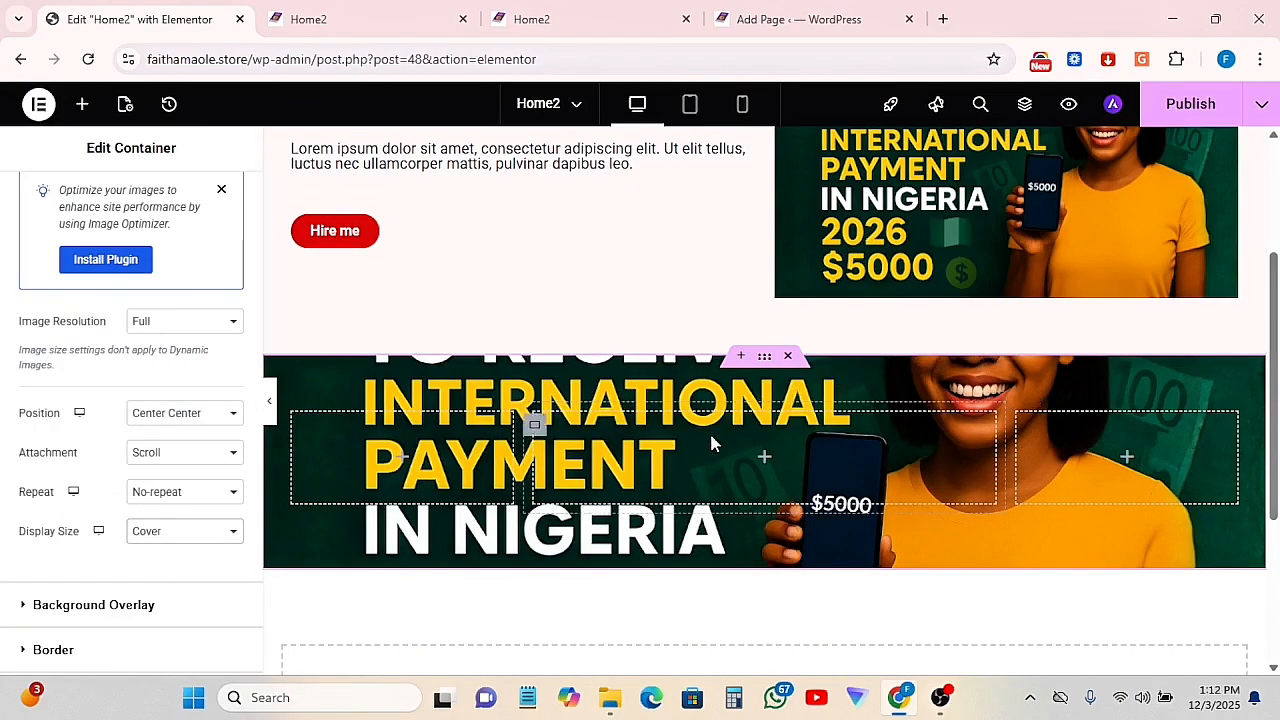
Add a Heading widget to the left column of the three-column container
{"action": "scroll", "coordinate": [134, 191], "scroll_direction": "up", "scroll_amount": 4}
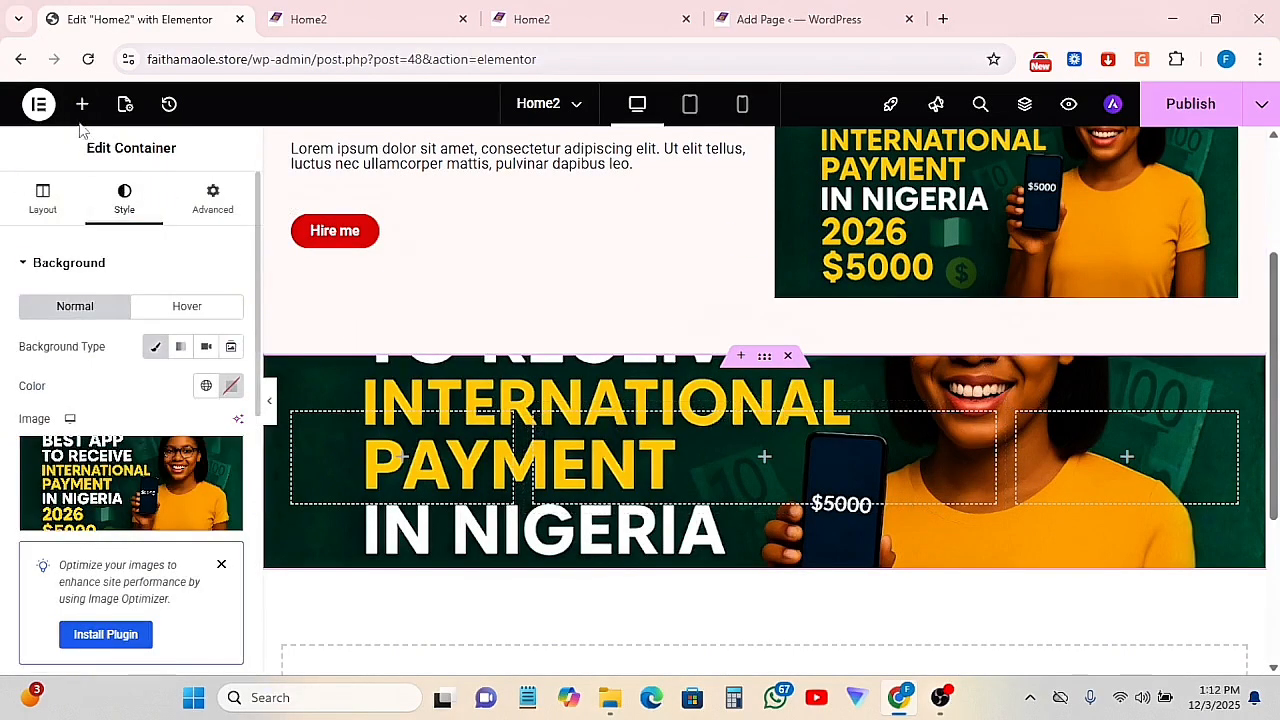
{"action": "left_click", "coordinate": [82, 104]}
{"action": "left_click_drag", "start_coordinate": [66, 494], "coordinate": [474, 459]}
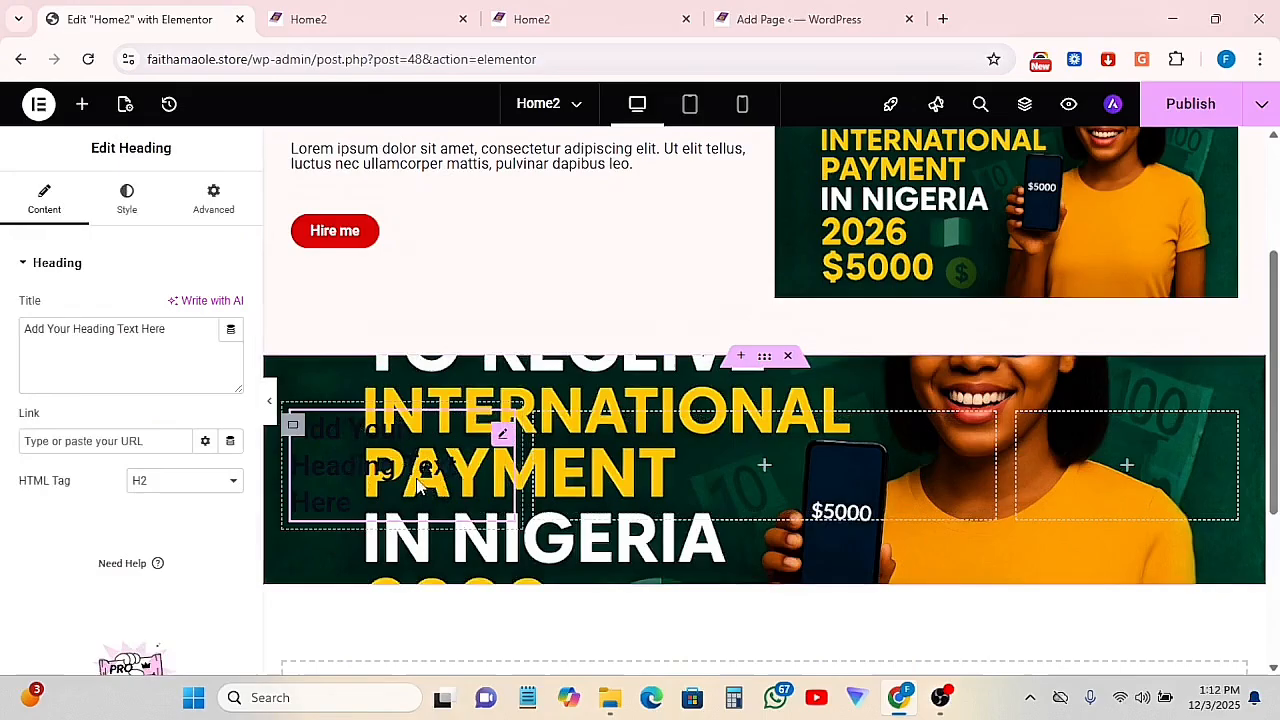
Set the new heading's text color to white
{"action": "left_click", "coordinate": [127, 199]}
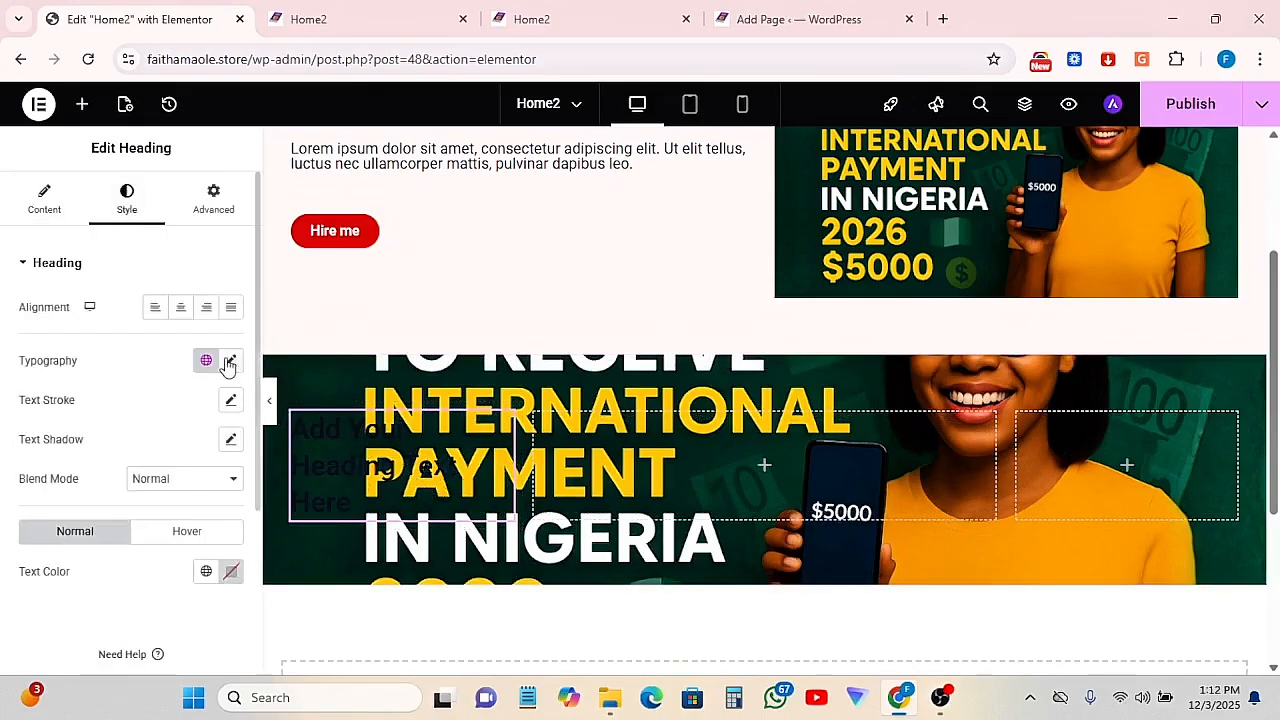
{"action": "left_click", "coordinate": [205, 569]}
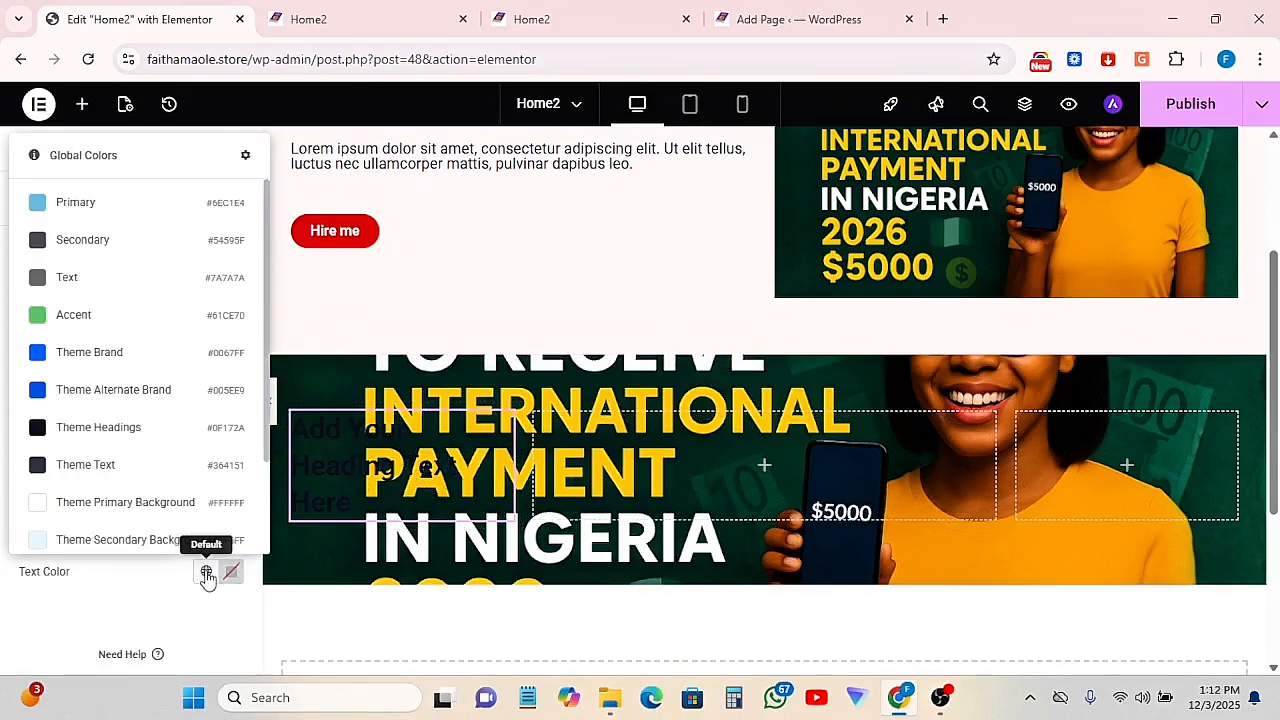
{"action": "left_click", "coordinate": [230, 571]}
{"action": "left_click_drag", "start_coordinate": [231, 470], "coordinate": [122, 318]}
{"action": "left_click", "coordinate": [592, 520]}
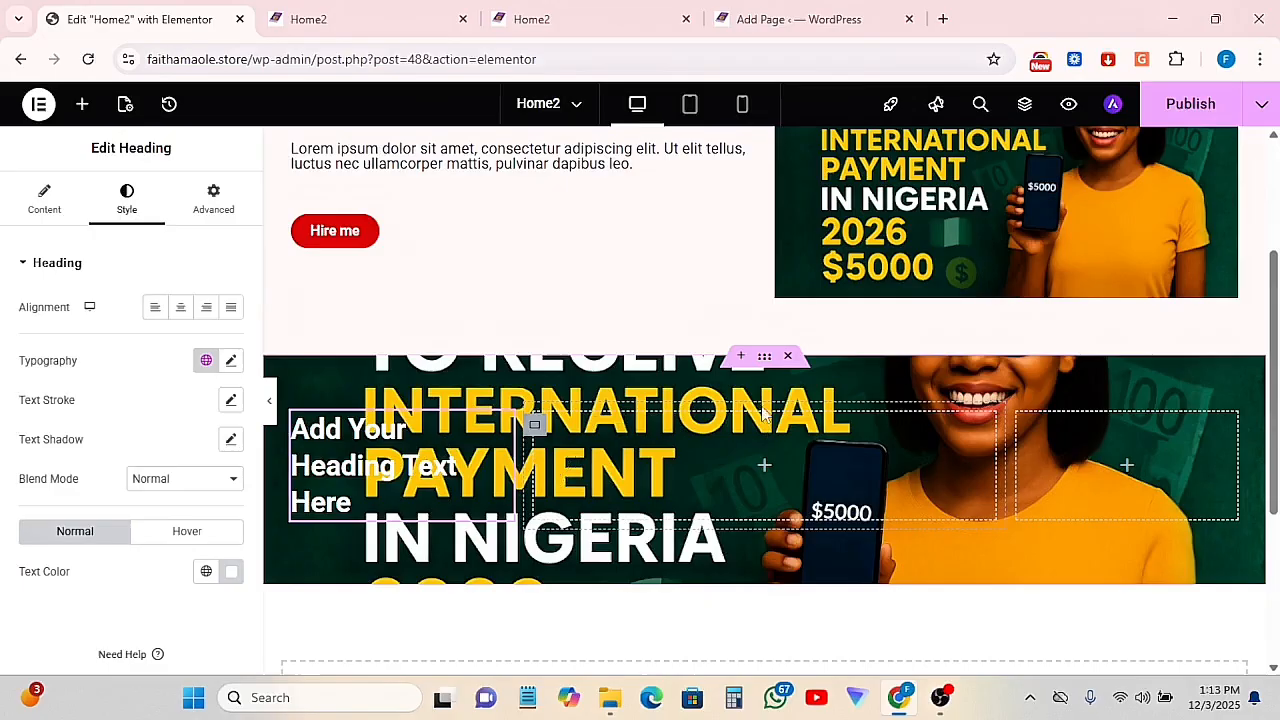
Give the three-column container a classic background overlay in near-black #020202
{"action": "left_click", "coordinate": [764, 358]}
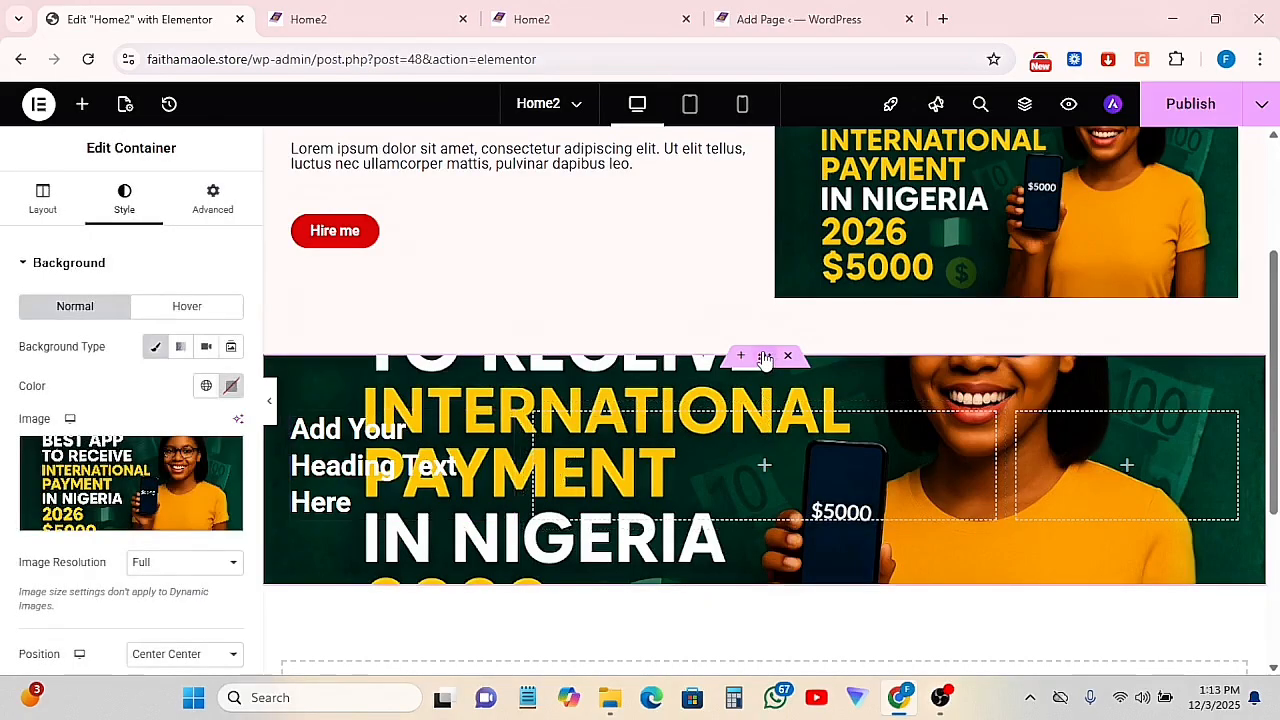
{"action": "left_click", "coordinate": [25, 266]}
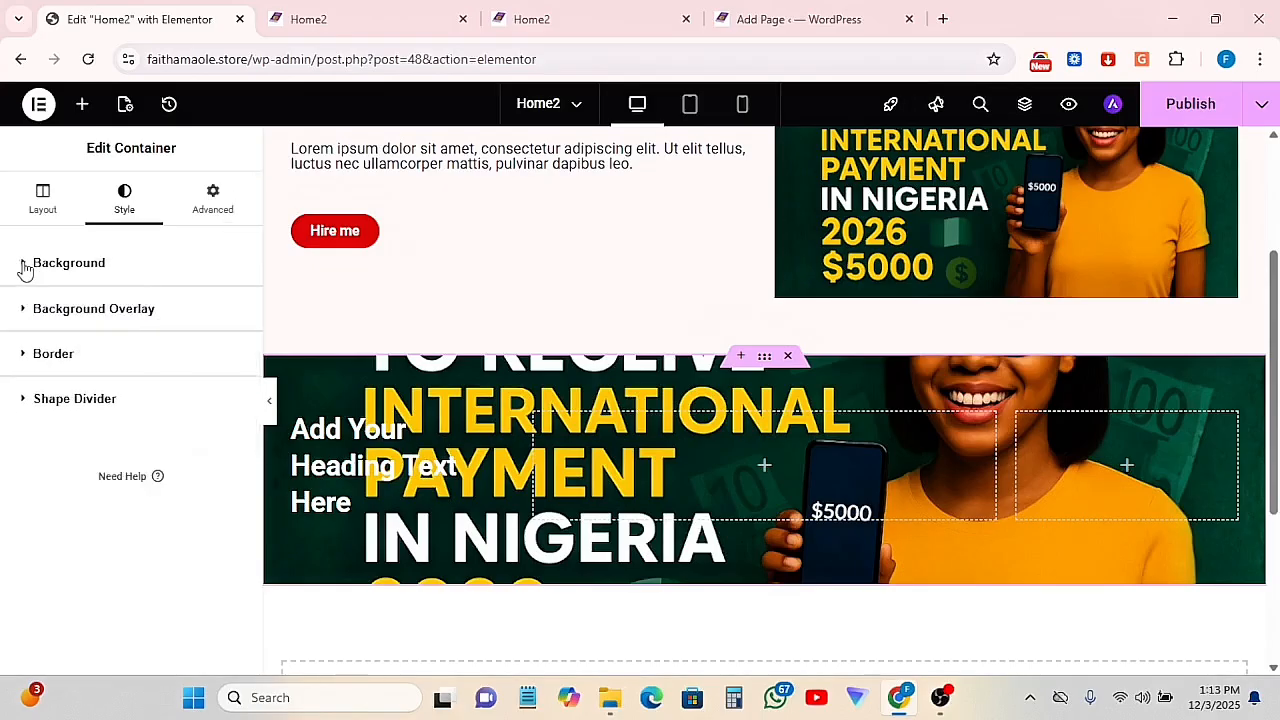
{"action": "left_click", "coordinate": [24, 266]}
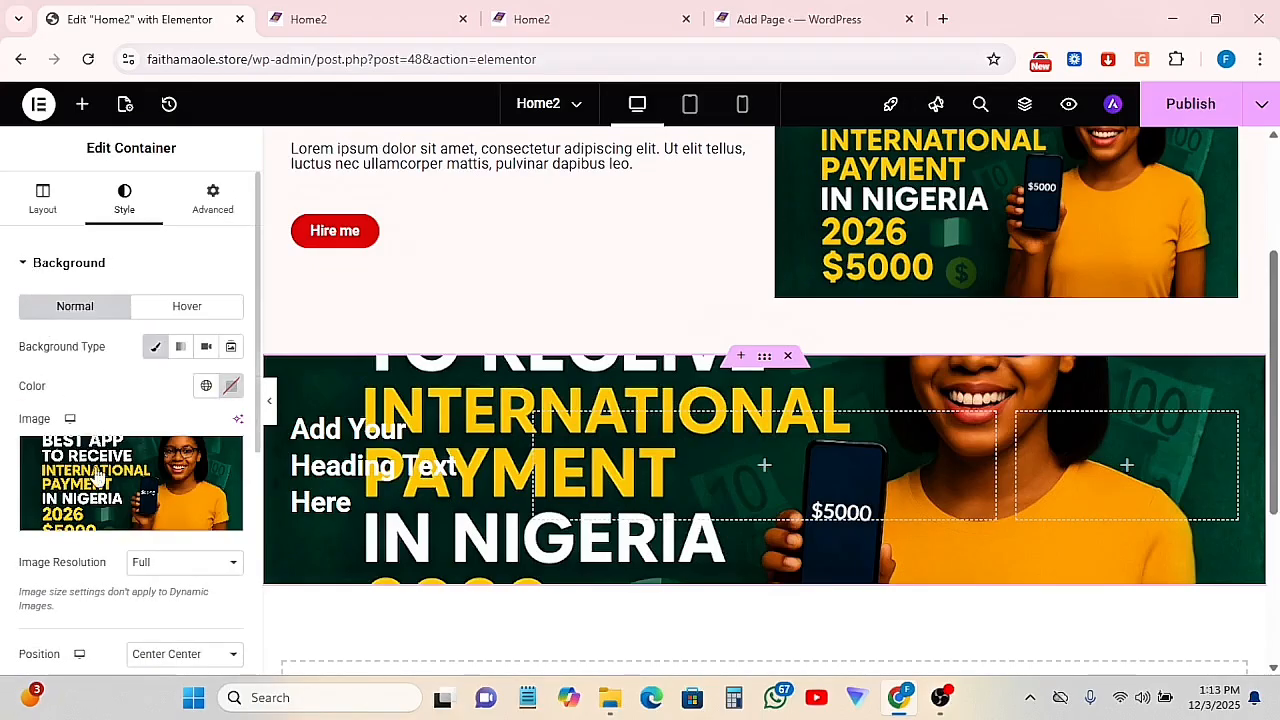
{"action": "left_click", "coordinate": [22, 268]}
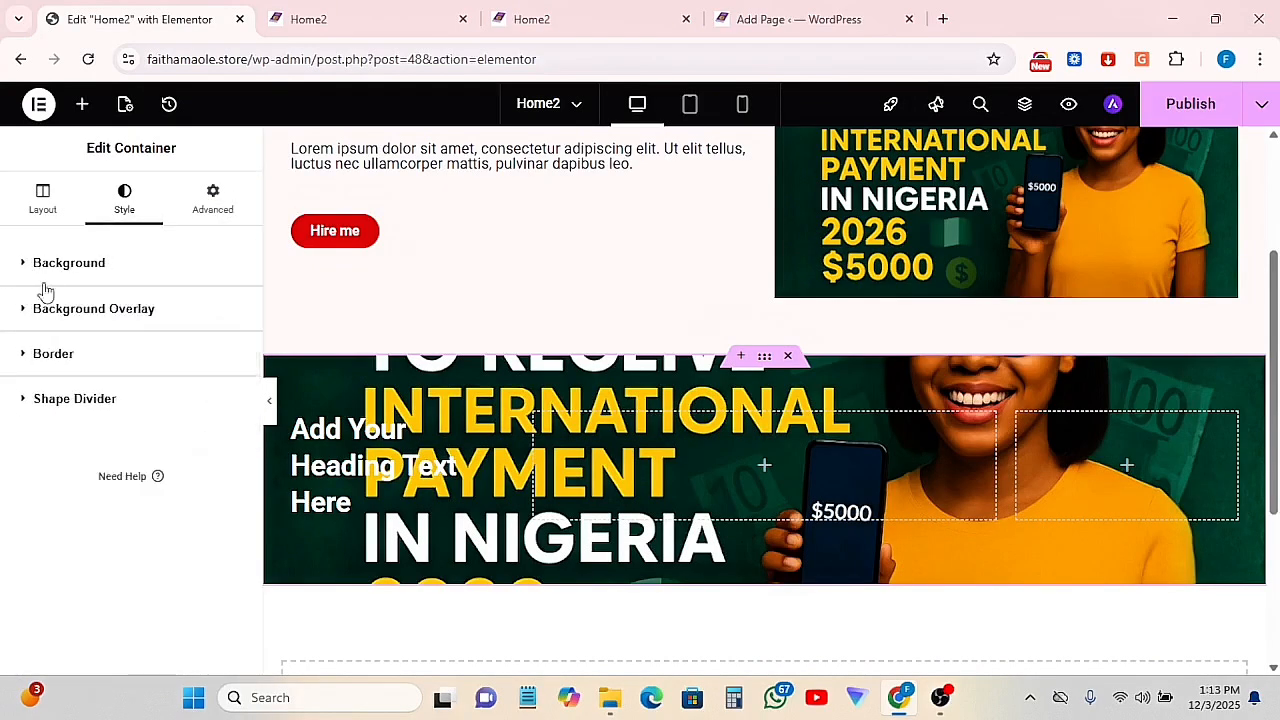
{"action": "left_click", "coordinate": [120, 314]}
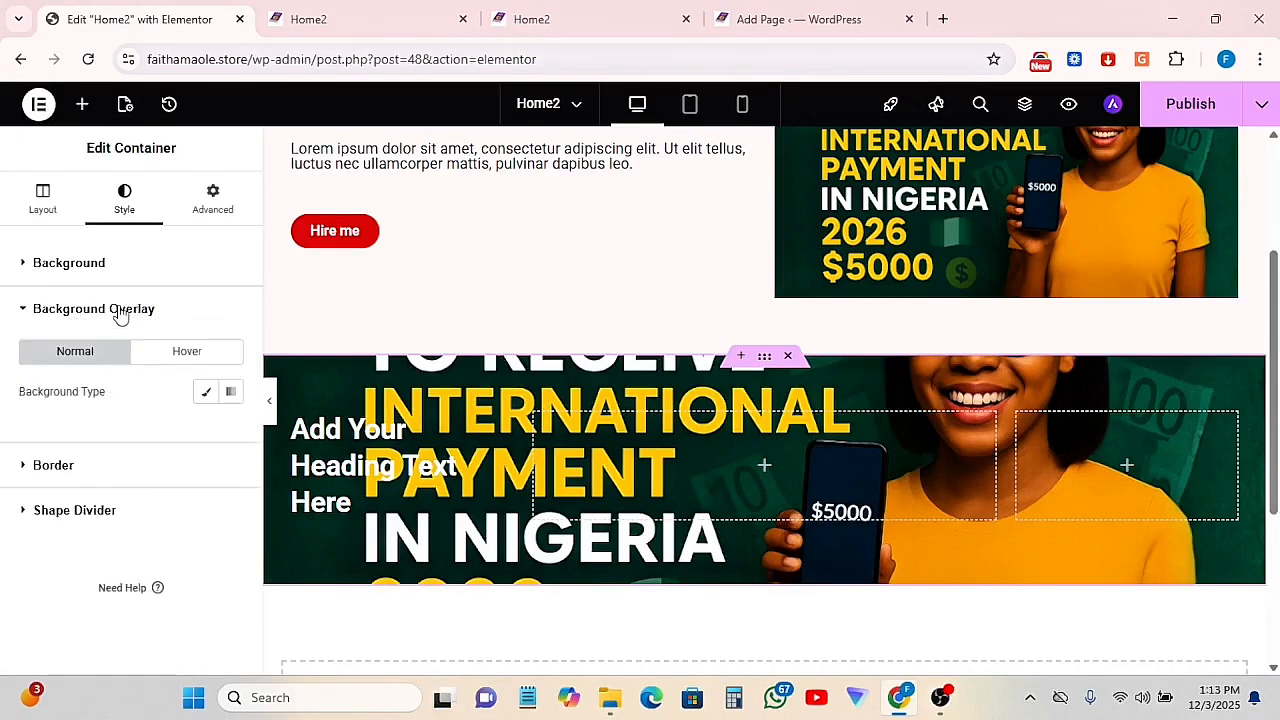
{"action": "left_click", "coordinate": [205, 393]}
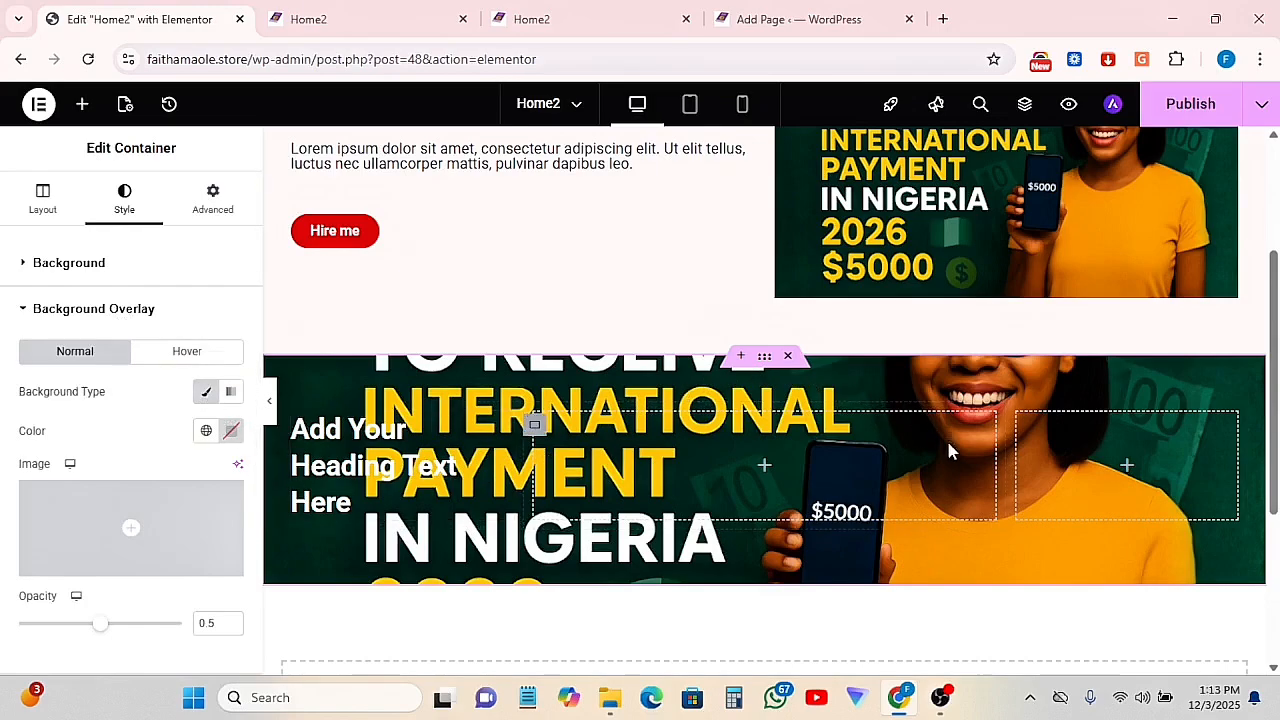
{"action": "scroll", "coordinate": [578, 473], "scroll_direction": "down", "scroll_amount": 1}
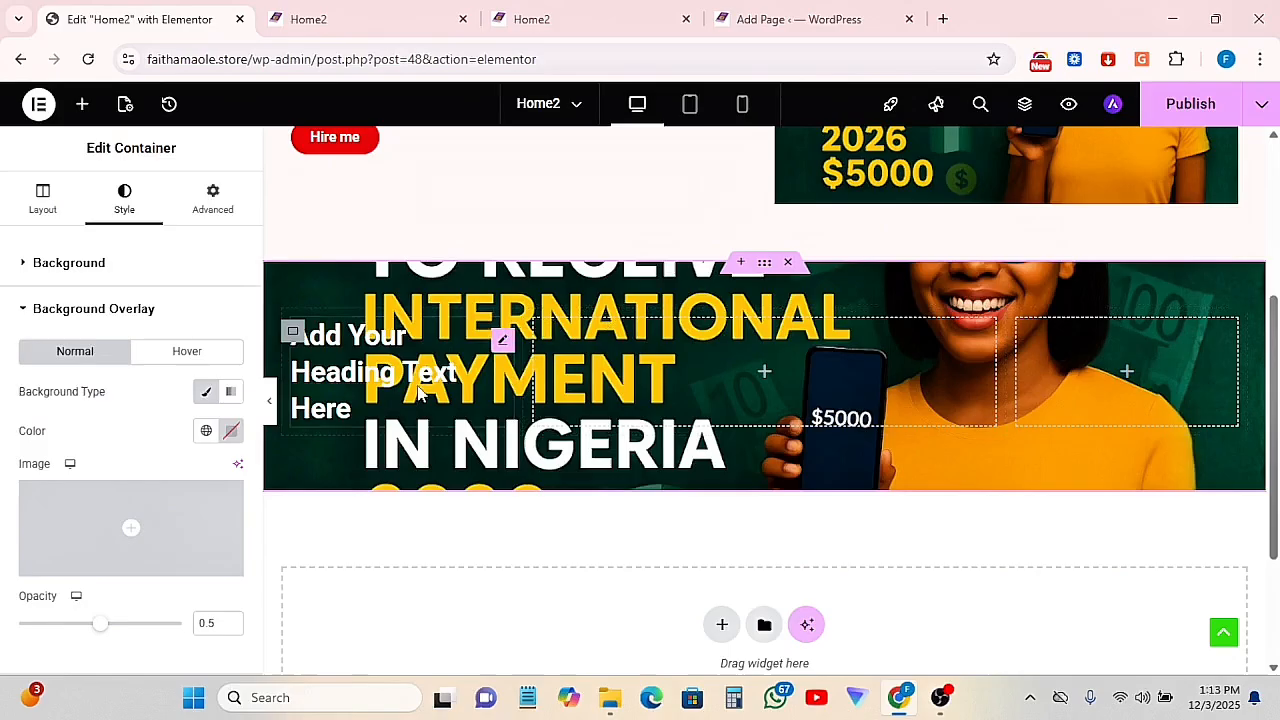
{"action": "left_click", "coordinate": [229, 436]}
{"action": "left_click", "coordinate": [124, 328]}
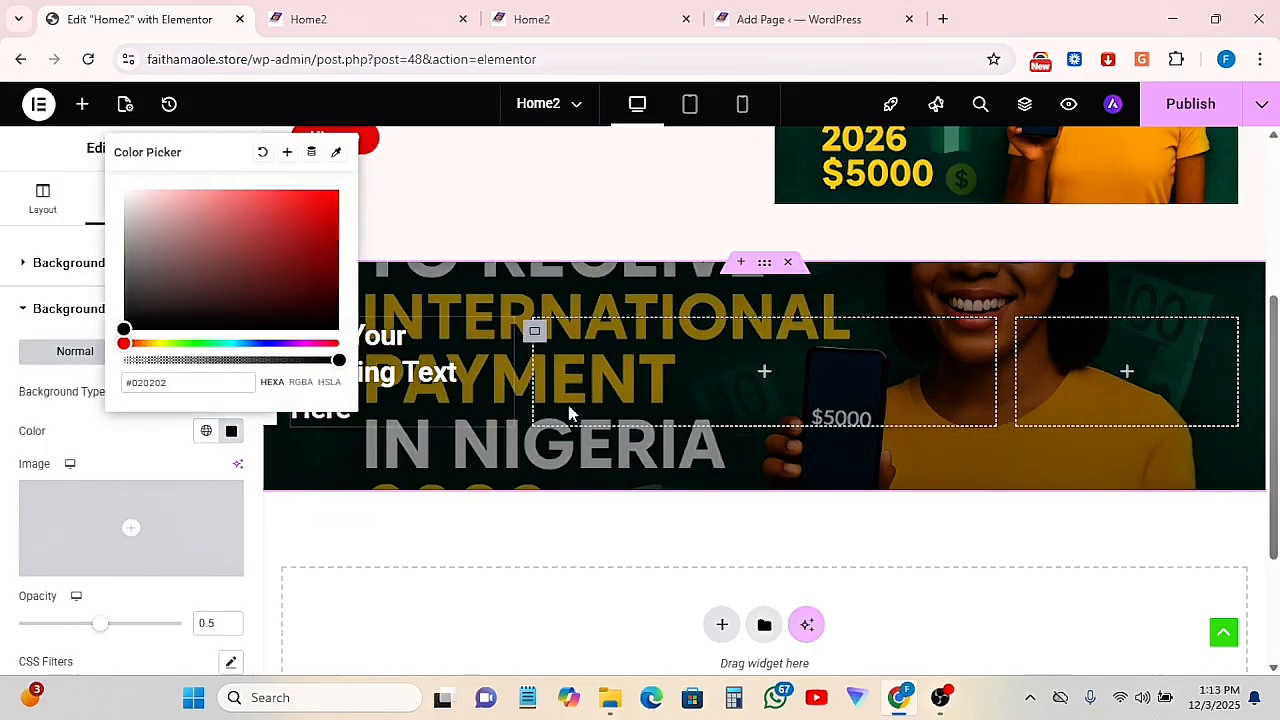
{"action": "left_click", "coordinate": [157, 451]}
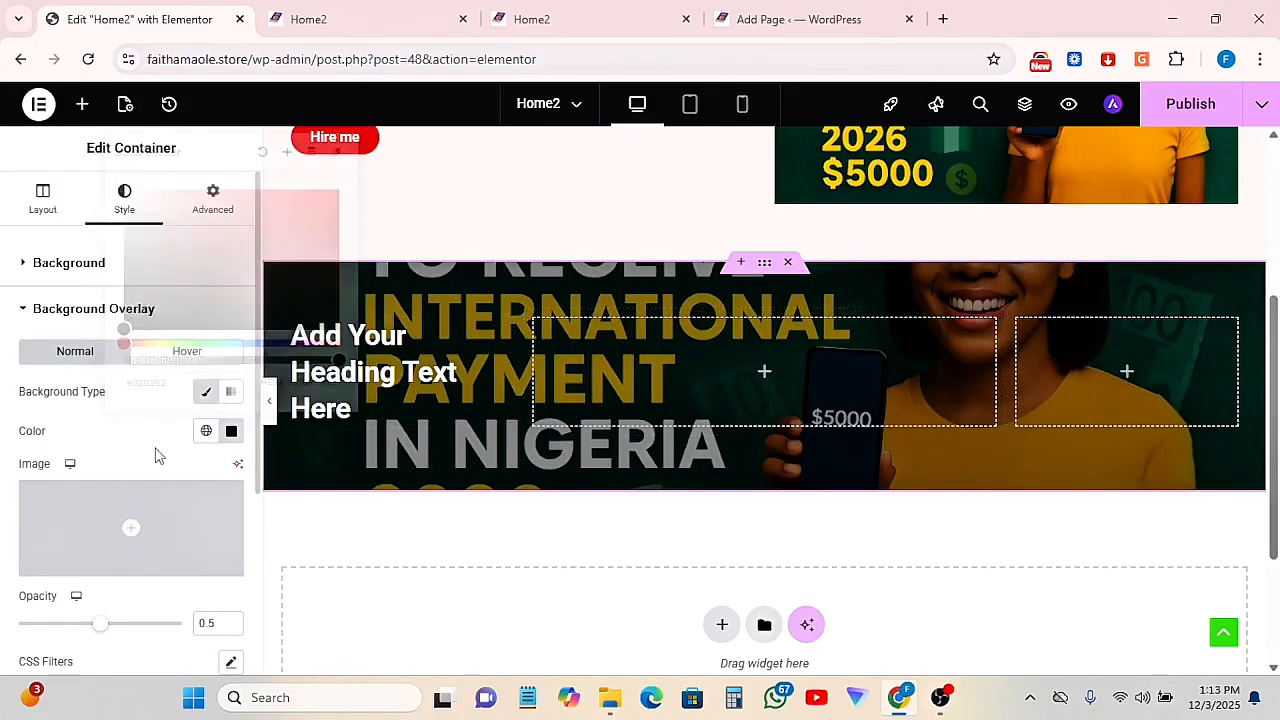
Set the background overlay's opacity to 0.8 and check the darkened section on the page
{"action": "scroll", "coordinate": [47, 537], "scroll_direction": "down", "scroll_amount": 1}
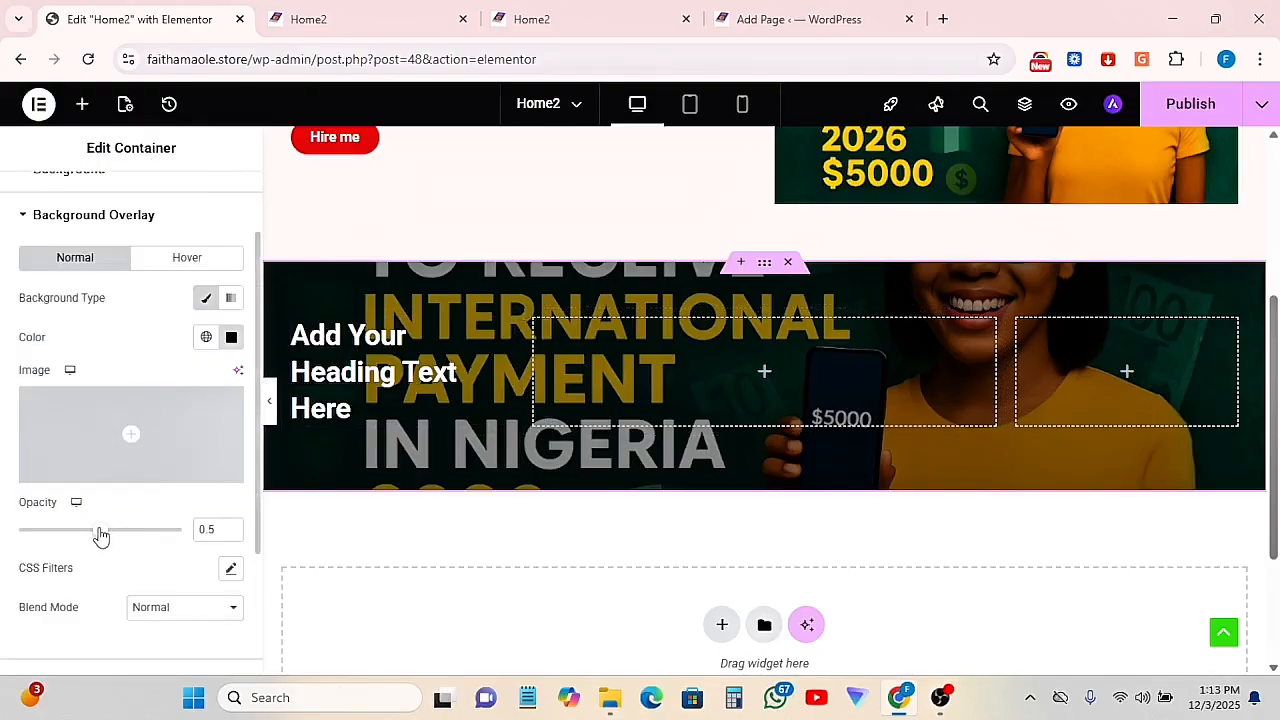
{"action": "left_click_drag", "start_coordinate": [113, 541], "coordinate": [170, 530]}
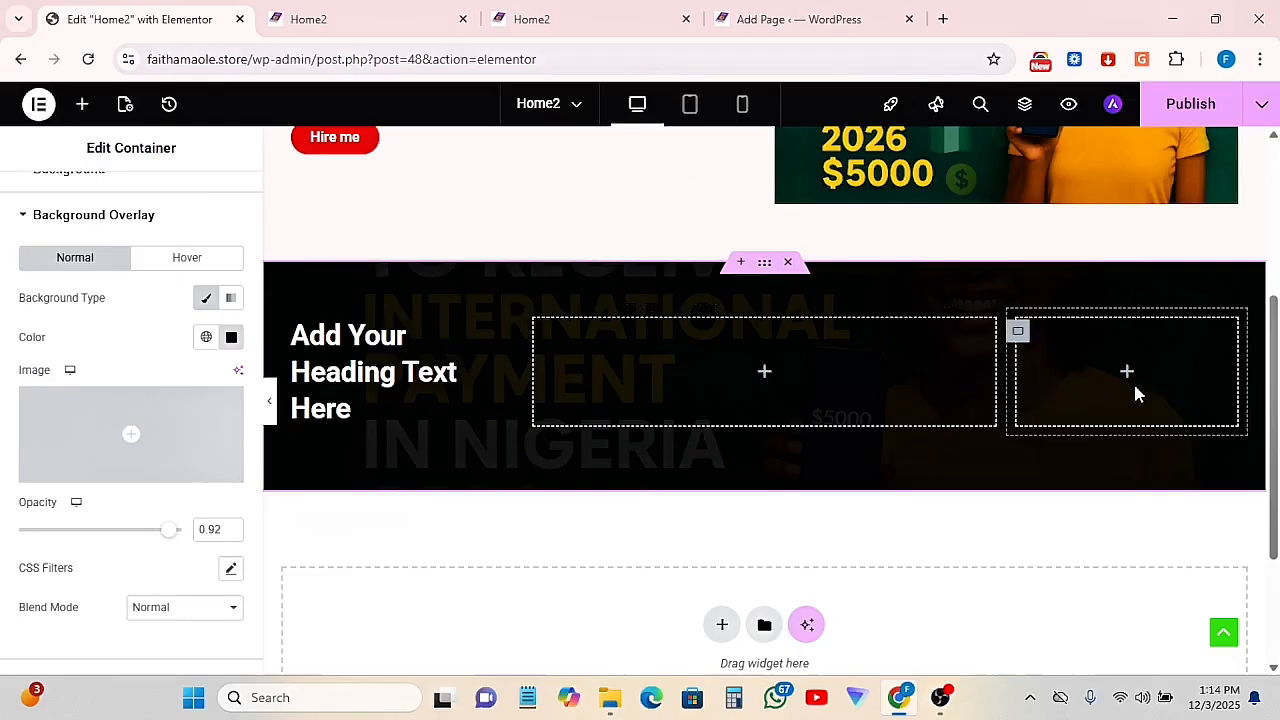
{"action": "left_click_drag", "start_coordinate": [166, 537], "coordinate": [158, 540]}
{"action": "left_click", "coordinate": [232, 524]}
{"action": "key", "text": "BackSpace"}
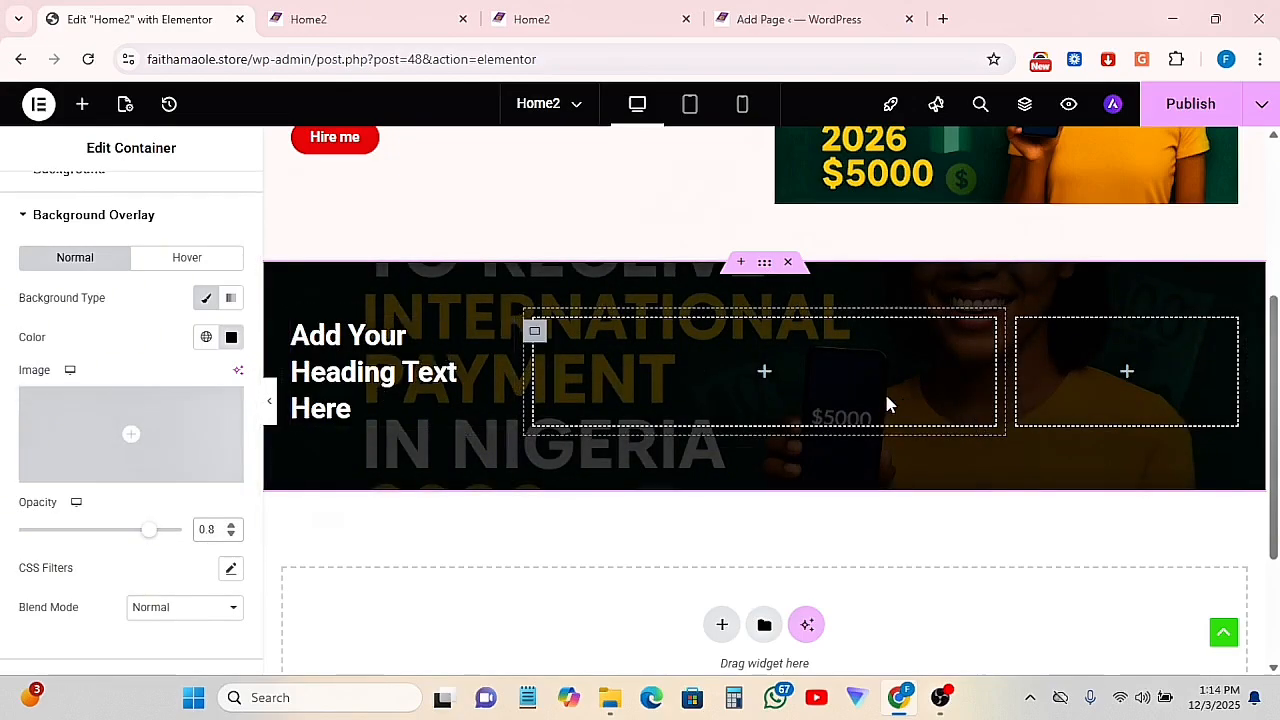
{"action": "scroll", "coordinate": [923, 380], "scroll_direction": "up", "scroll_amount": 3}
{"action": "scroll", "coordinate": [923, 380], "scroll_direction": "down", "scroll_amount": 3}
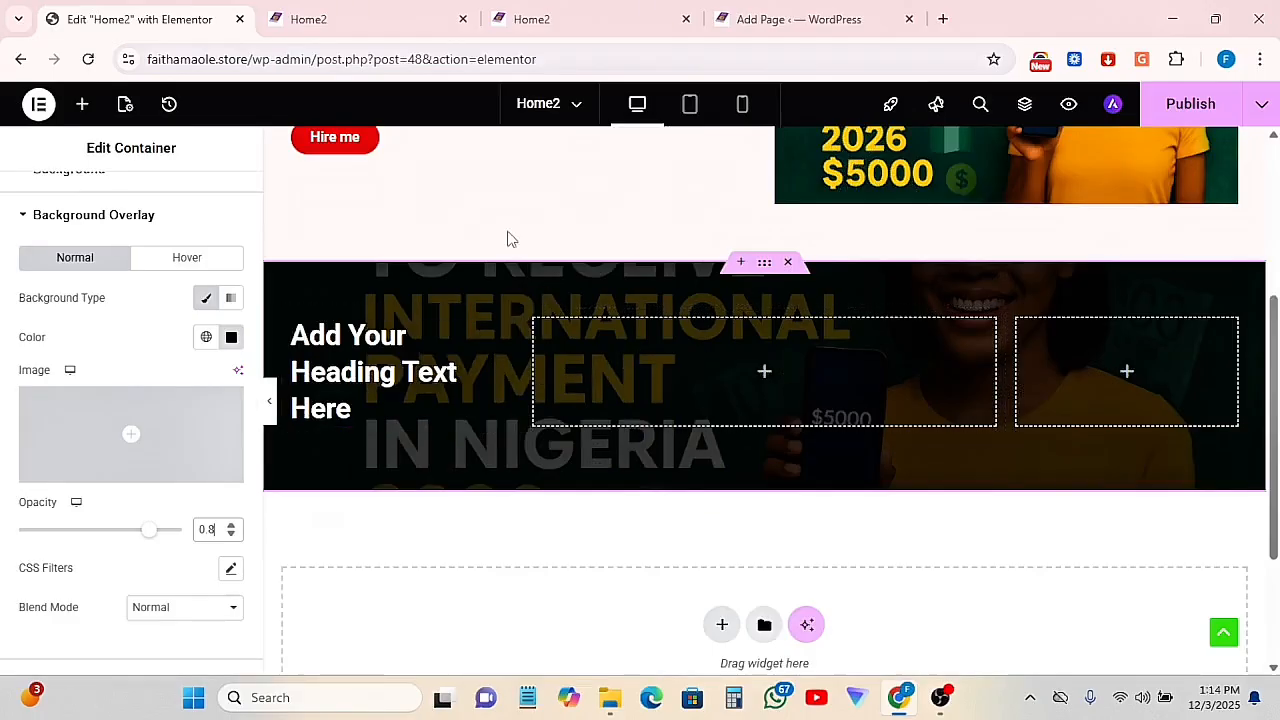
Add an Image widget with the orange website mockup to the middle column and set its width to 18%
{"action": "scroll", "coordinate": [184, 222], "scroll_direction": "up", "scroll_amount": 1}
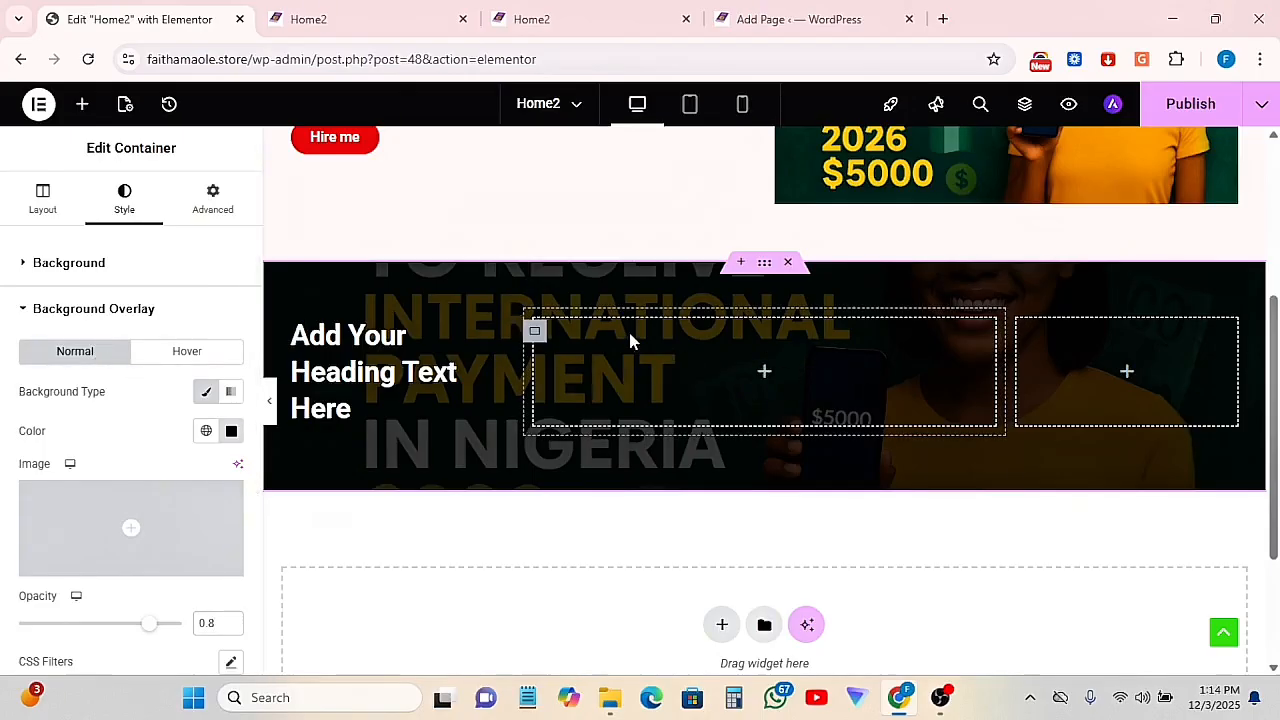
{"action": "left_click", "coordinate": [83, 104]}
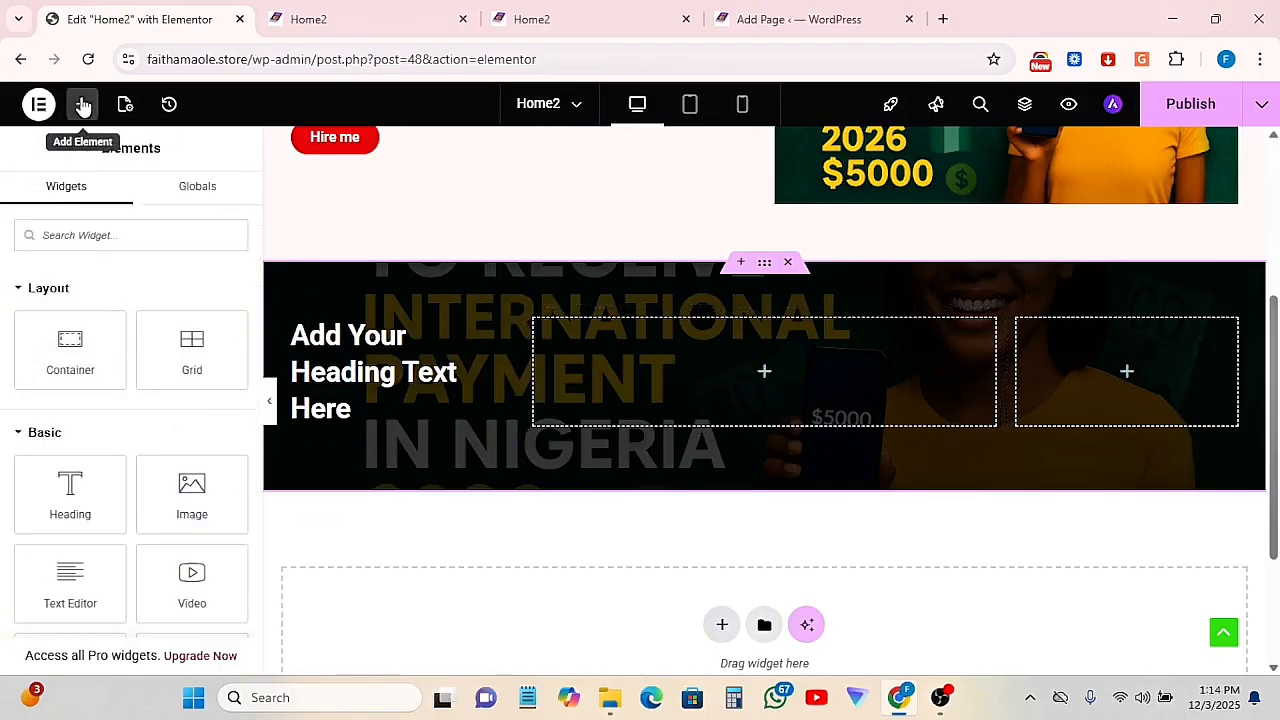
{"action": "left_click_drag", "start_coordinate": [164, 505], "coordinate": [749, 391]}
{"action": "left_click", "coordinate": [69, 365]}
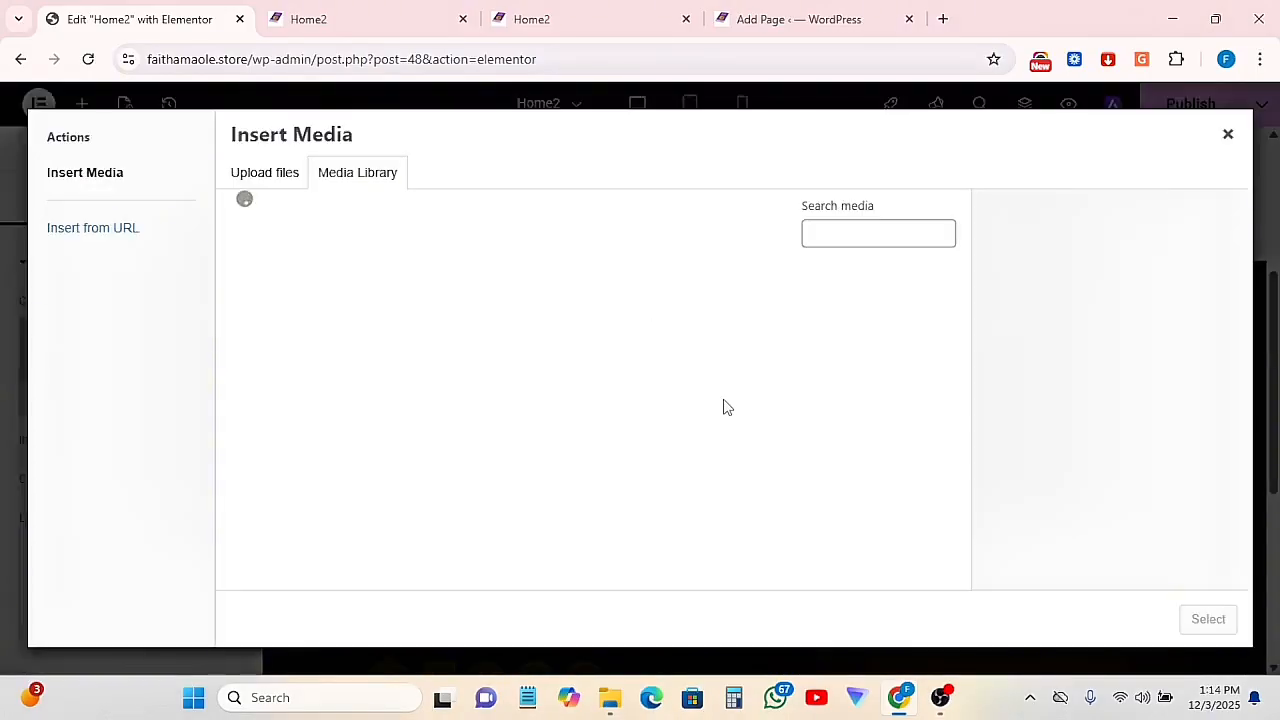
{"action": "left_click", "coordinate": [726, 385]}
{"action": "left_click", "coordinate": [1200, 622]}
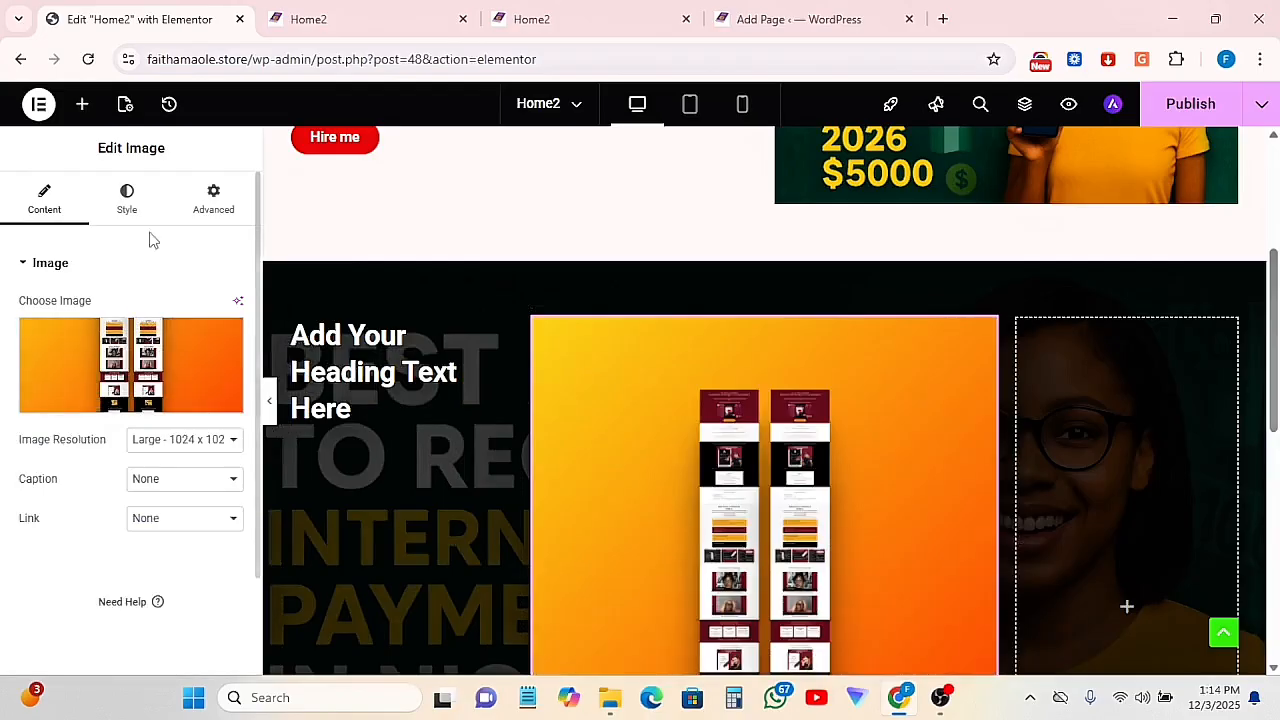
{"action": "left_click", "coordinate": [128, 198]}
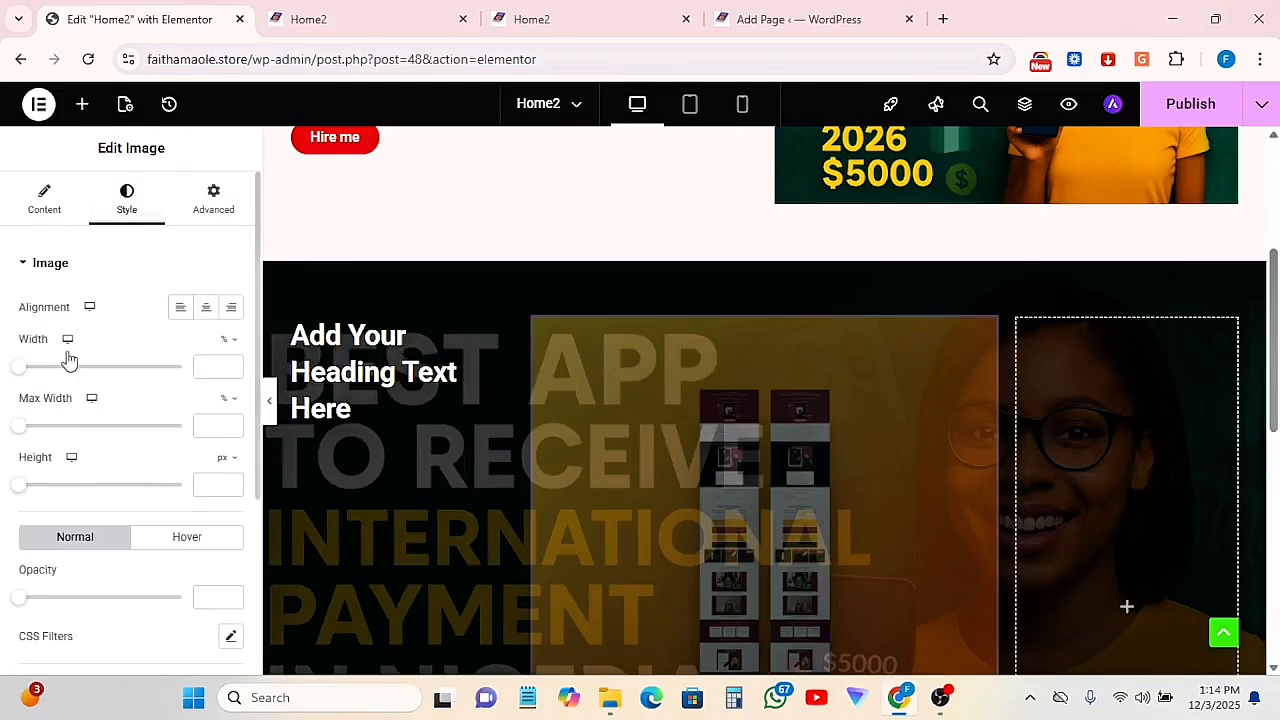
{"action": "left_click_drag", "start_coordinate": [20, 367], "coordinate": [43, 371]}
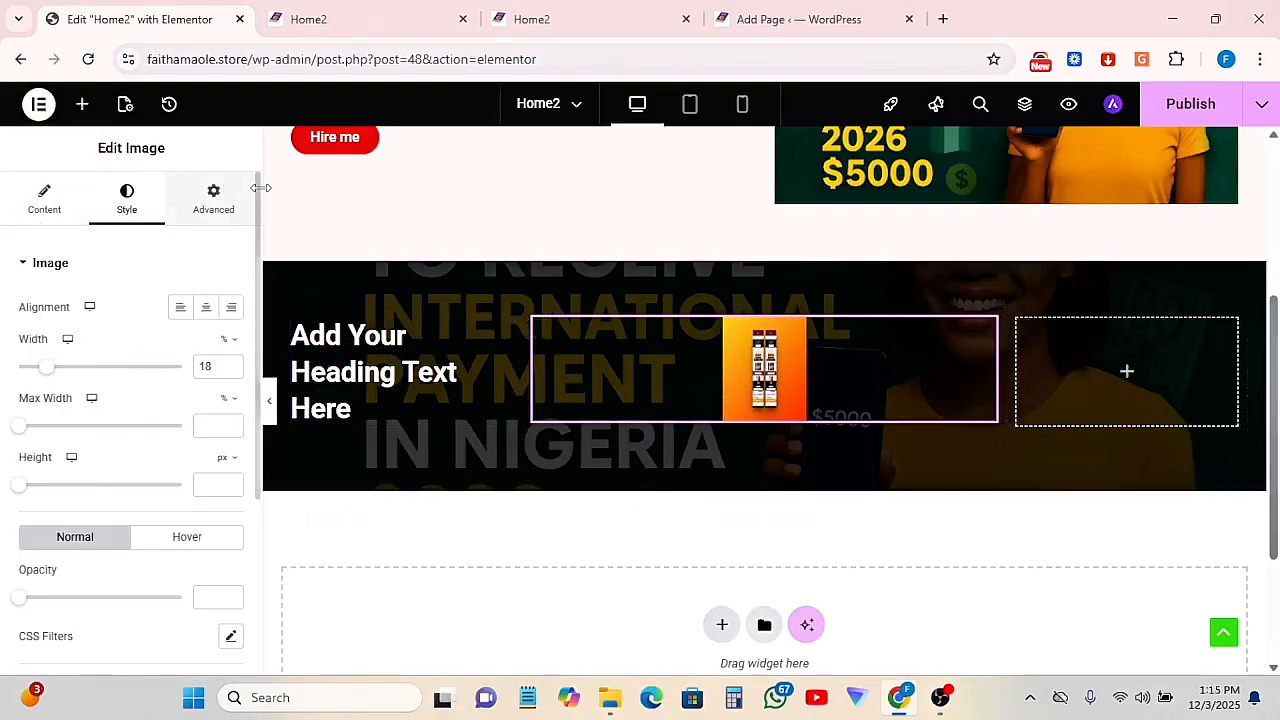
Copy the hero section's Hire me button and paste it into the empty third column of the dark section
{"action": "left_click", "coordinate": [82, 106]}
{"action": "scroll", "coordinate": [393, 140], "scroll_direction": "up", "scroll_amount": 1}
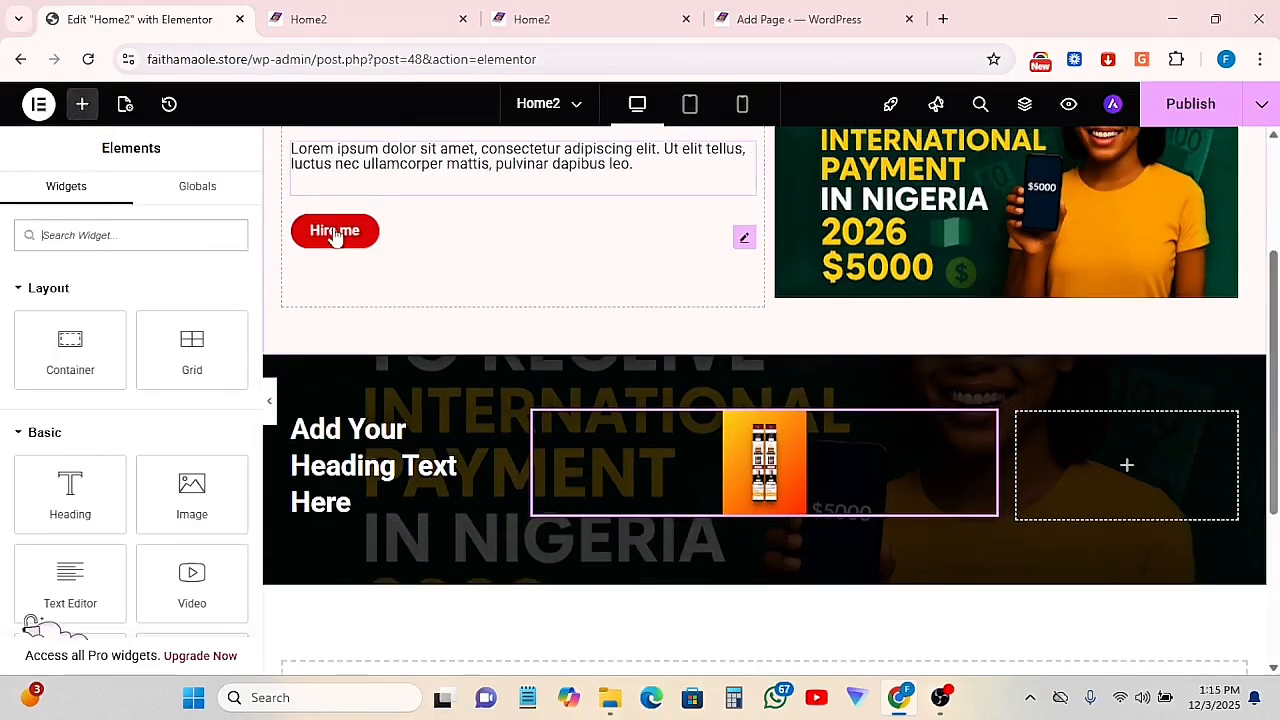
{"action": "right_click", "coordinate": [335, 231]}
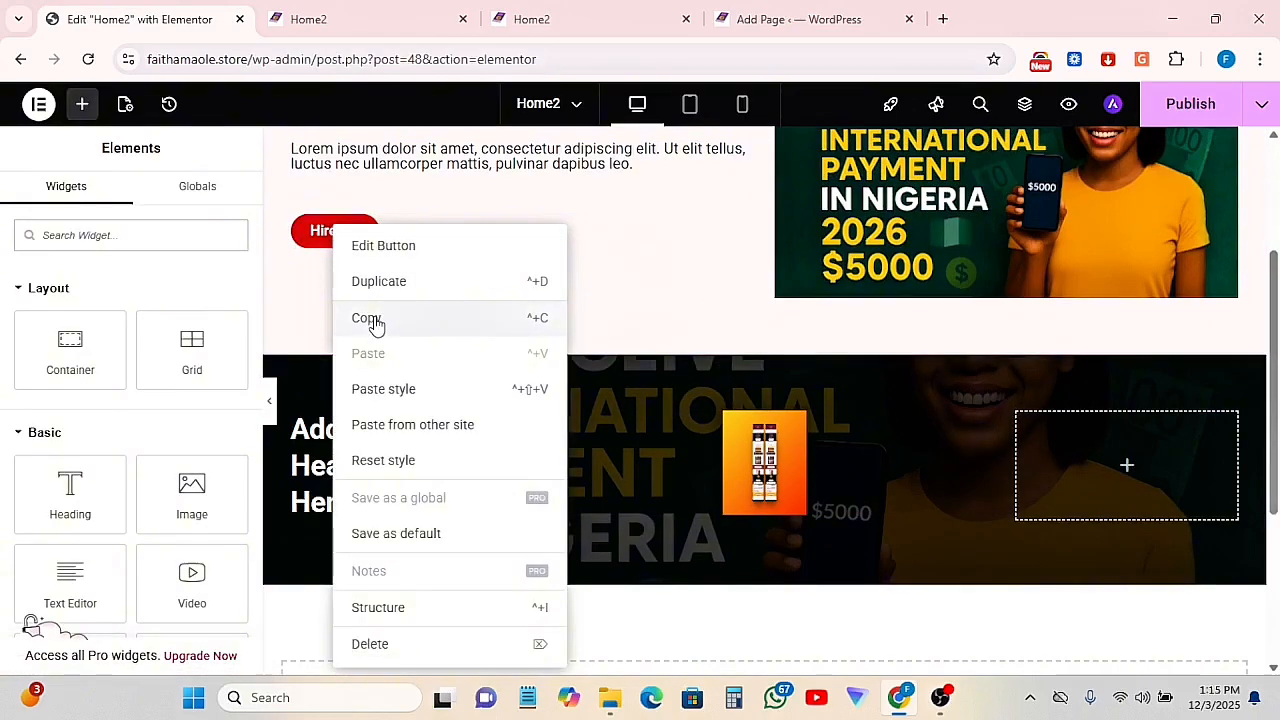
{"action": "left_click", "coordinate": [368, 318]}
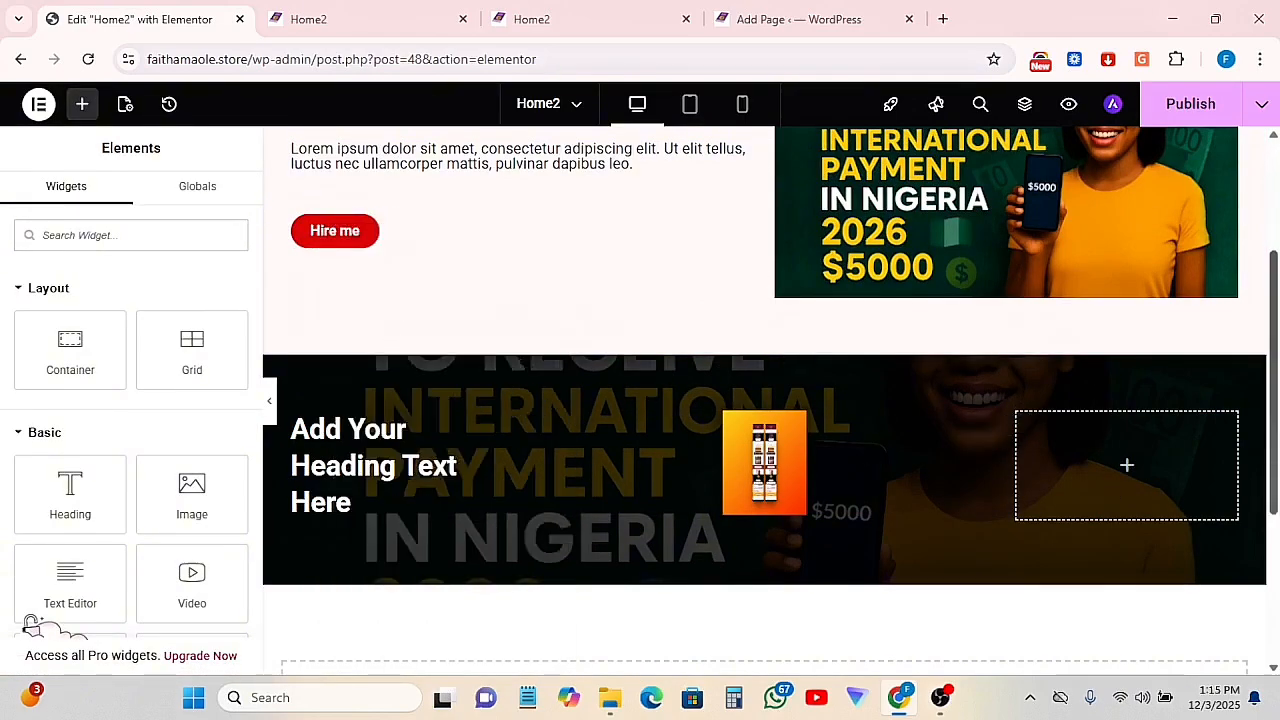
{"action": "right_click", "coordinate": [1114, 471]}
{"action": "left_click", "coordinate": [1088, 328]}
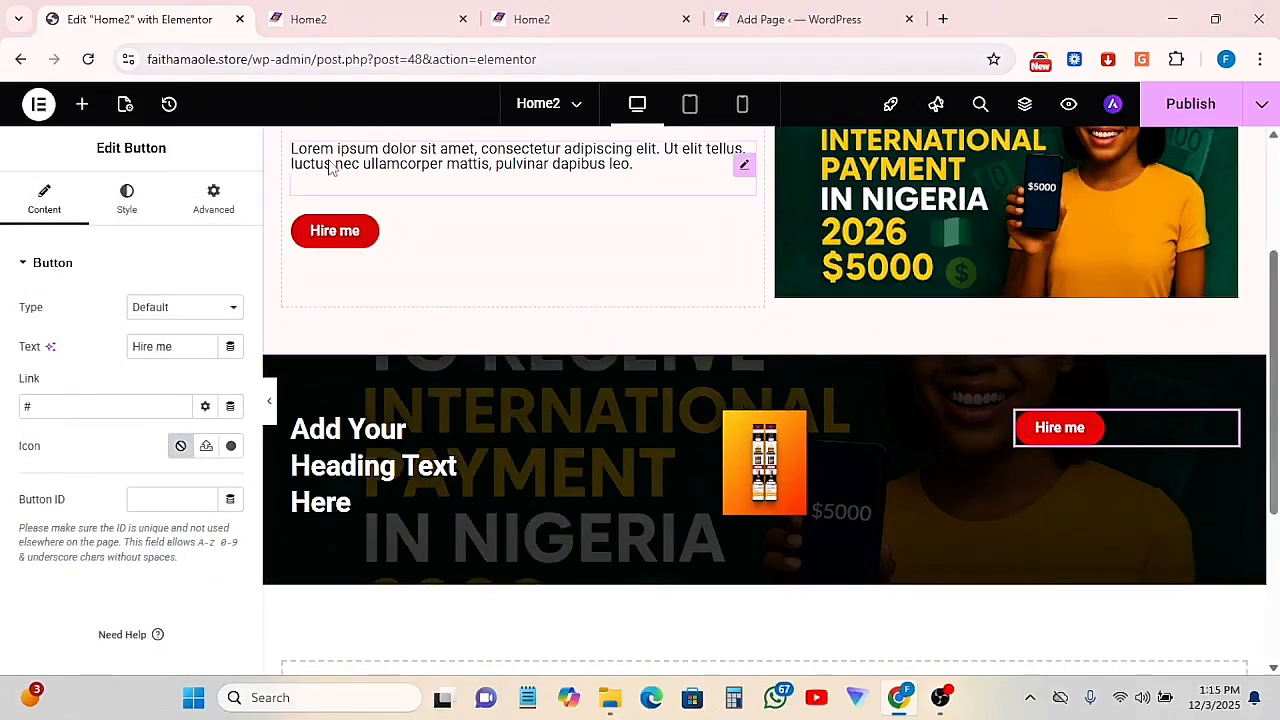
{"action": "scroll", "coordinate": [420, 180], "scroll_direction": "up", "scroll_amount": 2}
{"action": "right_click", "coordinate": [449, 293]}
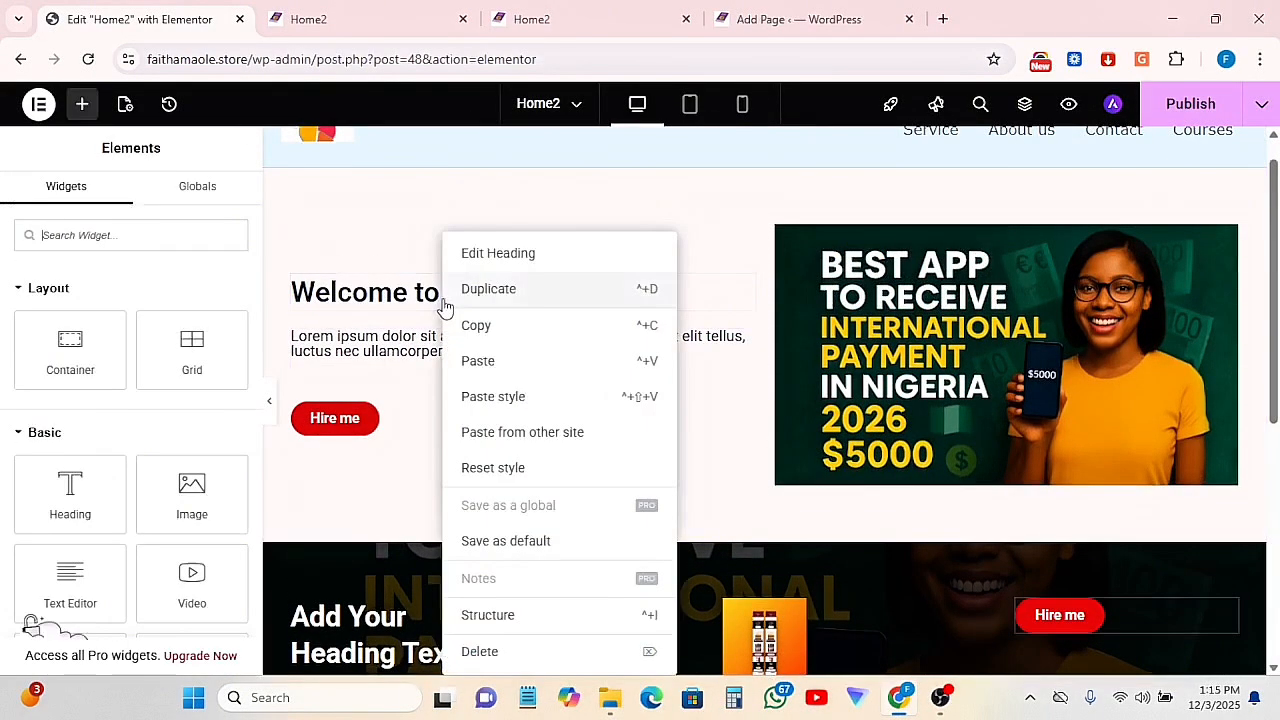
{"action": "scroll", "coordinate": [388, 308], "scroll_direction": "down", "scroll_amount": 4}
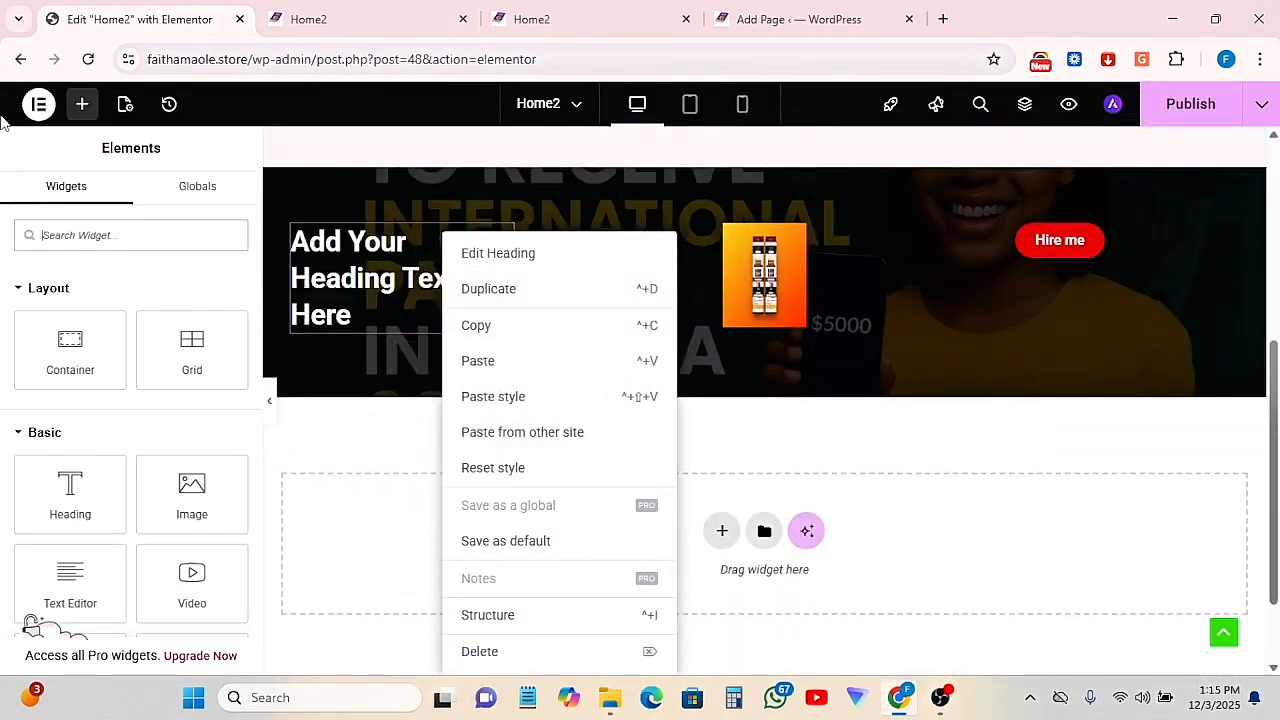
Add a Heading widget above the third column's button and set its text color to white #FFFFFF
{"action": "left_click", "coordinate": [82, 105]}
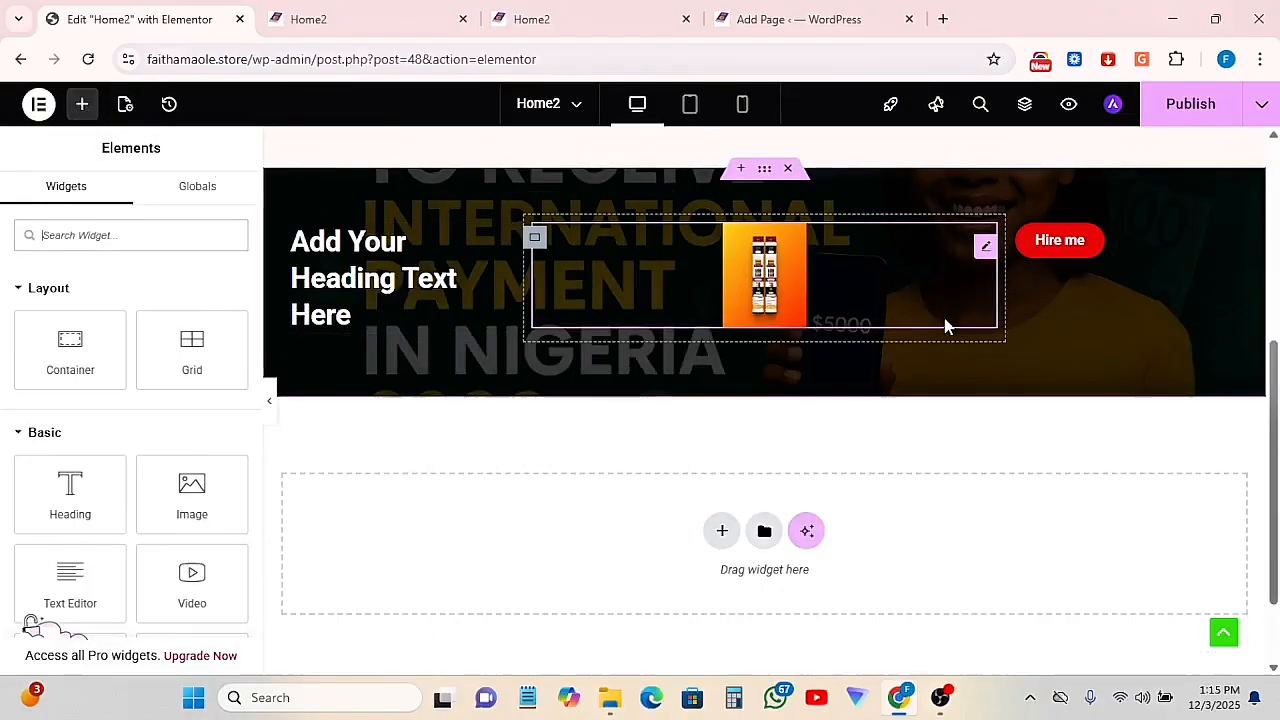
{"action": "left_click_drag", "start_coordinate": [72, 505], "coordinate": [1080, 231]}
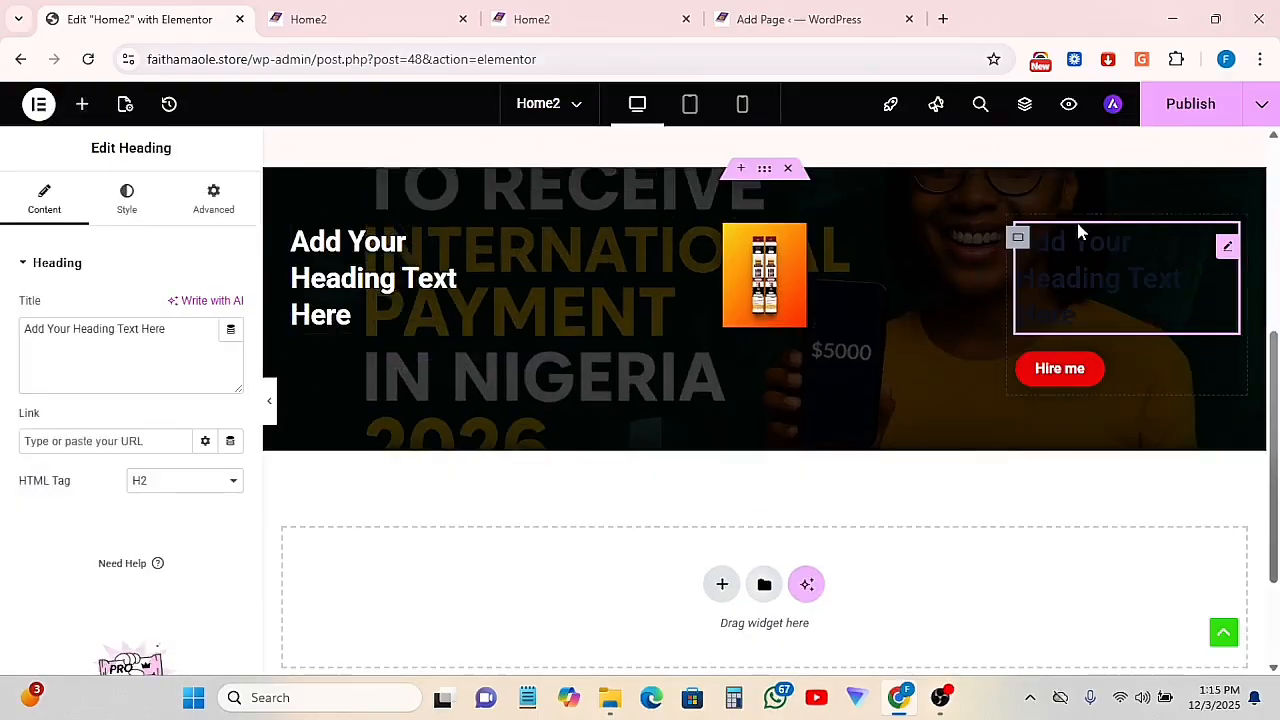
{"action": "left_click", "coordinate": [127, 218]}
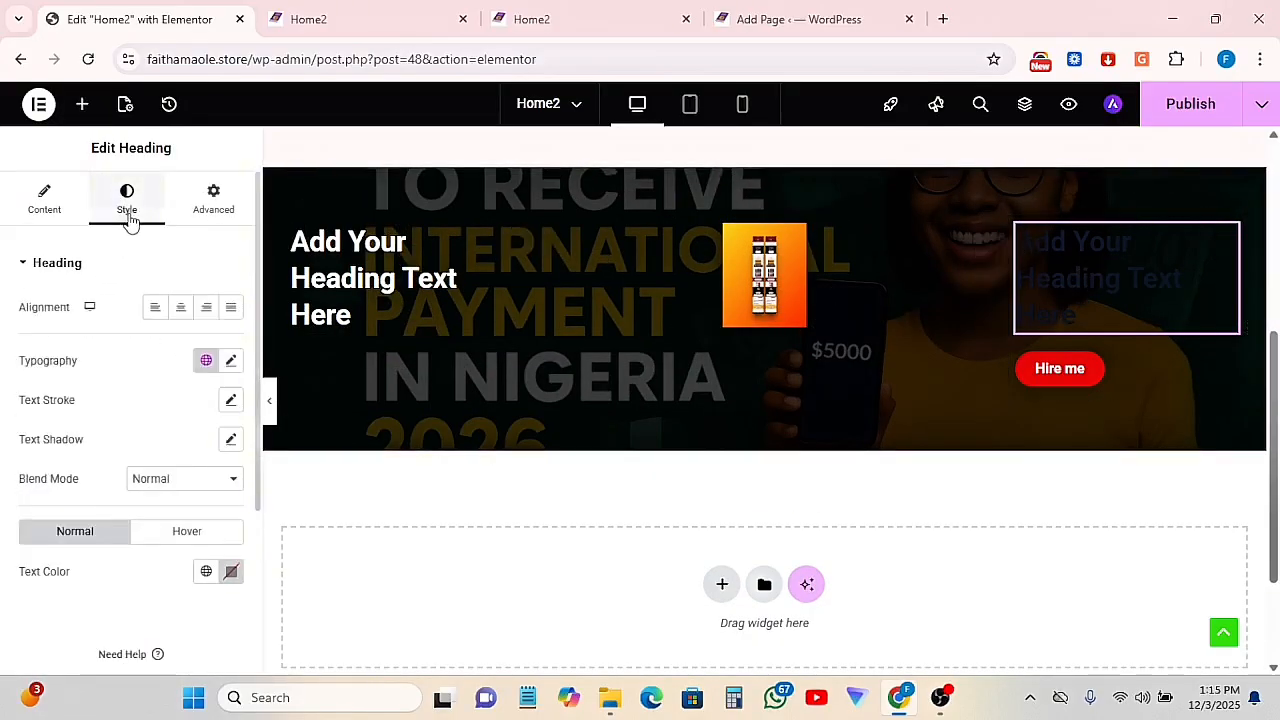
{"action": "left_click", "coordinate": [231, 574]}
{"action": "left_click_drag", "start_coordinate": [228, 471], "coordinate": [114, 337]}
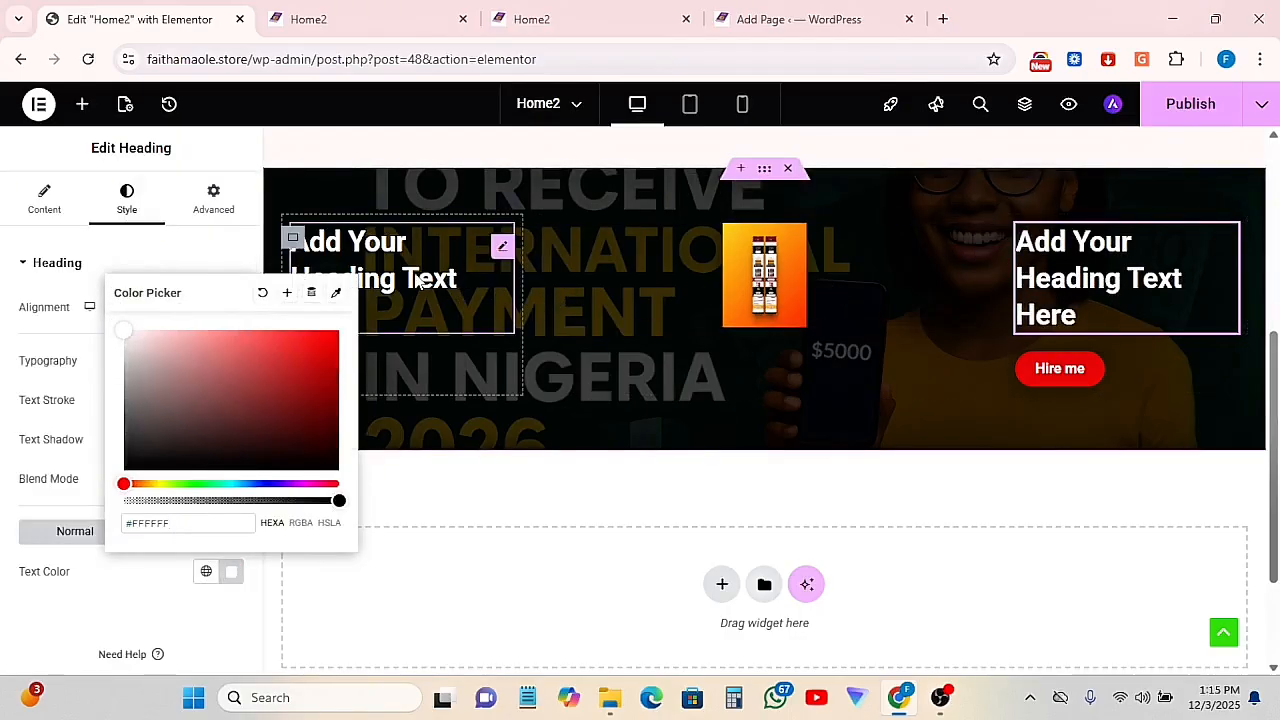
Copy the third column's Hire me button and paste it below the first column's heading
{"action": "right_click", "coordinate": [1062, 370]}
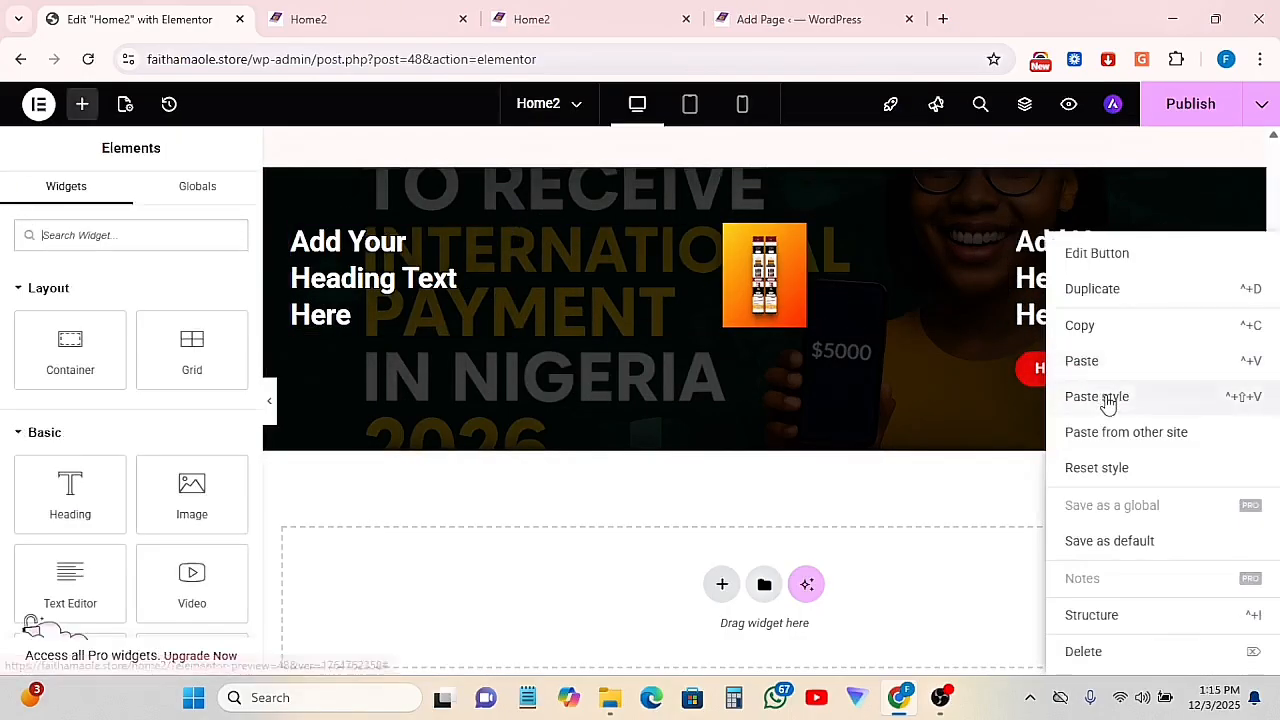
{"action": "left_click", "coordinate": [1091, 325]}
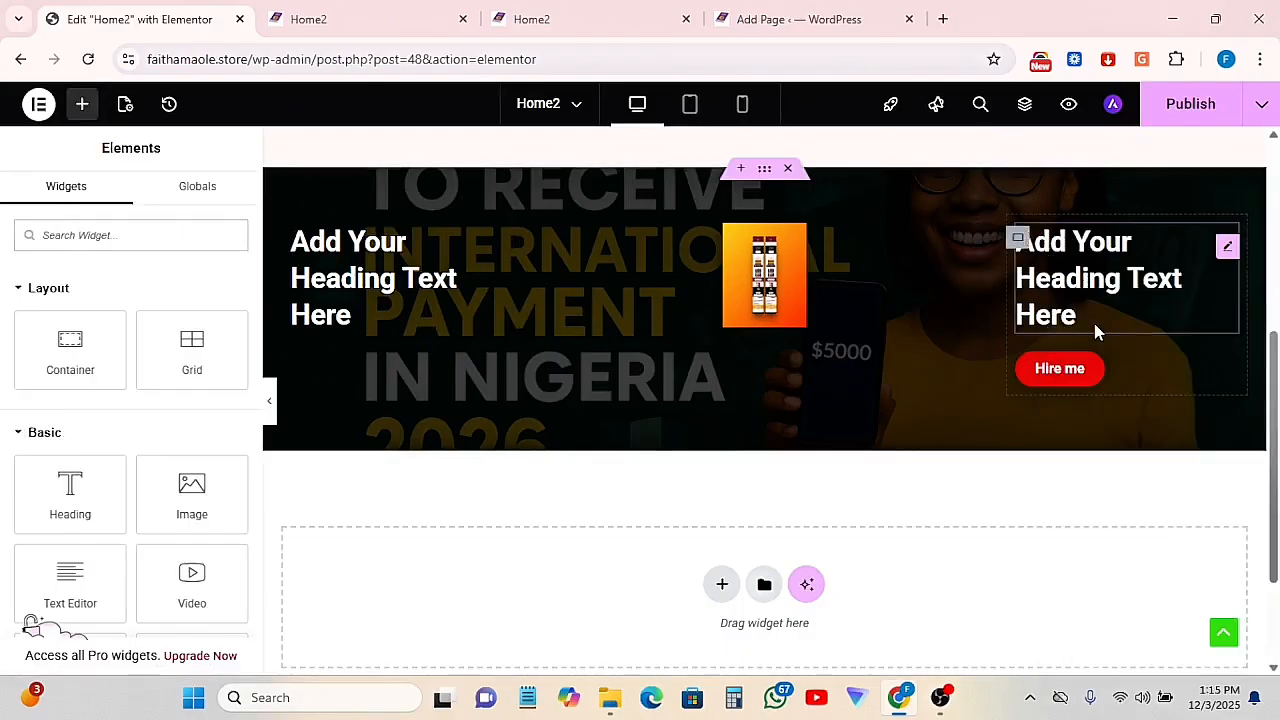
{"action": "right_click", "coordinate": [1054, 374]}
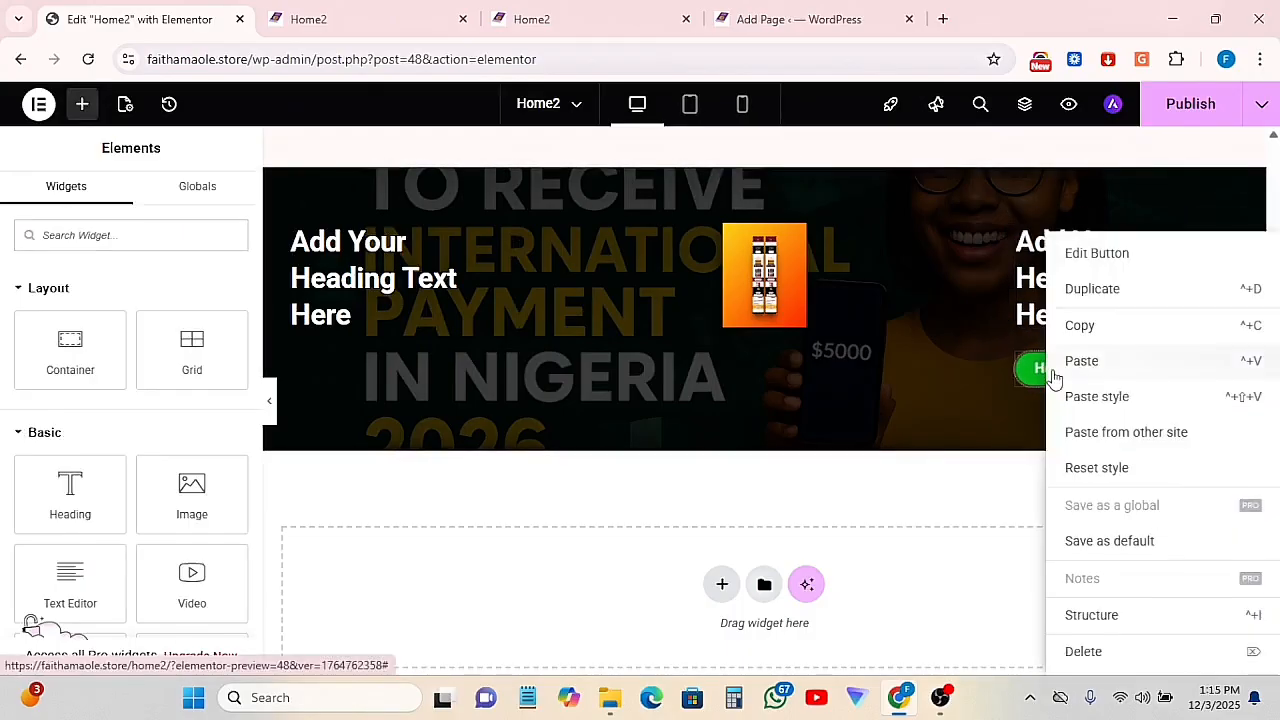
{"action": "left_click", "coordinate": [1080, 325]}
{"action": "right_click", "coordinate": [356, 300]}
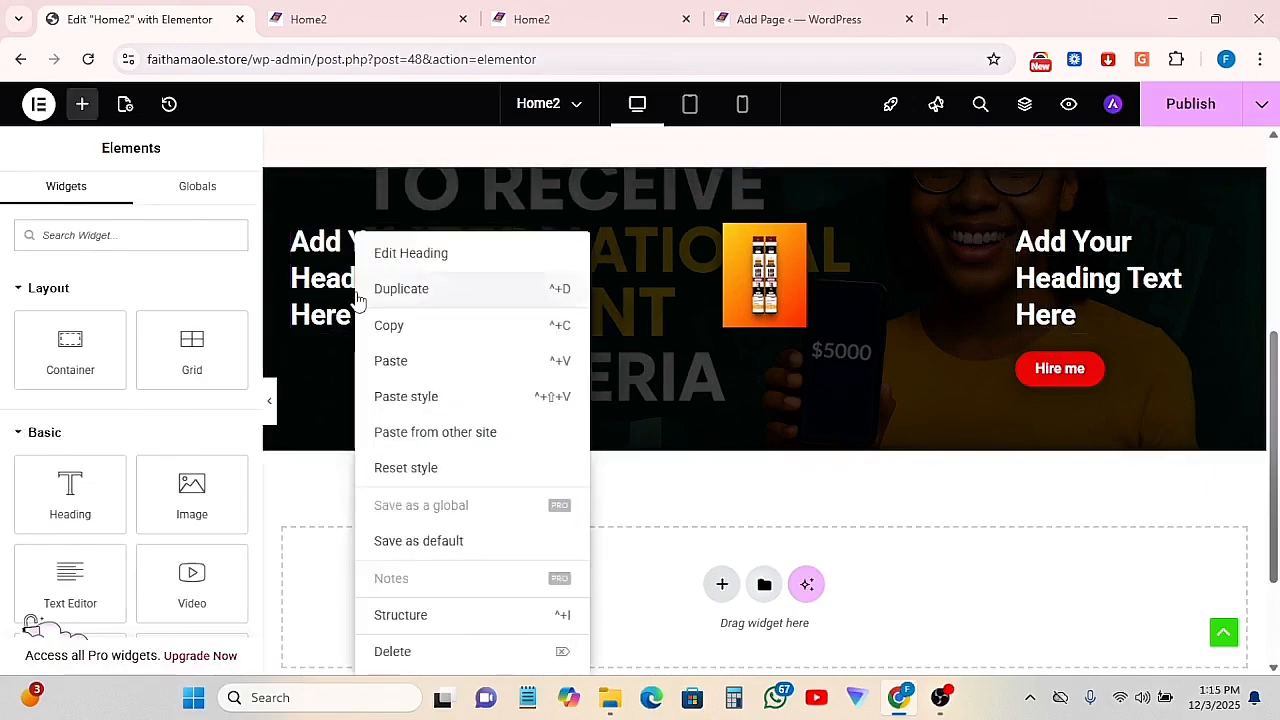
{"action": "left_click", "coordinate": [385, 362]}
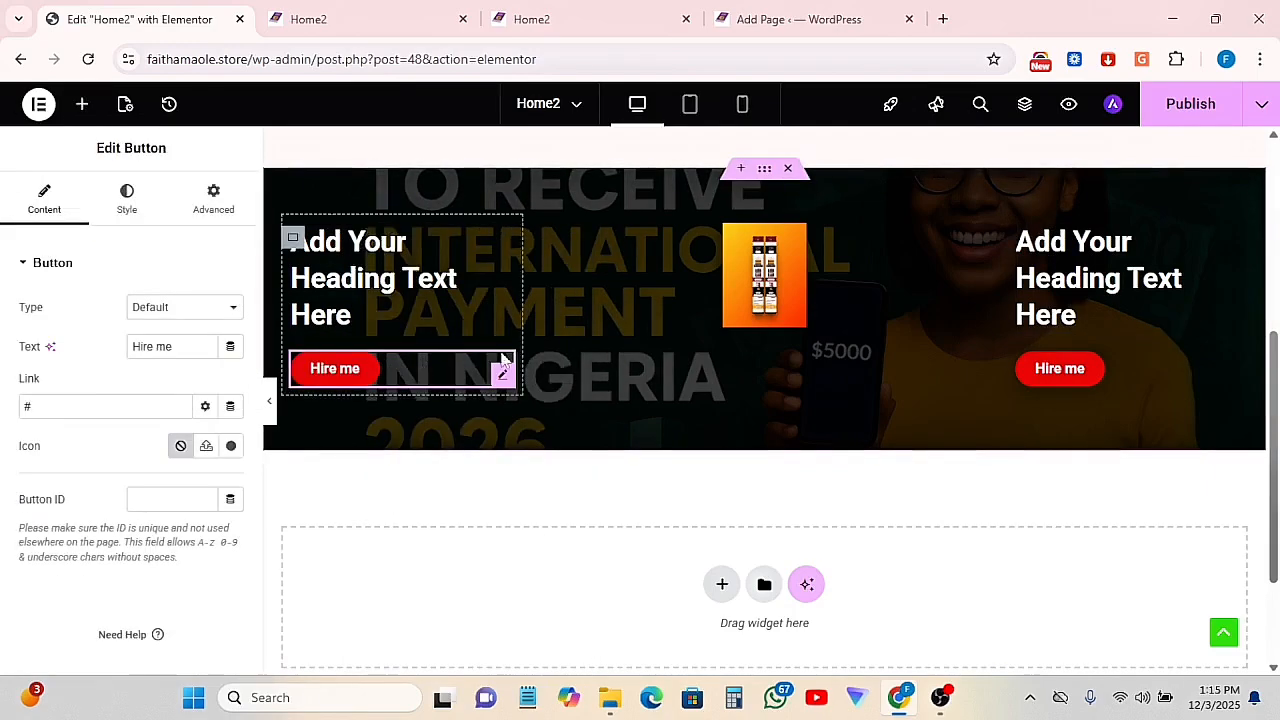
Preview the three-column section without the editing panel and publish the page
{"action": "scroll", "coordinate": [957, 415], "scroll_direction": "up", "scroll_amount": 2}
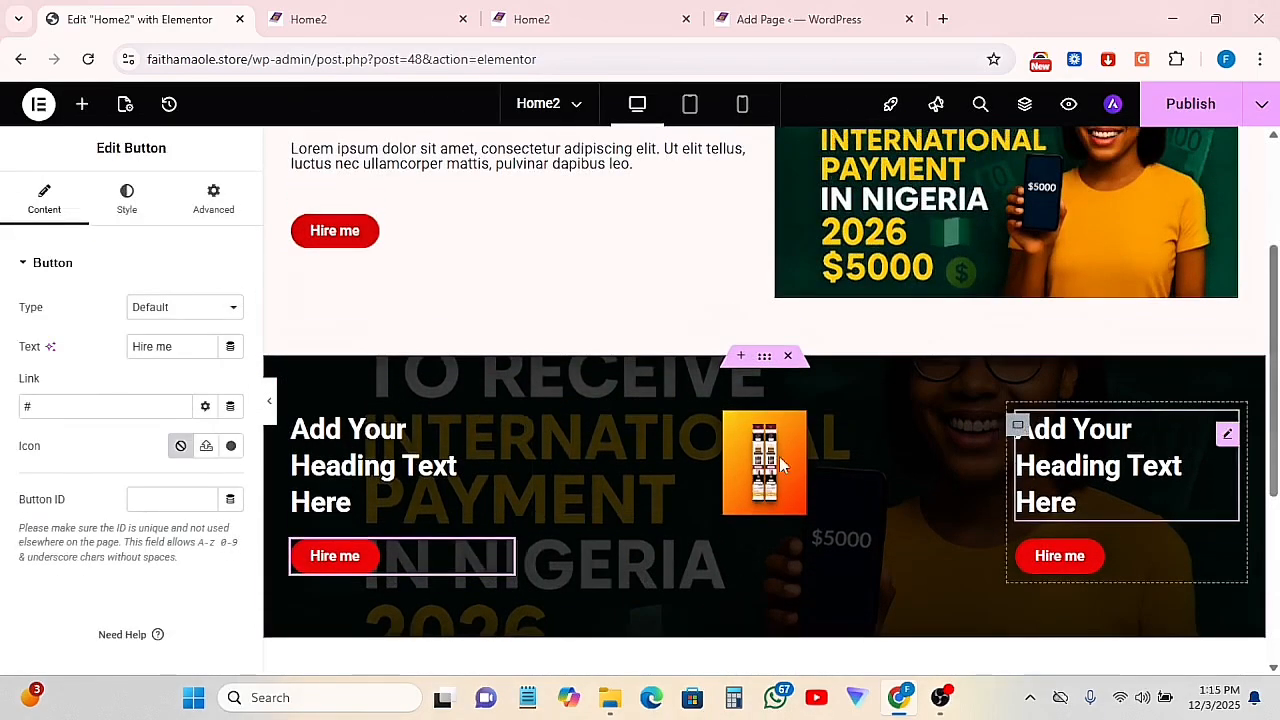
{"action": "left_click", "coordinate": [268, 401]}
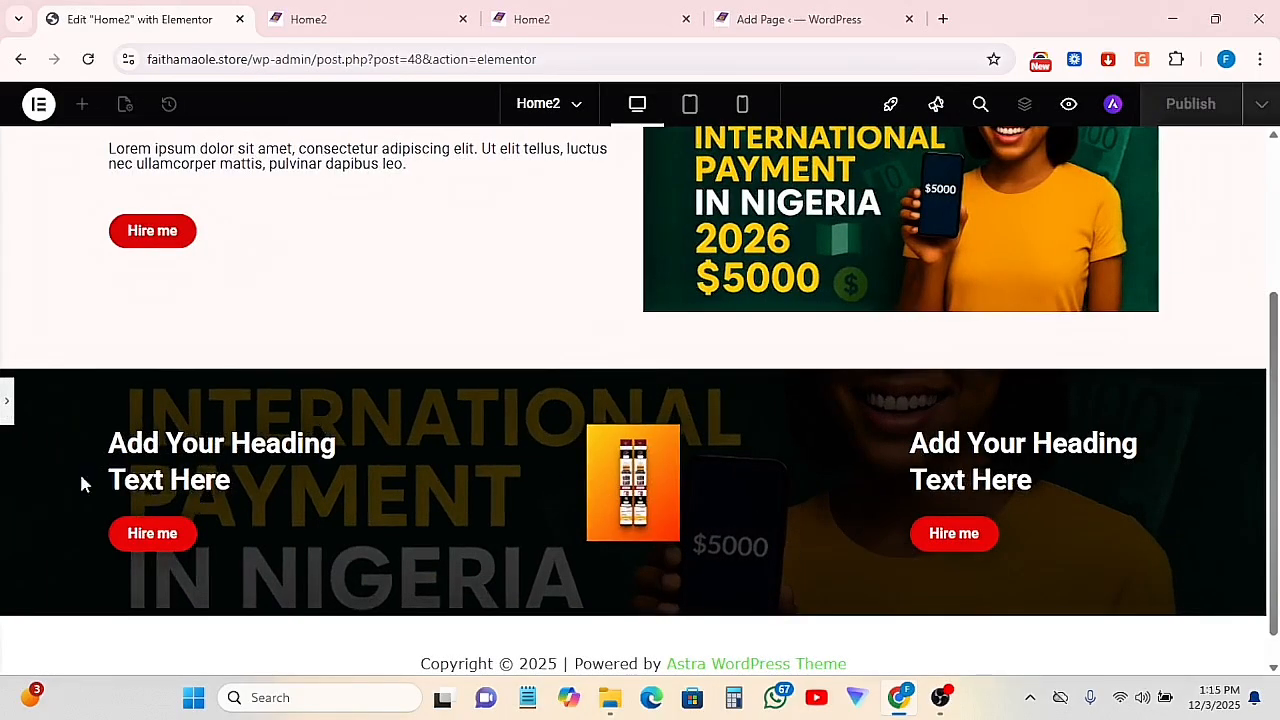
{"action": "left_click", "coordinate": [8, 405]}
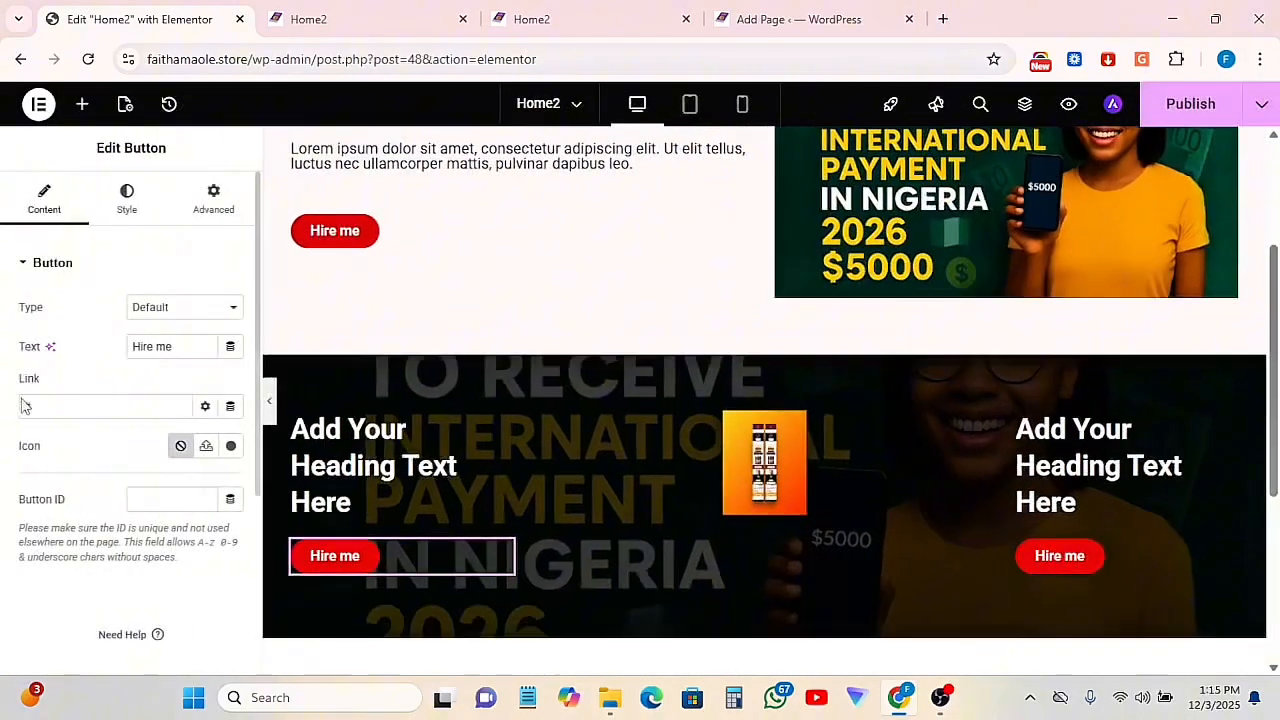
{"action": "scroll", "coordinate": [769, 472], "scroll_direction": "down", "scroll_amount": 2}
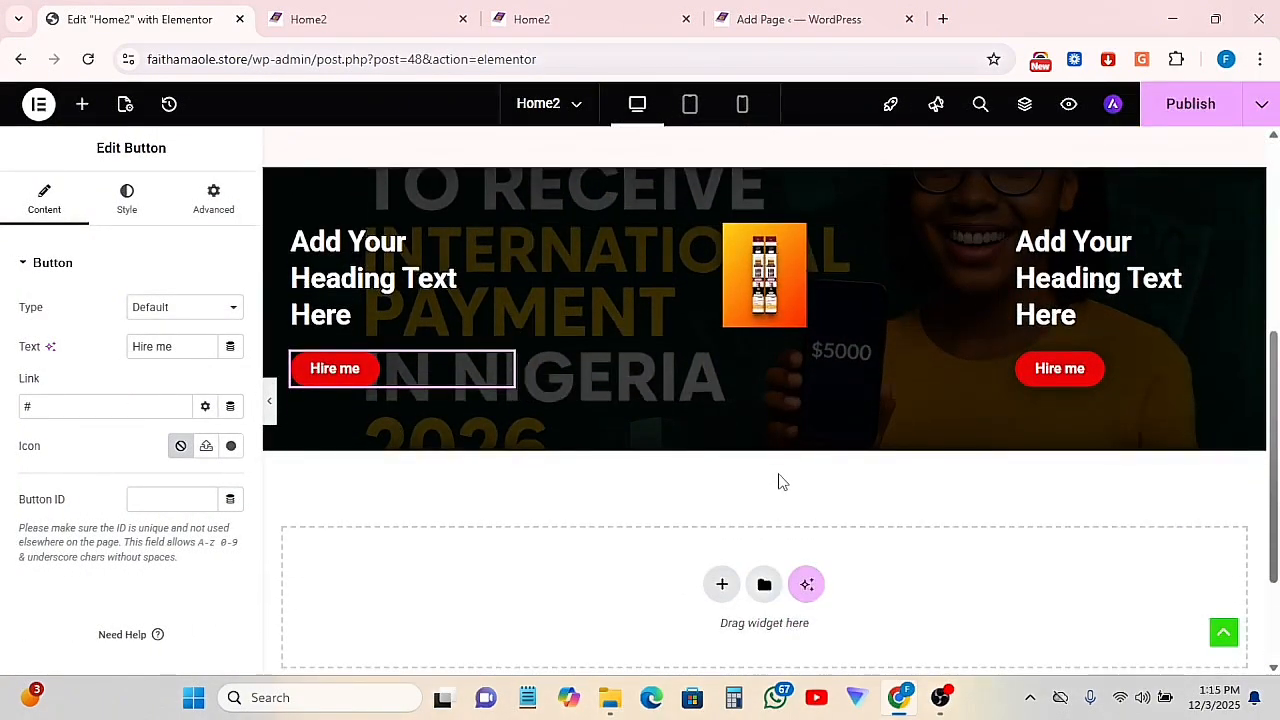
{"action": "scroll", "coordinate": [814, 457], "scroll_direction": "up", "scroll_amount": 4}
{"action": "scroll", "coordinate": [890, 378], "scroll_direction": "down", "scroll_amount": 1}
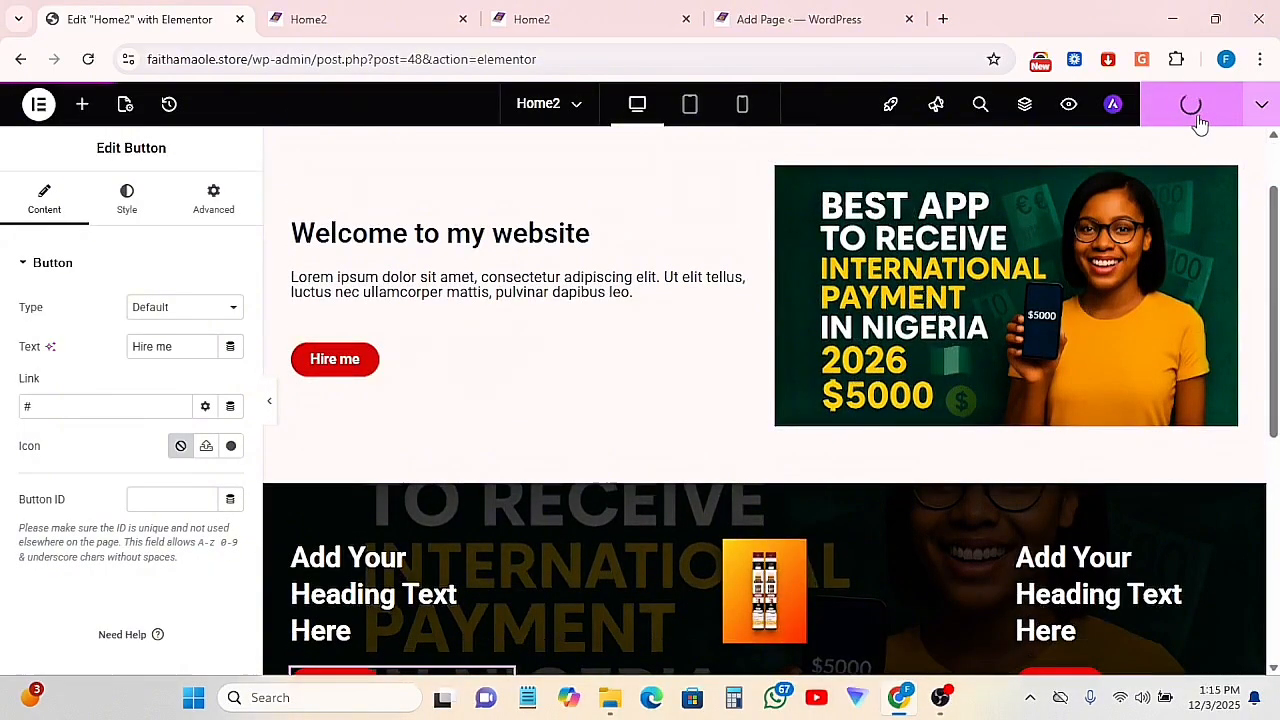
Add a single-column Flexbox container below the dark three-column section
{"action": "scroll", "coordinate": [826, 466], "scroll_direction": "down", "scroll_amount": 3}
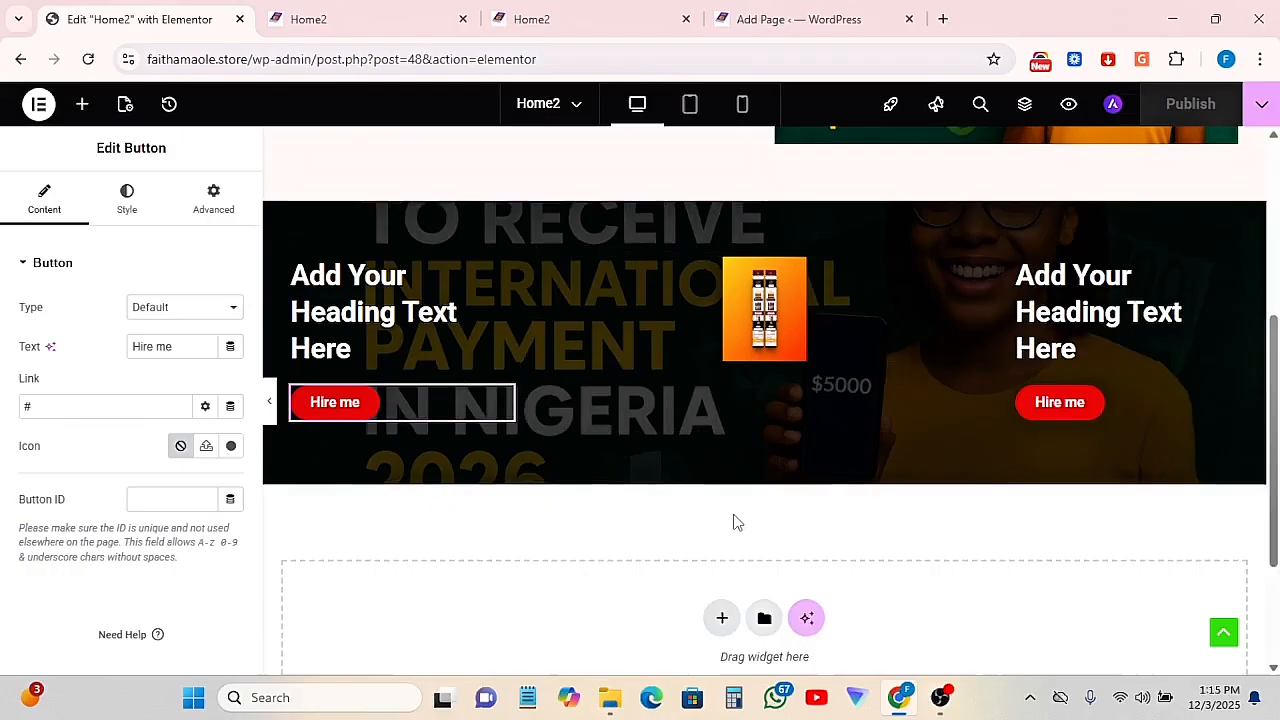
{"action": "scroll", "coordinate": [740, 510], "scroll_direction": "down", "scroll_amount": 2}
{"action": "left_click", "coordinate": [720, 433]}
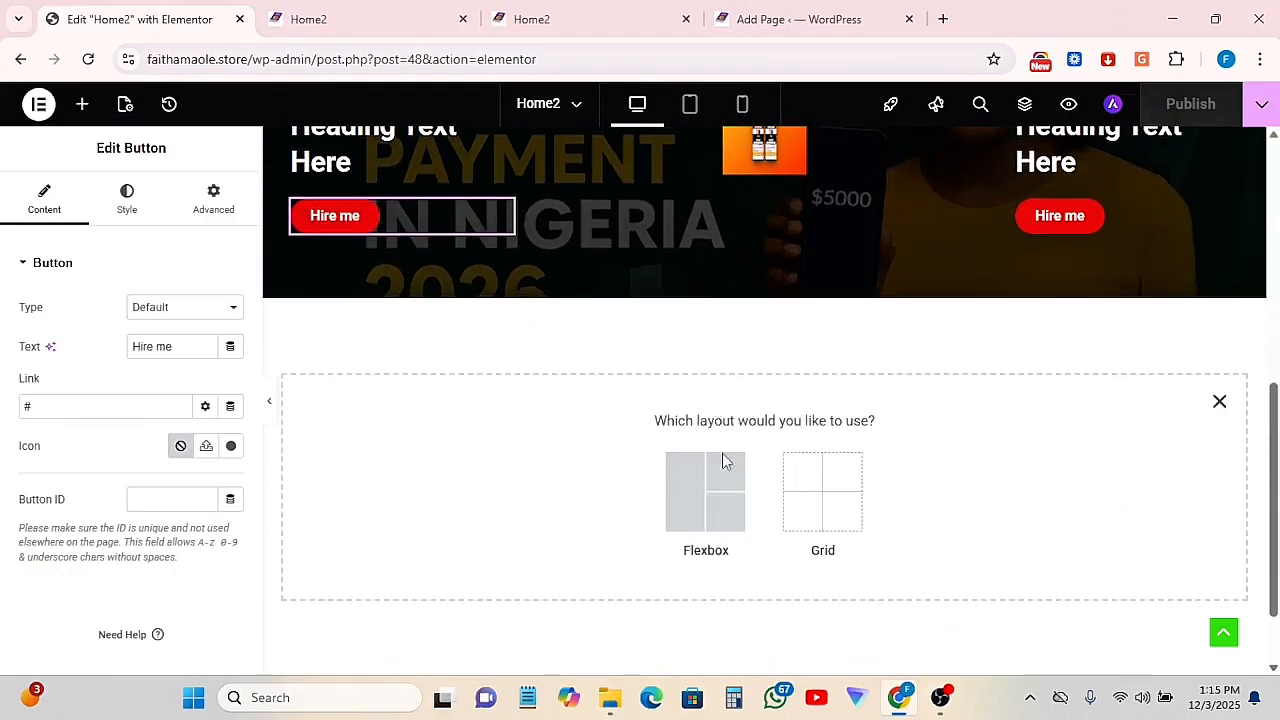
{"action": "left_click", "coordinate": [722, 458]}
{"action": "left_click", "coordinate": [495, 476]}
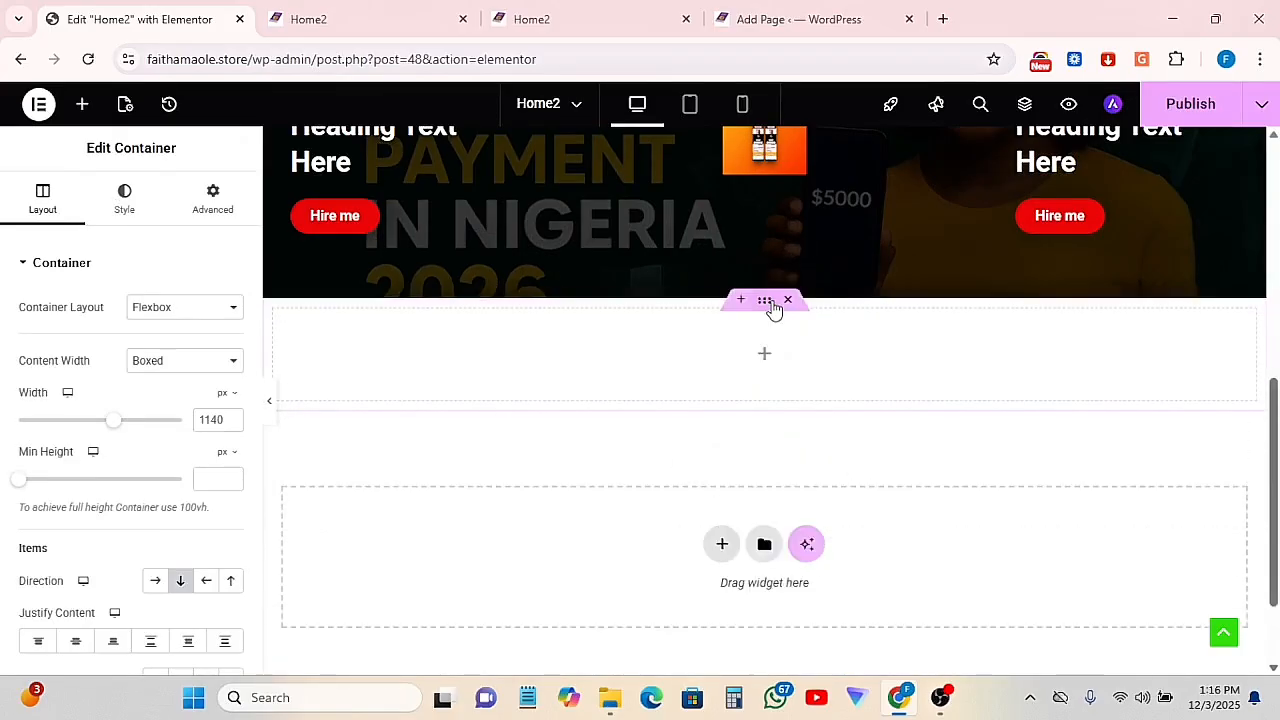
Set the new container's padding to 50 px top and bottom and 20 px right and left
{"action": "left_click", "coordinate": [213, 212]}
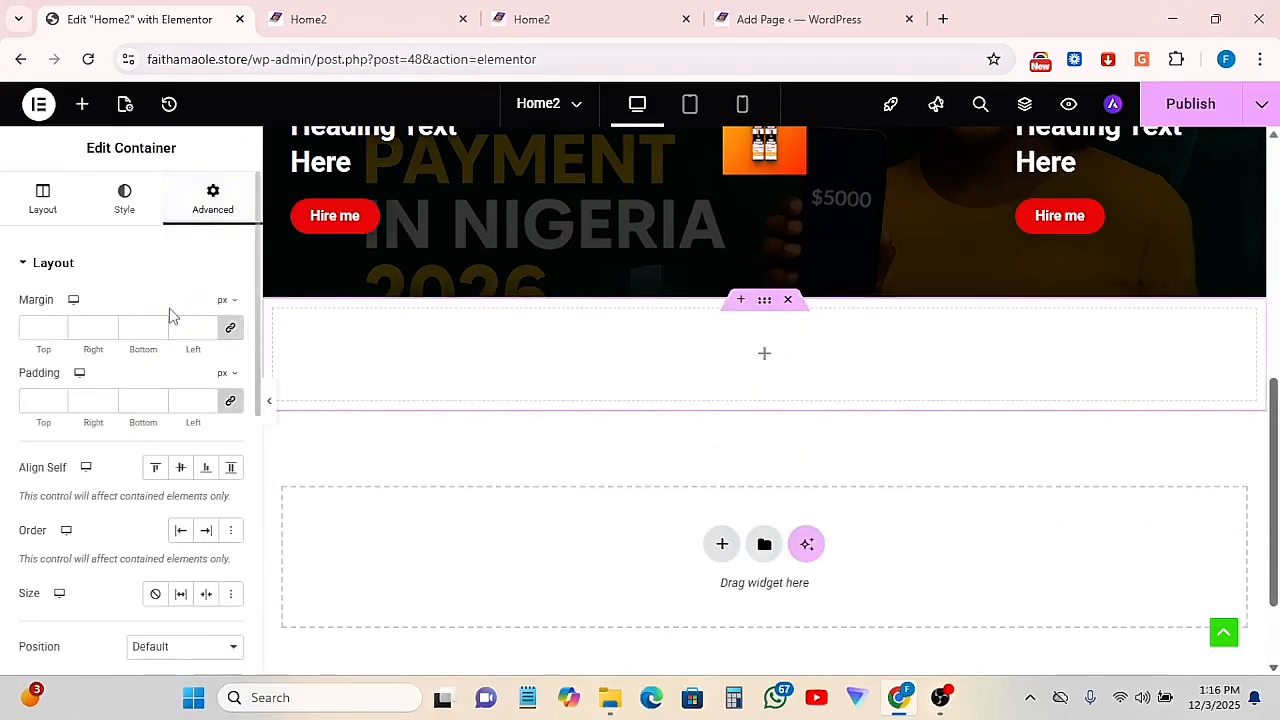
{"action": "left_click", "coordinate": [37, 401]}
{"action": "type", "text": "20"}
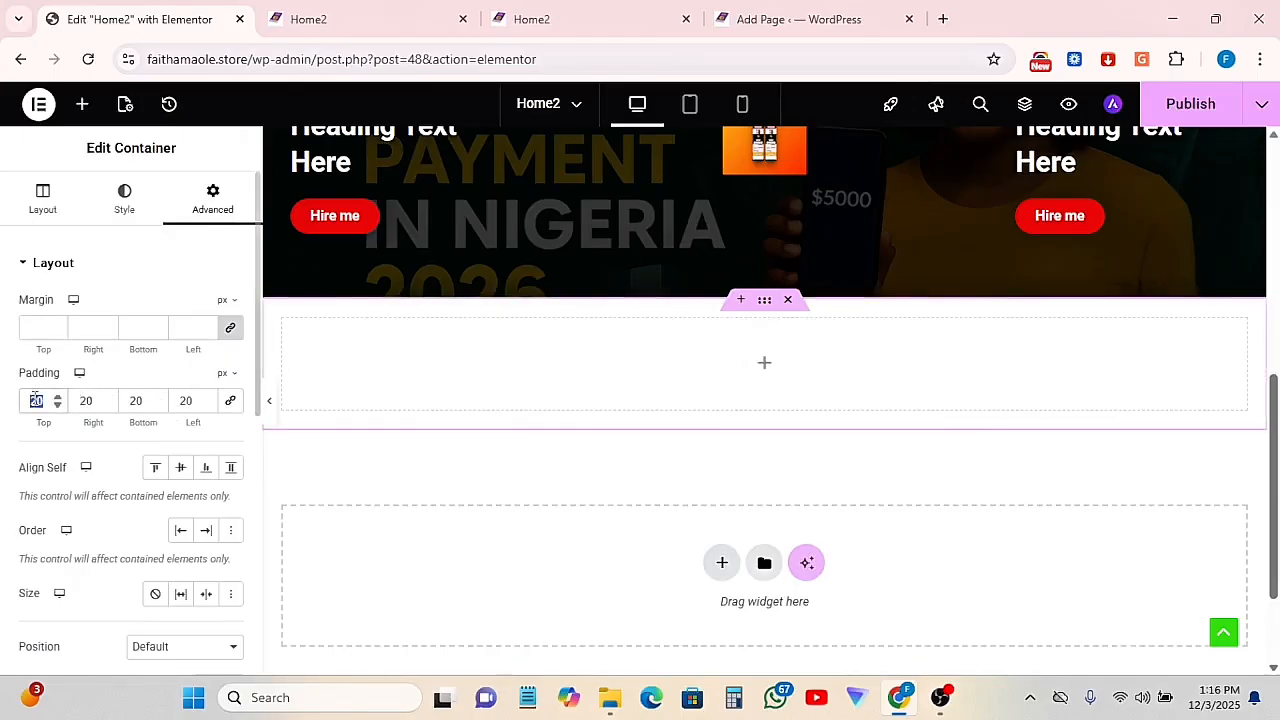
{"action": "type", "text": "50"}
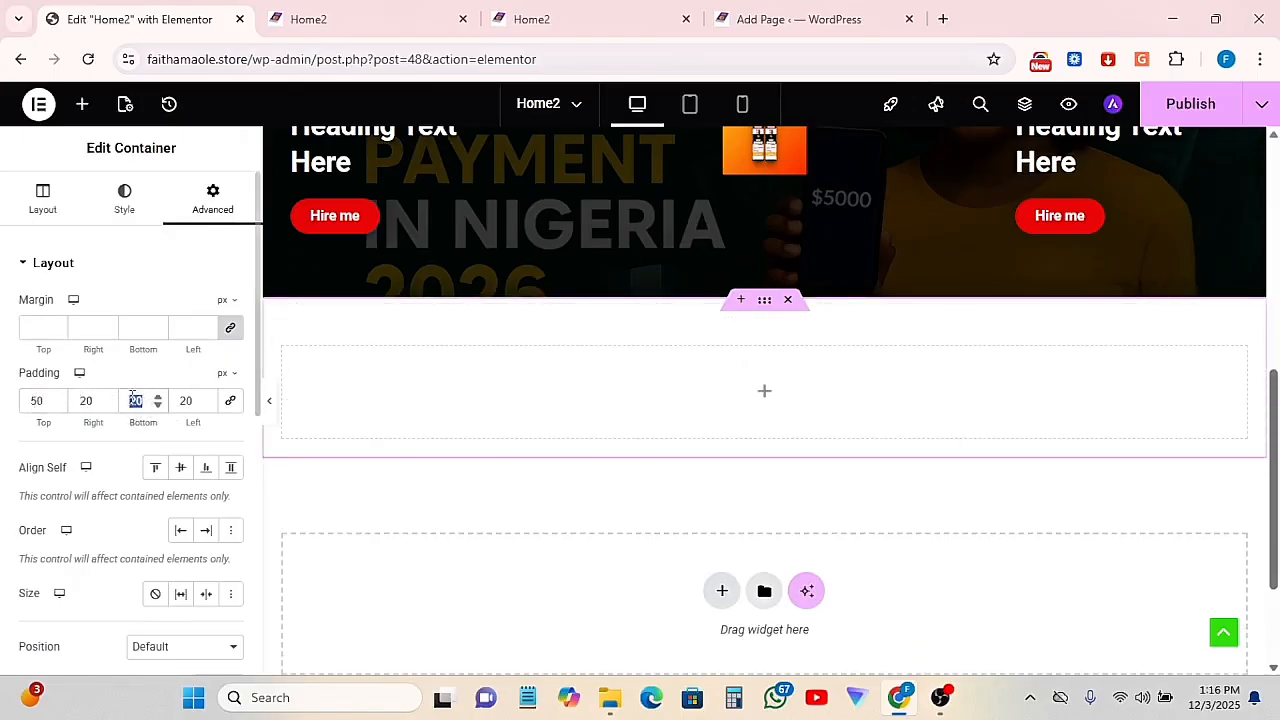
{"action": "type", "text": "50"}
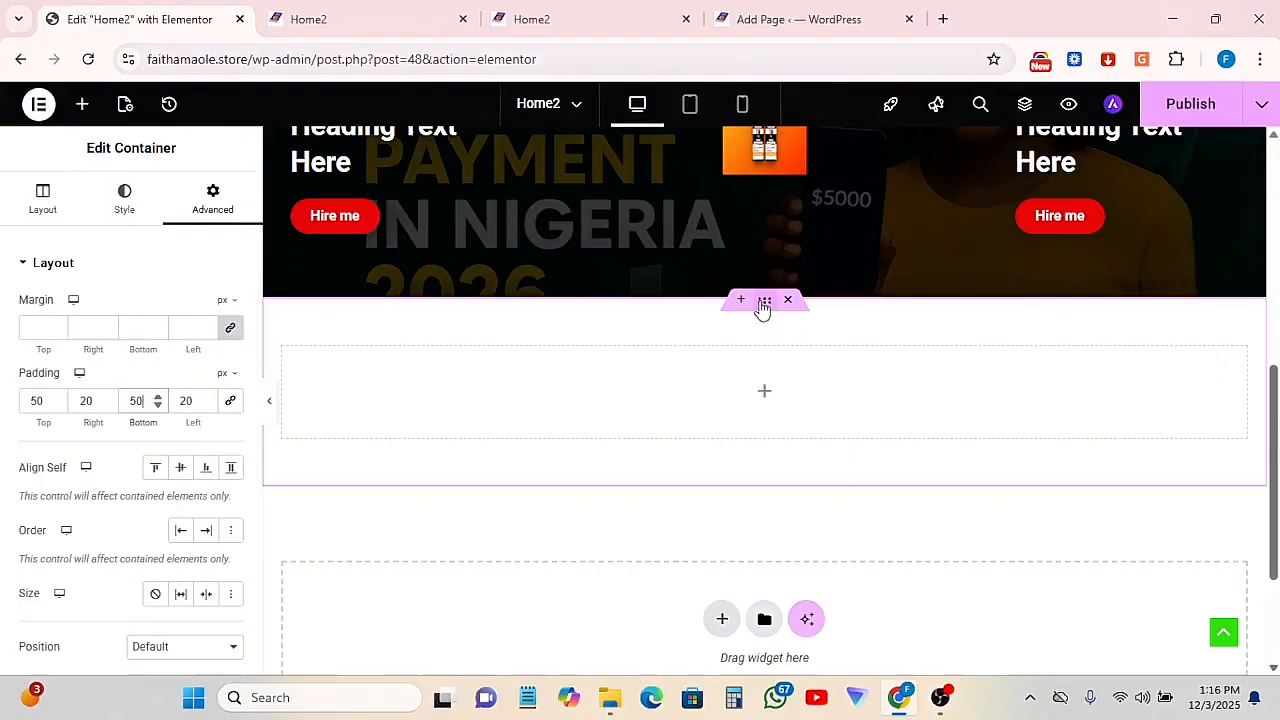
Give the new container a gradient background from red to turquoise, with the first color's location at 32%
{"action": "left_click", "coordinate": [124, 208]}
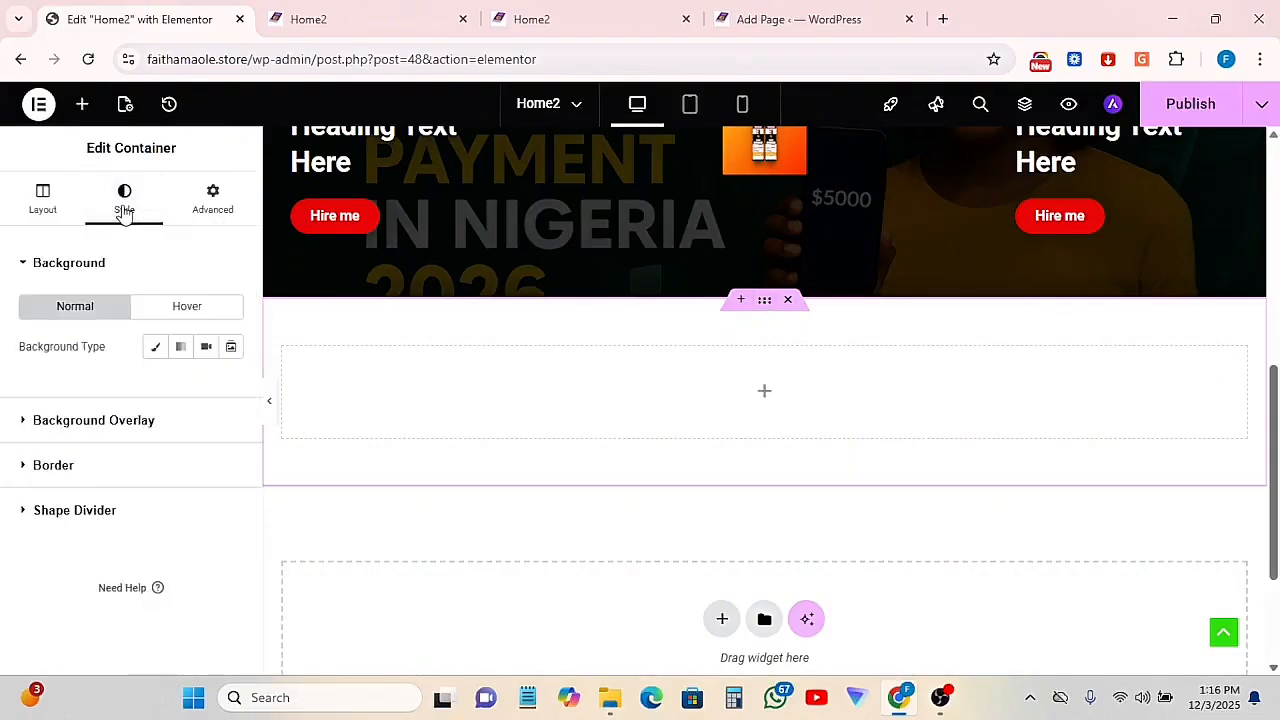
{"action": "left_click", "coordinate": [178, 348]}
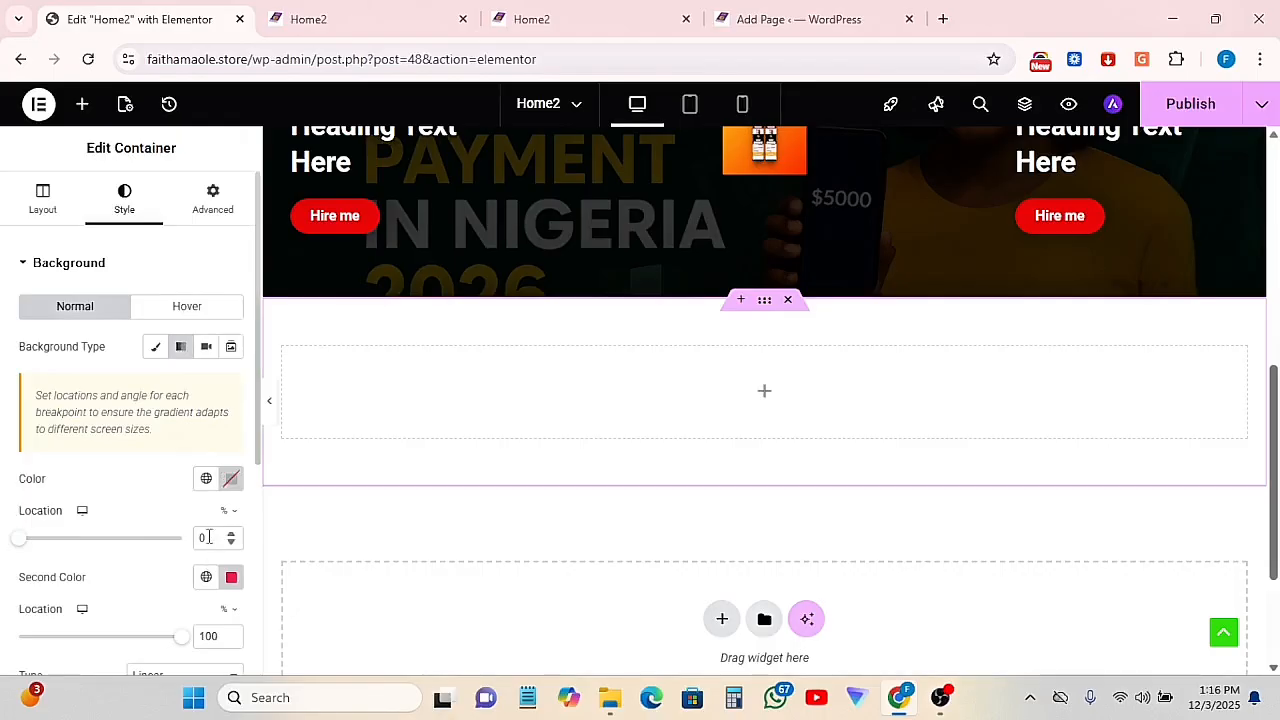
{"action": "scroll", "coordinate": [208, 537], "scroll_direction": "down", "scroll_amount": 1}
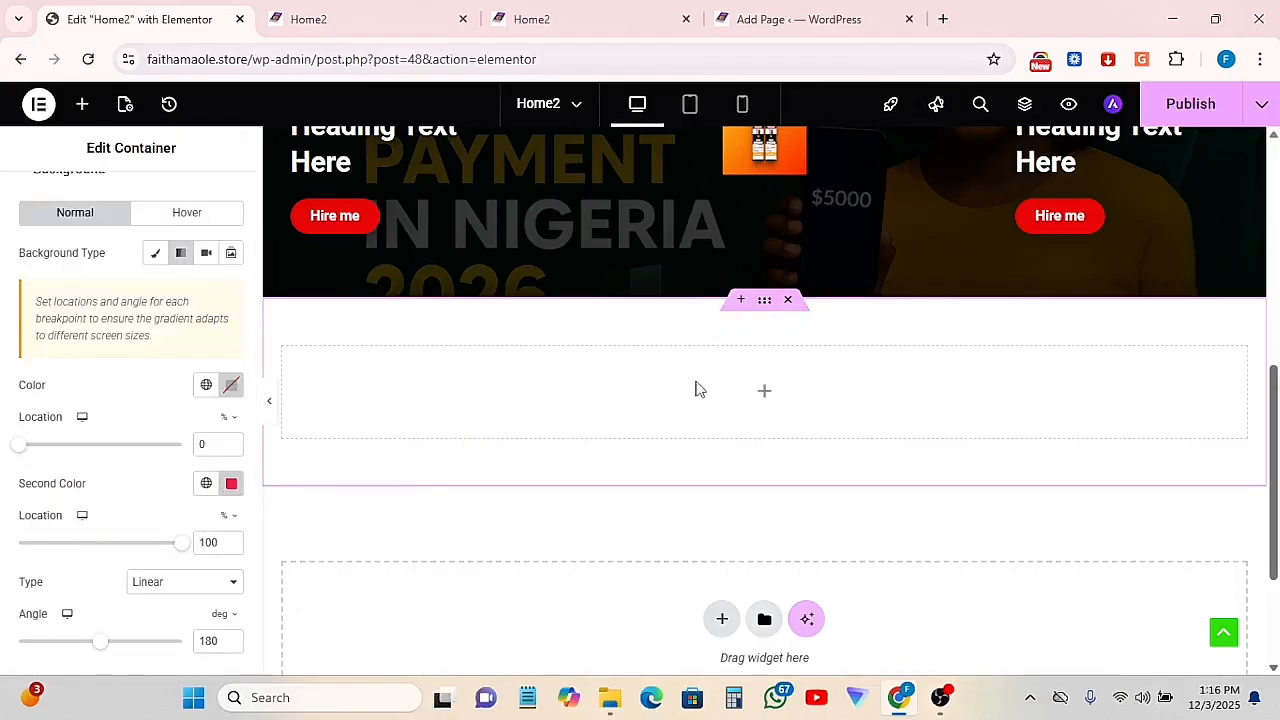
{"action": "left_click", "coordinate": [231, 386]}
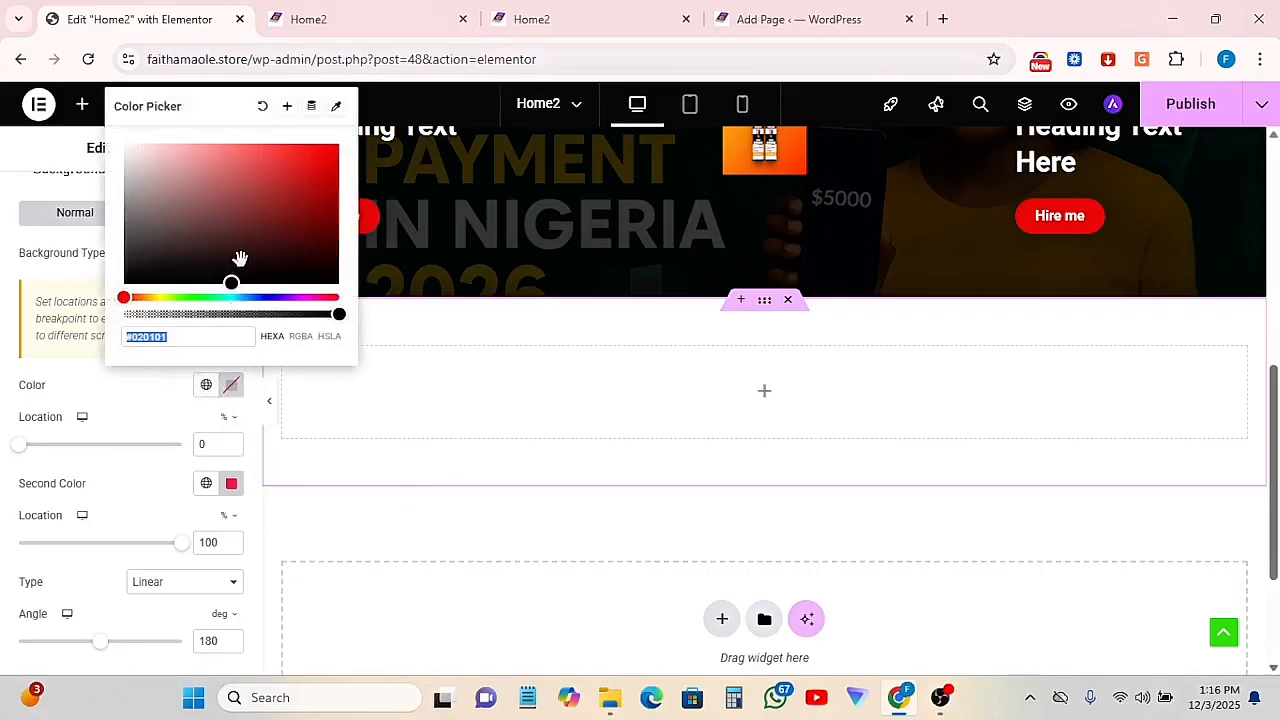
{"action": "mouse_move", "coordinate": [235, 274]}
{"action": "left_mouse_down"}
{"action": "mouse_move", "coordinate": [283, 237]}
{"action": "mouse_move", "coordinate": [324, 156]}
{"action": "left_mouse_up"}
{"action": "left_click", "coordinate": [231, 484]}
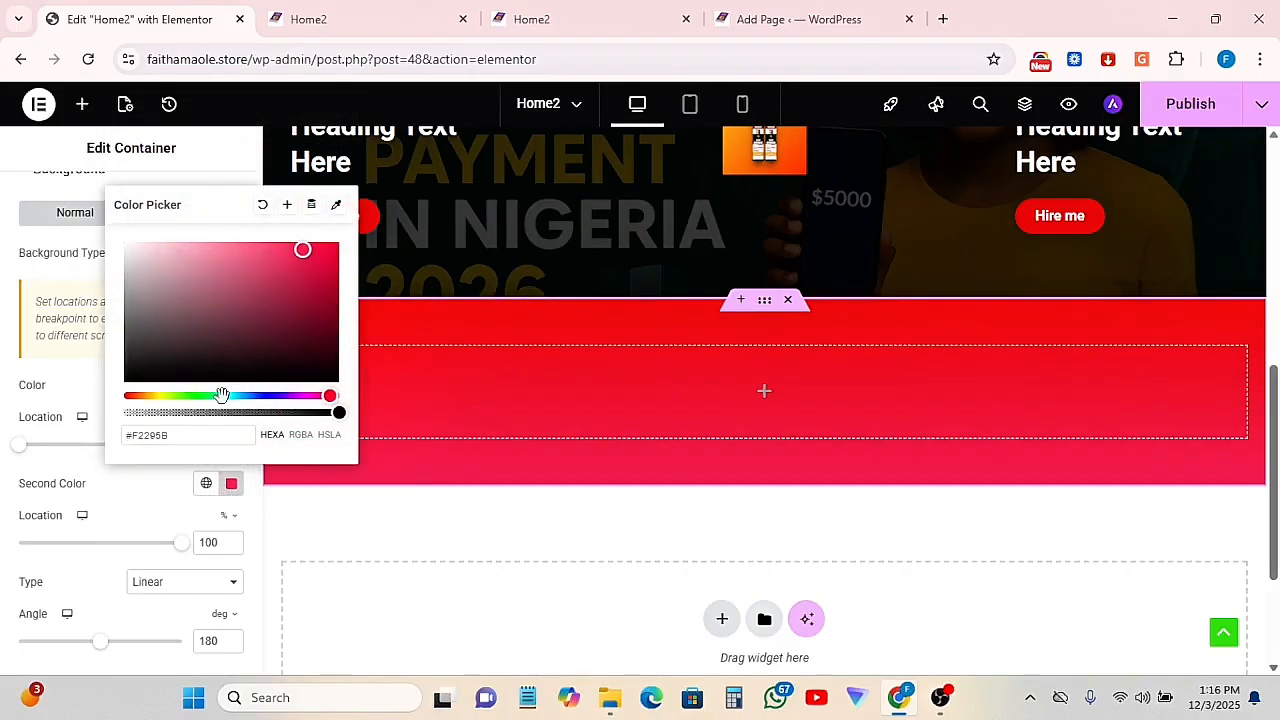
{"action": "left_click", "coordinate": [221, 396]}
{"action": "left_click", "coordinate": [532, 458]}
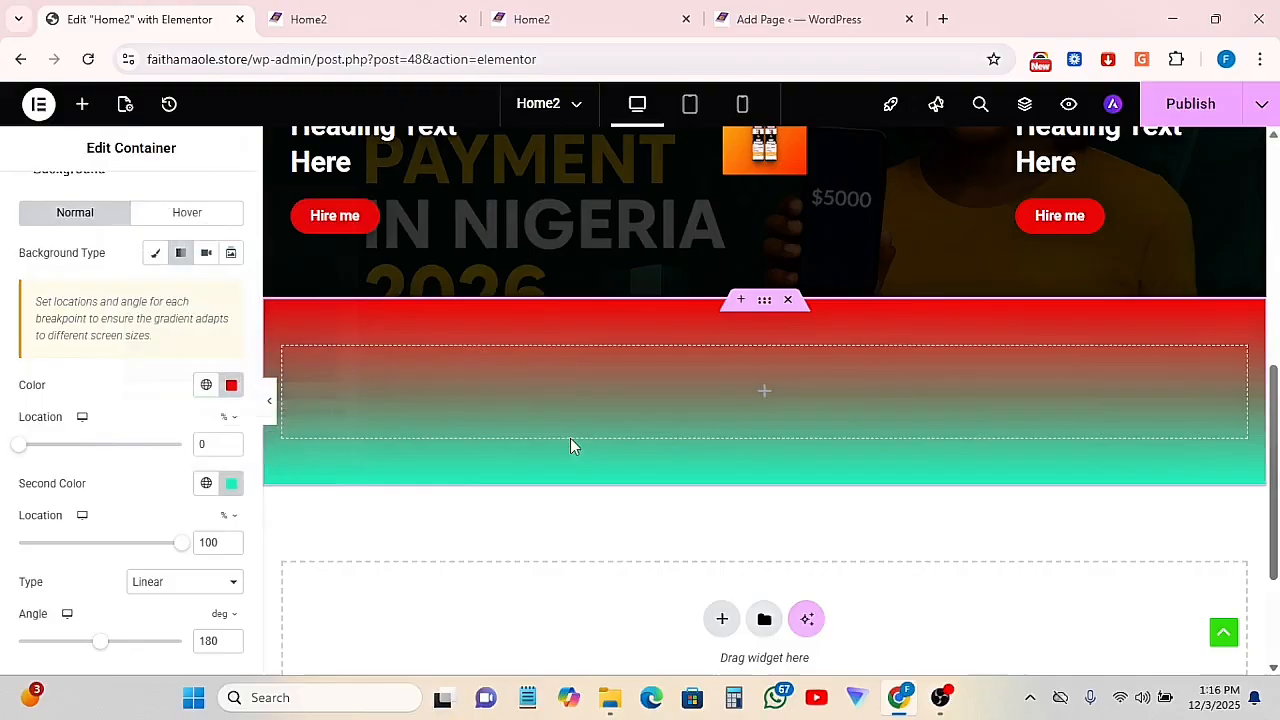
{"action": "scroll", "coordinate": [203, 440], "scroll_direction": "down", "scroll_amount": 1}
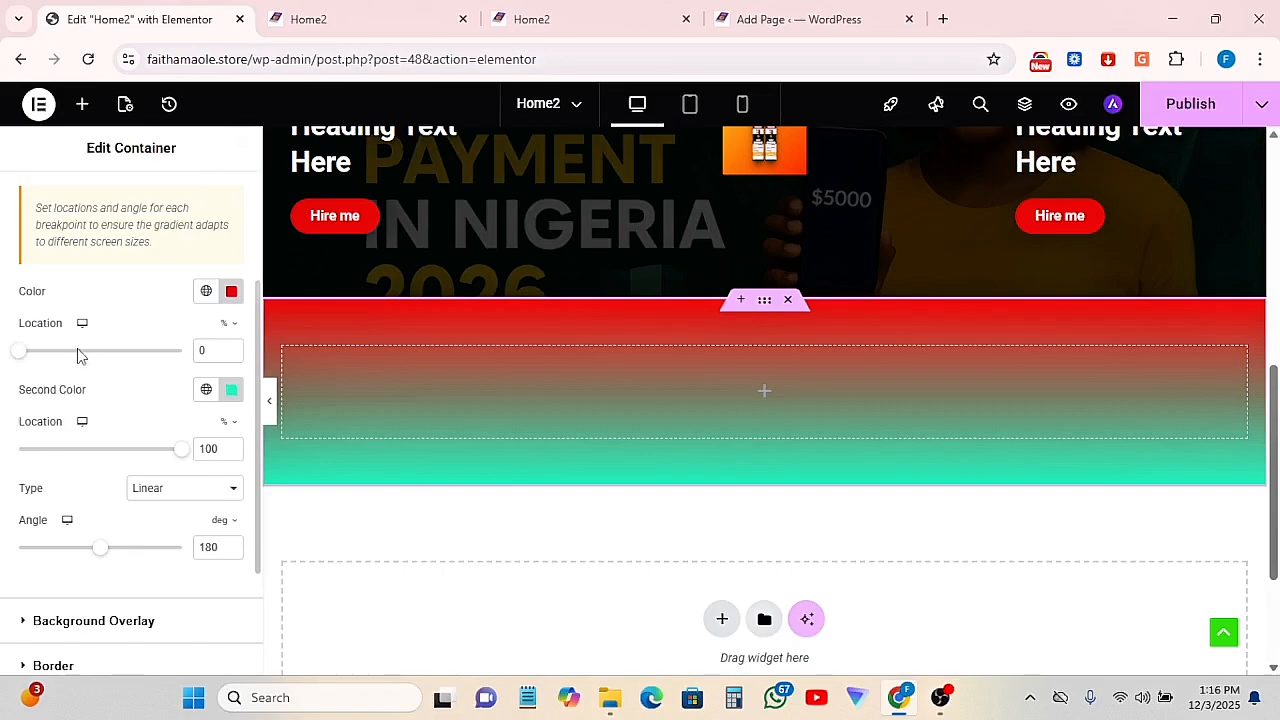
{"action": "left_click_drag", "start_coordinate": [21, 354], "coordinate": [72, 354]}
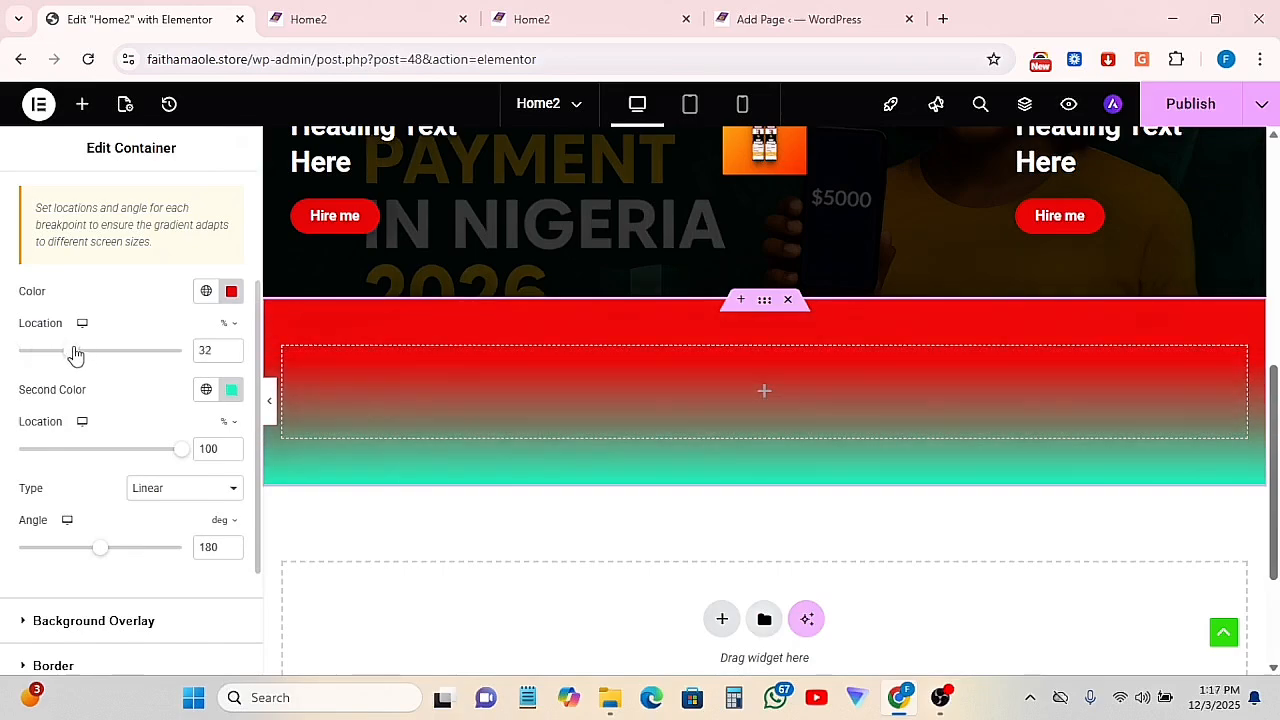
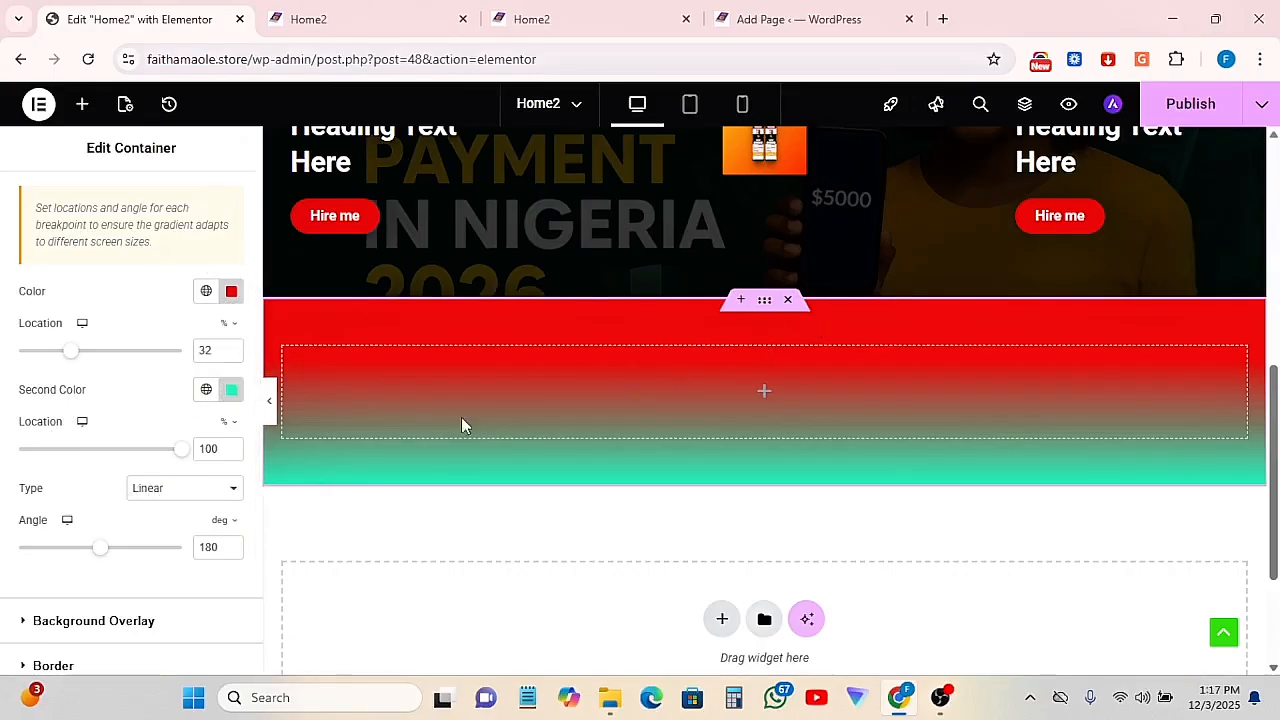
Try the Radial gradient type on the container background and switch it back to Linear
{"action": "left_click", "coordinate": [183, 490]}
{"action": "left_click", "coordinate": [163, 548]}
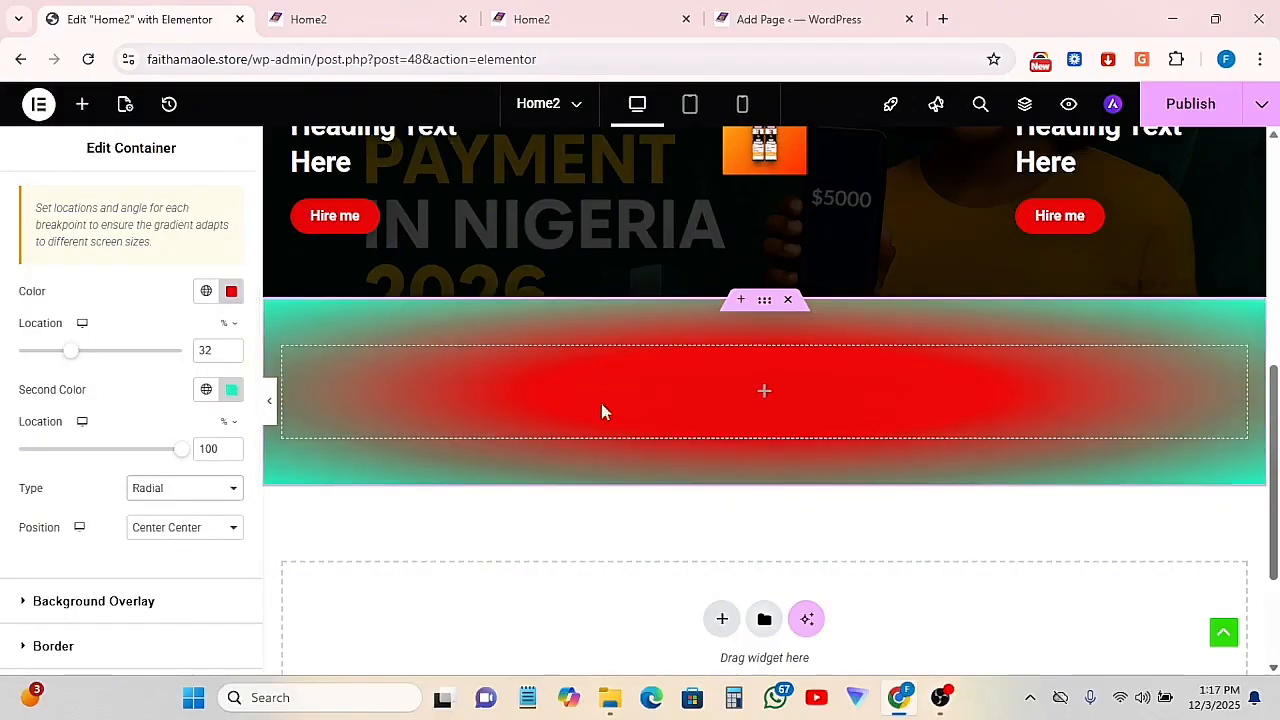
{"action": "left_click", "coordinate": [166, 490]}
{"action": "left_click", "coordinate": [149, 514]}
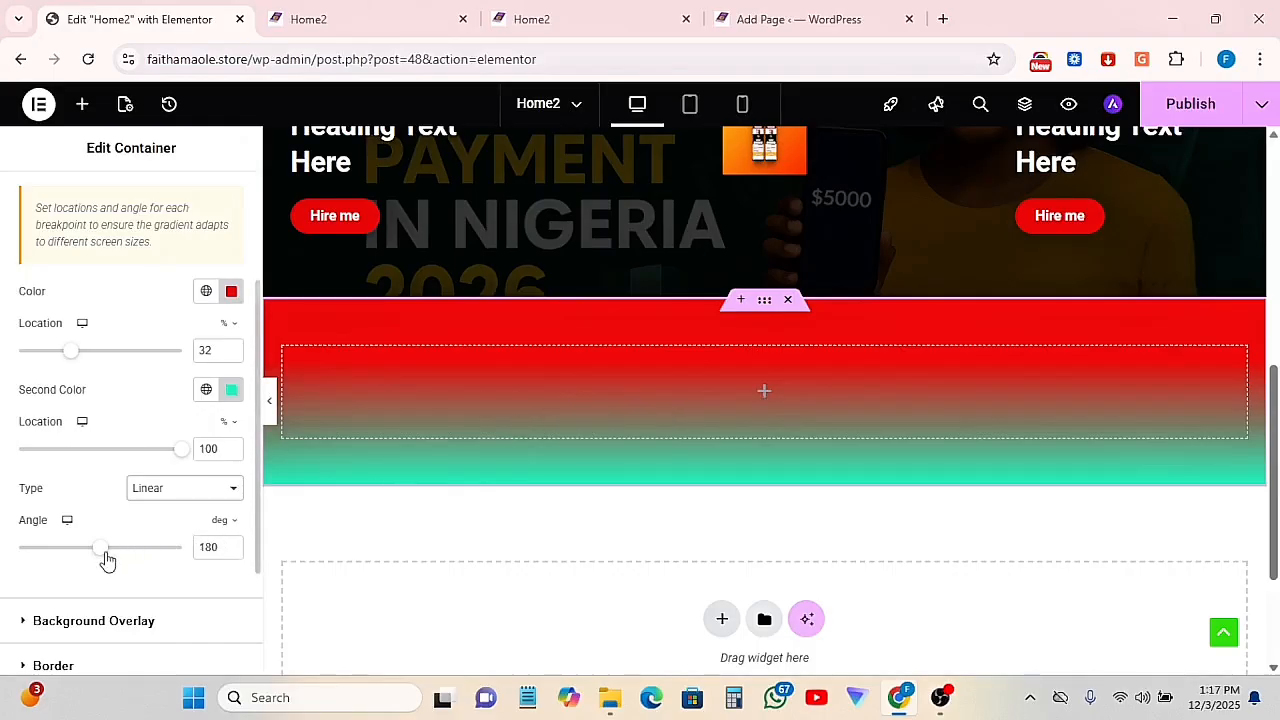
Set the container's linear gradient angle to 265 degrees
{"action": "left_click_drag", "start_coordinate": [100, 550], "coordinate": [88, 552]}
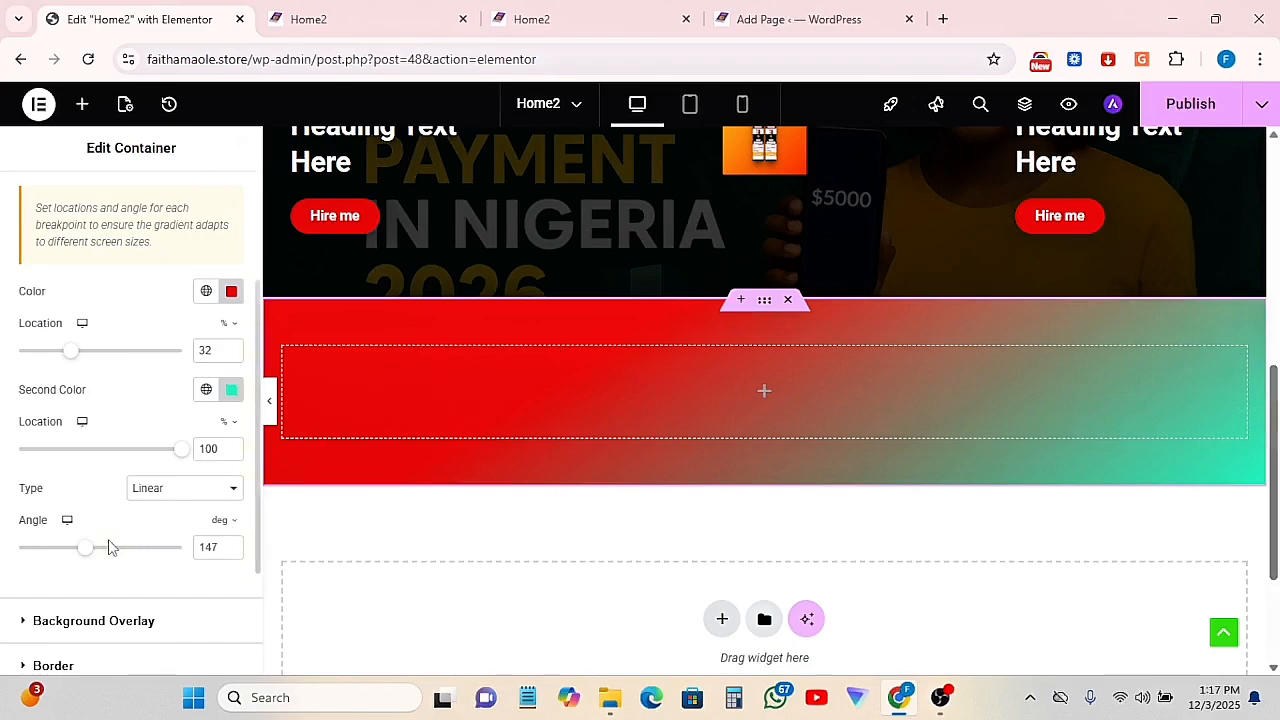
{"action": "left_click_drag", "start_coordinate": [82, 553], "coordinate": [136, 555]}
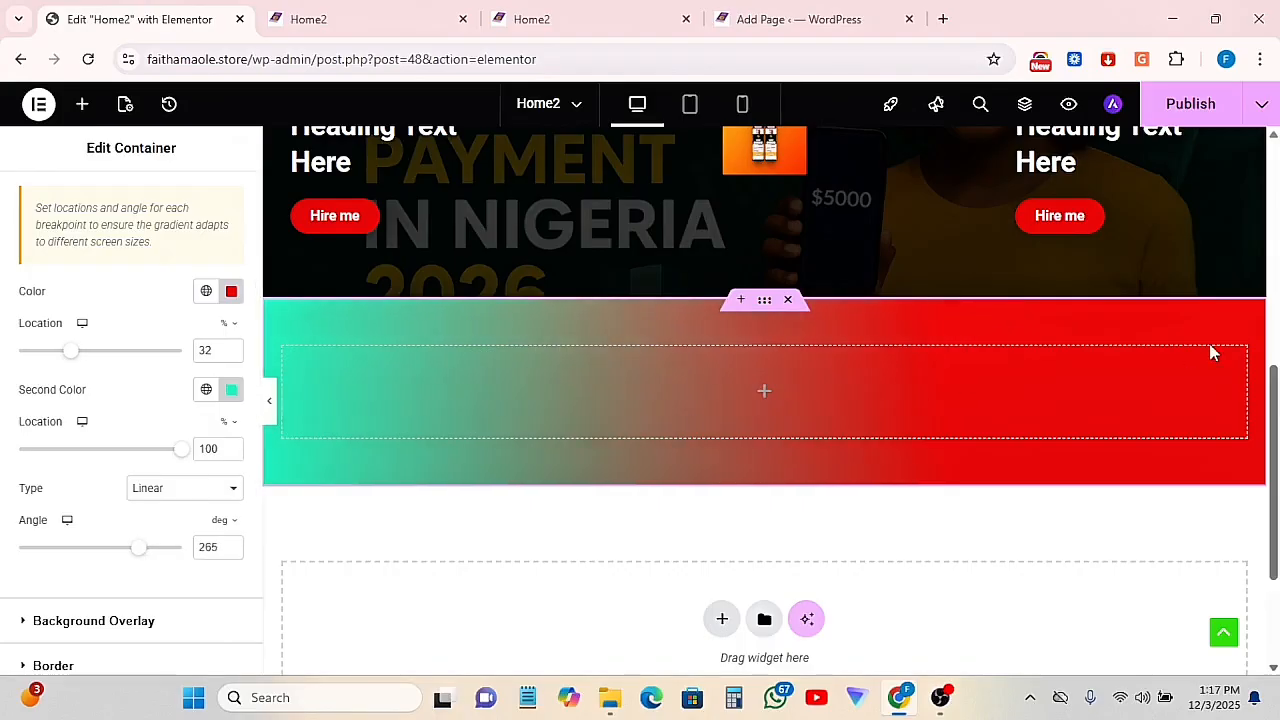
{"action": "scroll", "coordinate": [1054, 391], "scroll_direction": "down", "scroll_amount": 1}
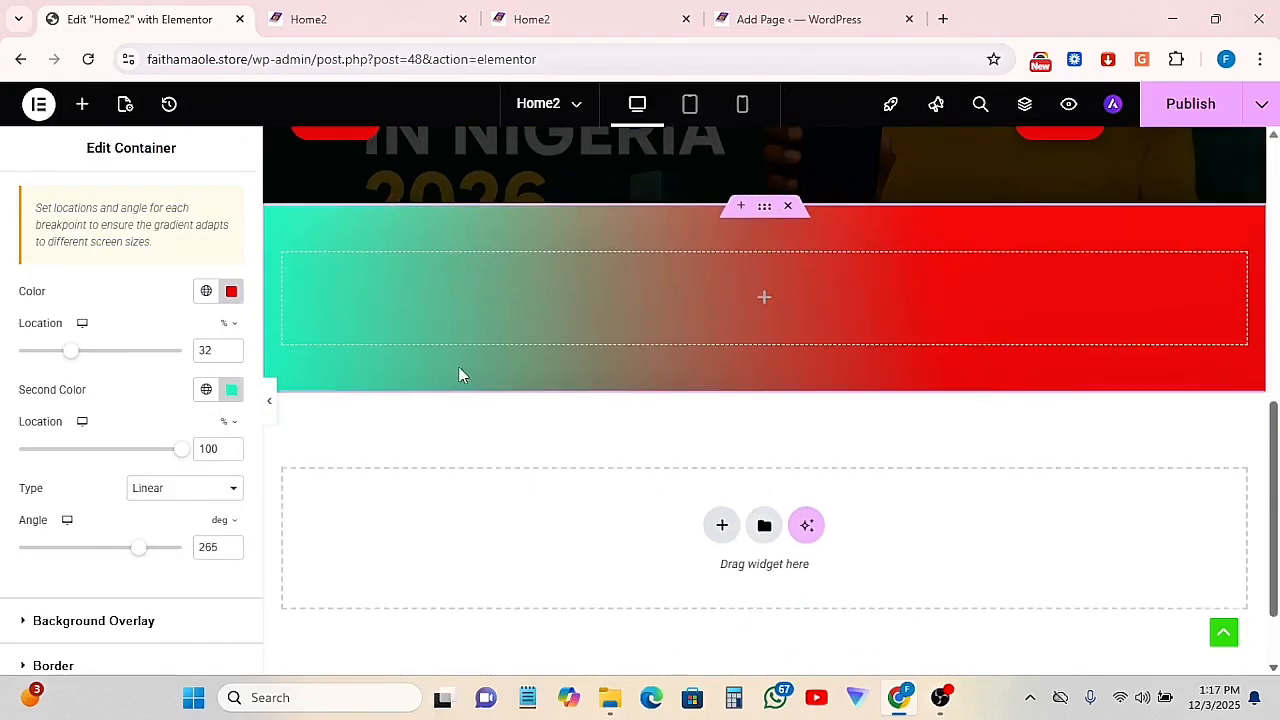
{"action": "scroll", "coordinate": [665, 360], "scroll_direction": "up", "scroll_amount": 4}
{"action": "scroll", "coordinate": [690, 355], "scroll_direction": "down", "scroll_amount": 3}
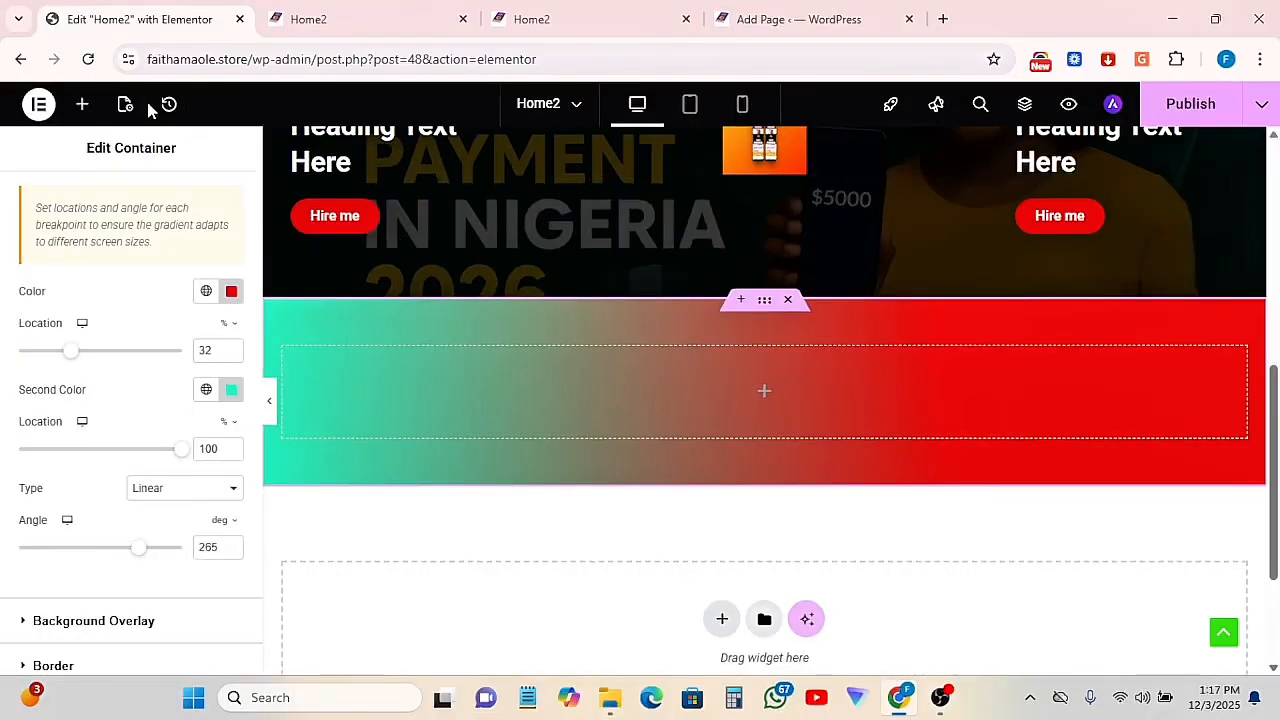
Add a Heading widget to the gradient container and place a Video widget below it
{"action": "left_click", "coordinate": [80, 116]}
{"action": "left_click_drag", "start_coordinate": [70, 490], "coordinate": [796, 395]}
{"action": "left_click", "coordinate": [82, 104]}
{"action": "left_click_drag", "start_coordinate": [192, 583], "coordinate": [623, 370]}
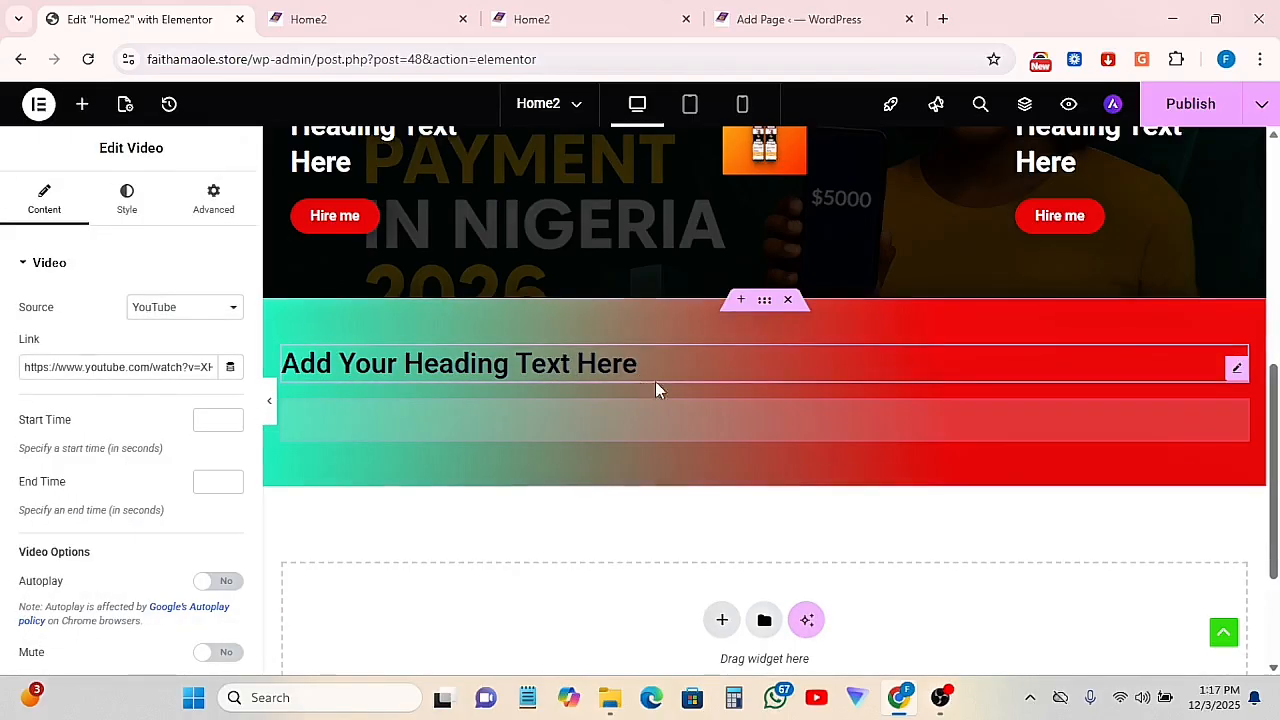
{"action": "scroll", "coordinate": [830, 479], "scroll_direction": "down", "scroll_amount": 2}
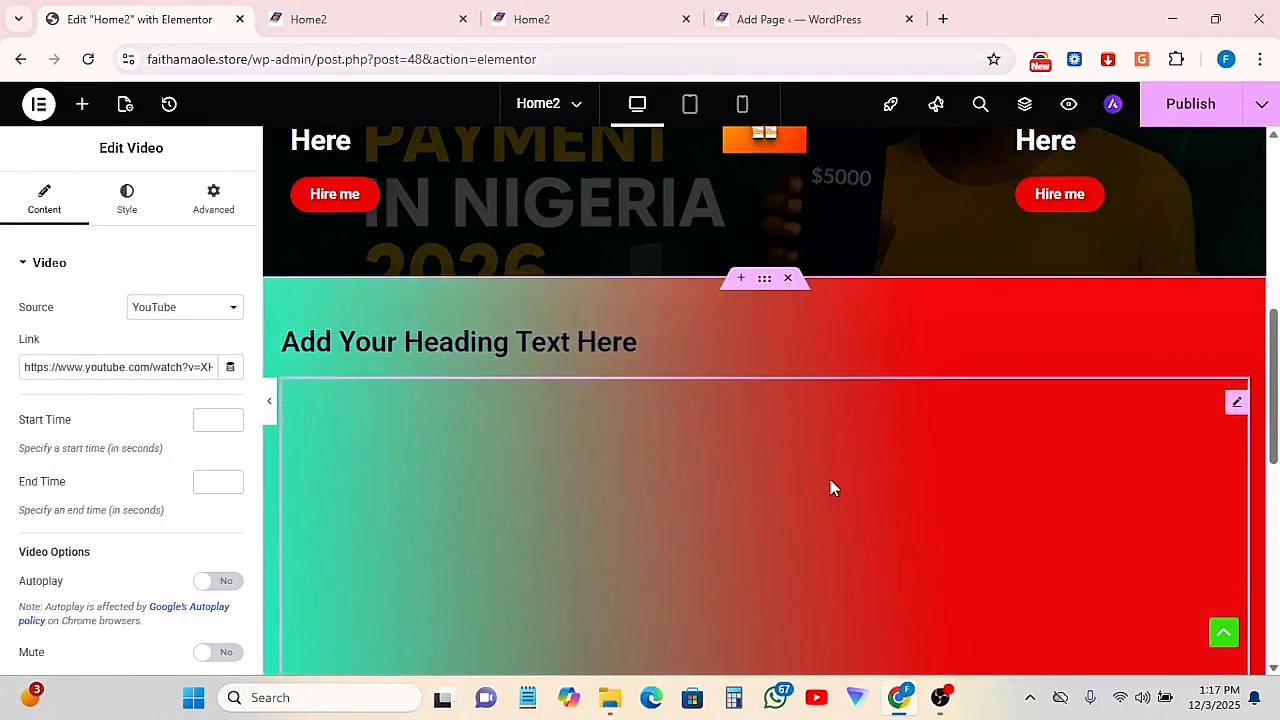
{"action": "scroll", "coordinate": [830, 479], "scroll_direction": "up", "scroll_amount": 1}
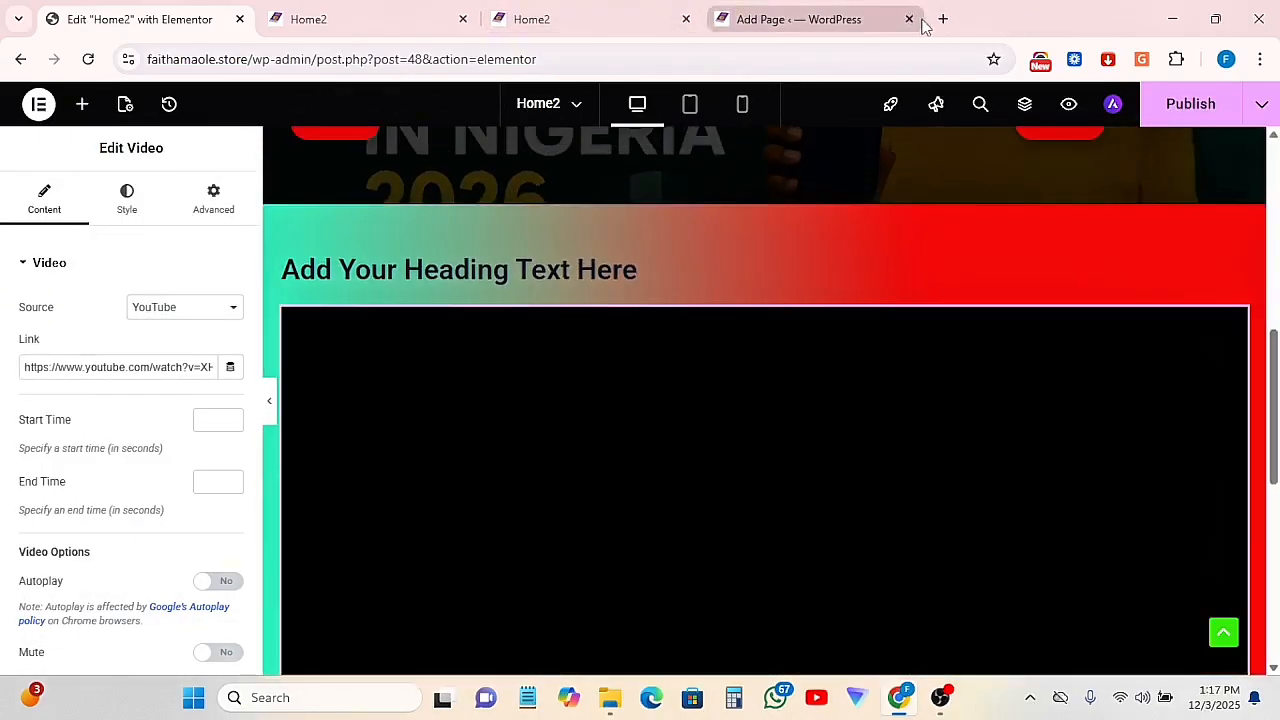
Switch to YouTube in a new browser tab and copy the URL of the "How to Make $300/DAY on Threads" video
{"action": "left_click", "coordinate": [943, 19]}
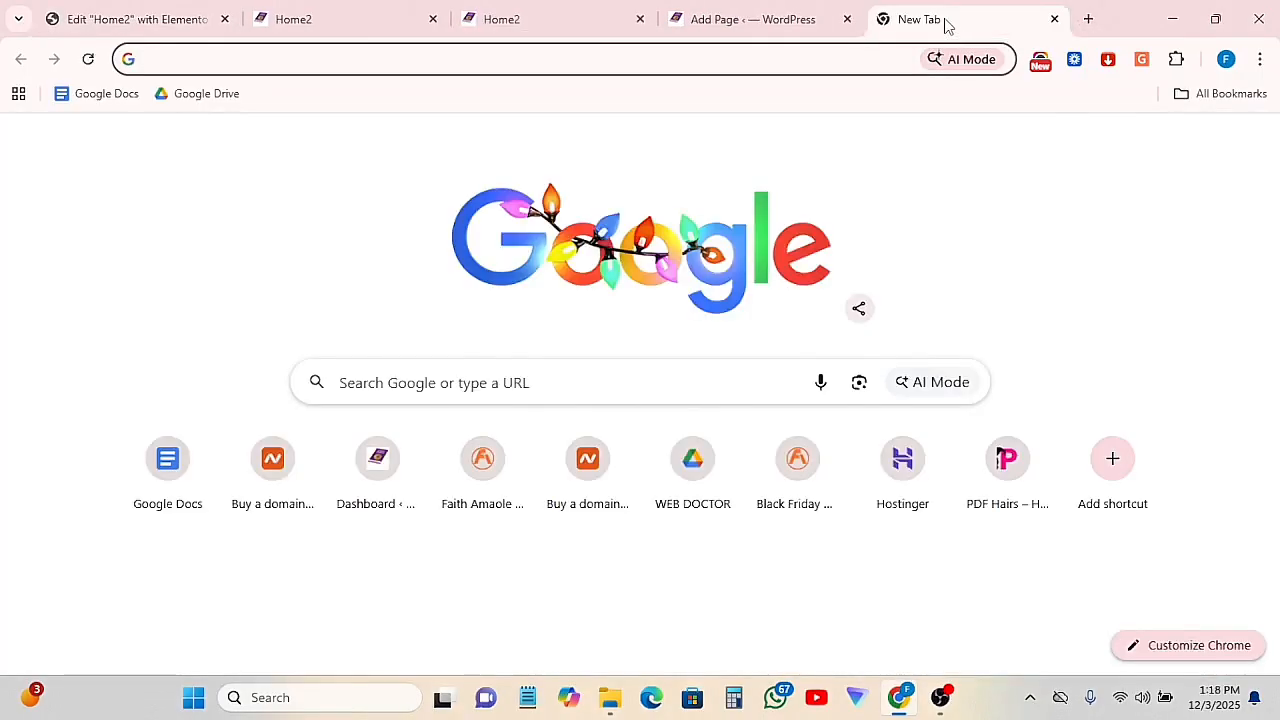
{"action": "type", "text": "y"}
{"action": "key", "text": "Return"}
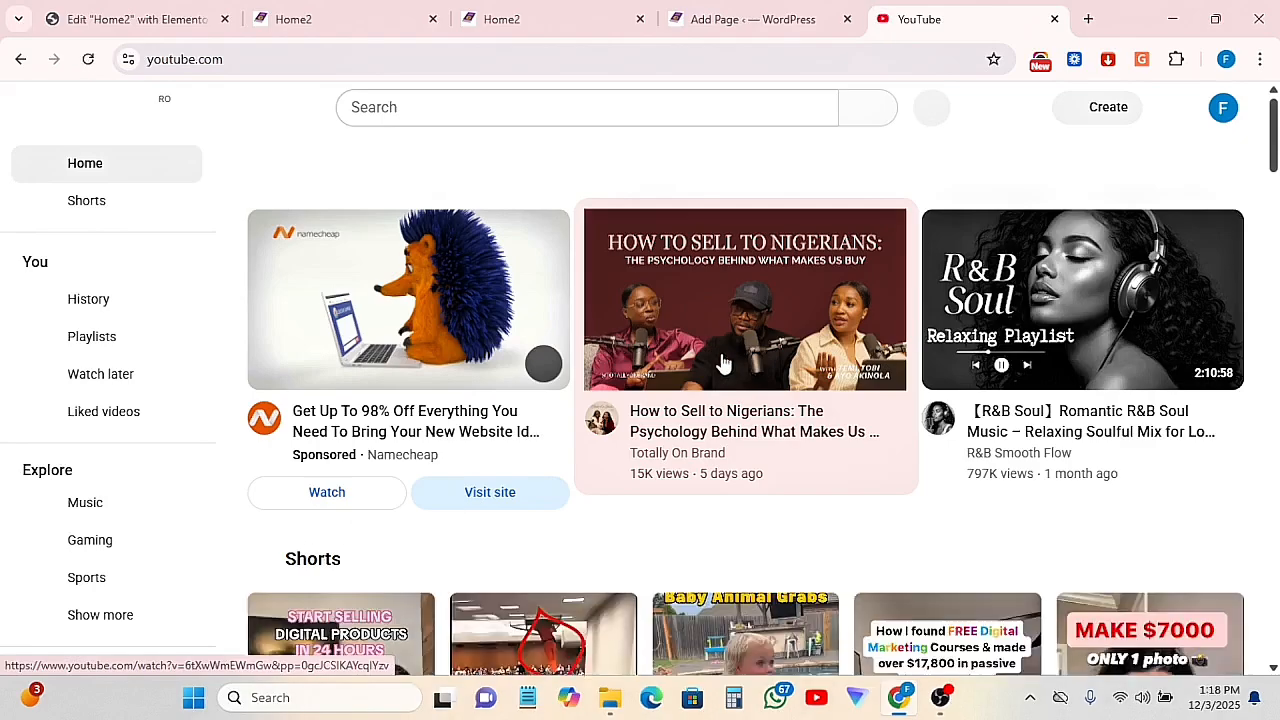
{"action": "scroll", "coordinate": [726, 349], "scroll_direction": "down", "scroll_amount": 6}
{"action": "scroll", "coordinate": [710, 395], "scroll_direction": "down", "scroll_amount": 10}
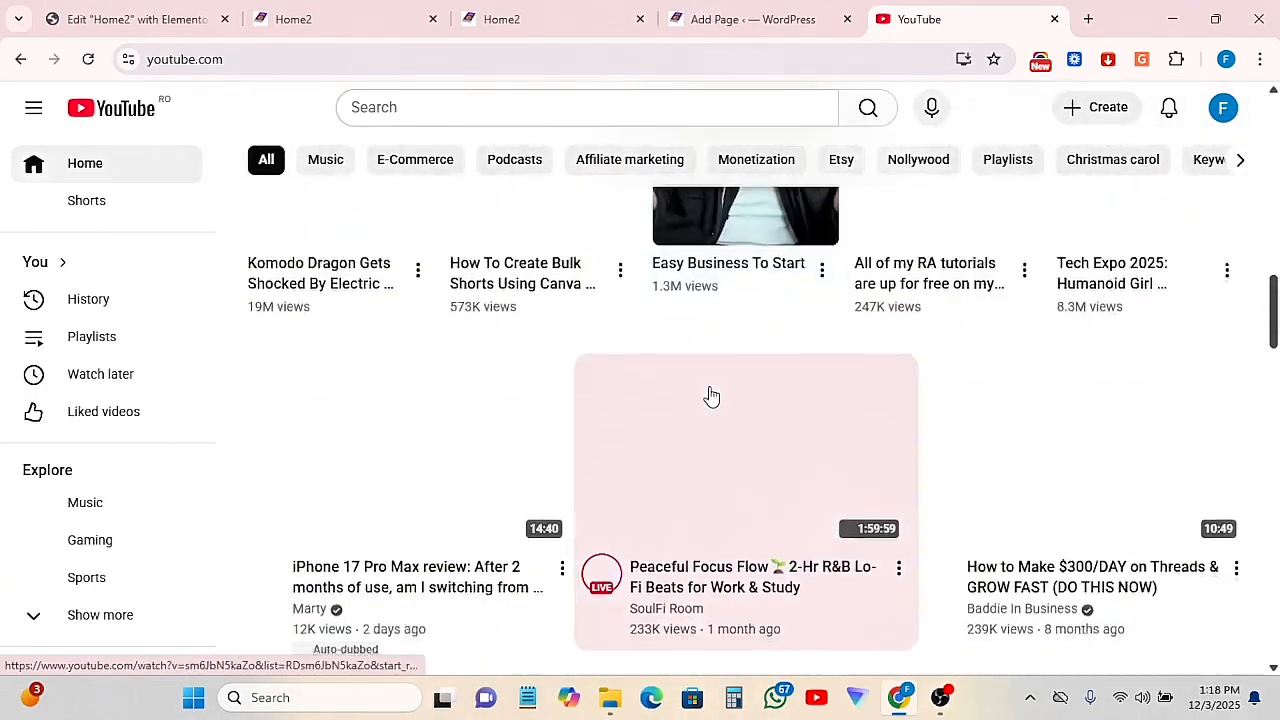
{"action": "scroll", "coordinate": [710, 395], "scroll_direction": "up", "scroll_amount": 2}
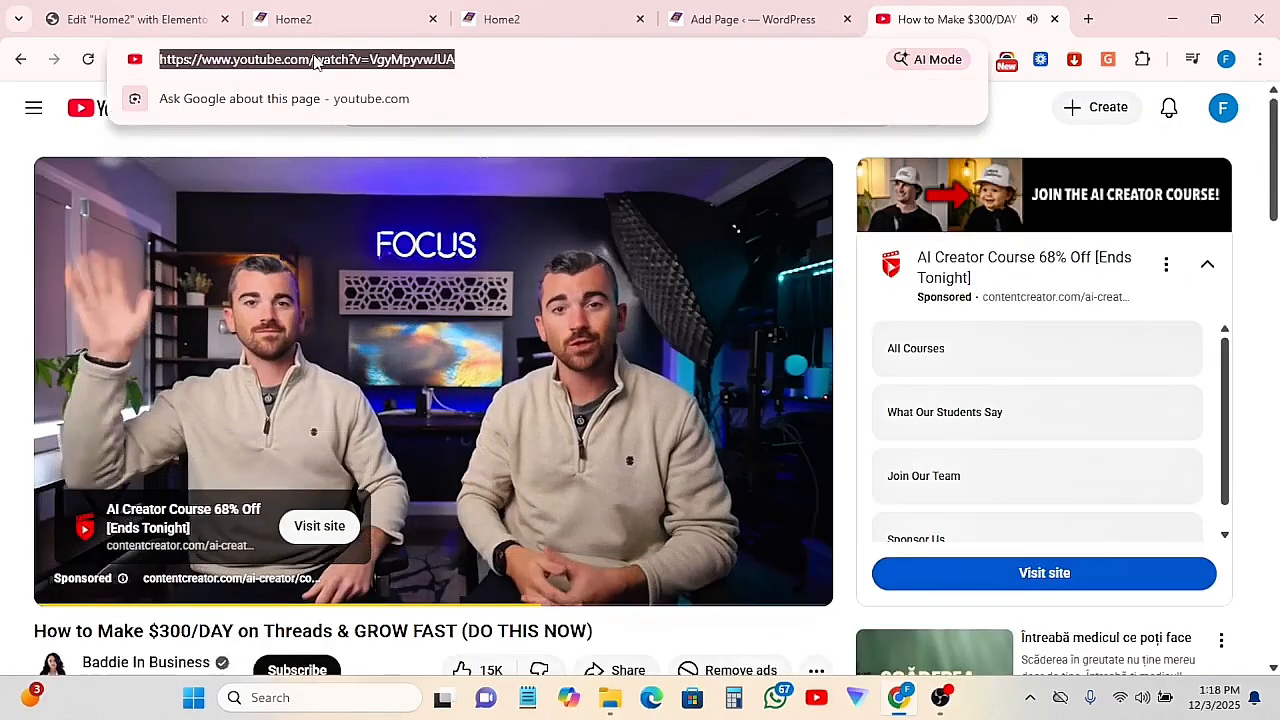
{"action": "left_click", "coordinate": [197, 20]}
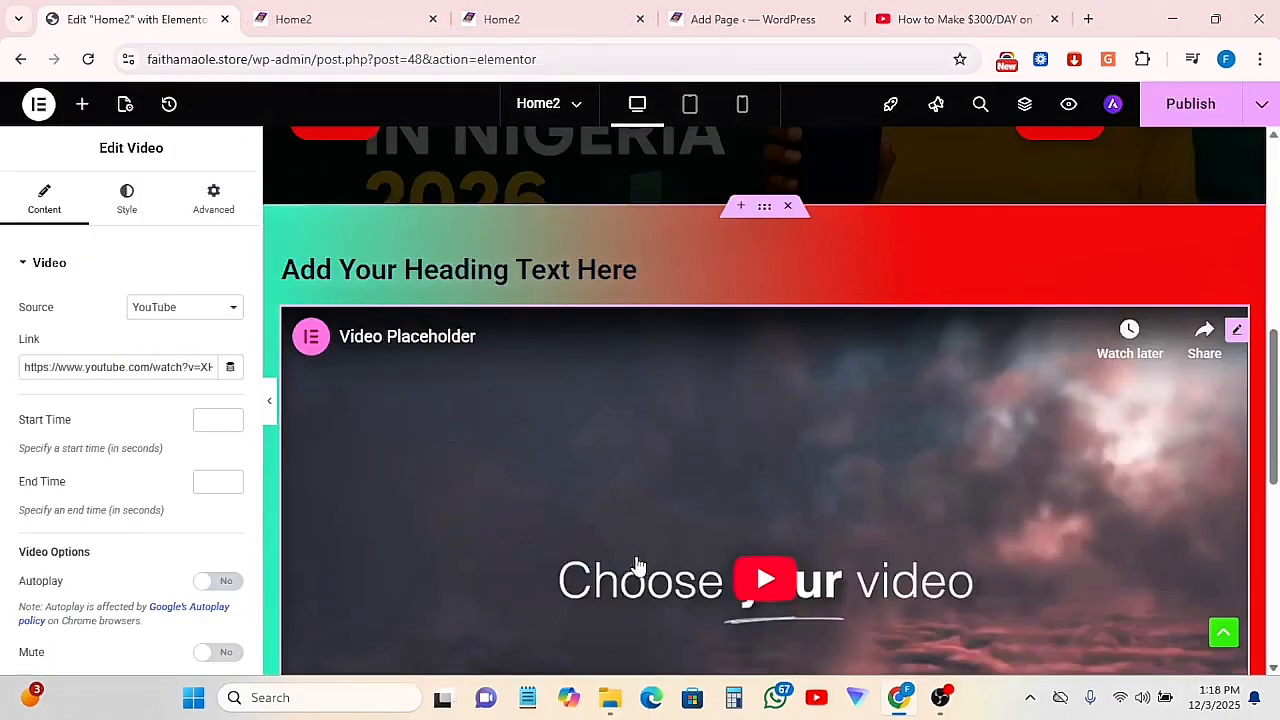
{"action": "triple_click", "coordinate": [98, 376]}
{"action": "type", "text": "https://www.youtube.com/watch?v=VgyMpyvwJUA"}
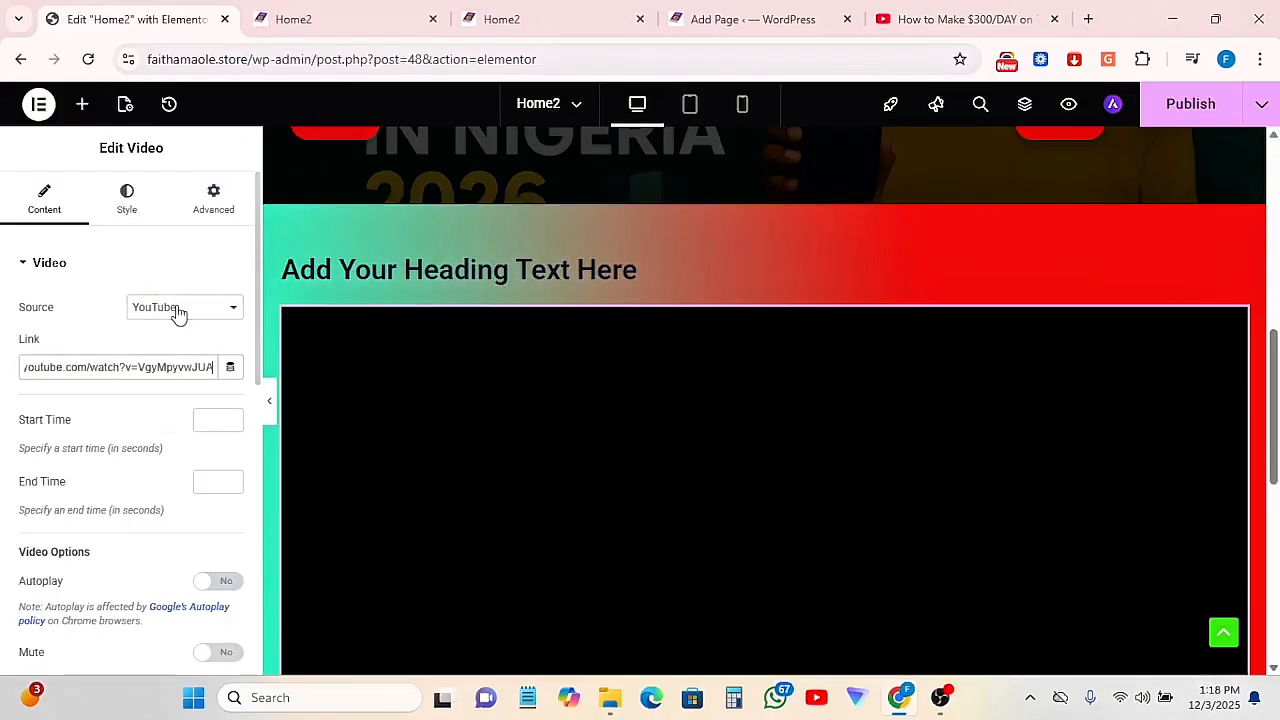
Examine the Video widget's available sources, the embedded video on the page and the widget's style settings
{"action": "left_click", "coordinate": [177, 309]}
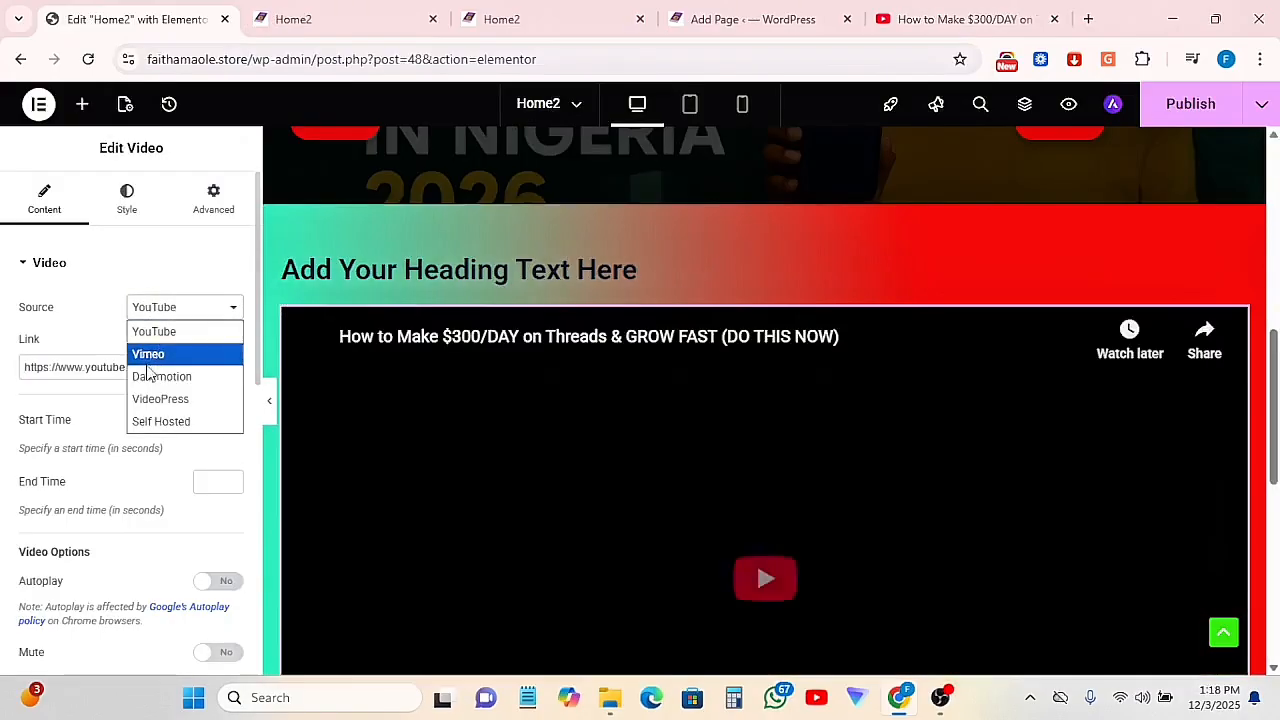
{"action": "left_click", "coordinate": [109, 297]}
{"action": "left_click", "coordinate": [92, 263]}
{"action": "scroll", "coordinate": [837, 460], "scroll_direction": "down", "scroll_amount": 4}
{"action": "scroll", "coordinate": [847, 458], "scroll_direction": "up", "scroll_amount": 4}
{"action": "scroll", "coordinate": [849, 458], "scroll_direction": "up", "scroll_amount": 1}
{"action": "scroll", "coordinate": [820, 435], "scroll_direction": "down", "scroll_amount": 1}
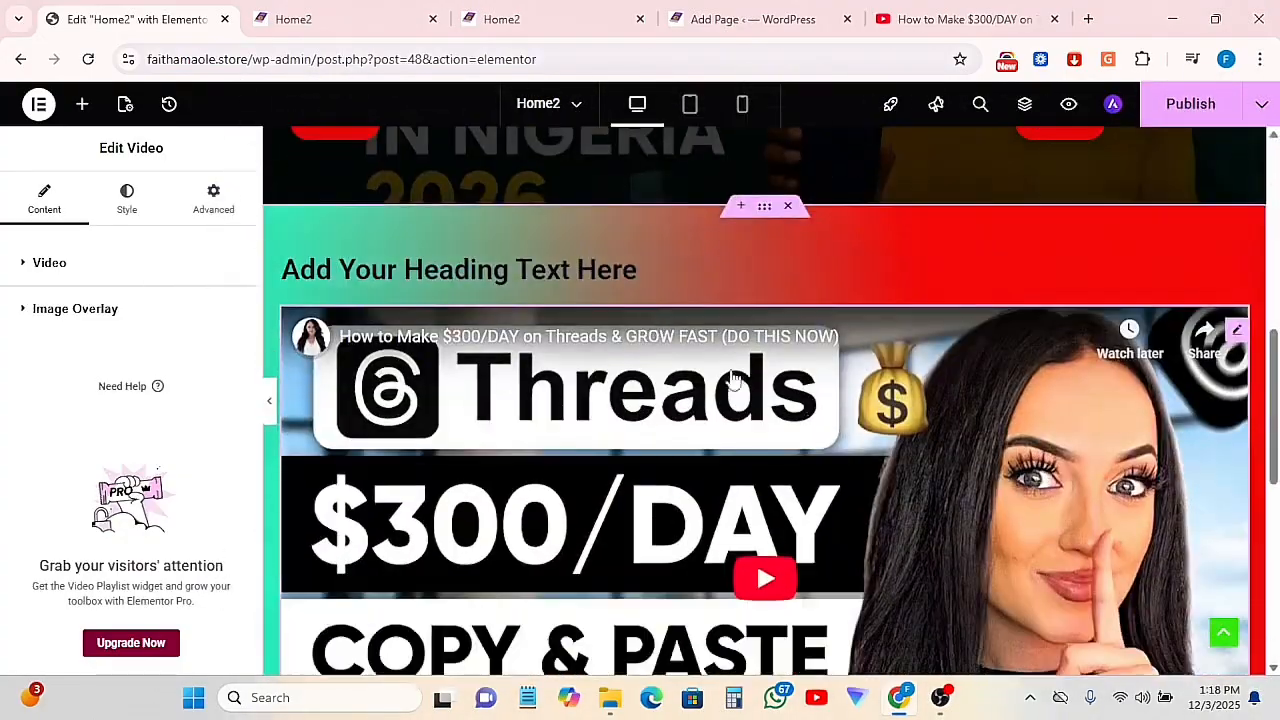
{"action": "left_click", "coordinate": [127, 200]}
{"action": "scroll", "coordinate": [540, 230], "scroll_direction": "down", "scroll_amount": 1}
{"action": "scroll", "coordinate": [553, 217], "scroll_direction": "up", "scroll_amount": 1}
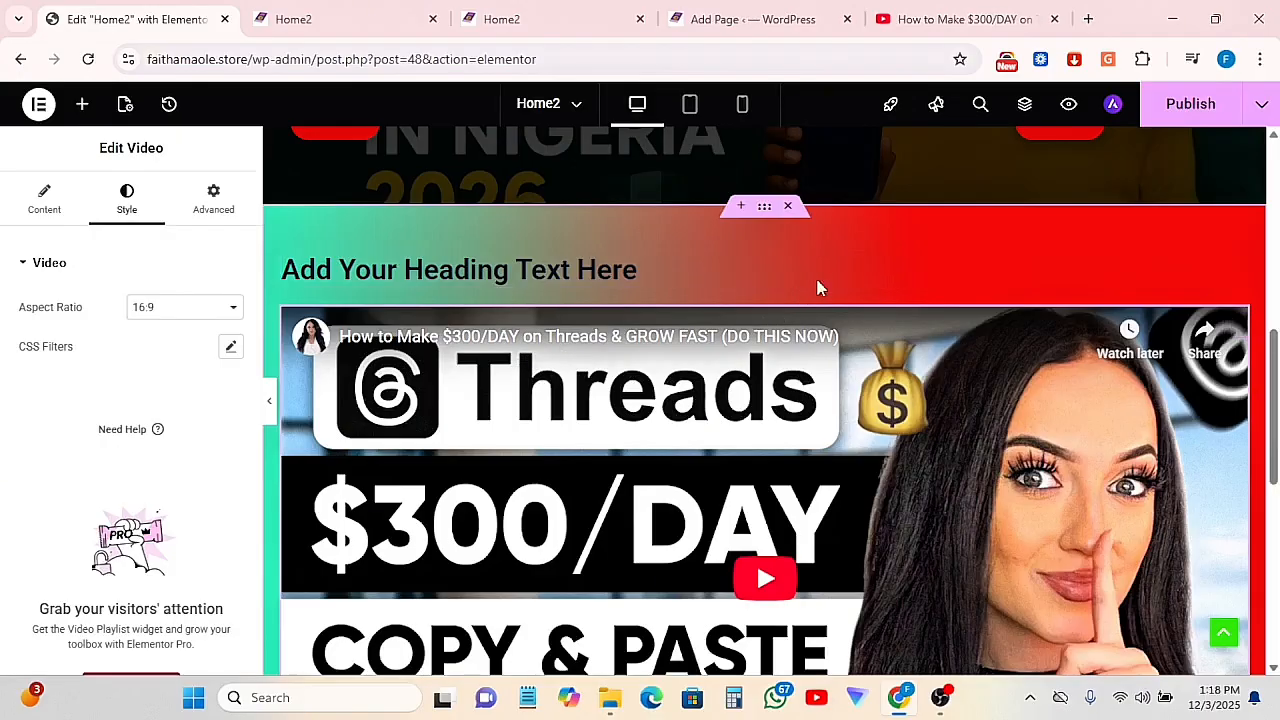
Wrap the video in a new inner container below the heading, with the container's width set to 36%
{"action": "left_click", "coordinate": [82, 104]}
{"action": "left_click_drag", "start_coordinate": [43, 368], "coordinate": [479, 284]}
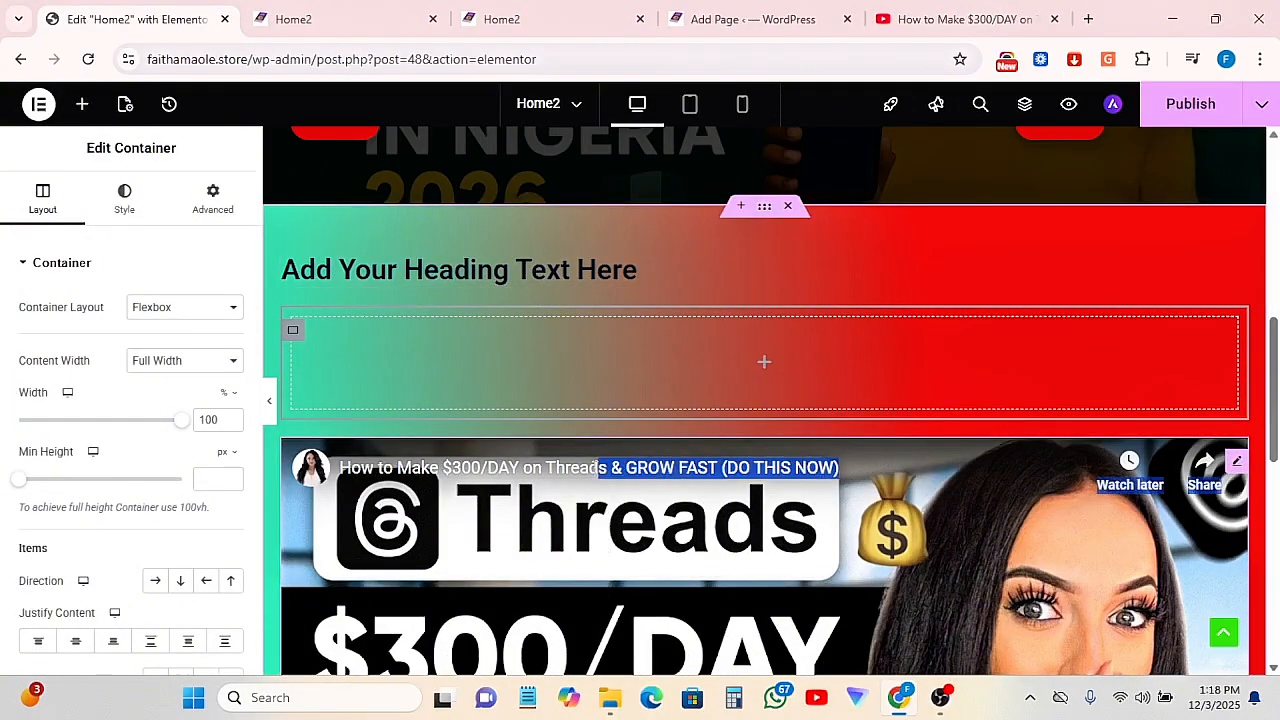
{"action": "left_click_drag", "start_coordinate": [594, 462], "coordinate": [931, 371]}
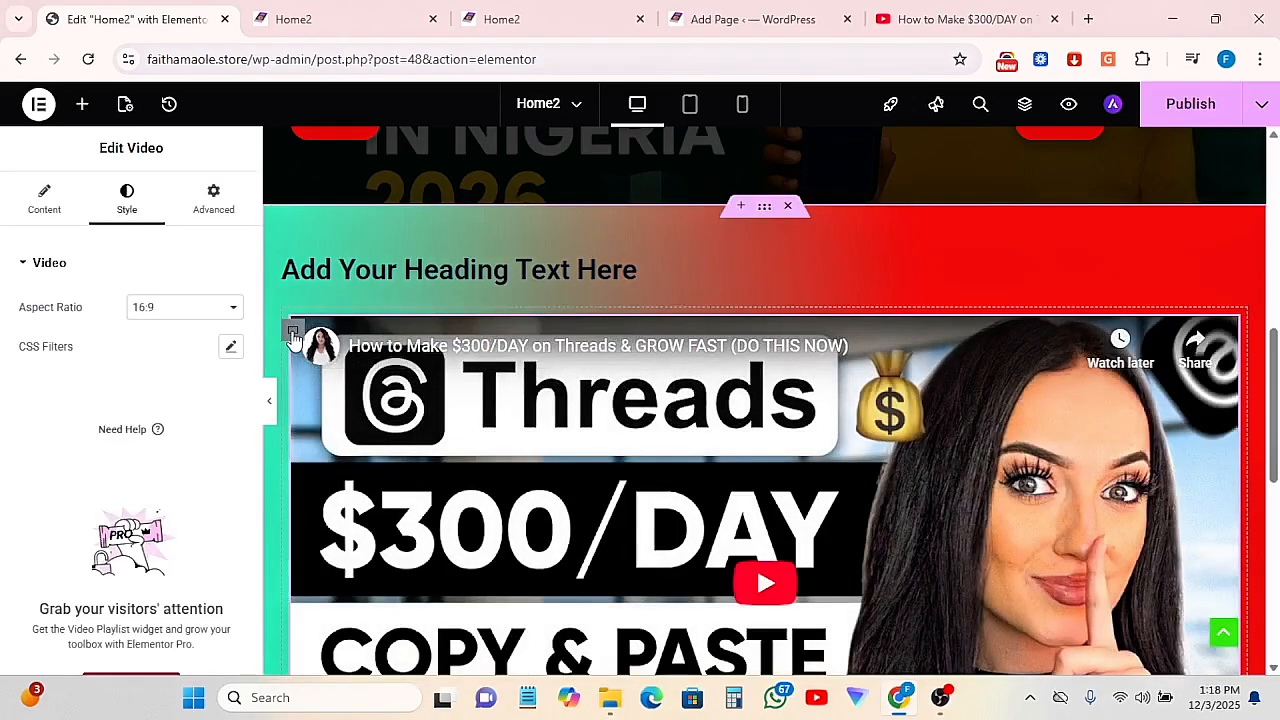
{"action": "left_click", "coordinate": [293, 334]}
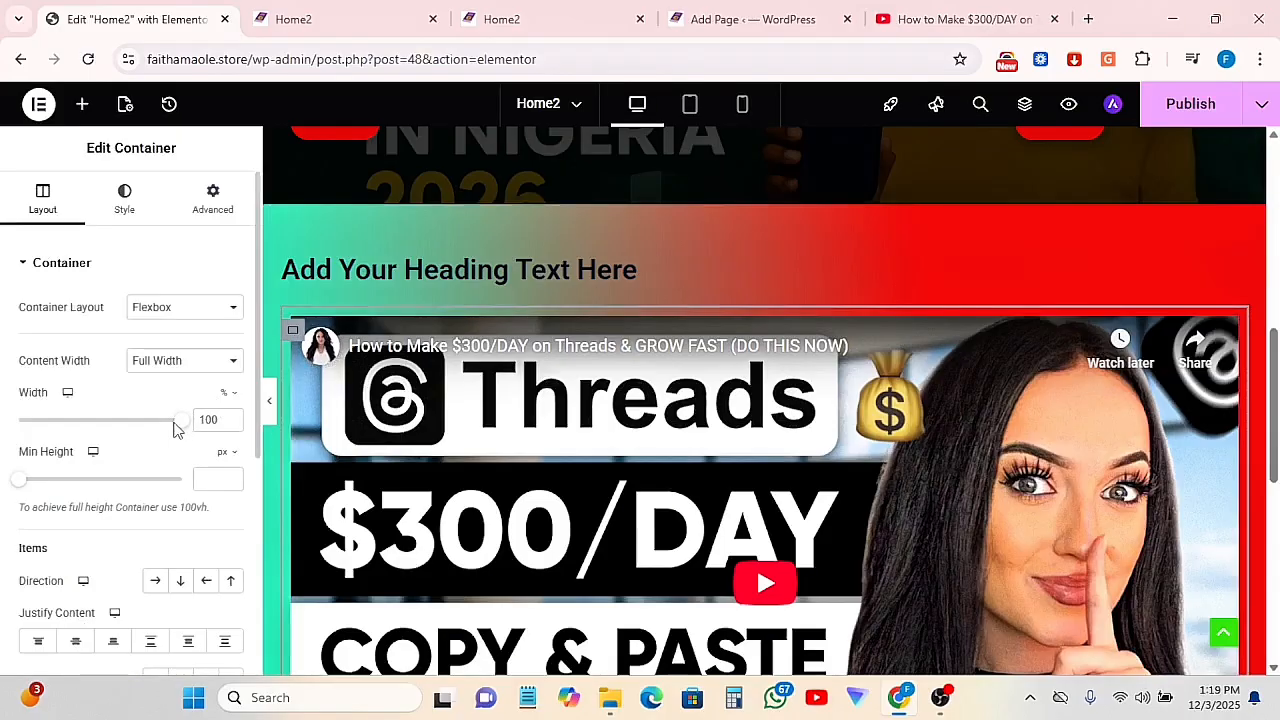
{"action": "left_click_drag", "start_coordinate": [187, 425], "coordinate": [83, 437]}
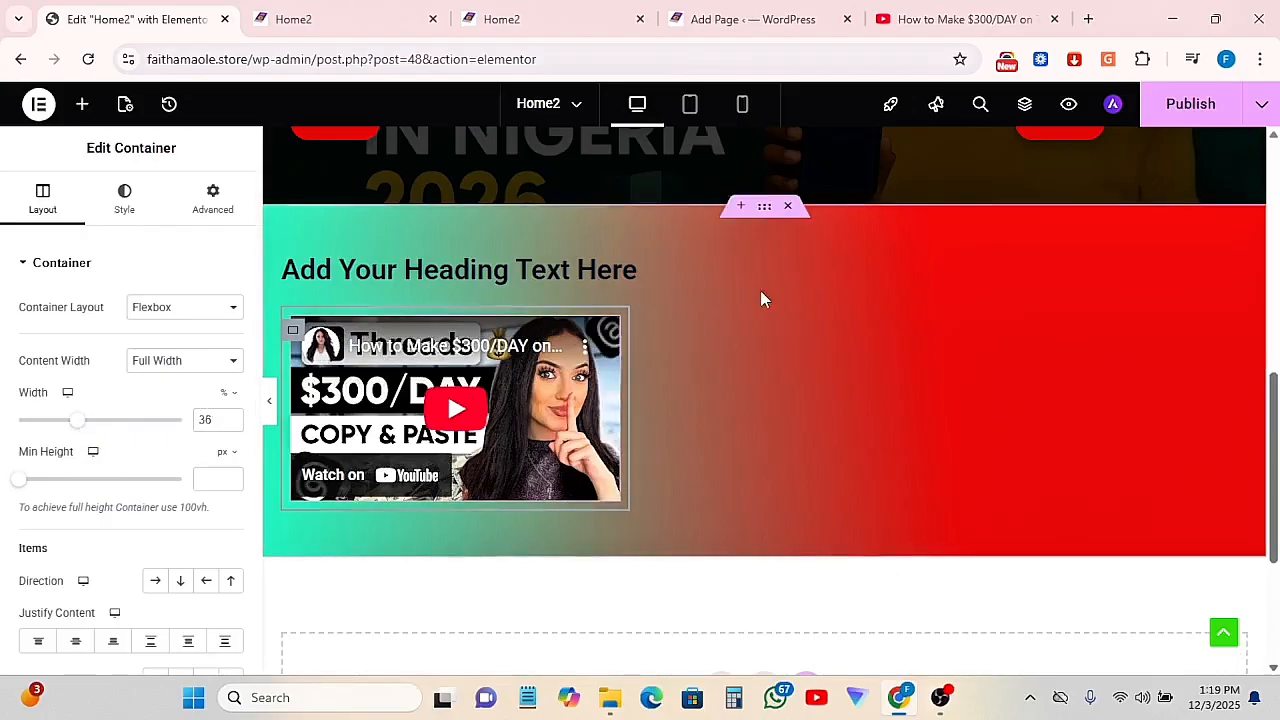
Set Align Items to Center on the gradient section's outer container so the heading and video are centered
{"action": "left_click", "coordinate": [768, 205]}
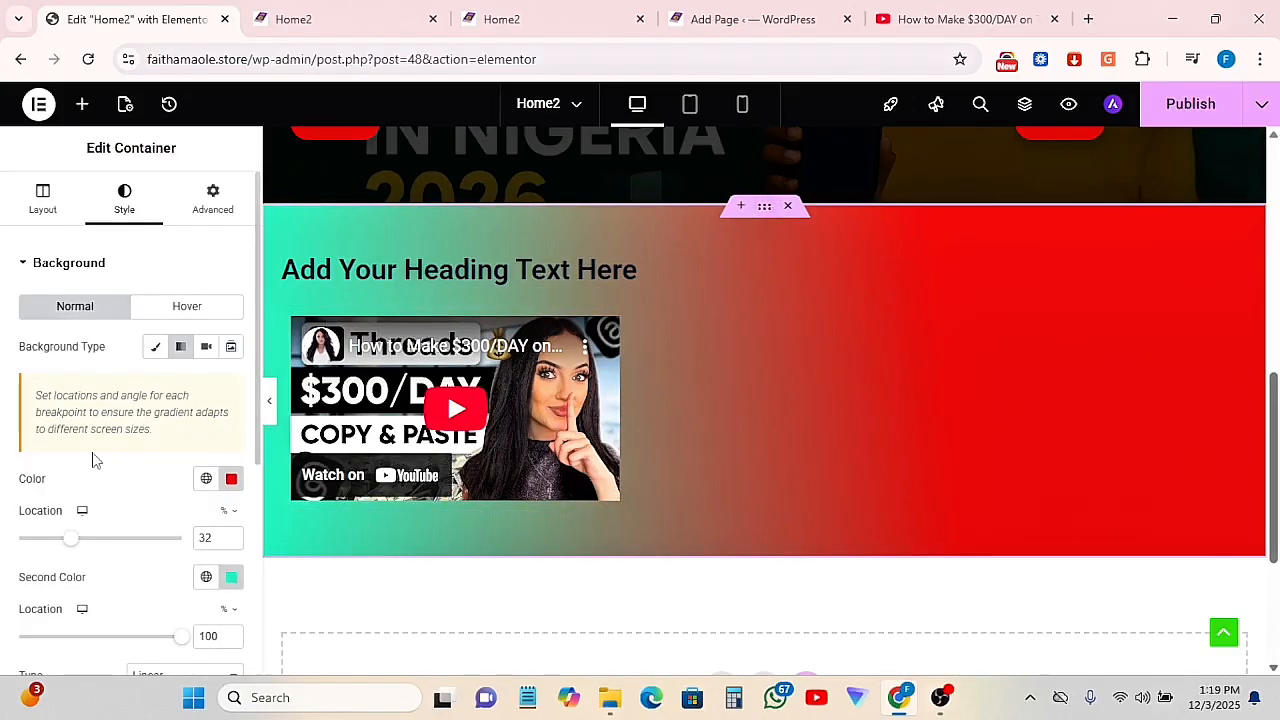
{"action": "left_click", "coordinate": [40, 203]}
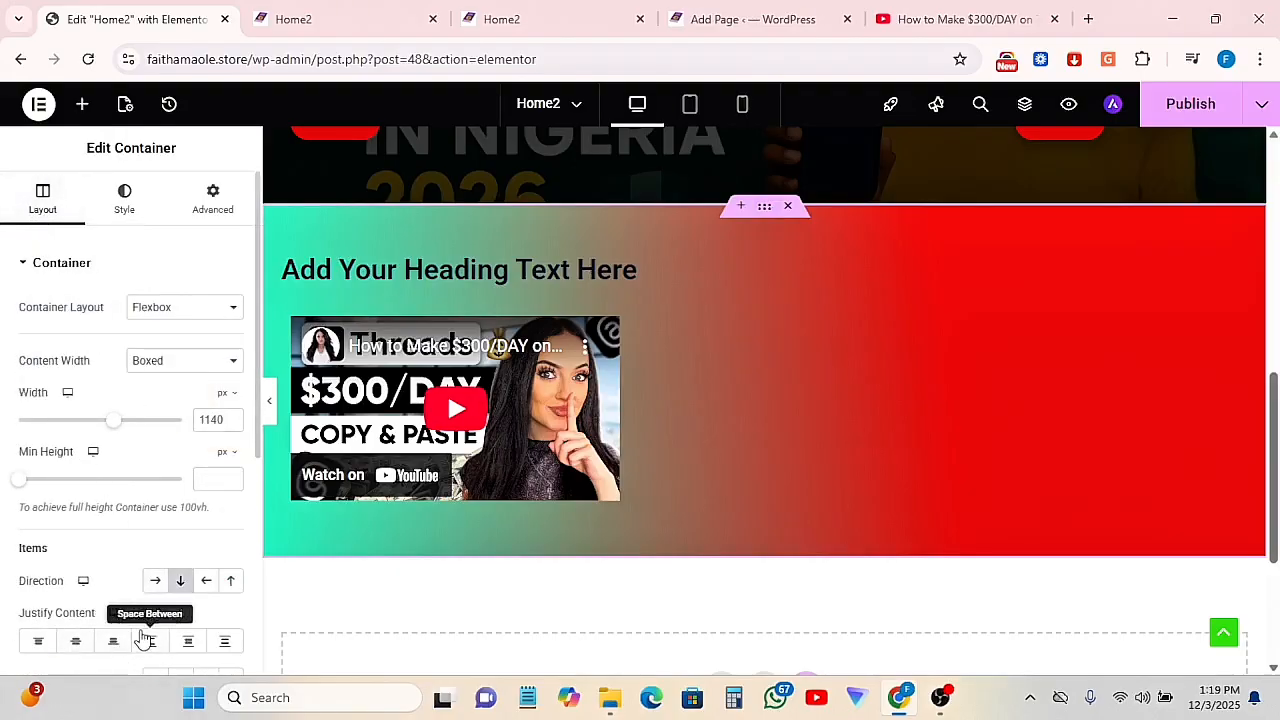
{"action": "scroll", "coordinate": [143, 632], "scroll_direction": "down", "scroll_amount": 1}
{"action": "left_click", "coordinate": [181, 589]}
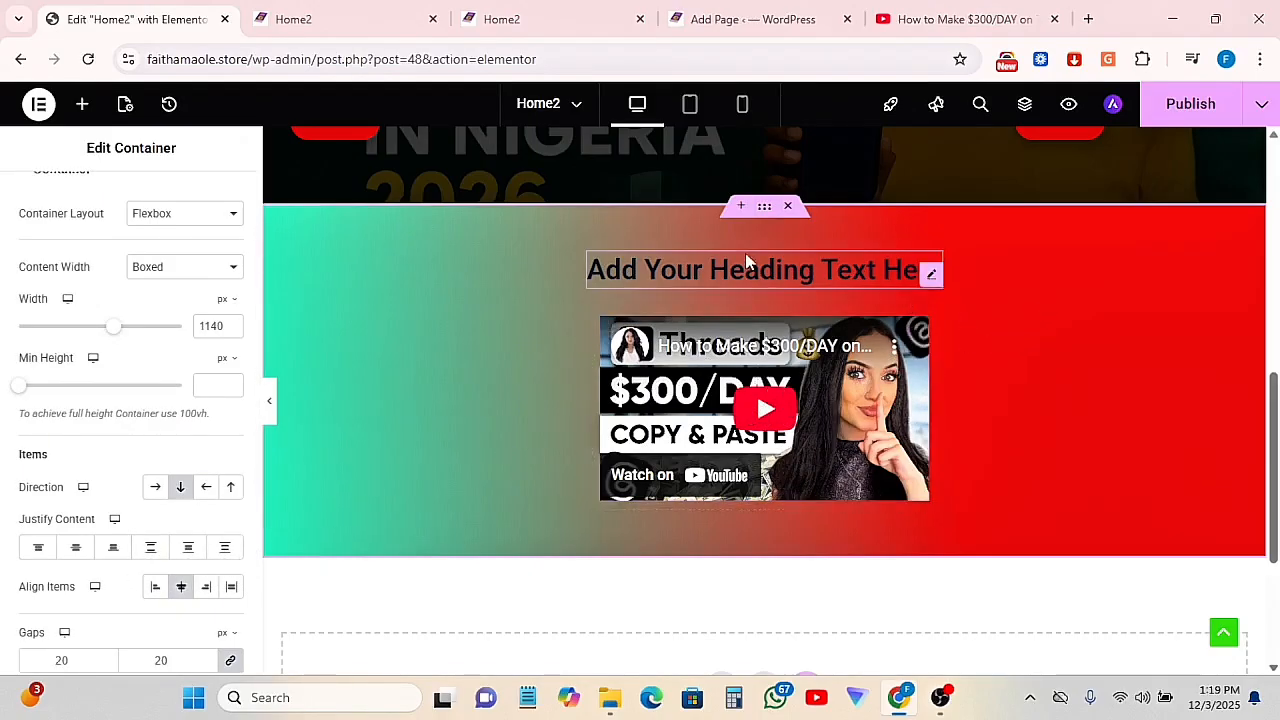
{"action": "scroll", "coordinate": [490, 205], "scroll_direction": "up", "scroll_amount": 1}
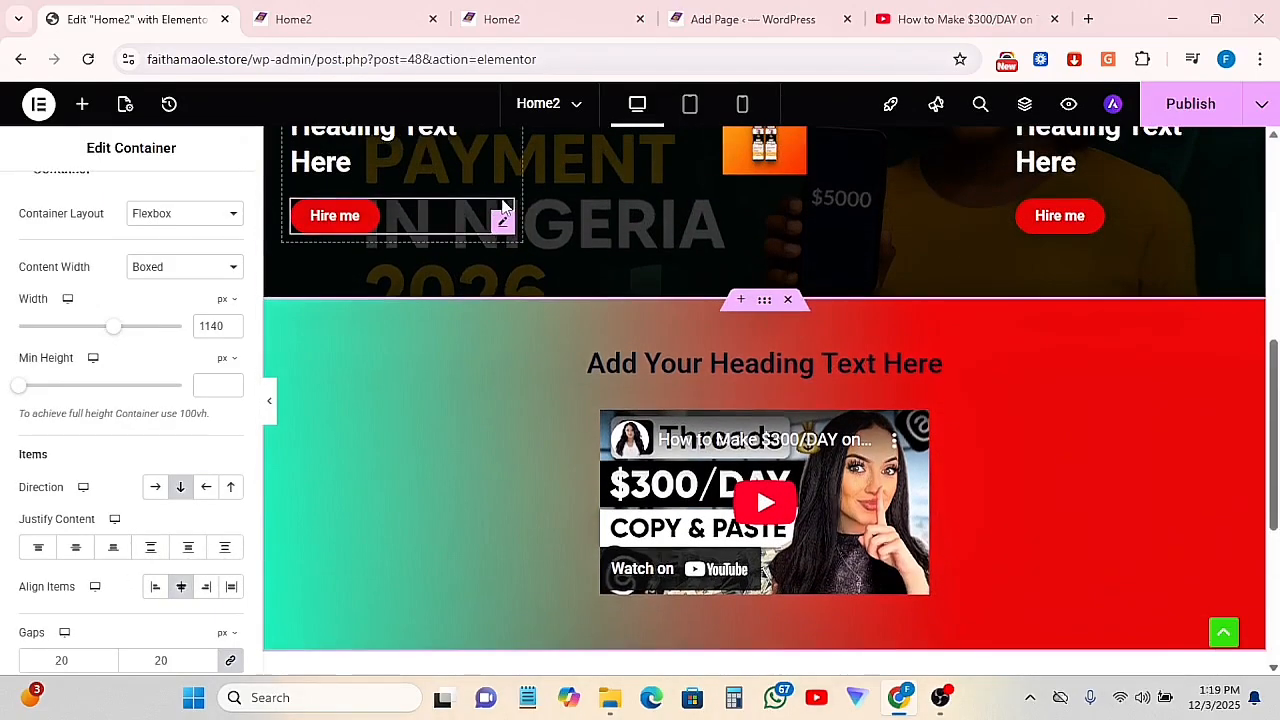
Copy the "Hire me" button from the first column of the darkened section and paste it below the video in the gradient section
{"action": "right_click", "coordinate": [340, 222]}
{"action": "left_click", "coordinate": [371, 309]}
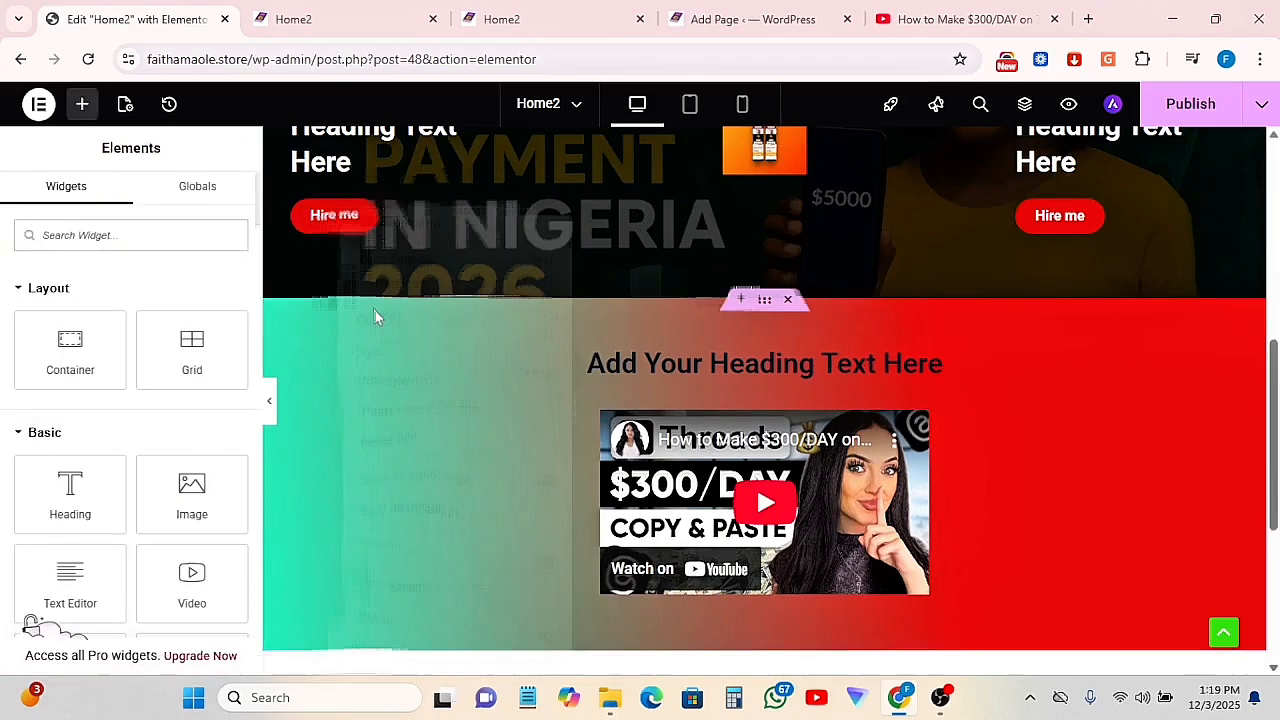
{"action": "scroll", "coordinate": [679, 370], "scroll_direction": "down", "scroll_amount": 3}
{"action": "right_click", "coordinate": [734, 318]}
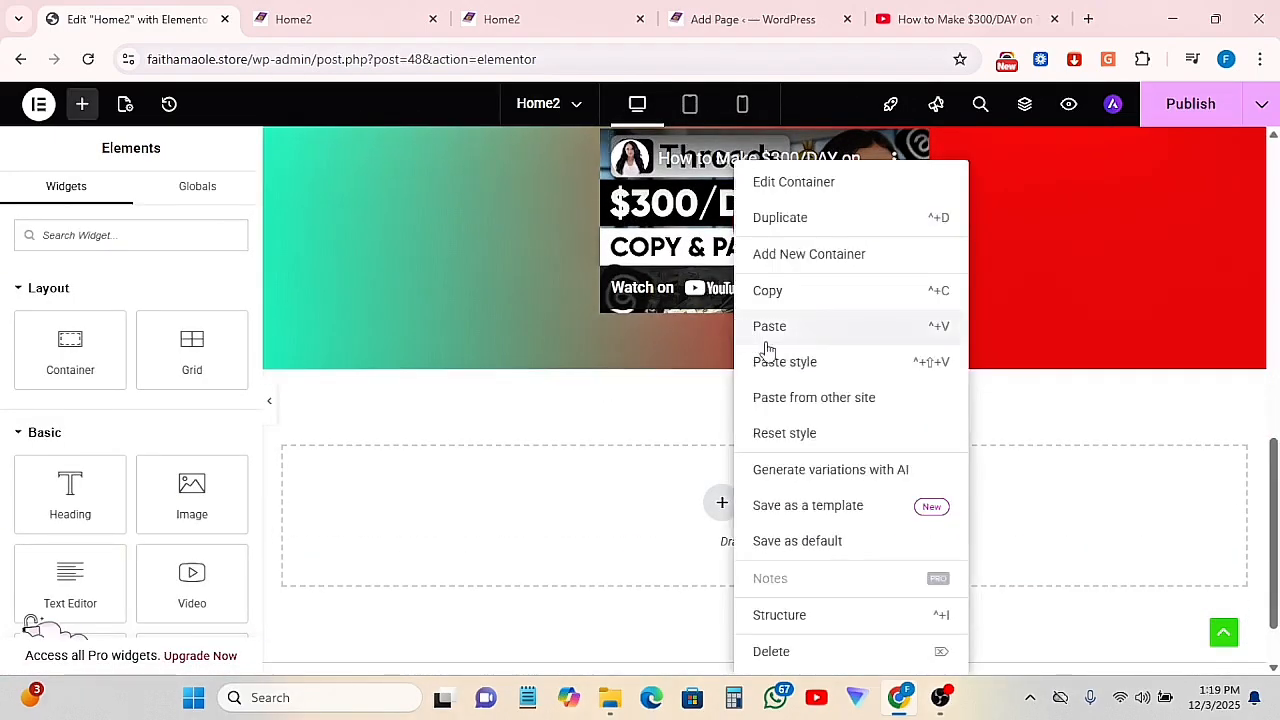
{"action": "left_click", "coordinate": [783, 329]}
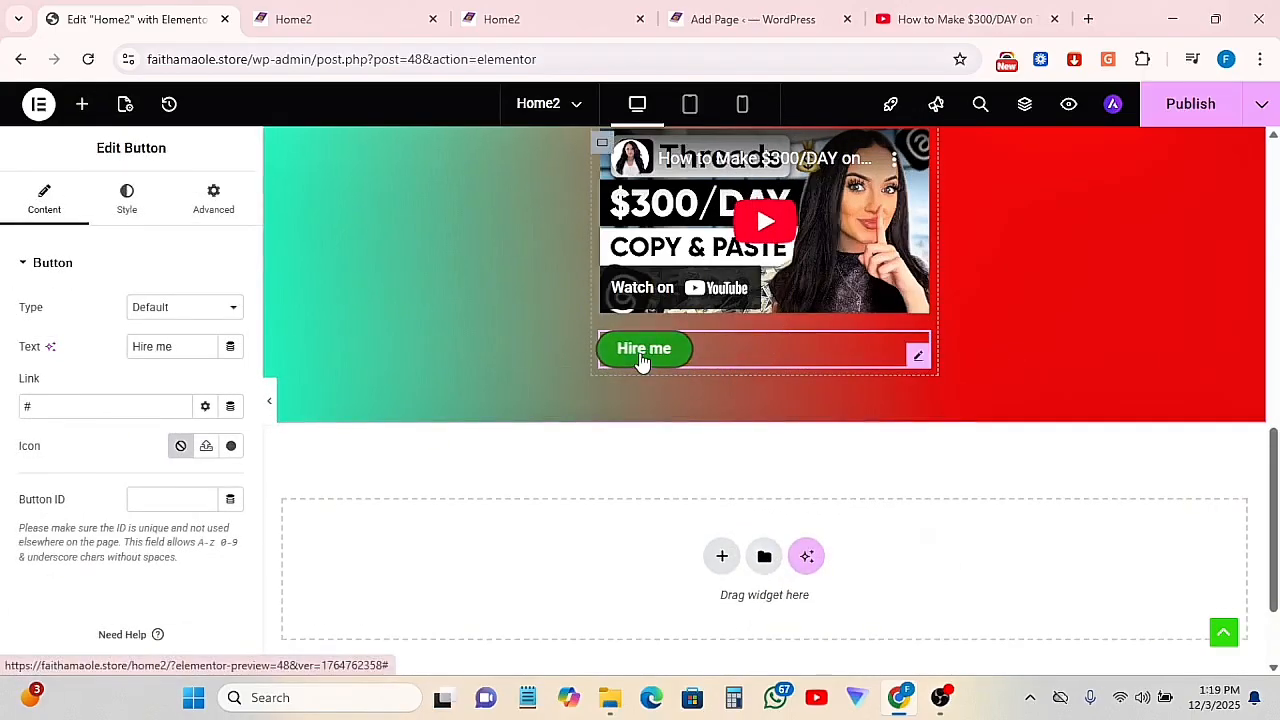
Center the pasted "Hire me" button and set its normal background color to black, #000000
{"action": "left_click", "coordinate": [127, 211]}
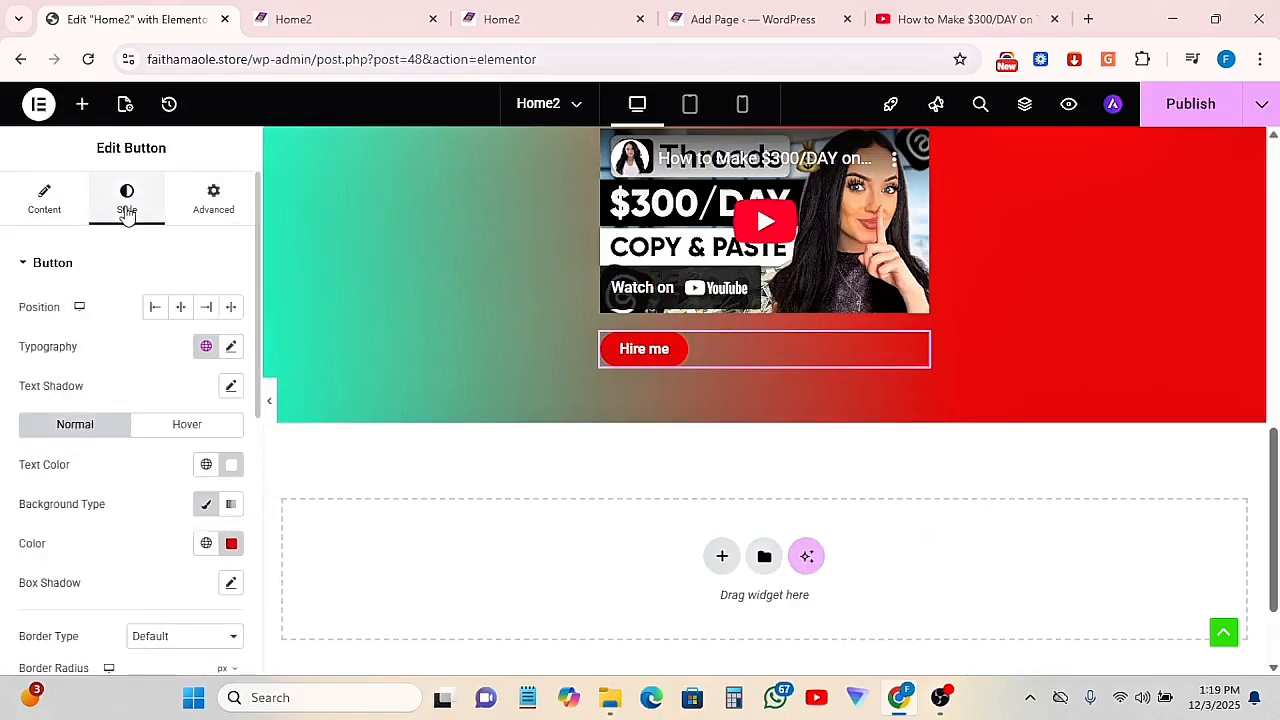
{"action": "left_click", "coordinate": [182, 309]}
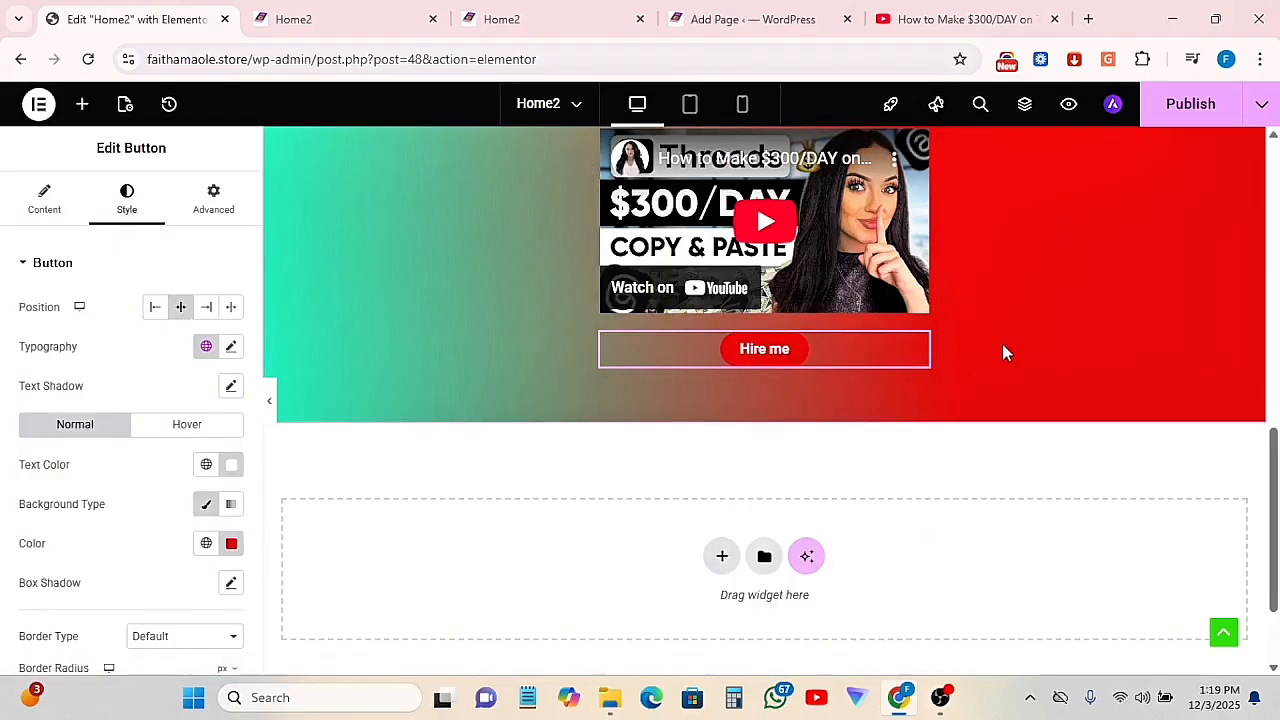
{"action": "left_click", "coordinate": [757, 358]}
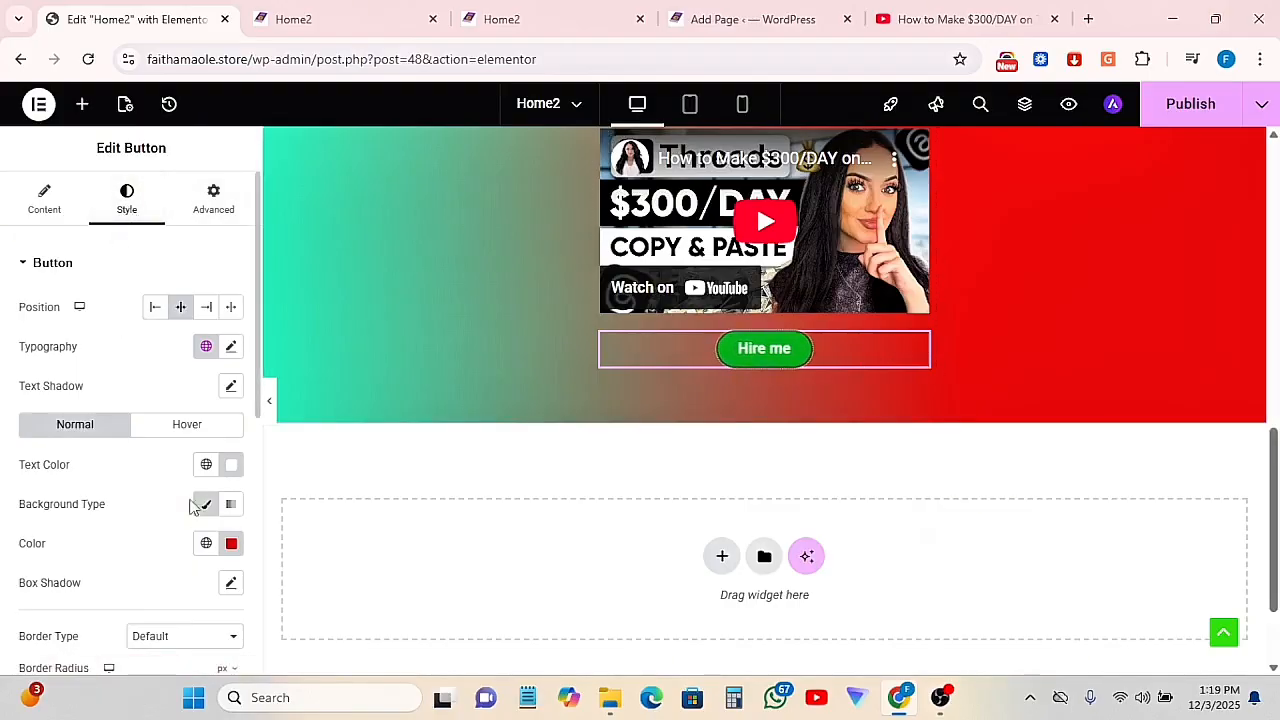
{"action": "left_click", "coordinate": [231, 543]}
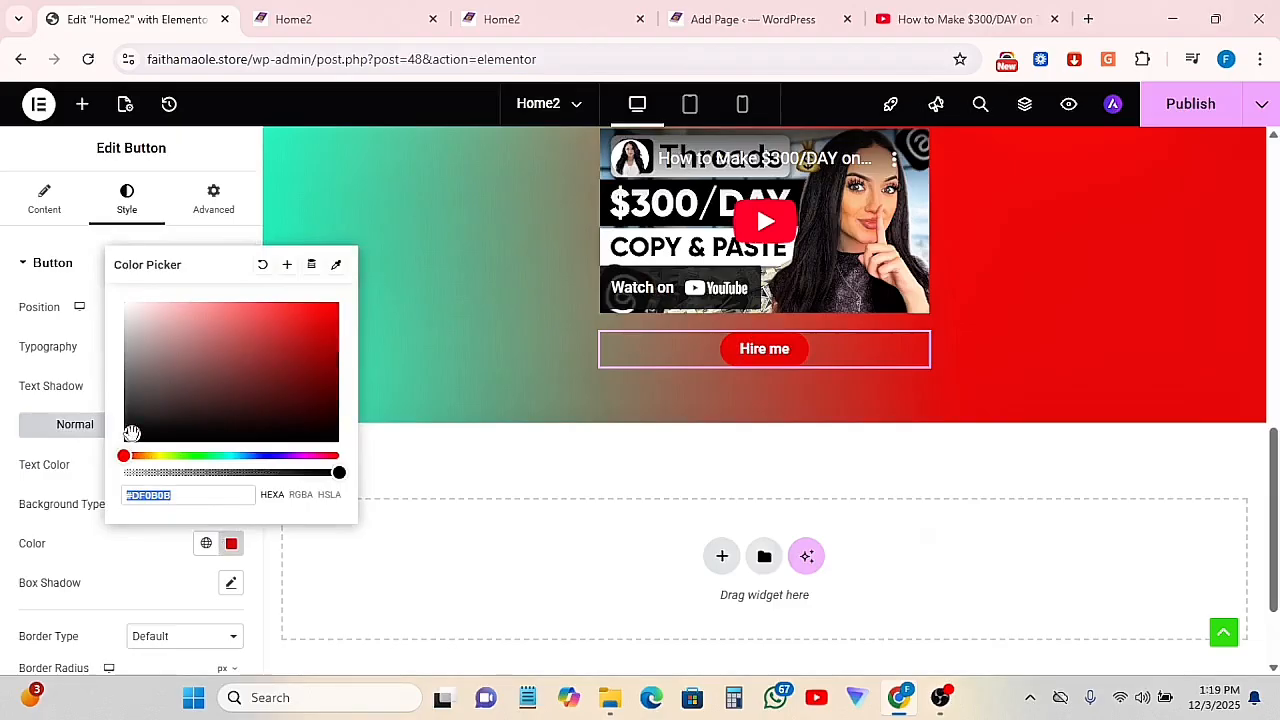
{"action": "left_click_drag", "start_coordinate": [131, 432], "coordinate": [116, 467]}
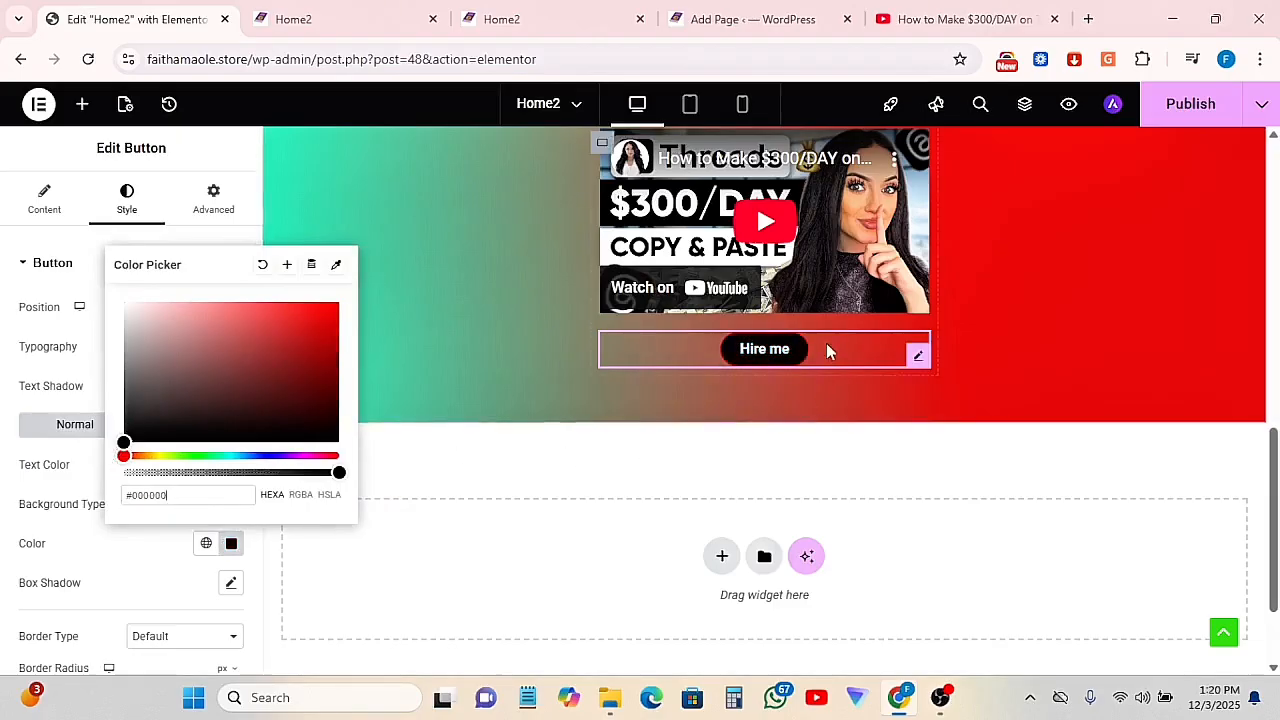
{"action": "scroll", "coordinate": [1055, 442], "scroll_direction": "up", "scroll_amount": 1}
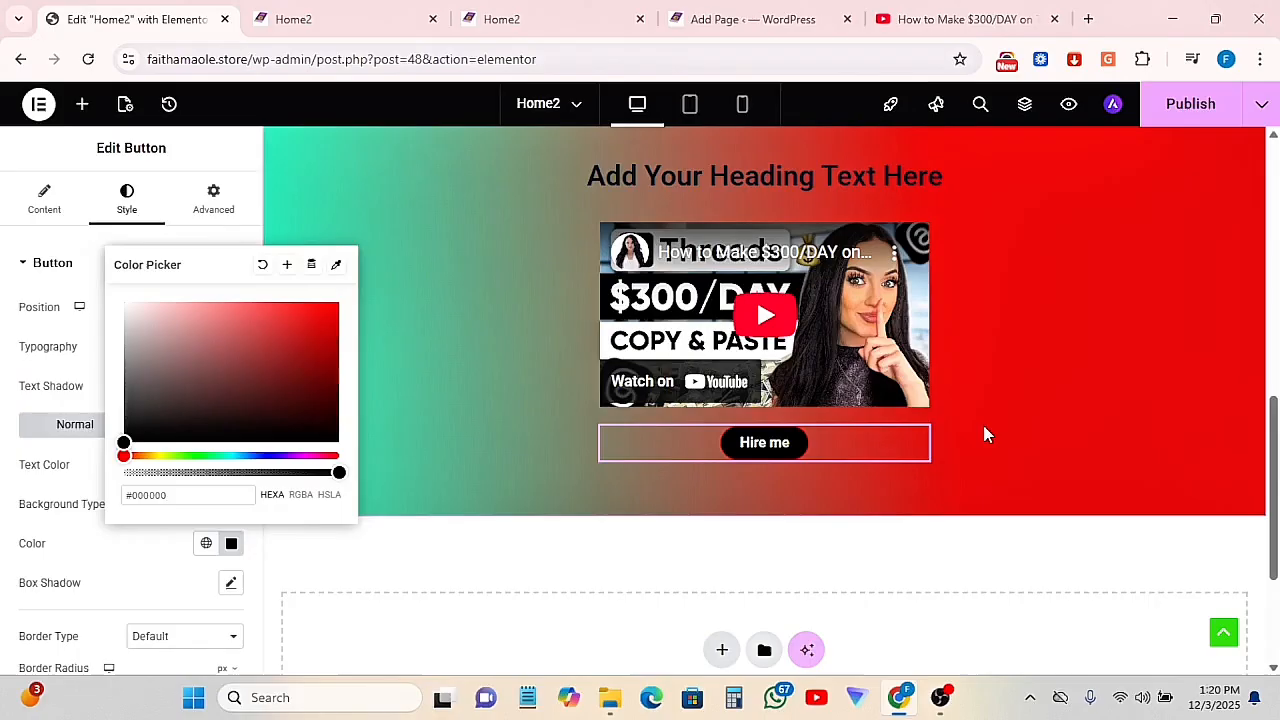
{"action": "left_click", "coordinate": [714, 437]}
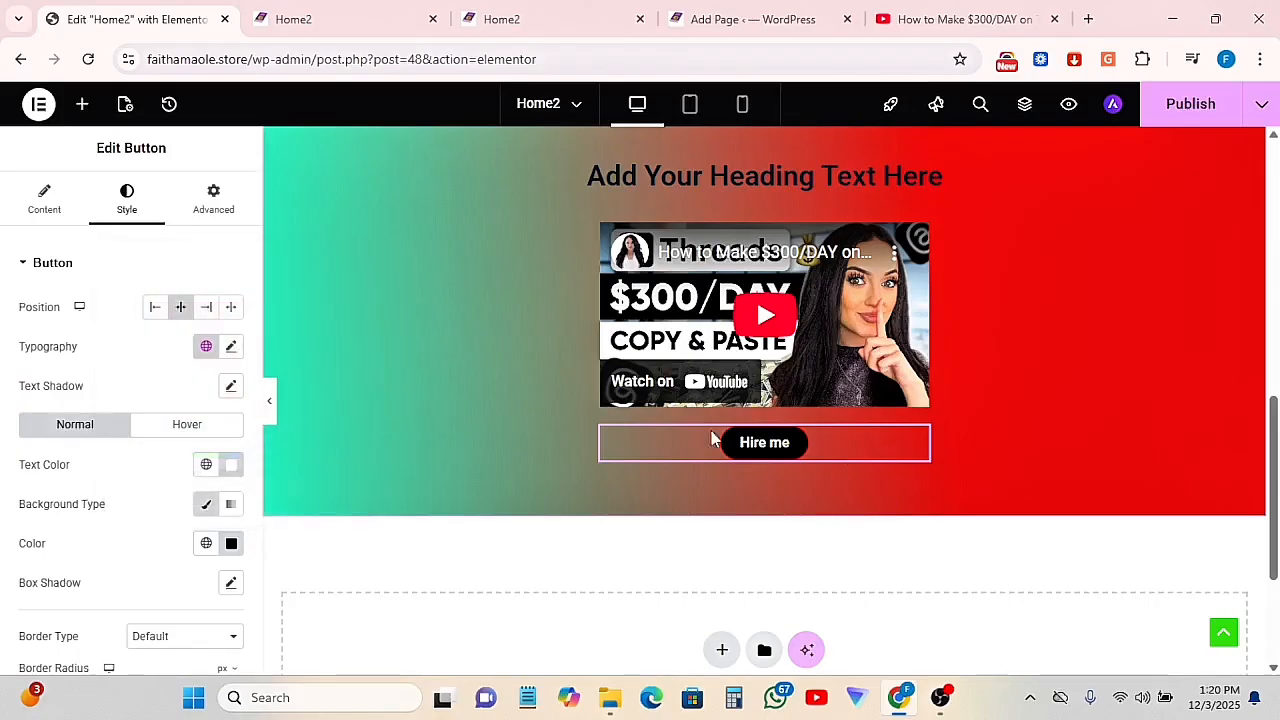
Review the darkened three-column section and the gradient section with its heading, video and button on the page
{"action": "scroll", "coordinate": [1069, 472], "scroll_direction": "up", "scroll_amount": 4}
{"action": "scroll", "coordinate": [1070, 472], "scroll_direction": "up", "scroll_amount": 3}
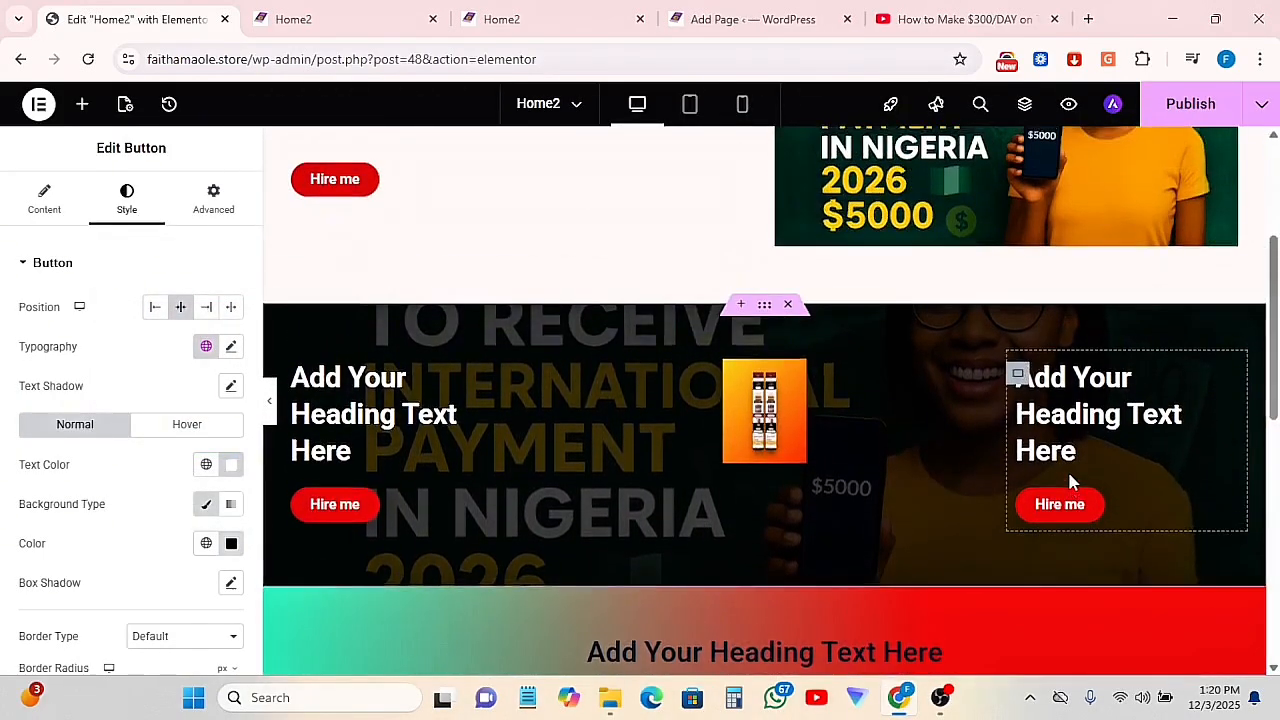
{"action": "scroll", "coordinate": [850, 450], "scroll_direction": "down", "scroll_amount": 4}
{"action": "scroll", "coordinate": [851, 457], "scroll_direction": "down", "scroll_amount": 4}
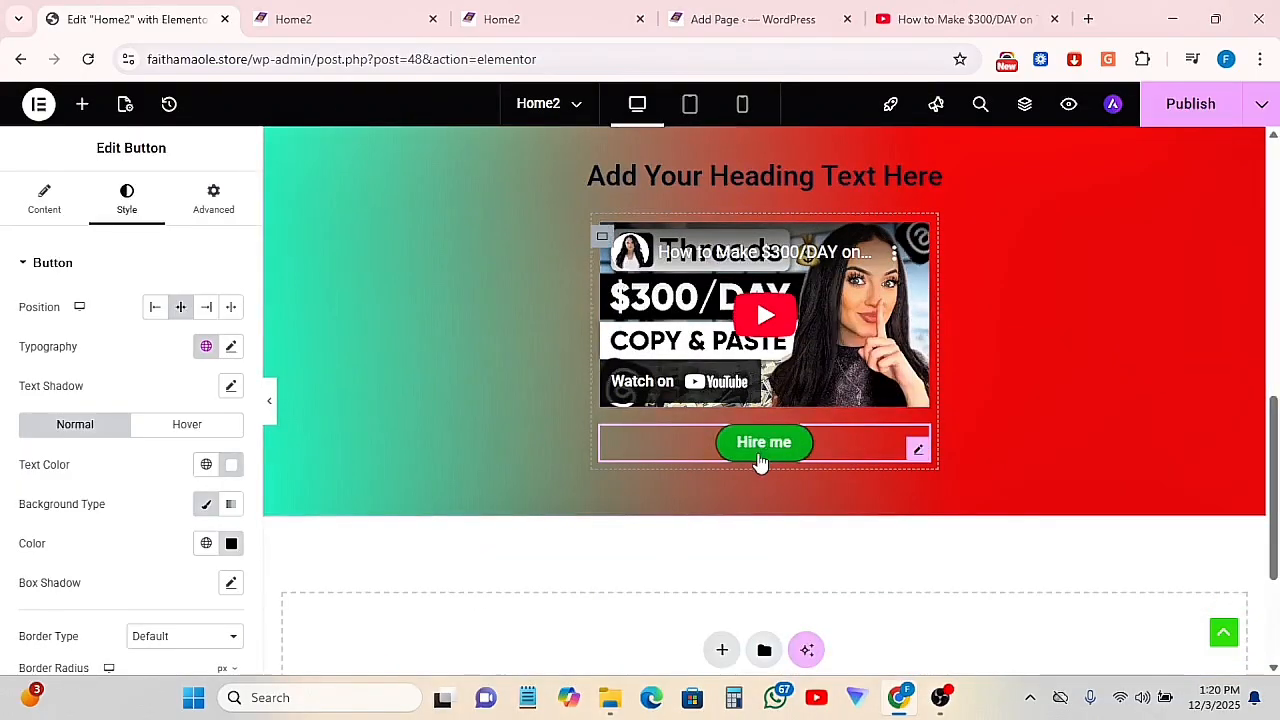
{"action": "scroll", "coordinate": [858, 348], "scroll_direction": "up", "scroll_amount": 2}
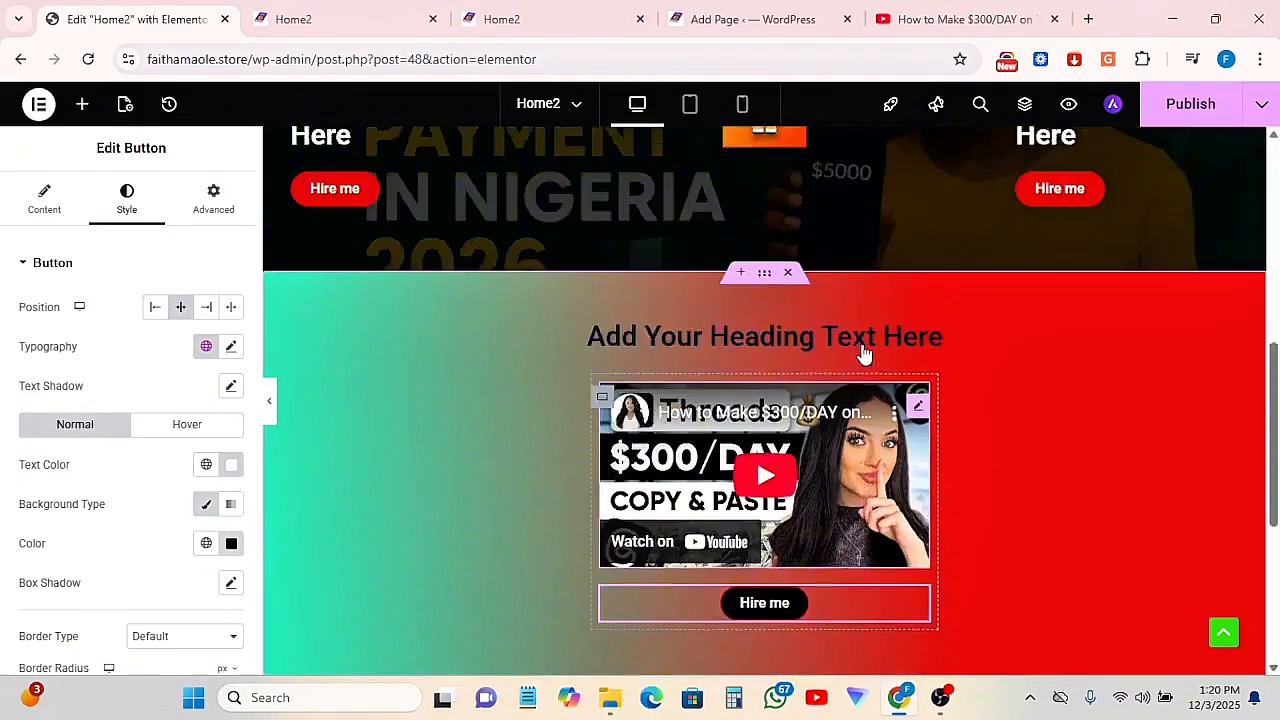
{"action": "scroll", "coordinate": [863, 351], "scroll_direction": "down", "scroll_amount": 2}
{"action": "scroll", "coordinate": [865, 354], "scroll_direction": "up", "scroll_amount": 3}
{"action": "scroll", "coordinate": [865, 354], "scroll_direction": "down", "scroll_amount": 3}
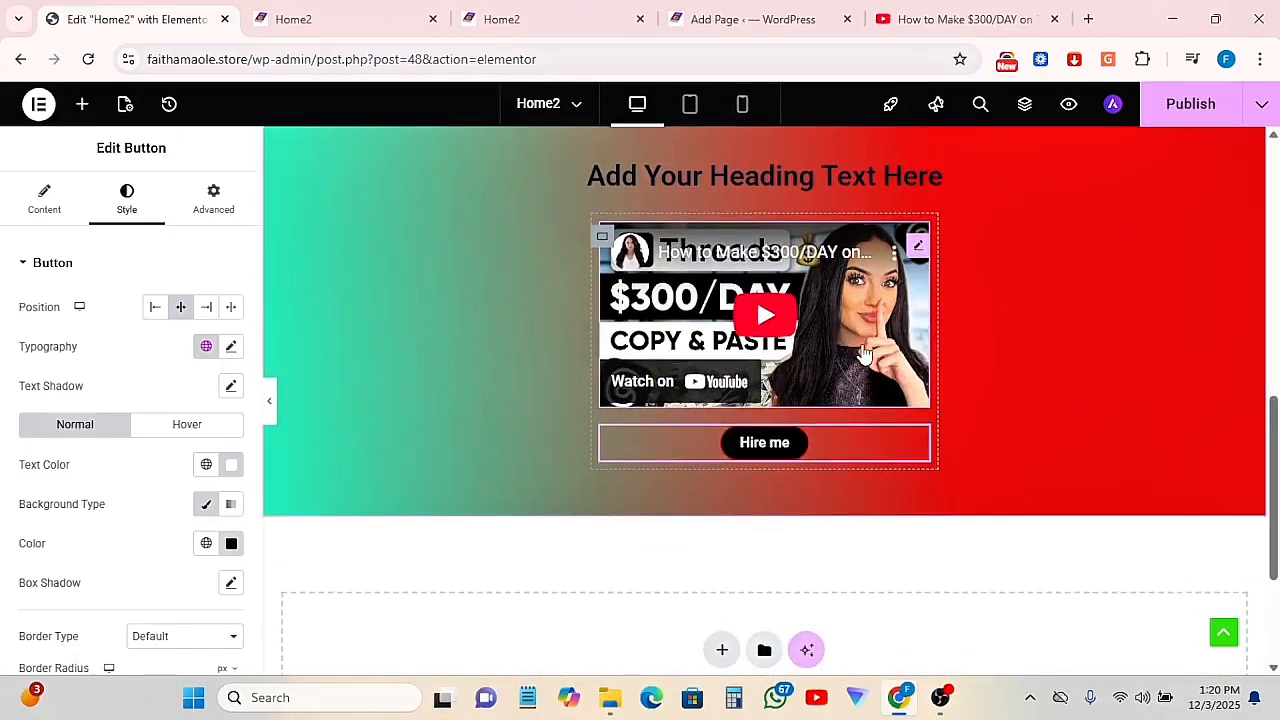
Add a new single-column container below the gradient section and give it 50 px padding on all sides
{"action": "scroll", "coordinate": [780, 450], "scroll_direction": "down", "scroll_amount": 2}
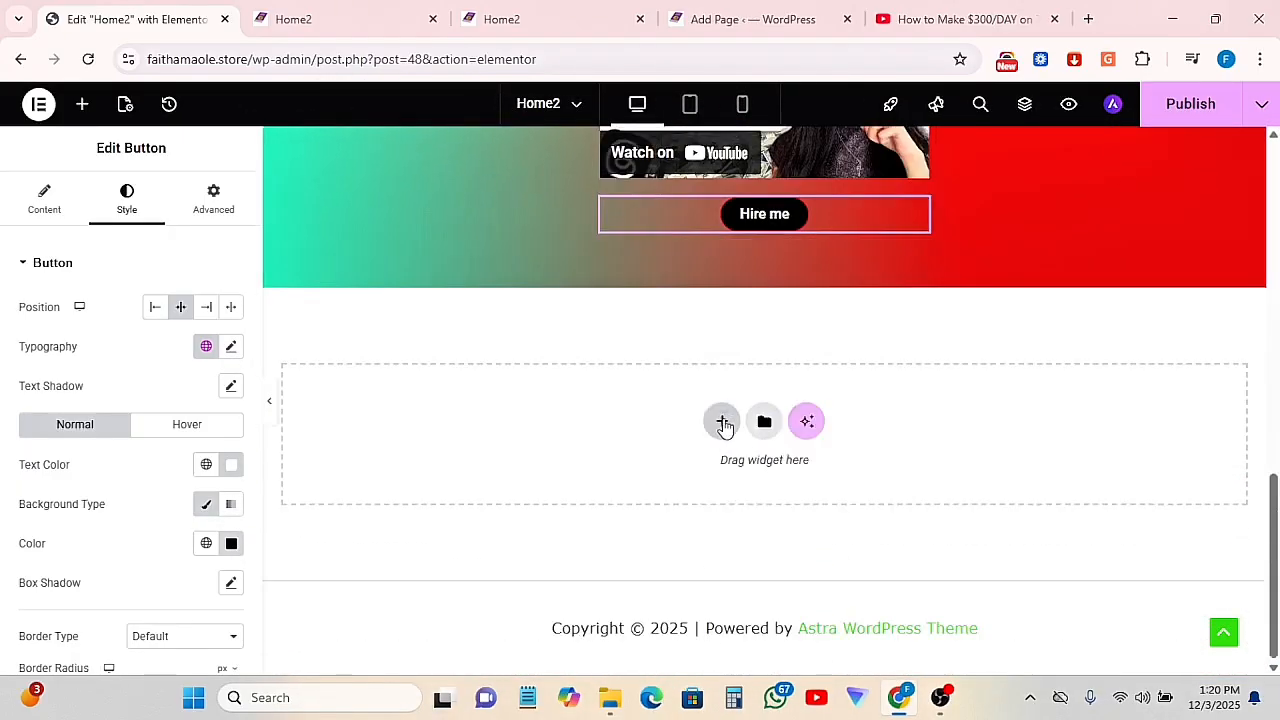
{"action": "left_click", "coordinate": [722, 422]}
{"action": "left_click", "coordinate": [701, 487]}
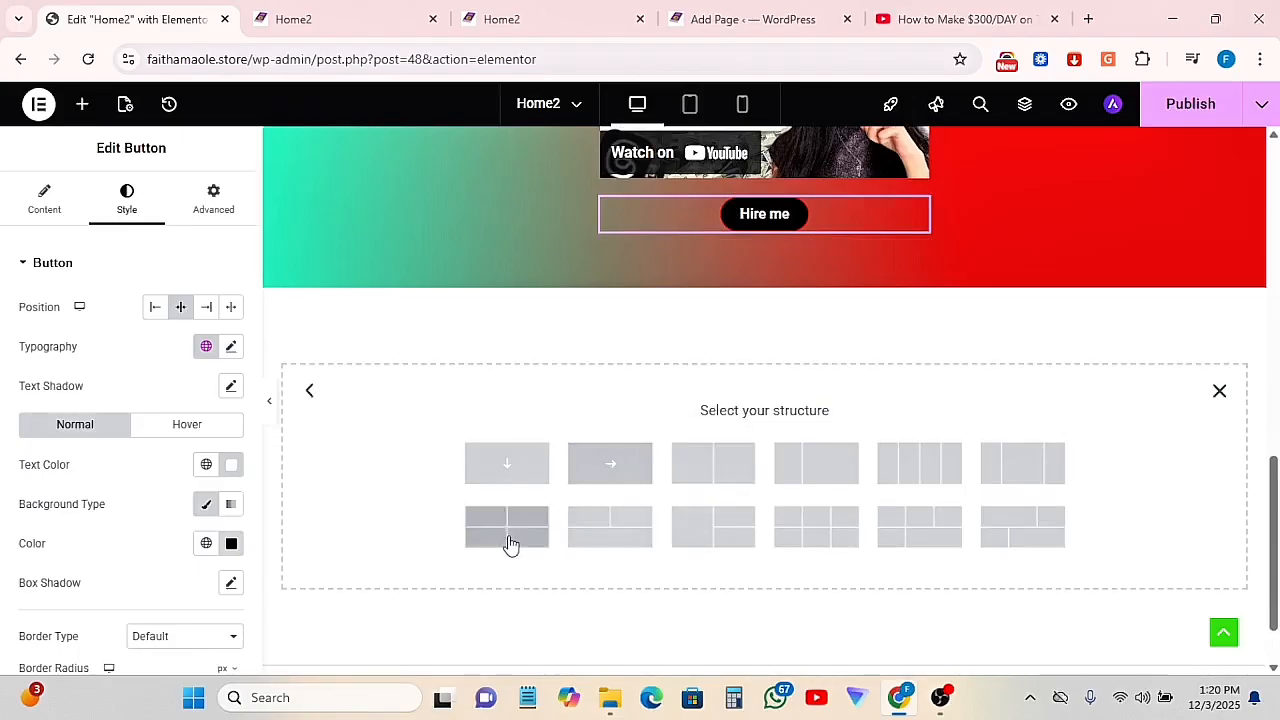
{"action": "left_click", "coordinate": [500, 466]}
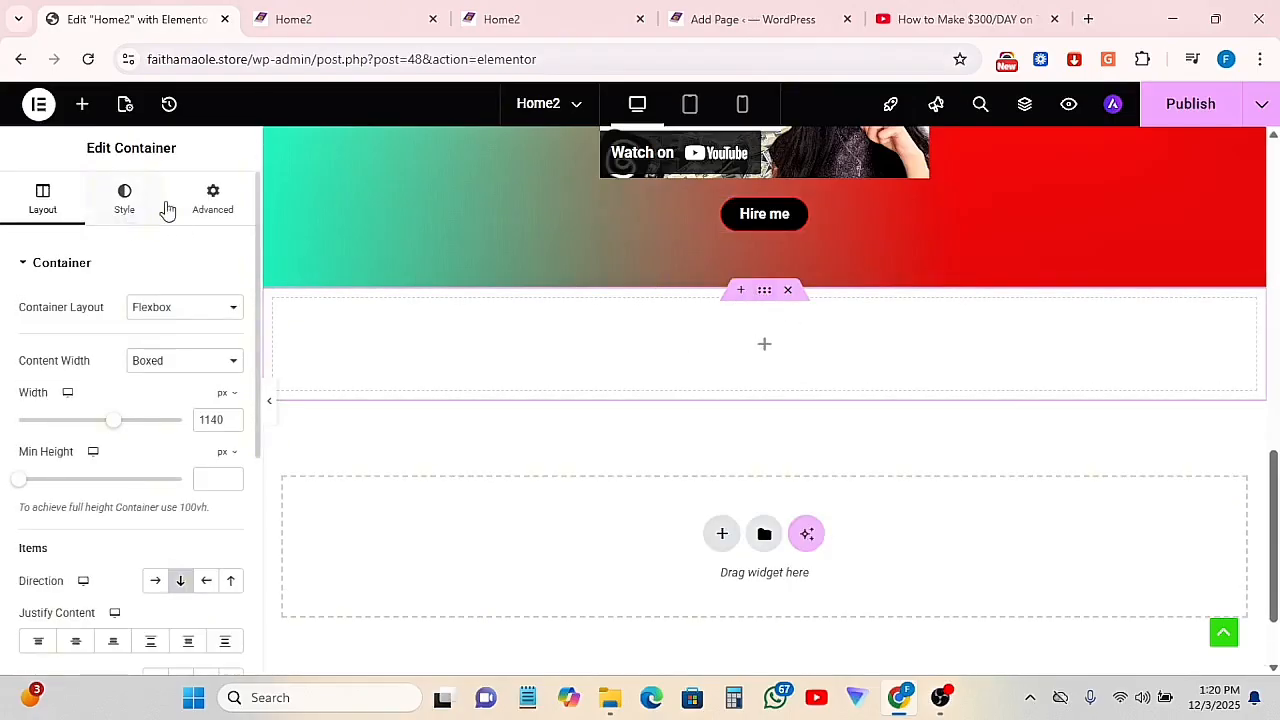
{"action": "left_click", "coordinate": [213, 195]}
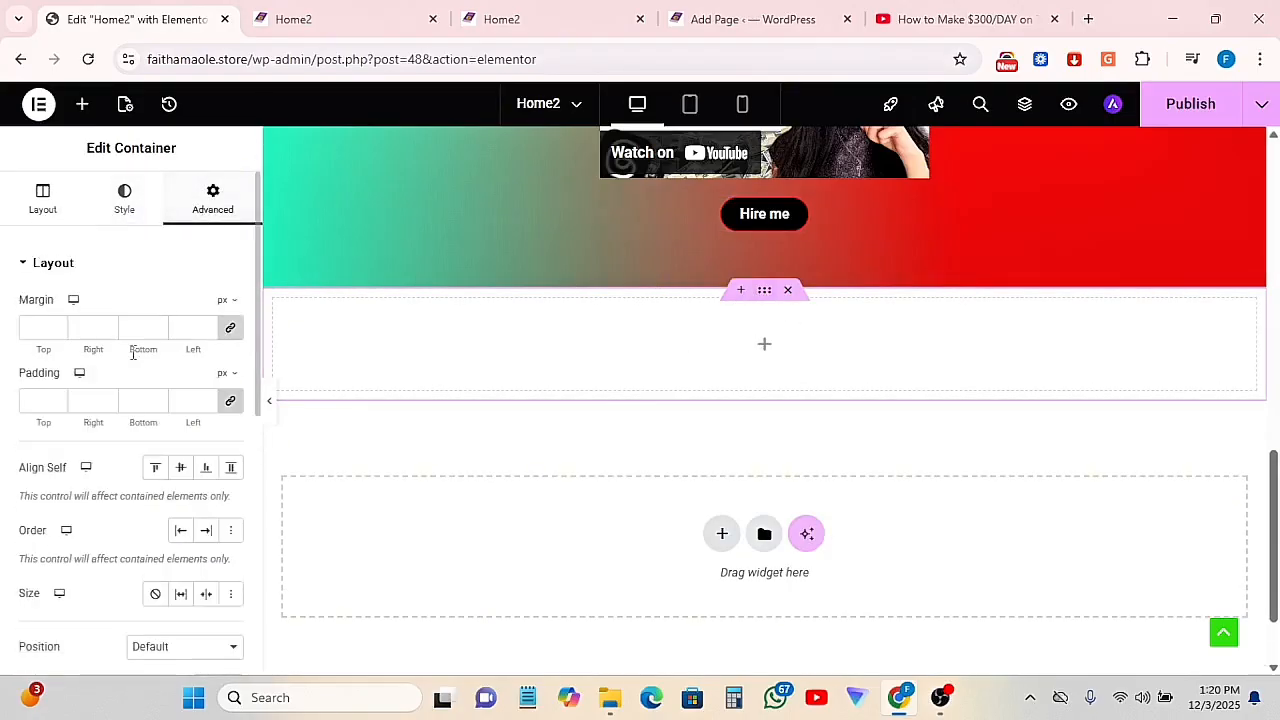
{"action": "left_click", "coordinate": [38, 400]}
{"action": "type", "text": "50"}
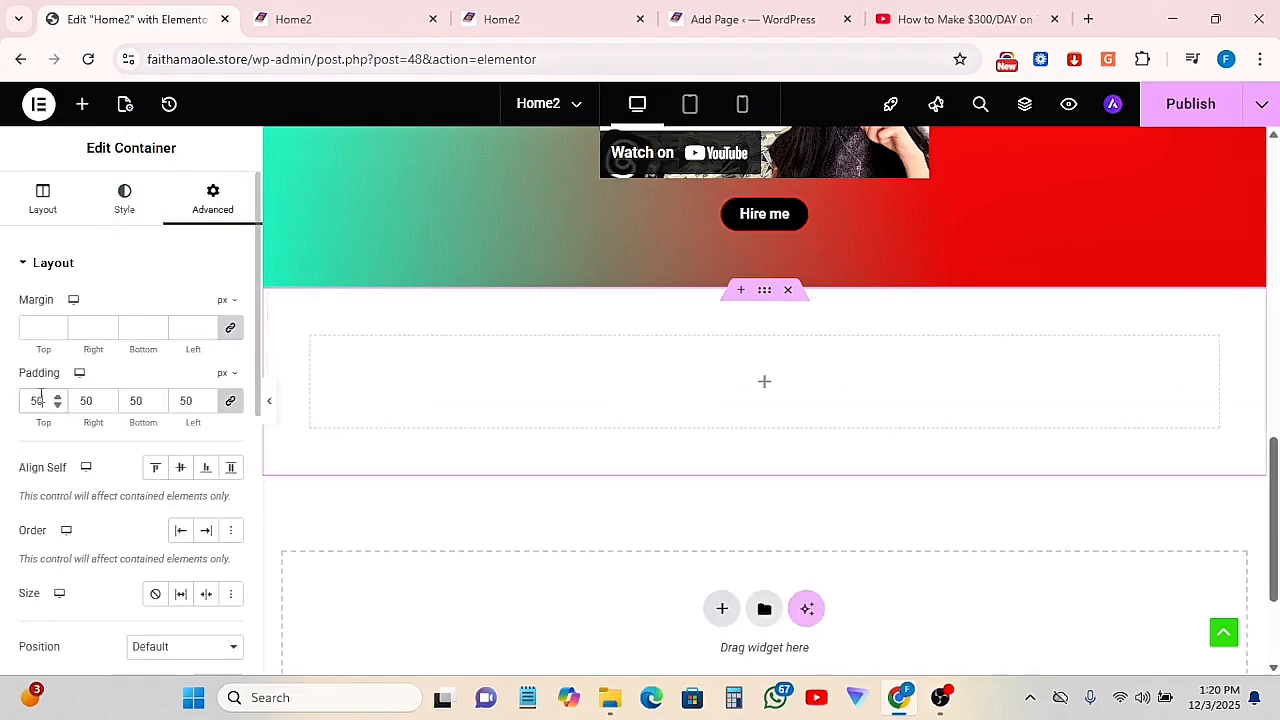
{"action": "left_click", "coordinate": [125, 200]}
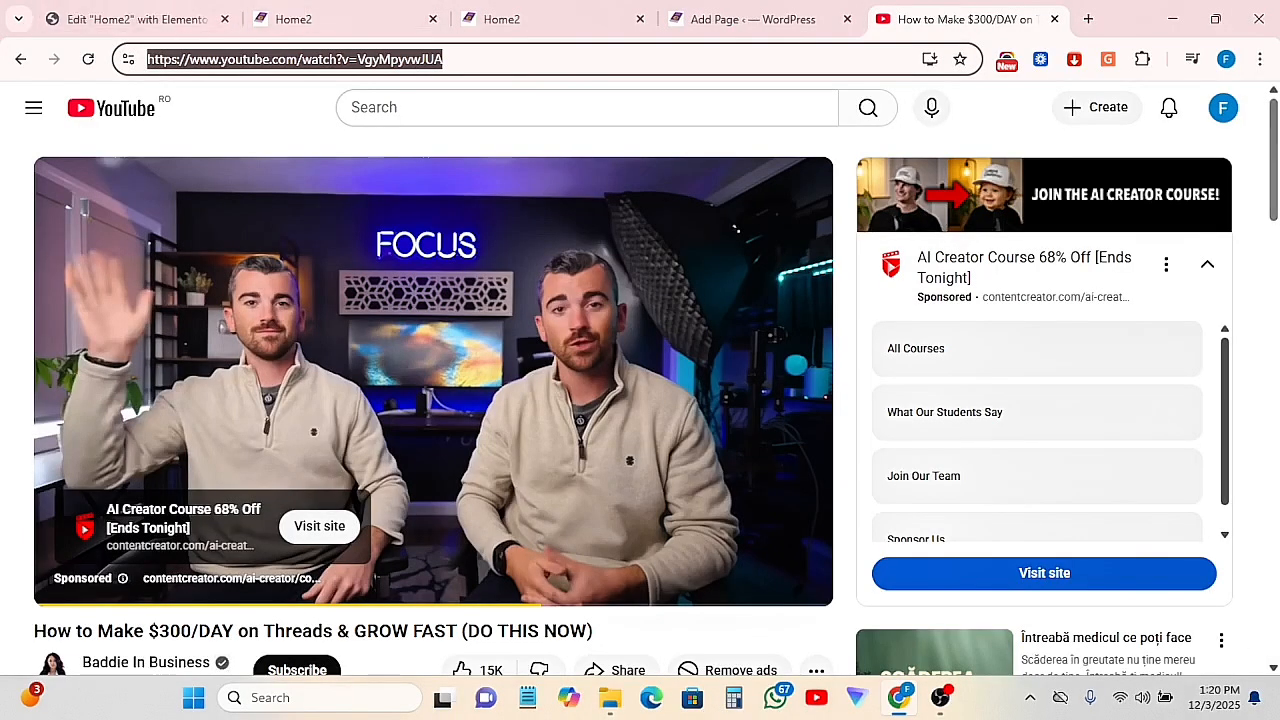
{"action": "left_click", "coordinate": [130, 19]}
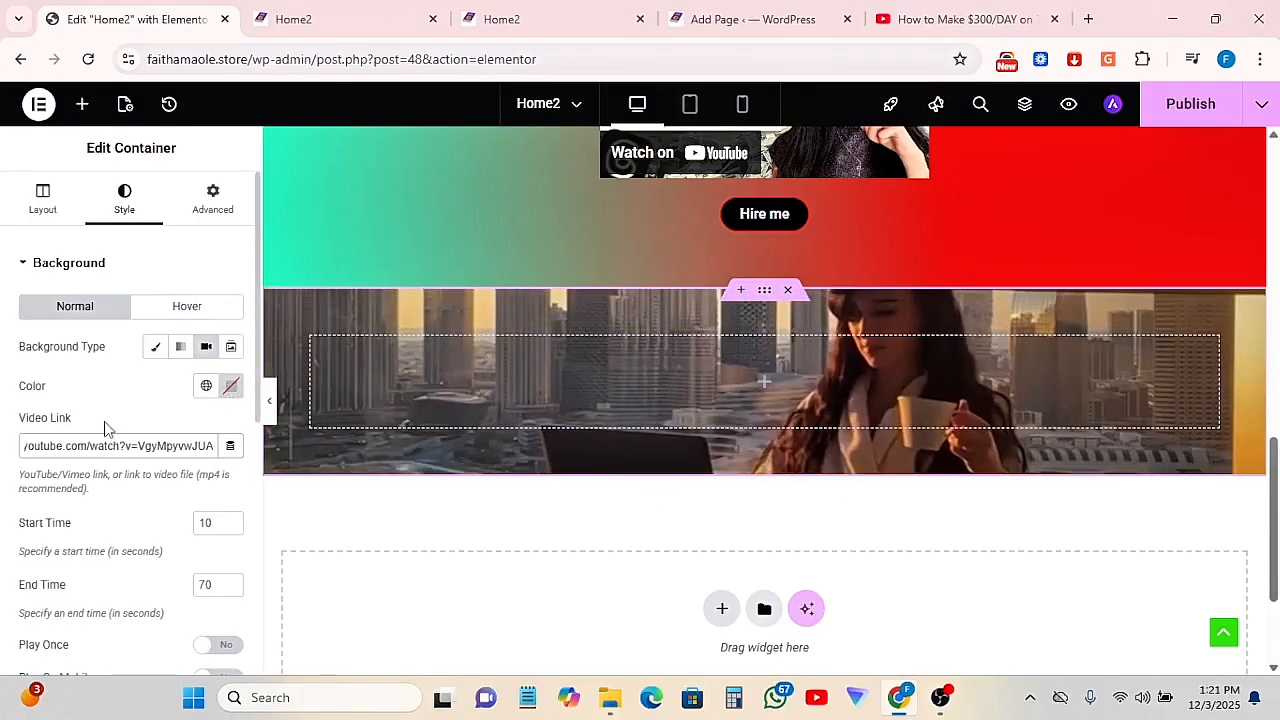
{"action": "left_click", "coordinate": [203, 523]}
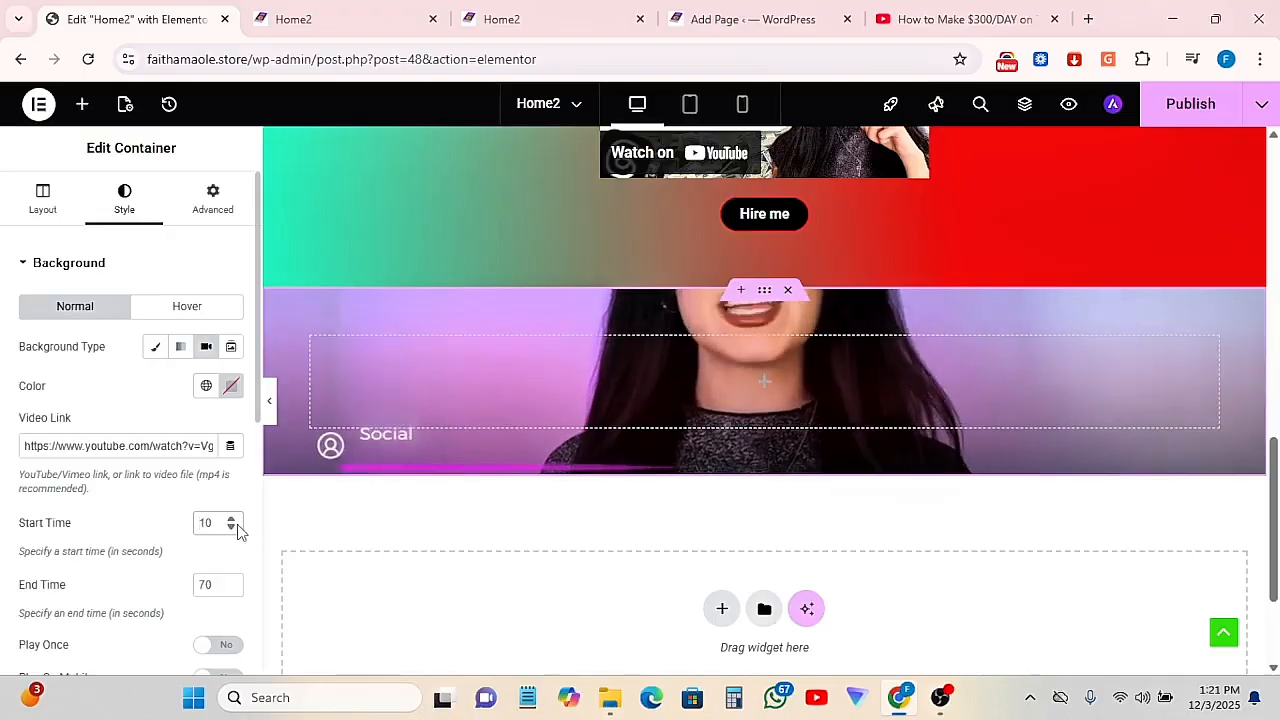
{"action": "key", "text": "BackSpace"}
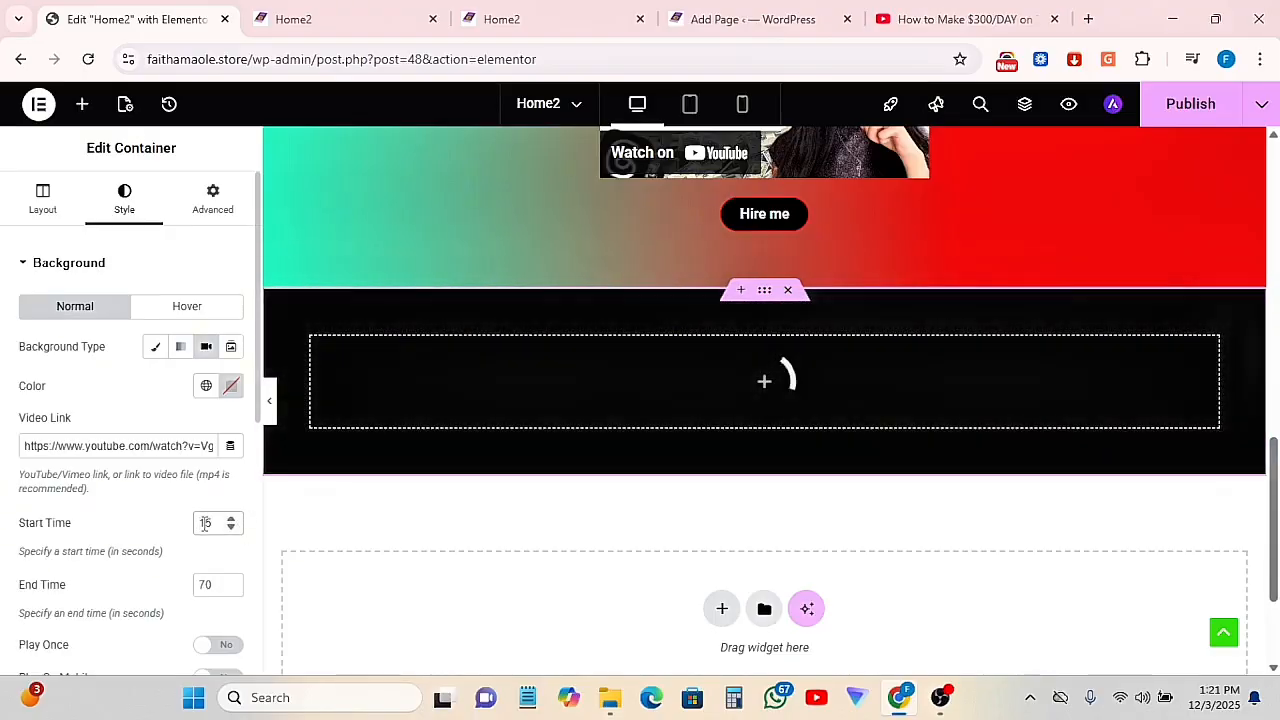
{"action": "key", "text": "BackSpace"}
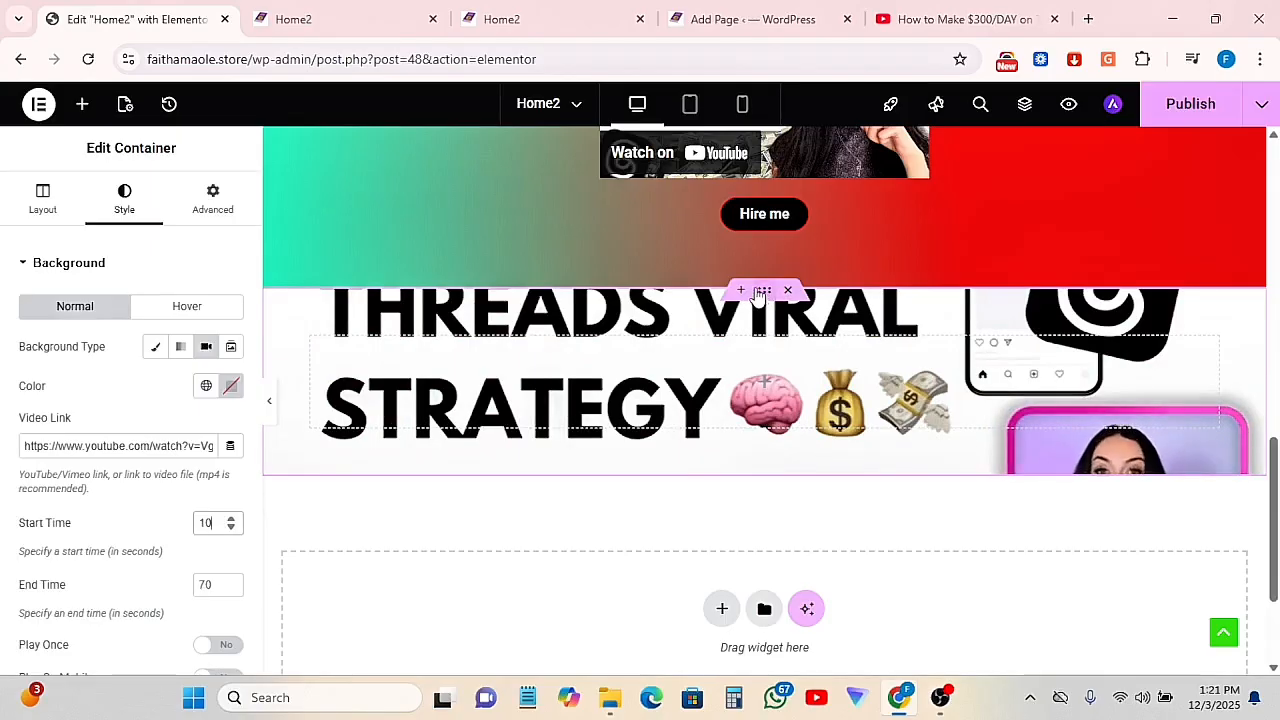
Set the video-background container's minimum height to 488 px
{"action": "left_click", "coordinate": [42, 200]}
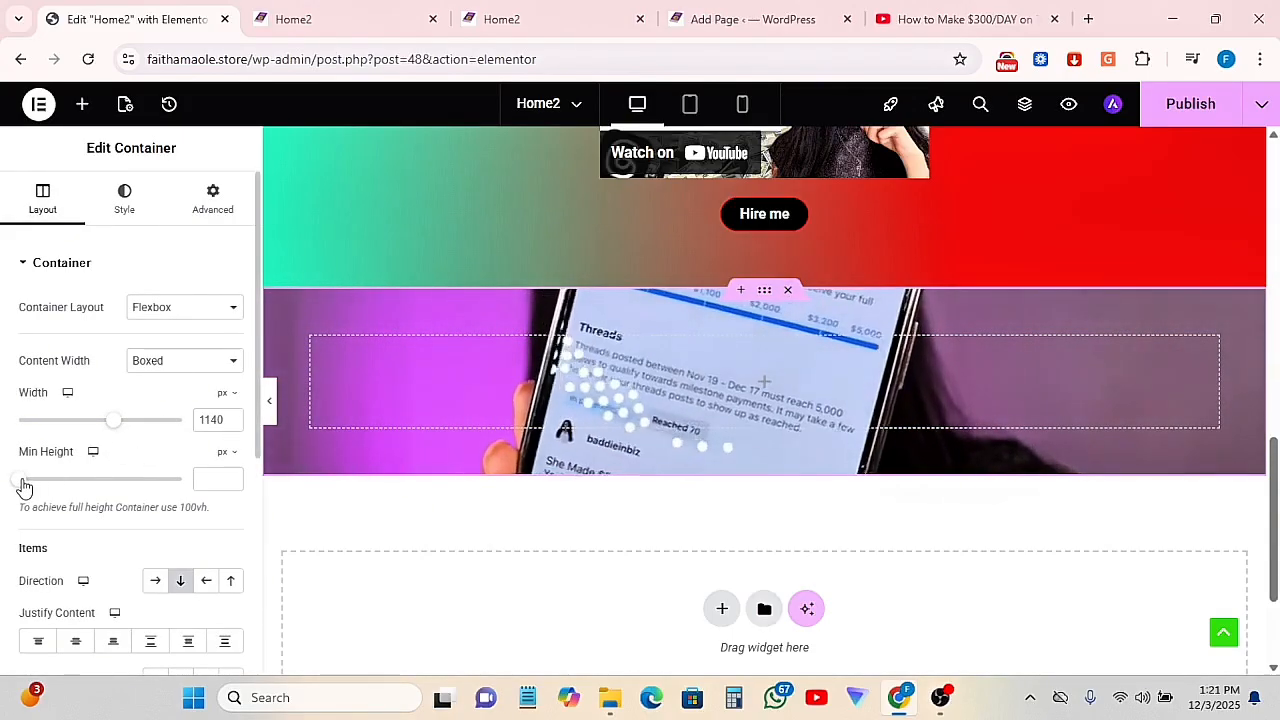
{"action": "left_click_drag", "start_coordinate": [23, 484], "coordinate": [78, 471]}
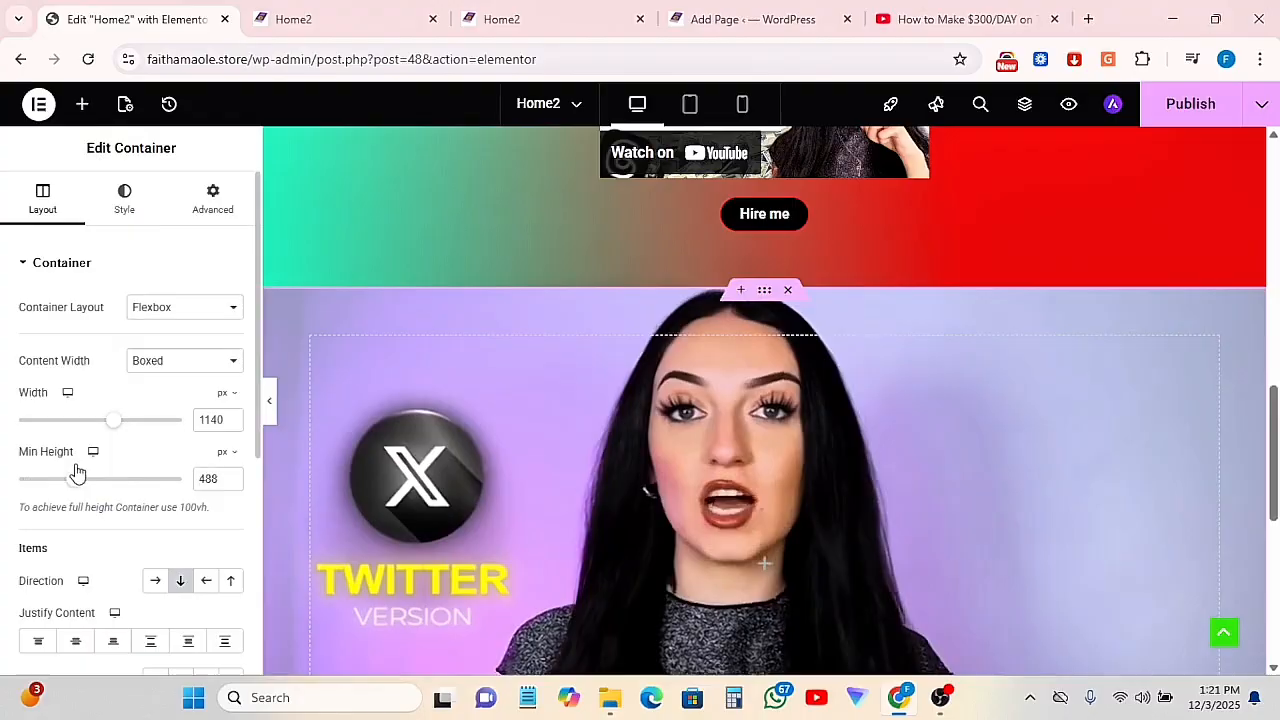
{"action": "scroll", "coordinate": [596, 500], "scroll_direction": "down", "scroll_amount": 3}
{"action": "scroll", "coordinate": [600, 505], "scroll_direction": "up", "scroll_amount": 2}
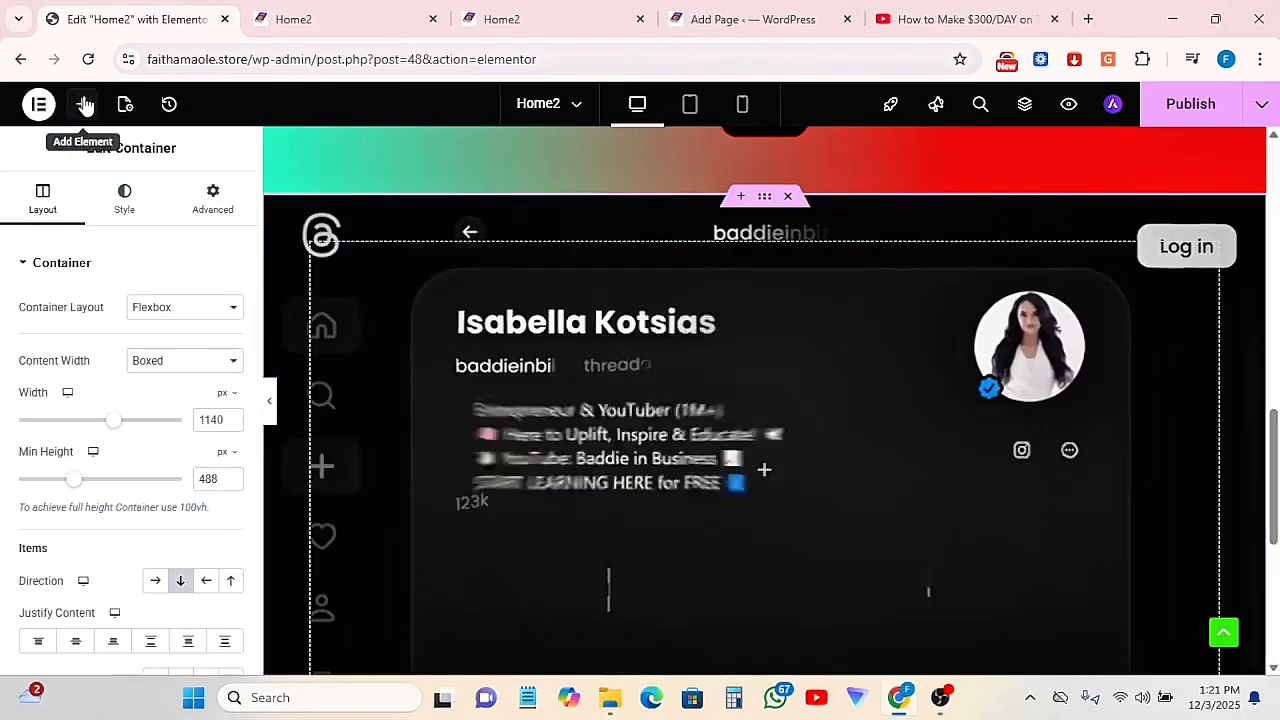
Add a Heading widget inside the video-background container and select its text
{"action": "left_click", "coordinate": [85, 104]}
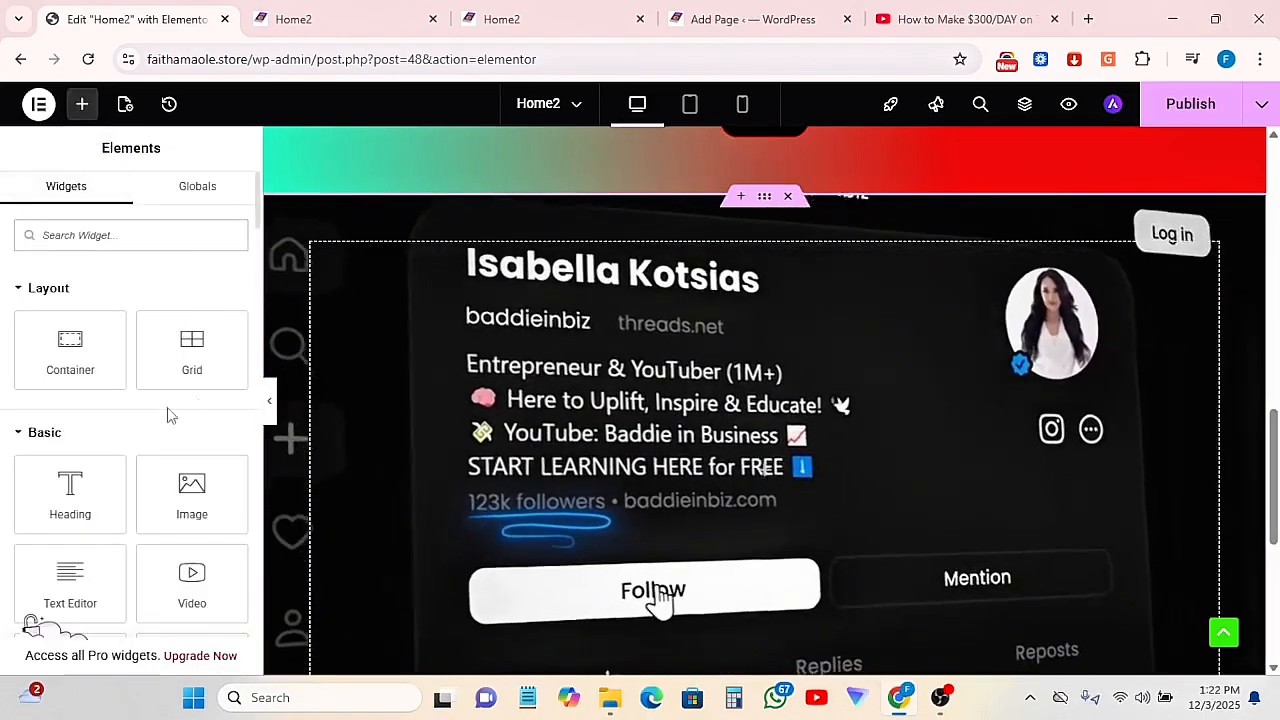
{"action": "left_click_drag", "start_coordinate": [76, 505], "coordinate": [729, 432]}
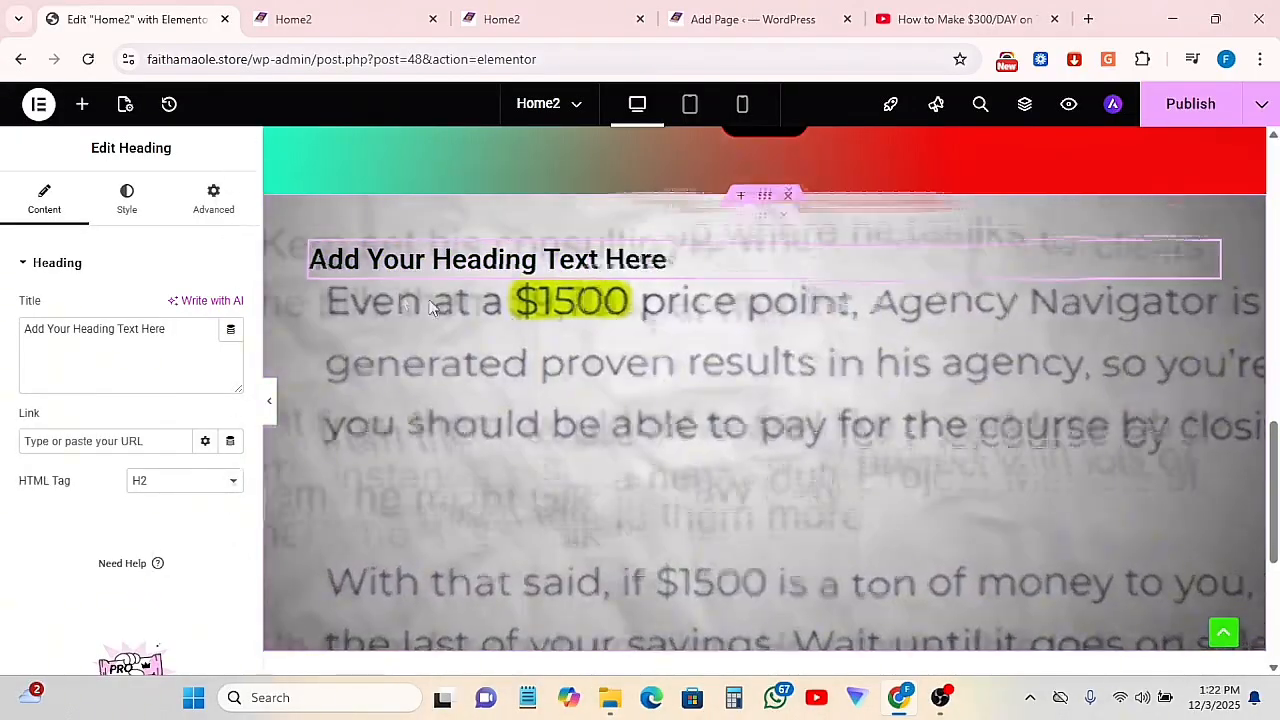
{"action": "left_click", "coordinate": [458, 262]}
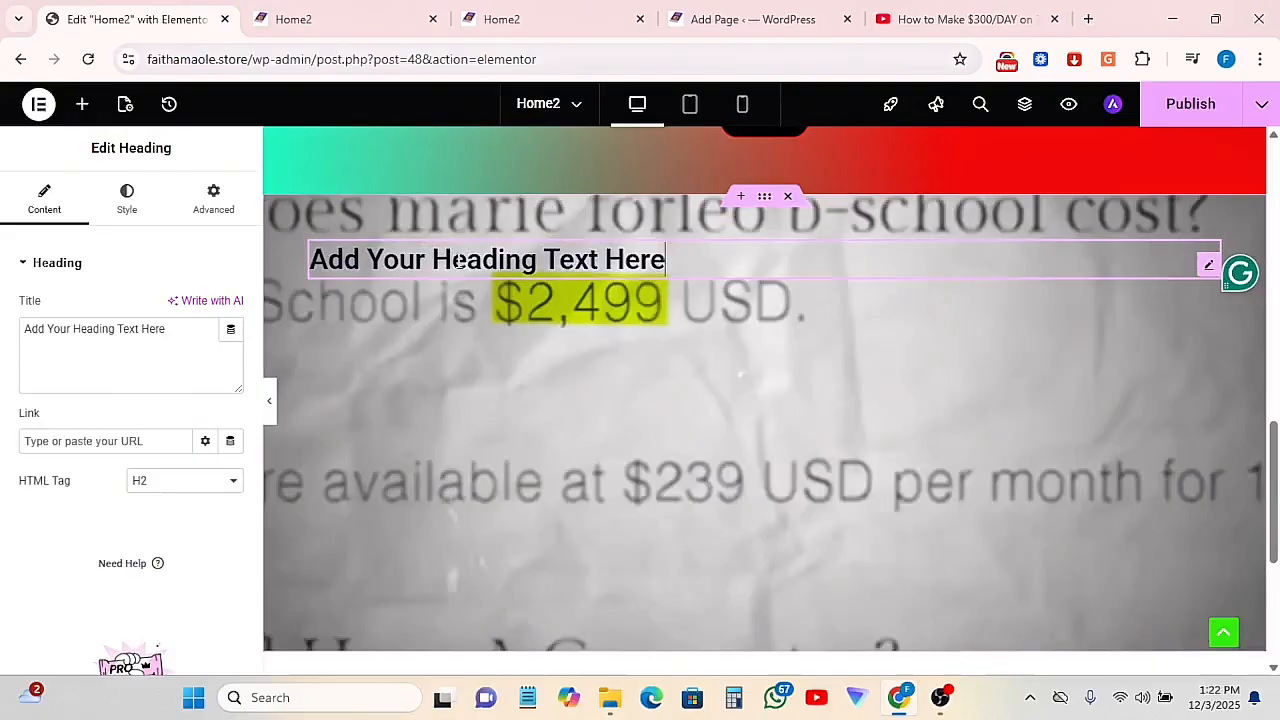
{"action": "triple_click", "coordinate": [450, 259]}
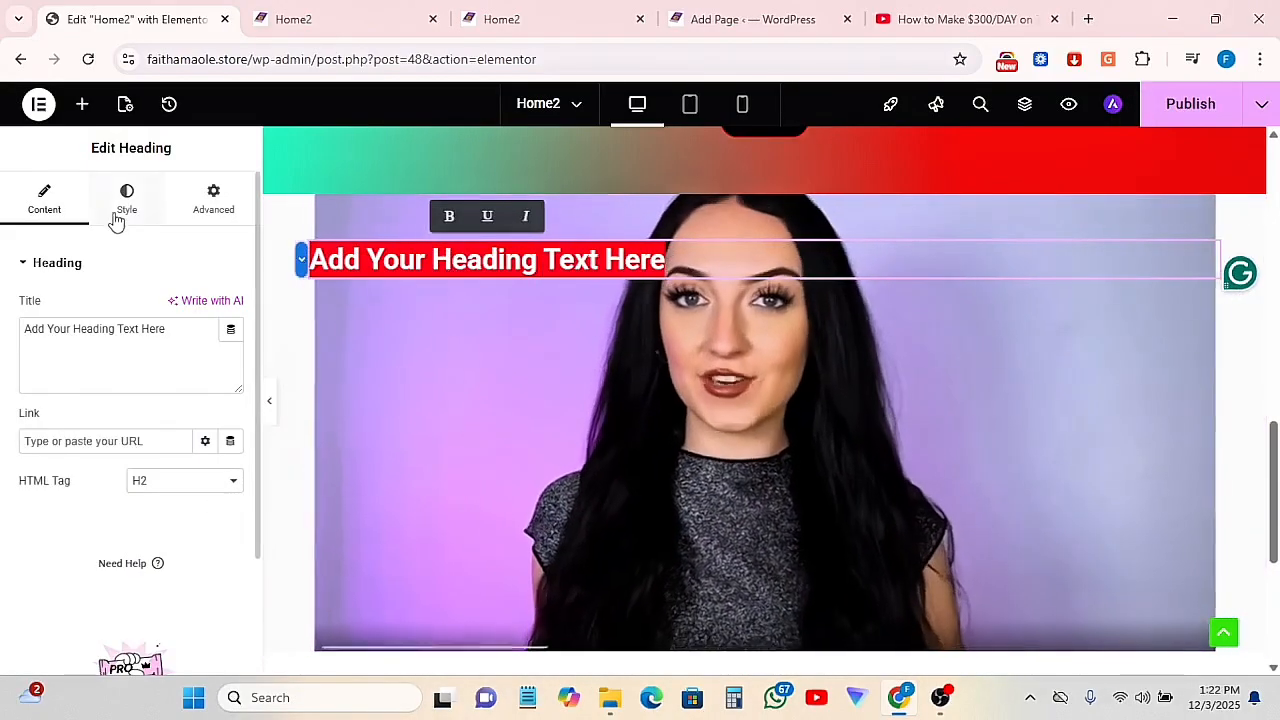
Set the text color of the heading over the video background to white, #FFFFFF
{"action": "left_click", "coordinate": [126, 200]}
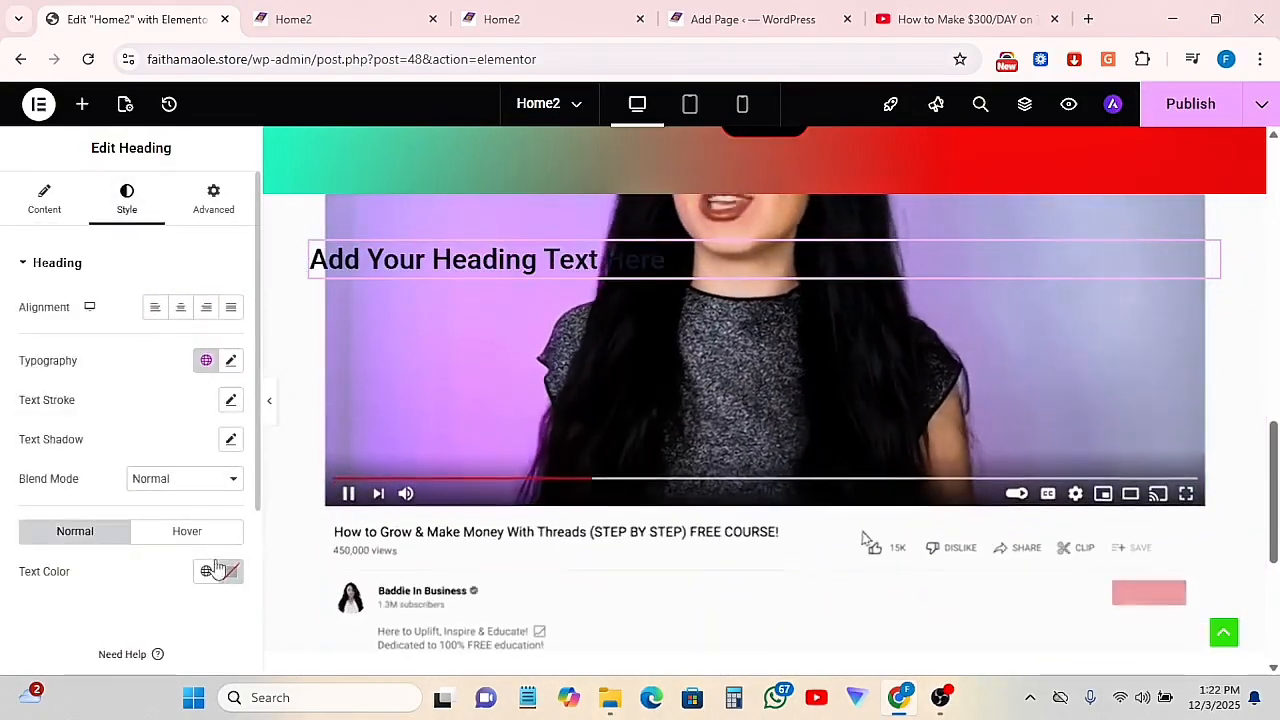
{"action": "left_click", "coordinate": [206, 571]}
{"action": "left_click", "coordinate": [231, 571]}
{"action": "left_click_drag", "start_coordinate": [163, 384], "coordinate": [124, 331]}
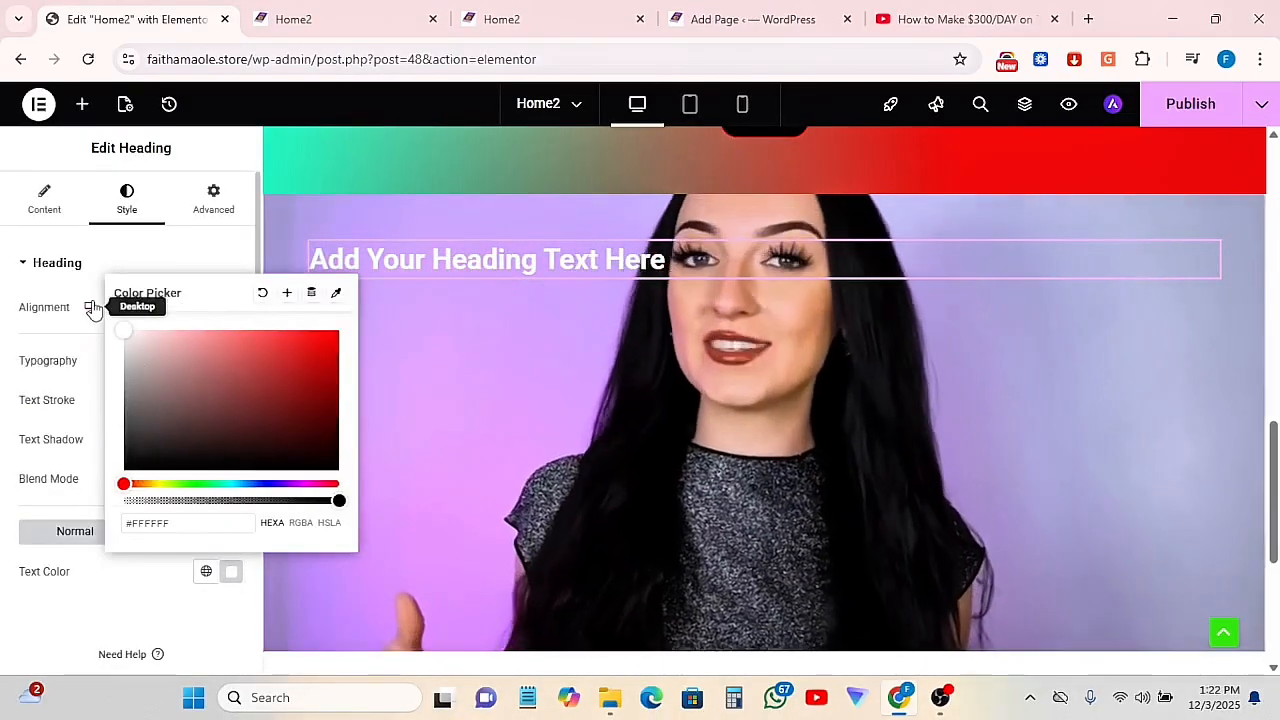
{"action": "left_click", "coordinate": [122, 263]}
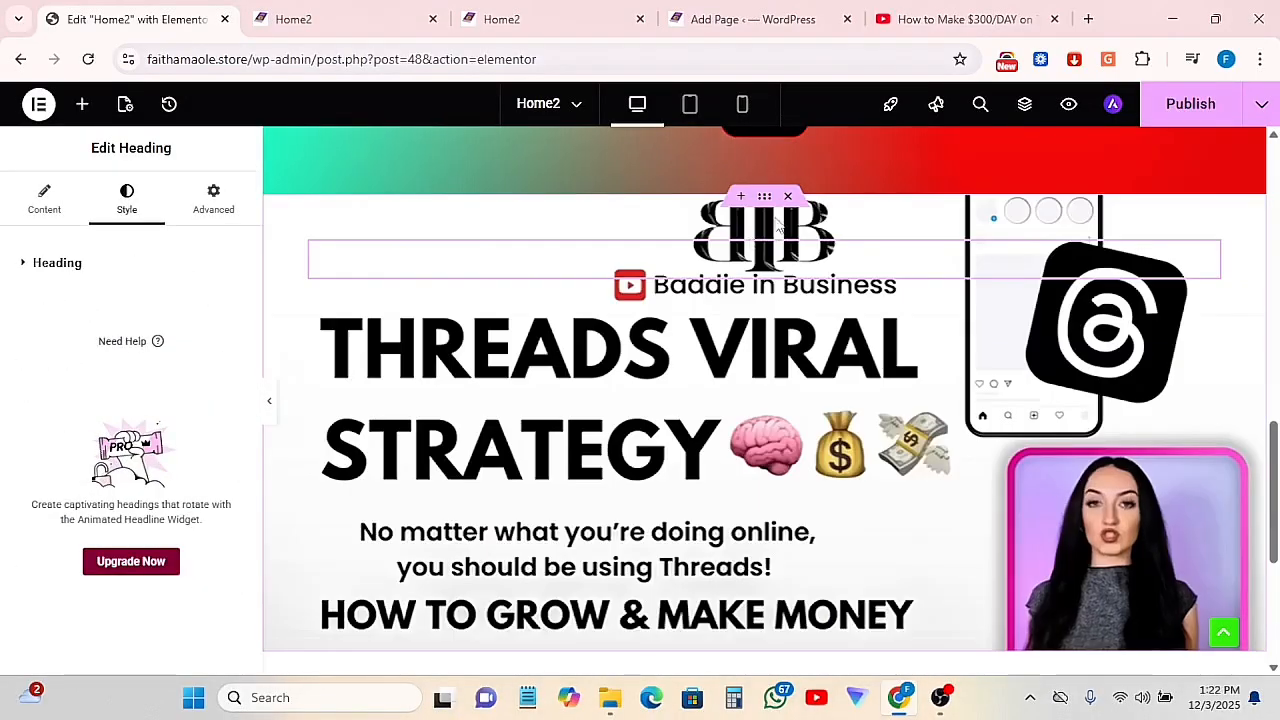
{"action": "scroll", "coordinate": [650, 430], "scroll_direction": "down", "scroll_amount": 2}
{"action": "scroll", "coordinate": [746, 360], "scroll_direction": "up", "scroll_amount": 2}
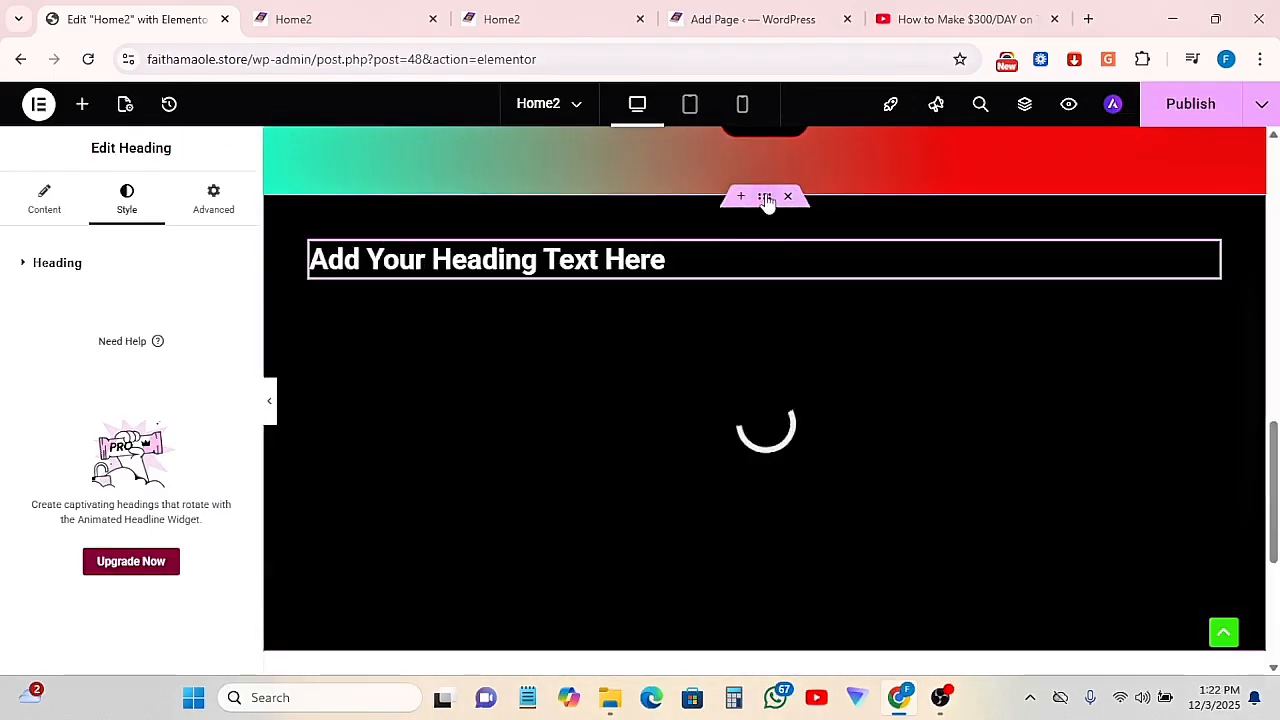
Add a classic black background overlay with 0.89 opacity to the video-background container
{"action": "left_click", "coordinate": [765, 198]}
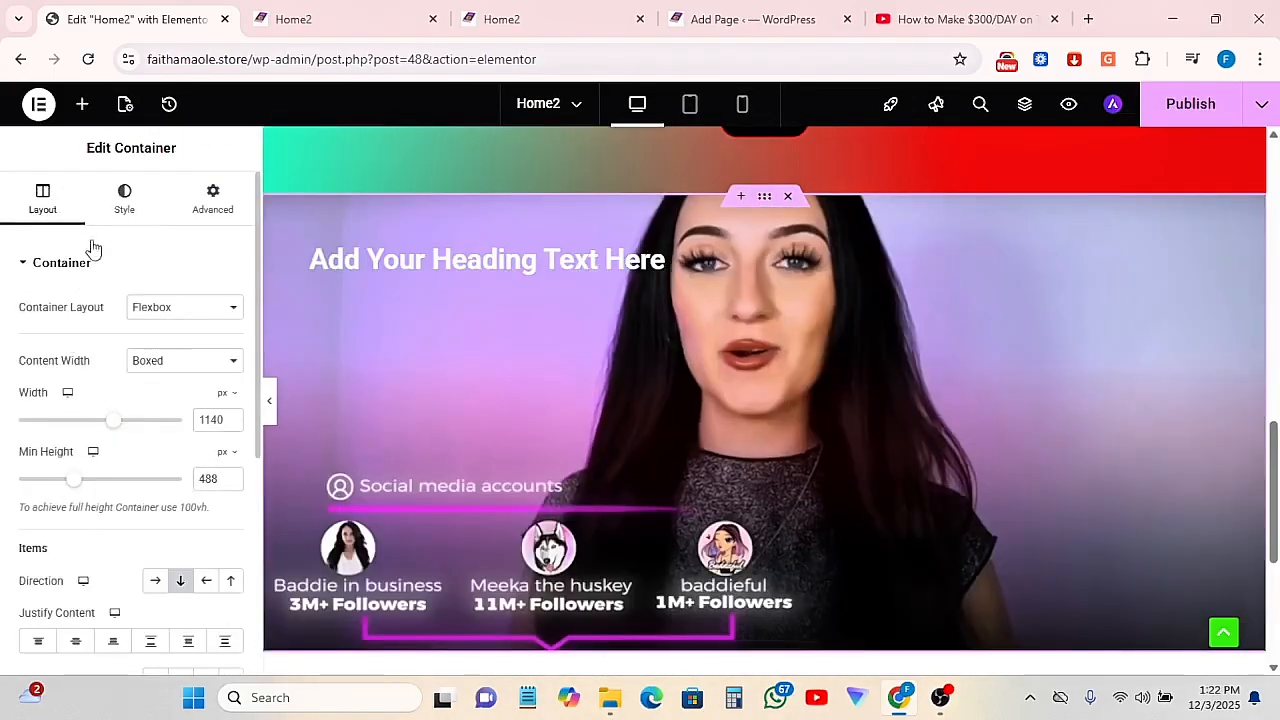
{"action": "left_click", "coordinate": [123, 210]}
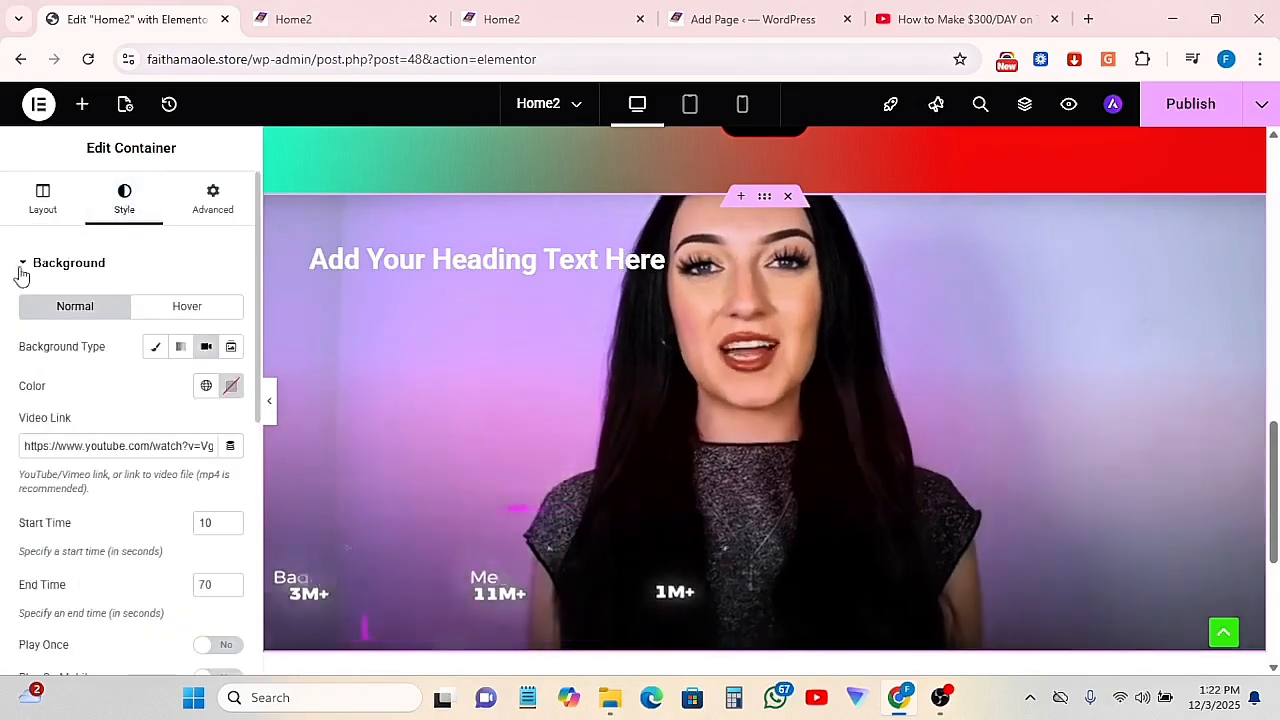
{"action": "left_click", "coordinate": [25, 268]}
{"action": "left_click", "coordinate": [73, 312]}
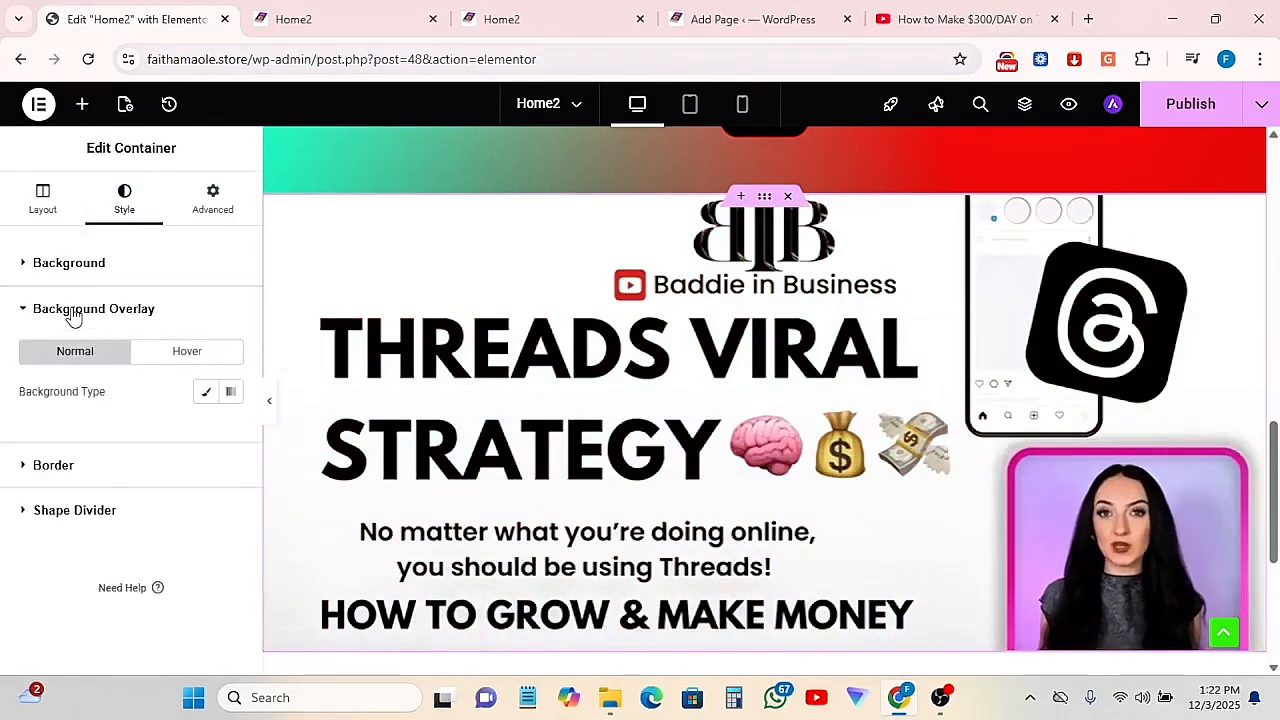
{"action": "left_click", "coordinate": [207, 392]}
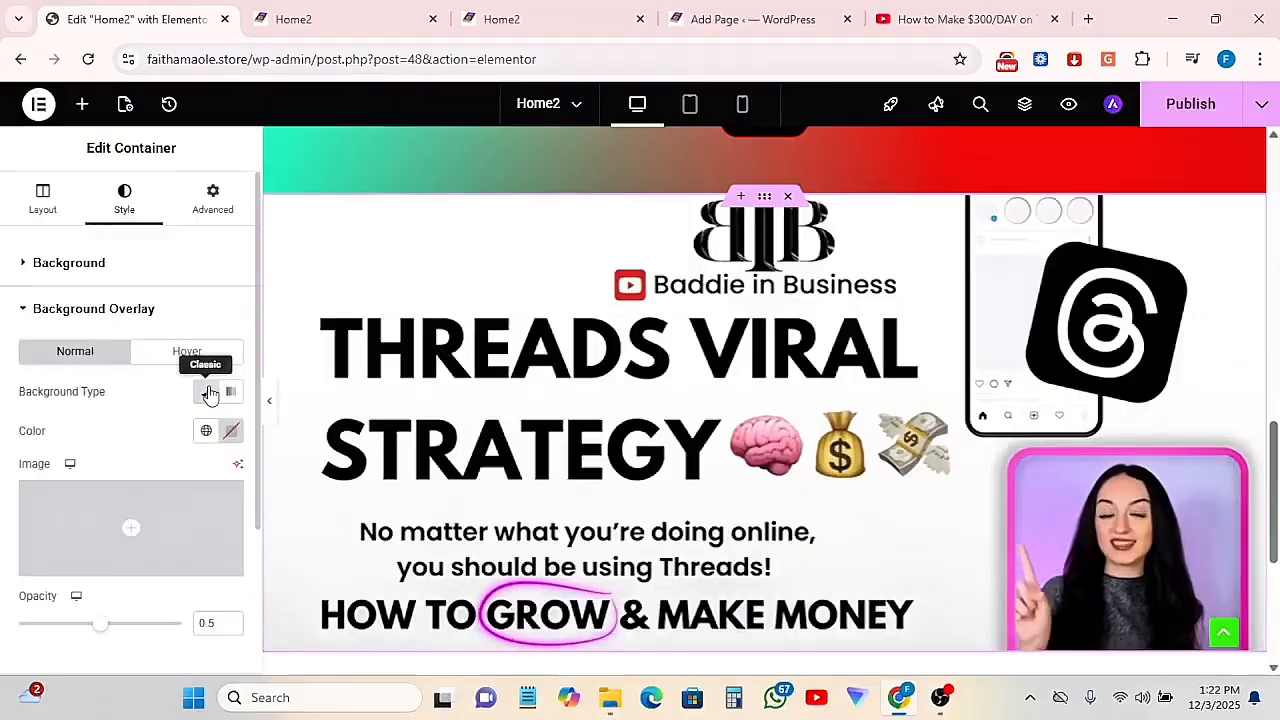
{"action": "left_click", "coordinate": [230, 432]}
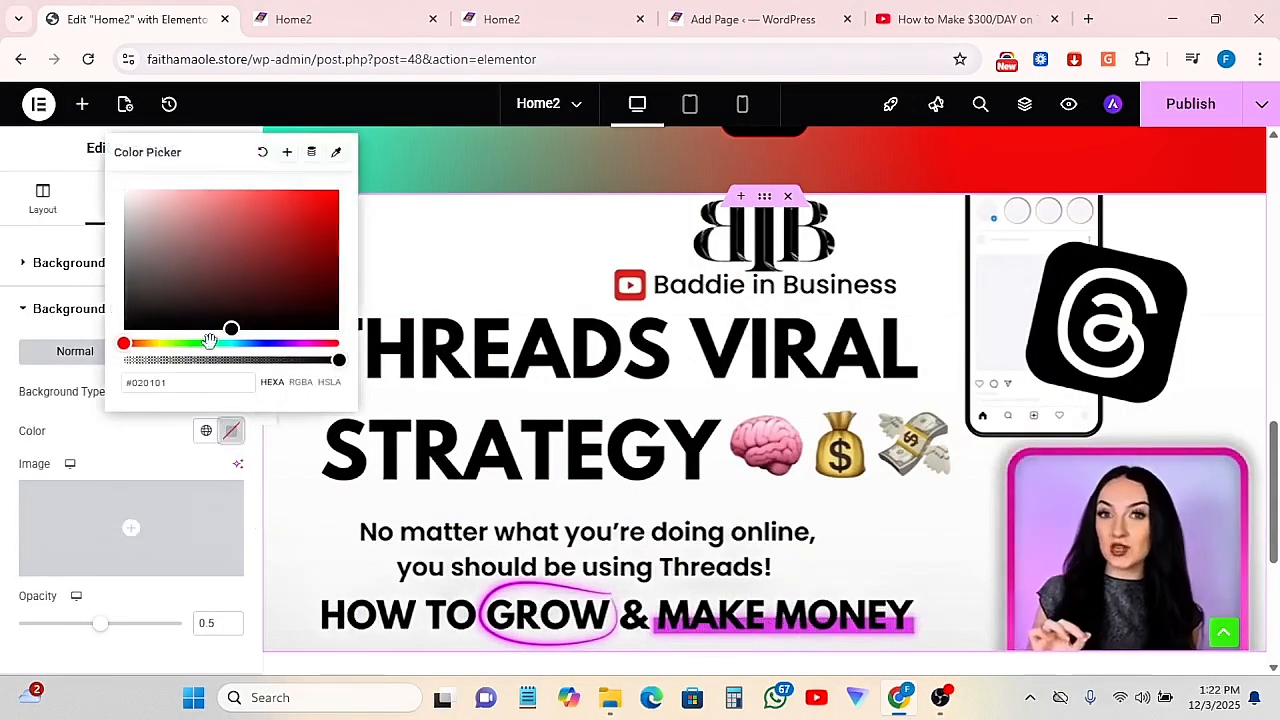
{"action": "left_click_drag", "start_coordinate": [230, 329], "coordinate": [119, 324]}
{"action": "left_click", "coordinate": [126, 424]}
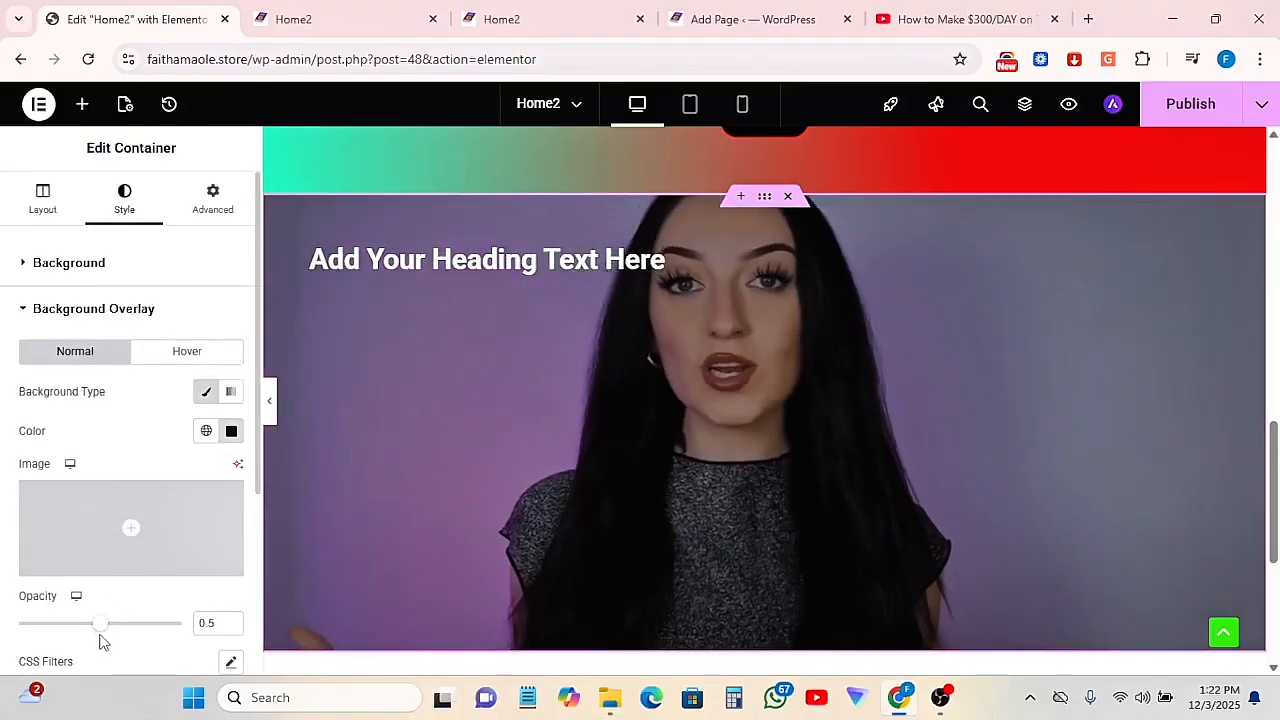
{"action": "left_click_drag", "start_coordinate": [103, 627], "coordinate": [160, 622]}
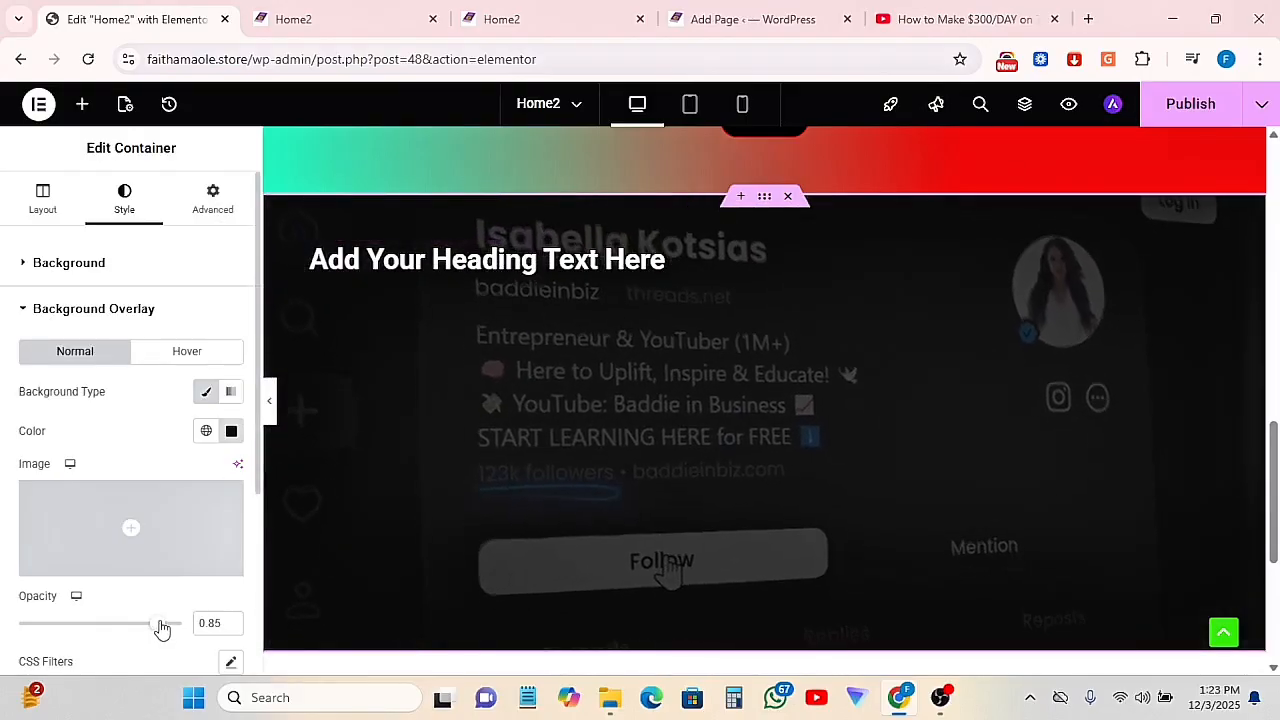
{"action": "left_click", "coordinate": [163, 626]}
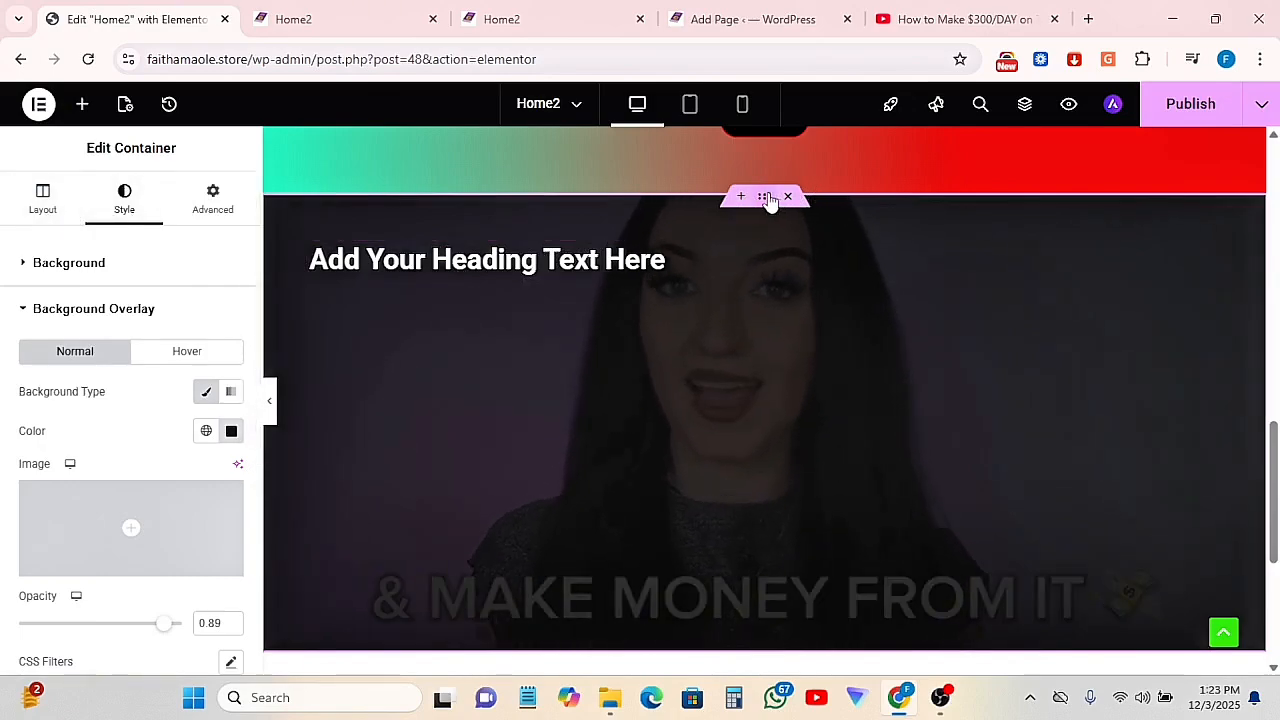
Set Align Items to Center for the video-background container
{"action": "left_click", "coordinate": [52, 212]}
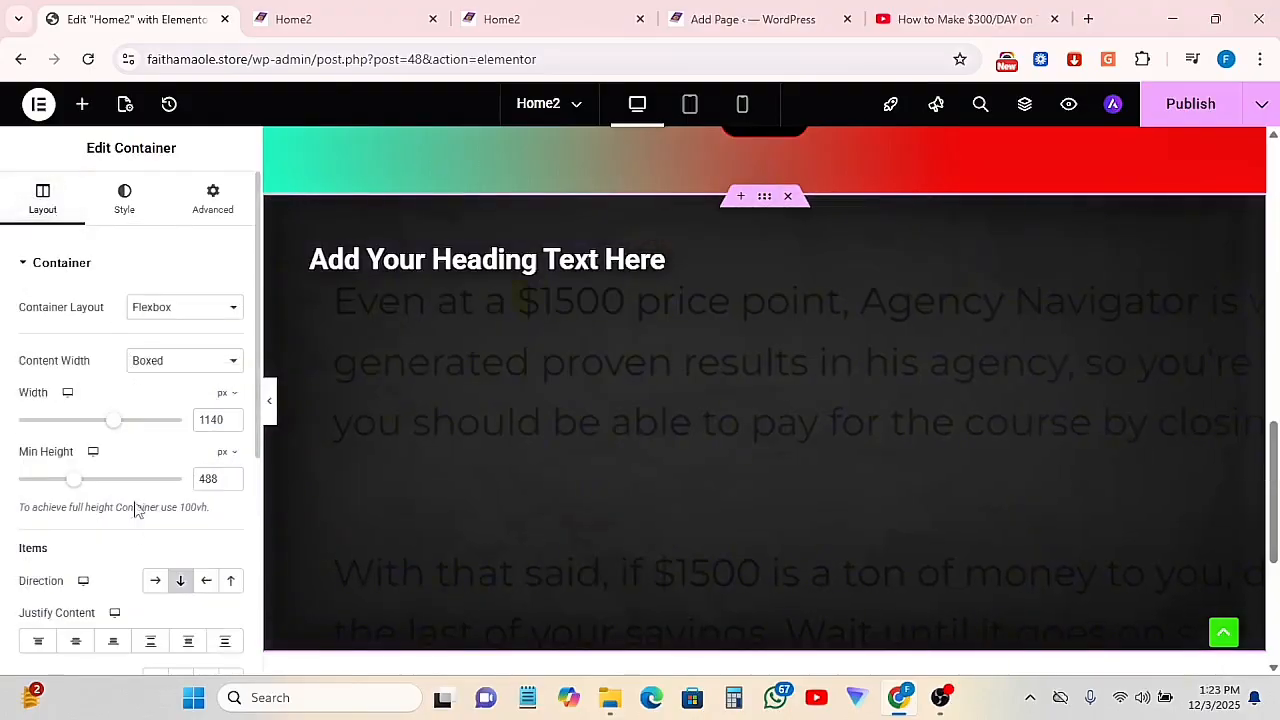
{"action": "scroll", "coordinate": [118, 640], "scroll_direction": "down", "scroll_amount": 1}
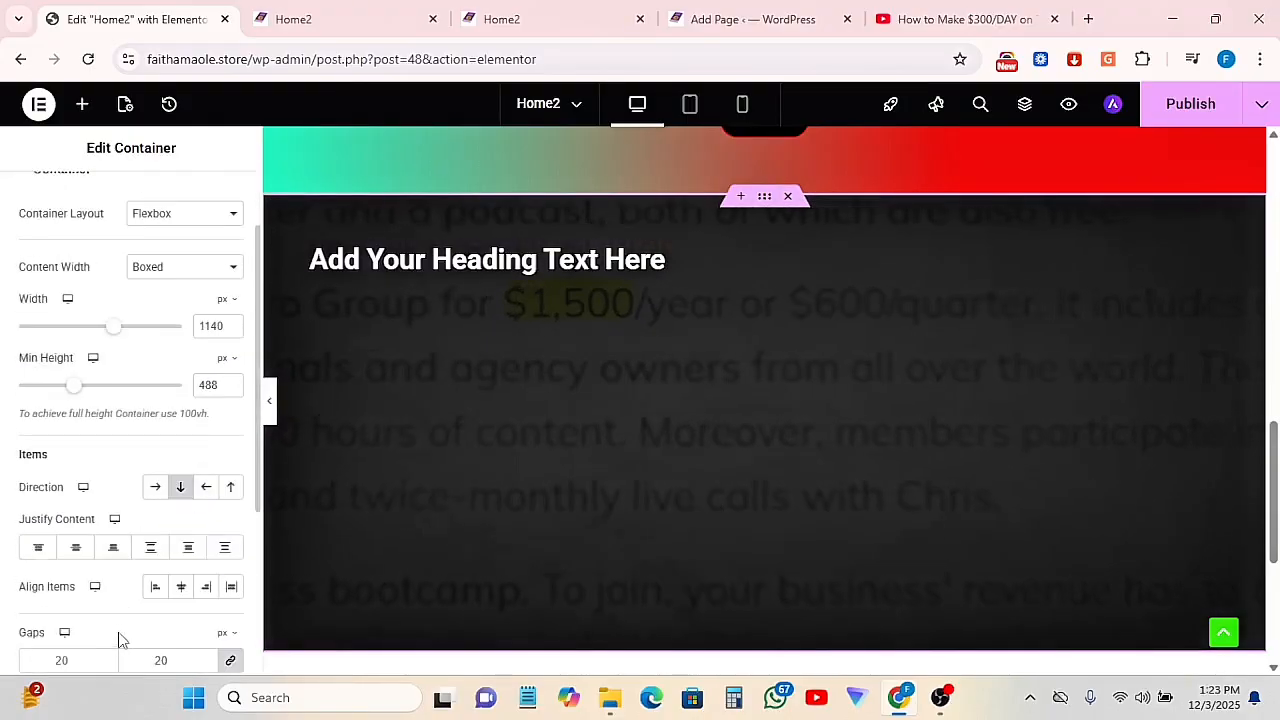
{"action": "left_click", "coordinate": [183, 591]}
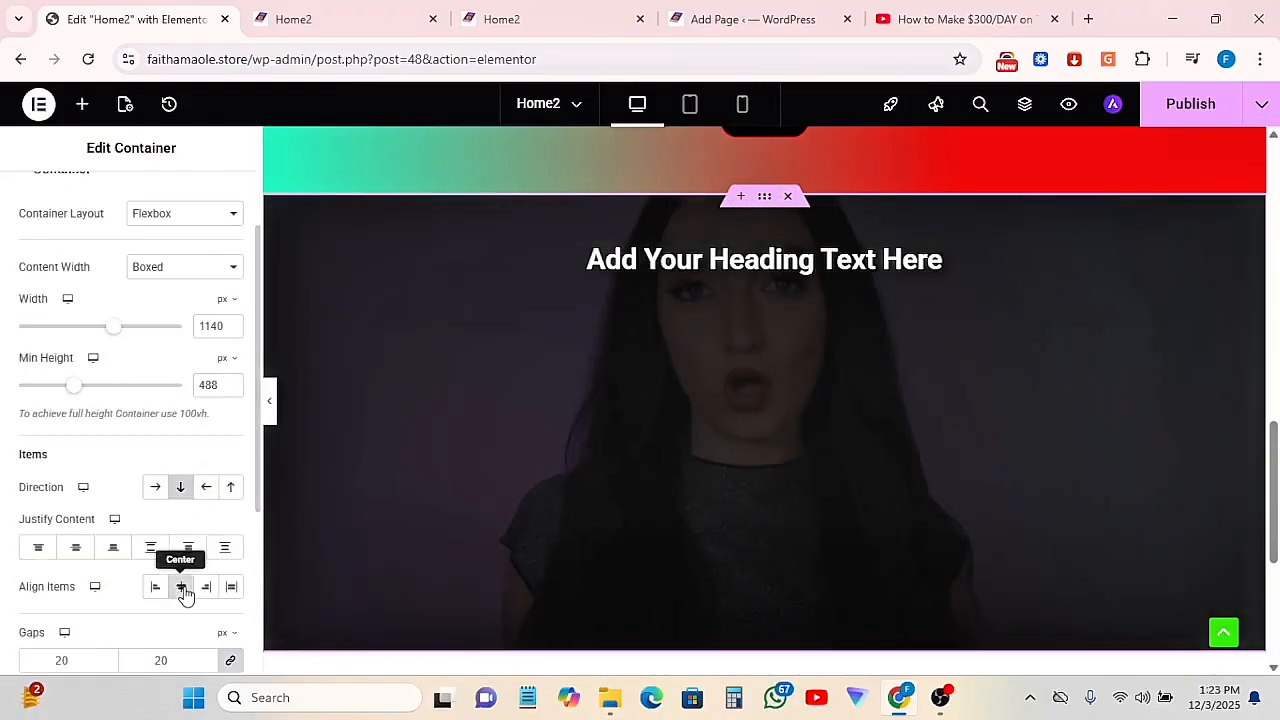
Copy the red Hire me button from the first column of the three-column section and paste it into the video-background container
{"action": "scroll", "coordinate": [956, 219], "scroll_direction": "up", "scroll_amount": 5}
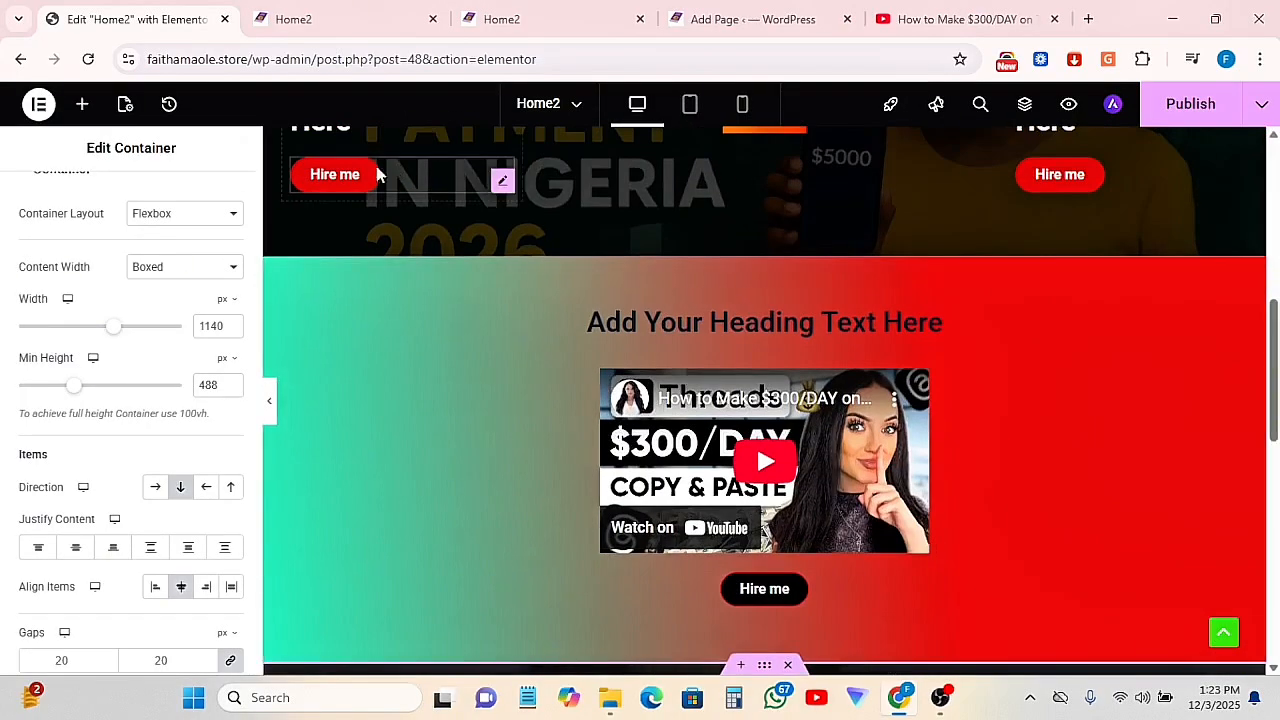
{"action": "right_click", "coordinate": [337, 180]}
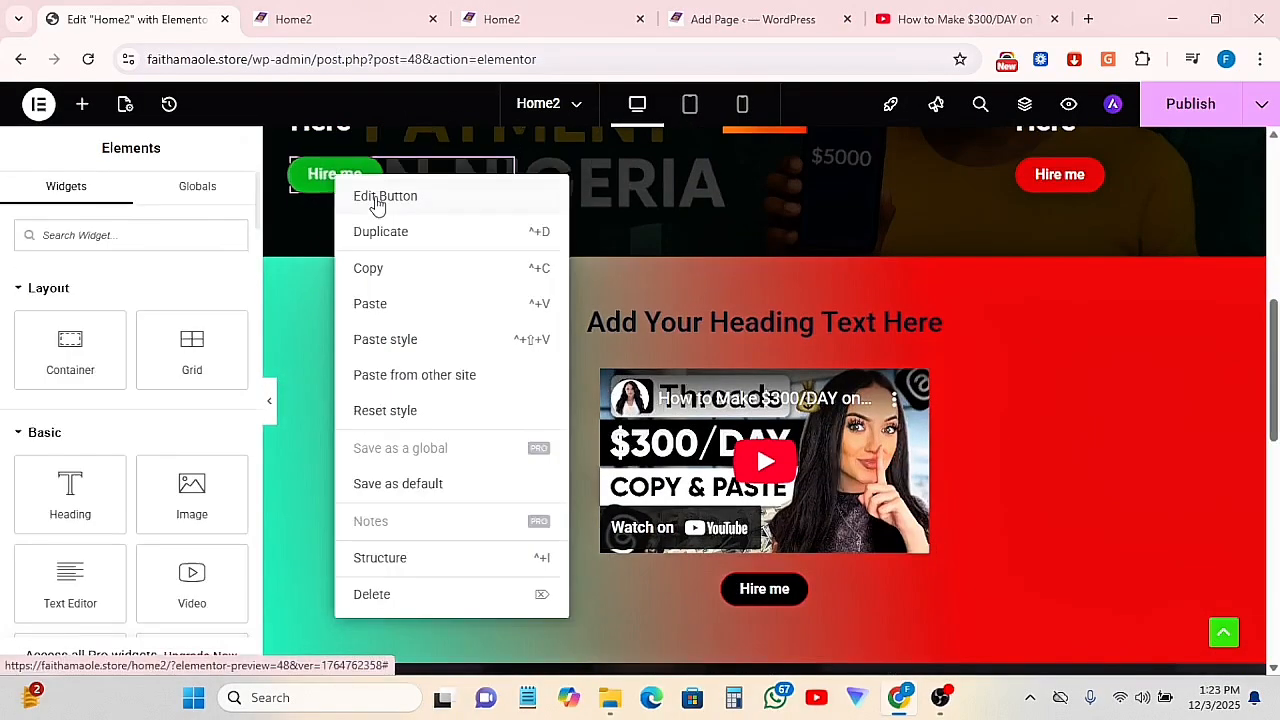
{"action": "left_click", "coordinate": [372, 268]}
{"action": "scroll", "coordinate": [715, 360], "scroll_direction": "down", "scroll_amount": 5}
{"action": "scroll", "coordinate": [707, 290], "scroll_direction": "up", "scroll_amount": 1}
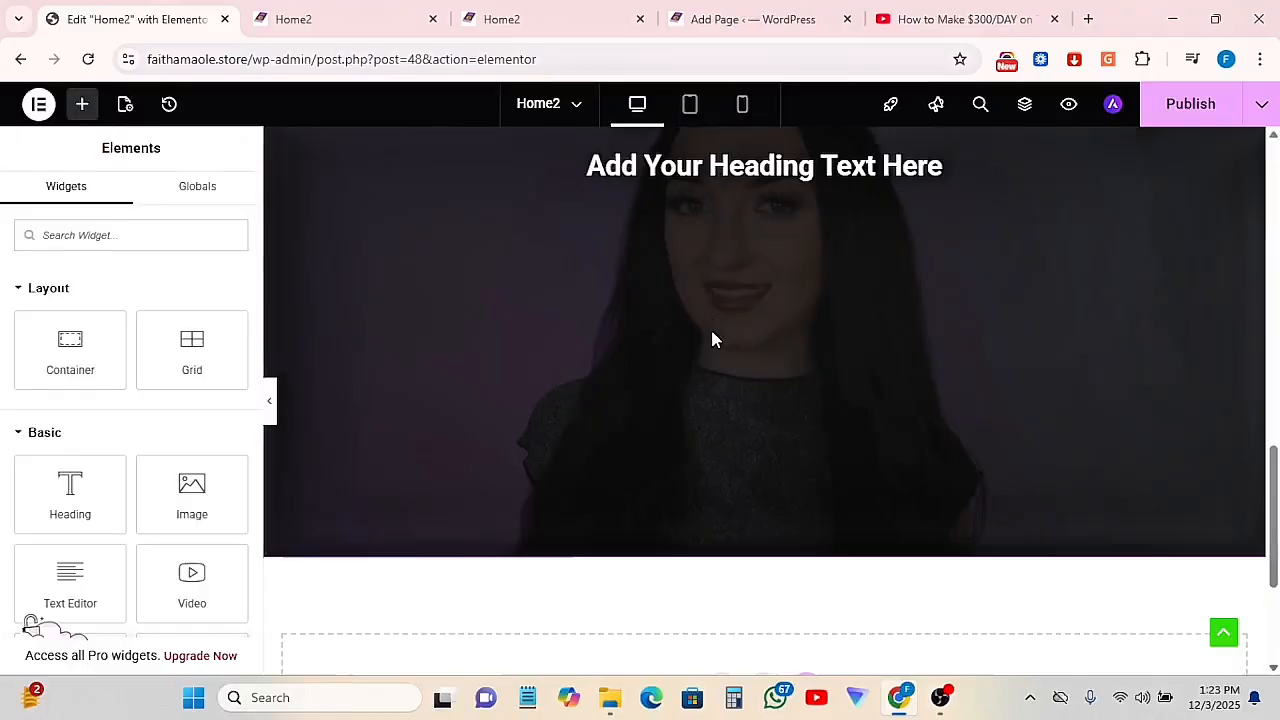
{"action": "right_click", "coordinate": [712, 327]}
{"action": "left_click", "coordinate": [747, 327]}
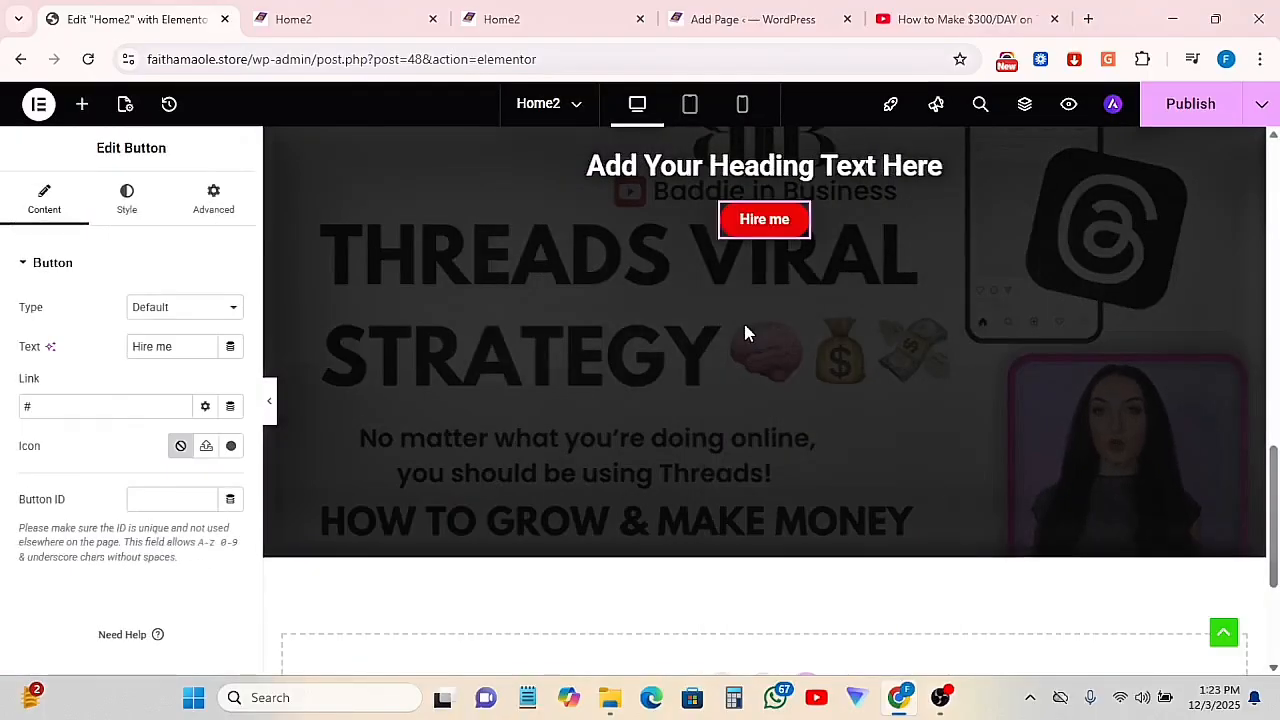
Set Justify Content to Center for the video-background container holding the heading and Hire me button
{"action": "scroll", "coordinate": [767, 335], "scroll_direction": "up", "scroll_amount": 3}
{"action": "scroll", "coordinate": [780, 302], "scroll_direction": "down", "scroll_amount": 1}
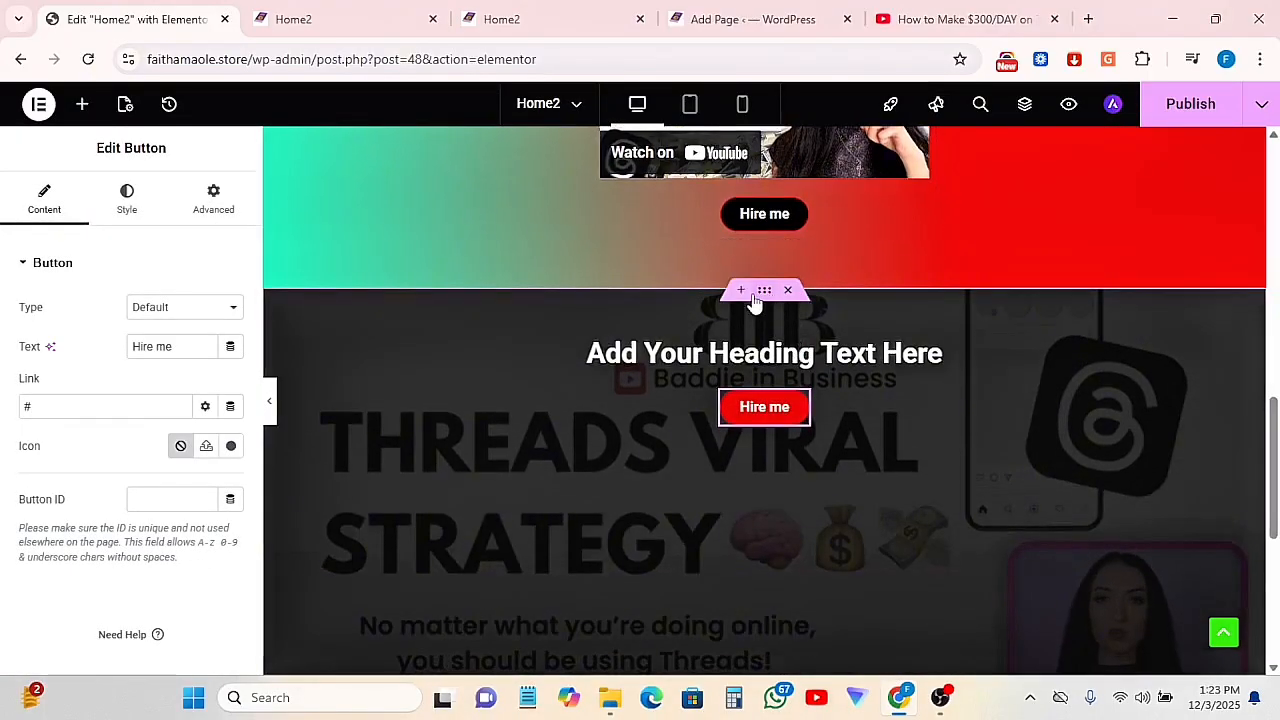
{"action": "left_click", "coordinate": [765, 290]}
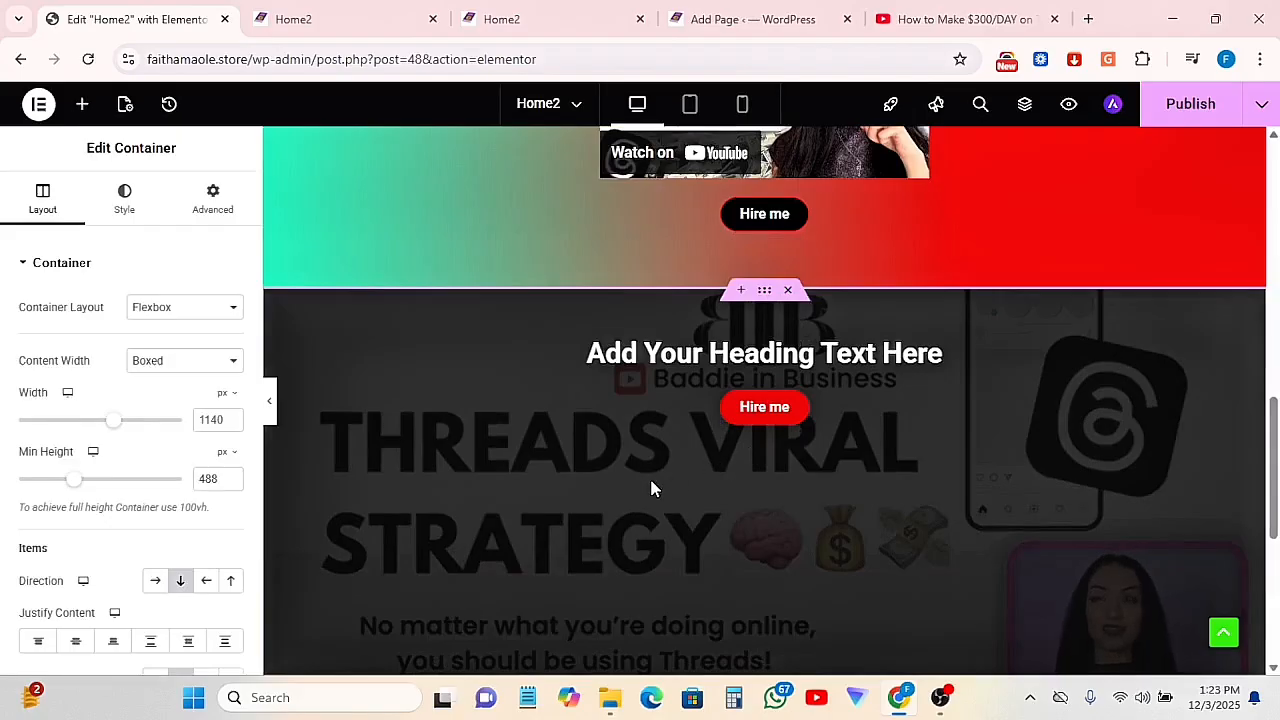
{"action": "scroll", "coordinate": [52, 565], "scroll_direction": "down", "scroll_amount": 1}
{"action": "left_click", "coordinate": [77, 556]}
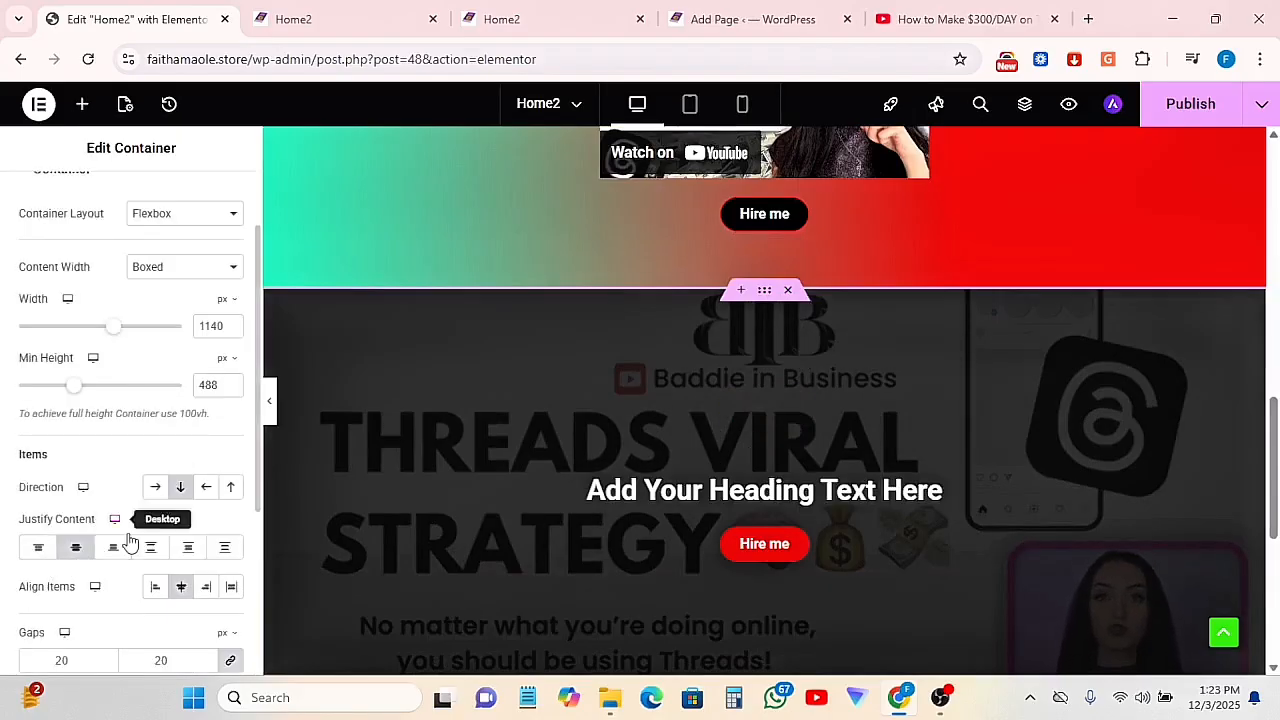
{"action": "scroll", "coordinate": [810, 522], "scroll_direction": "down", "scroll_amount": 2}
{"action": "scroll", "coordinate": [826, 509], "scroll_direction": "up", "scroll_amount": 2}
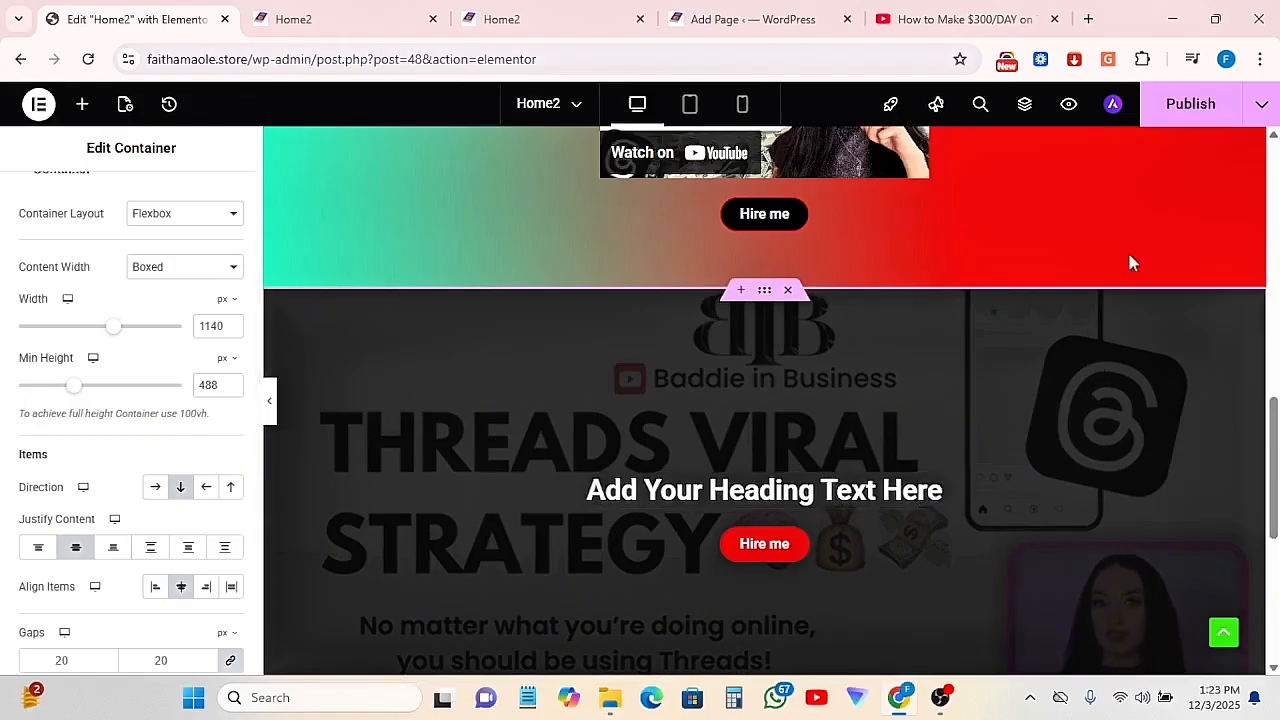
Publish the page and preview it down to the video-background section
{"action": "left_click", "coordinate": [1183, 115]}
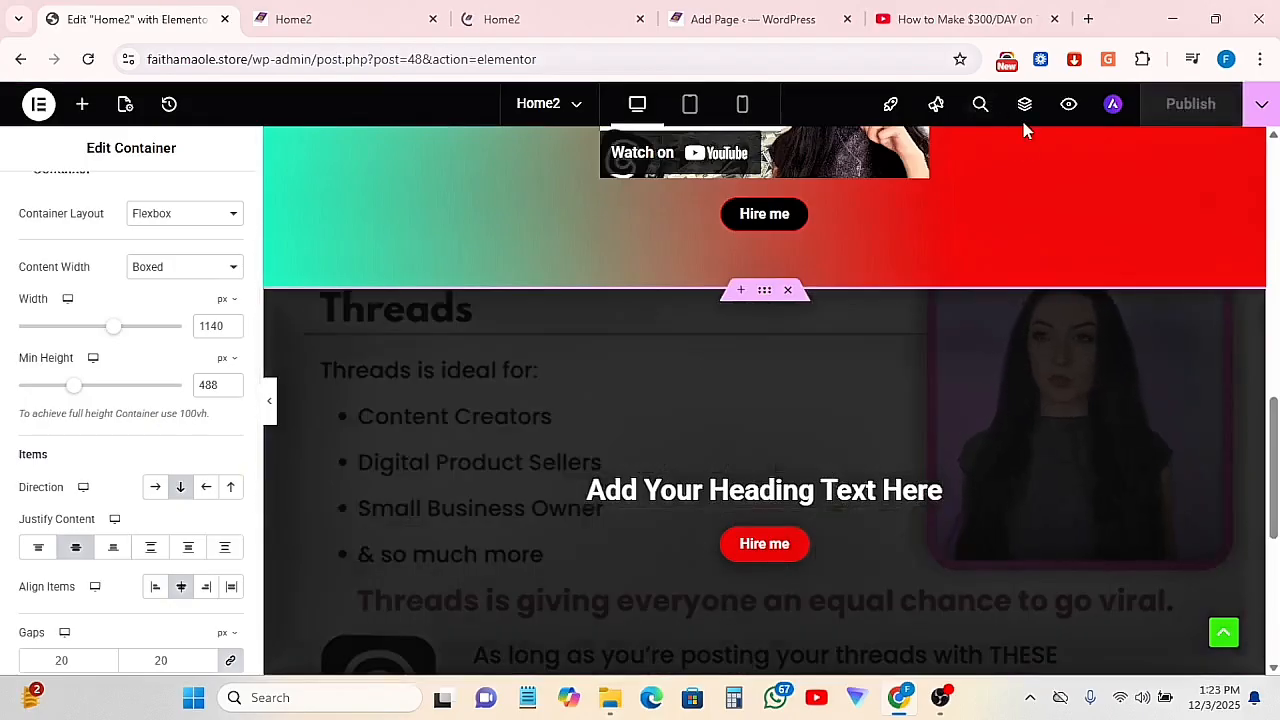
{"action": "left_click", "coordinate": [1070, 112]}
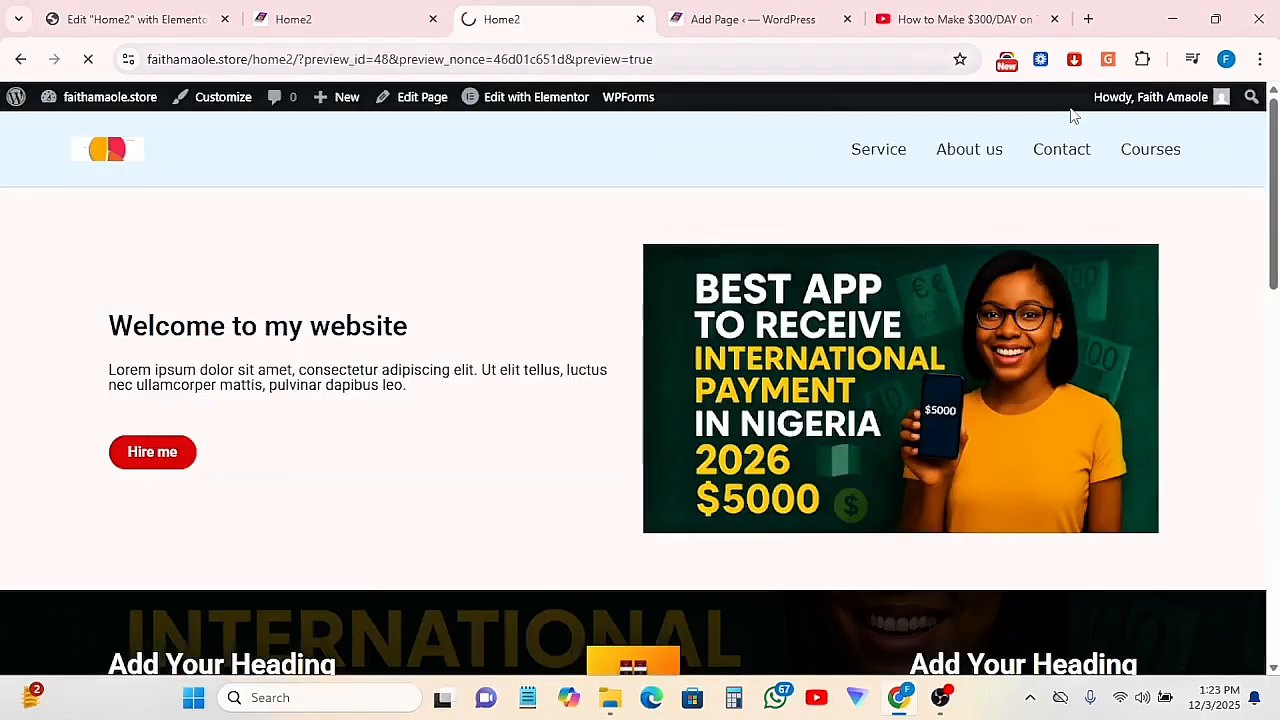
{"action": "scroll", "coordinate": [865, 482], "scroll_direction": "down", "scroll_amount": 8}
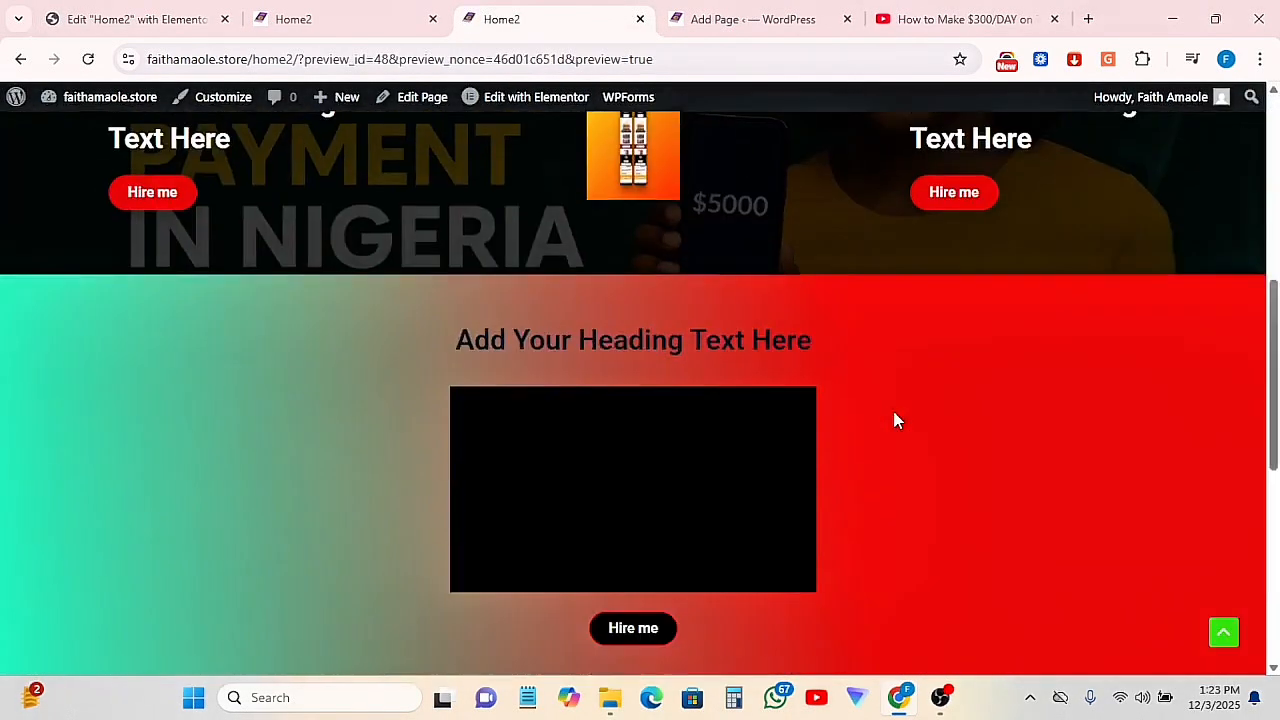
{"action": "scroll", "coordinate": [895, 420], "scroll_direction": "down", "scroll_amount": 3}
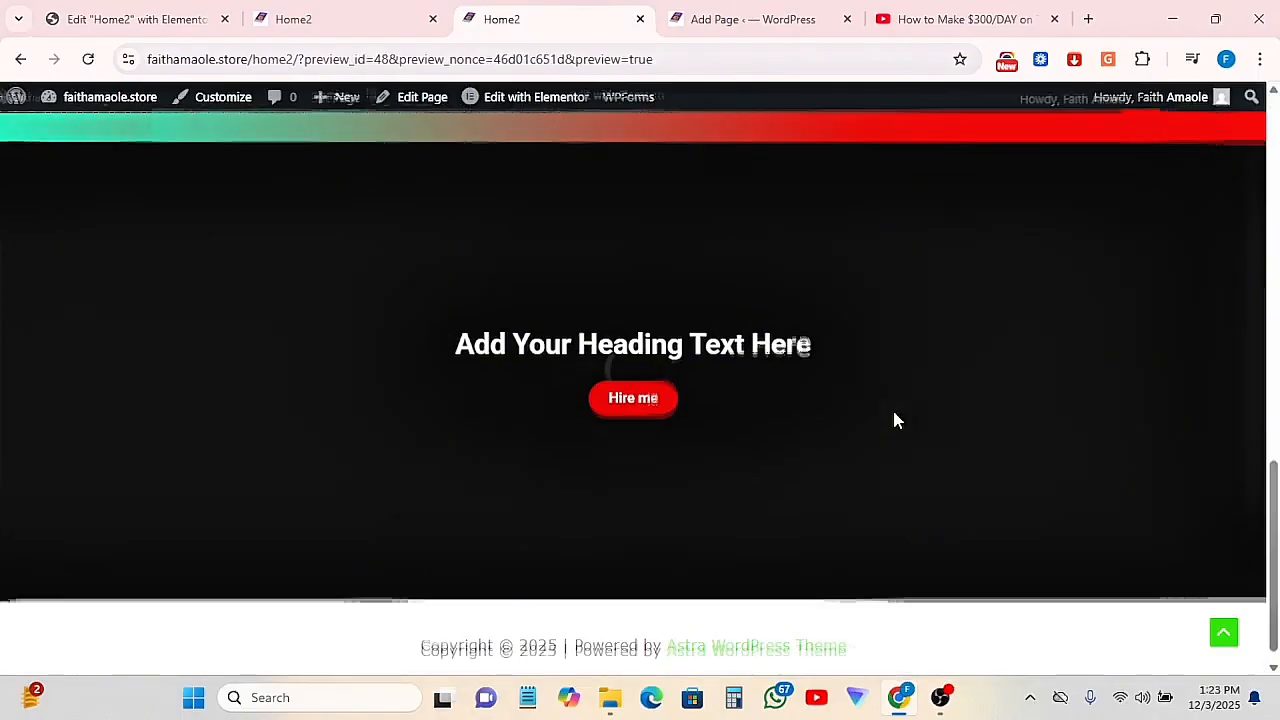
{"action": "scroll", "coordinate": [894, 420], "scroll_direction": "up", "scroll_amount": 1}
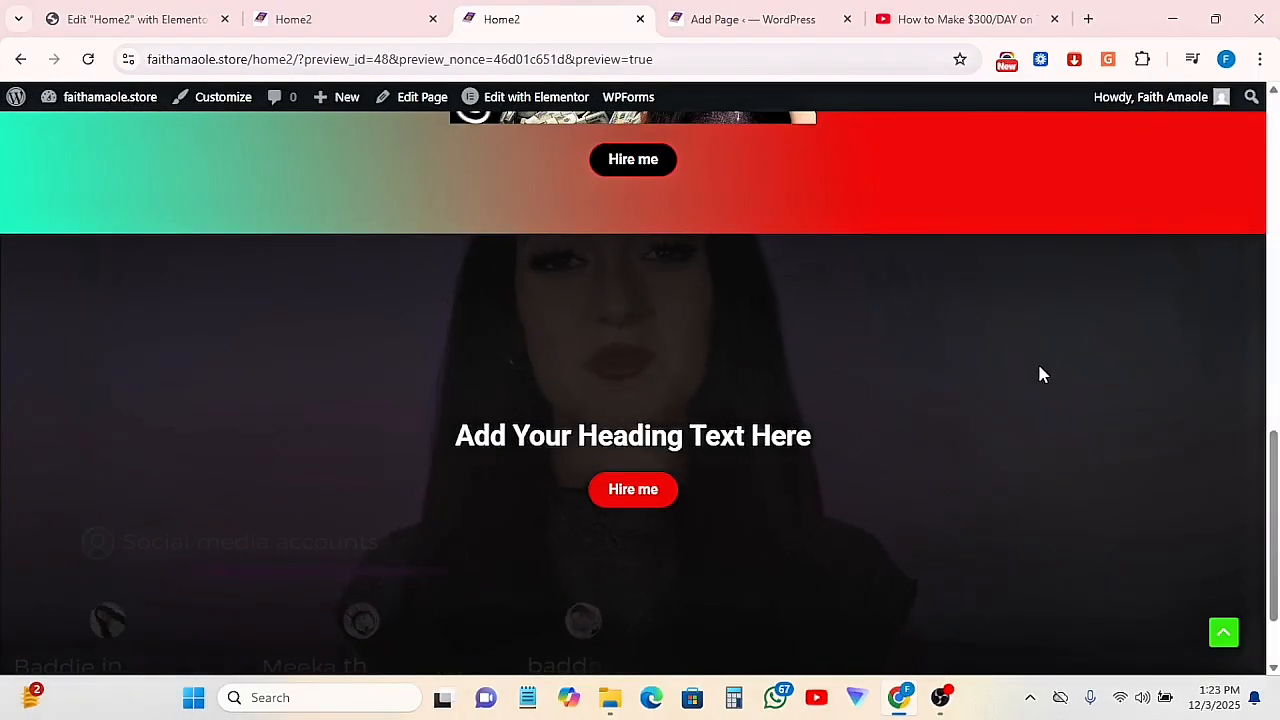
{"action": "scroll", "coordinate": [1040, 368], "scroll_direction": "down", "scroll_amount": 1}
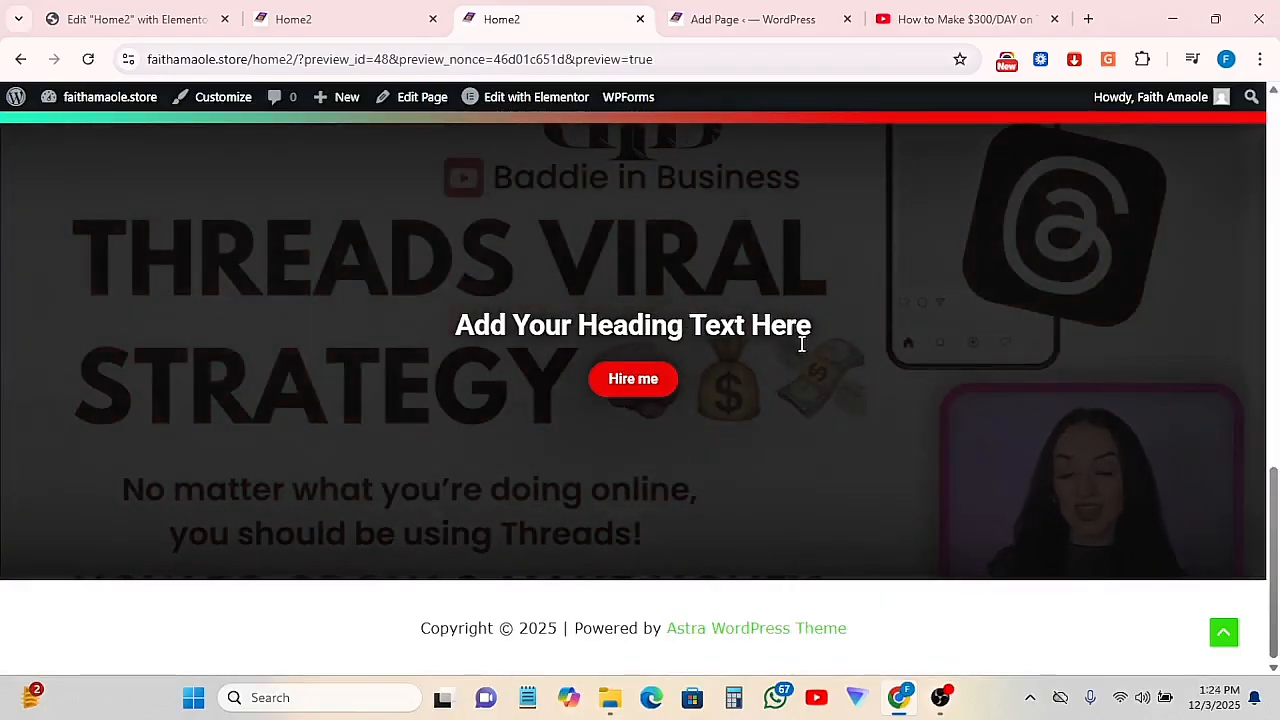
Test the Hire me button over the video background in the preview and look through the page sections
{"action": "left_click", "coordinate": [615, 384]}
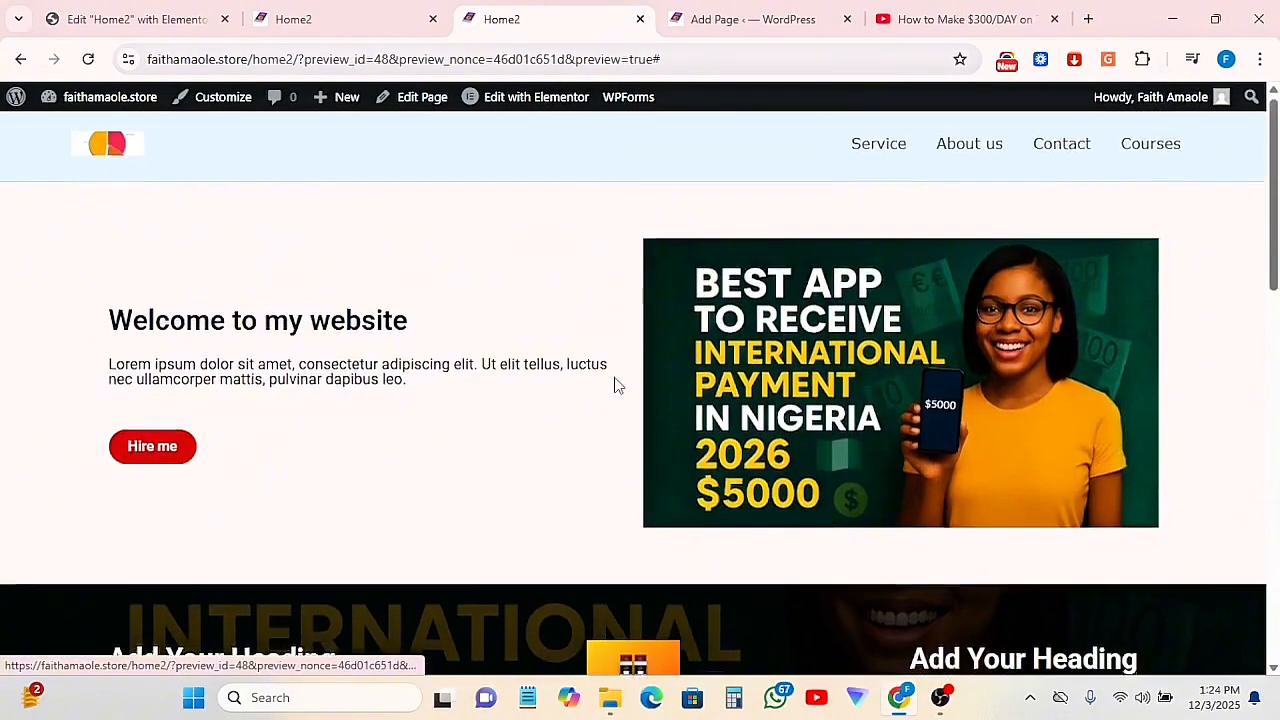
{"action": "scroll", "coordinate": [720, 422], "scroll_direction": "down", "scroll_amount": 6}
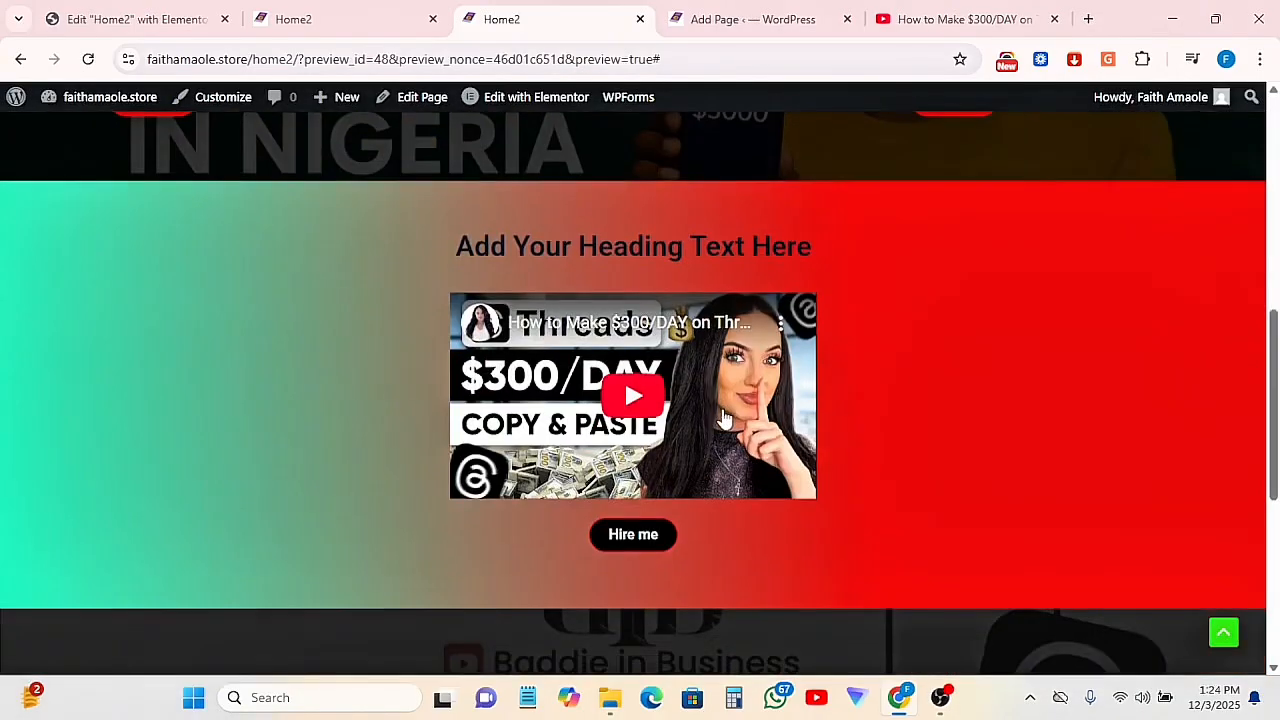
{"action": "scroll", "coordinate": [726, 418], "scroll_direction": "up", "scroll_amount": 5}
{"action": "scroll", "coordinate": [726, 418], "scroll_direction": "down", "scroll_amount": 5}
Back in the Elementor editor, link the Hire me button over the video background to the owner's personal .com website and publish
{"action": "left_click", "coordinate": [100, 20]}
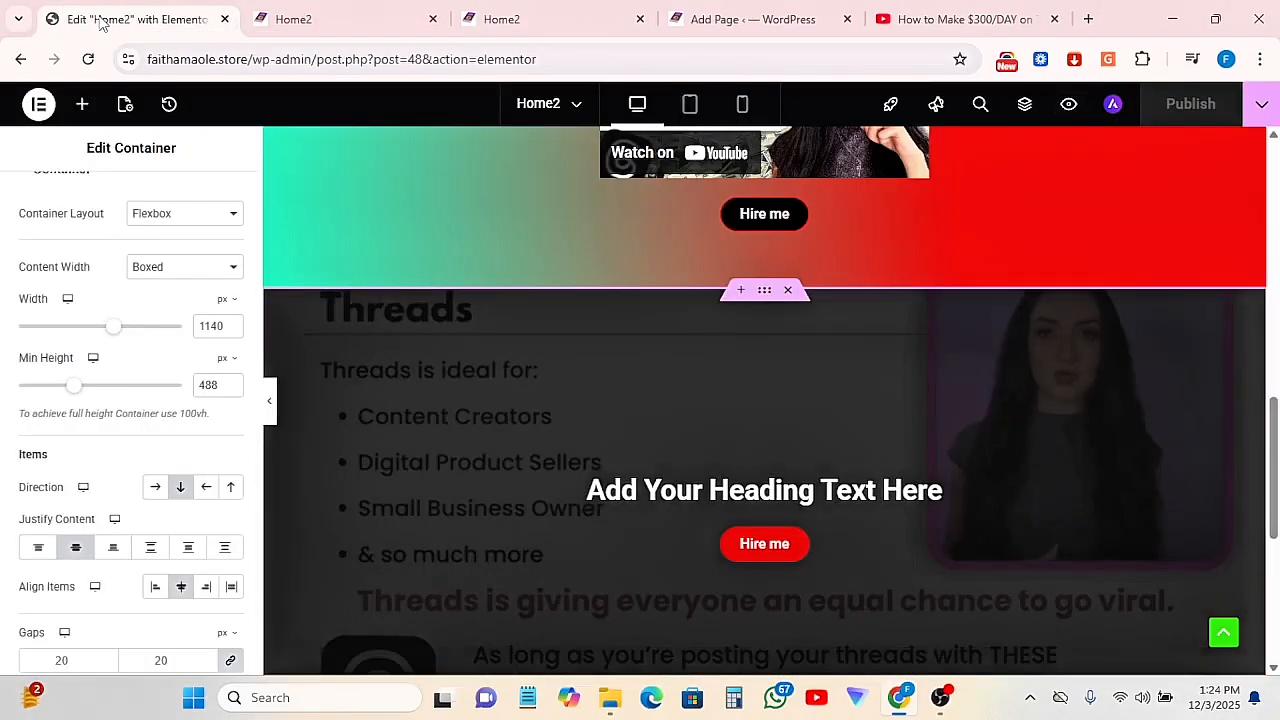
{"action": "left_click", "coordinate": [760, 550]}
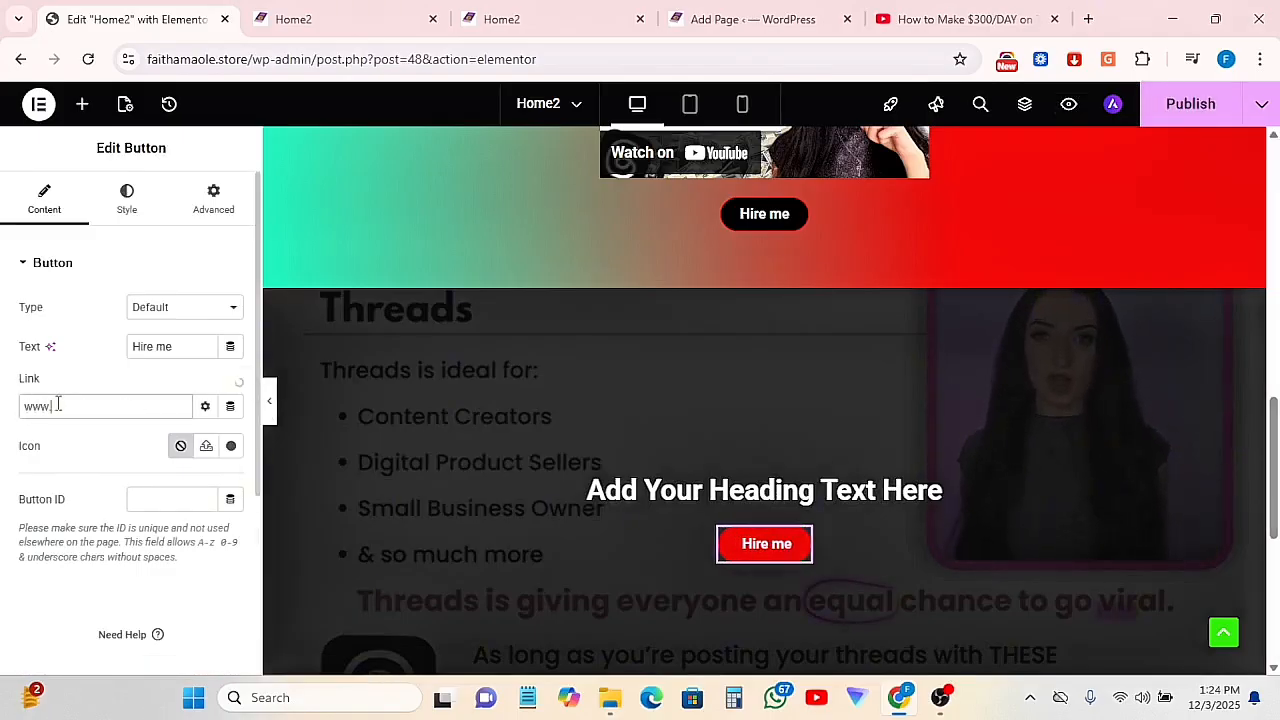
{"action": "key", "text": "BackSpace"}
{"action": "key", "text": "BackSpace"}
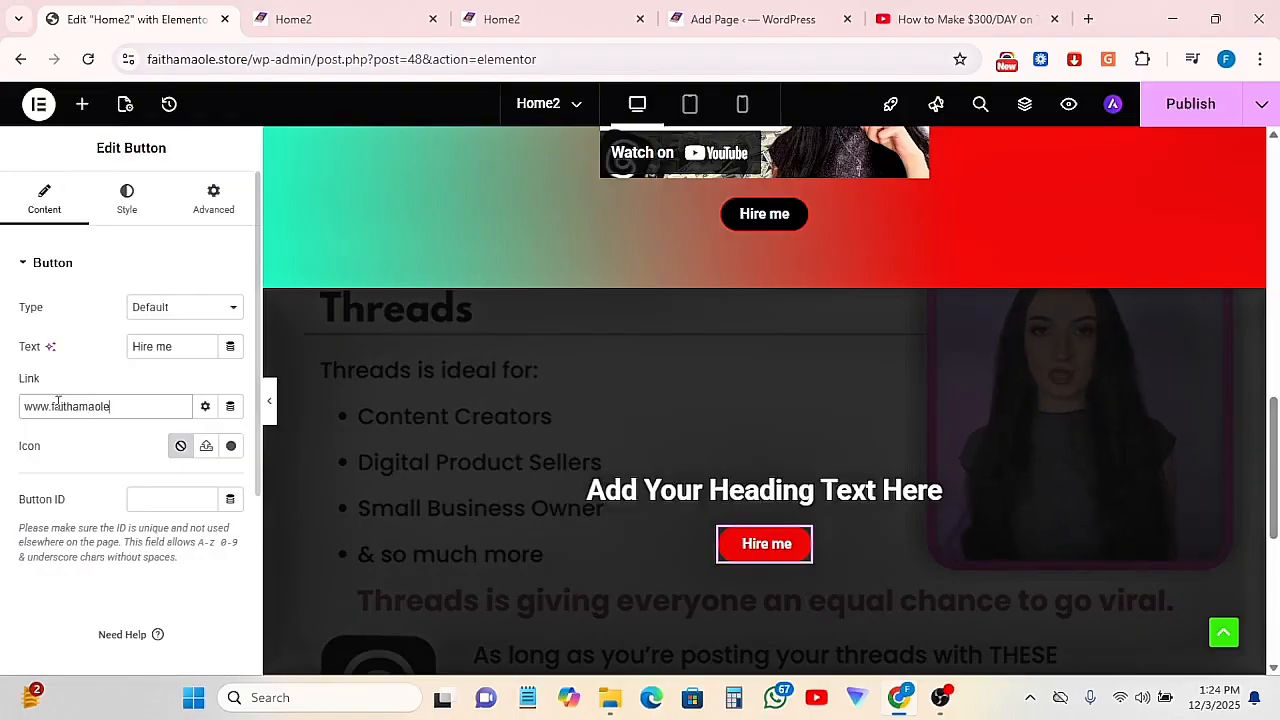
{"action": "left_click", "coordinate": [1191, 106]}
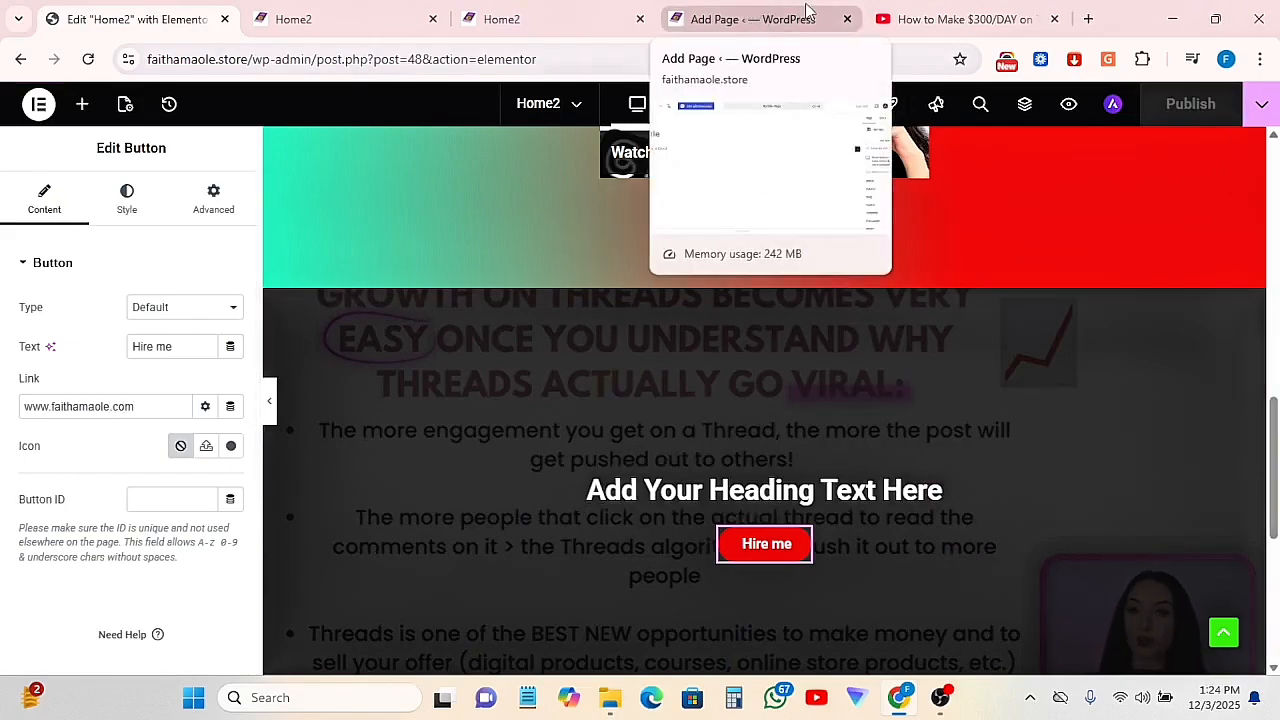
Test the Hire me button's new link in the Home2 preview, then return to the preview page
{"action": "left_click", "coordinate": [752, 18]}
{"action": "left_click", "coordinate": [300, 20]}
{"action": "left_click", "coordinate": [503, 14]}
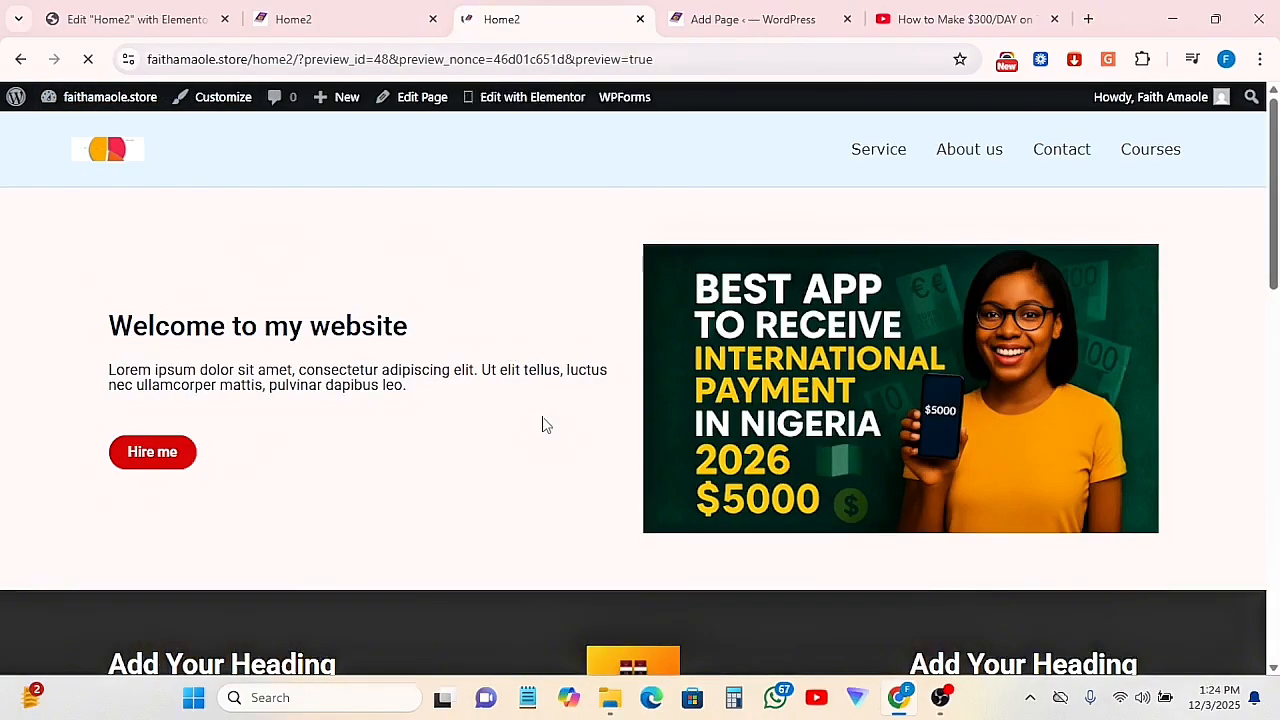
{"action": "scroll", "coordinate": [545, 424], "scroll_direction": "down", "scroll_amount": 7}
{"action": "scroll", "coordinate": [545, 418], "scroll_direction": "down", "scroll_amount": 5}
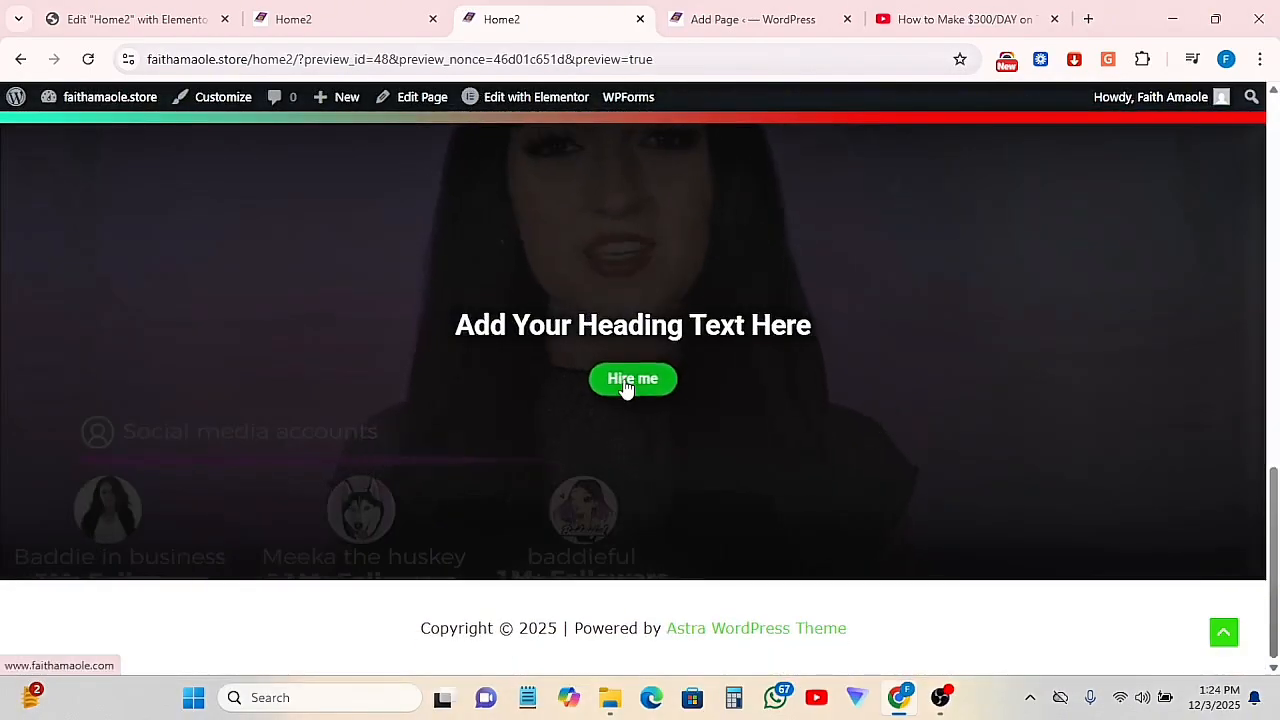
{"action": "left_click", "coordinate": [624, 382]}
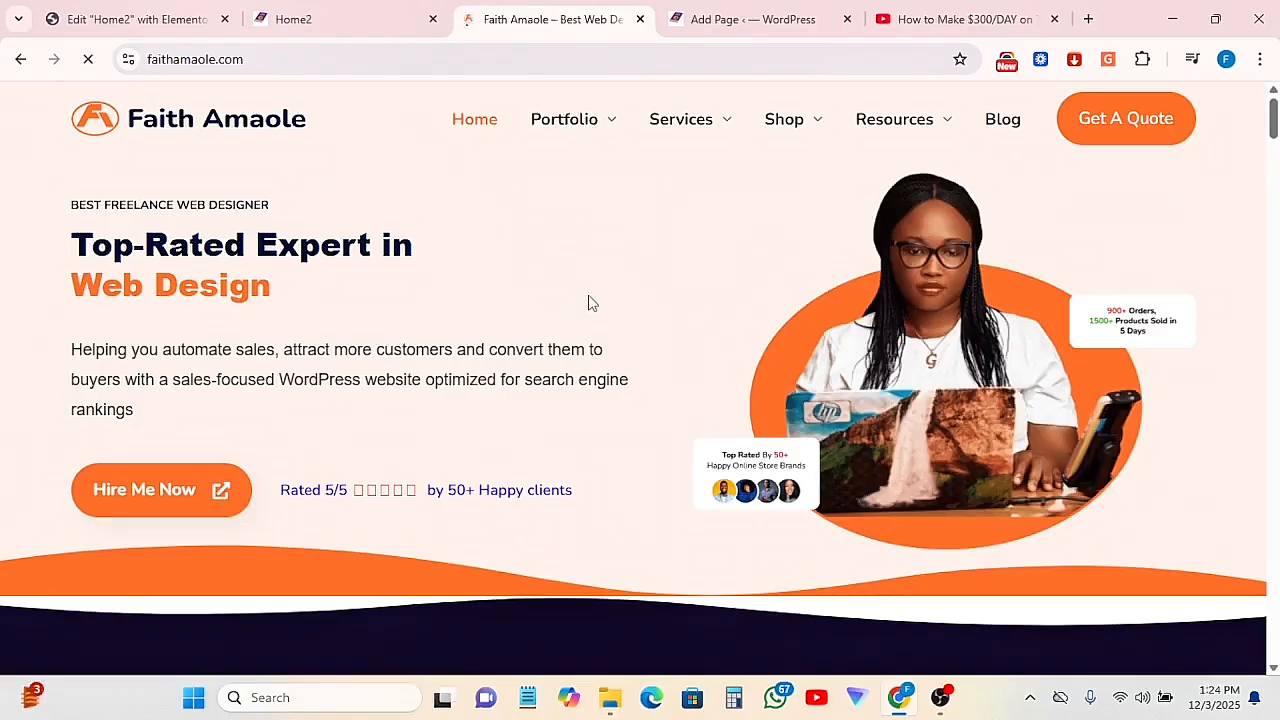
{"action": "left_click", "coordinate": [20, 64]}
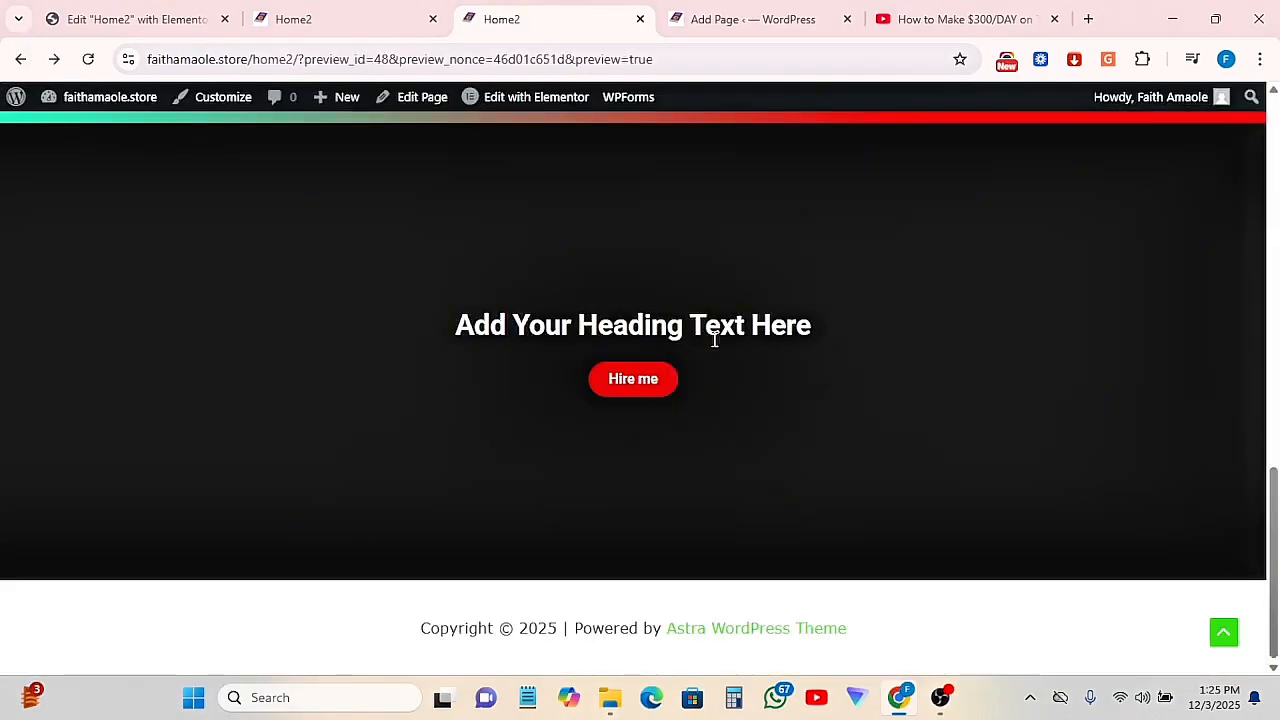
Review all sections of the Home2 preview page from the hero down to the video-background section
{"action": "scroll", "coordinate": [788, 385], "scroll_direction": "up", "scroll_amount": 10}
{"action": "scroll", "coordinate": [788, 392], "scroll_direction": "up", "scroll_amount": 3}
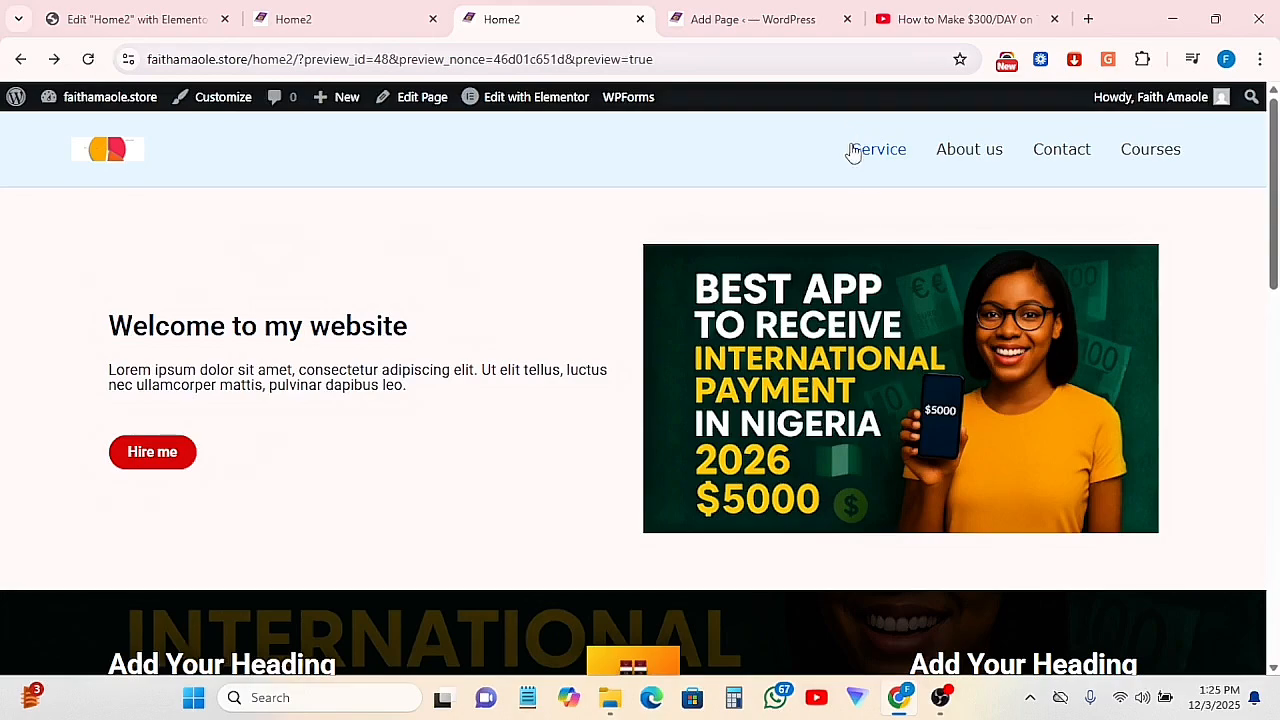
{"action": "scroll", "coordinate": [975, 545], "scroll_direction": "down", "scroll_amount": 7}
{"action": "scroll", "coordinate": [978, 549], "scroll_direction": "down", "scroll_amount": 3}
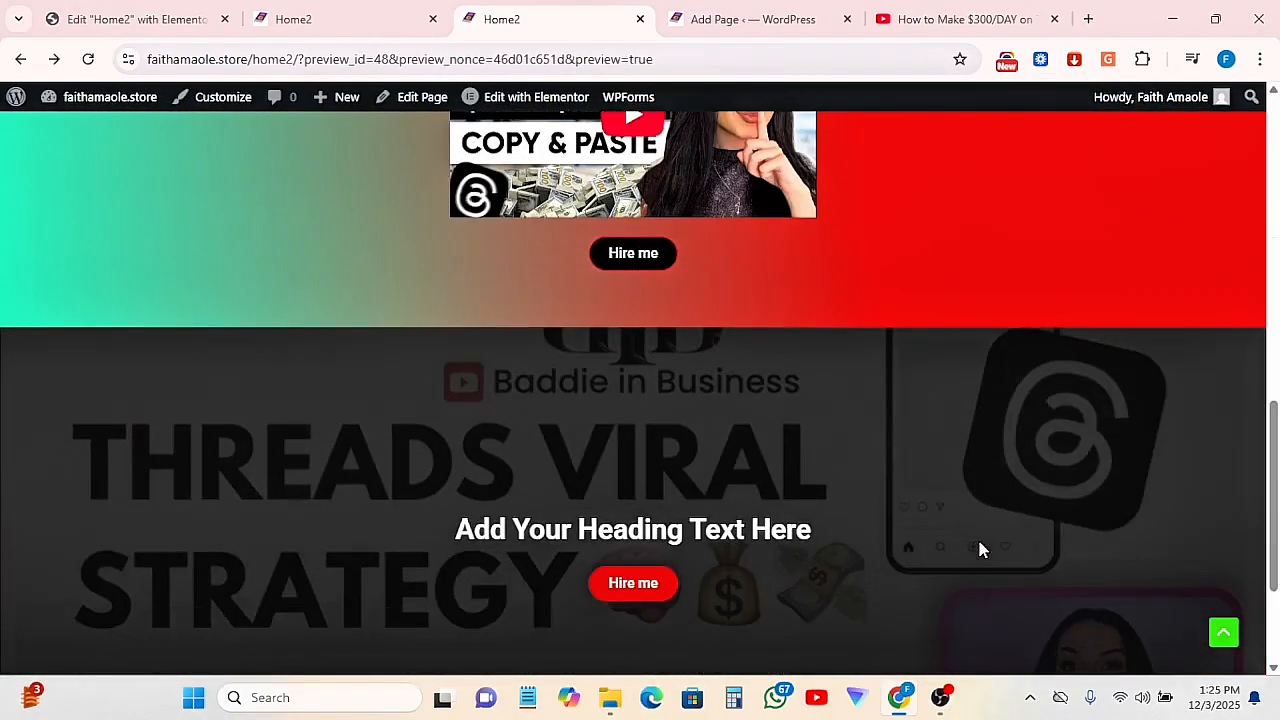
{"action": "scroll", "coordinate": [848, 545], "scroll_direction": "down", "scroll_amount": 2}
{"action": "scroll", "coordinate": [771, 530], "scroll_direction": "up", "scroll_amount": 5}
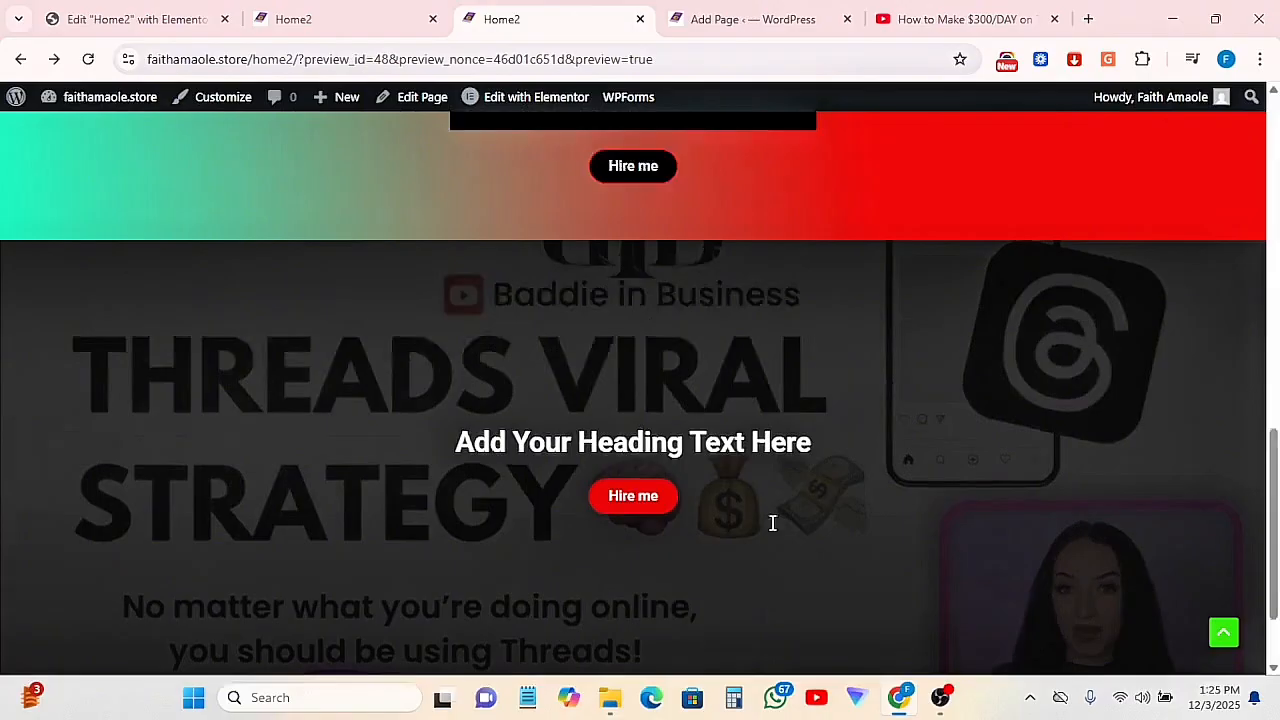
Back in the Elementor editor, check the Home2 layout in tablet portrait and mobile views, looking through the sections in the mobile view
{"action": "left_click", "coordinate": [135, 19]}
{"action": "scroll", "coordinate": [650, 335], "scroll_direction": "up", "scroll_amount": 10}
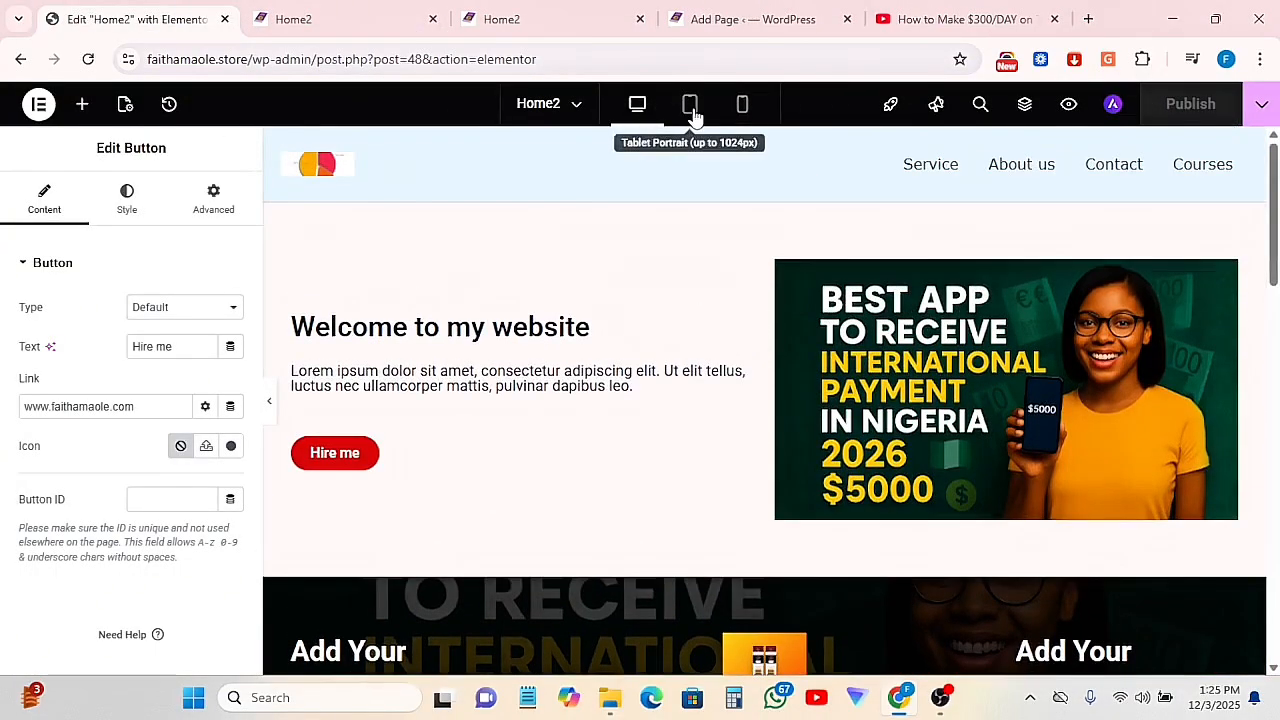
{"action": "left_click", "coordinate": [689, 104]}
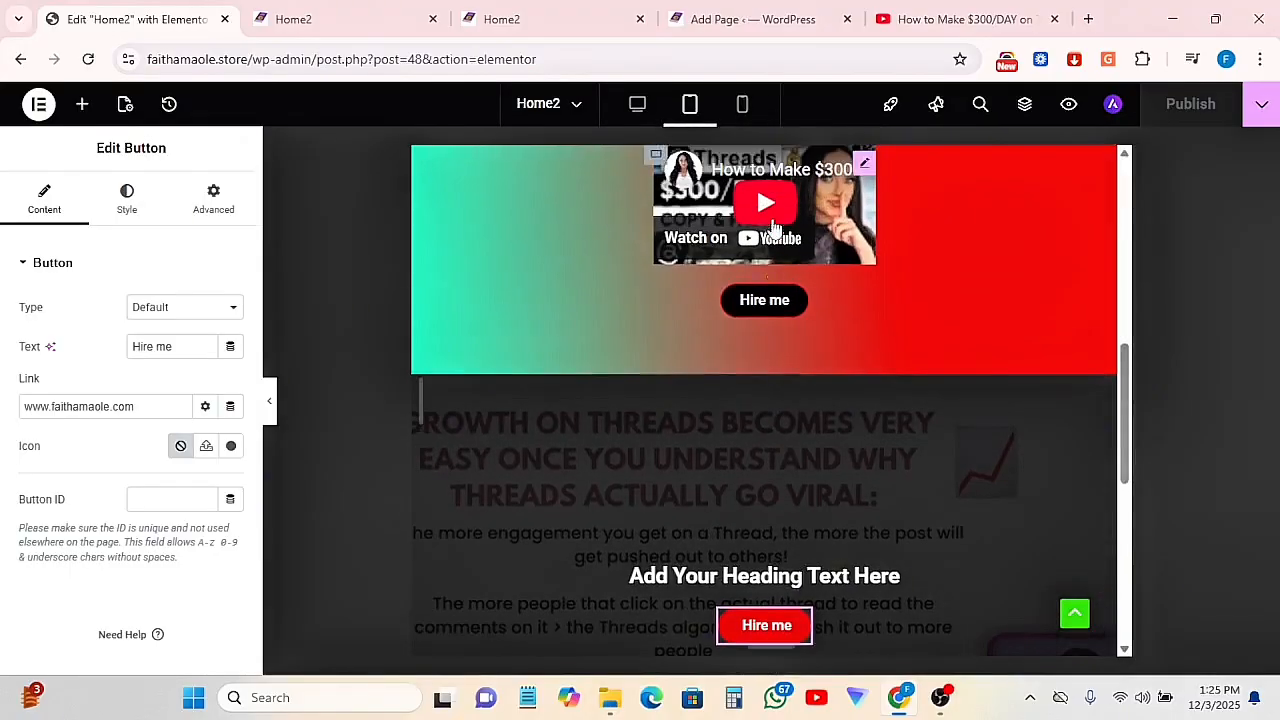
{"action": "left_click", "coordinate": [740, 106]}
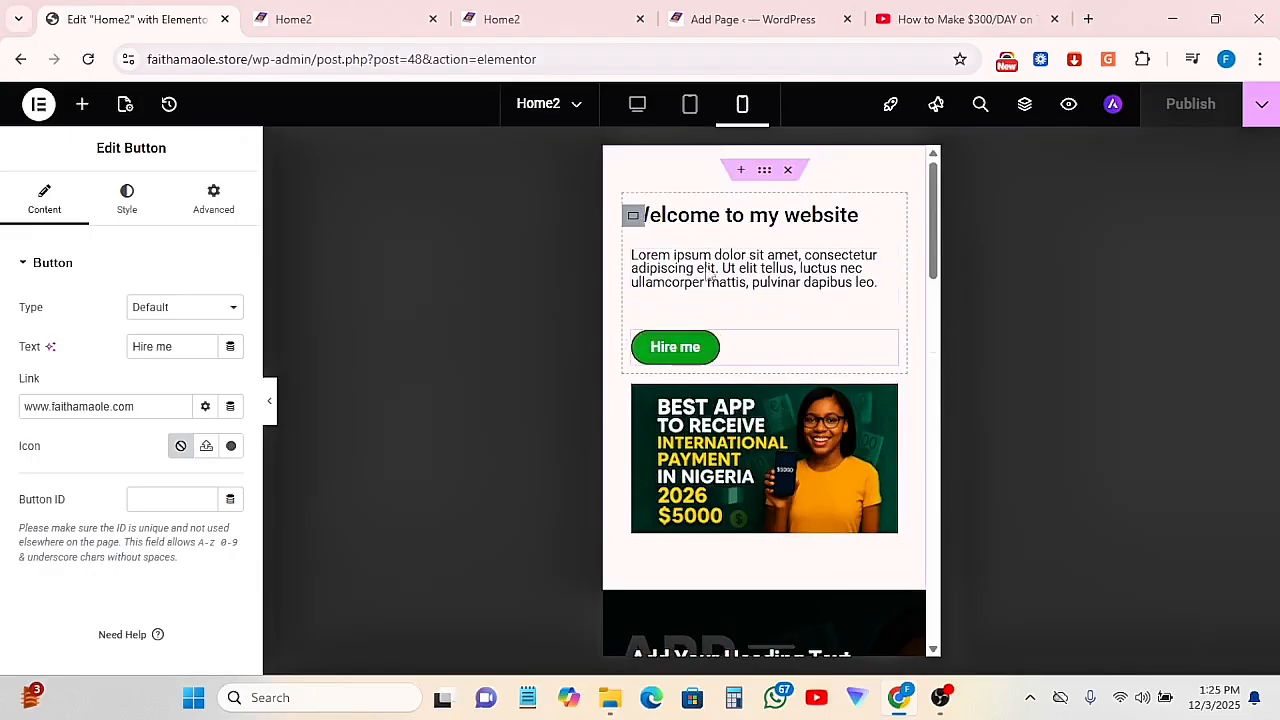
{"action": "scroll", "coordinate": [778, 491], "scroll_direction": "down", "scroll_amount": 10}
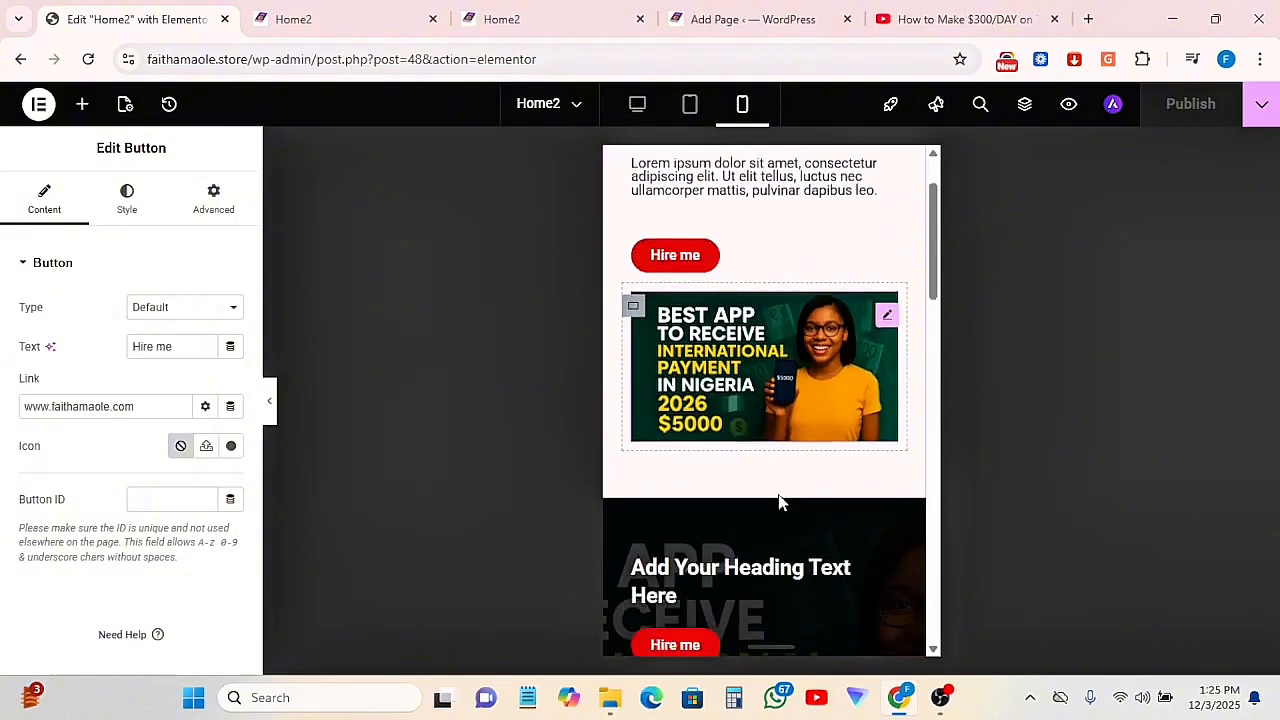
{"action": "scroll", "coordinate": [780, 490], "scroll_direction": "down", "scroll_amount": 8}
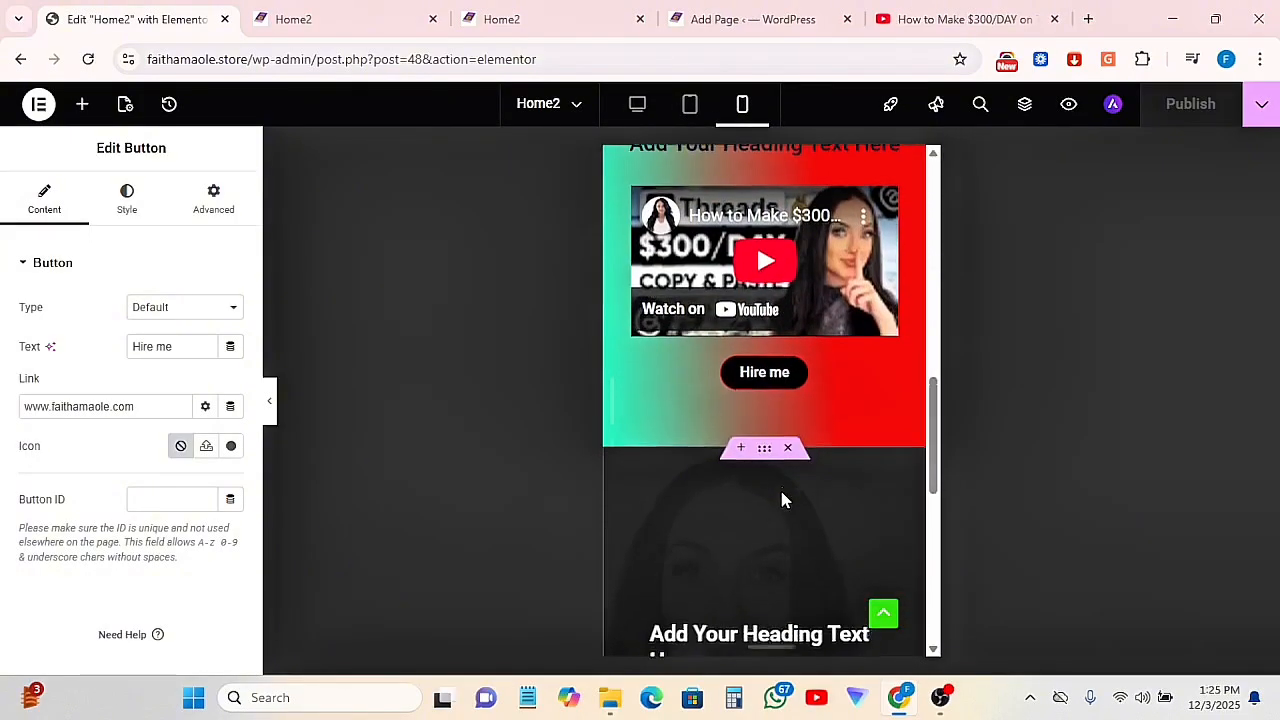
{"action": "scroll", "coordinate": [785, 490], "scroll_direction": "up", "scroll_amount": 5}
{"action": "scroll", "coordinate": [790, 490], "scroll_direction": "up", "scroll_amount": 15}
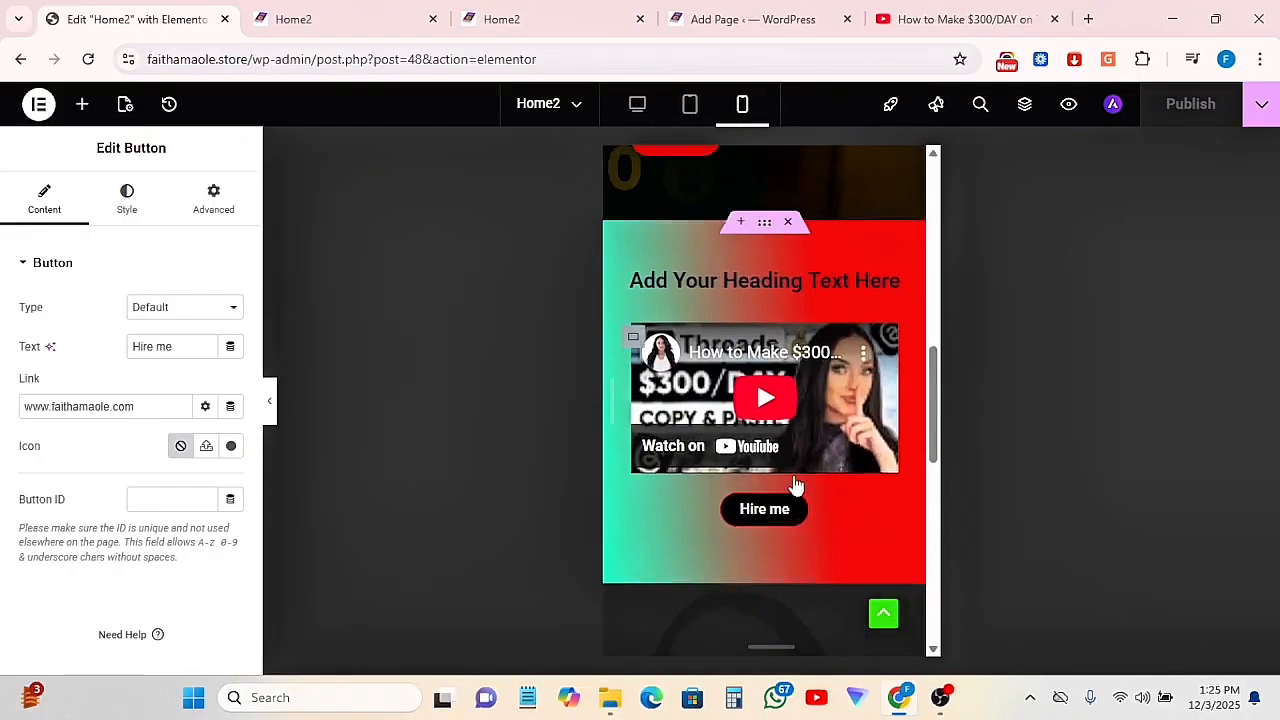